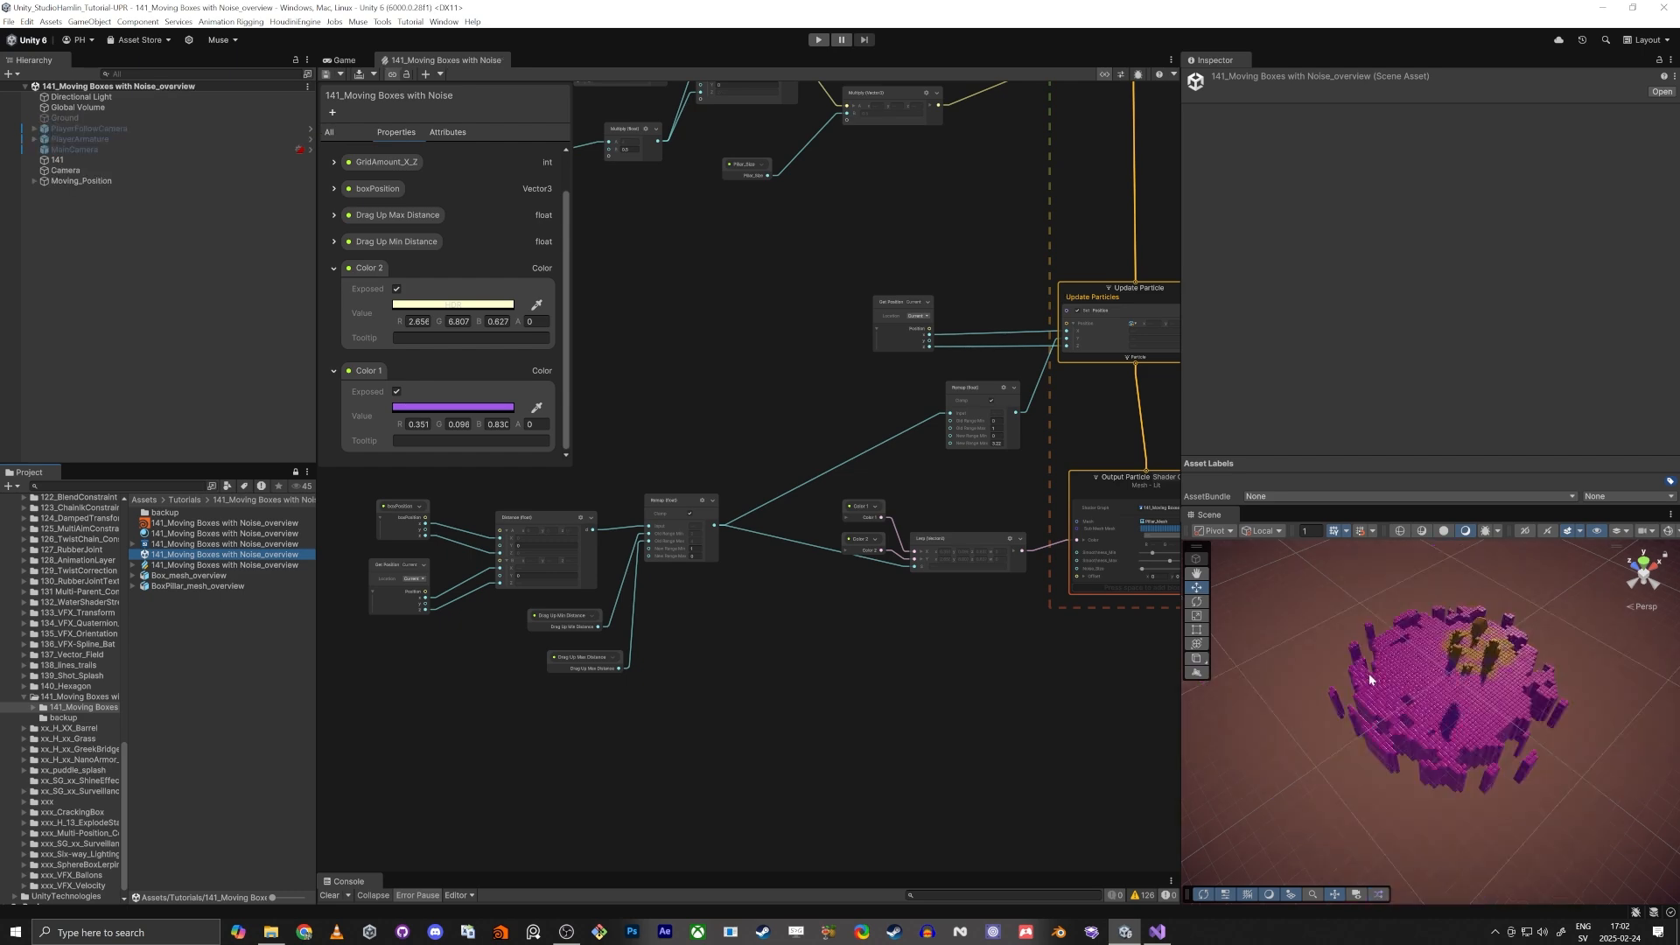
Step: Examine the moving pillar effect in the enlarged Scene view of the overview scene
key(shift+space)
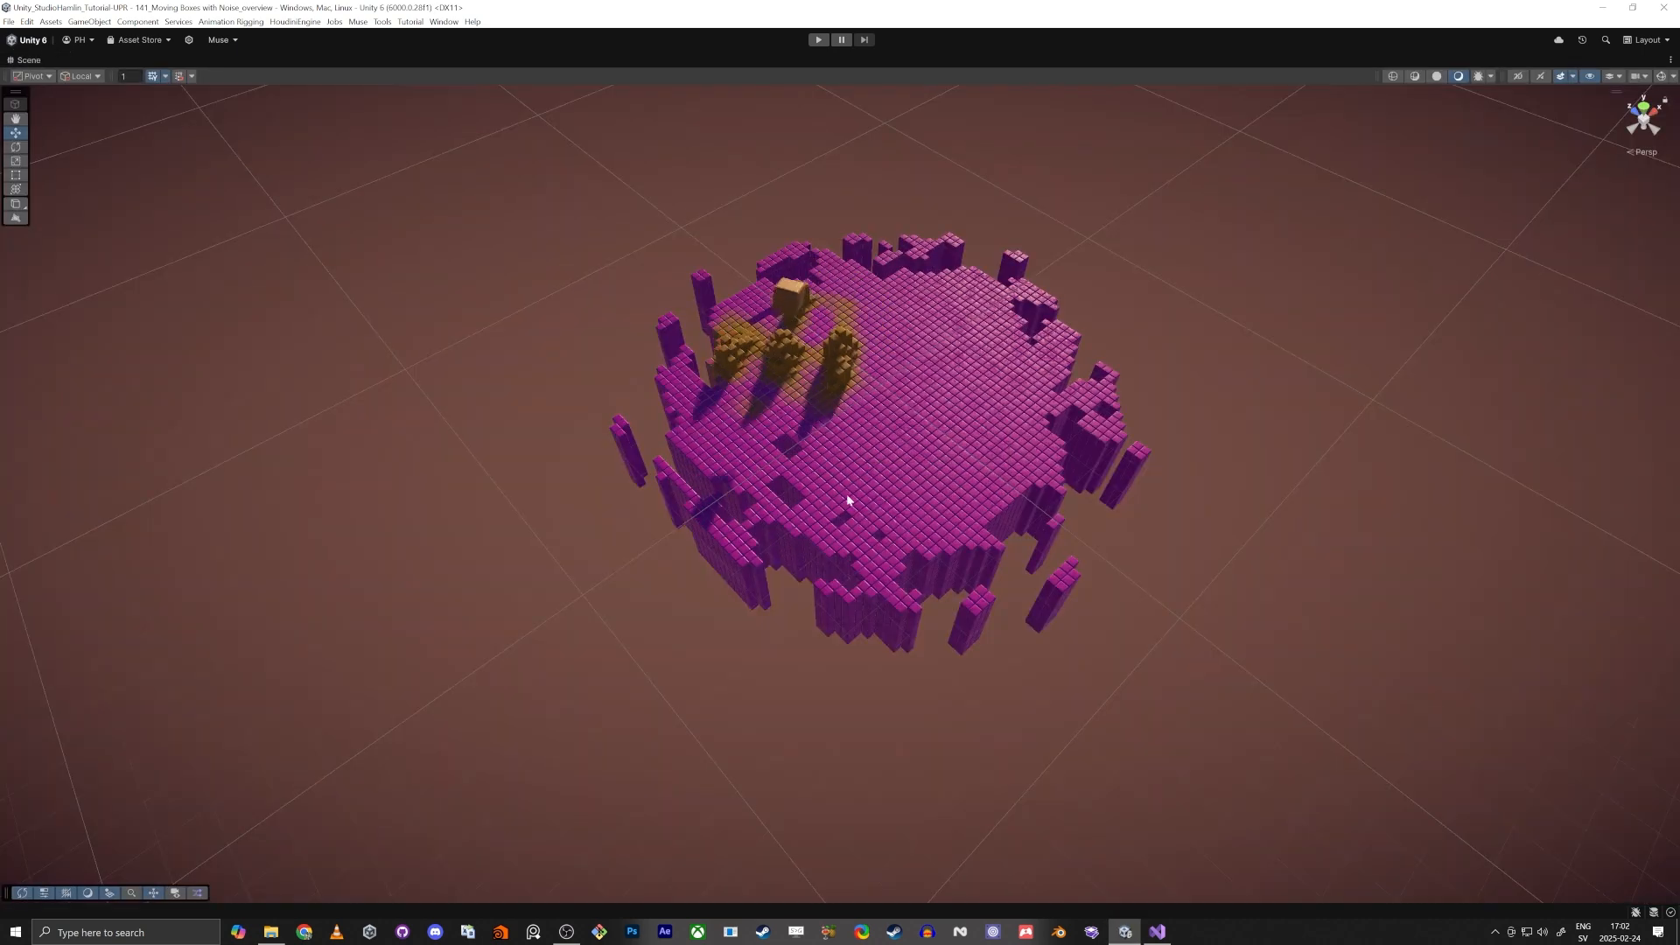
right_drag(897, 536, 936, 481)
key(w)
key(s)
key(shift+space)
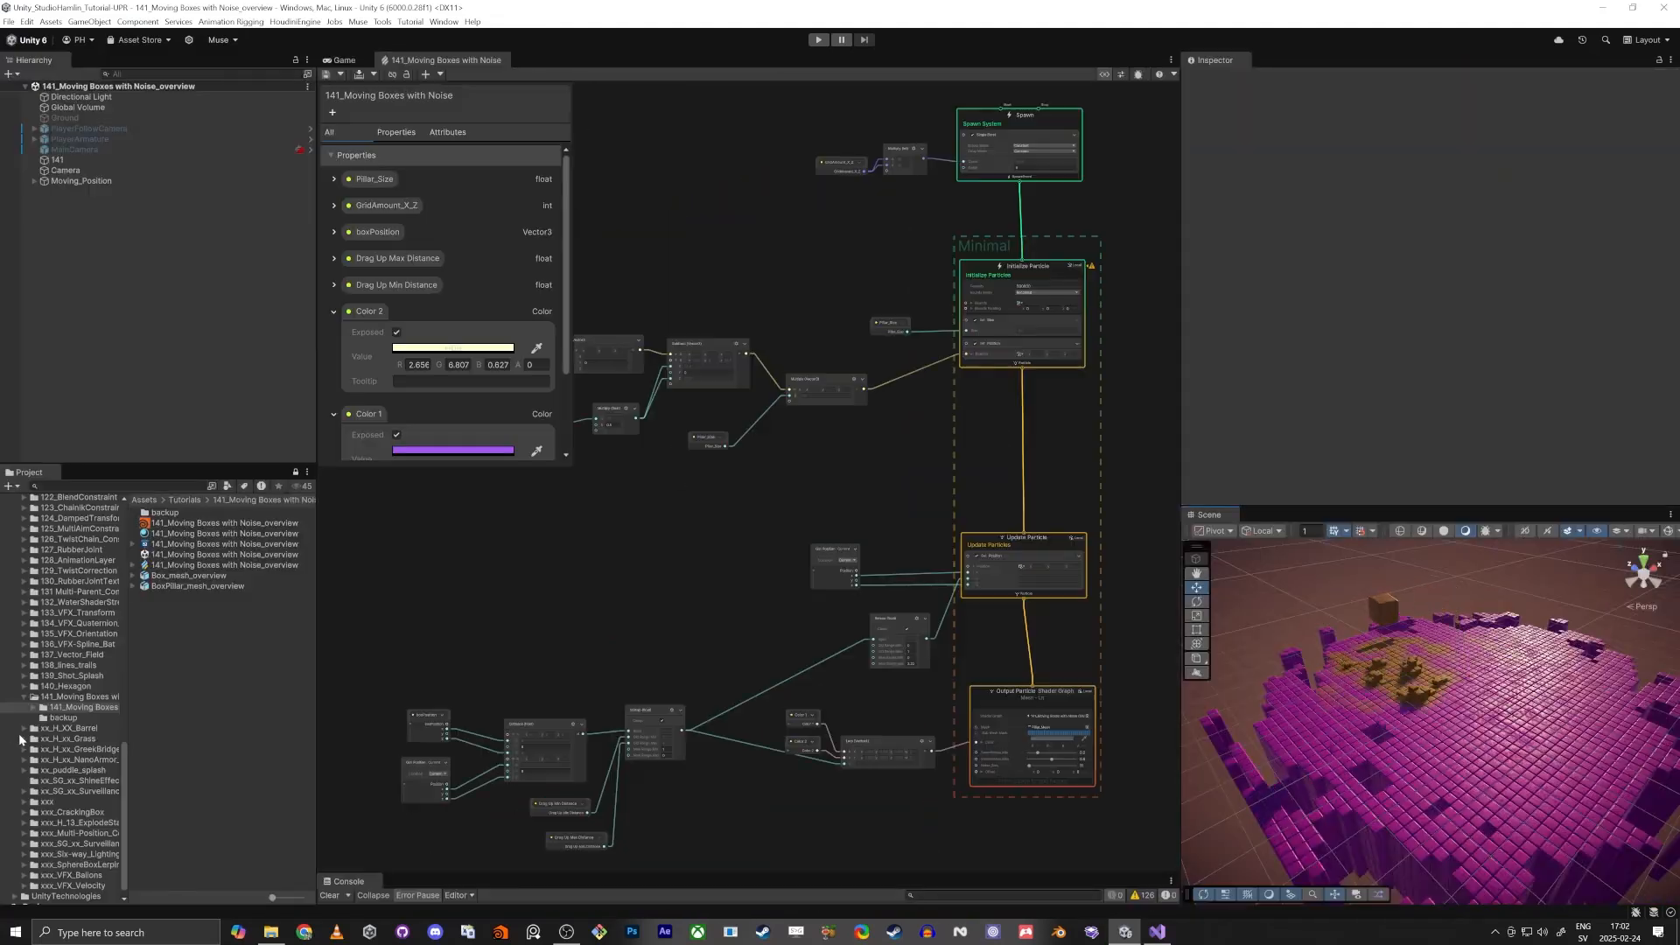
Step: Open the scene 141_Moving Boxes with Noise from its tutorial folder
click(53, 698)
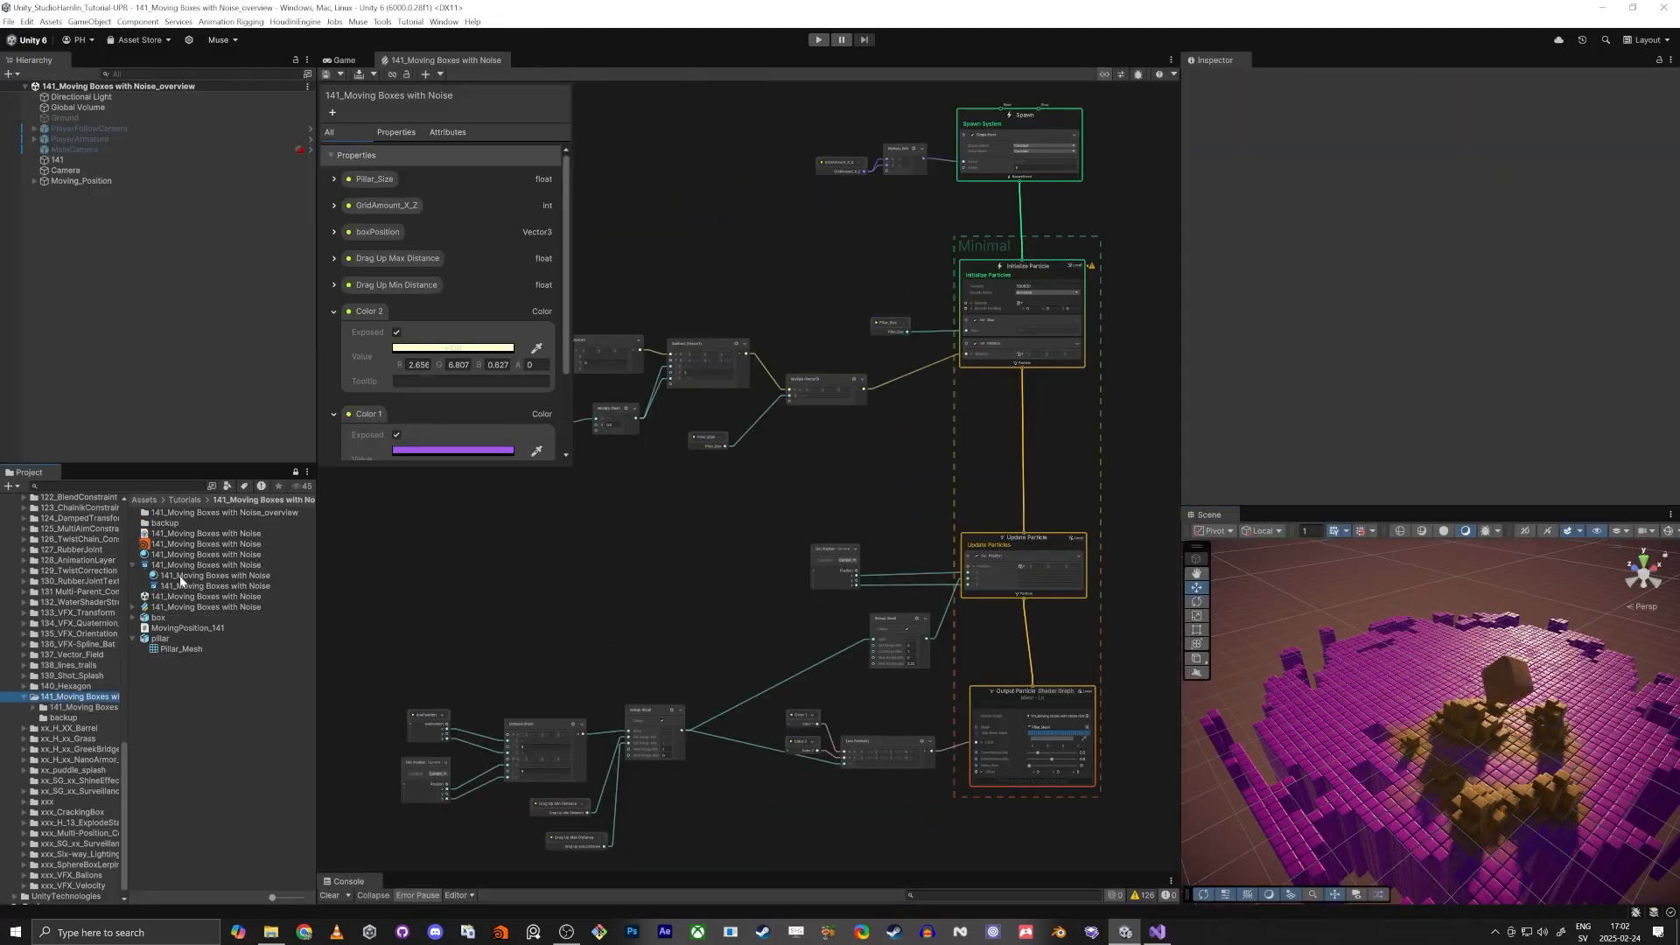
click(160, 597)
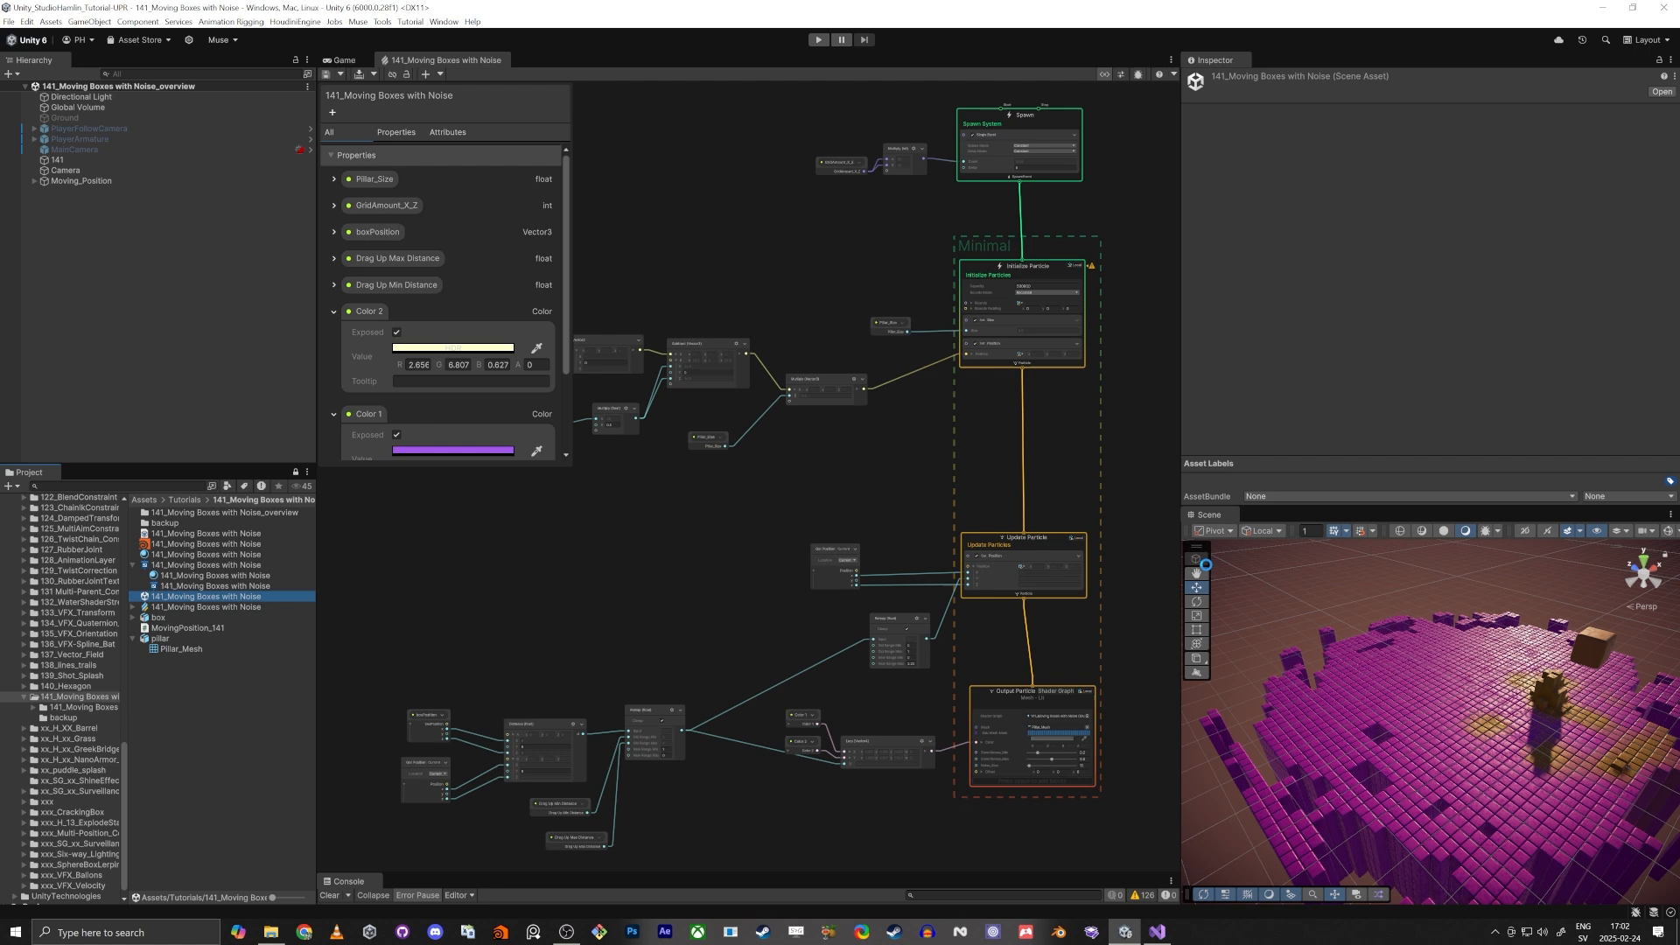
right_drag(1389, 725, 1440, 811)
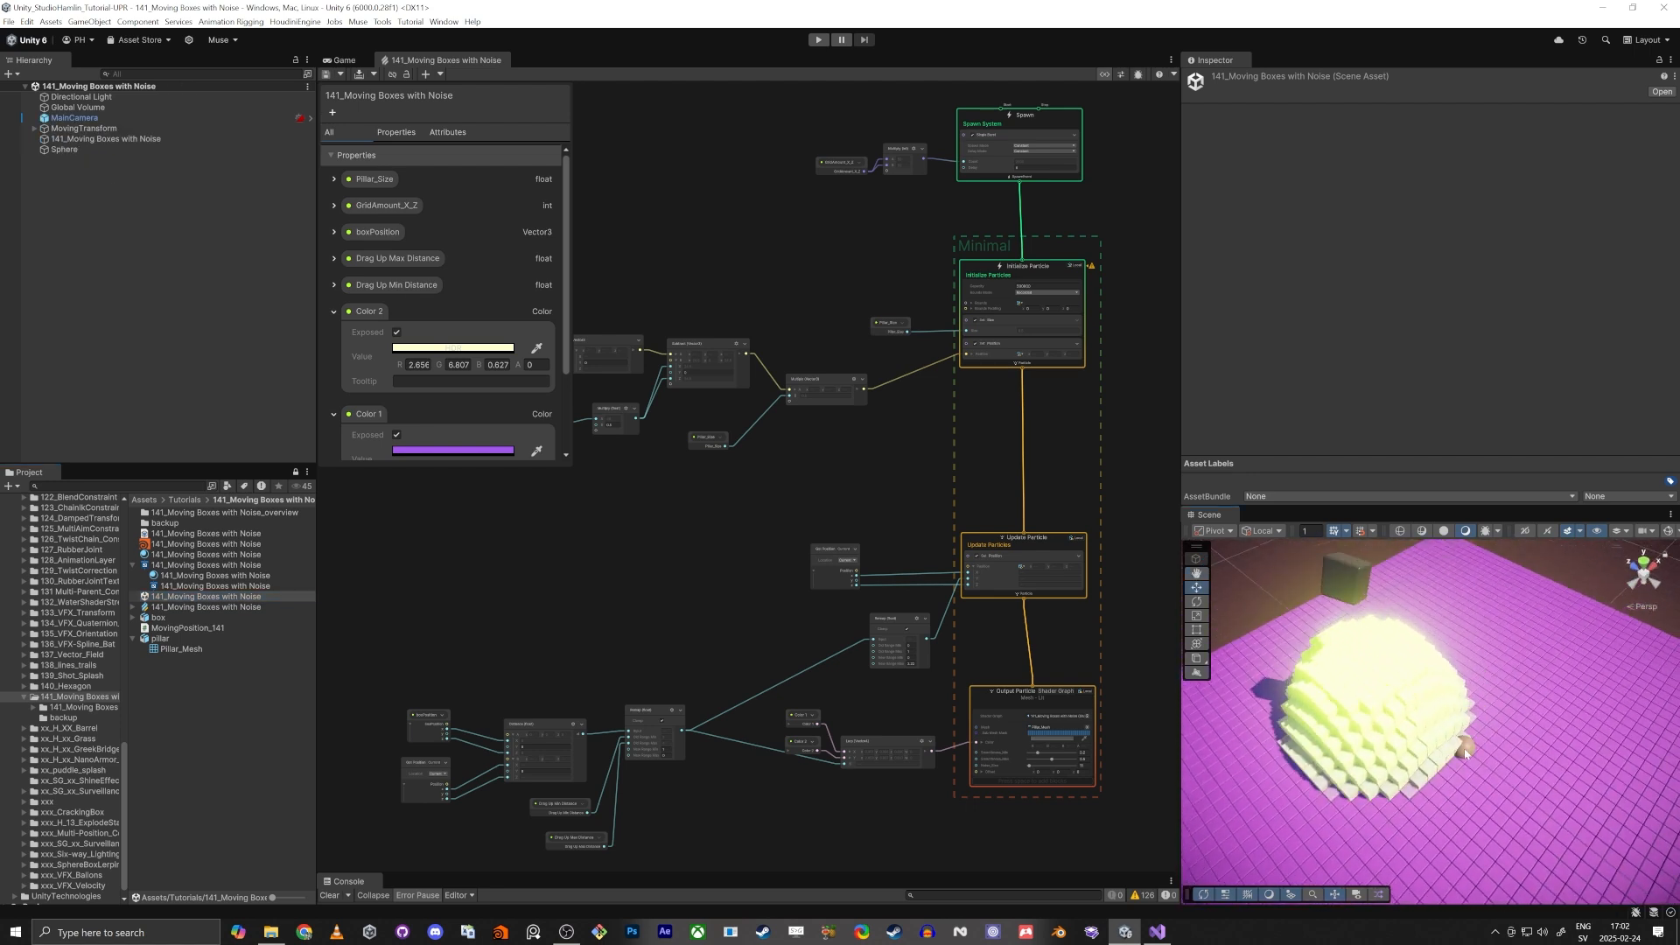
Step: Delete the Sphere object beside the raised pillars from the scene
click(1467, 750)
key(Delete)
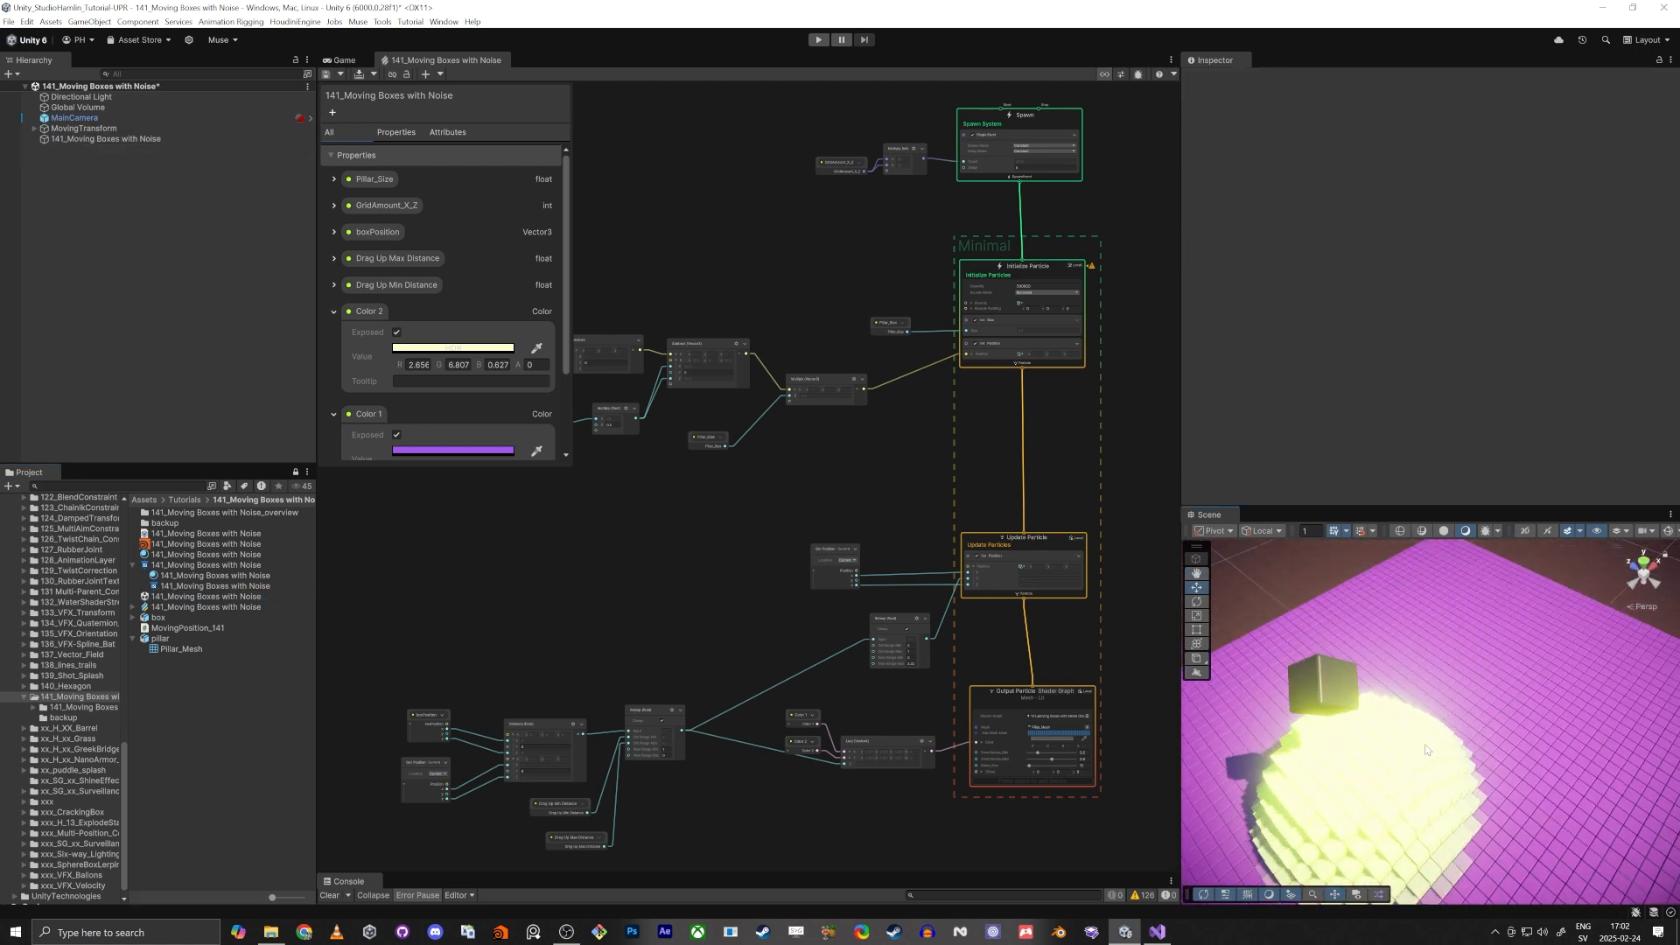
right_drag(1427, 750, 1459, 643)
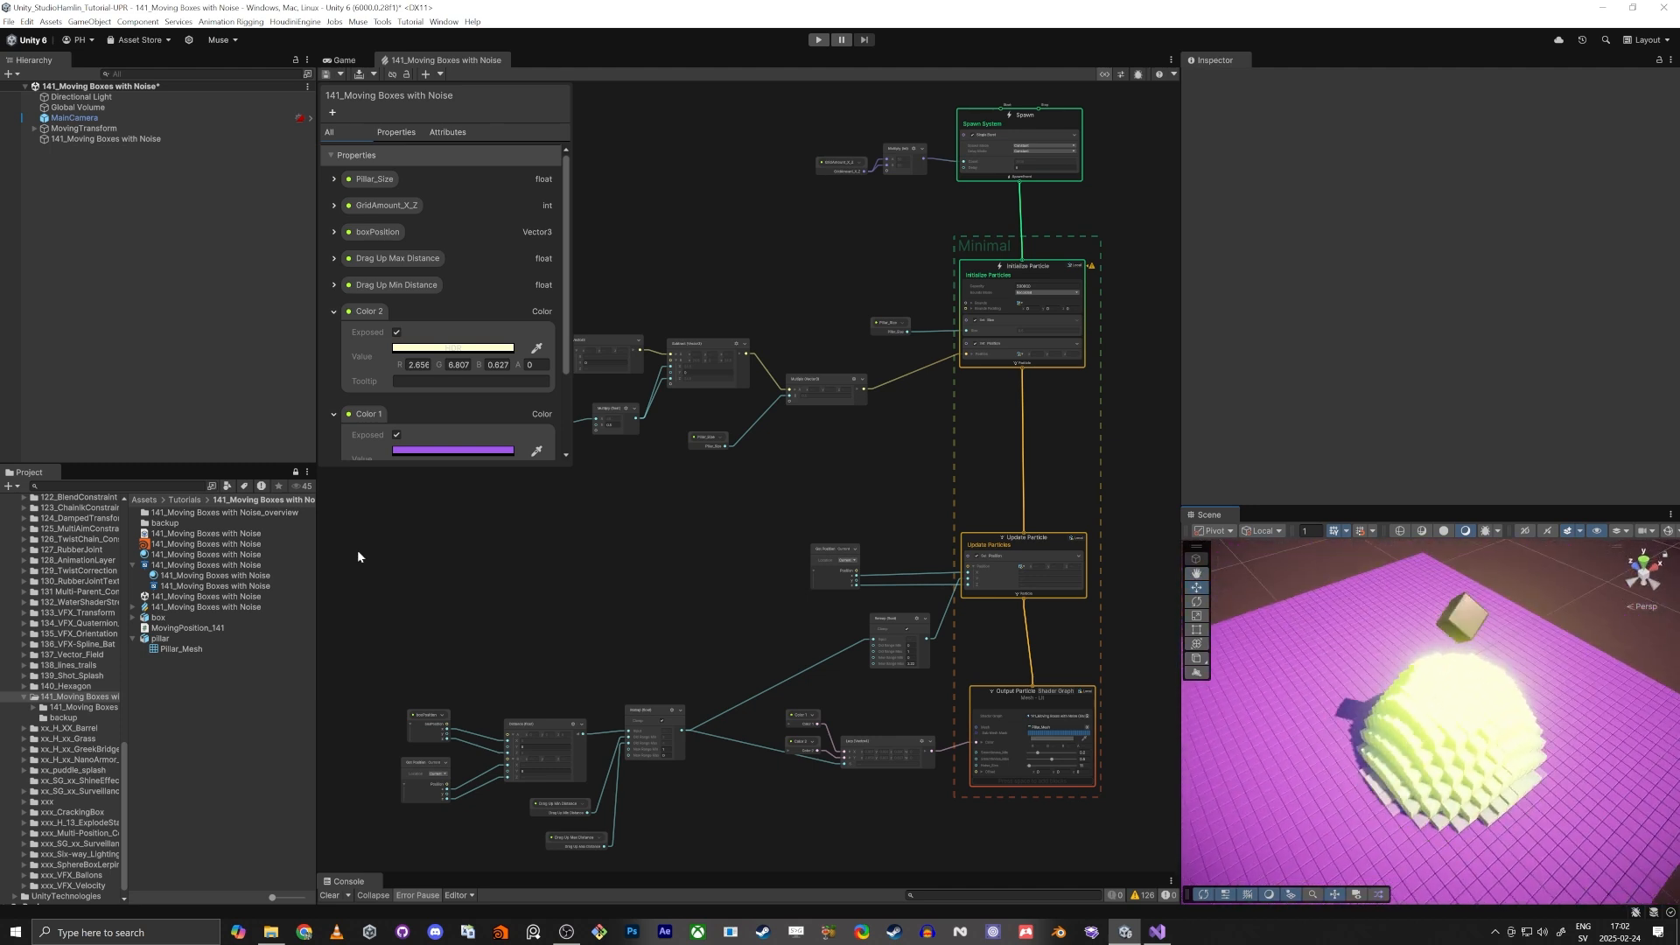
Step: Lower the HDR intensity of the Color 2 property by two stops to about 1.18
click(452, 348)
click(495, 653)
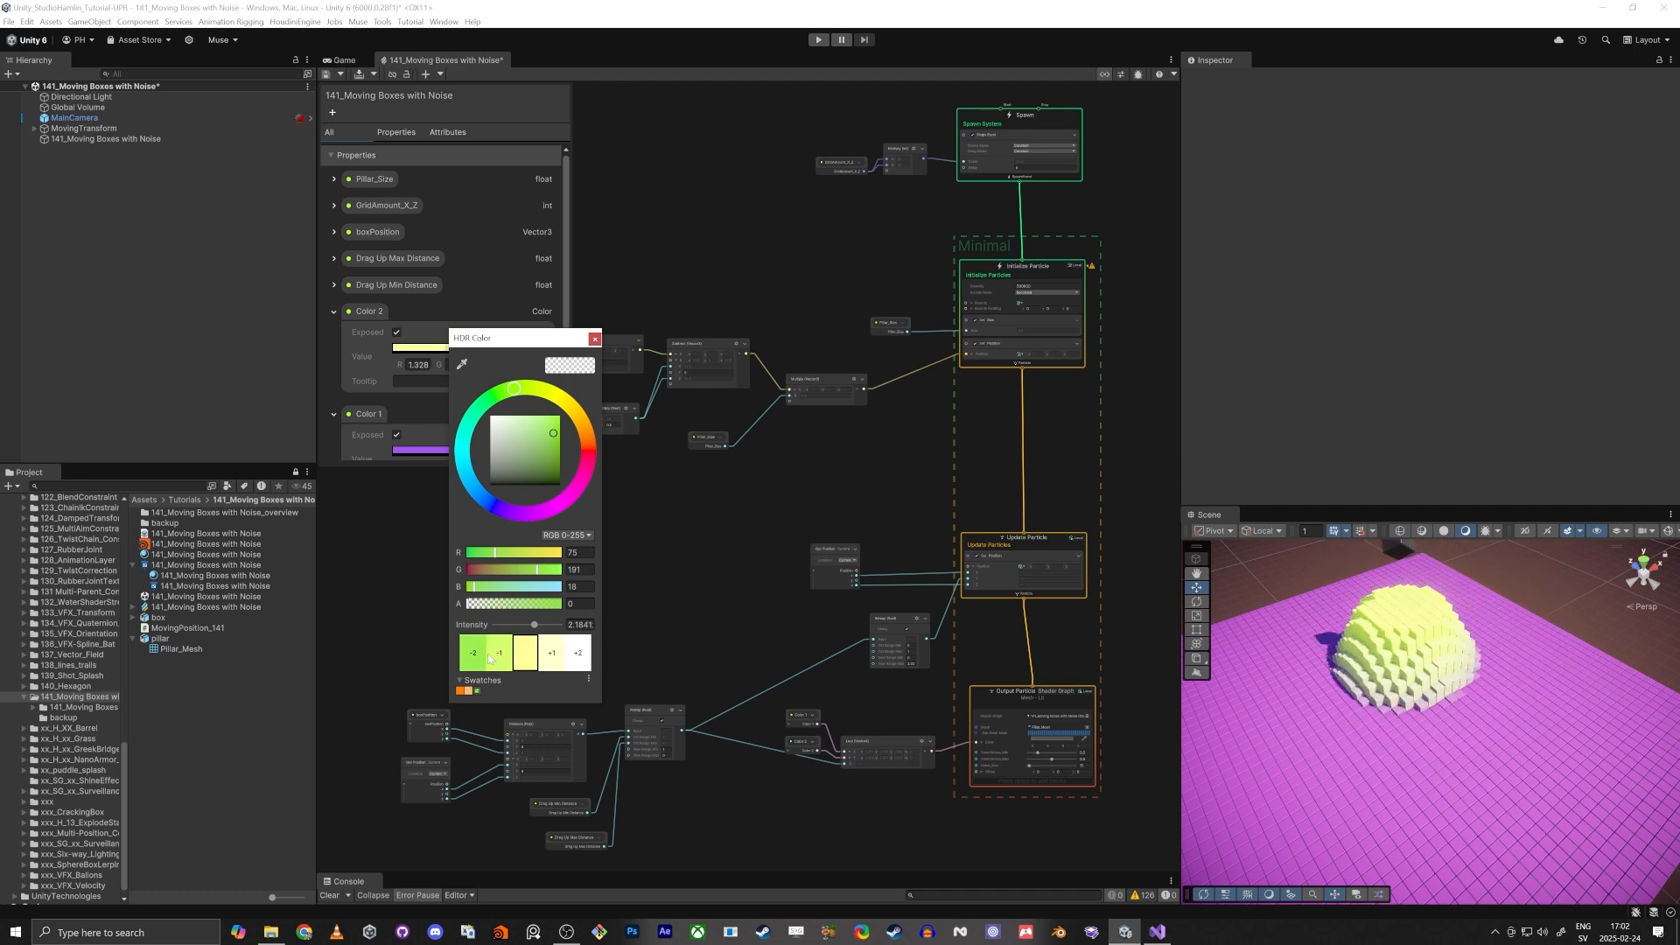
click(499, 657)
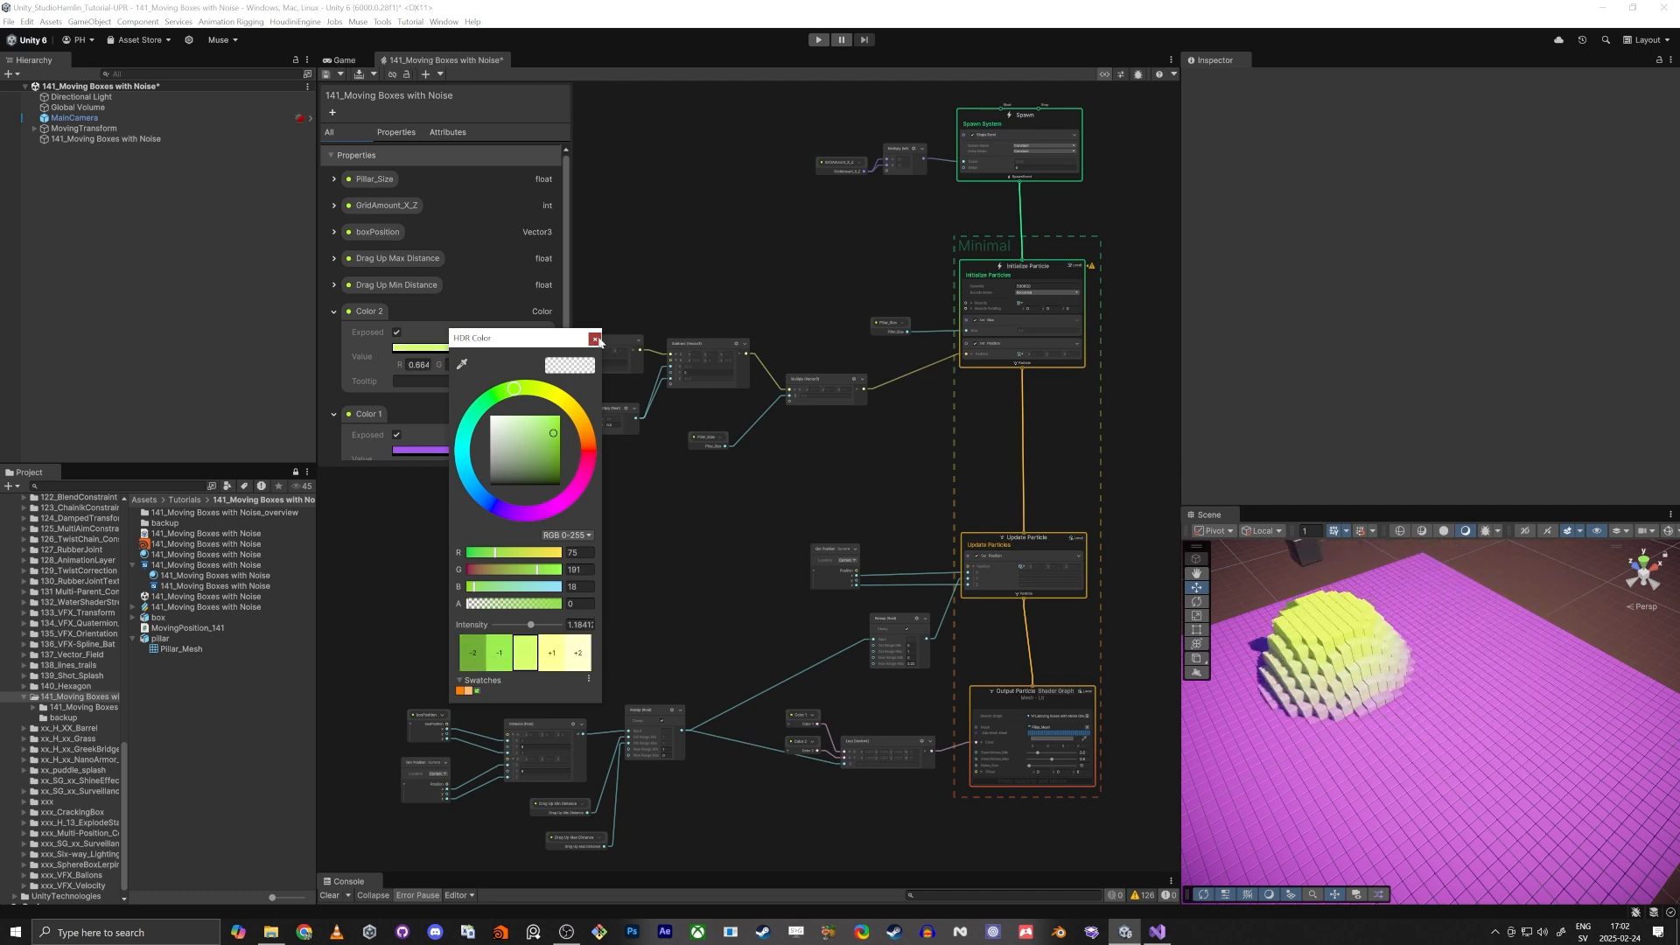
click(596, 340)
Step: Enlarge the Scene view upward and reframe it on the raised mound of pillars
drag(1398, 507, 1403, 425)
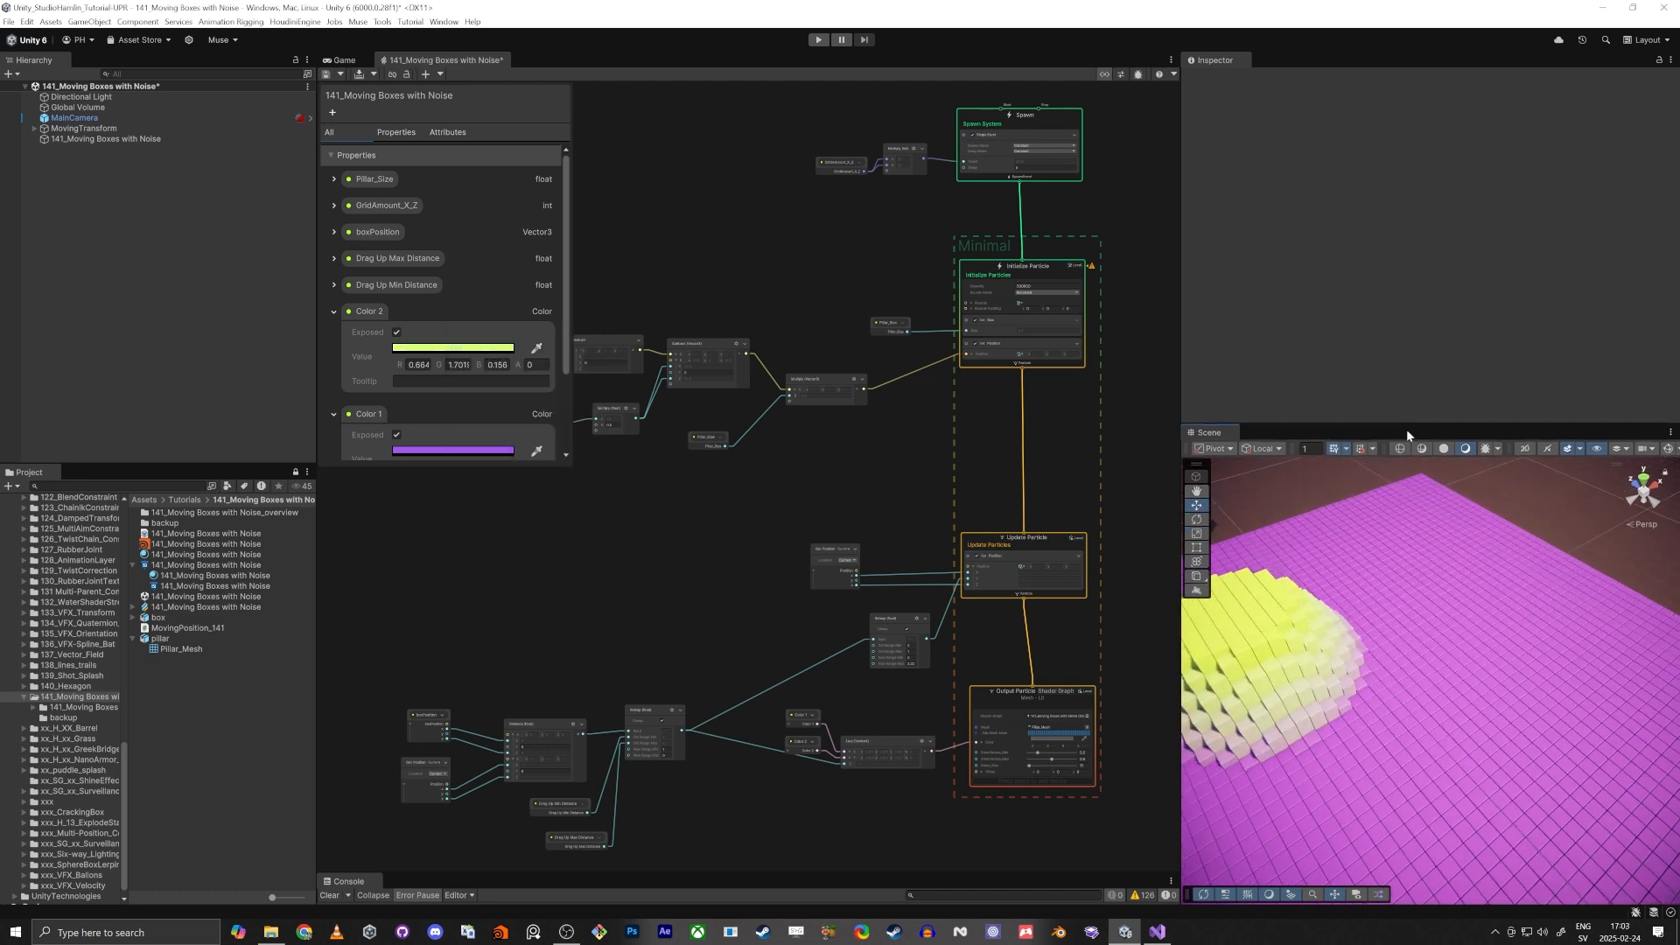
right_drag(1509, 653, 1453, 673)
key(s)
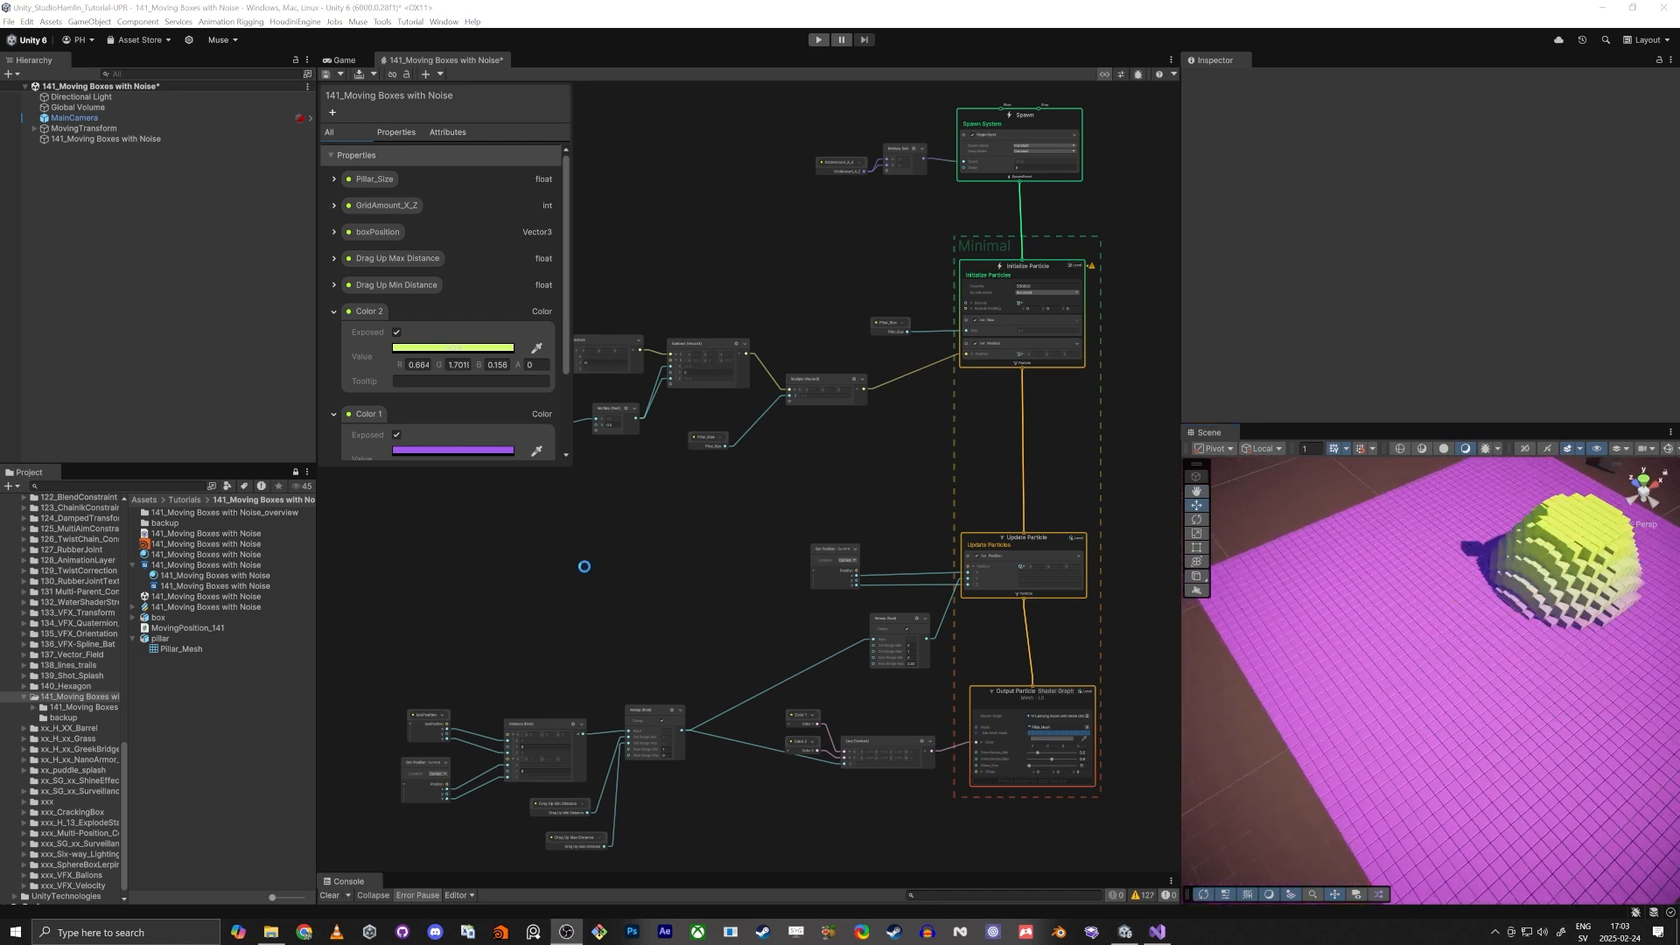
Step: Move the distance and Remap node group away from the nodes it feeds to make room in the graph
middle_drag(584, 586, 709, 497)
scroll(700, 531, up, 3)
middle_drag(448, 602, 657, 311)
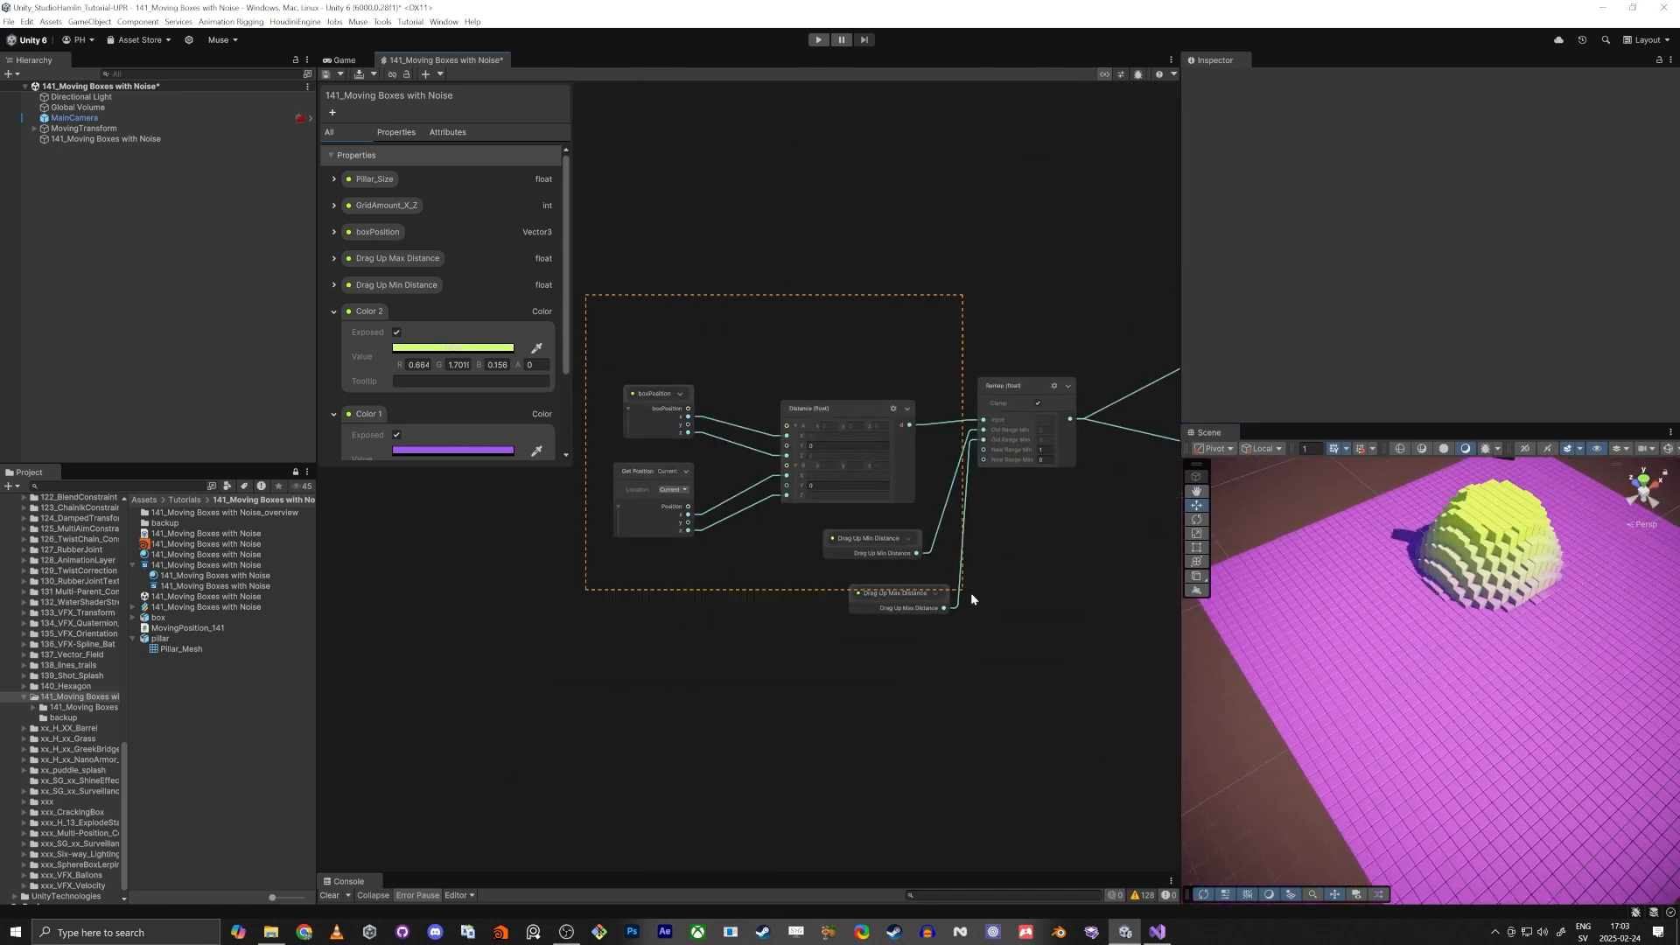
drag(971, 599, 998, 604)
drag(1019, 384, 750, 550)
middle_drag(723, 451, 870, 252)
scroll(941, 406, up, 3)
click(919, 615)
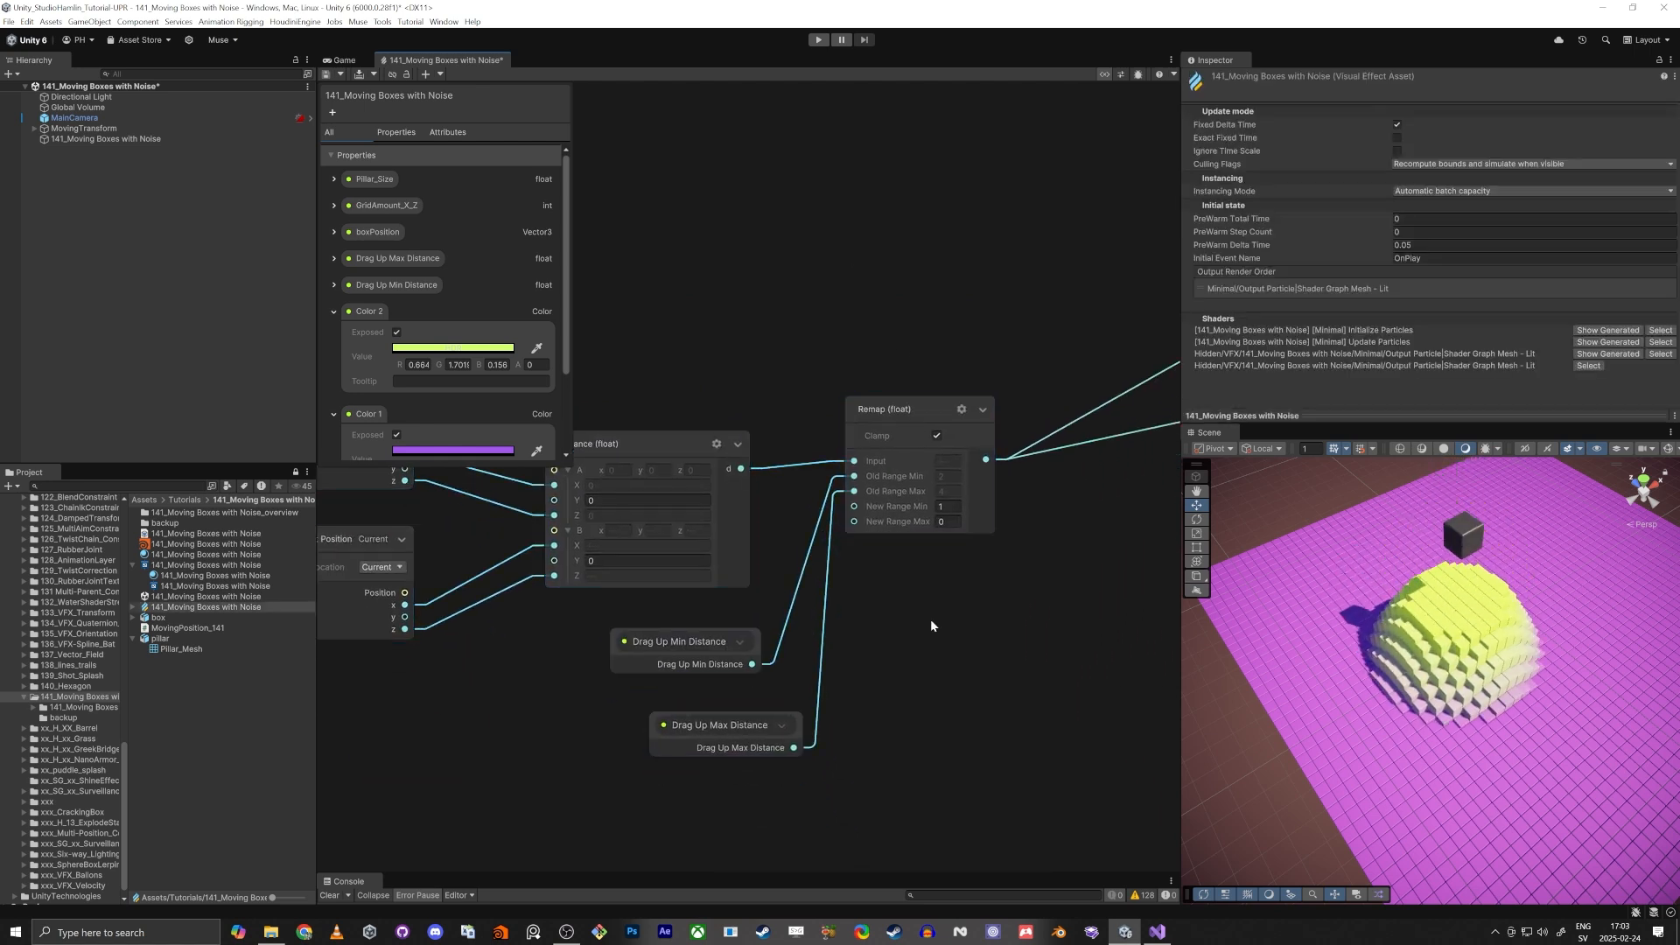
middle_drag(931, 618, 777, 667)
Step: Add a Multiply node fed by the Remap output and transfer the Remap node's other outgoing connections to the Multiply output
click(758, 455)
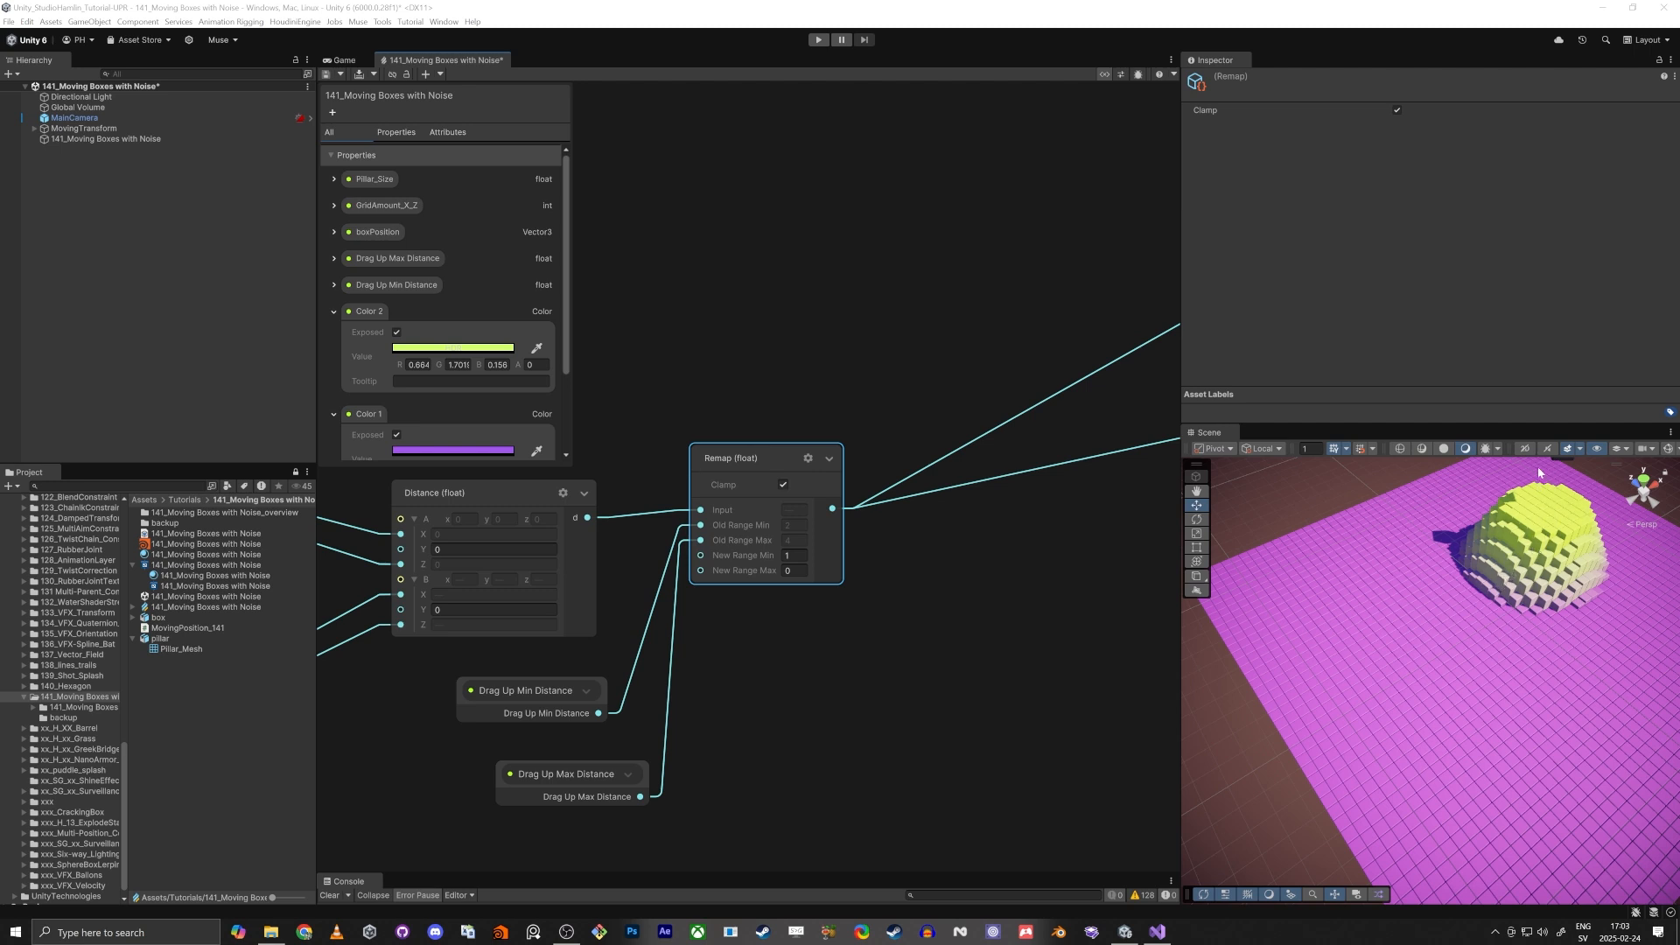
scroll(859, 362, down, 2)
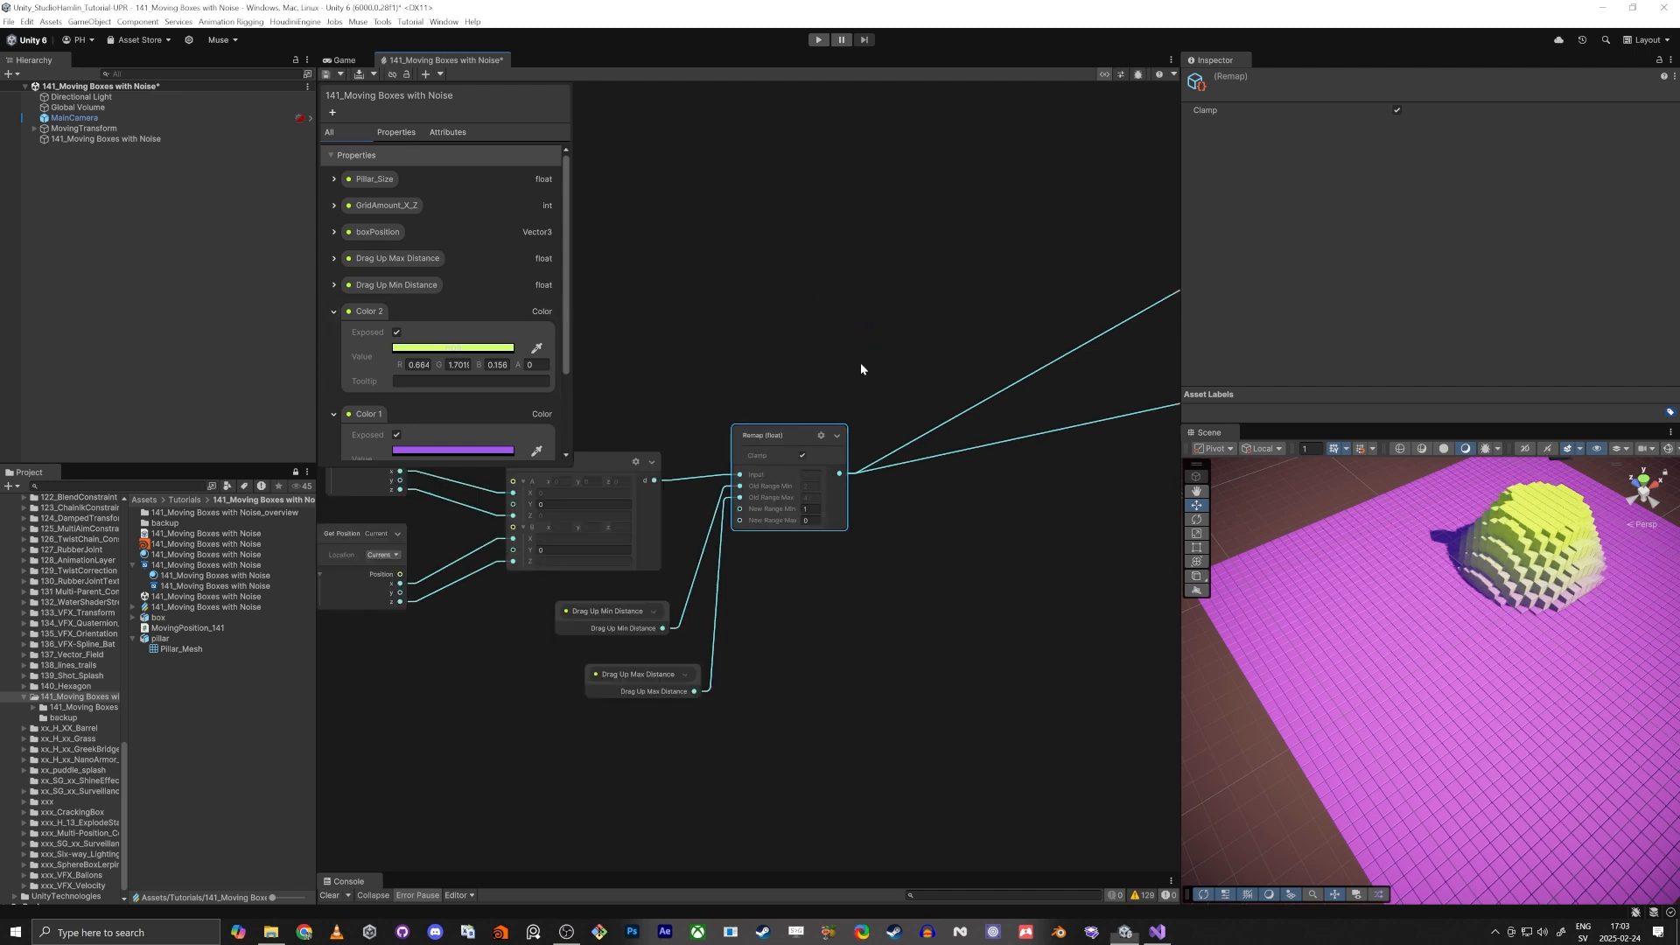
middle_drag(882, 365, 927, 488)
drag(888, 597, 932, 442)
text(mul)
key(Return)
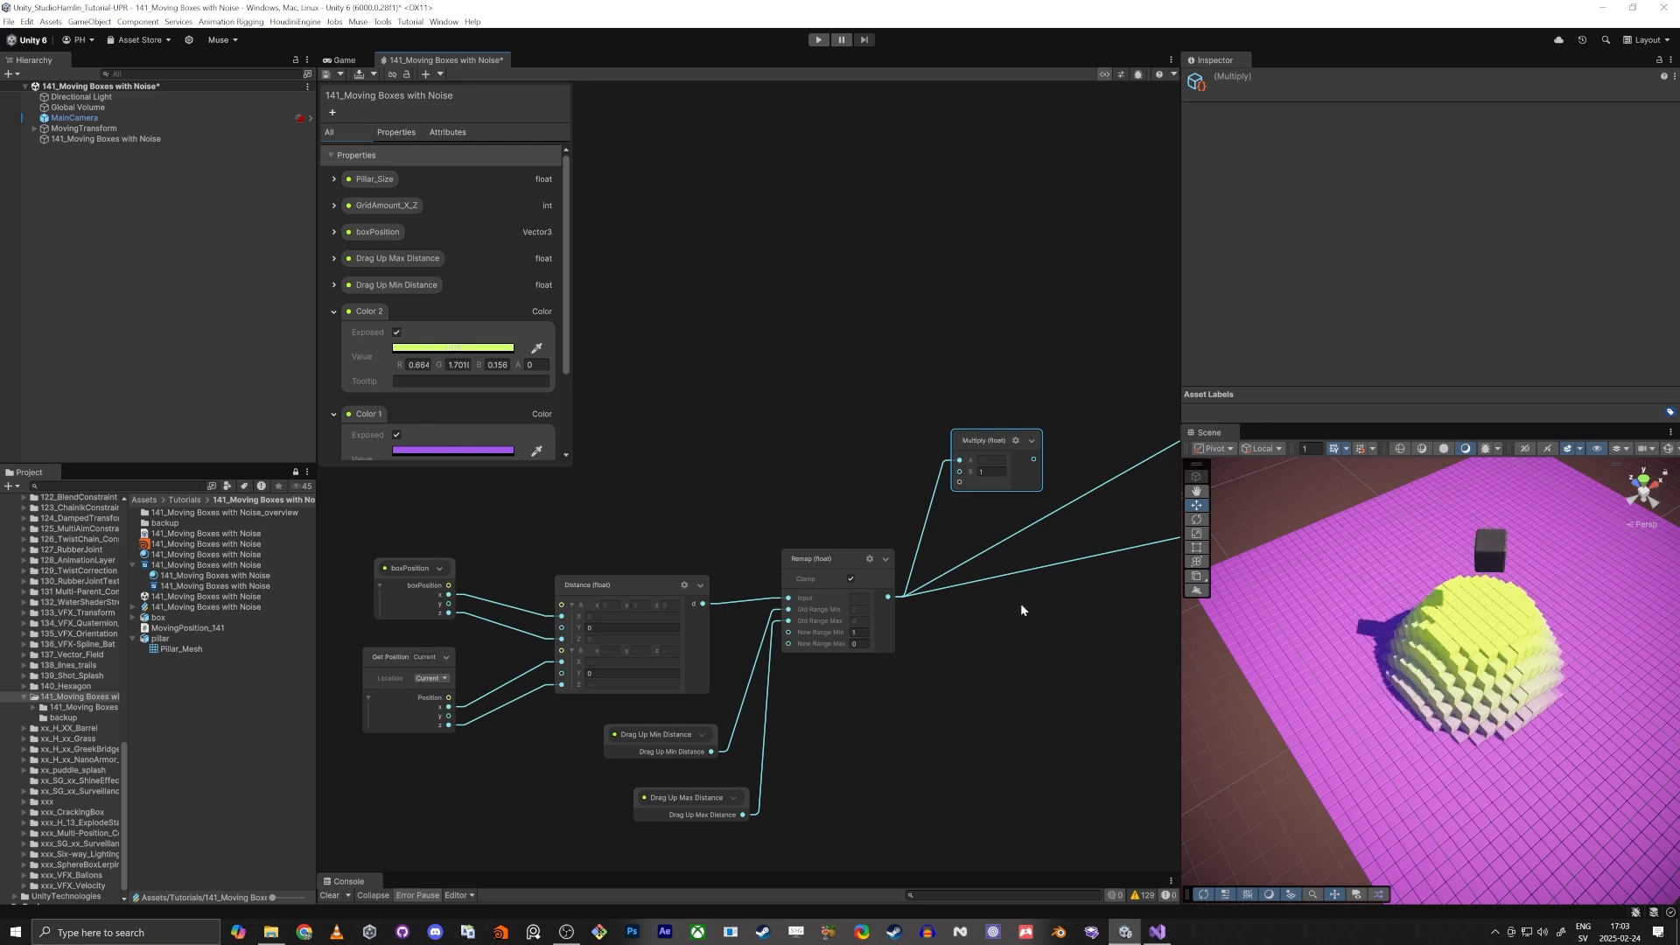
click(962, 574)
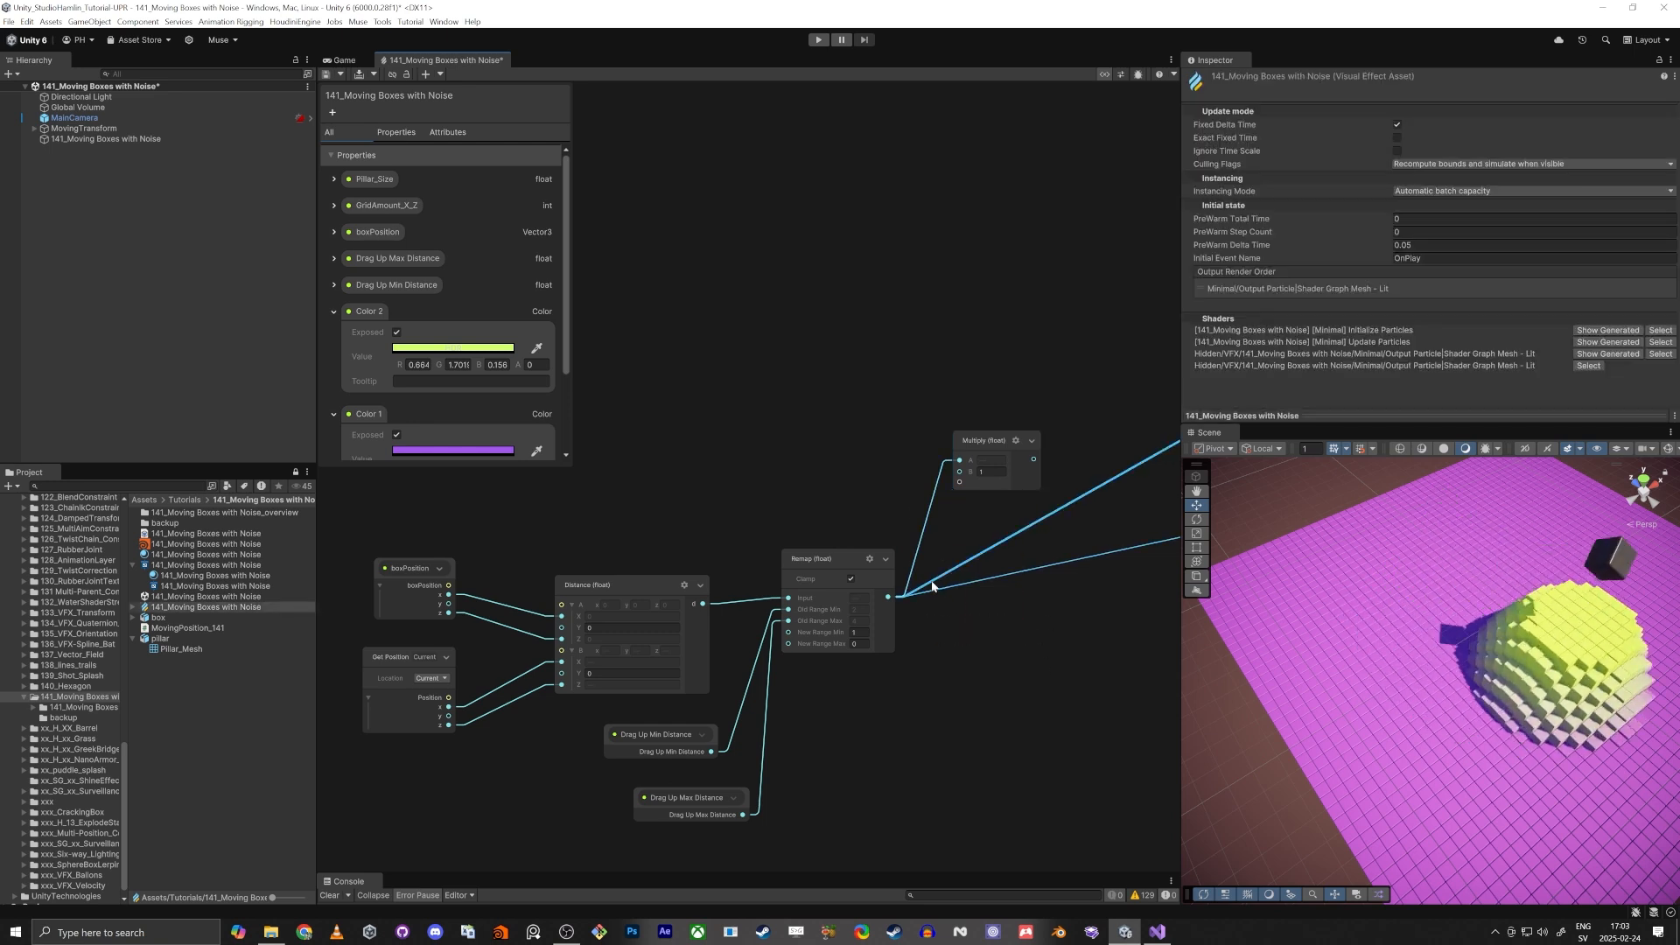
shift+drag(889, 597, 1033, 458)
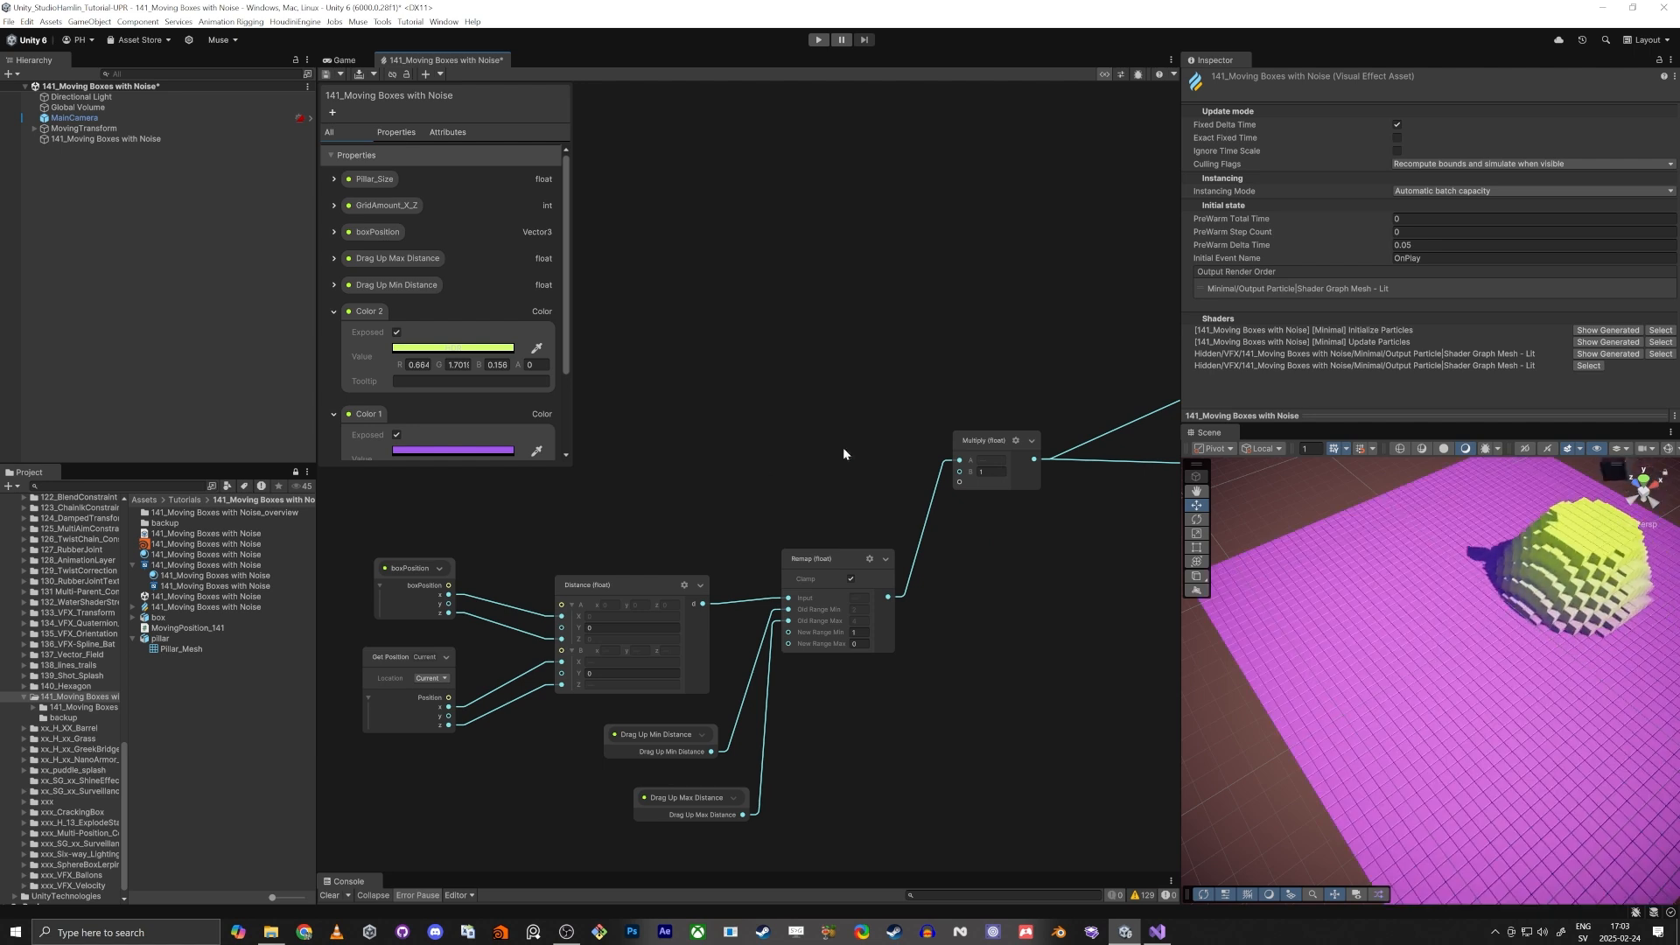
Step: Try other values for the Multiply node's B input and undo the change
click(969, 473)
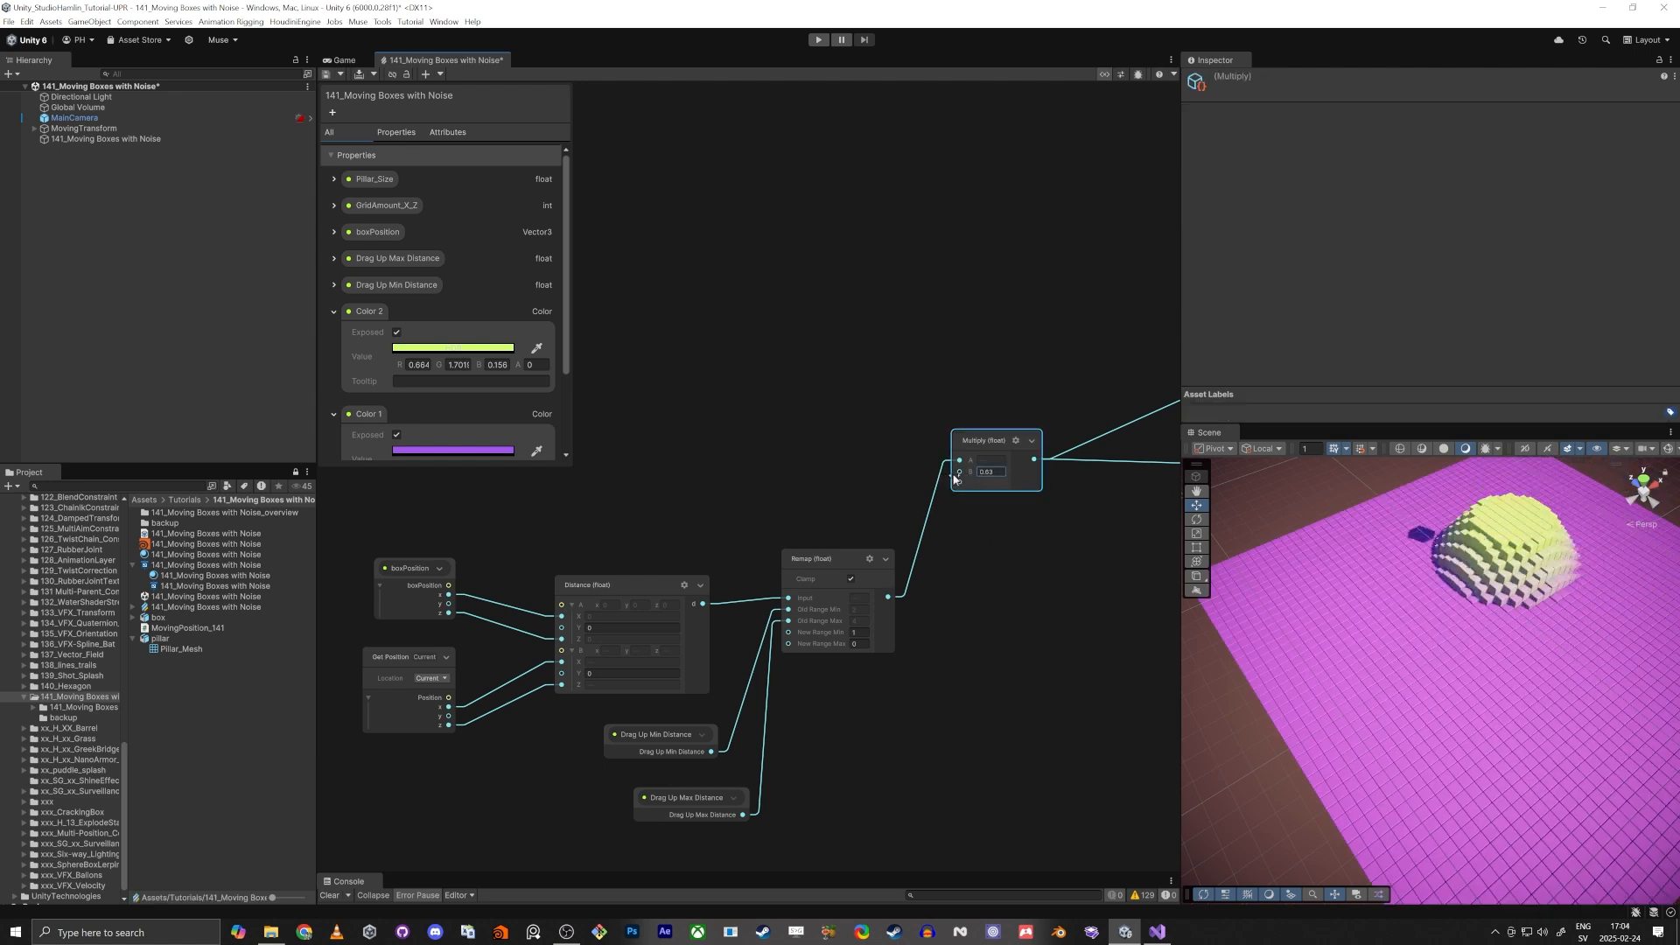
text(0.05)
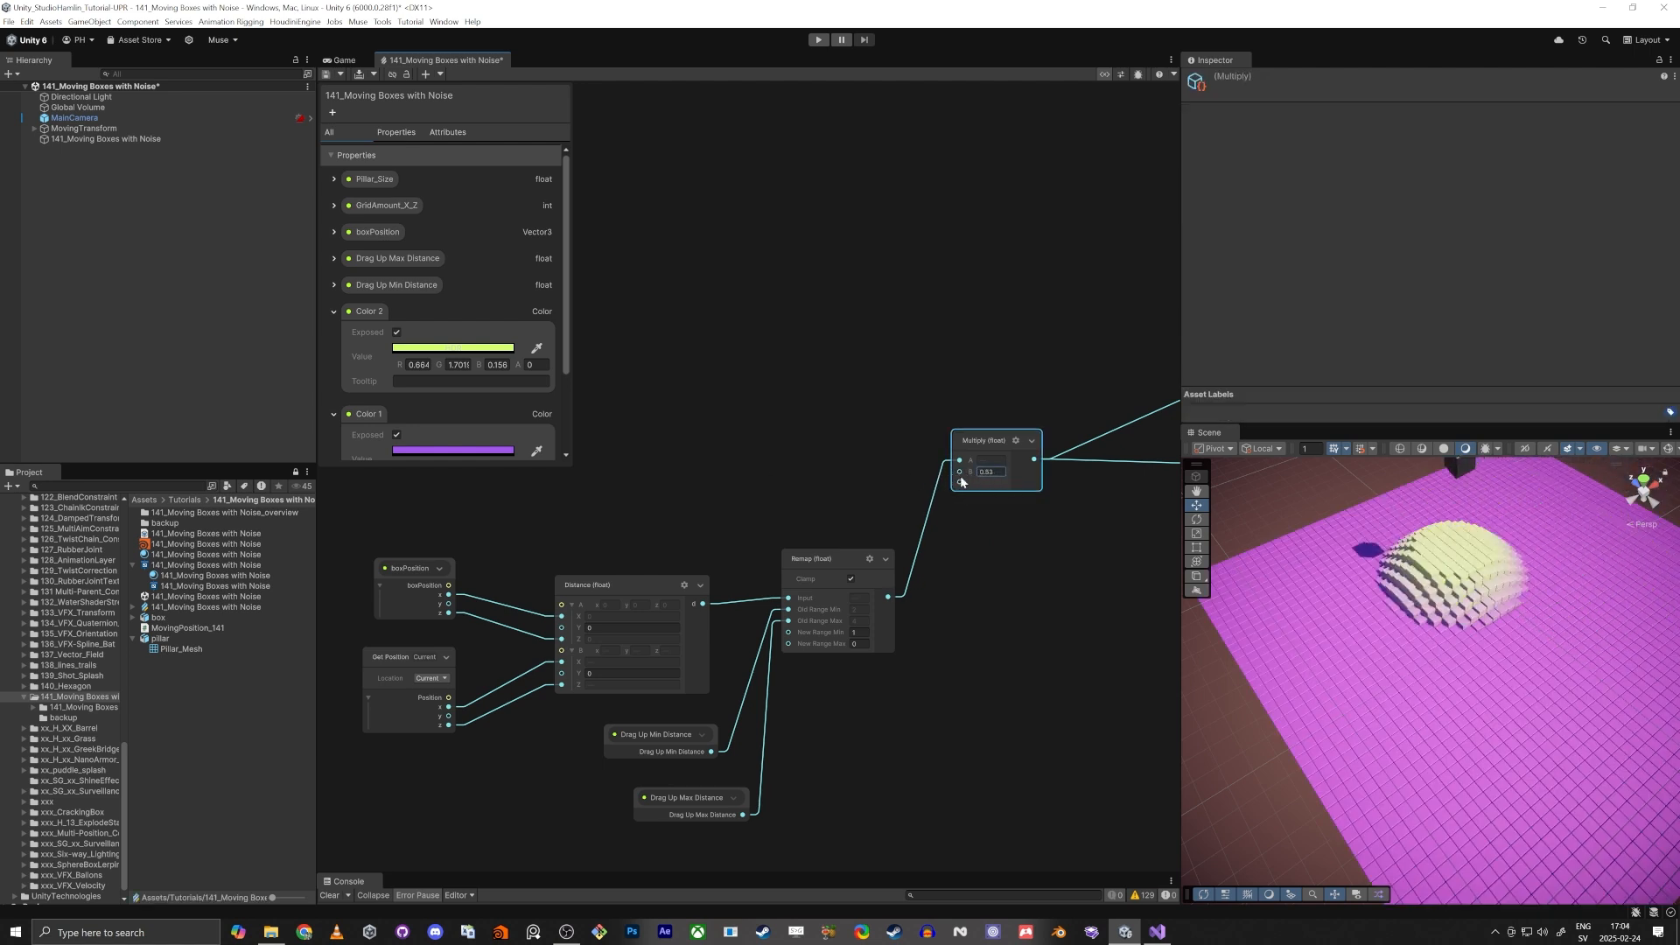
drag(951, 483, 985, 479)
key(ctrl+z)
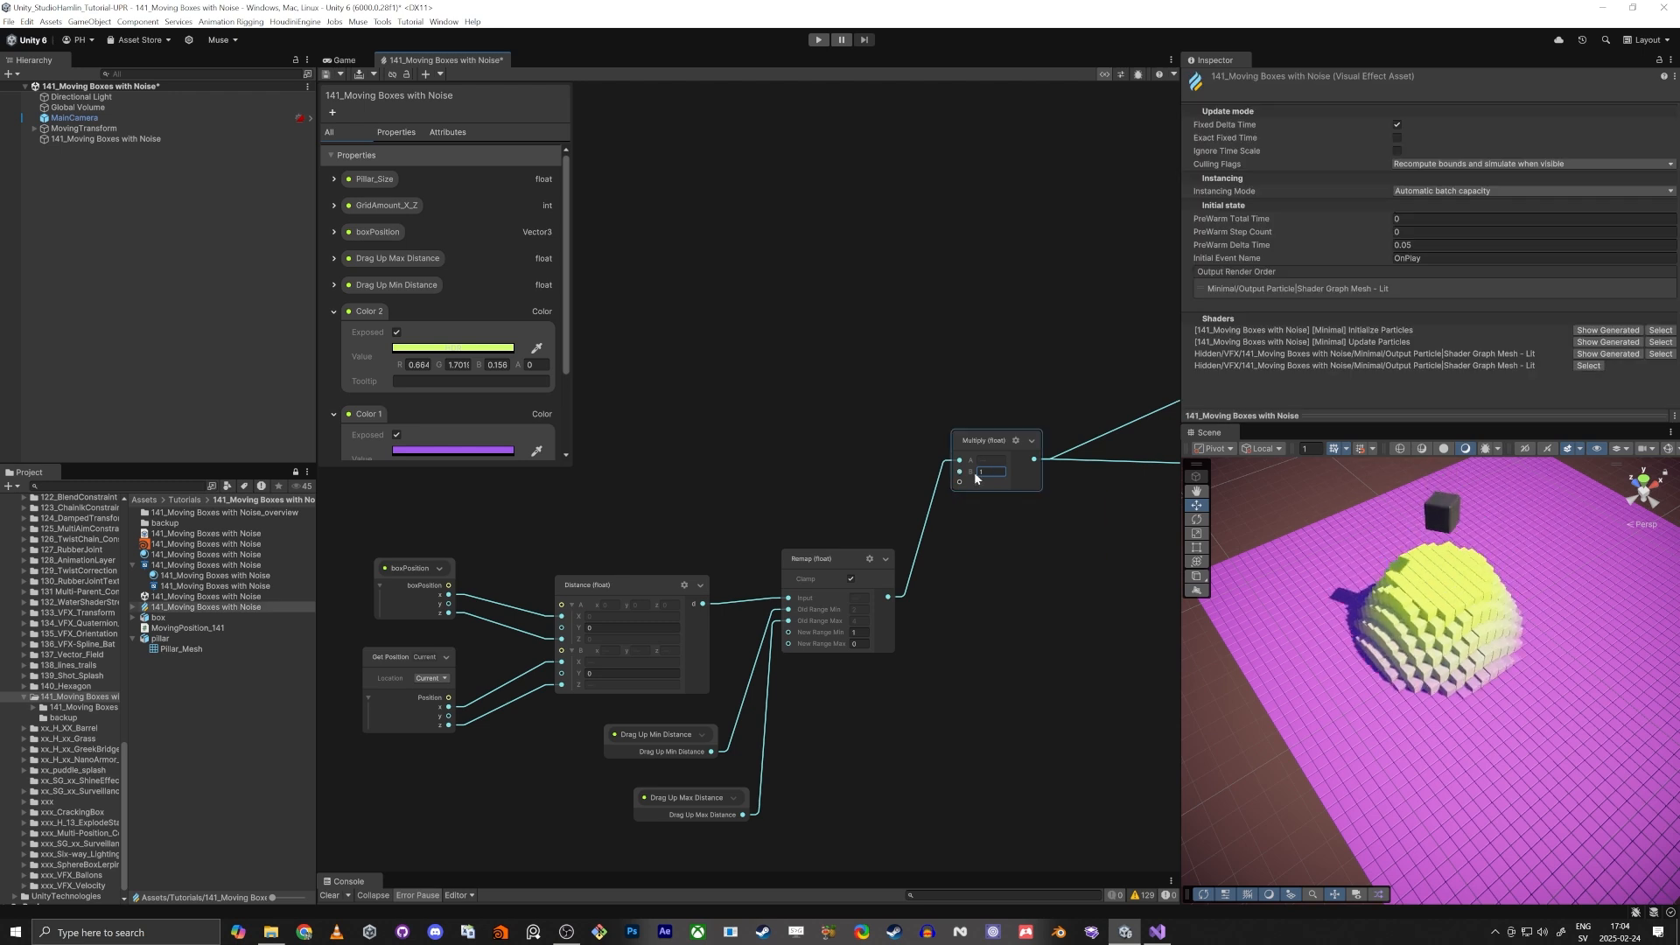
click(937, 476)
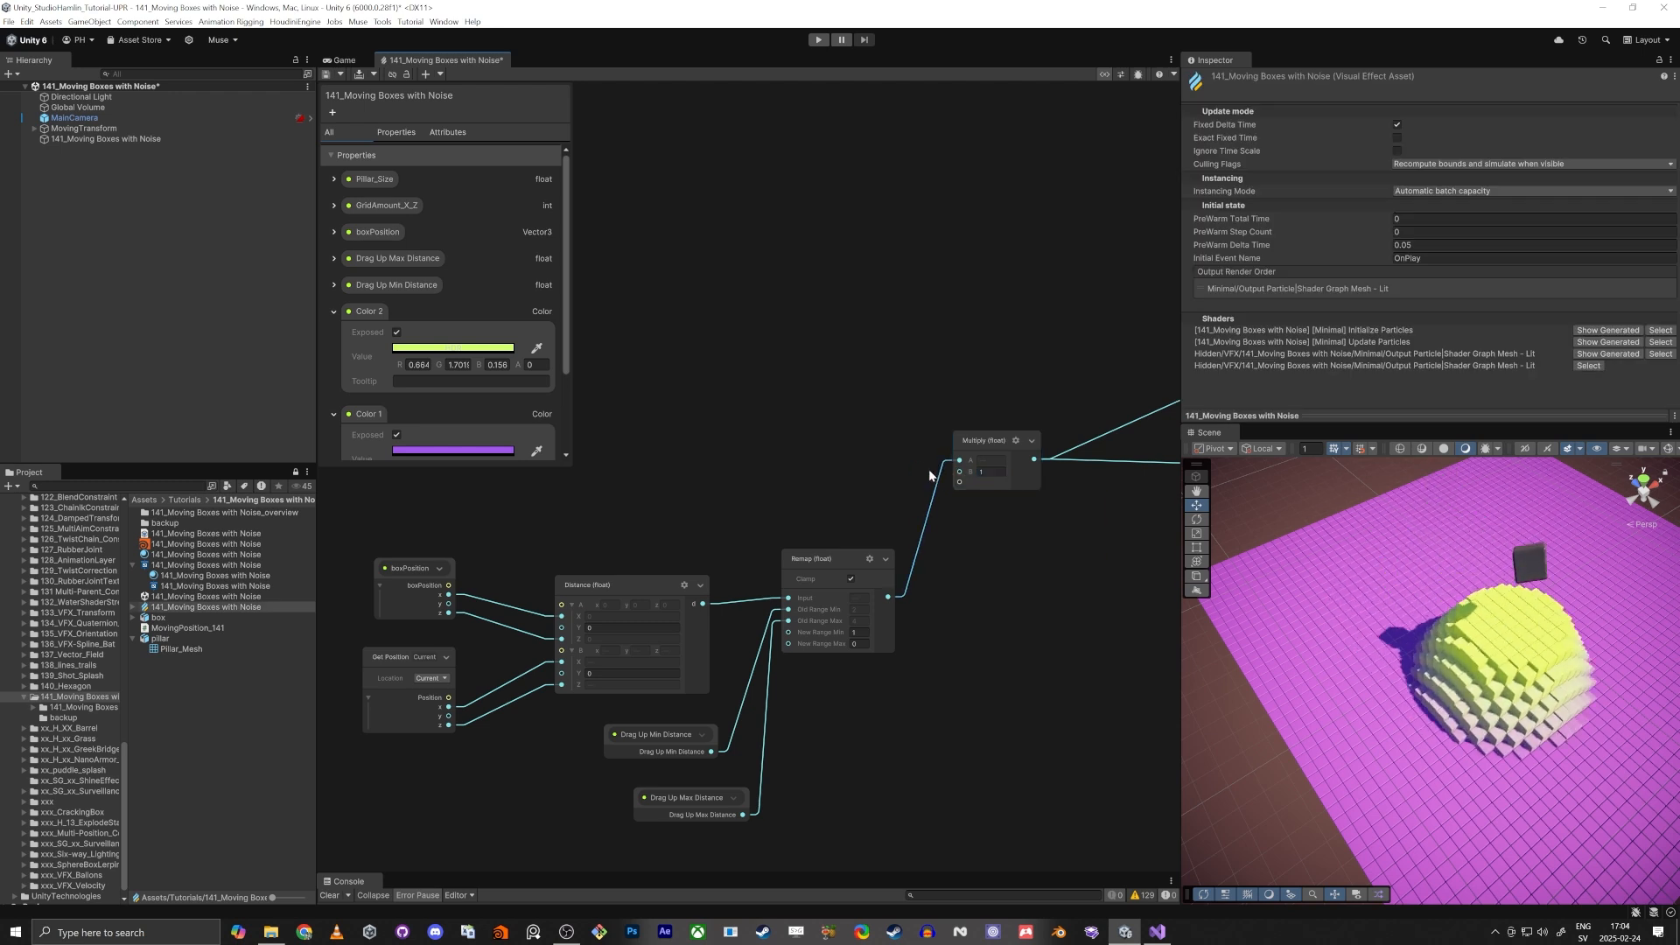
drag(937, 476, 959, 473)
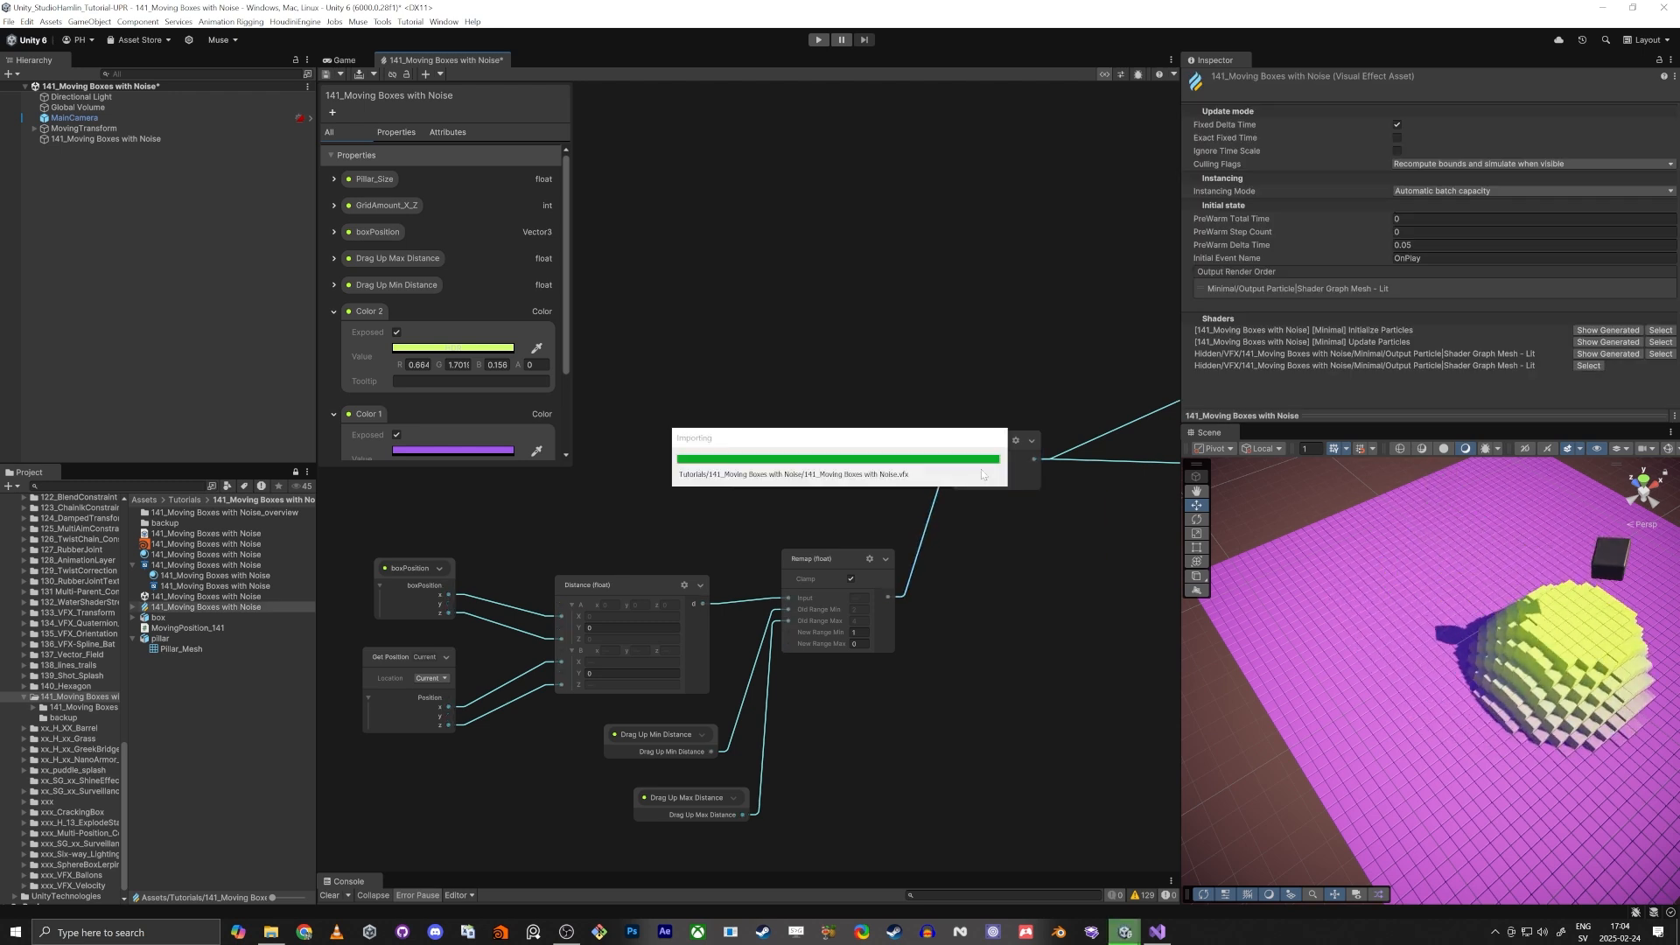
Step: Add a Get Position node above the distance nodes and expand its x, y and z outputs
scroll(812, 538, down, 3)
middle_drag(692, 407, 850, 605)
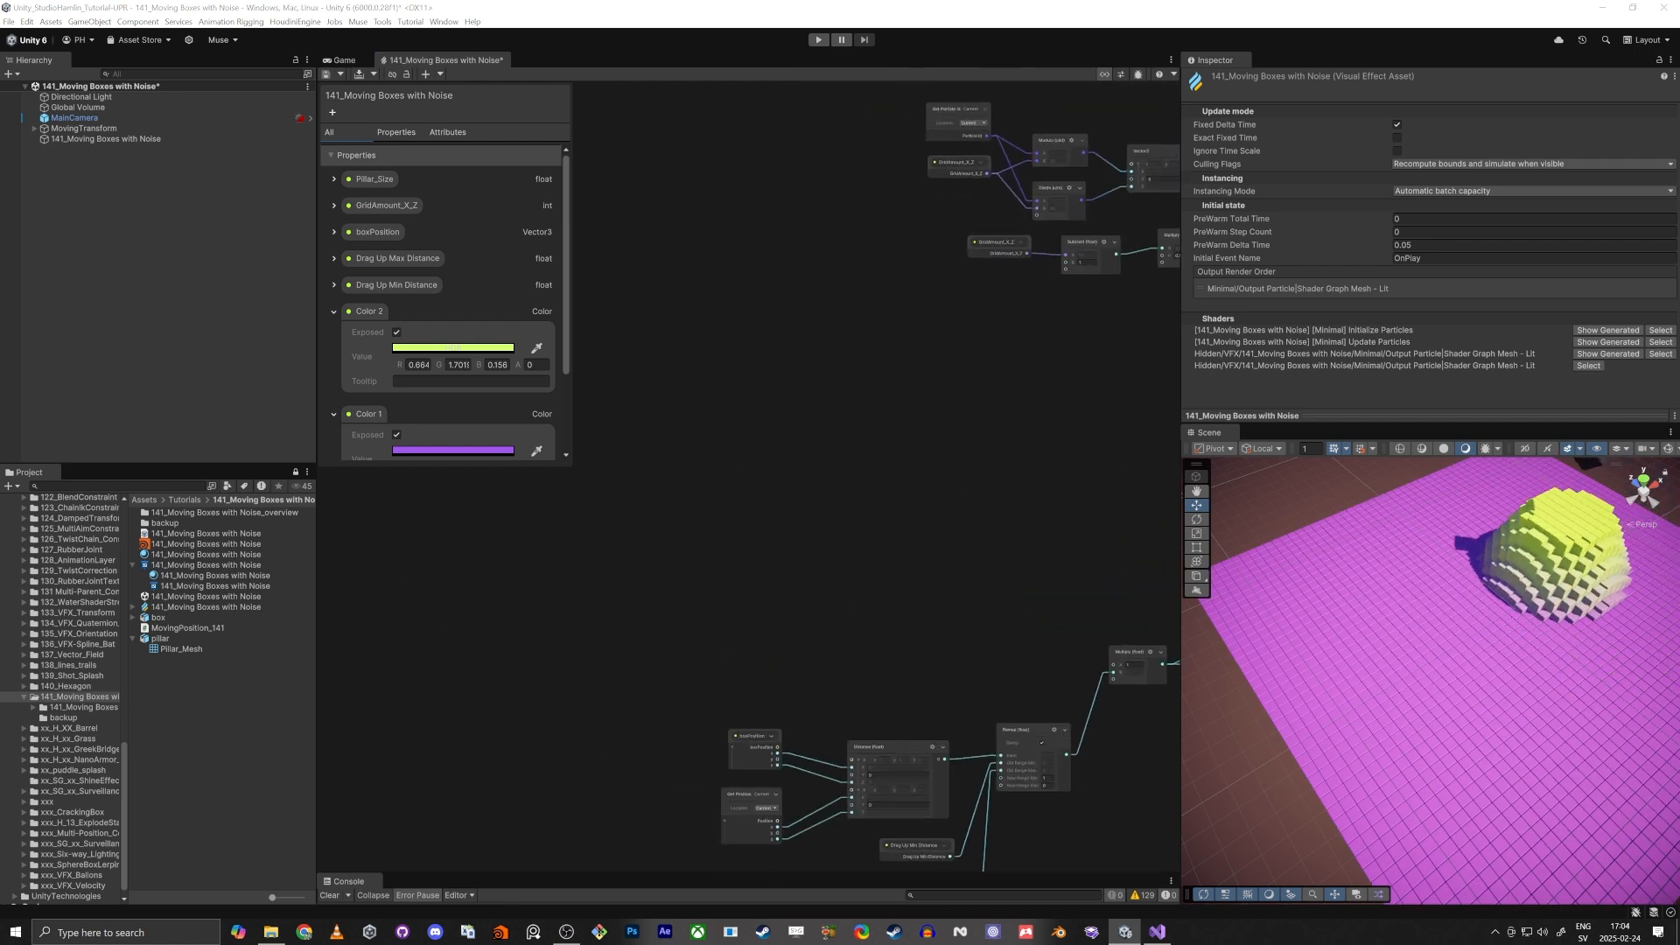
key(space)
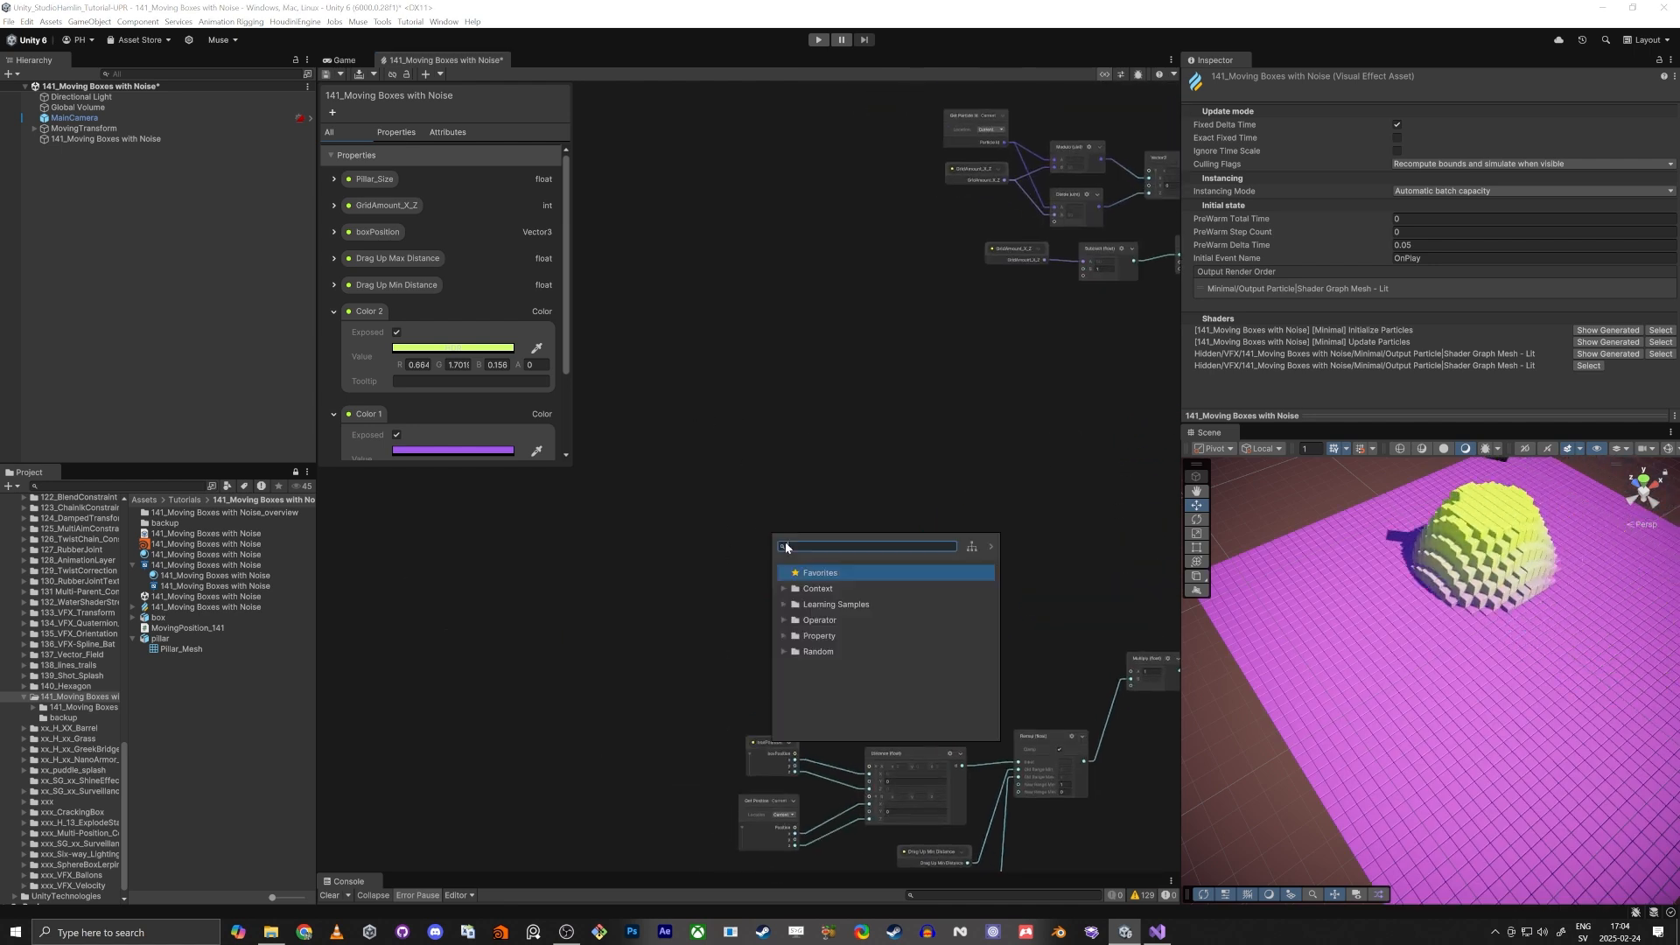
text(get pos)
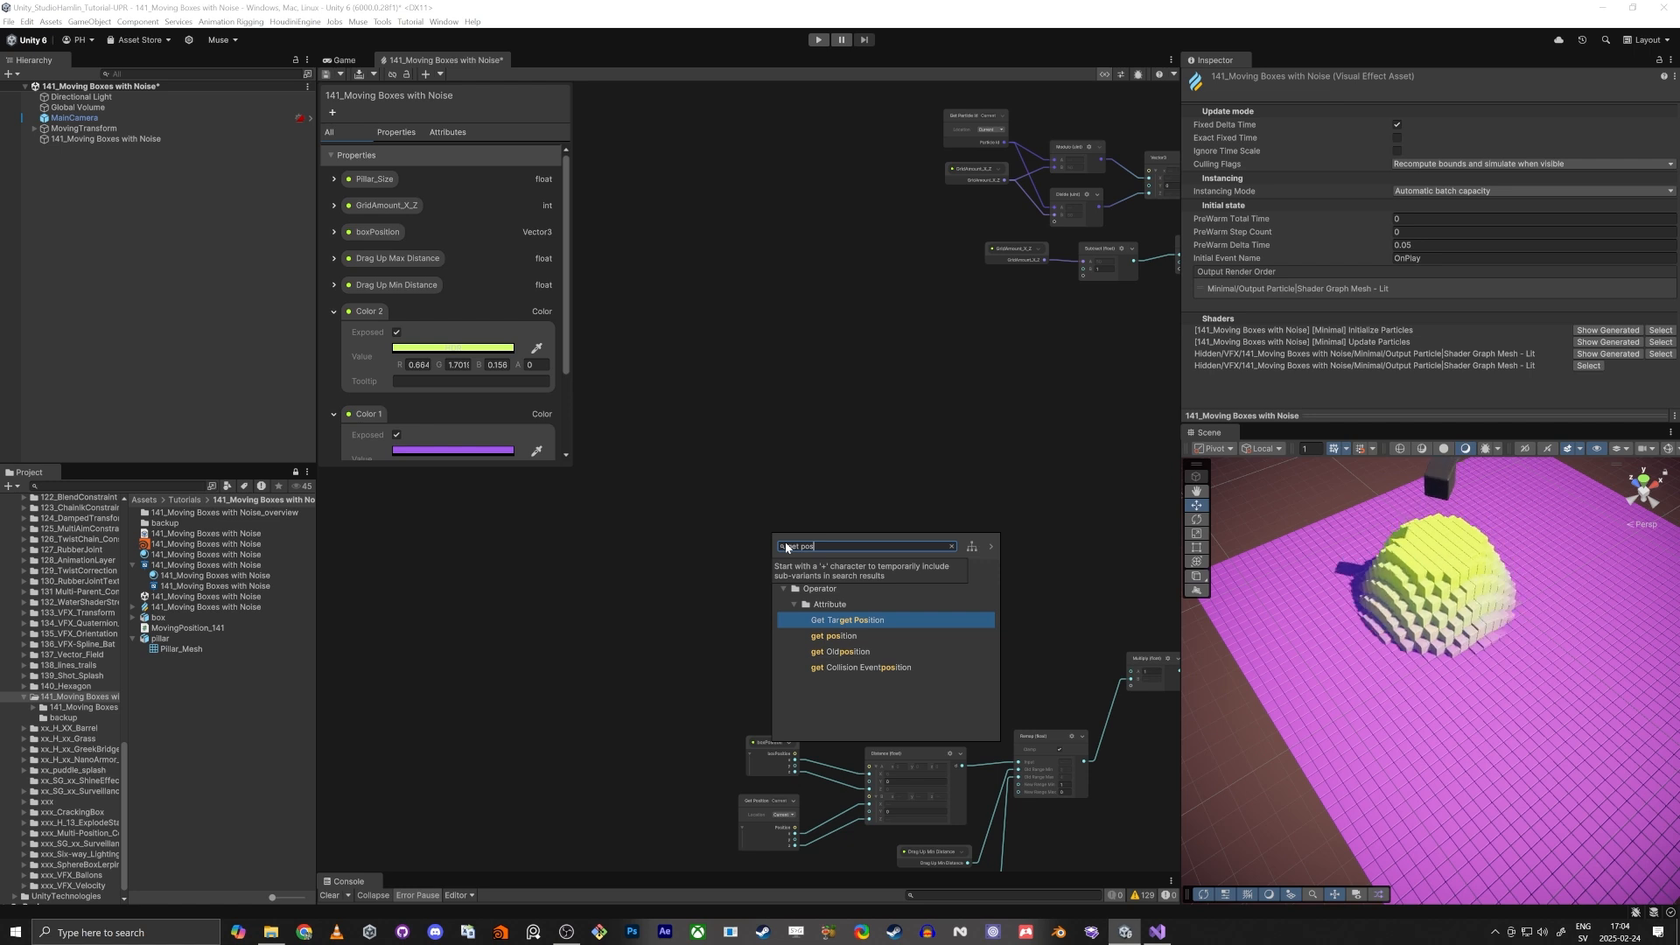
key(Down)
key(Return)
middle_drag(824, 657, 811, 604)
scroll(811, 605, up, 3)
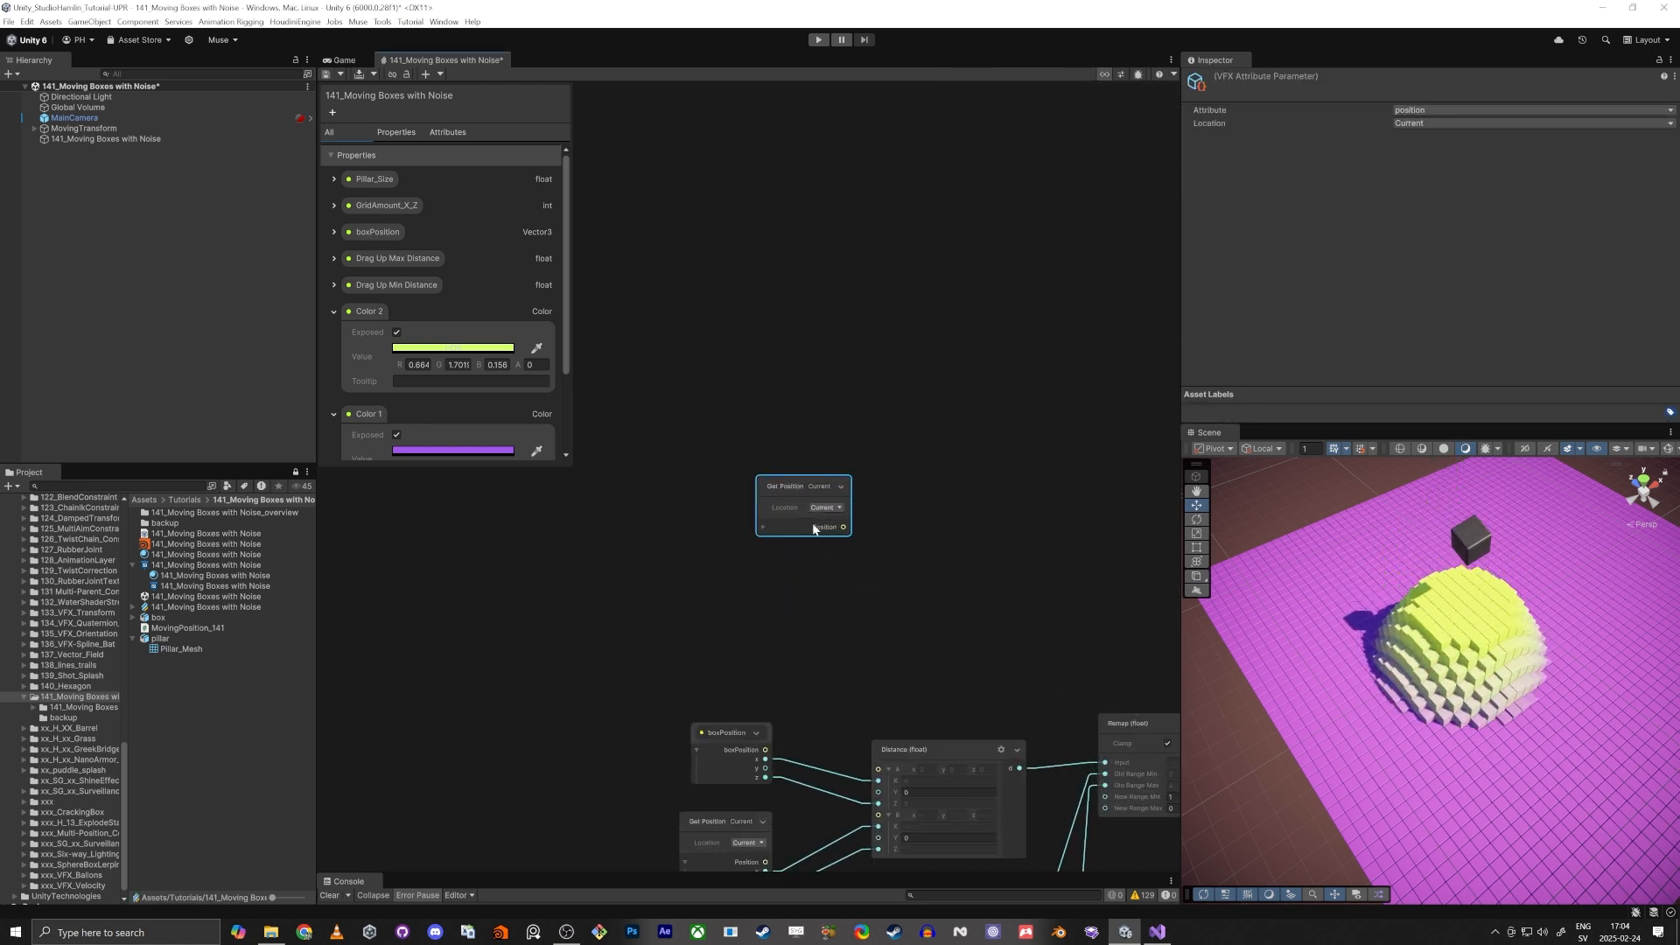
drag(790, 489, 809, 438)
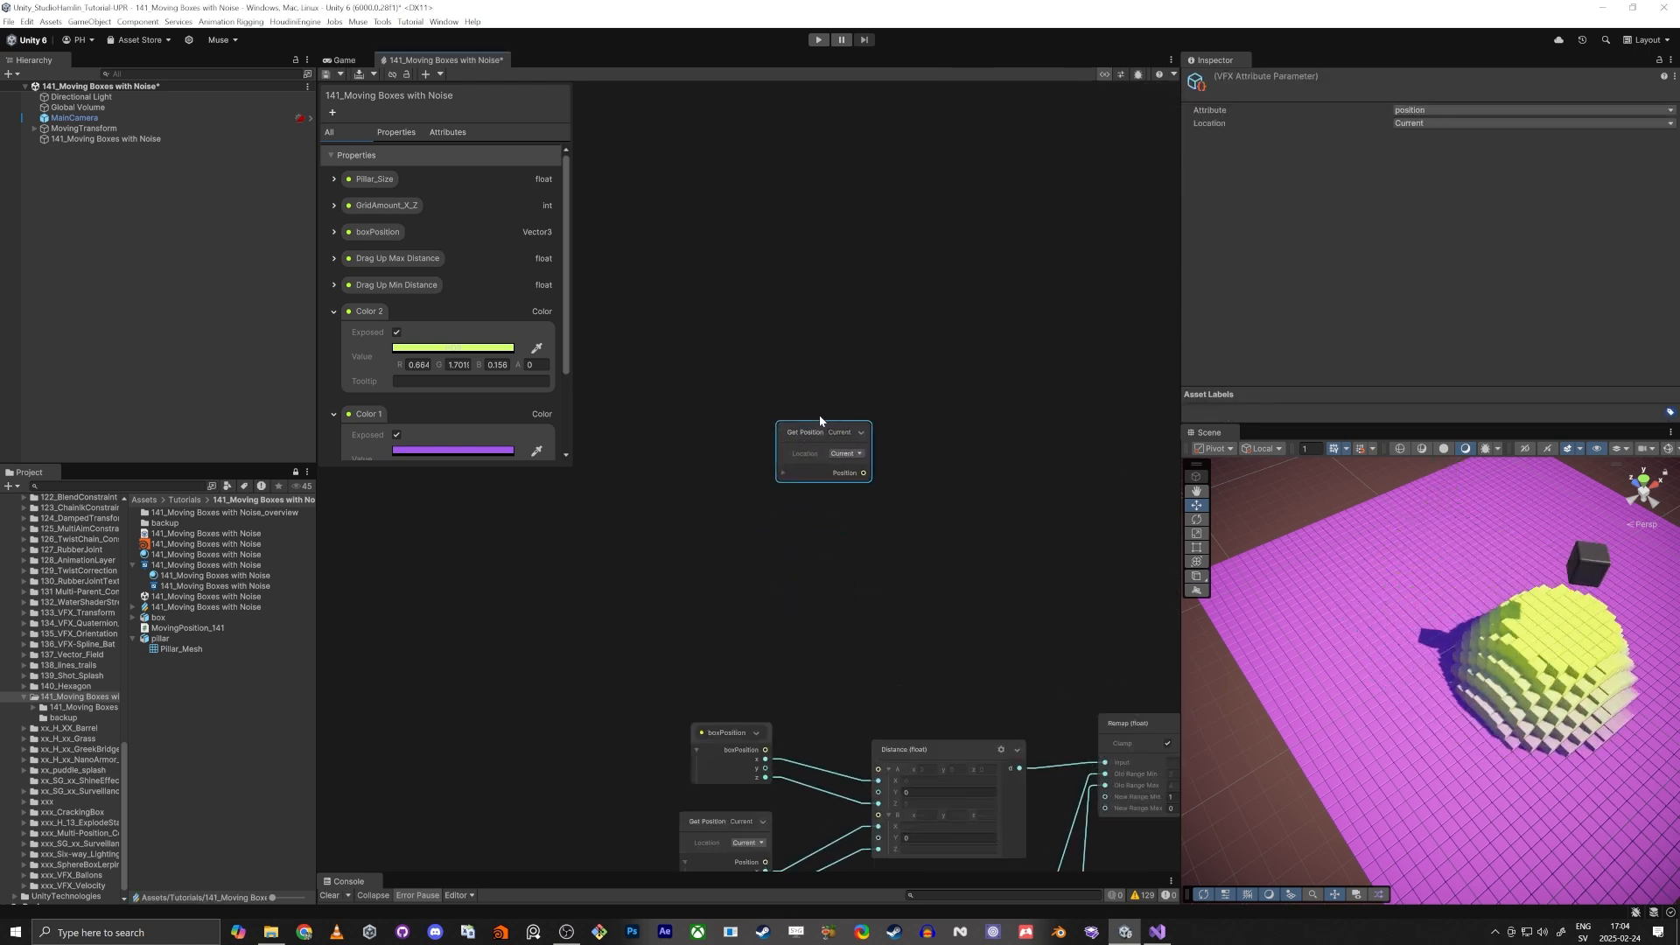
click(782, 473)
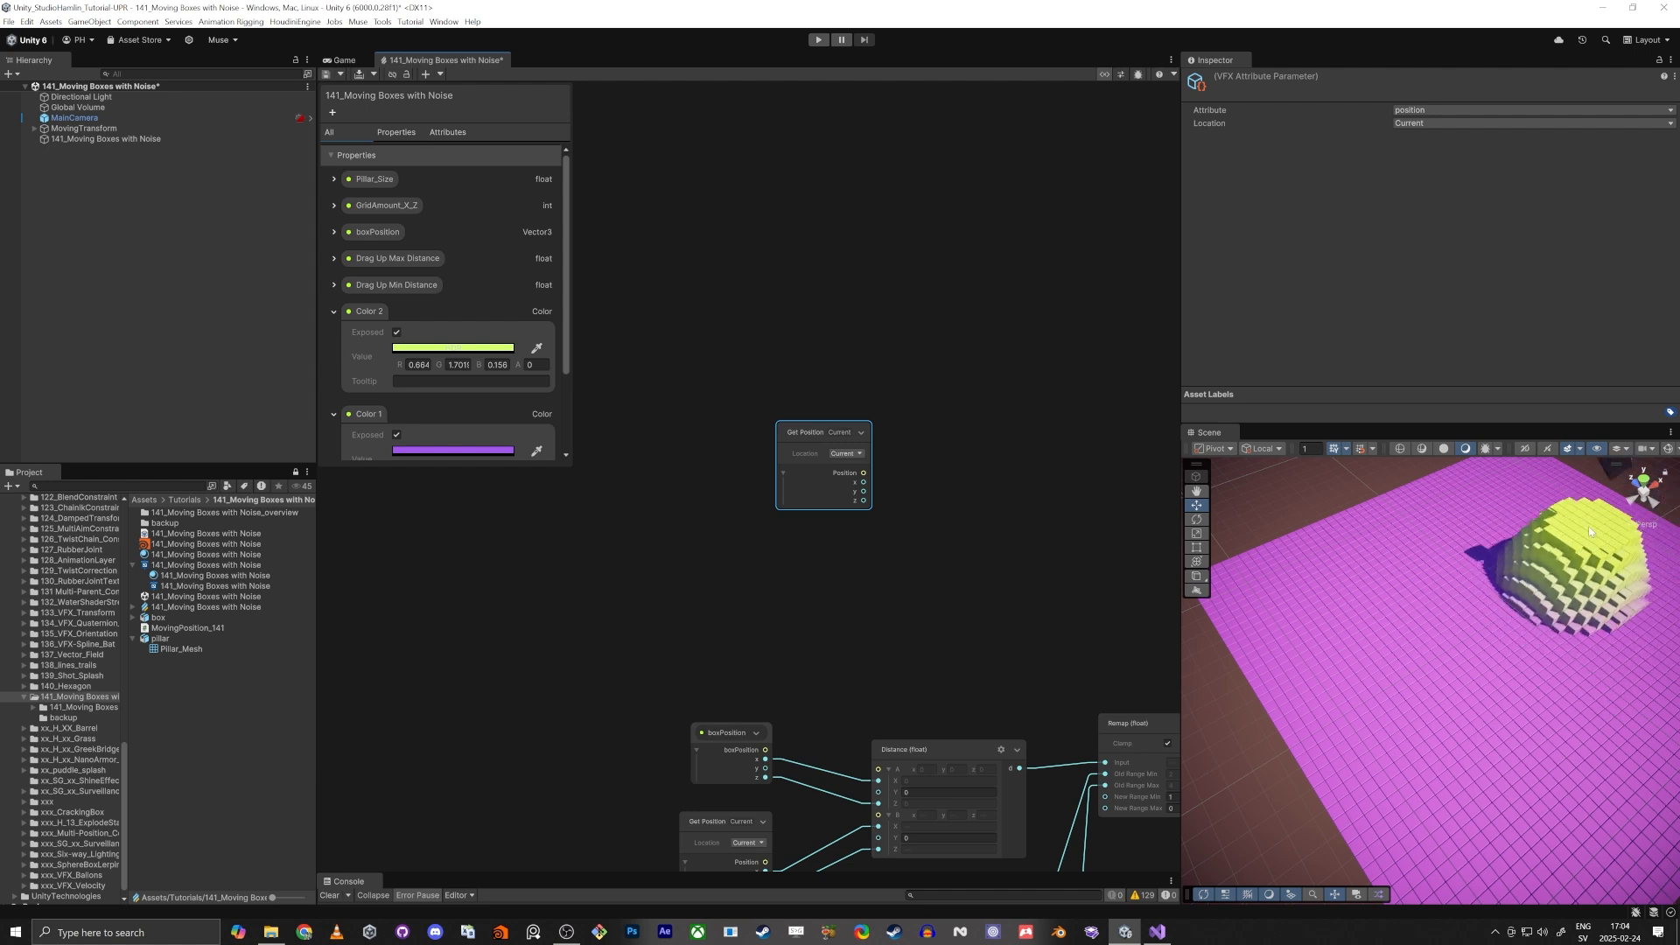
right_drag(1588, 527, 1517, 649)
key(w)
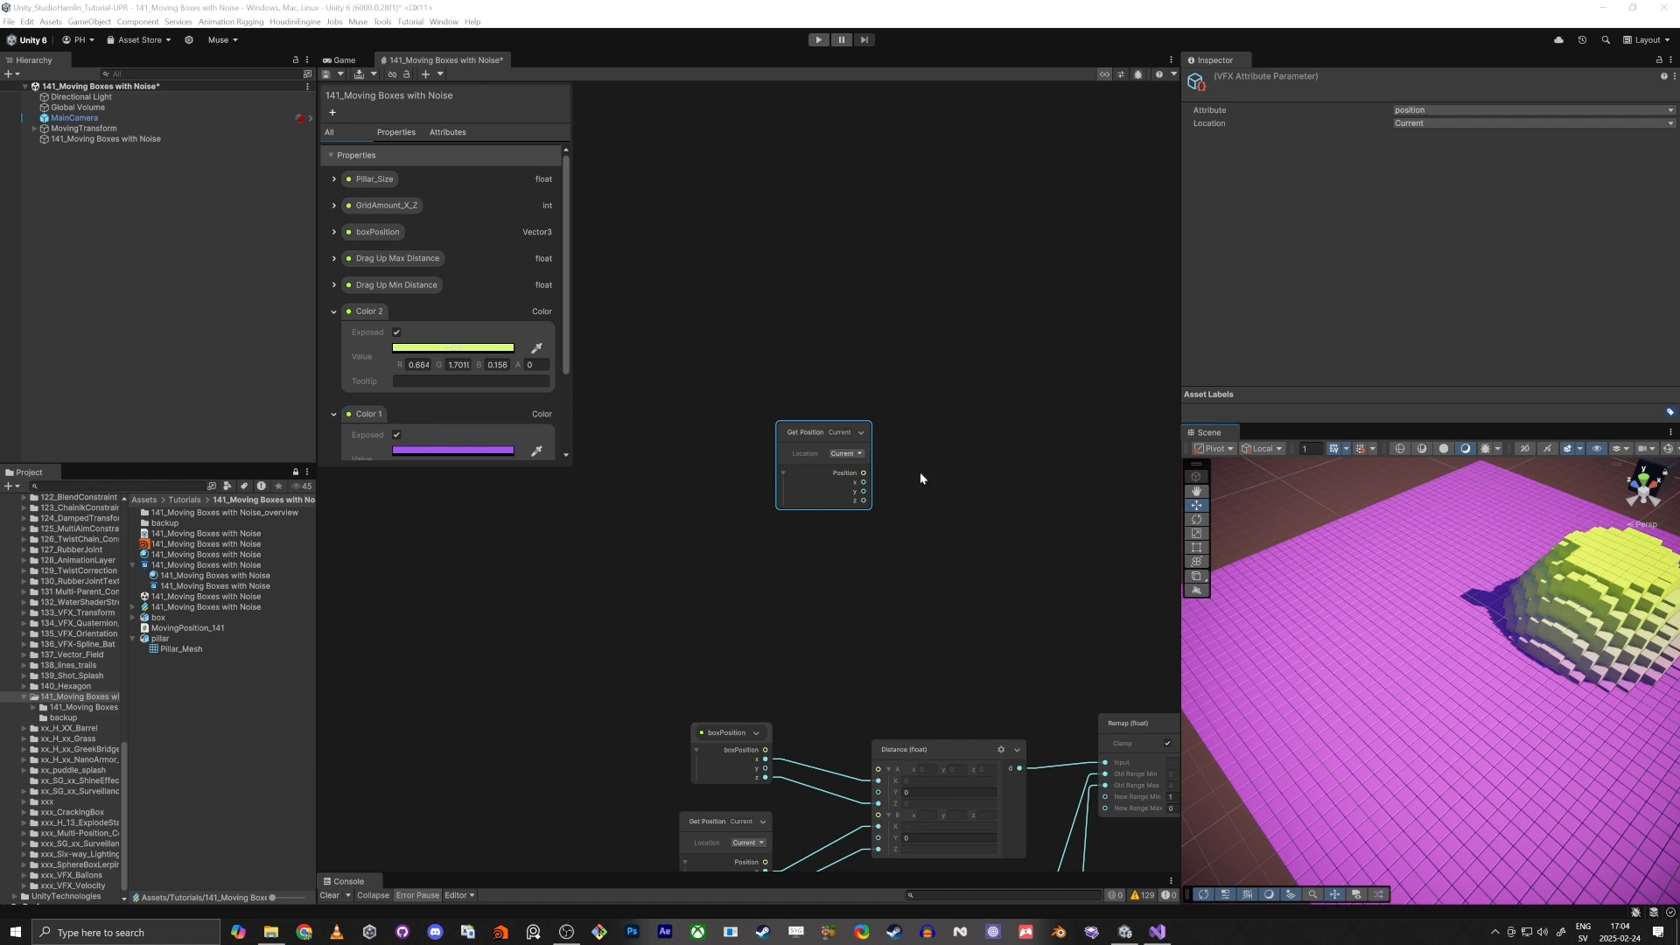
click(920, 512)
middle_drag(937, 522, 898, 517)
key(space)
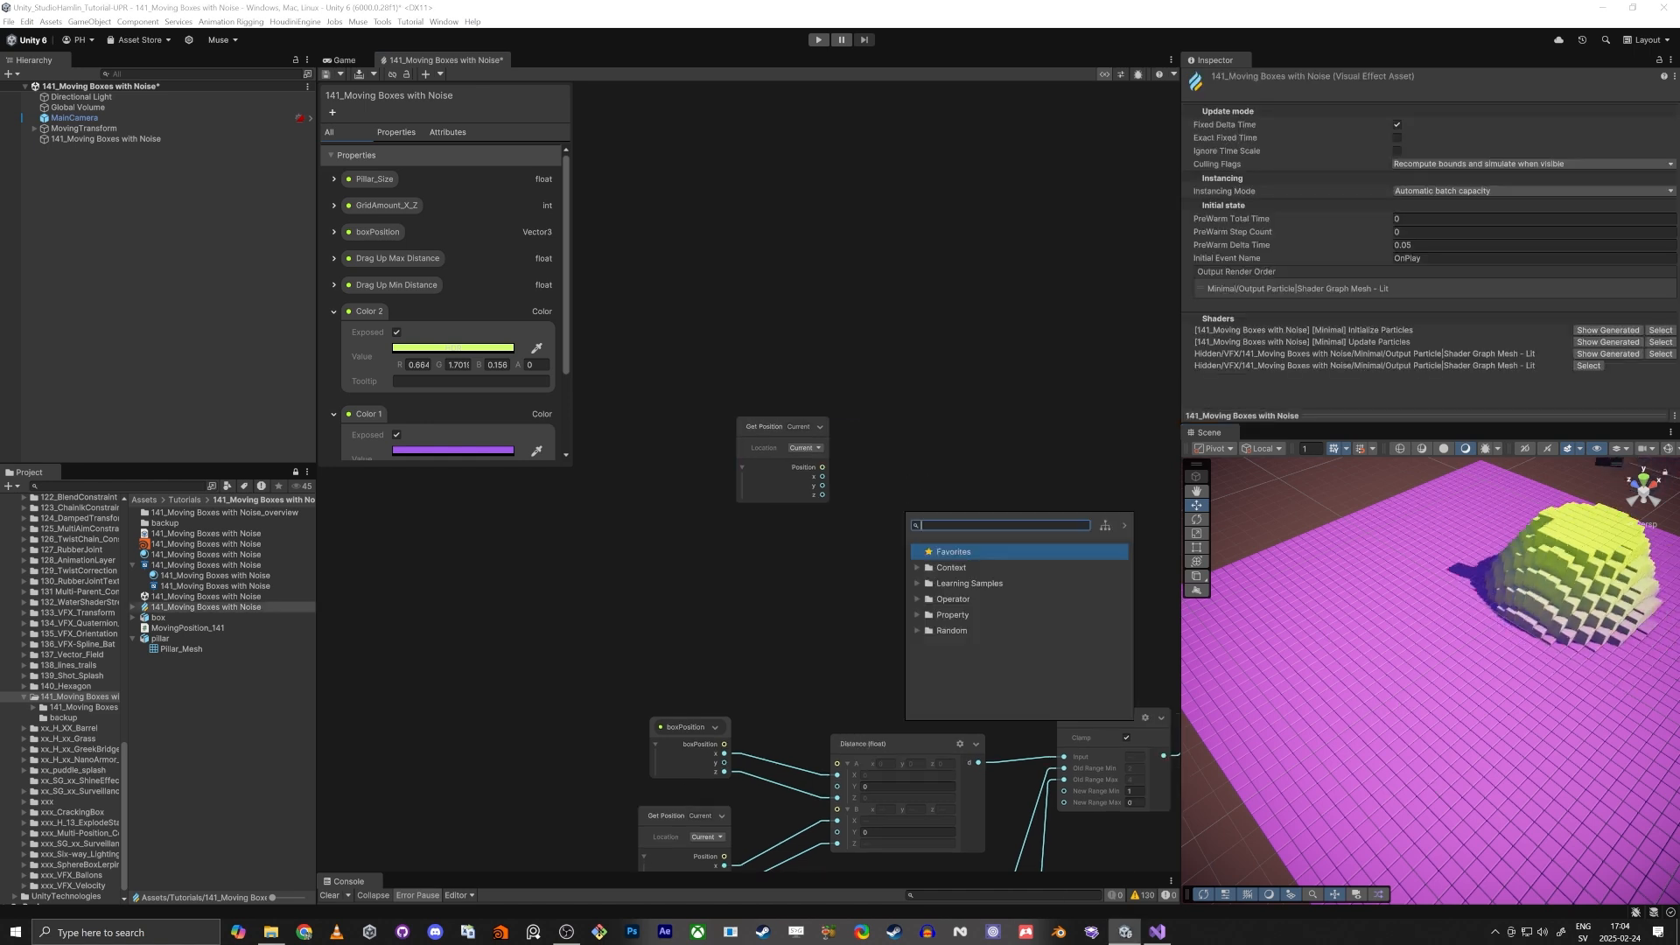
click(882, 360)
middle_drag(882, 359, 865, 355)
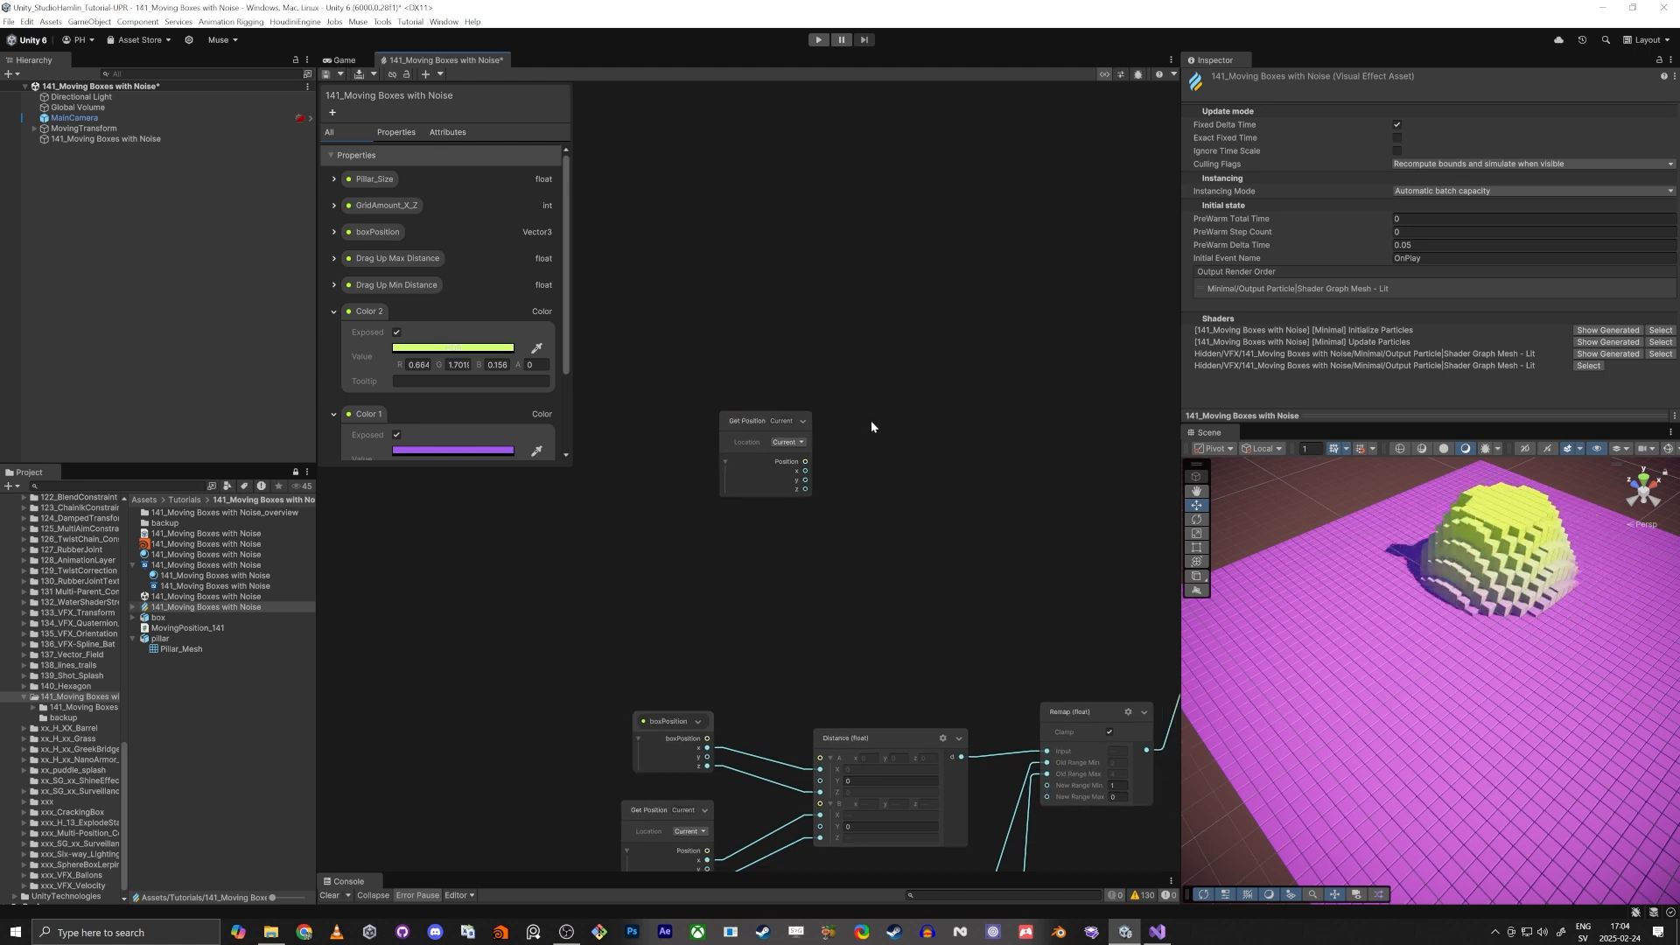
Step: Search the node library for Perlin and add a 1D Perlin Noise node beside the unconnected Get Position node
key(space)
text(pe)
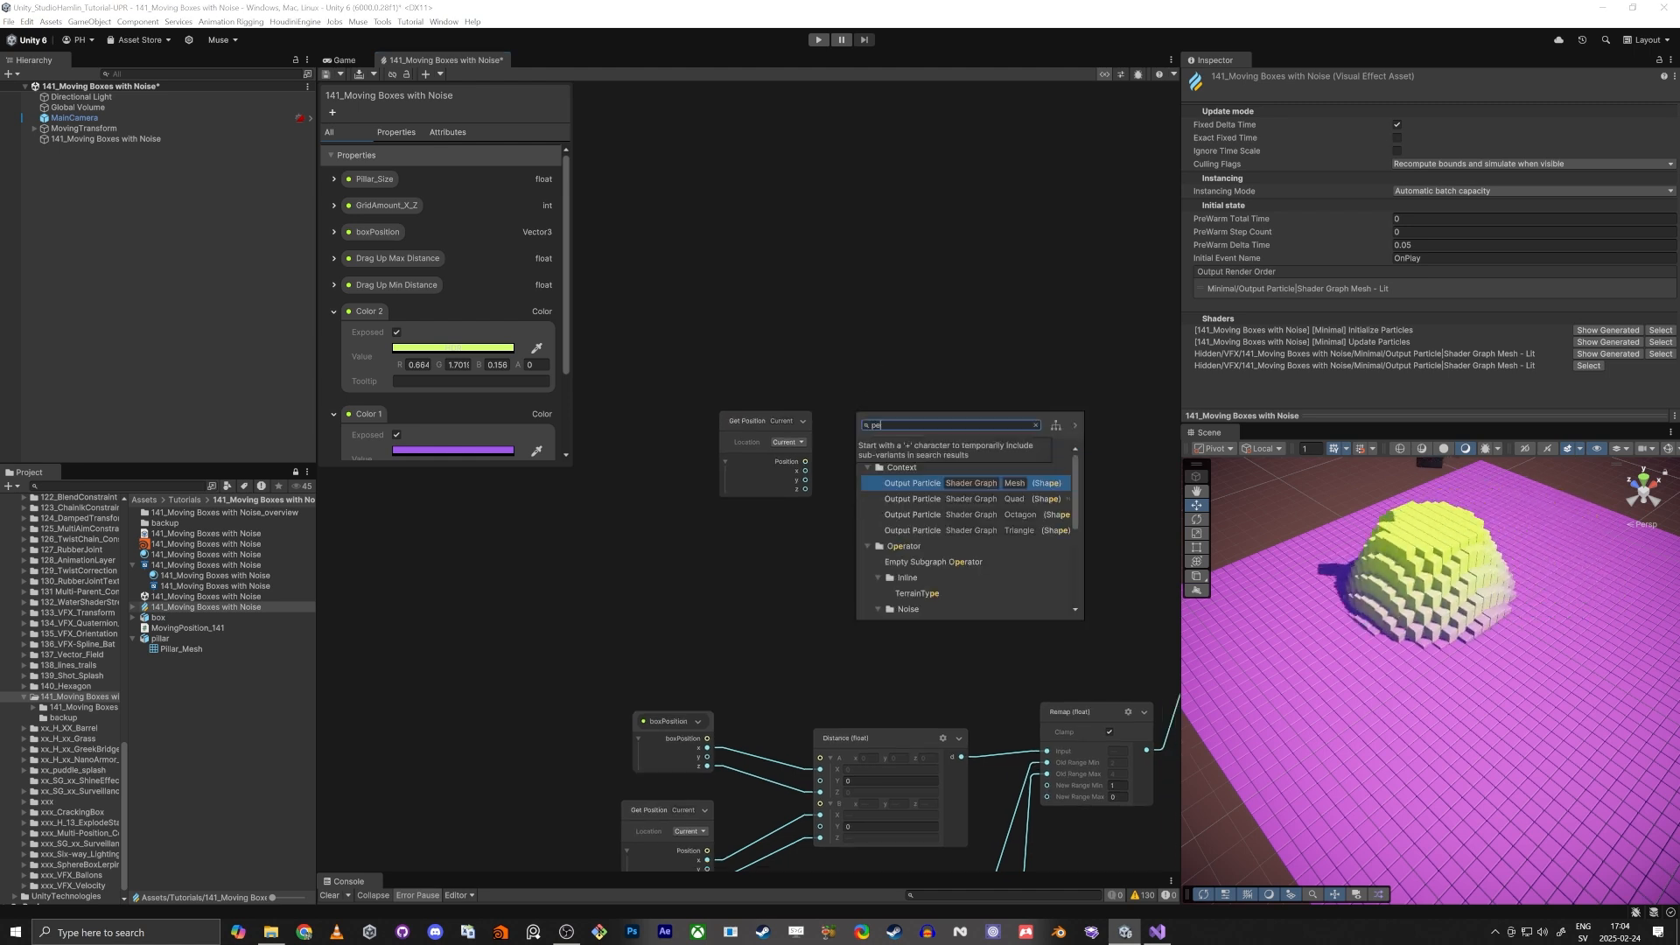
text(lin noise)
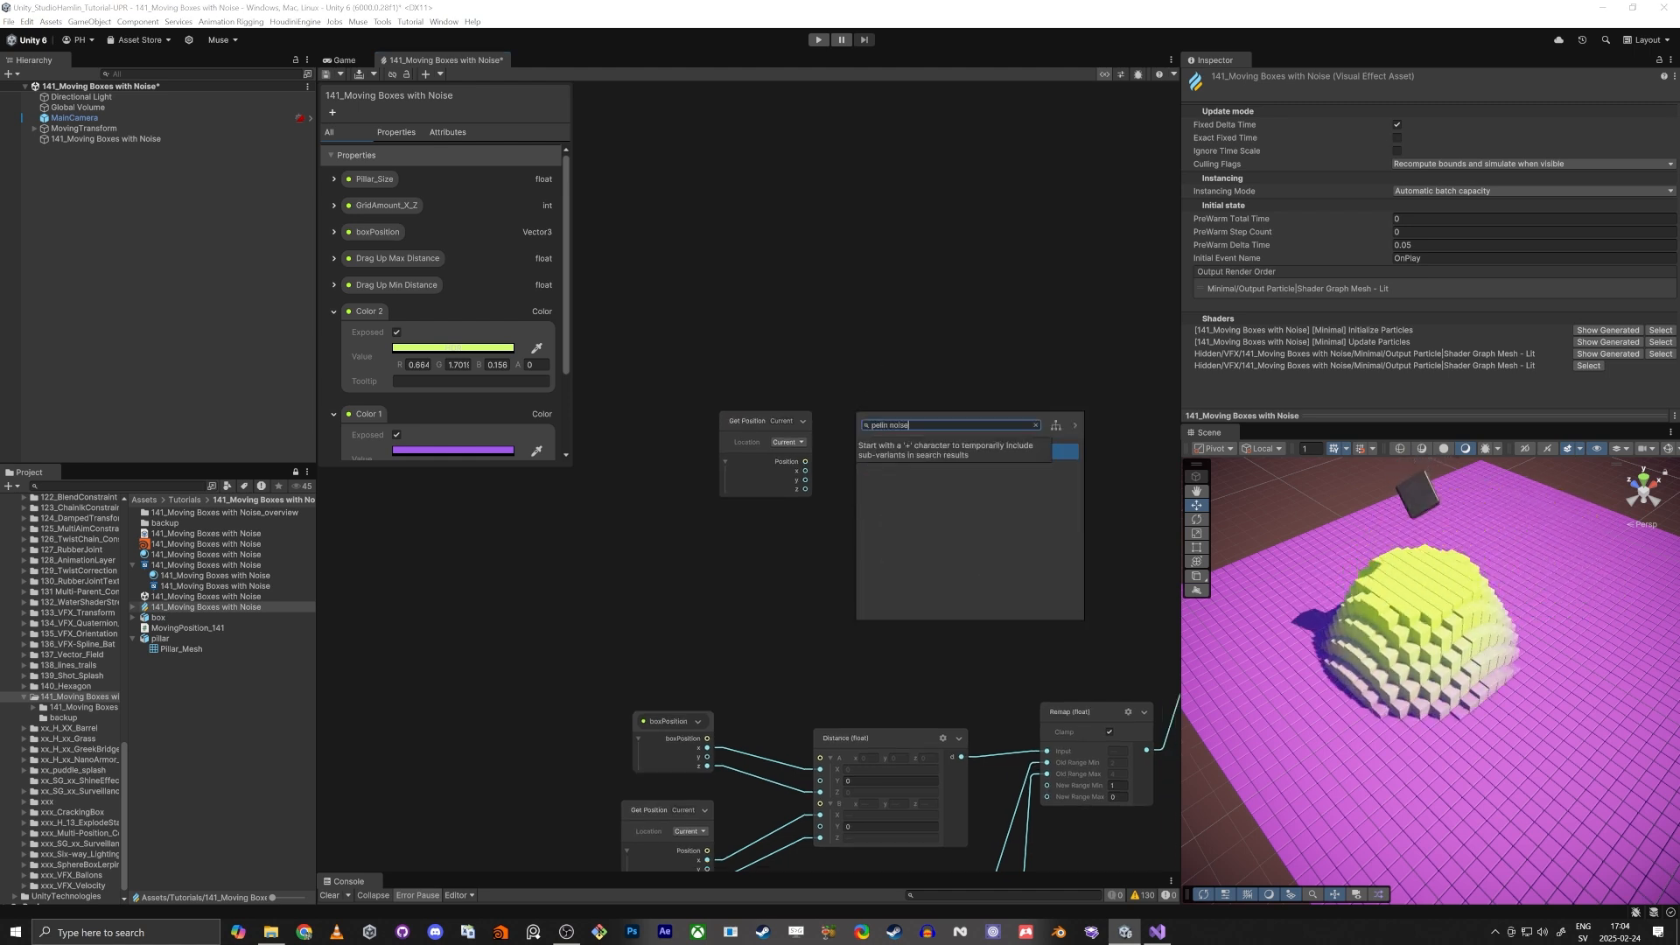
key(BackSpace)
key(BackSpace)
key(BackSpace)
key(BackSpace)
key(BackSpace)
key(BackSpace)
key(BackSpace)
key(BackSpace)
key(BackSpace)
key(BackSpace)
key(BackSpace)
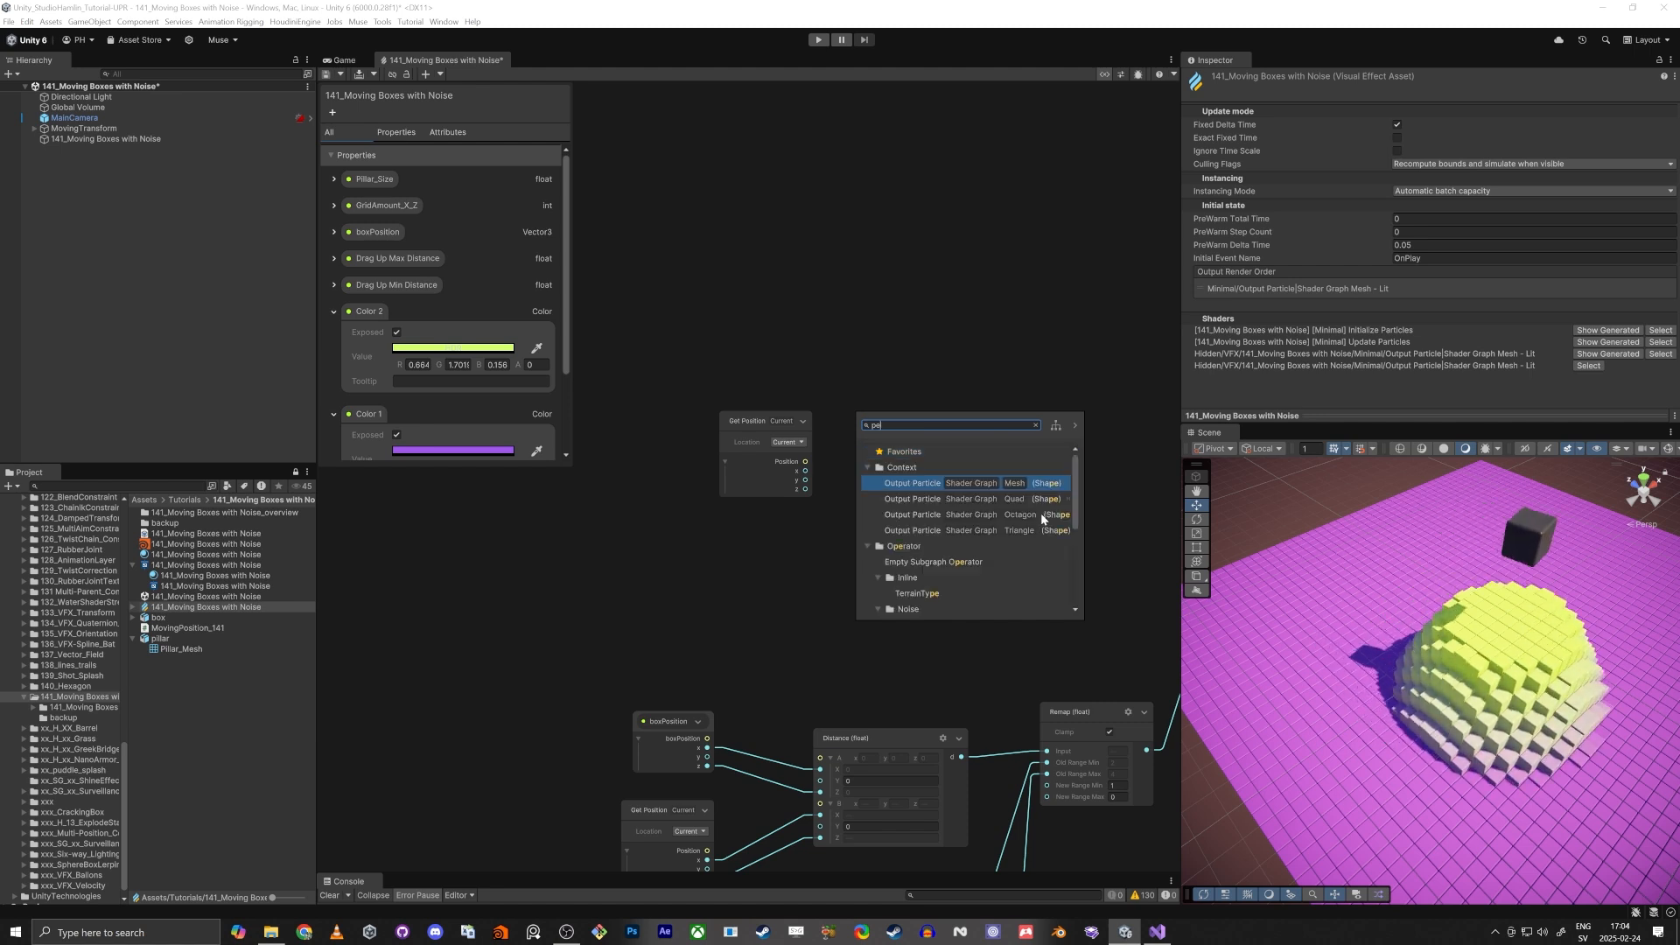
text(perlin)
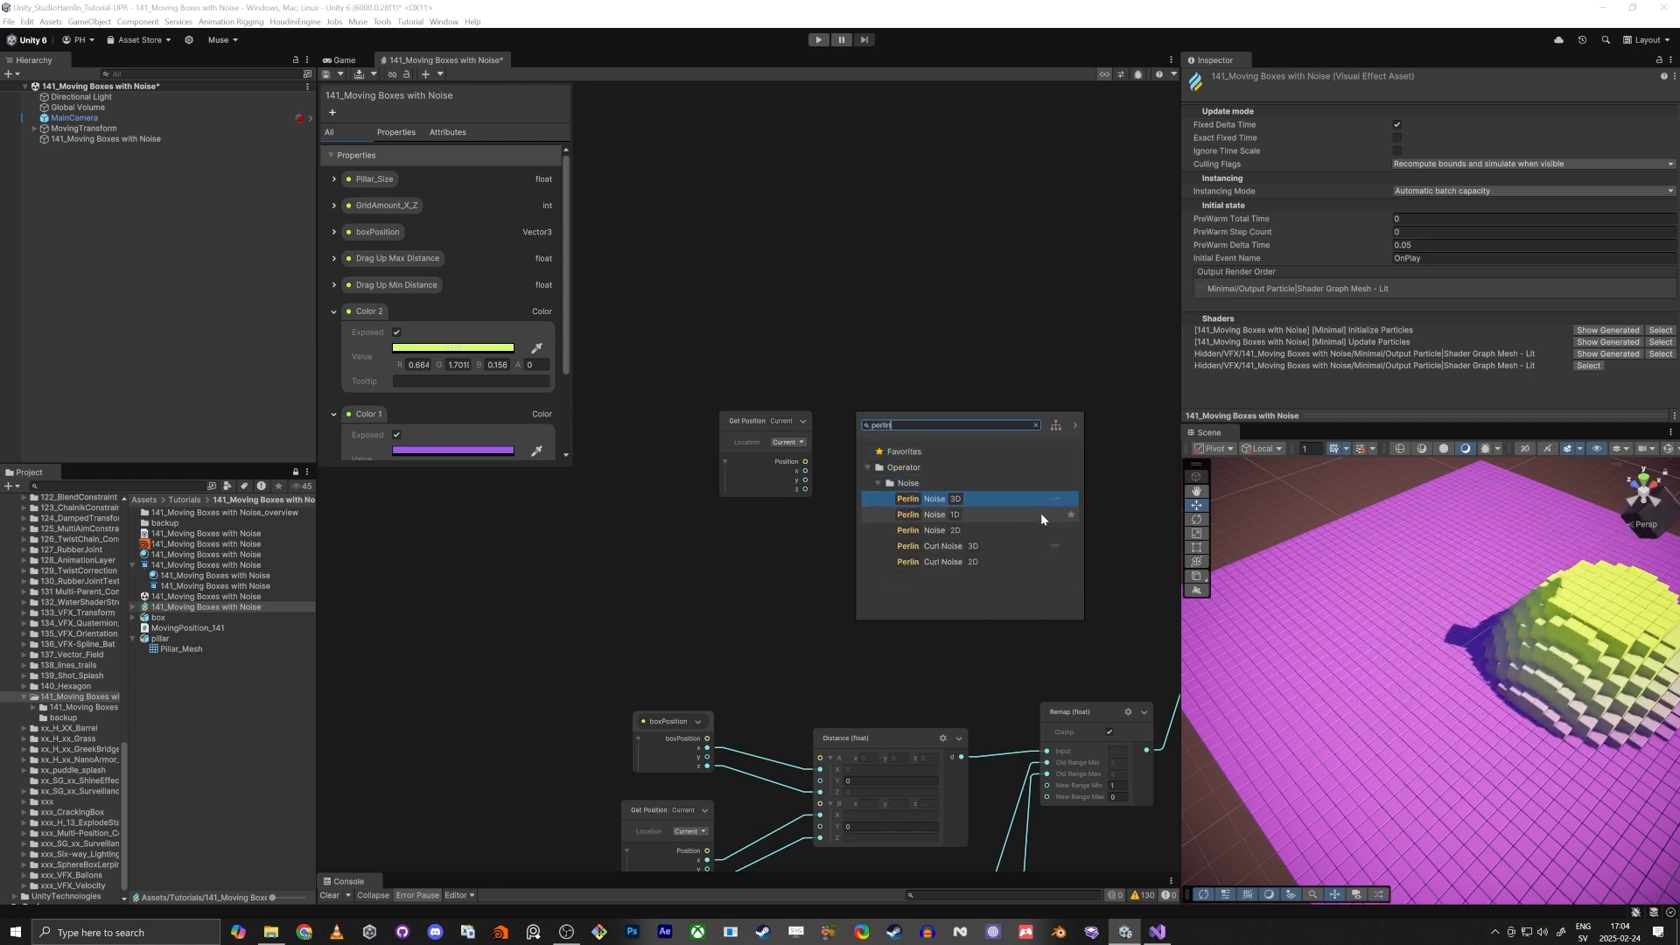
double_click(1041, 513)
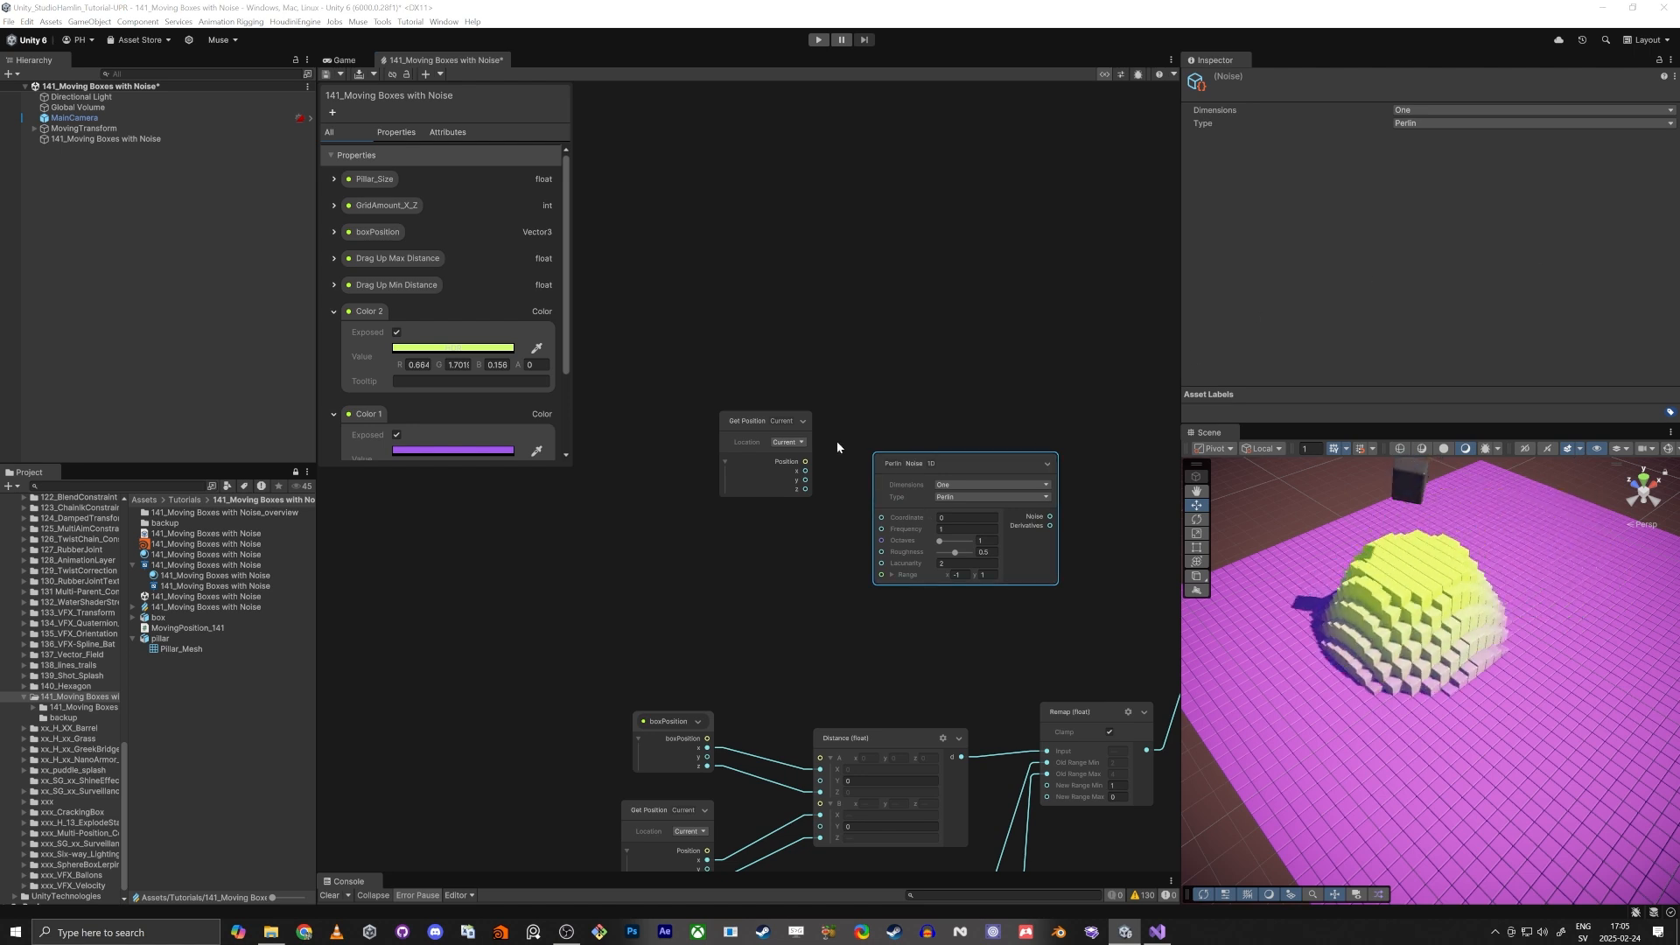
Step: Reposition the Perlin Noise node and the Get Position node so a wide gap separates them
drag(925, 466, 884, 449)
drag(776, 421, 629, 487)
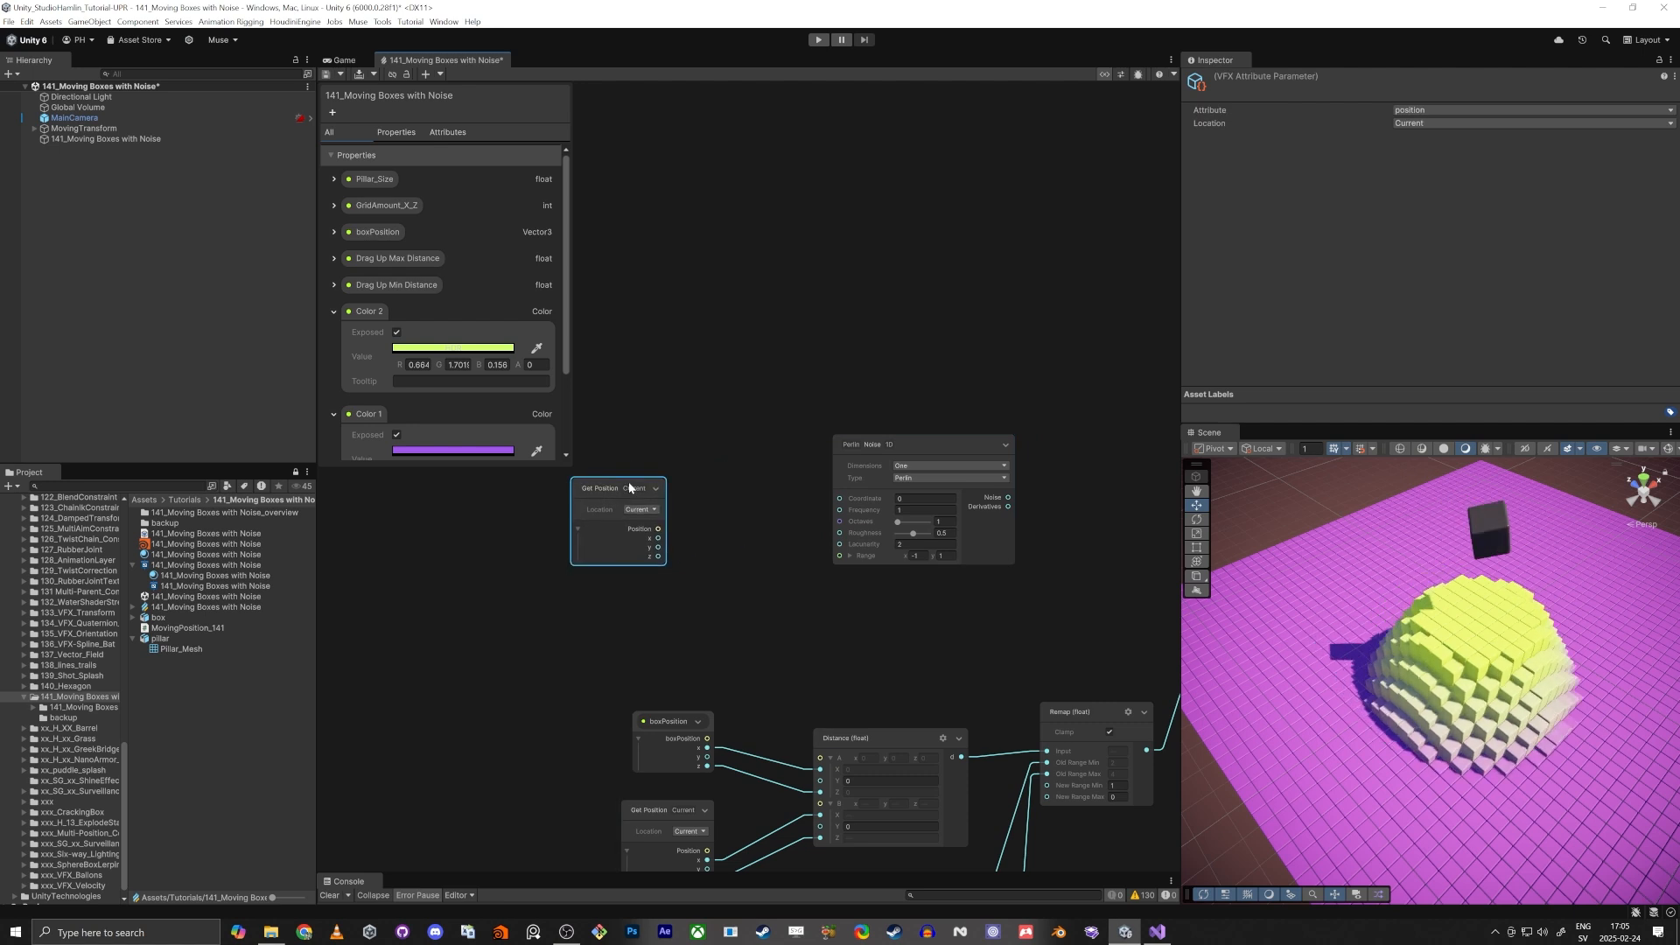
middle_drag(746, 487, 737, 423)
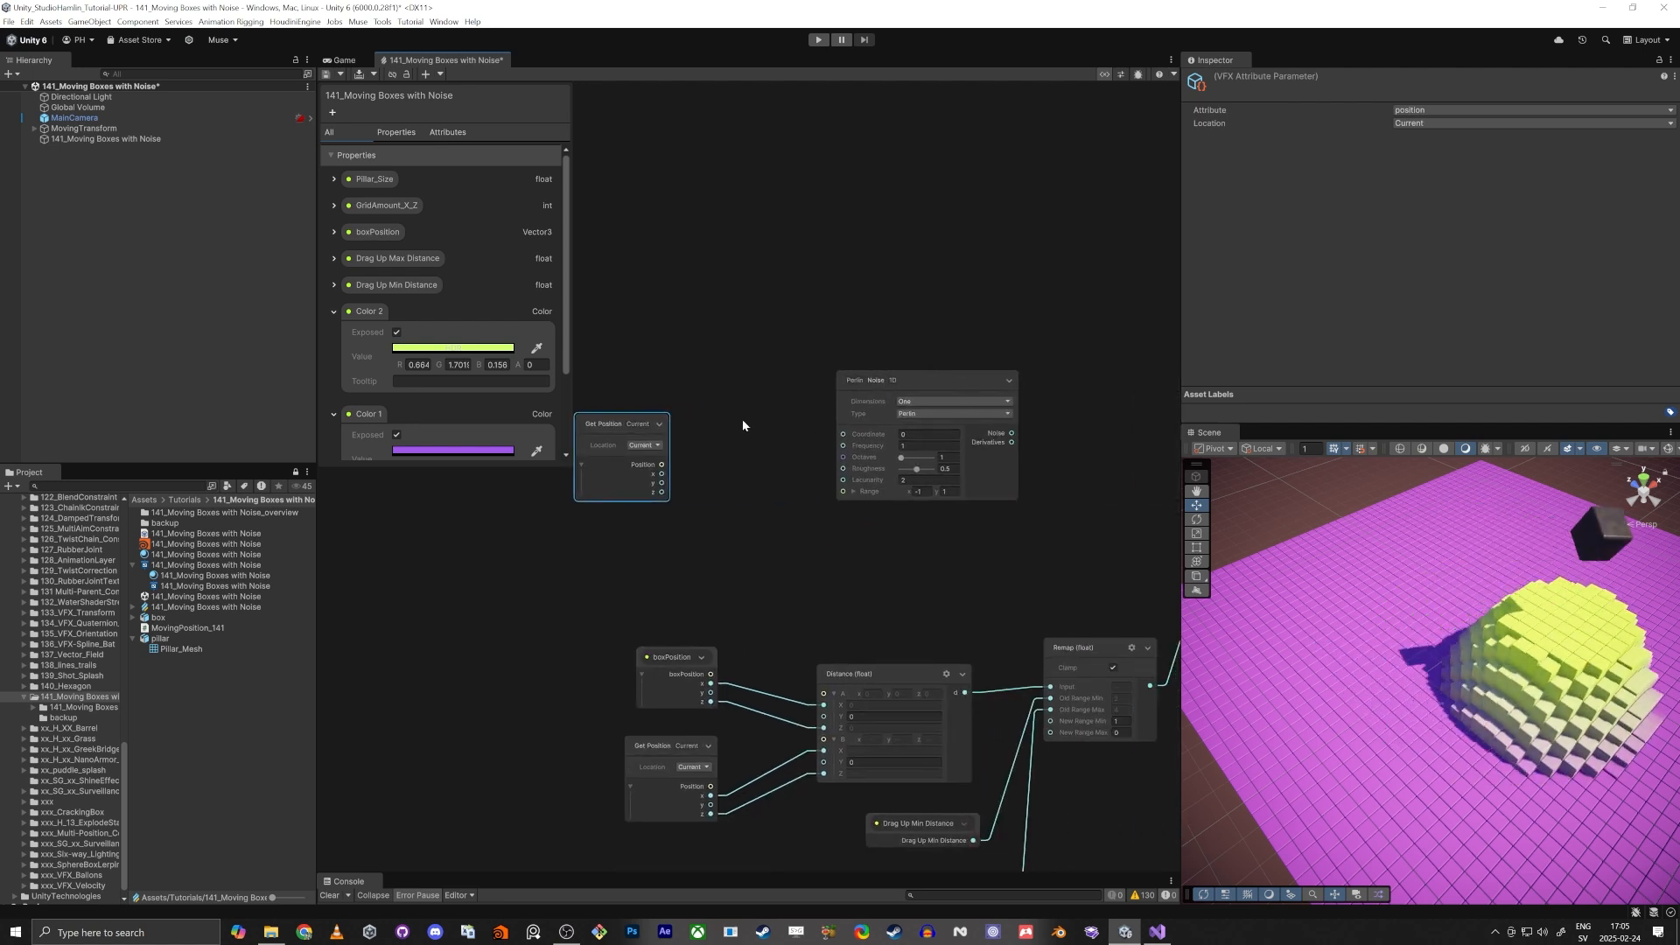
Step: Set the Perlin Noise node's Dimensions to Three and check its Coordinate components
click(921, 401)
click(925, 443)
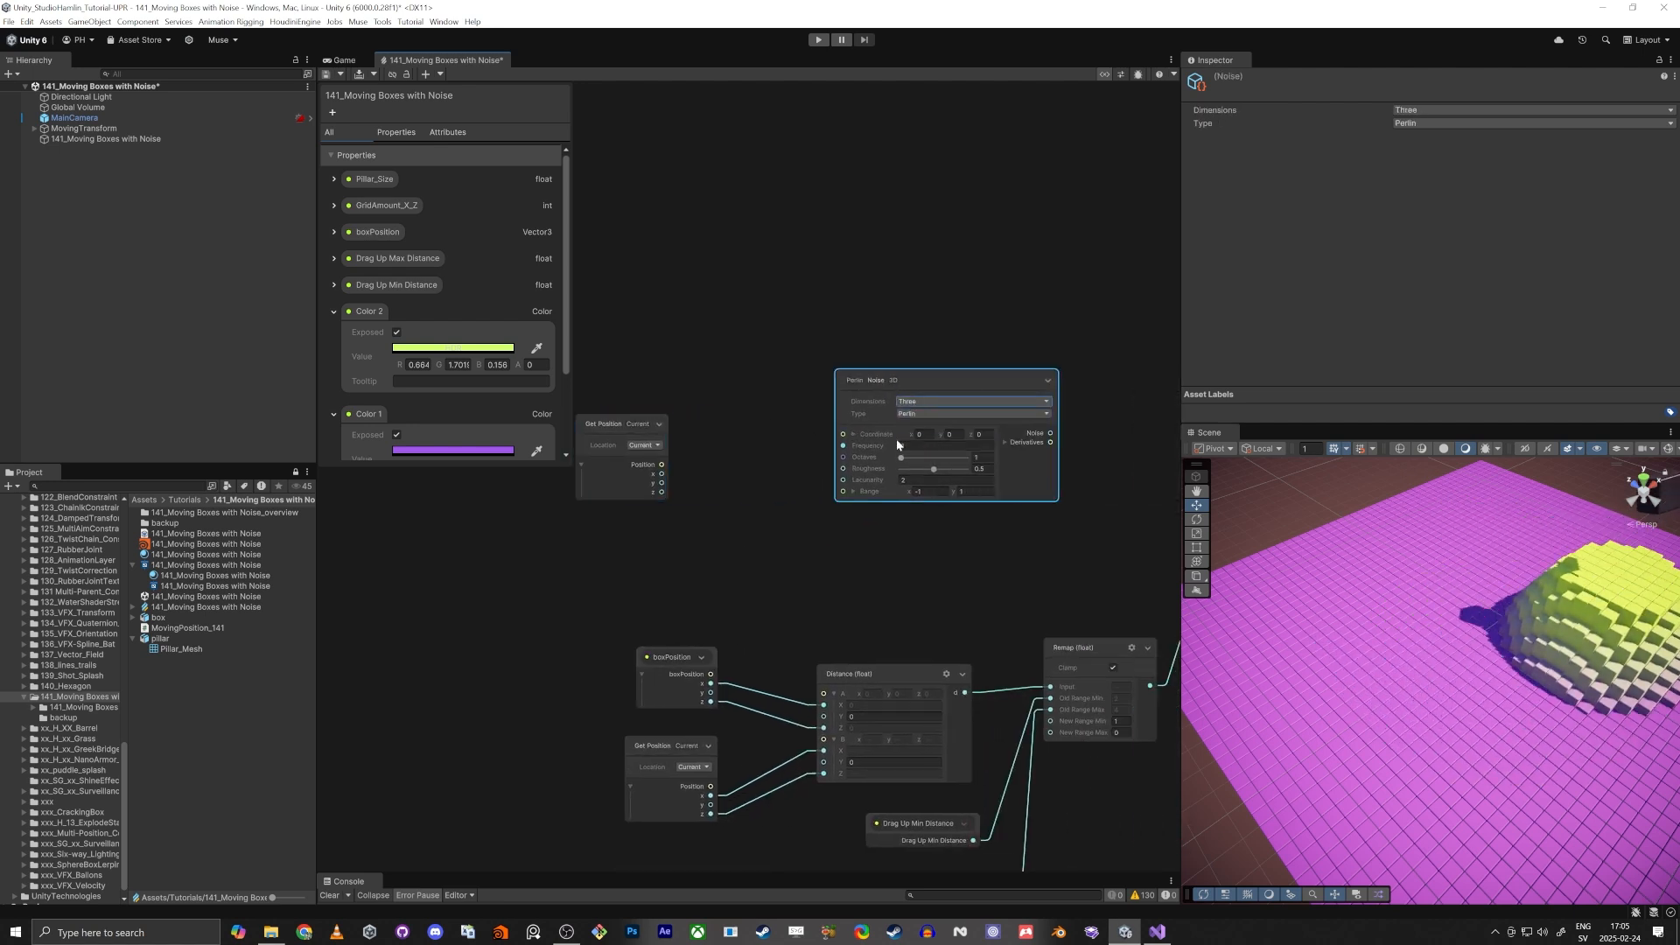
click(853, 435)
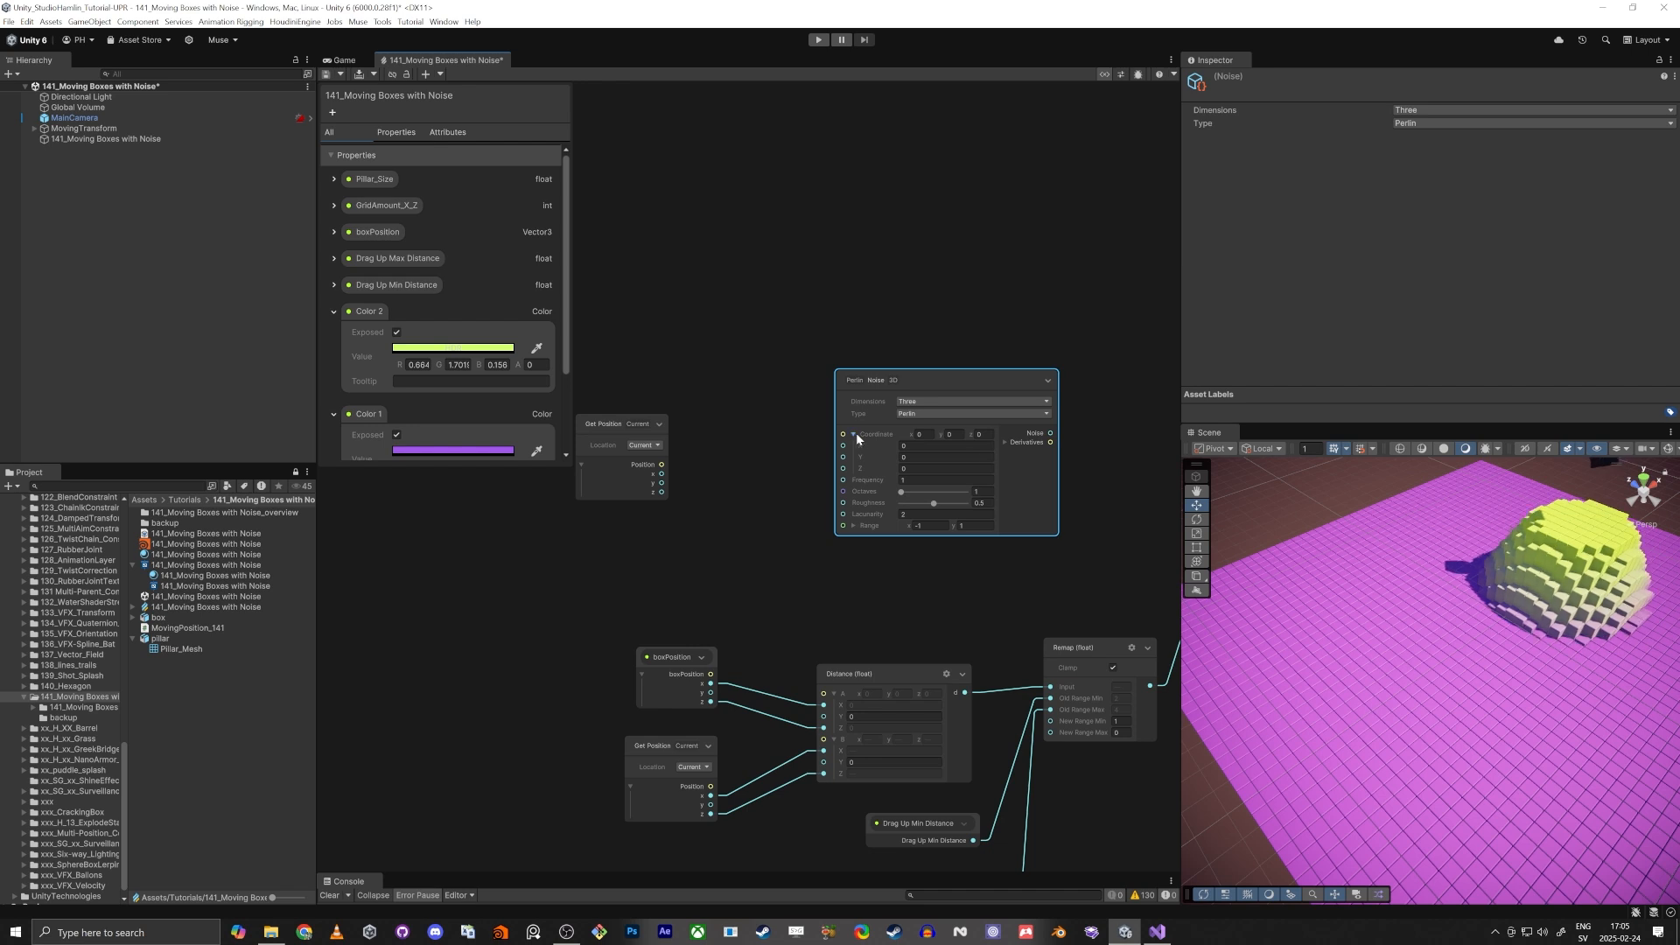
click(854, 435)
Step: Try Dimensions Two on the Perlin Noise node, then return it to Three
middle_drag(748, 391, 880, 357)
middle_drag(1031, 240, 856, 266)
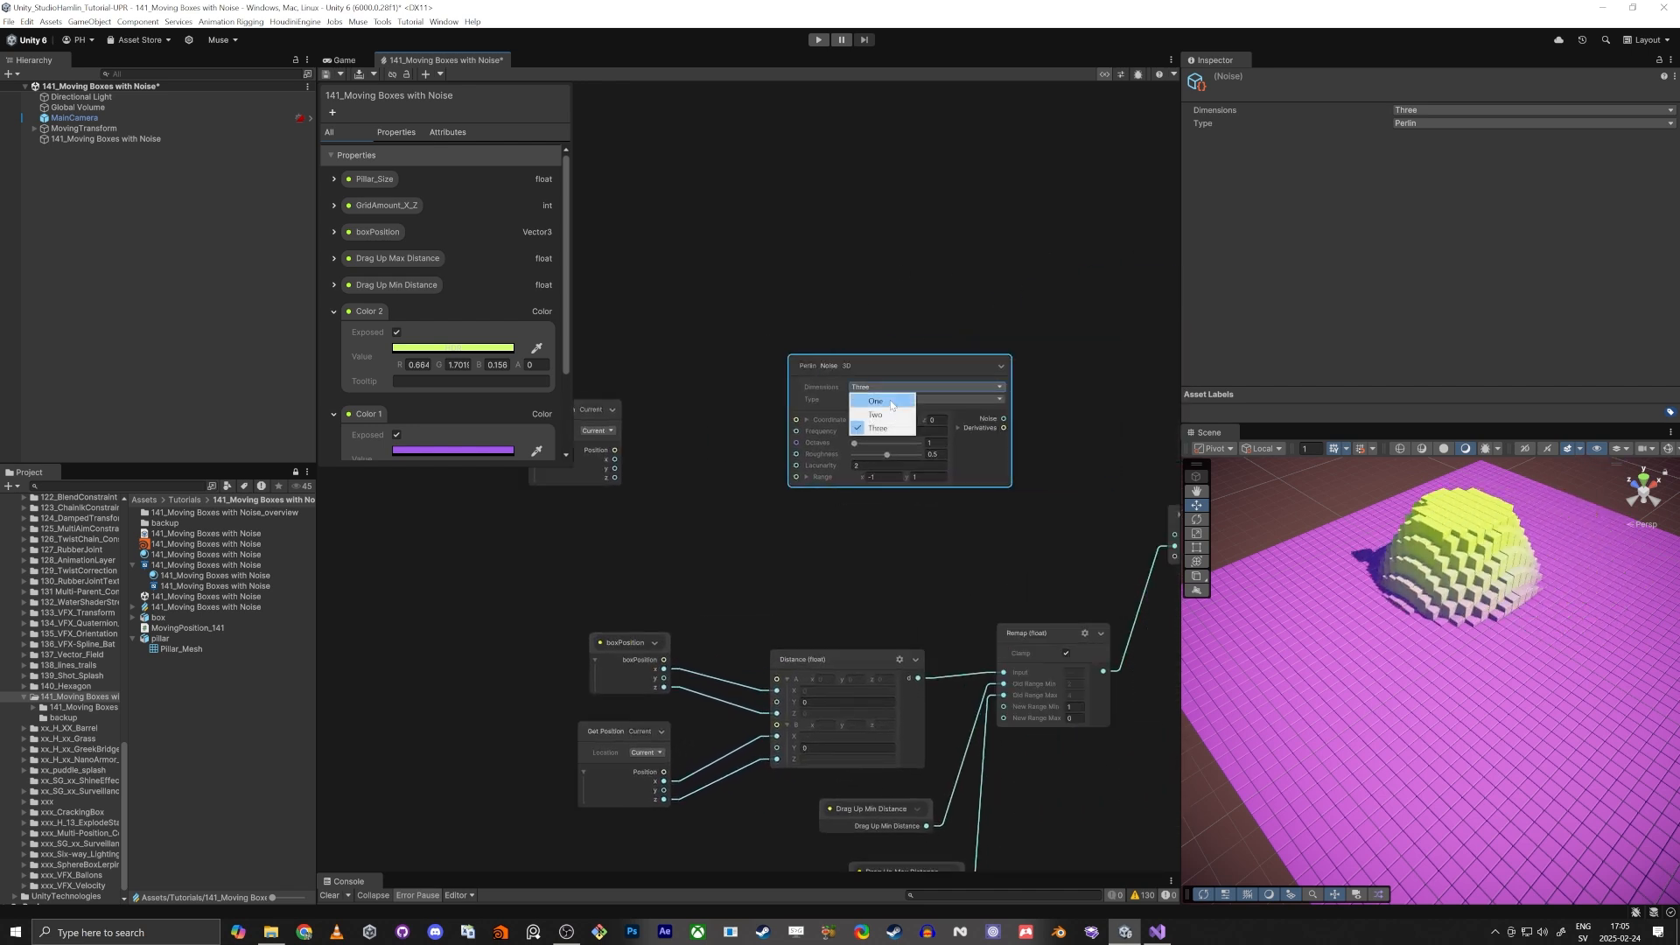
click(879, 415)
middle_drag(593, 539, 750, 493)
scroll(1013, 356, up, 3)
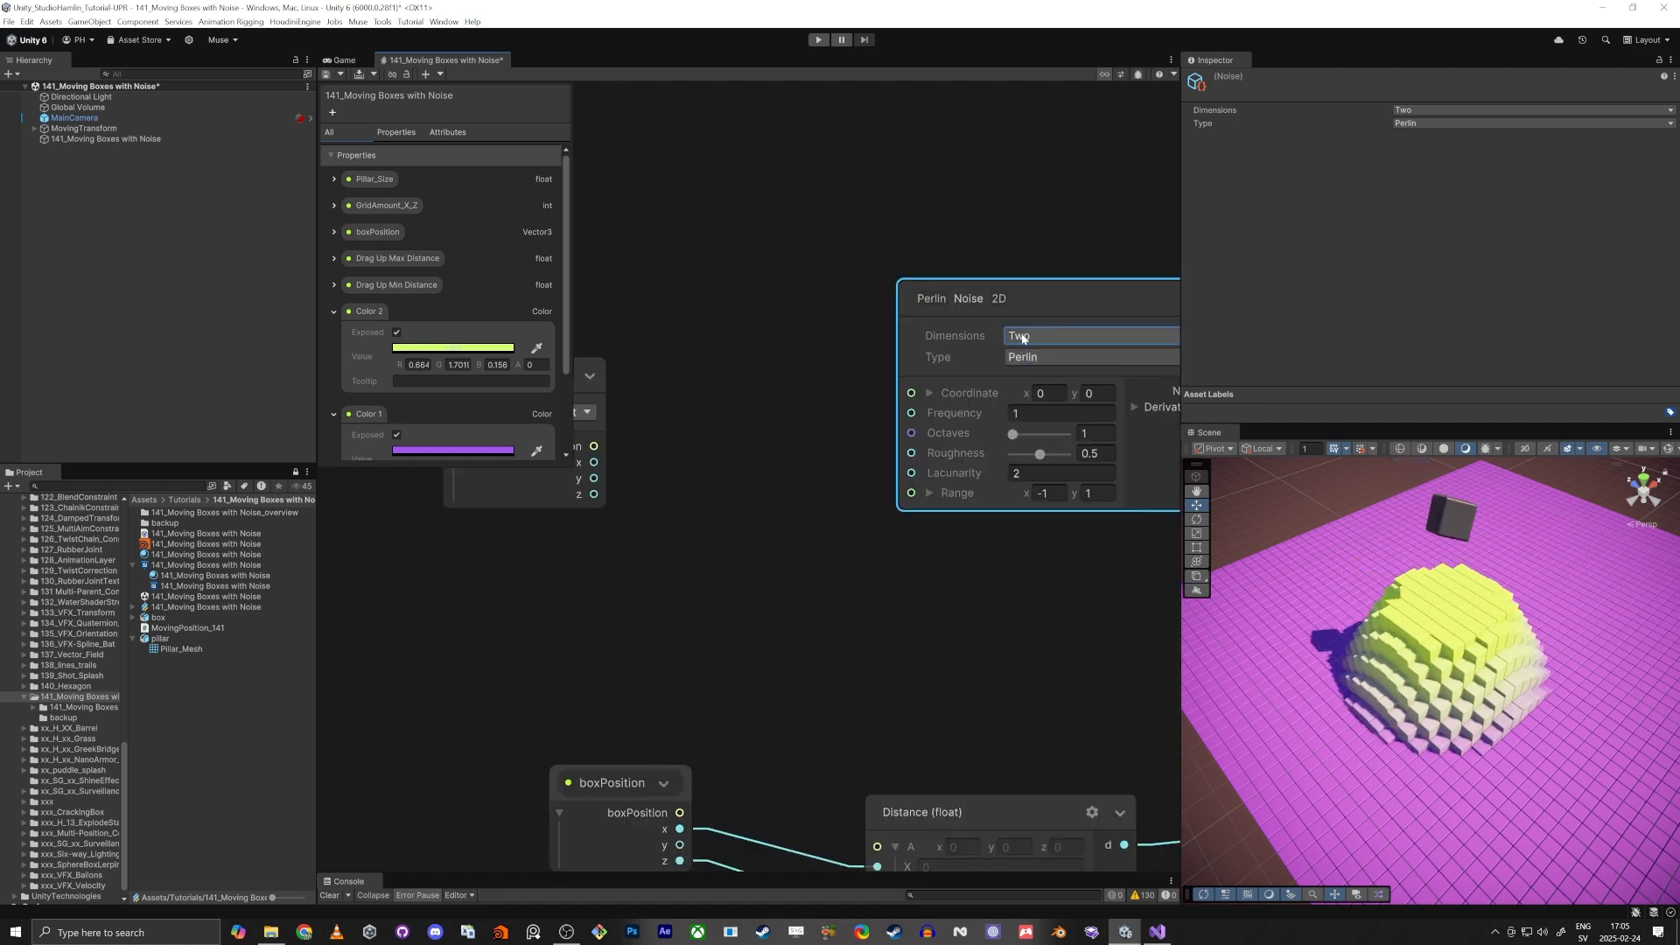
click(1032, 381)
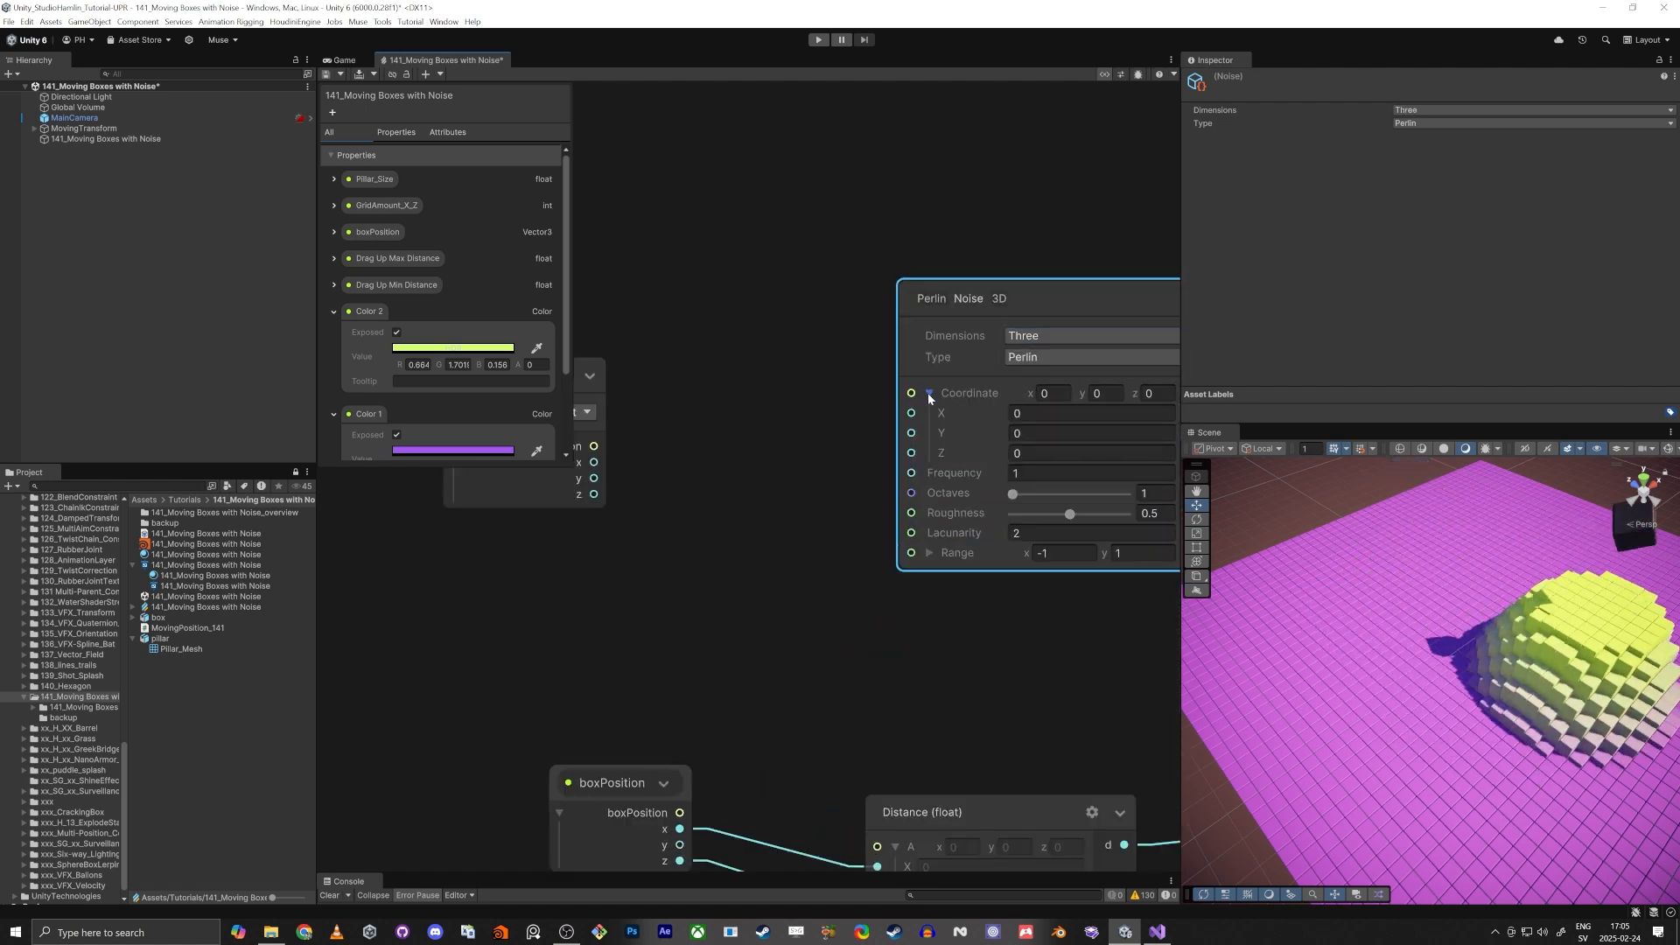
Step: Move the Get Position node farther from the Perlin Noise node to make room between them
scroll(770, 409, down, 3)
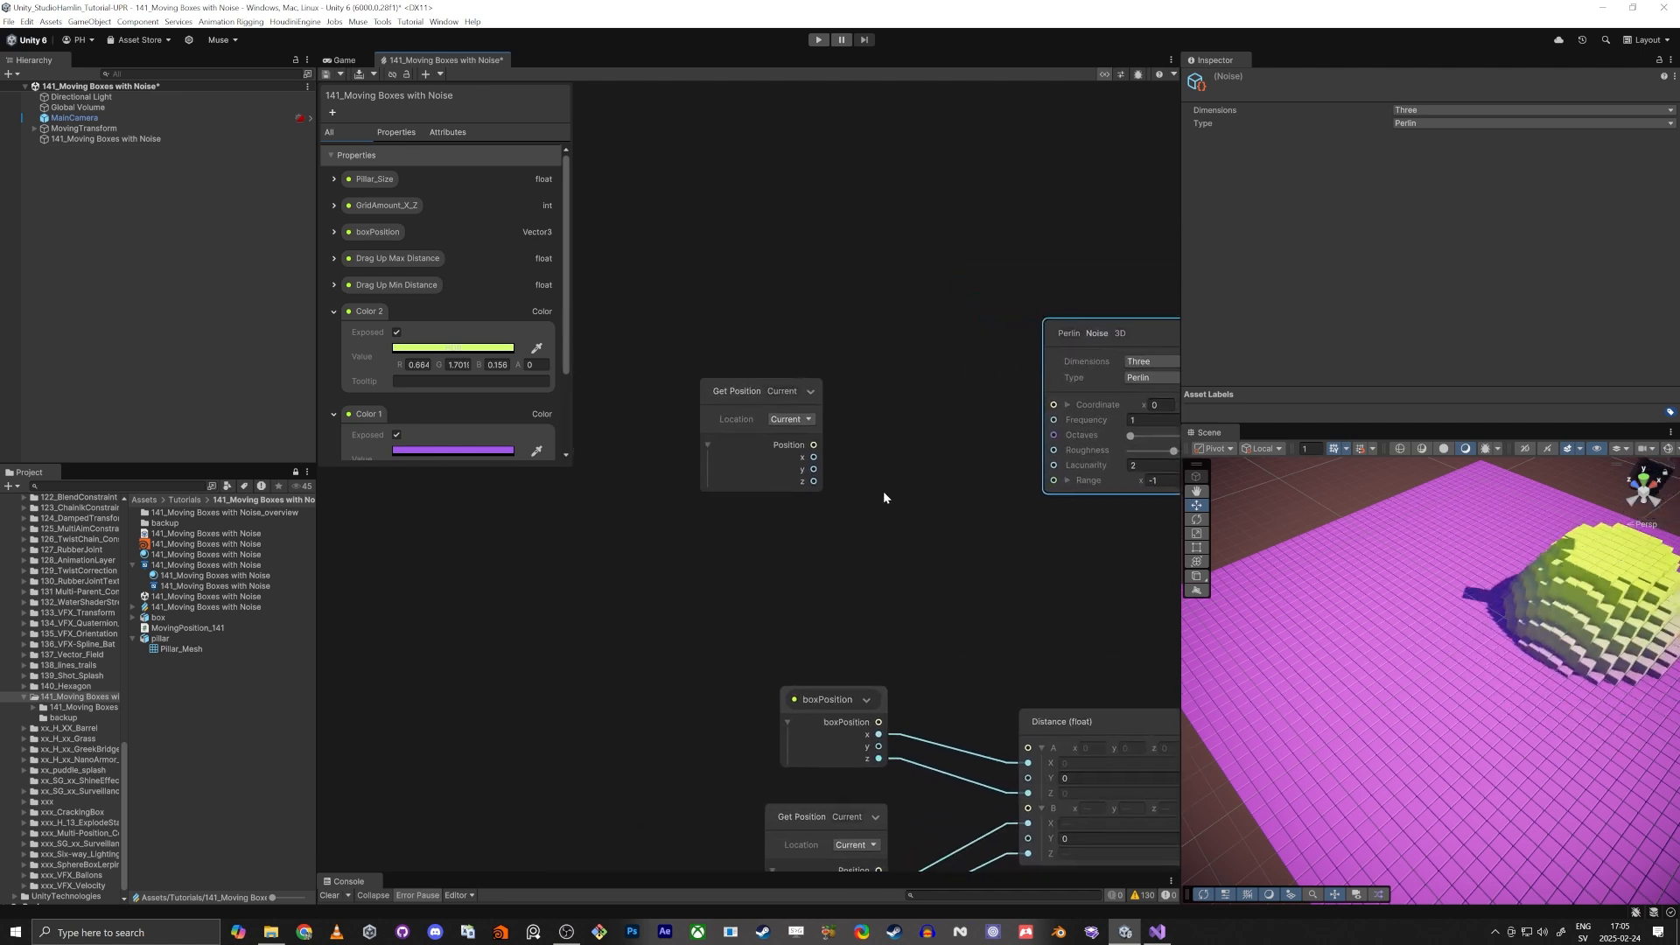
drag(753, 394, 670, 382)
scroll(738, 402, down, 3)
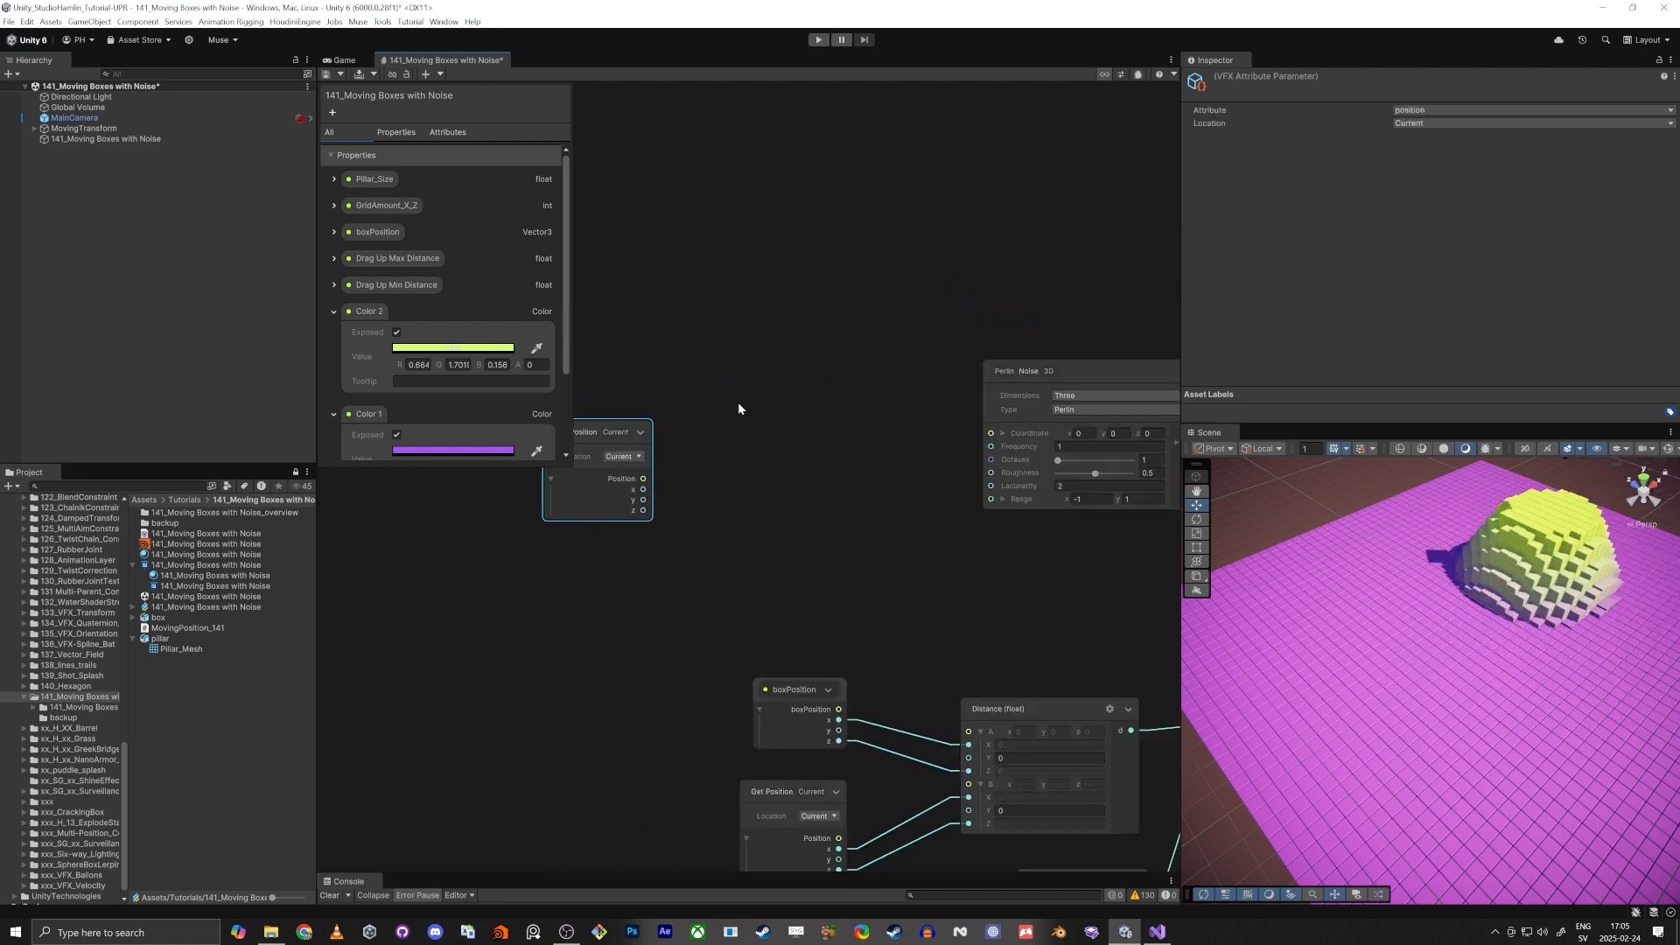
drag(641, 437, 661, 405)
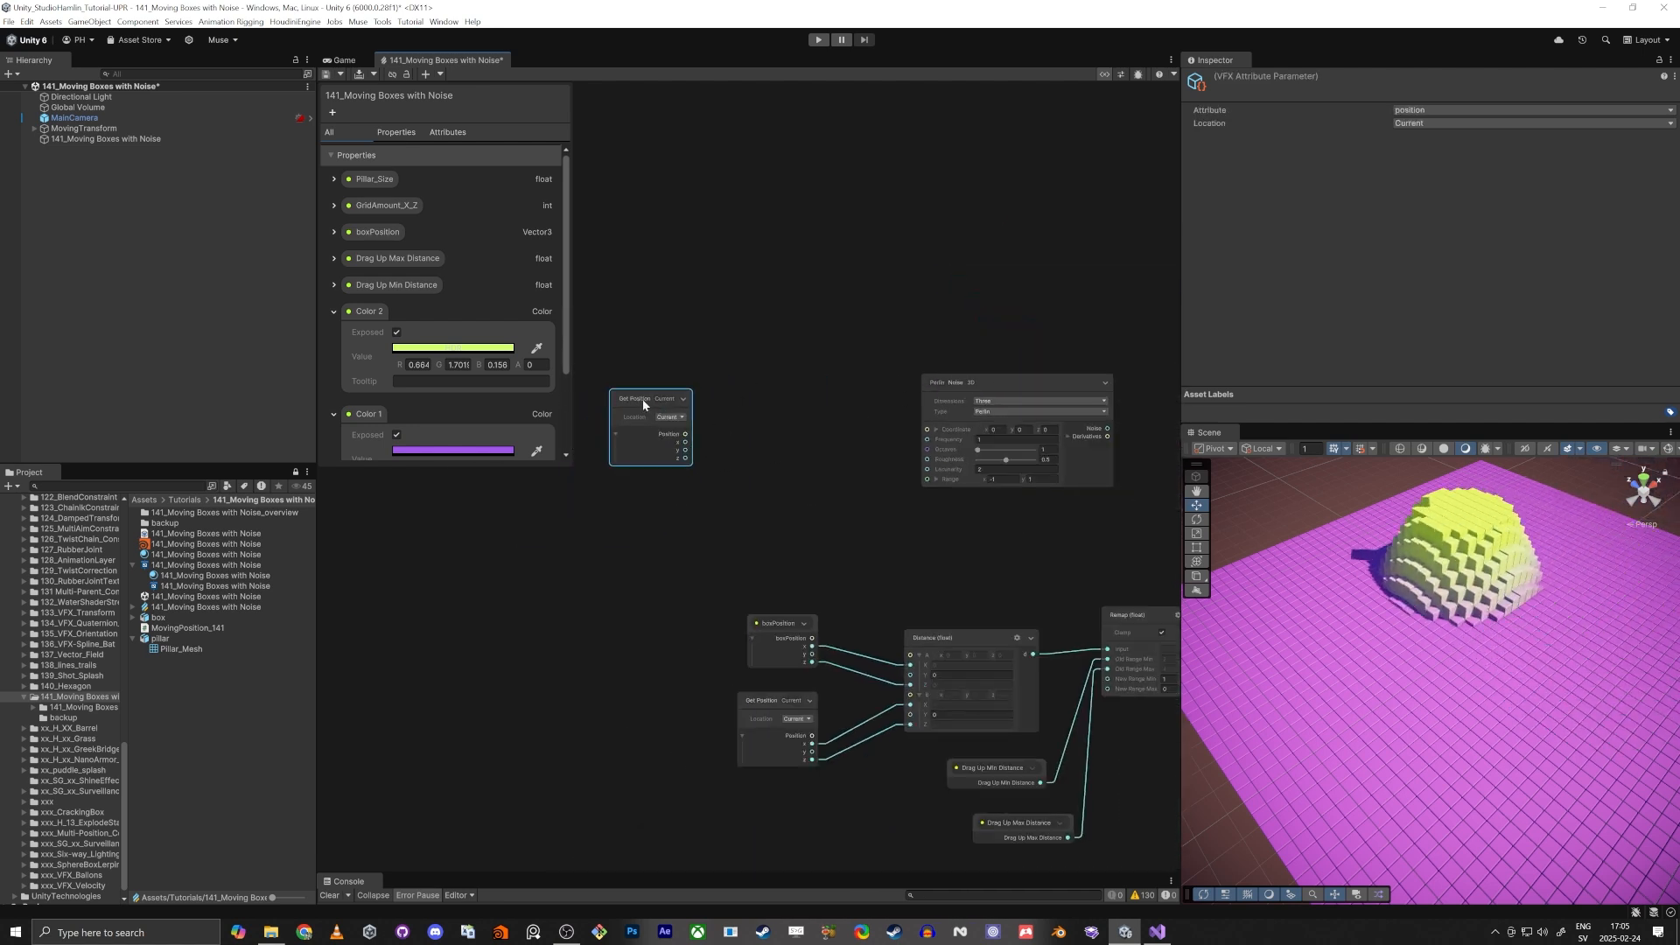
scroll(643, 404, up, 3)
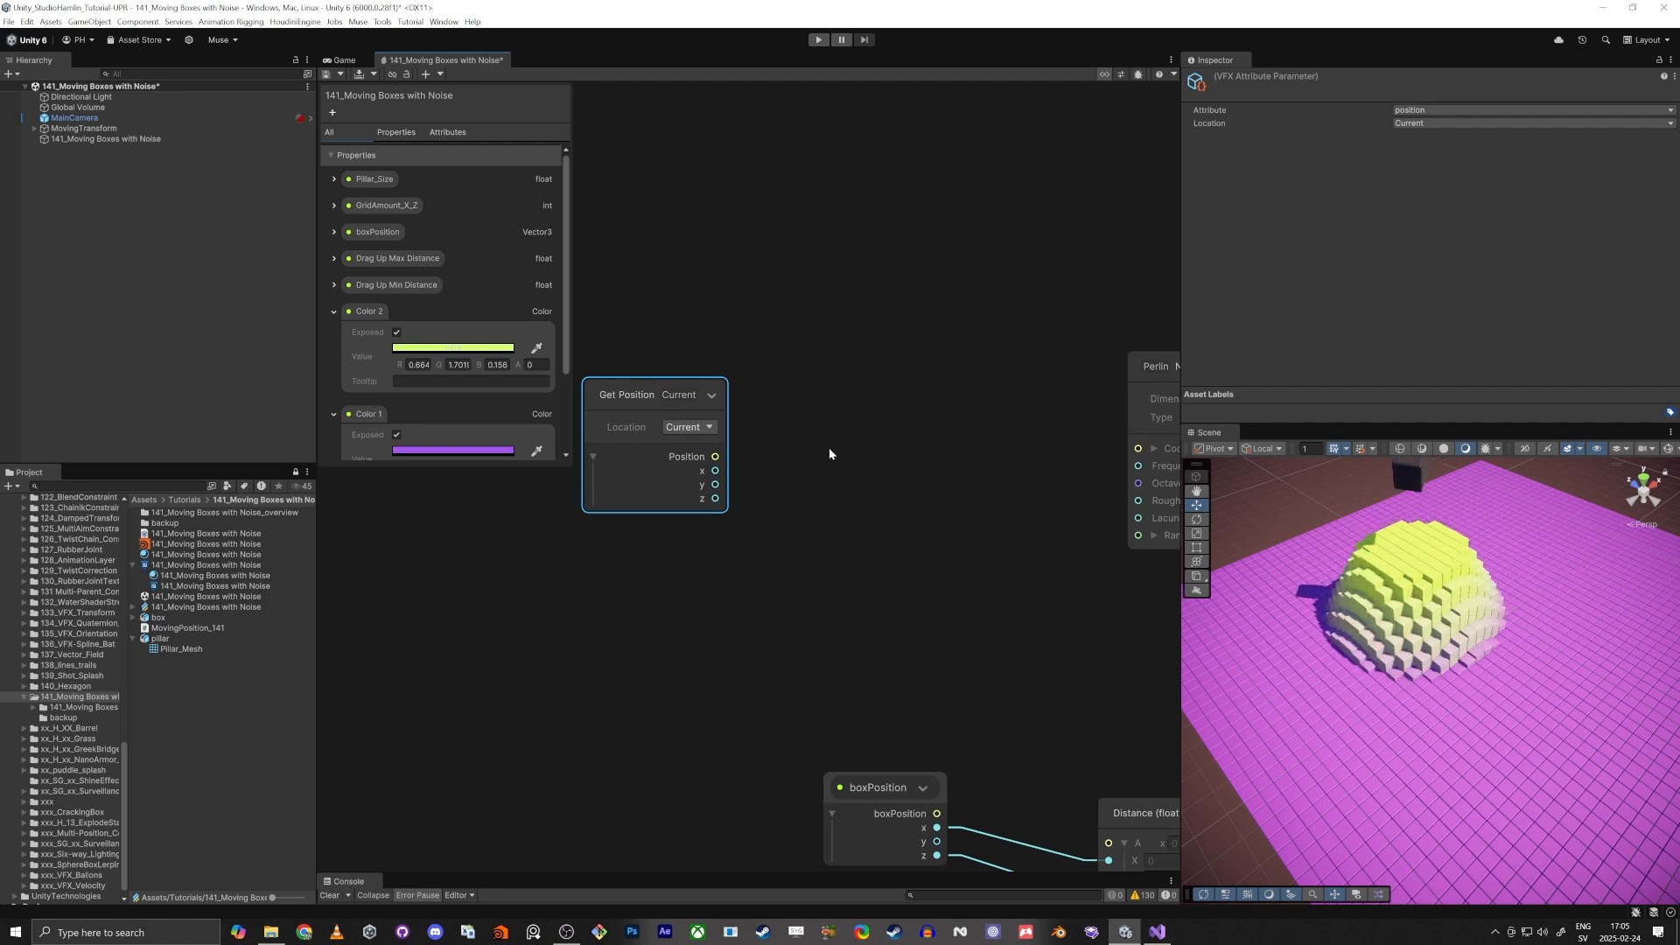
Step: Create an Add node from Get Position's Position output and connect its result to the Perlin Noise Coordinate input
drag(714, 461, 821, 462)
text(add)
key(Return)
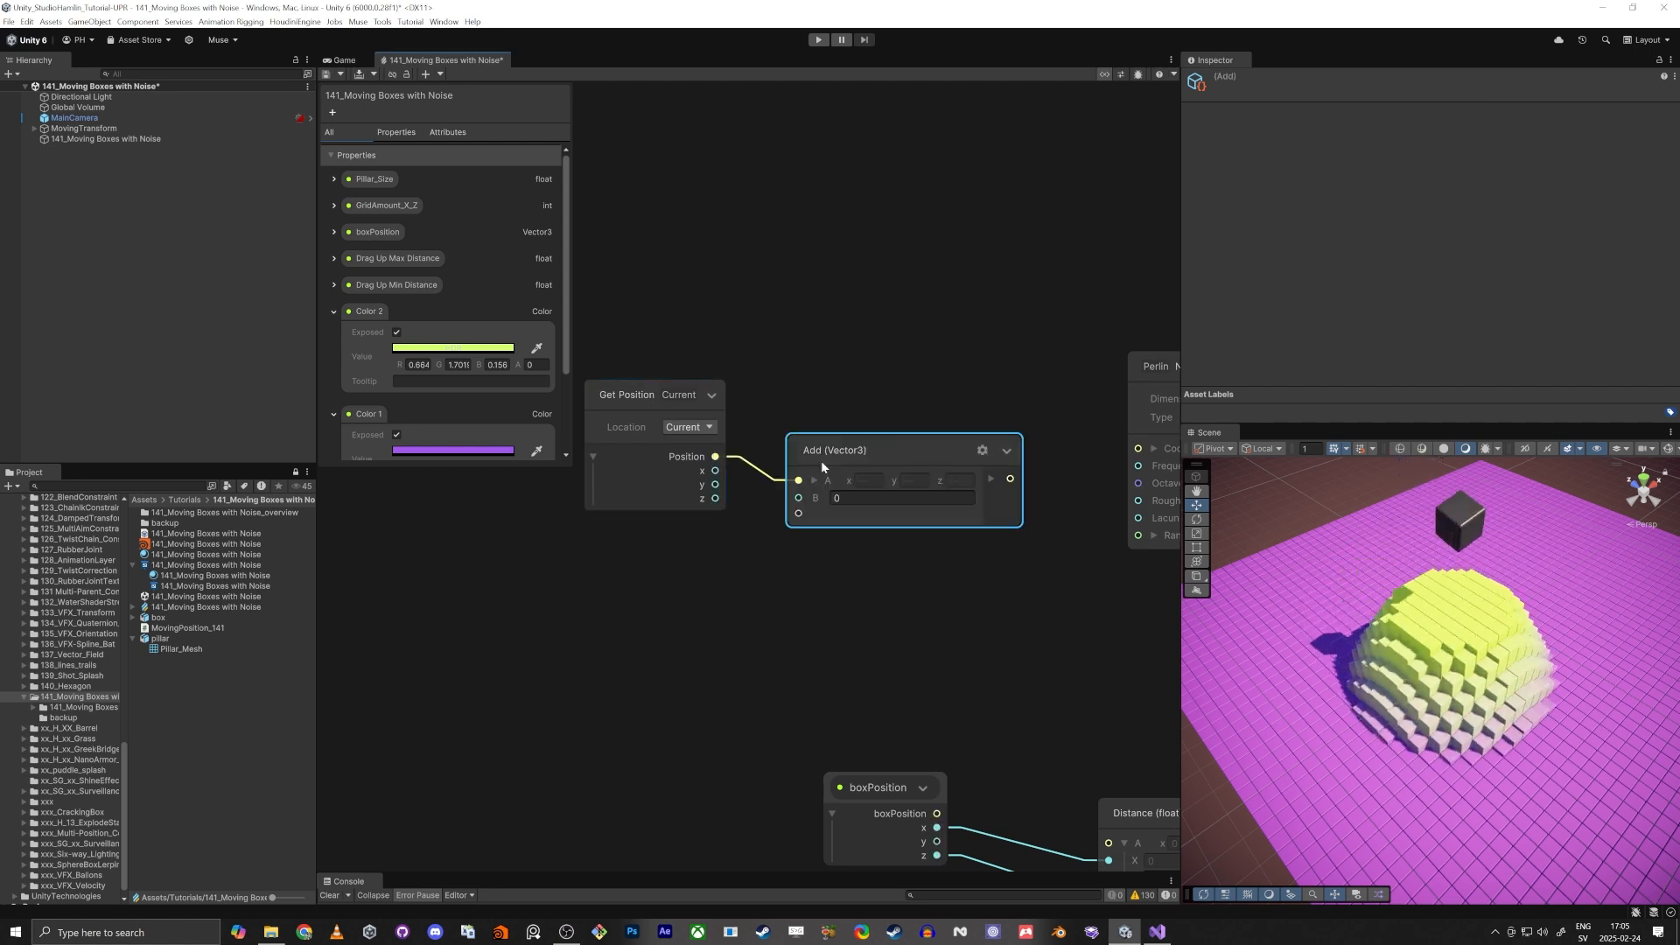
middle_drag(951, 319, 828, 329)
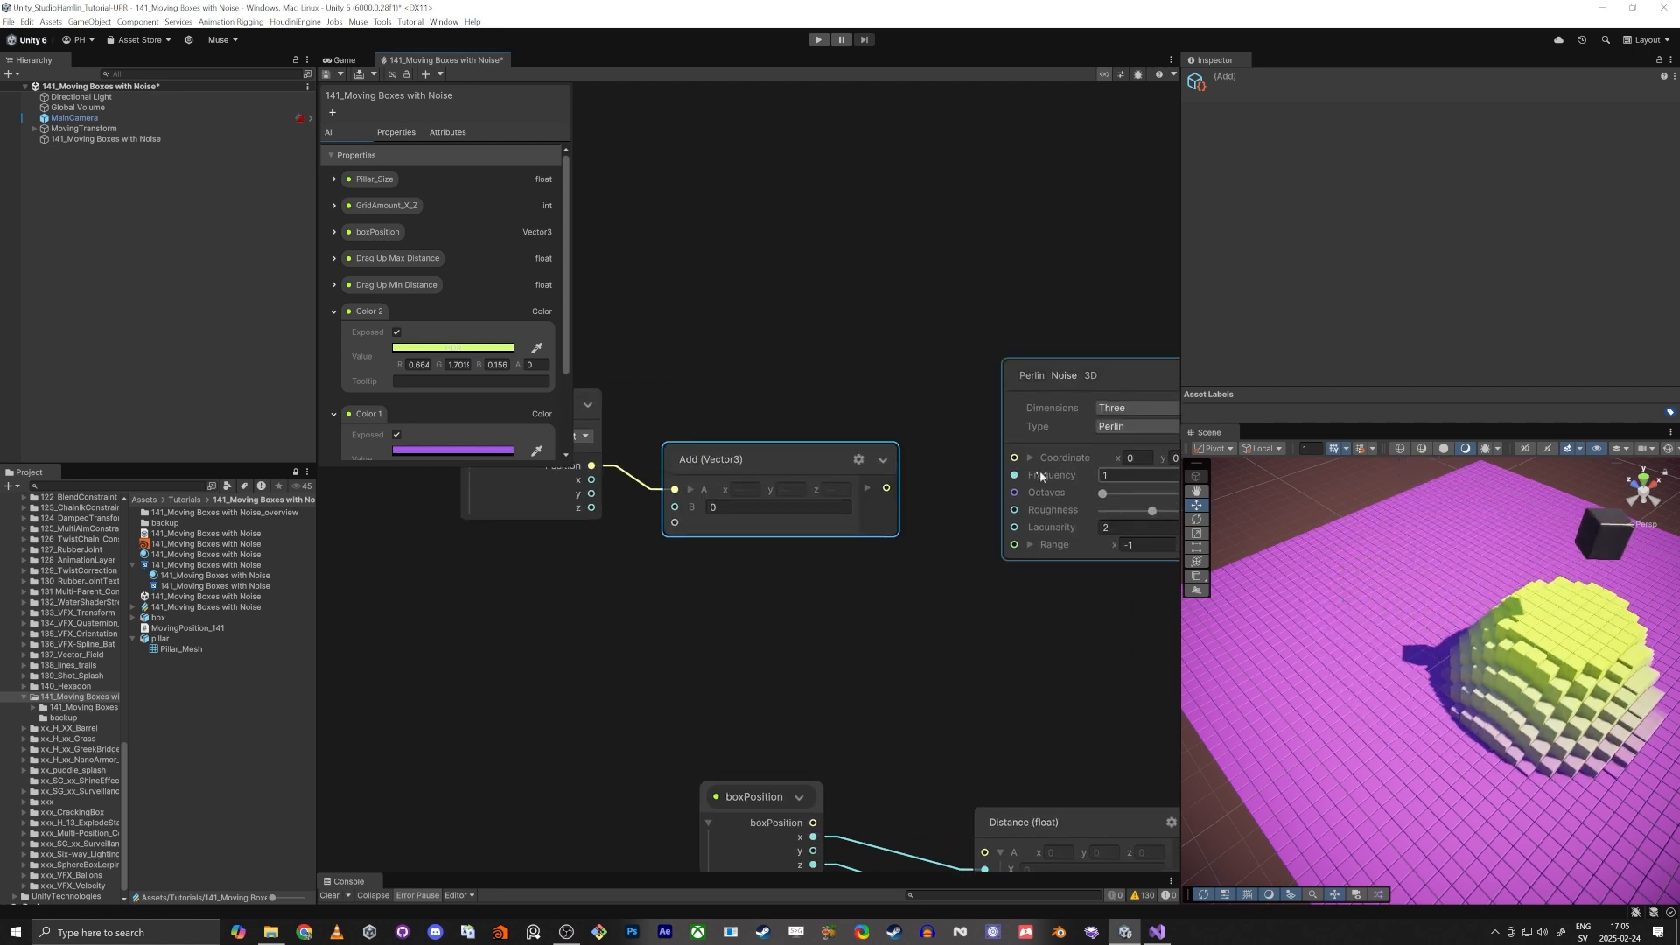
drag(1015, 459, 888, 489)
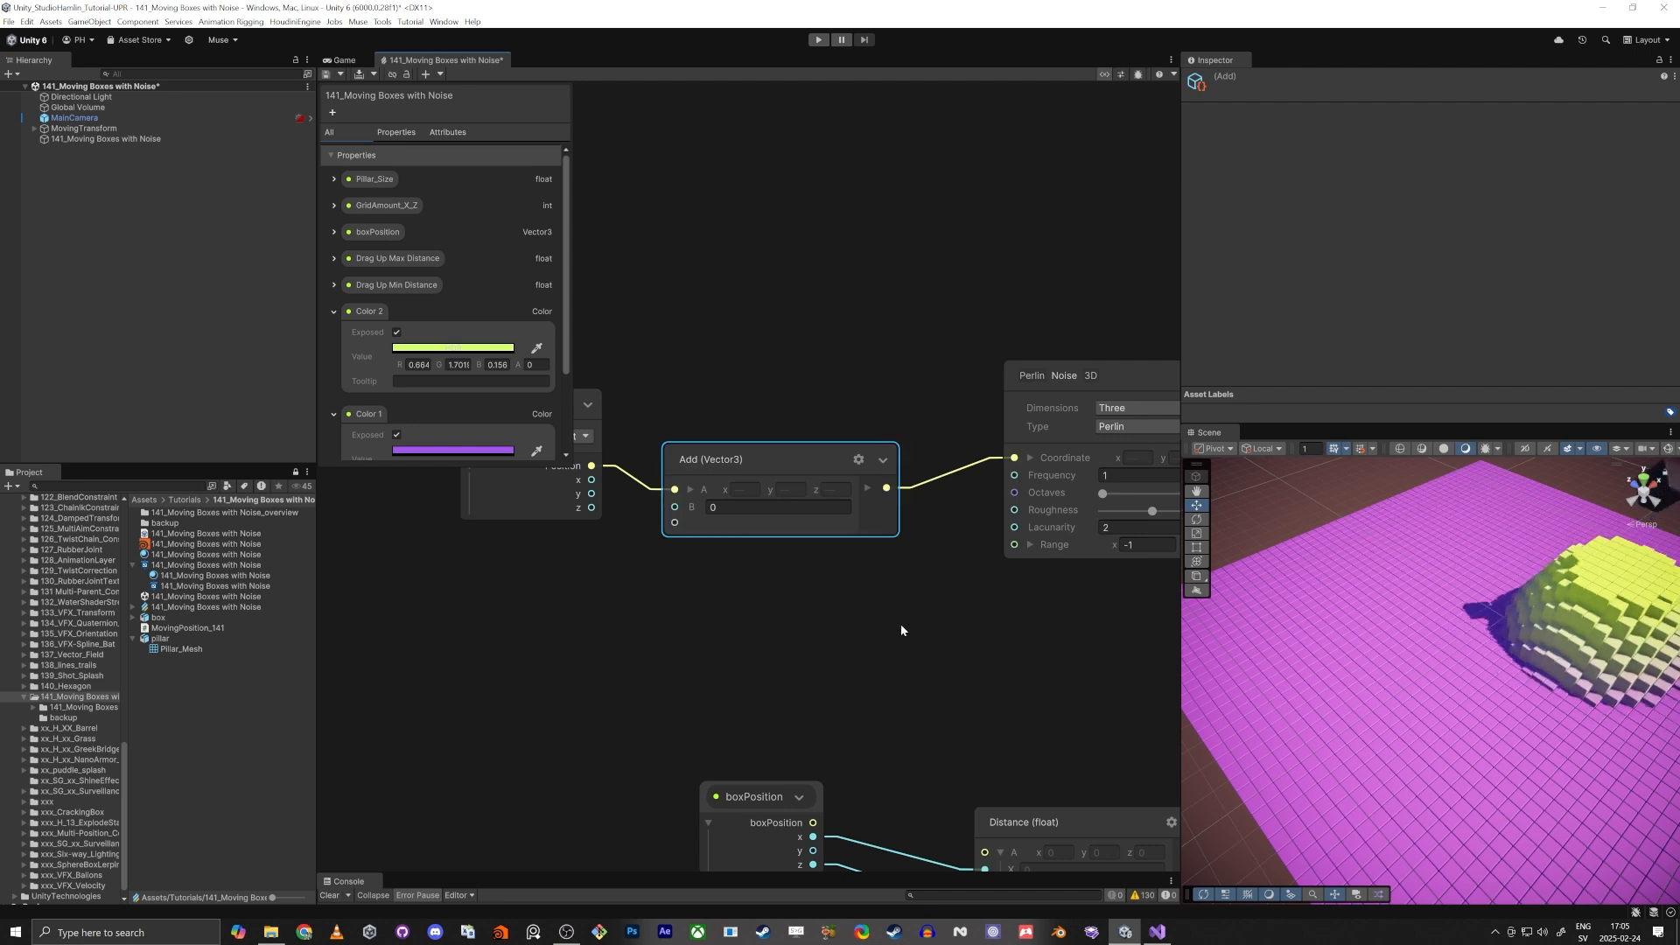
Step: Align the Add node in the gap between the Get Position and Perlin Noise nodes
middle_drag(840, 645, 691, 657)
scroll(722, 655, down, 2)
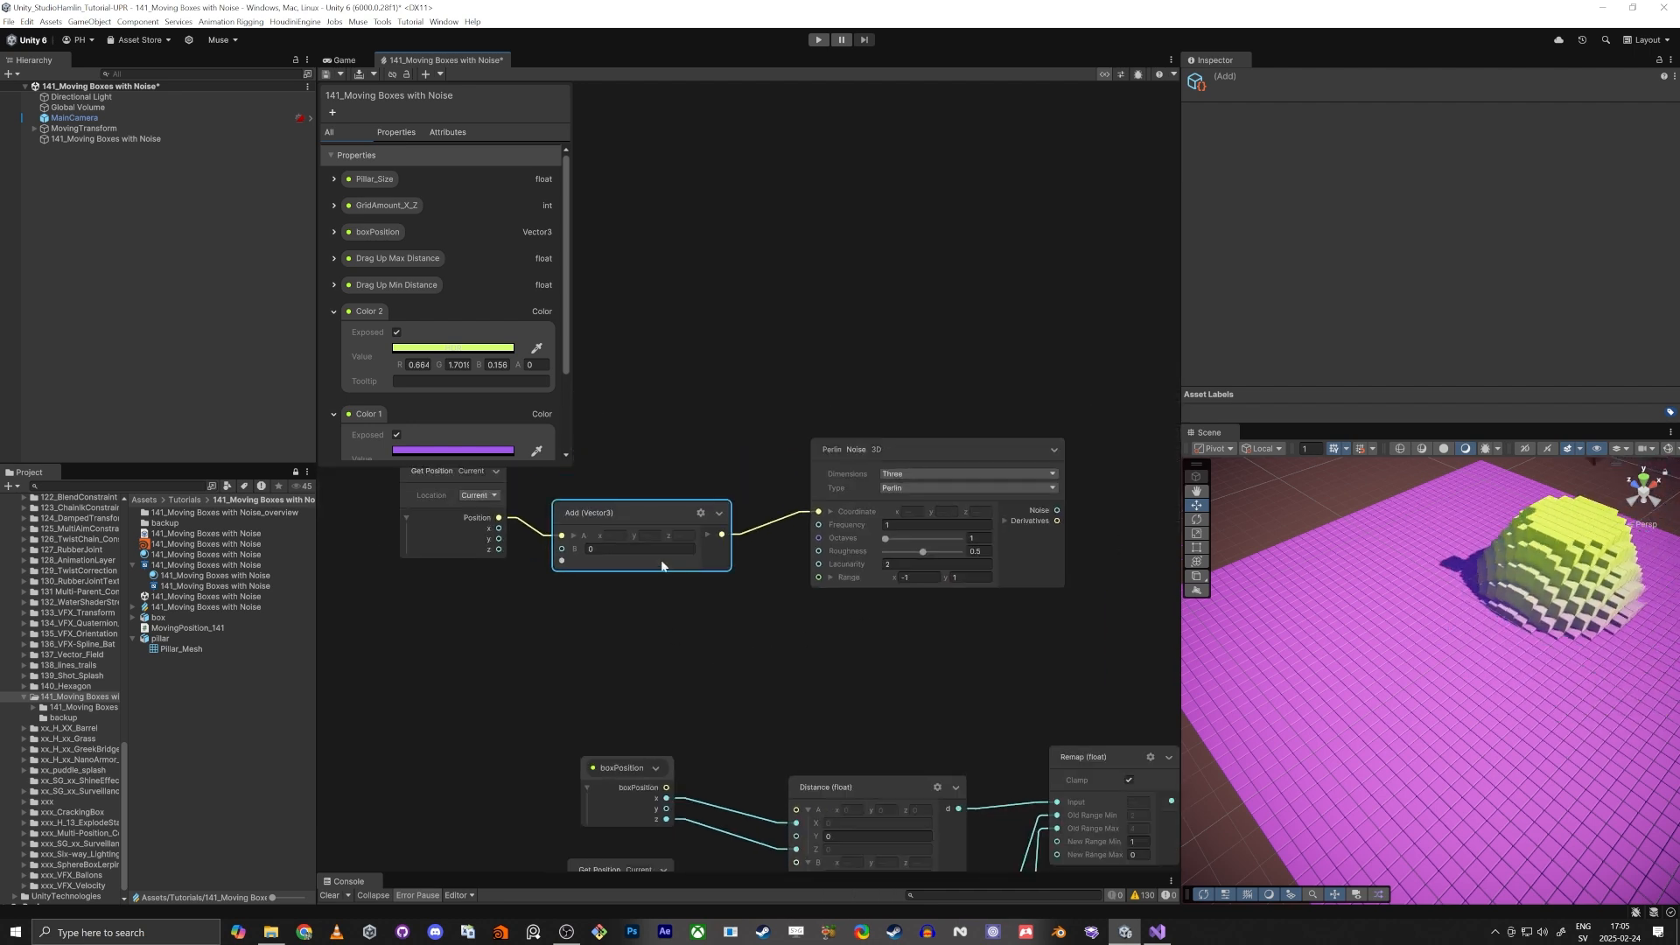
drag(656, 508, 670, 495)
drag(575, 537, 388, 668)
drag(501, 673, 496, 674)
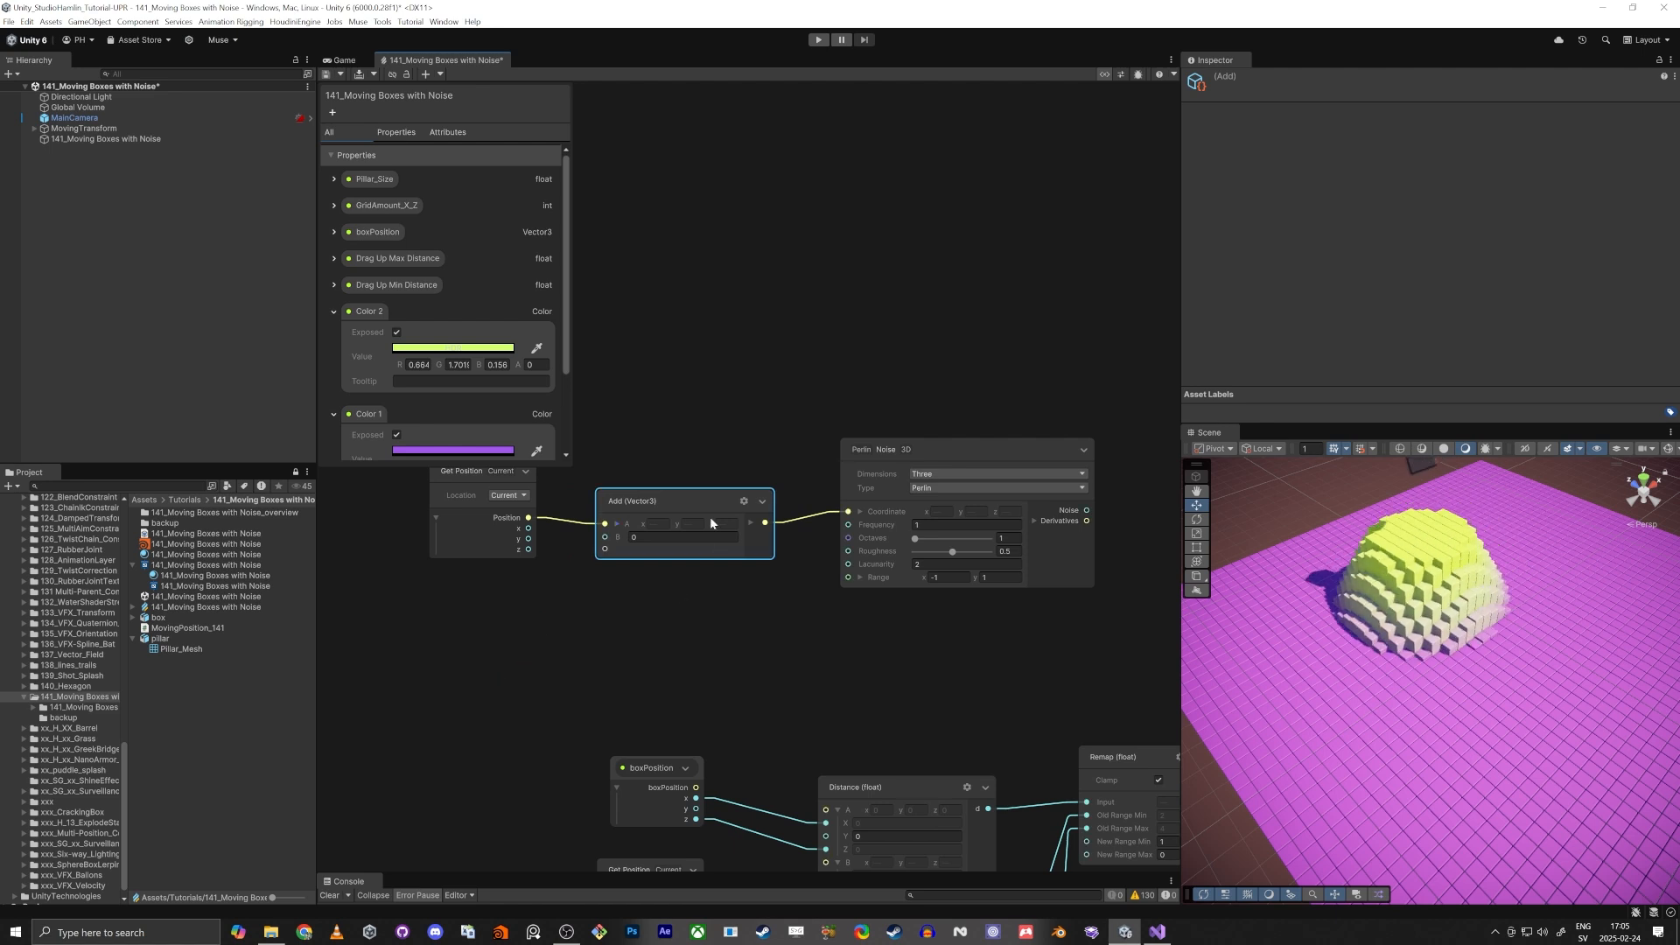
mouse_move(715, 504)
mouse_down()
mouse_move(722, 472)
mouse_move(715, 488)
mouse_up()
Step: Connect the Perlin Noise node's Noise output to the A input of the Multiply node
middle_drag(762, 587, 475, 535)
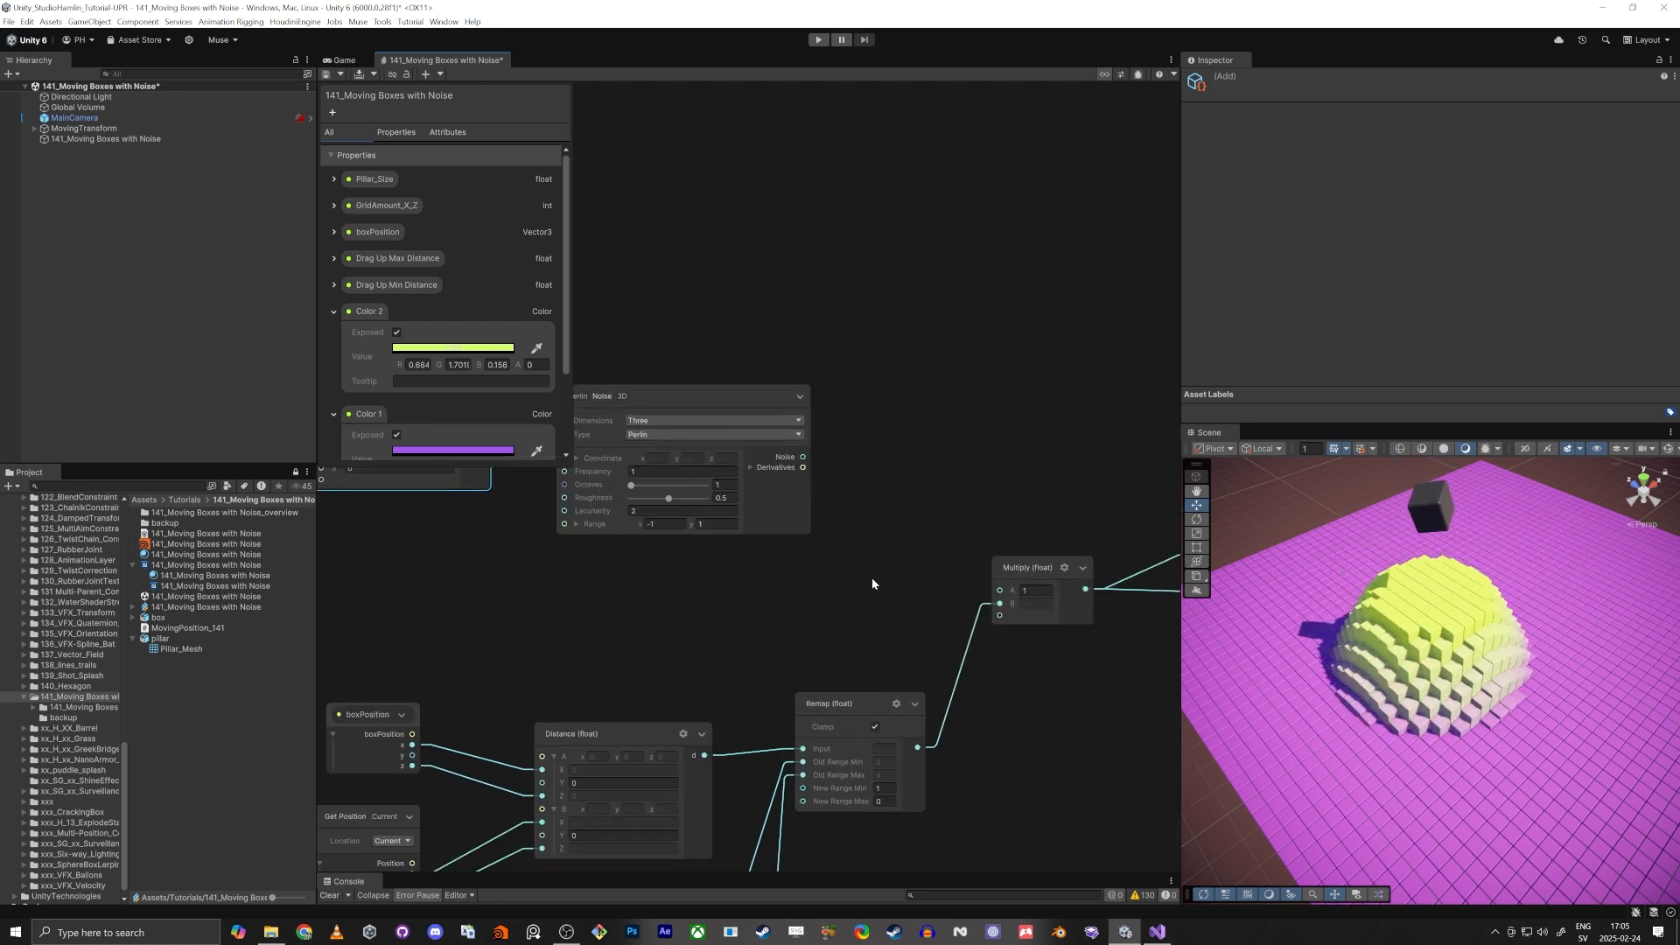
scroll(873, 575, up, 3)
middle_drag(925, 463, 839, 456)
drag(681, 387, 940, 569)
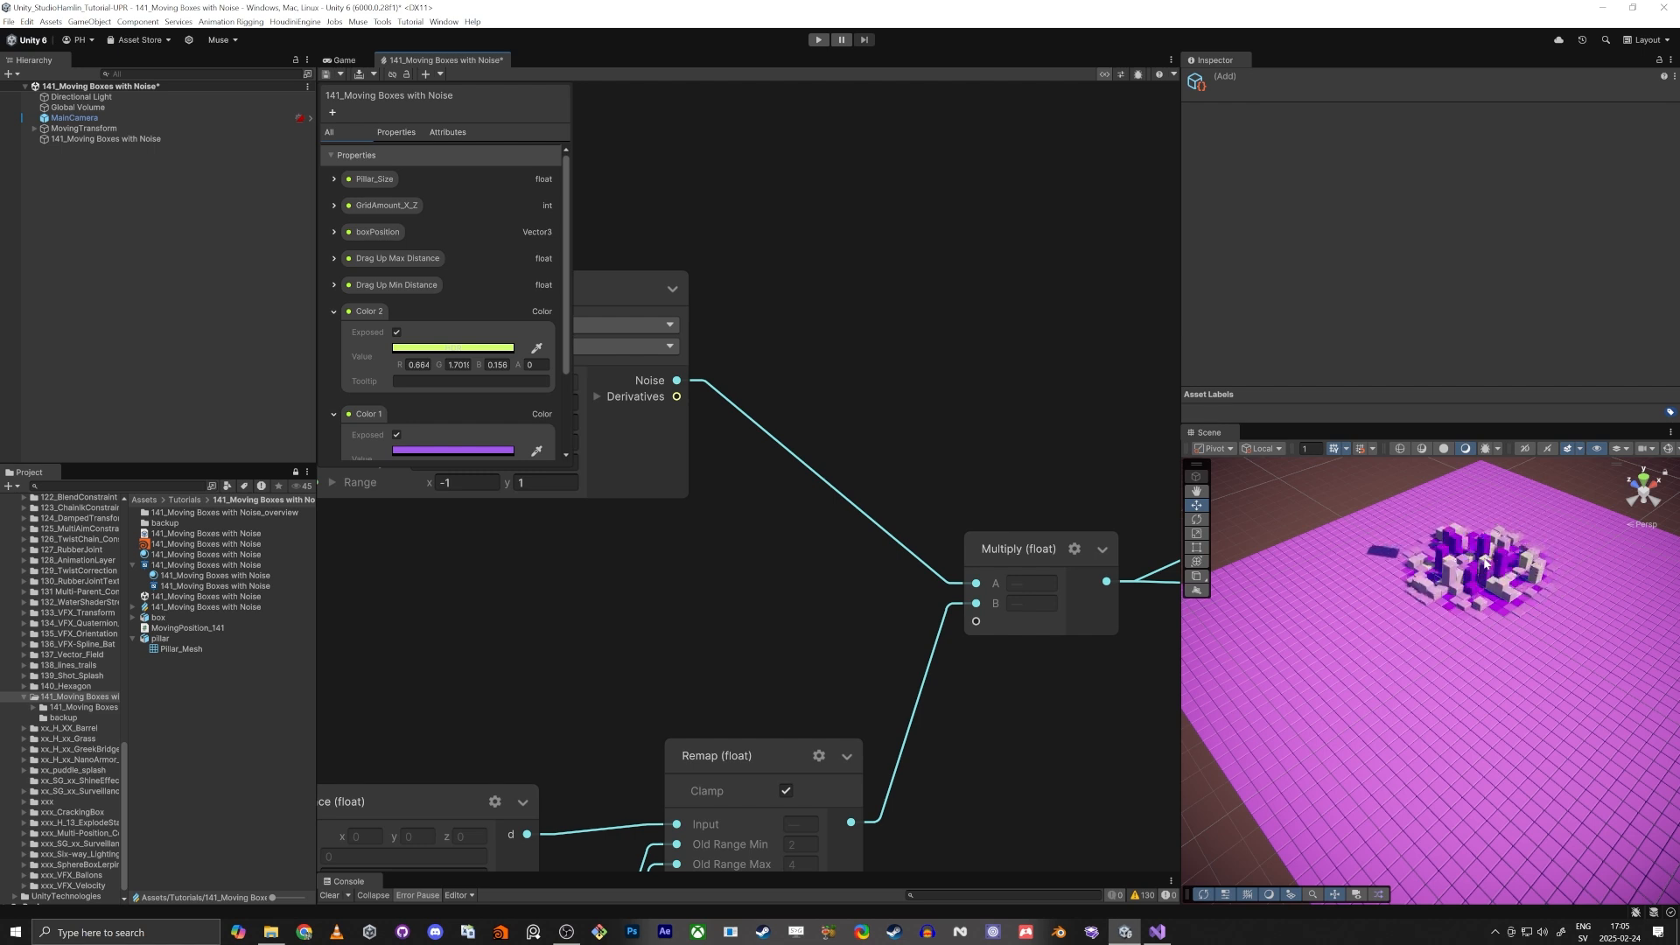
Step: Replace the Position link with Get Position's x and z outputs connected to X and Z of the Add node's A input
middle_drag(489, 671, 910, 689)
scroll(888, 691, down, 3)
middle_drag(720, 644, 740, 644)
scroll(738, 642, up, 2)
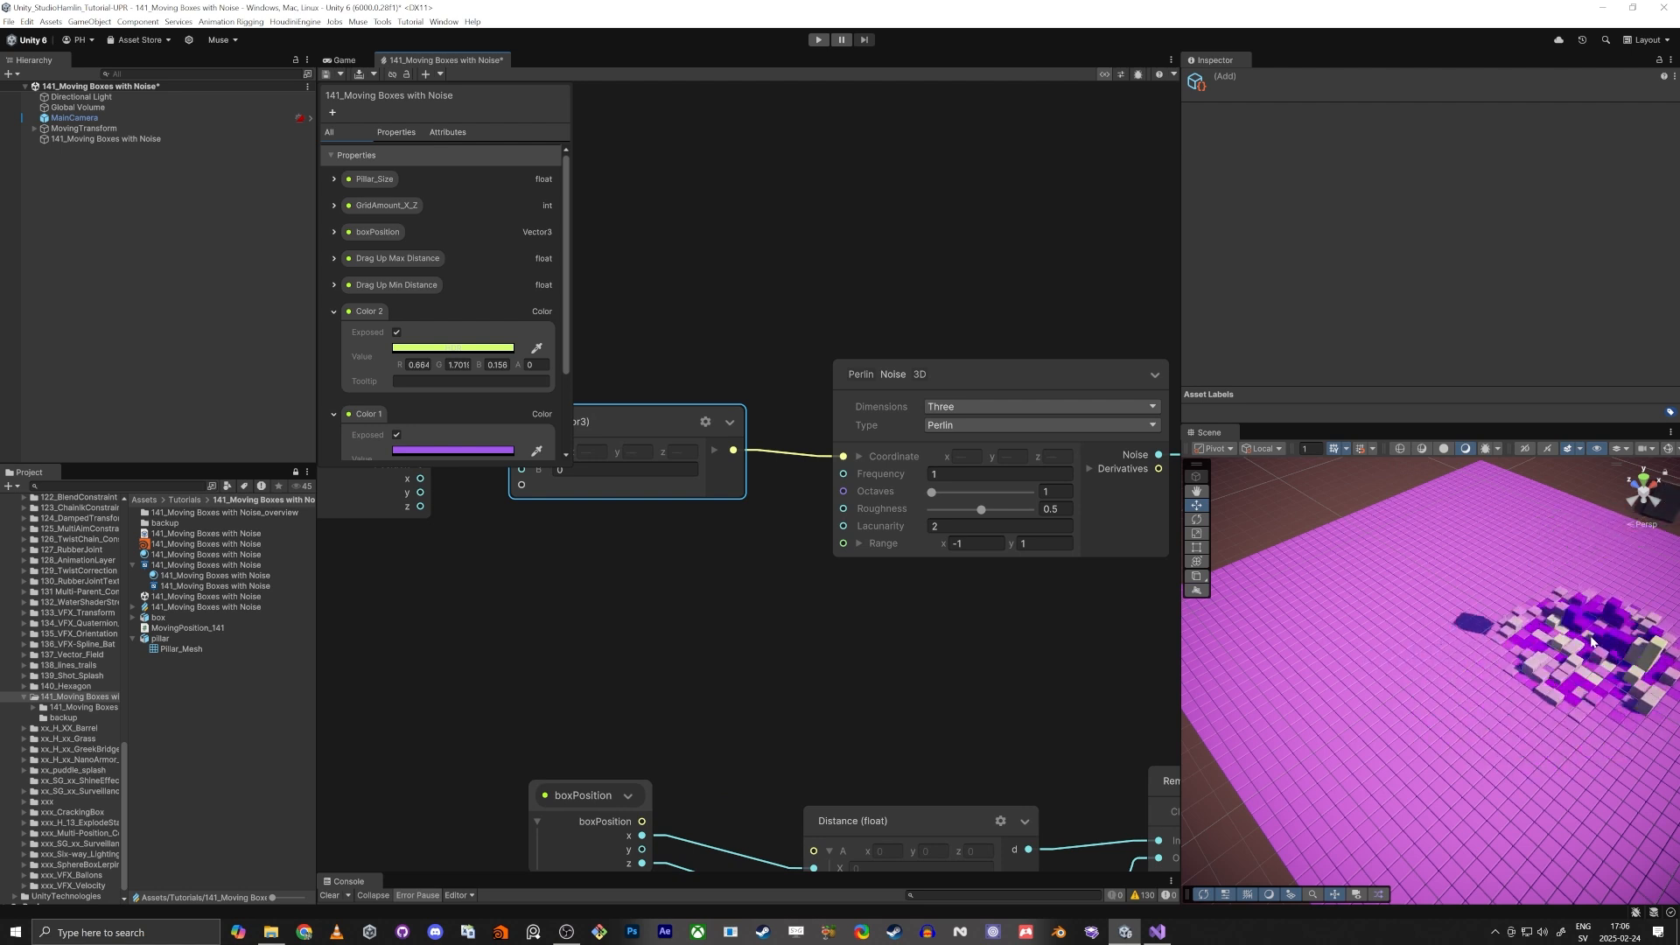
middle_drag(471, 659, 800, 635)
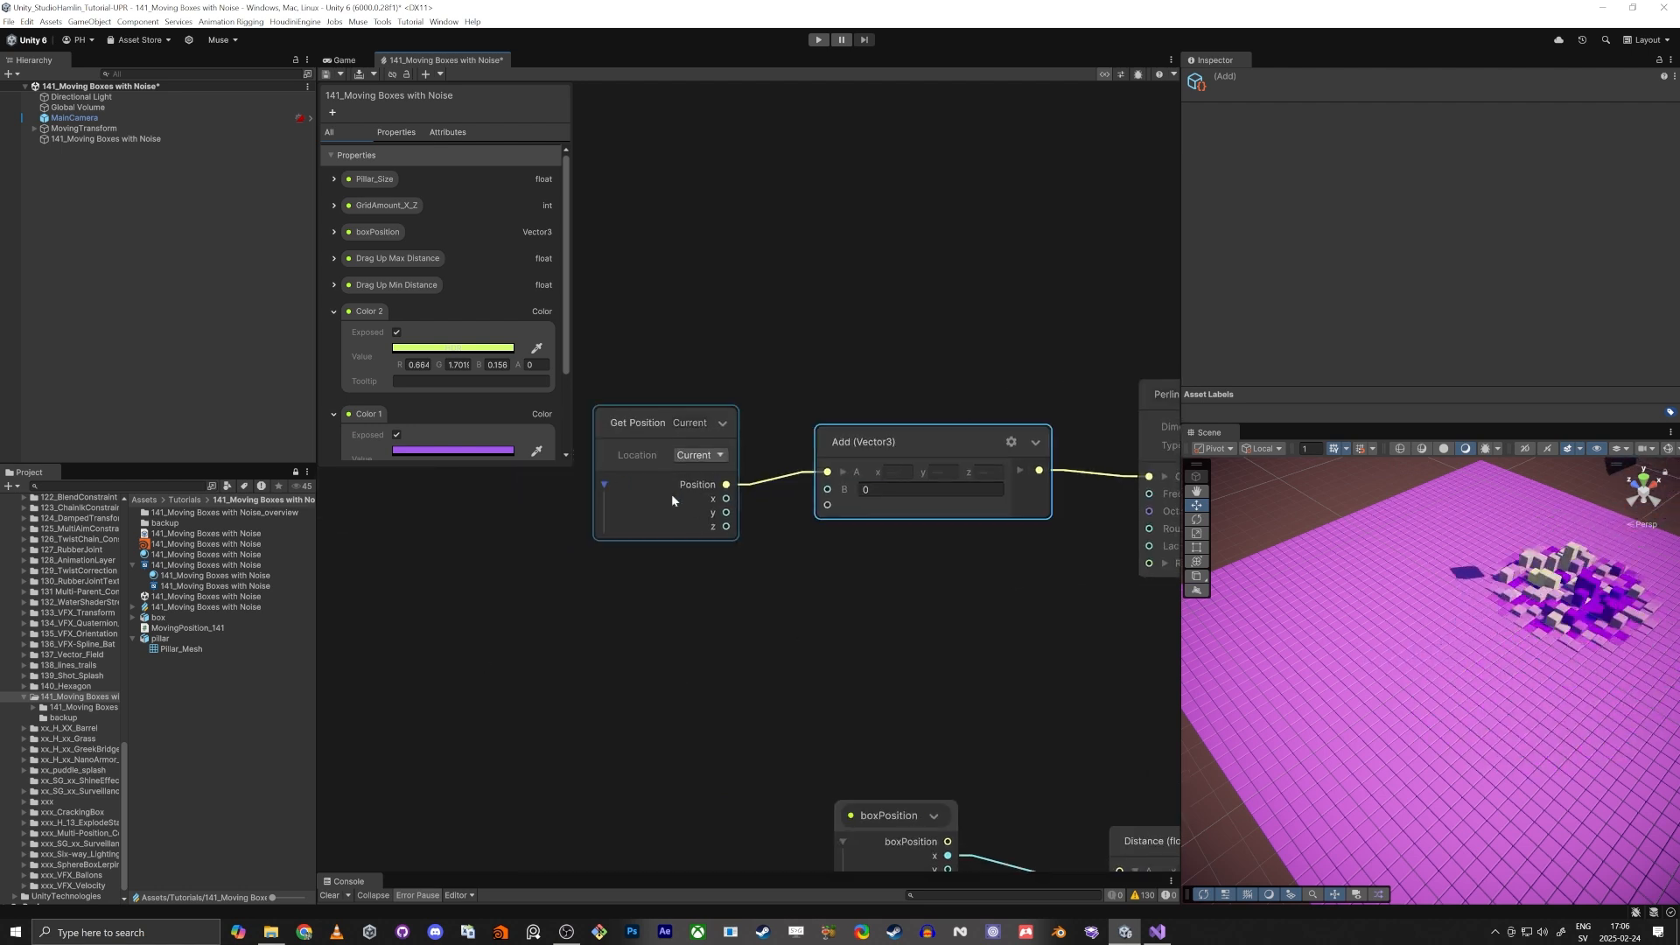
click(842, 473)
click(769, 525)
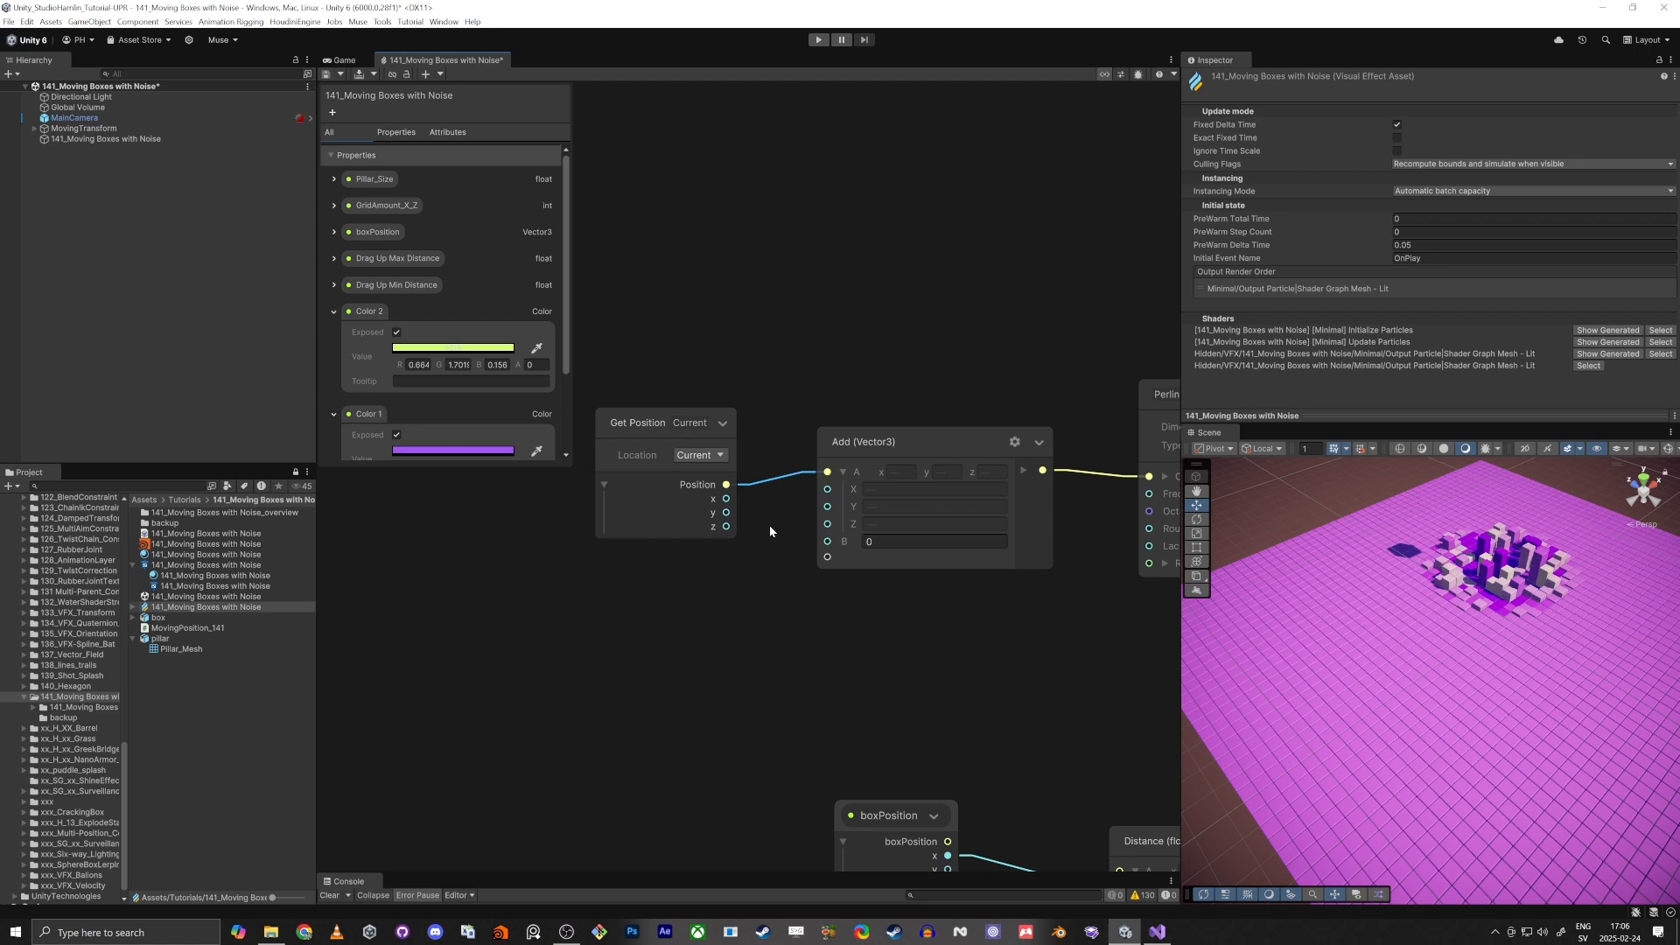
key(Delete)
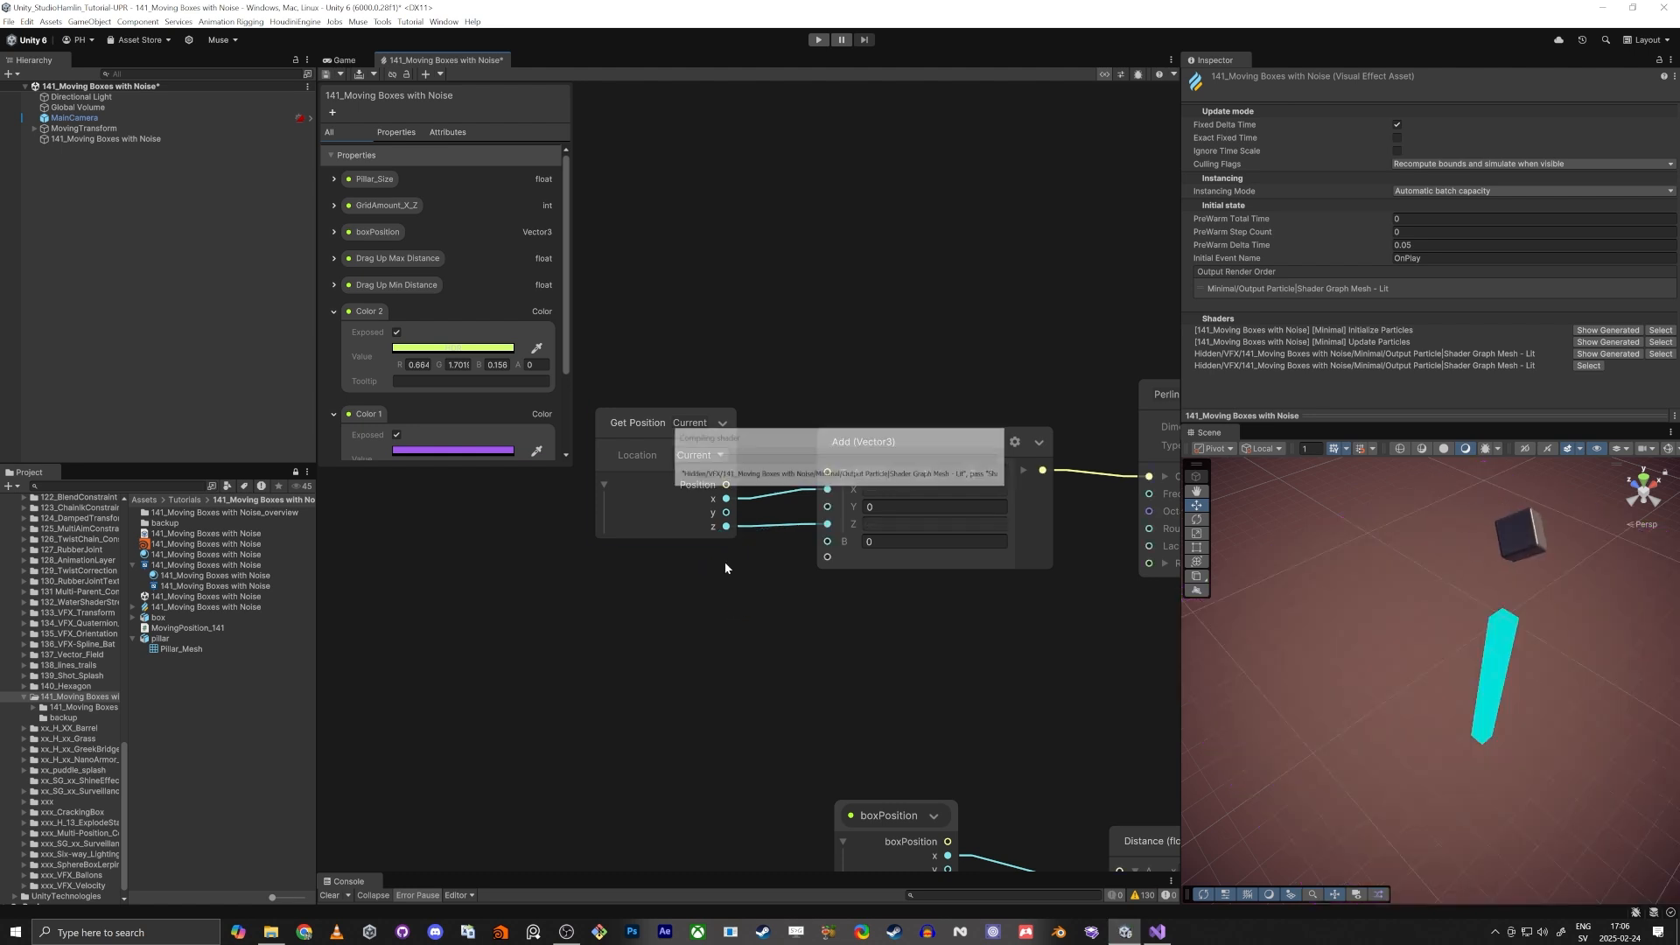
alt+drag(1494, 681, 1499, 654)
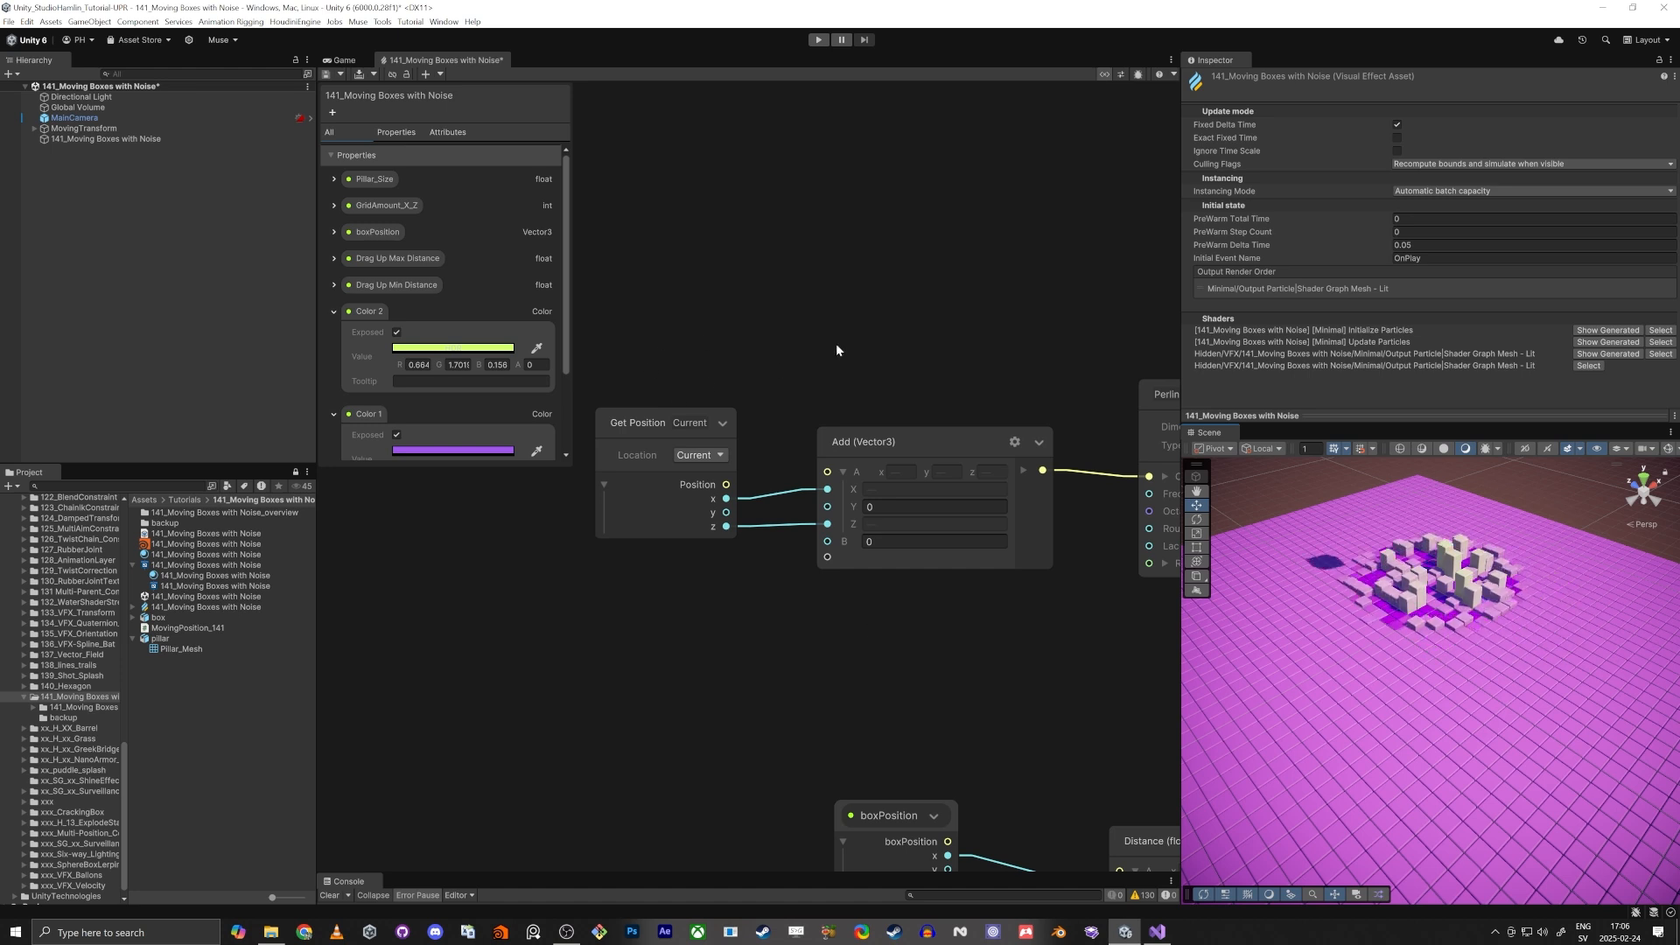
Step: Add a VFX Time node and place it below the Get Position node, well away from the Add node
middle_drag(831, 453, 919, 368)
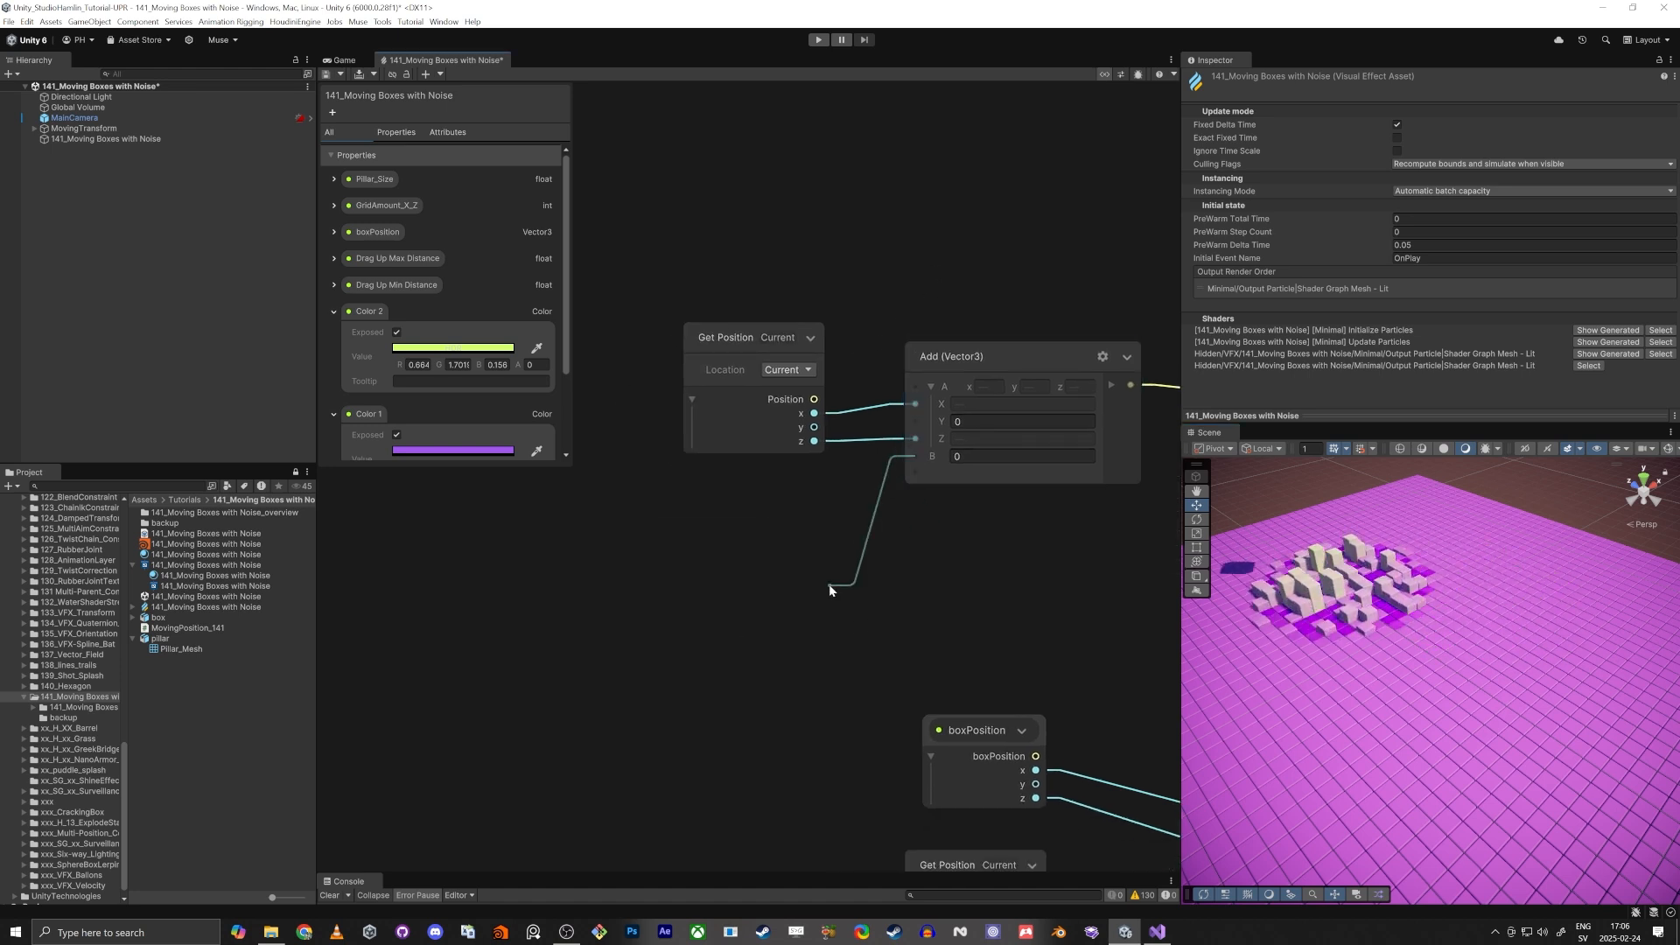
key(space)
text(time)
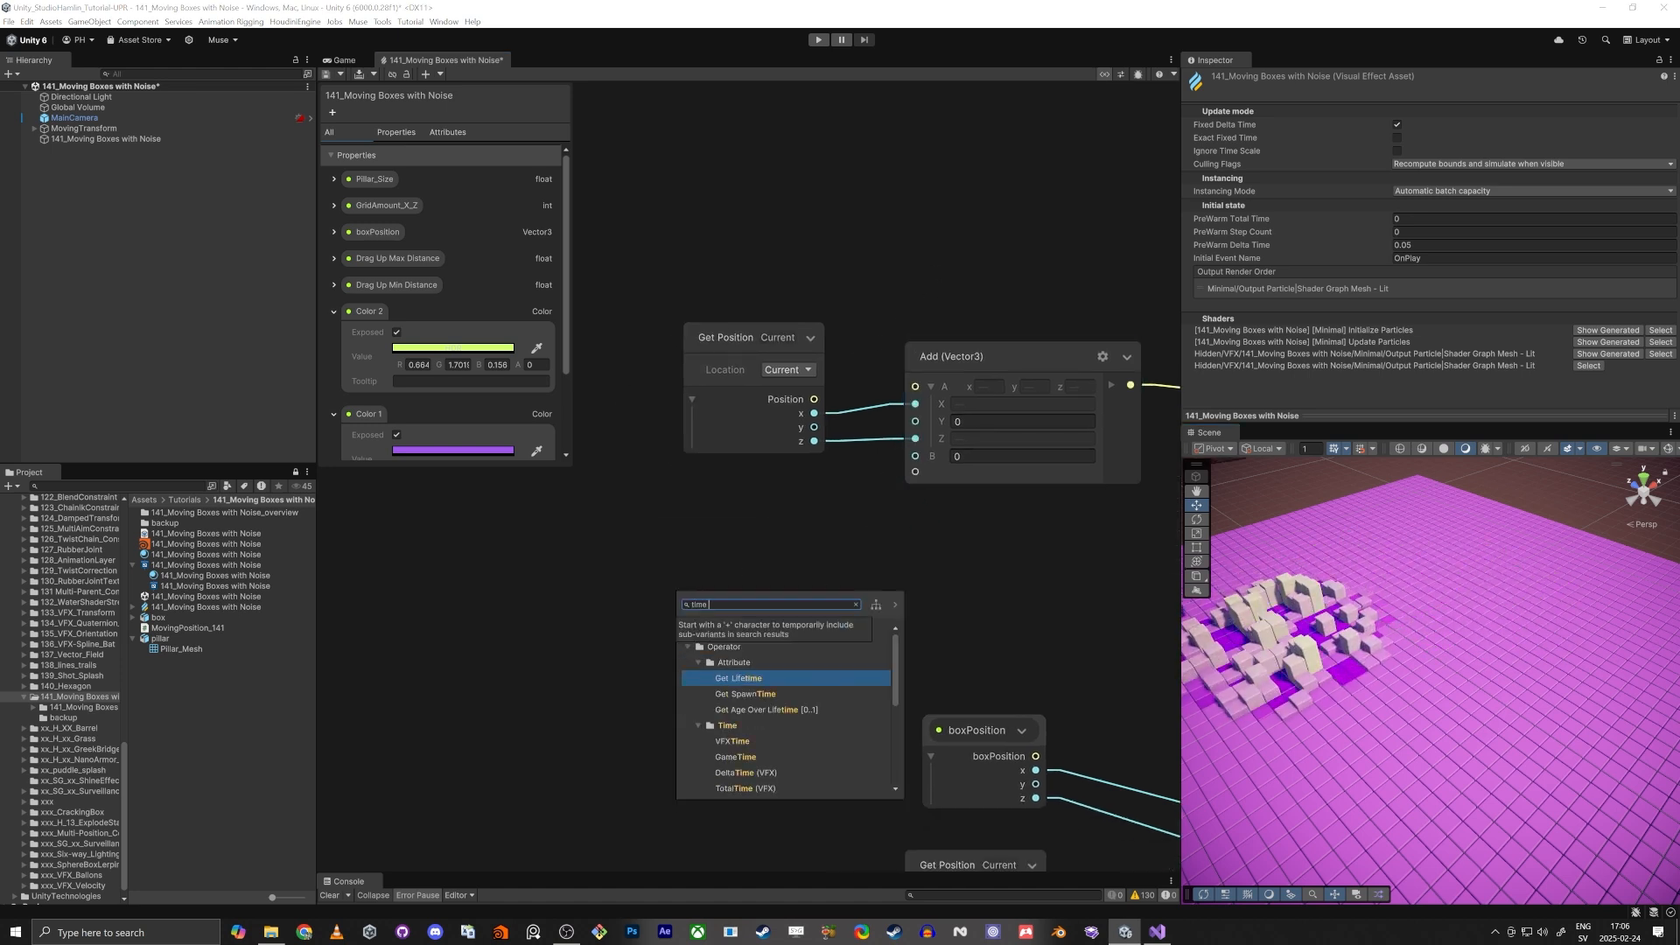
key(Down)
key(Down)
key(Down)
key(Down)
key(Return)
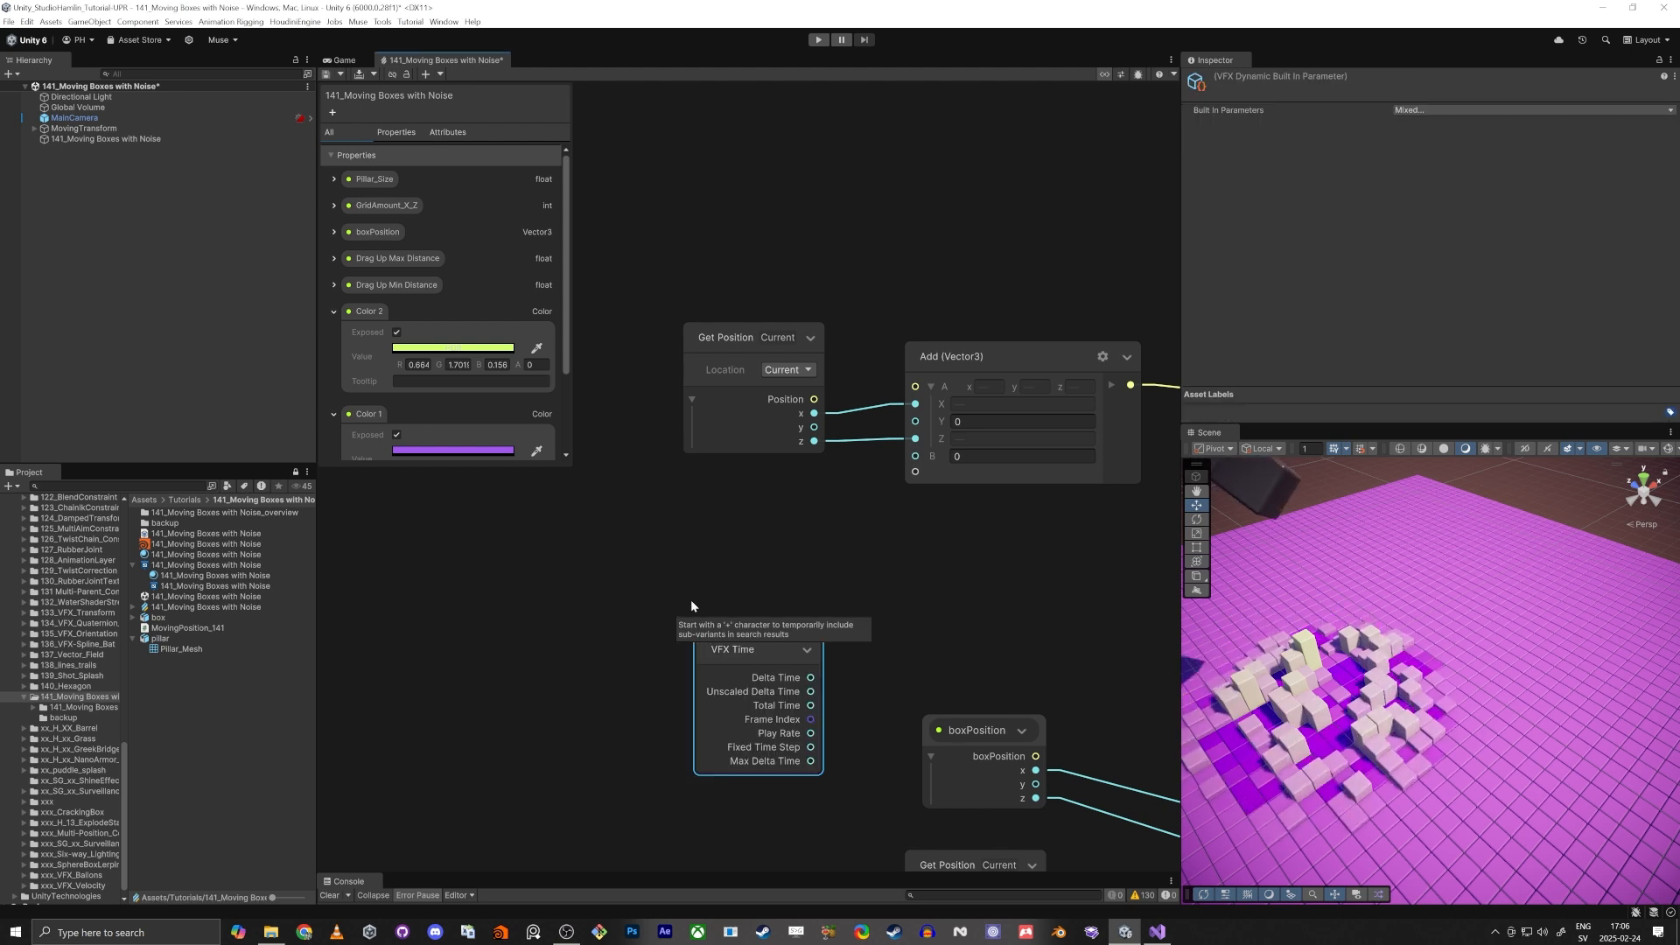
drag(734, 653, 504, 592)
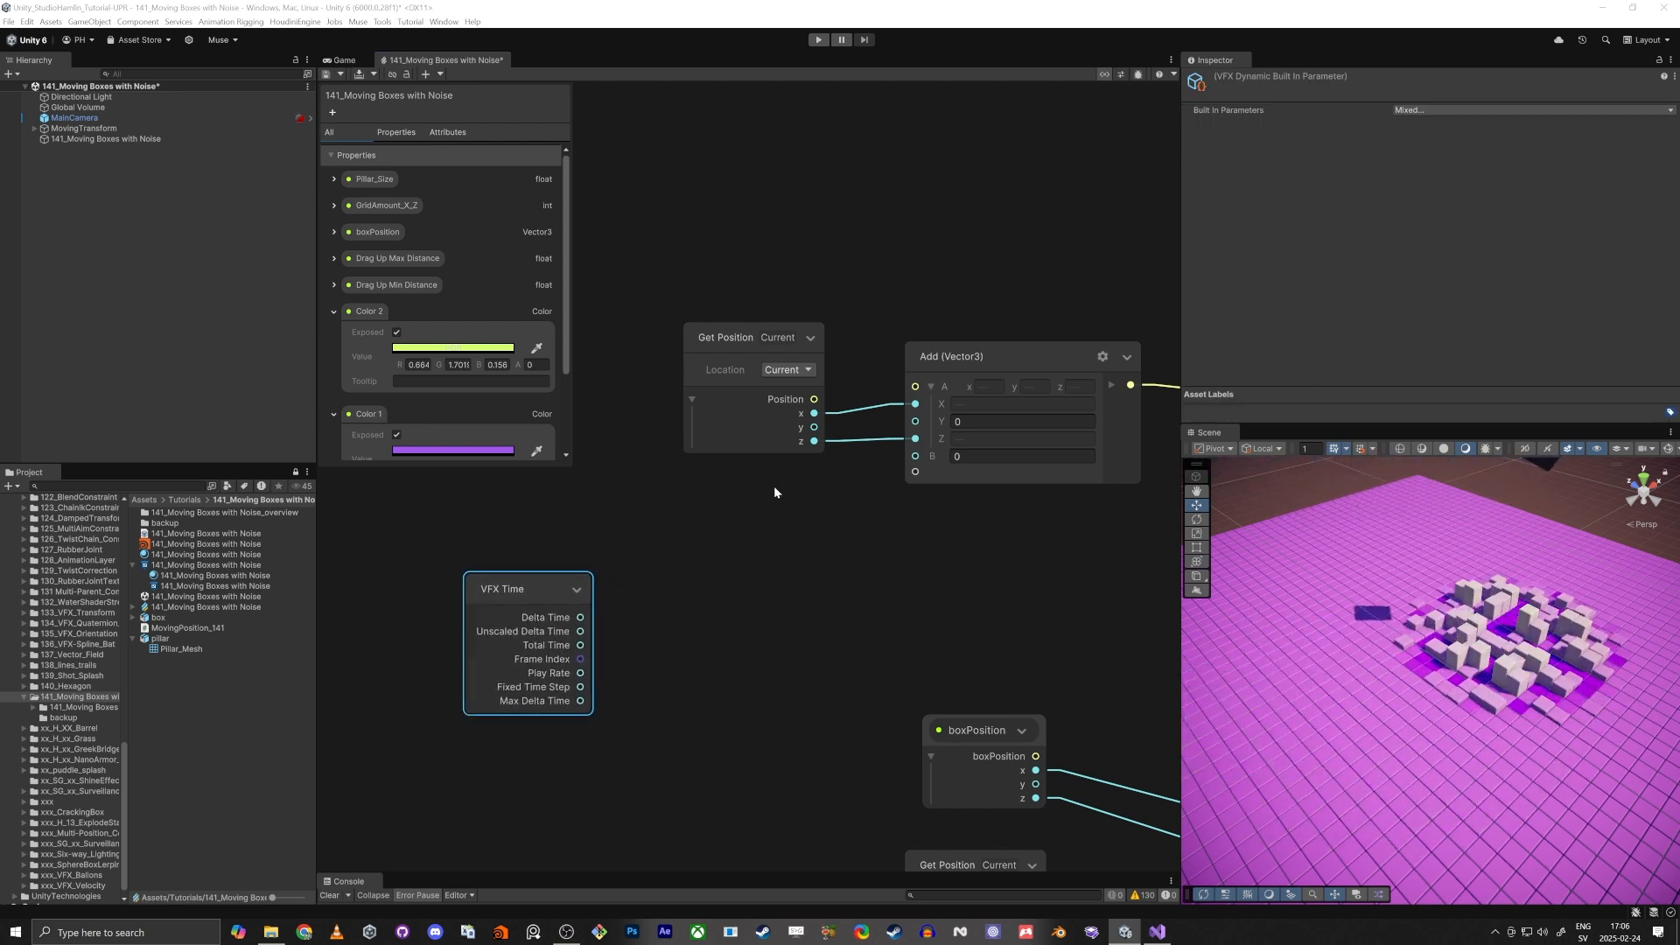
Step: Set both inputs of the Add node to the Vector type and expand the components of A and B
click(1102, 358)
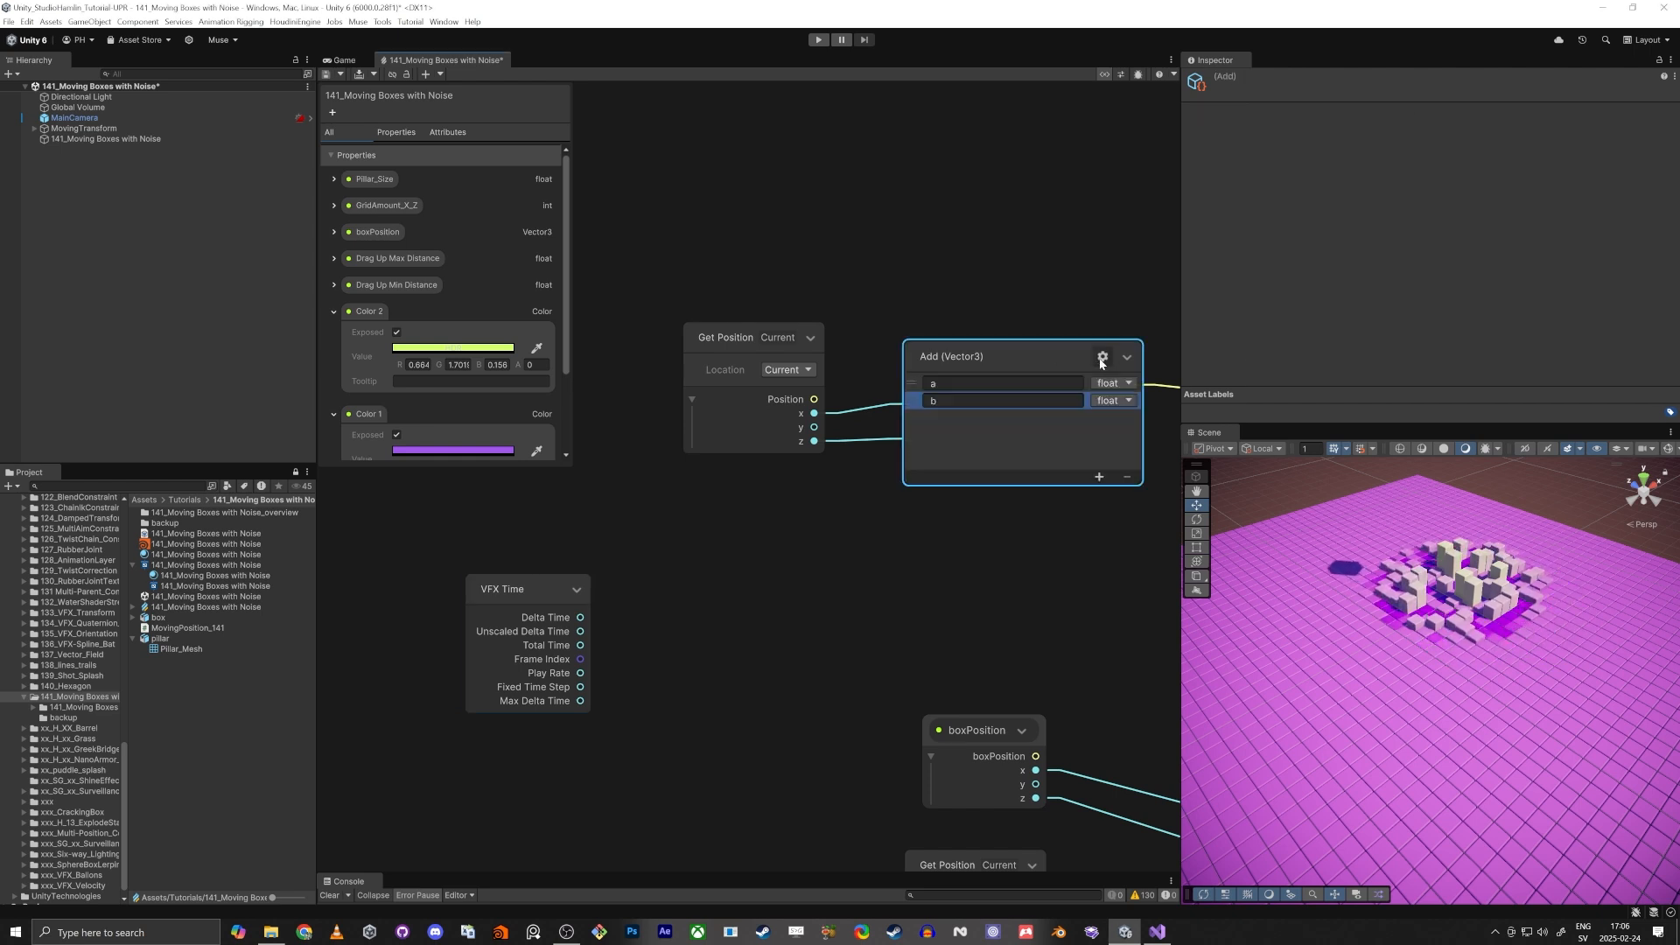
click(1109, 384)
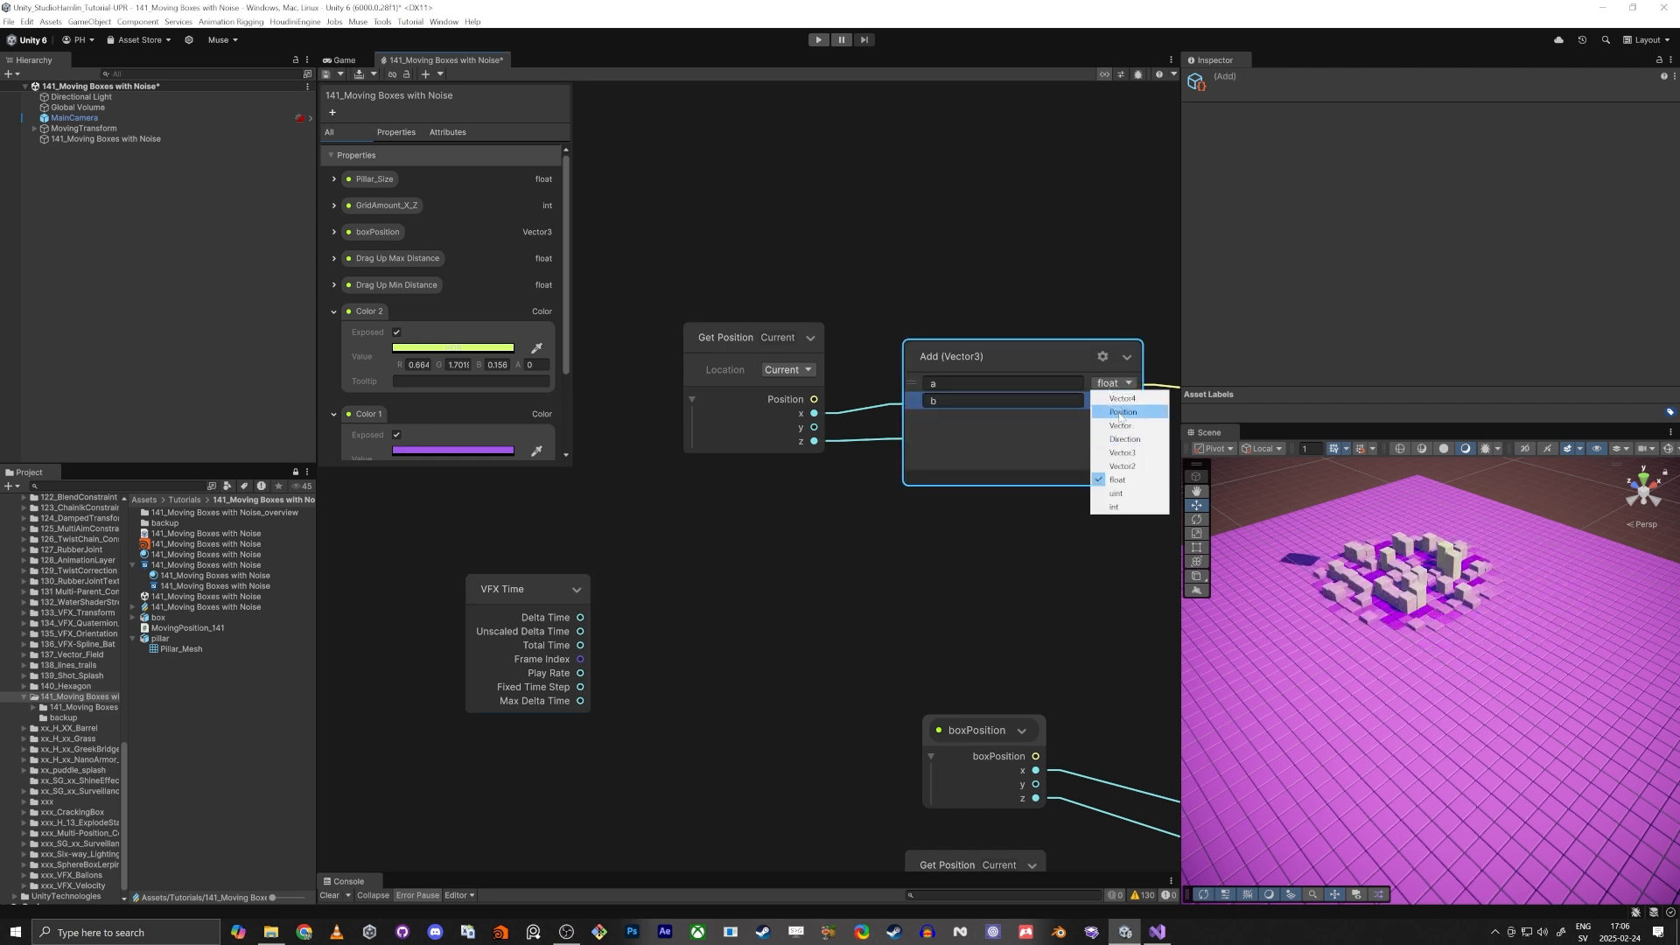
click(1121, 426)
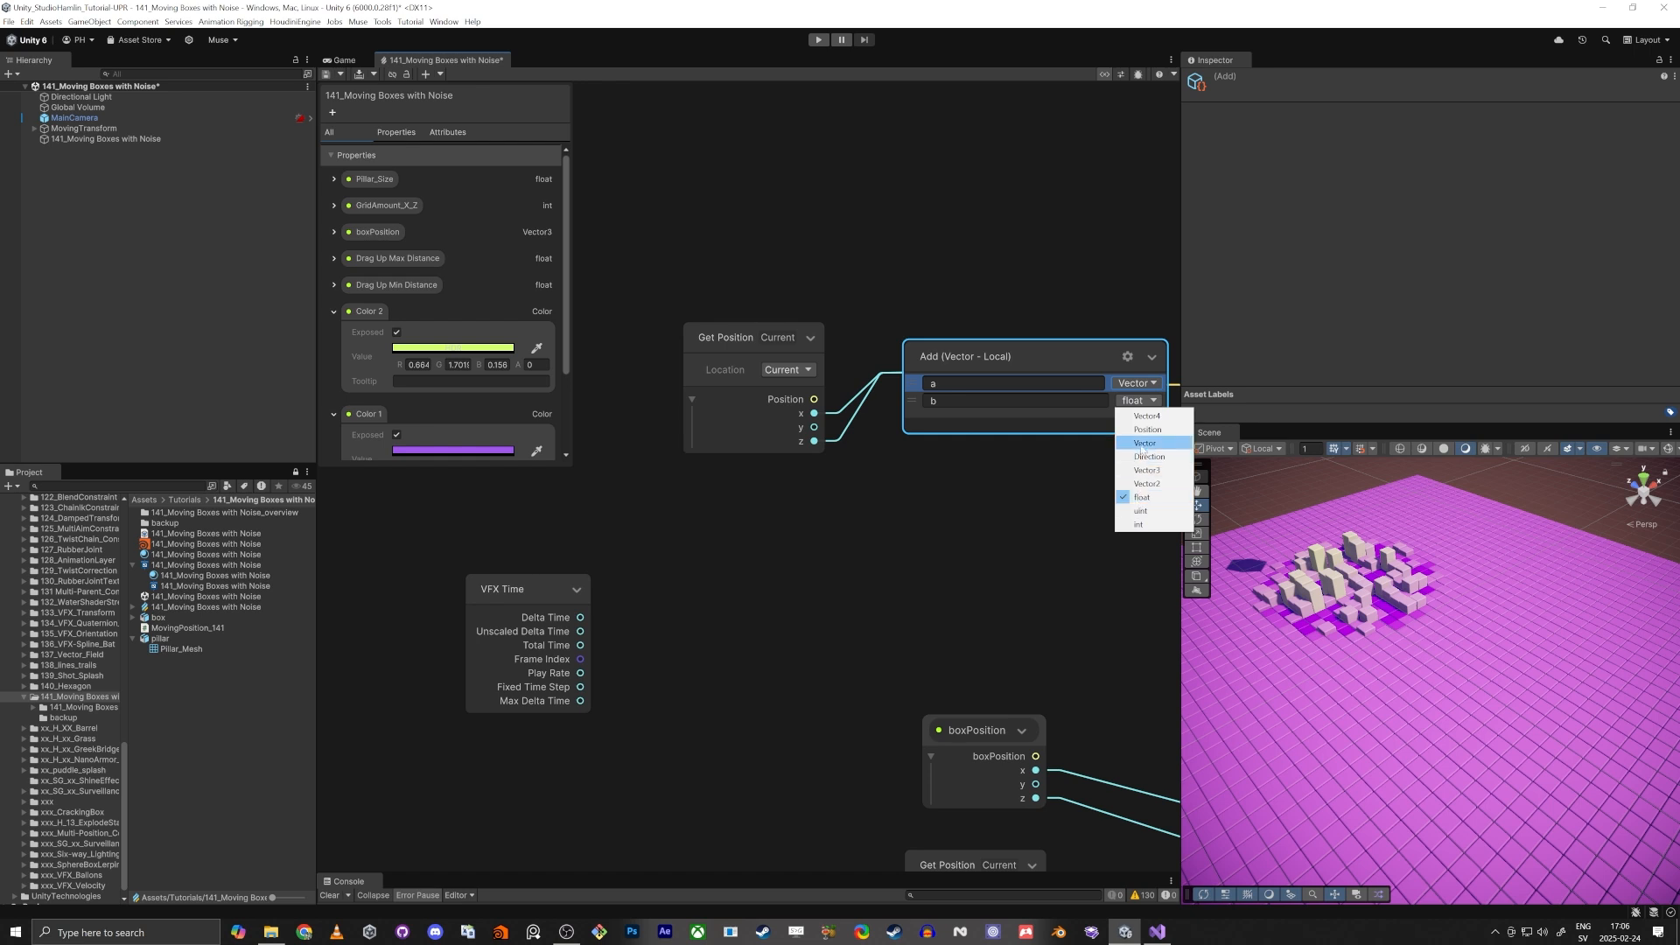
click(1144, 443)
click(1127, 356)
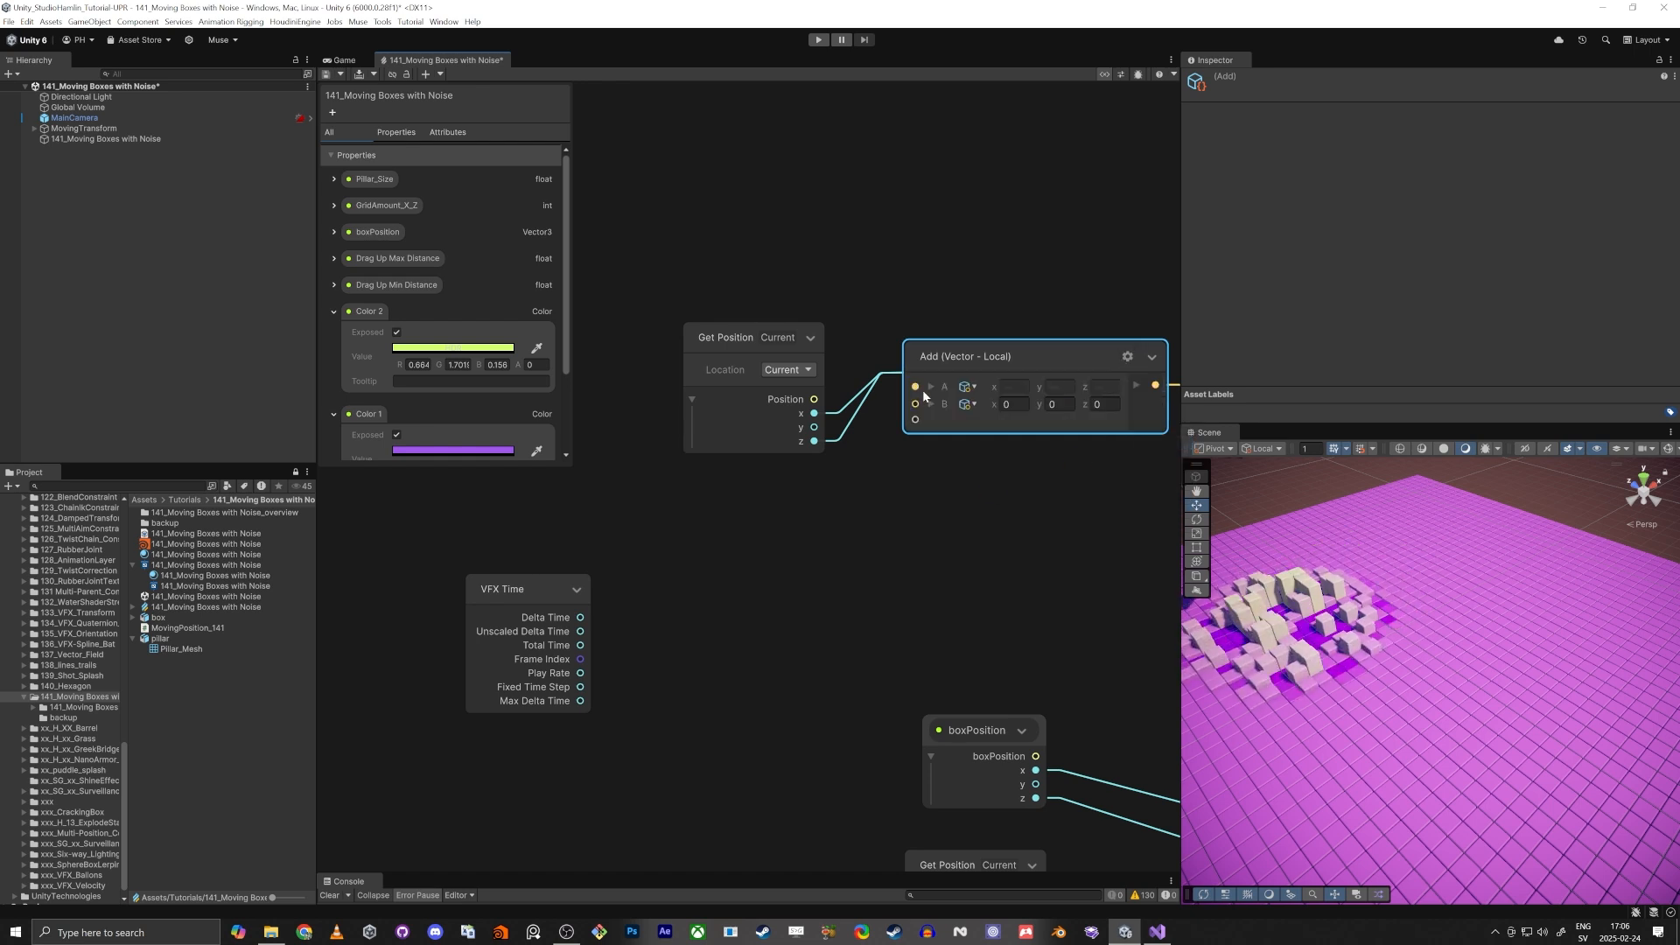
click(932, 386)
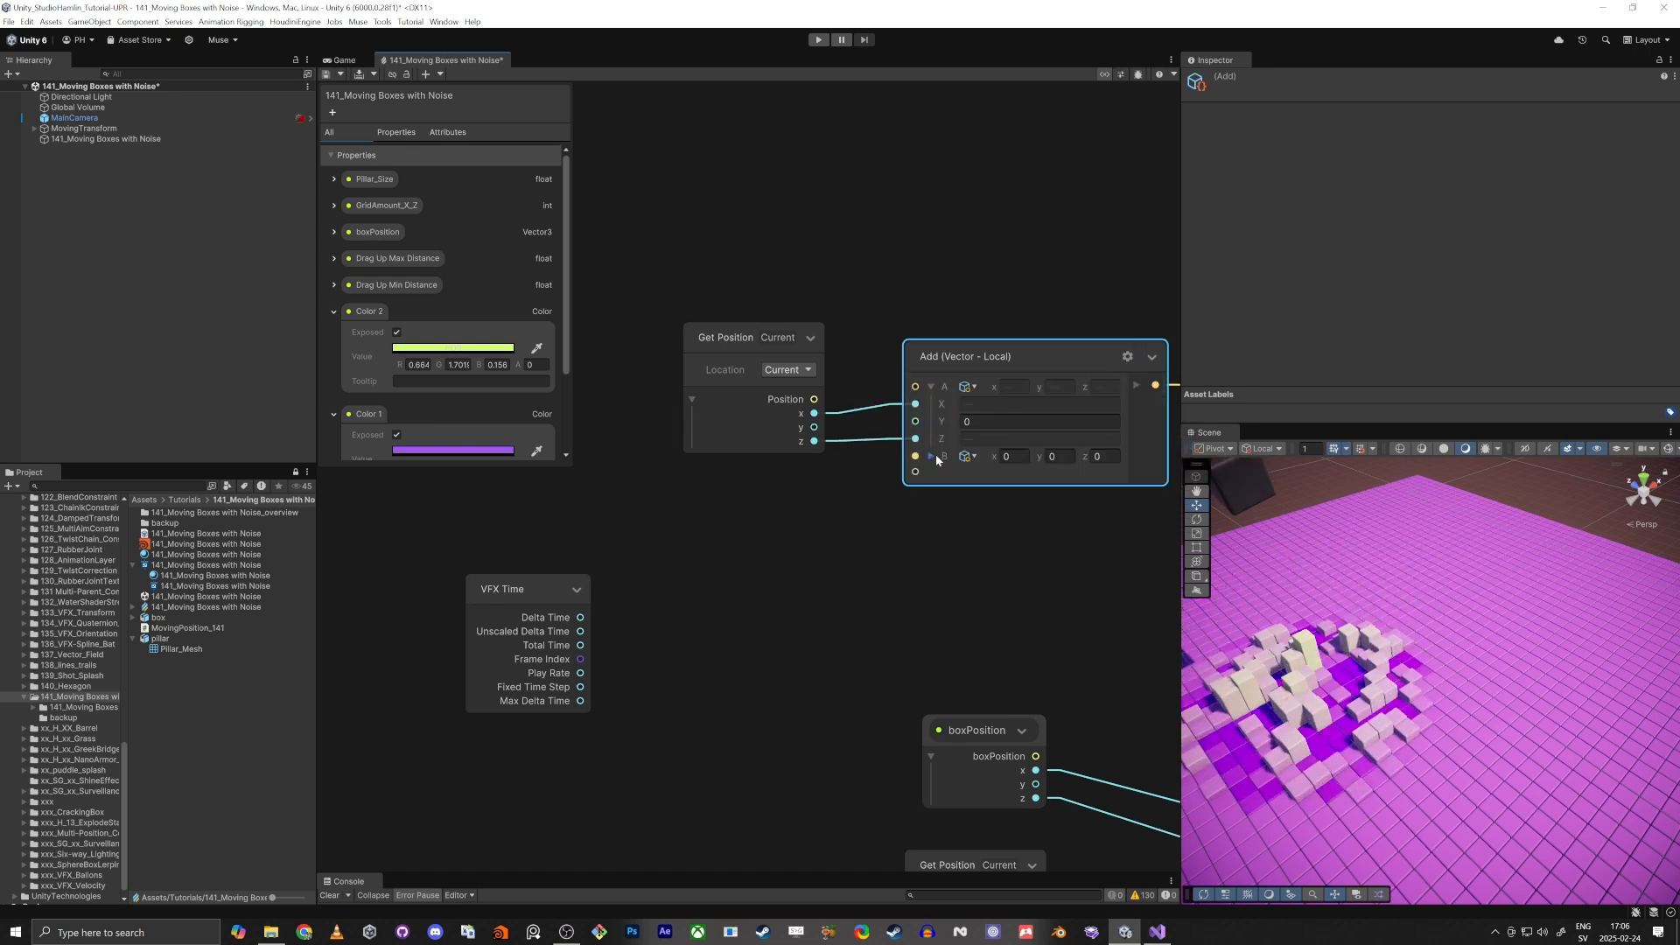
click(931, 456)
Step: Move the VFX Time node closer to the Add node and connect its Total Time output to Y of input B
middle_drag(973, 603, 894, 628)
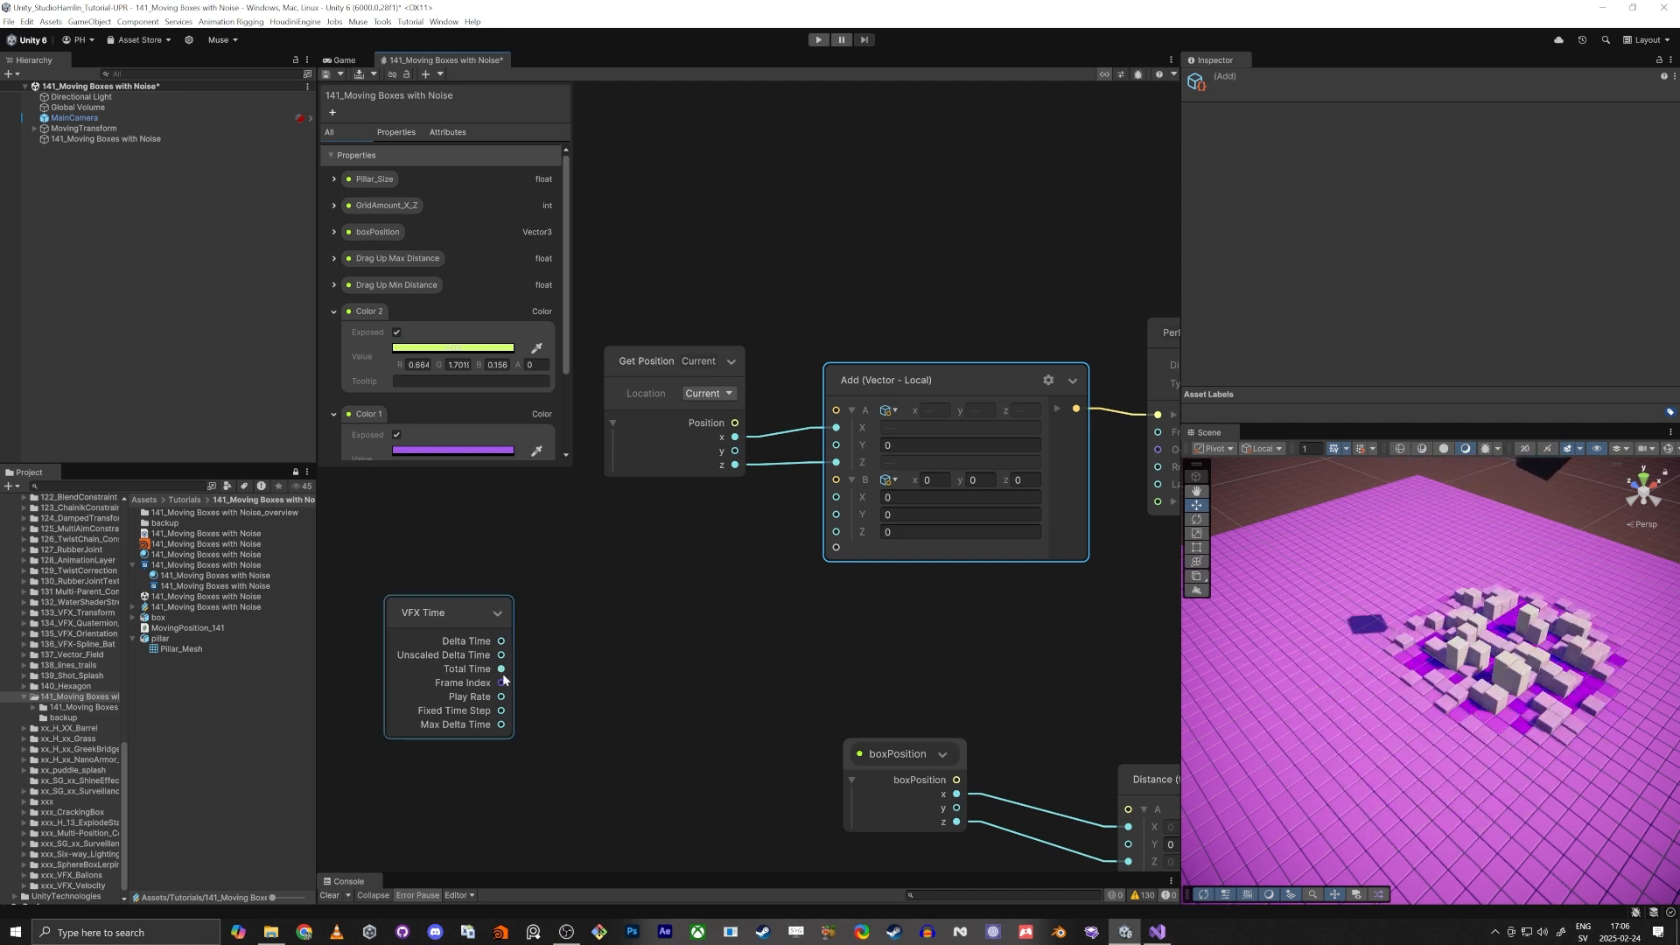
middle_drag(770, 633, 692, 645)
drag(390, 623, 524, 616)
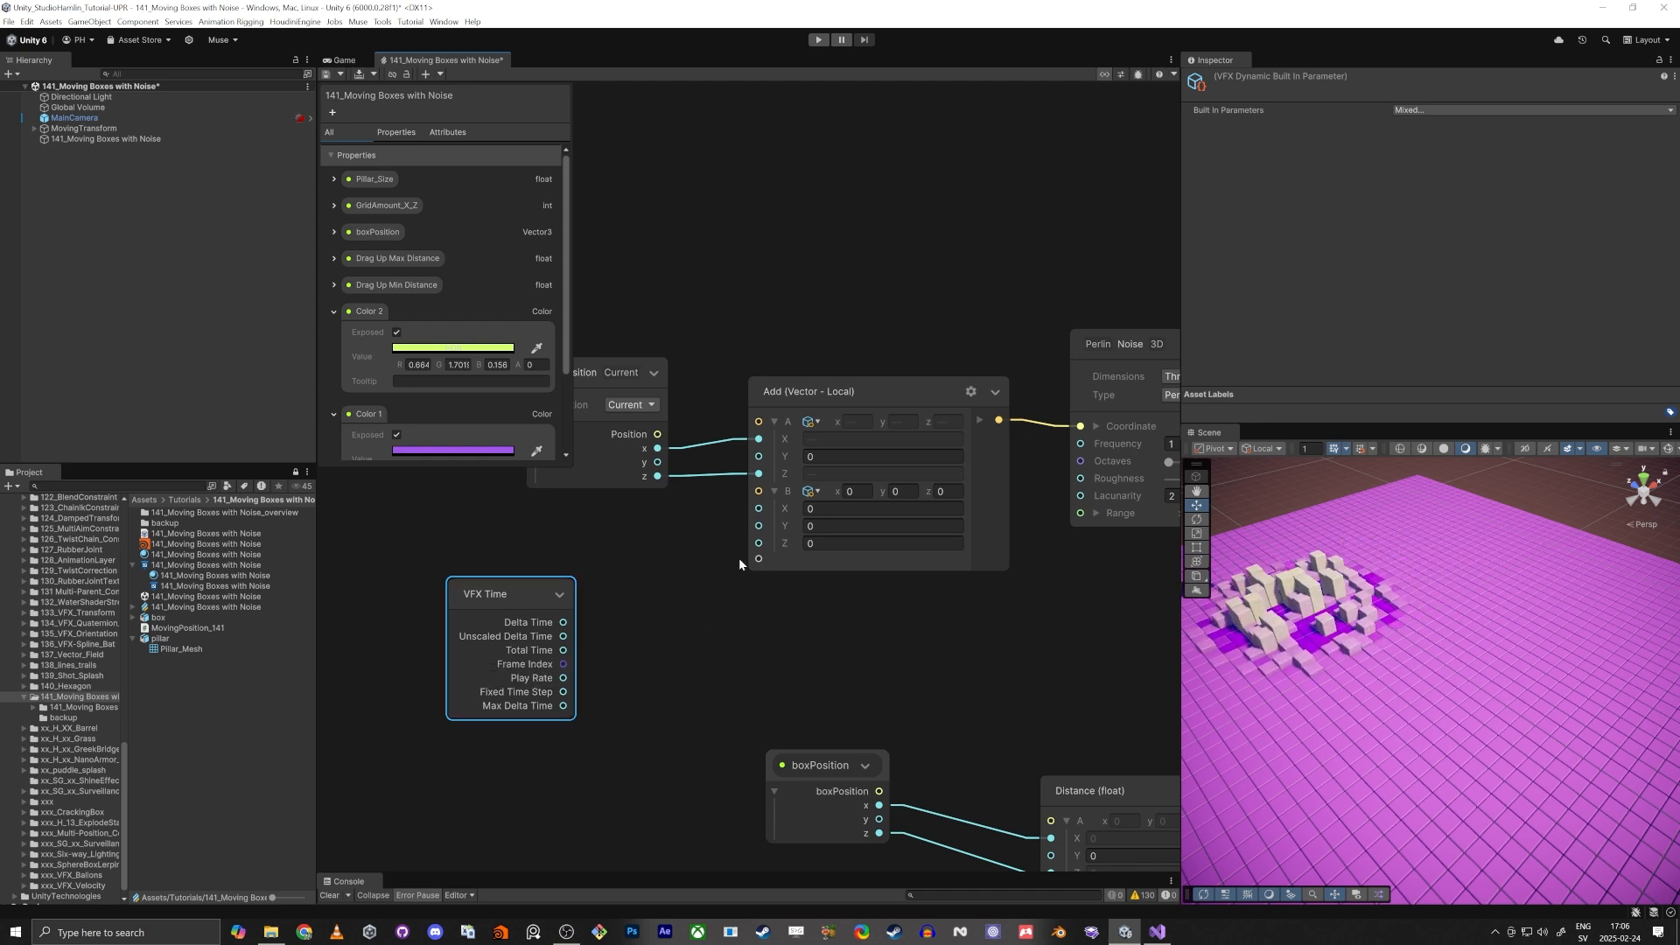
drag(759, 526, 562, 650)
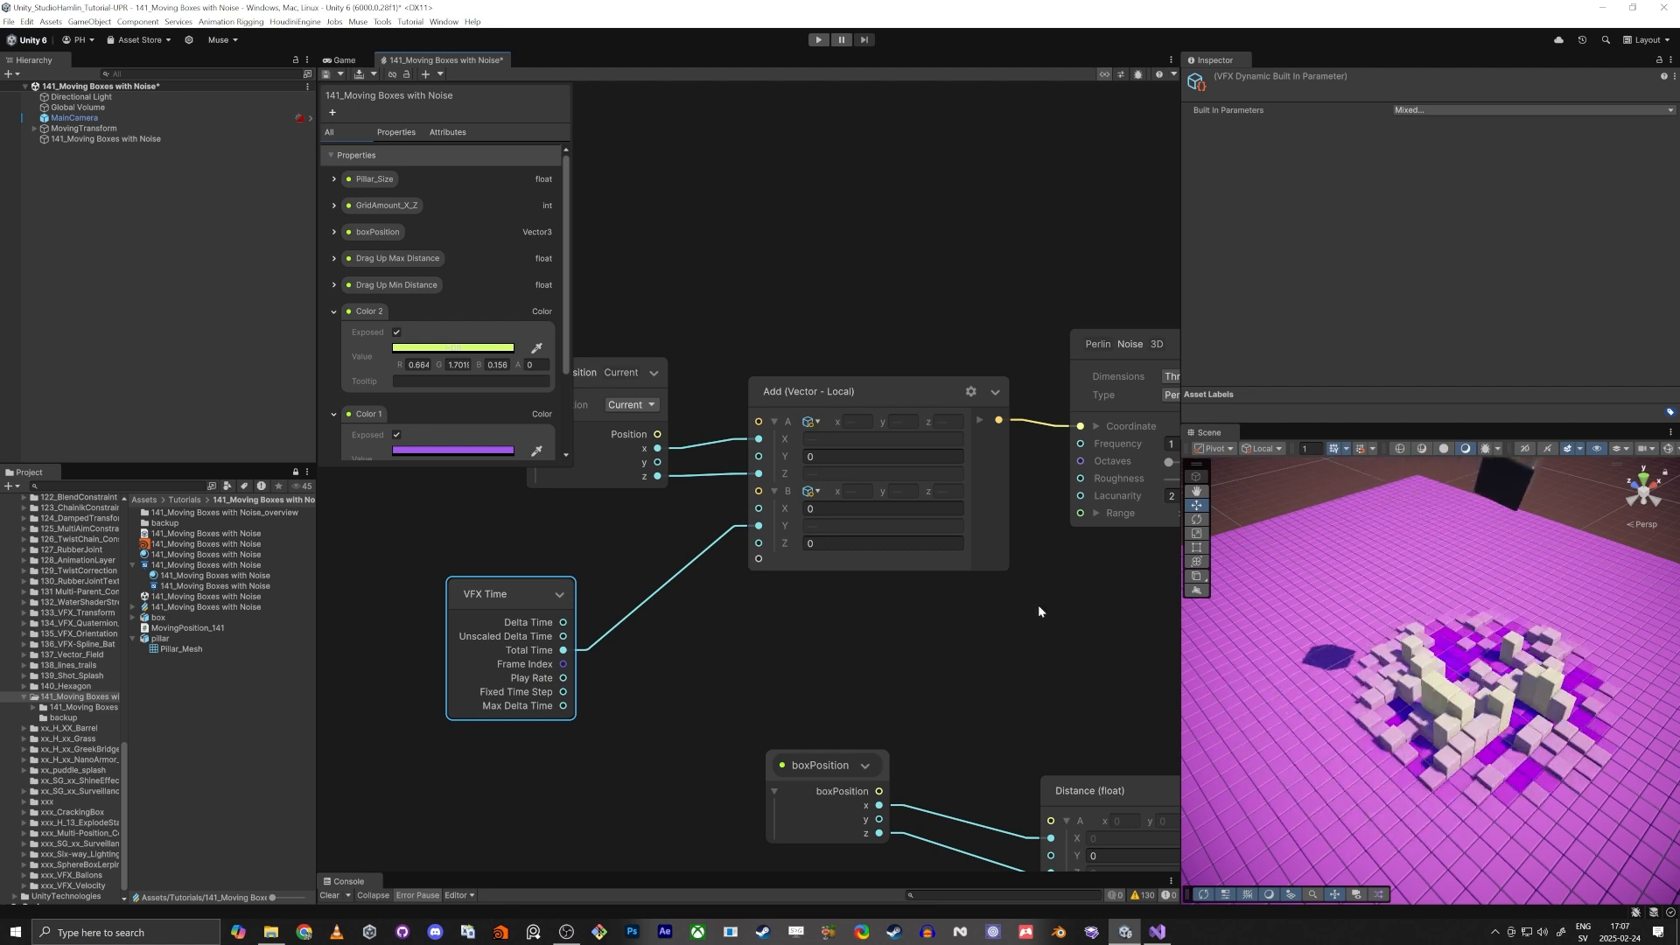
Step: Set the minimum of the Perlin Noise node's Range to 0
middle_drag(1039, 607, 615, 612)
middle_drag(863, 643, 822, 627)
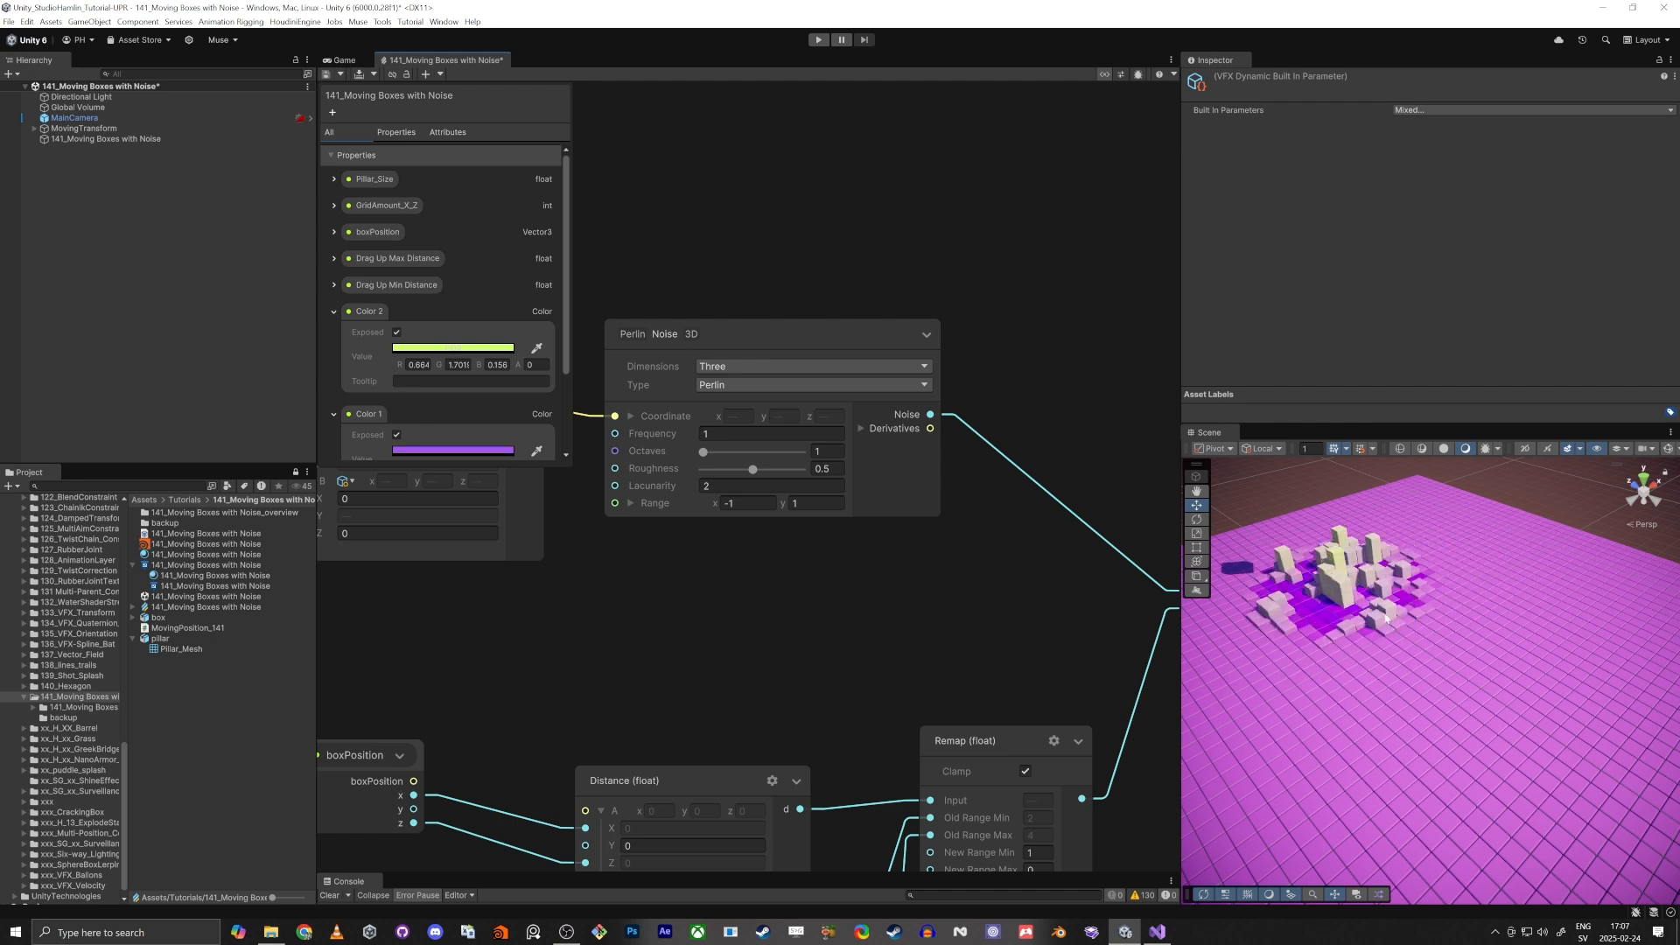
scroll(1386, 617, up, 10)
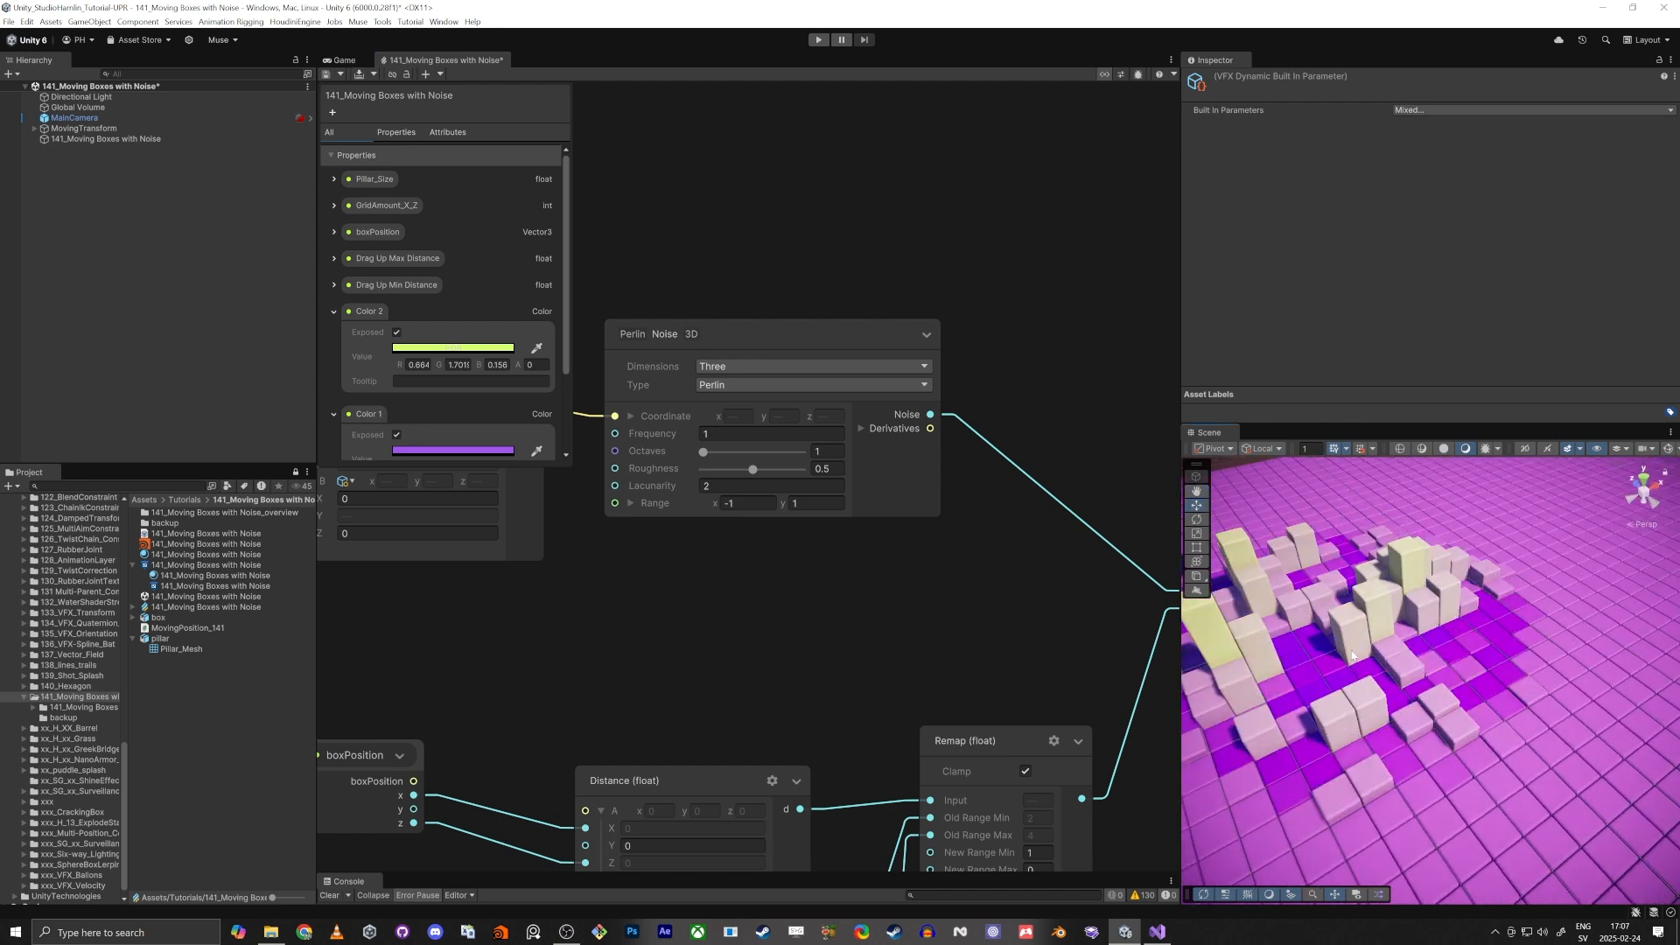
scroll(1352, 655, down, 10)
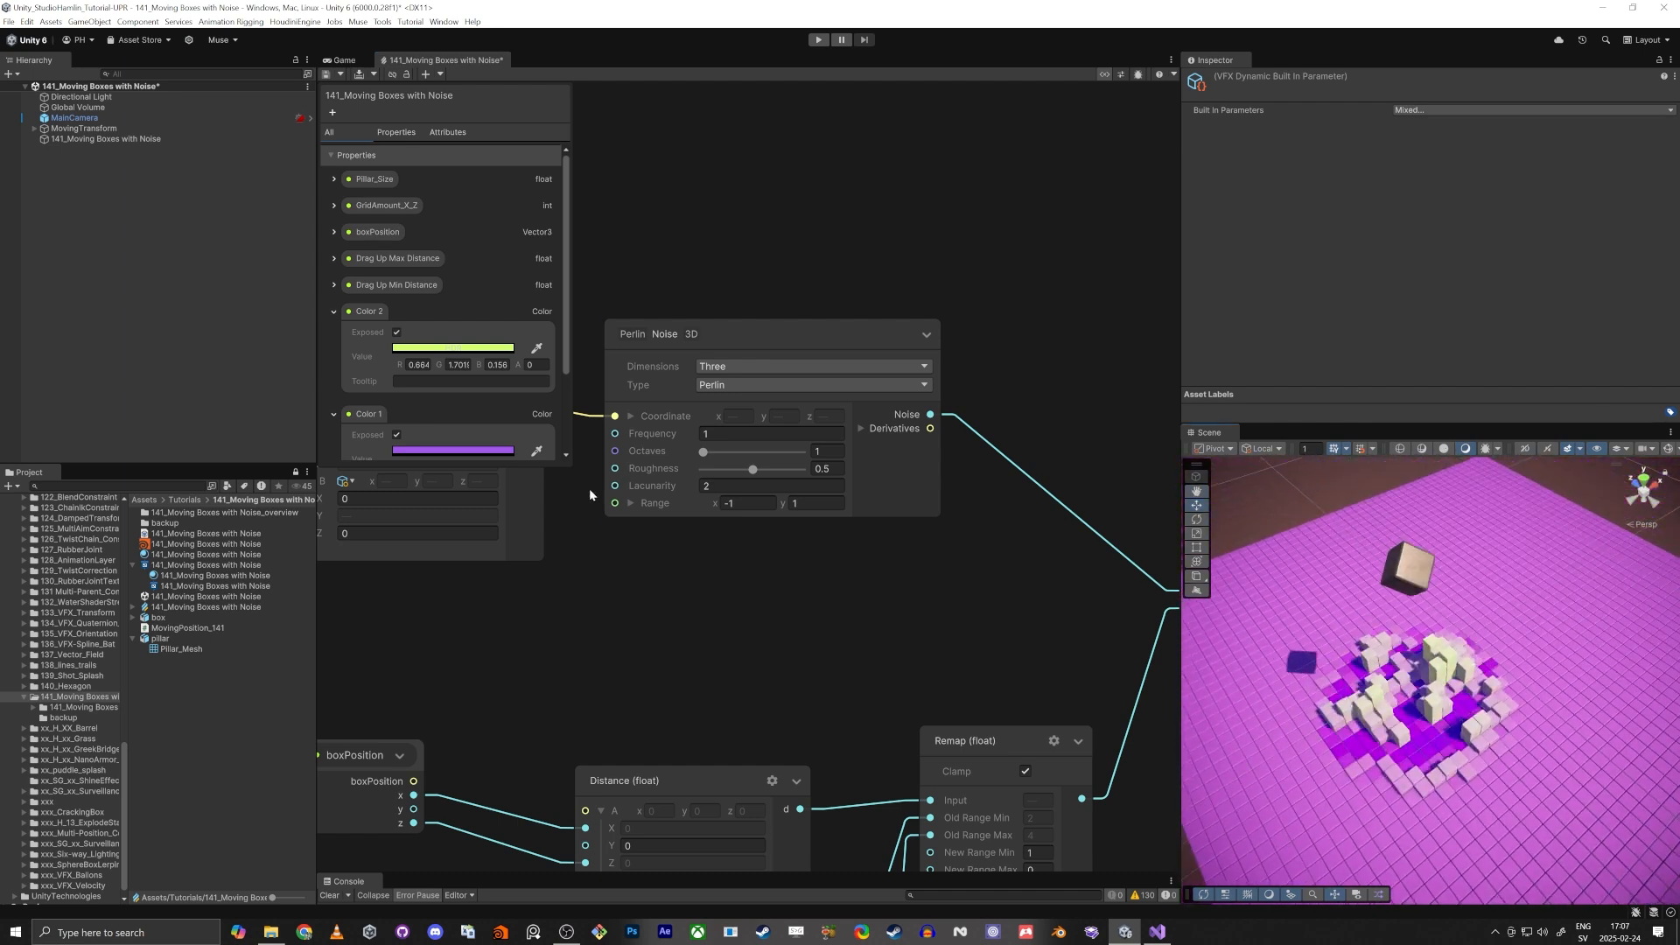
click(748, 503)
text(0)
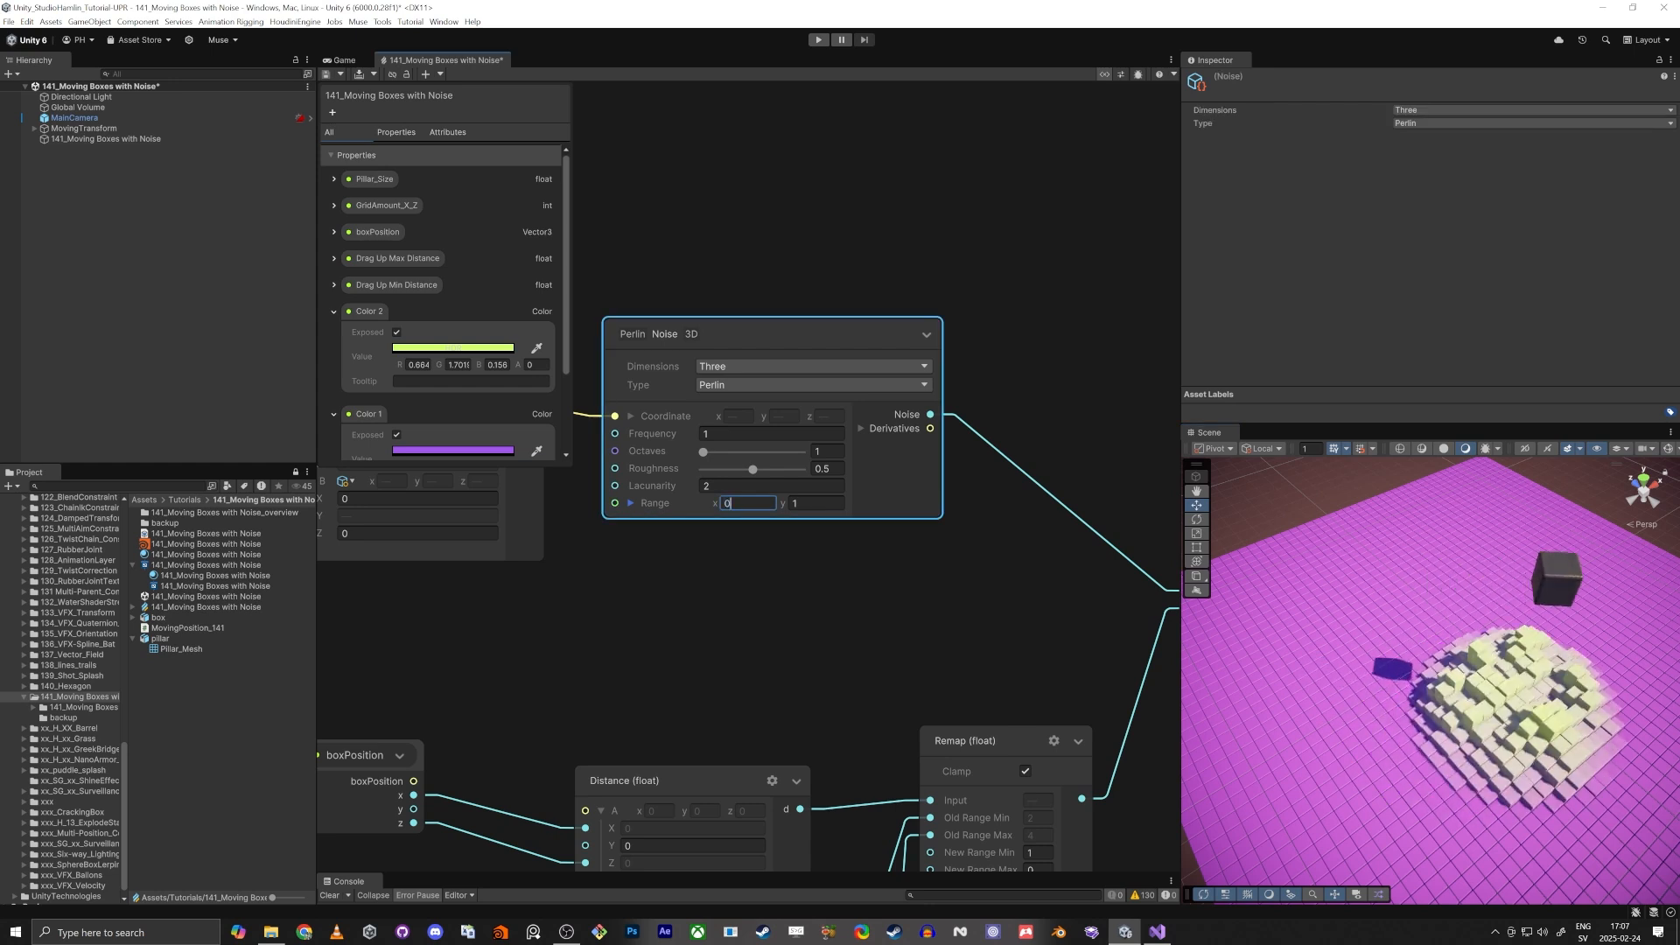
click(770, 548)
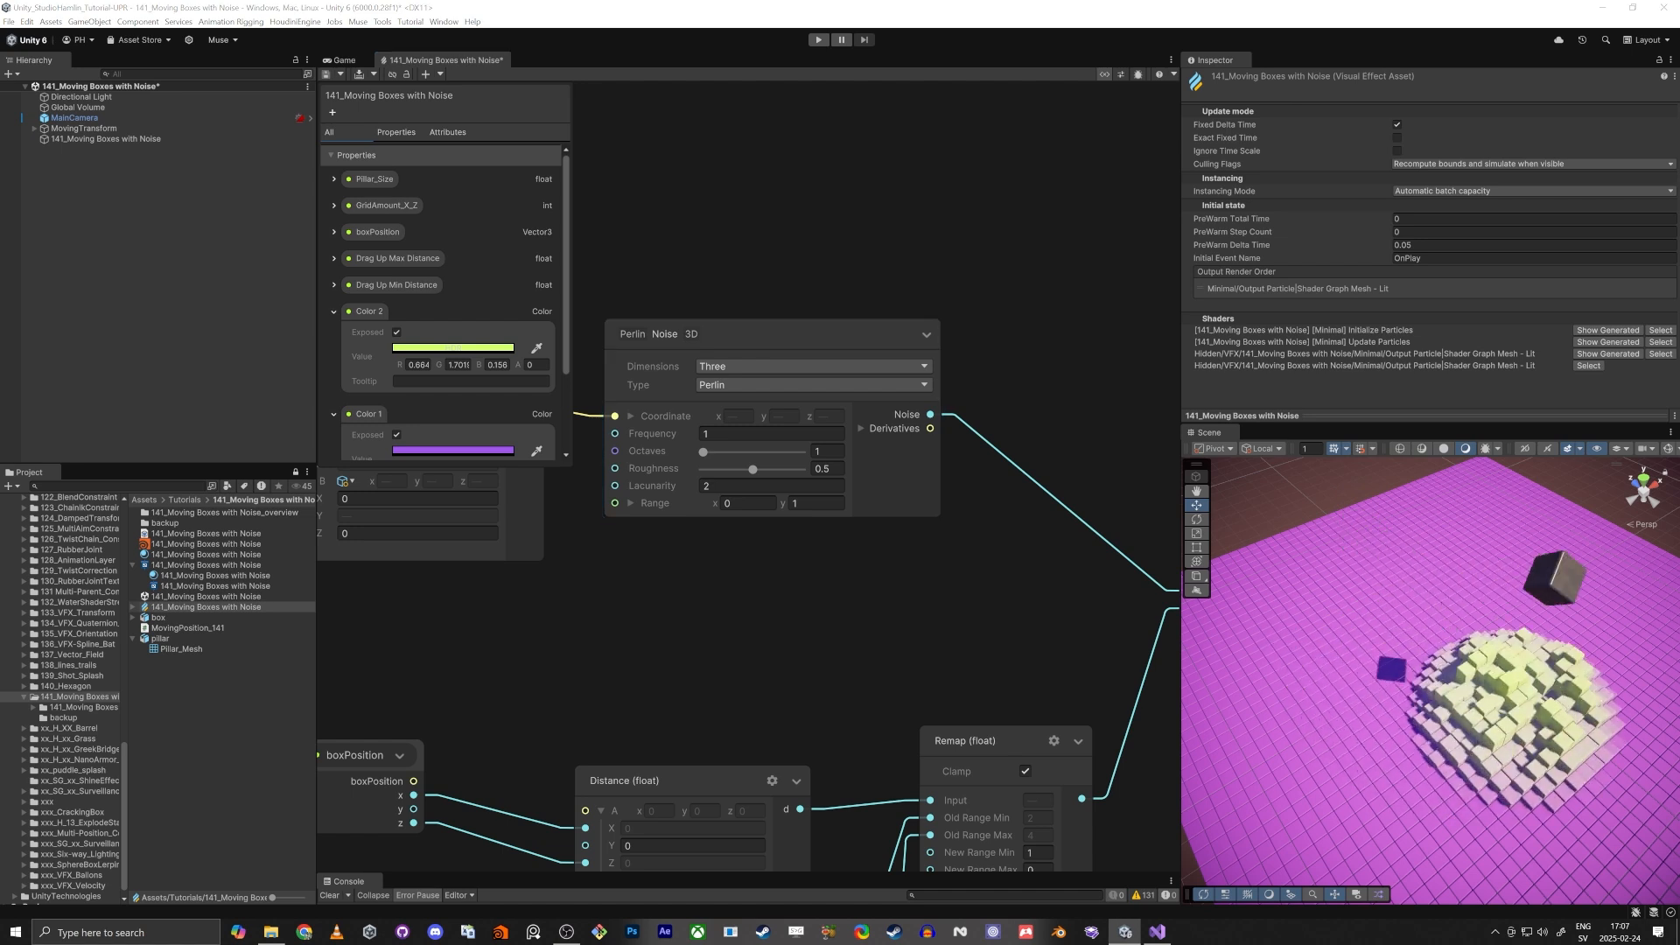
Step: Set the Perlin Noise node's Frequency to 0.65 and its Lacunarity to 1
alt+drag(1314, 711, 1405, 660)
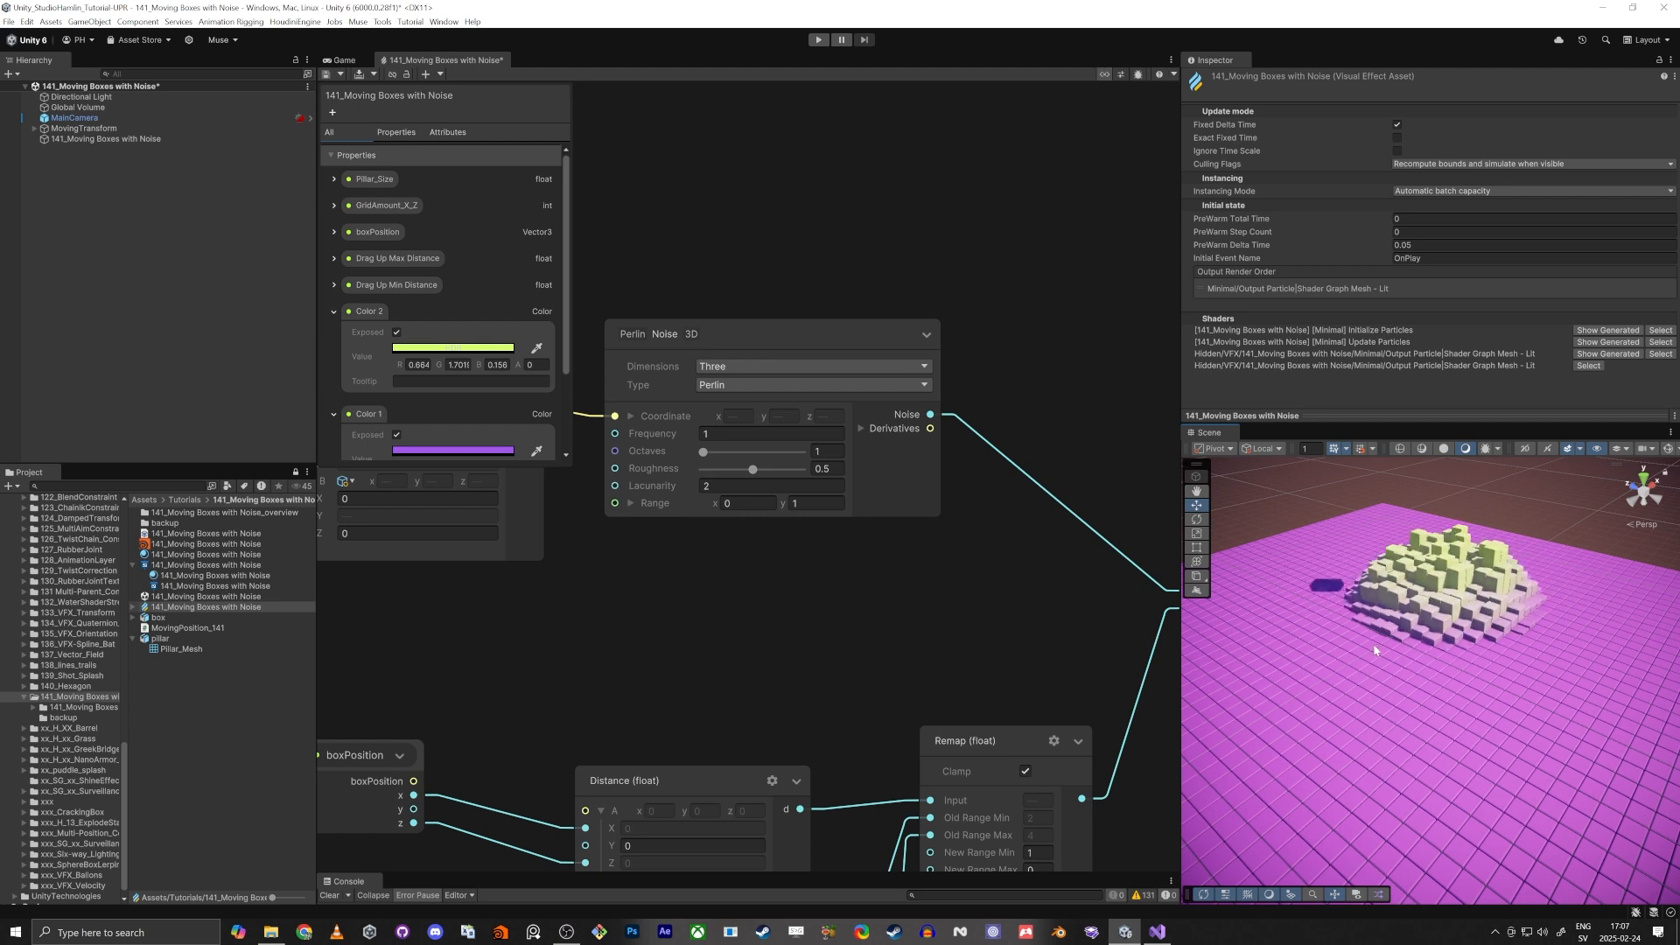
alt+drag(1435, 542, 1379, 579)
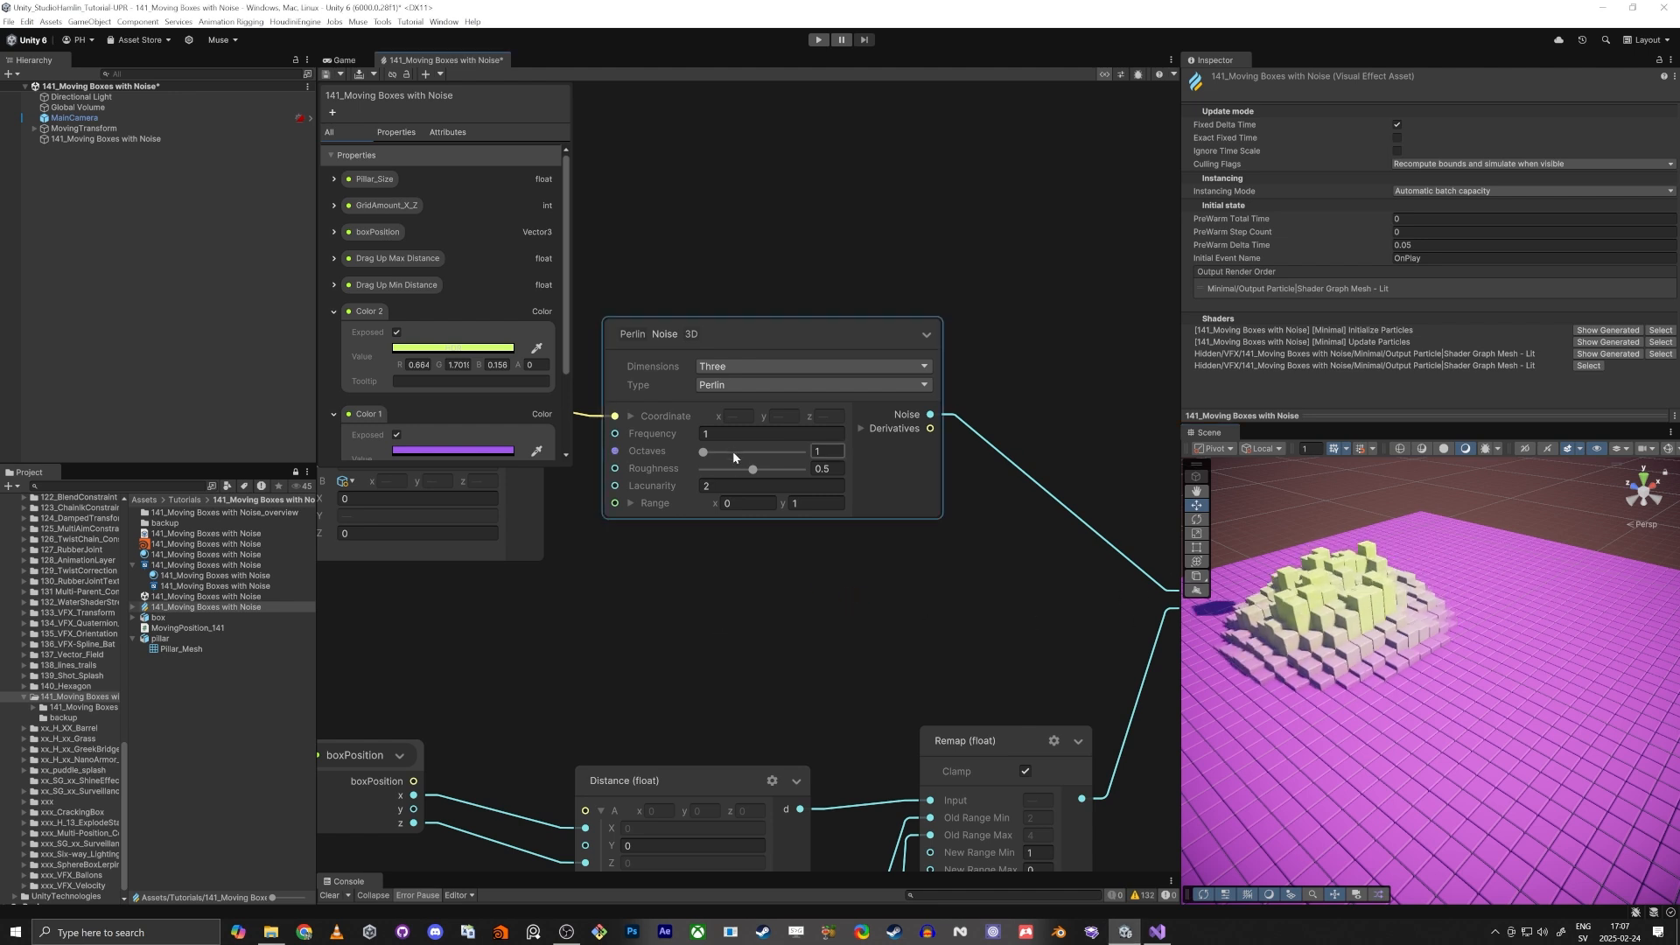
drag(674, 436, 660, 435)
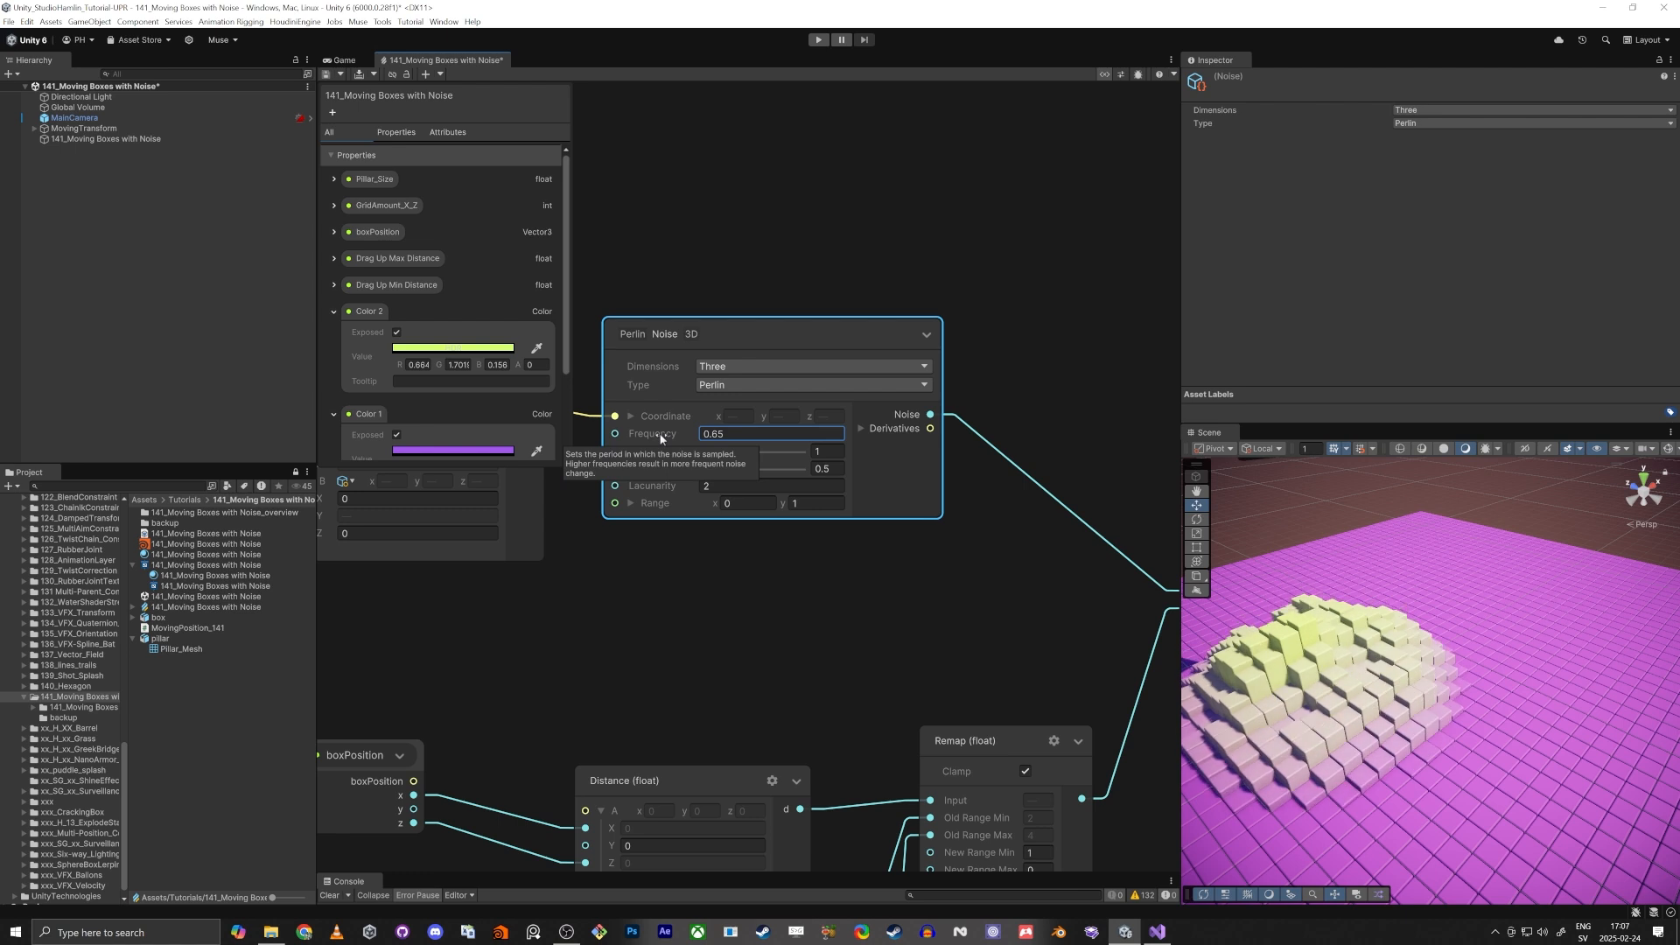
click(726, 486)
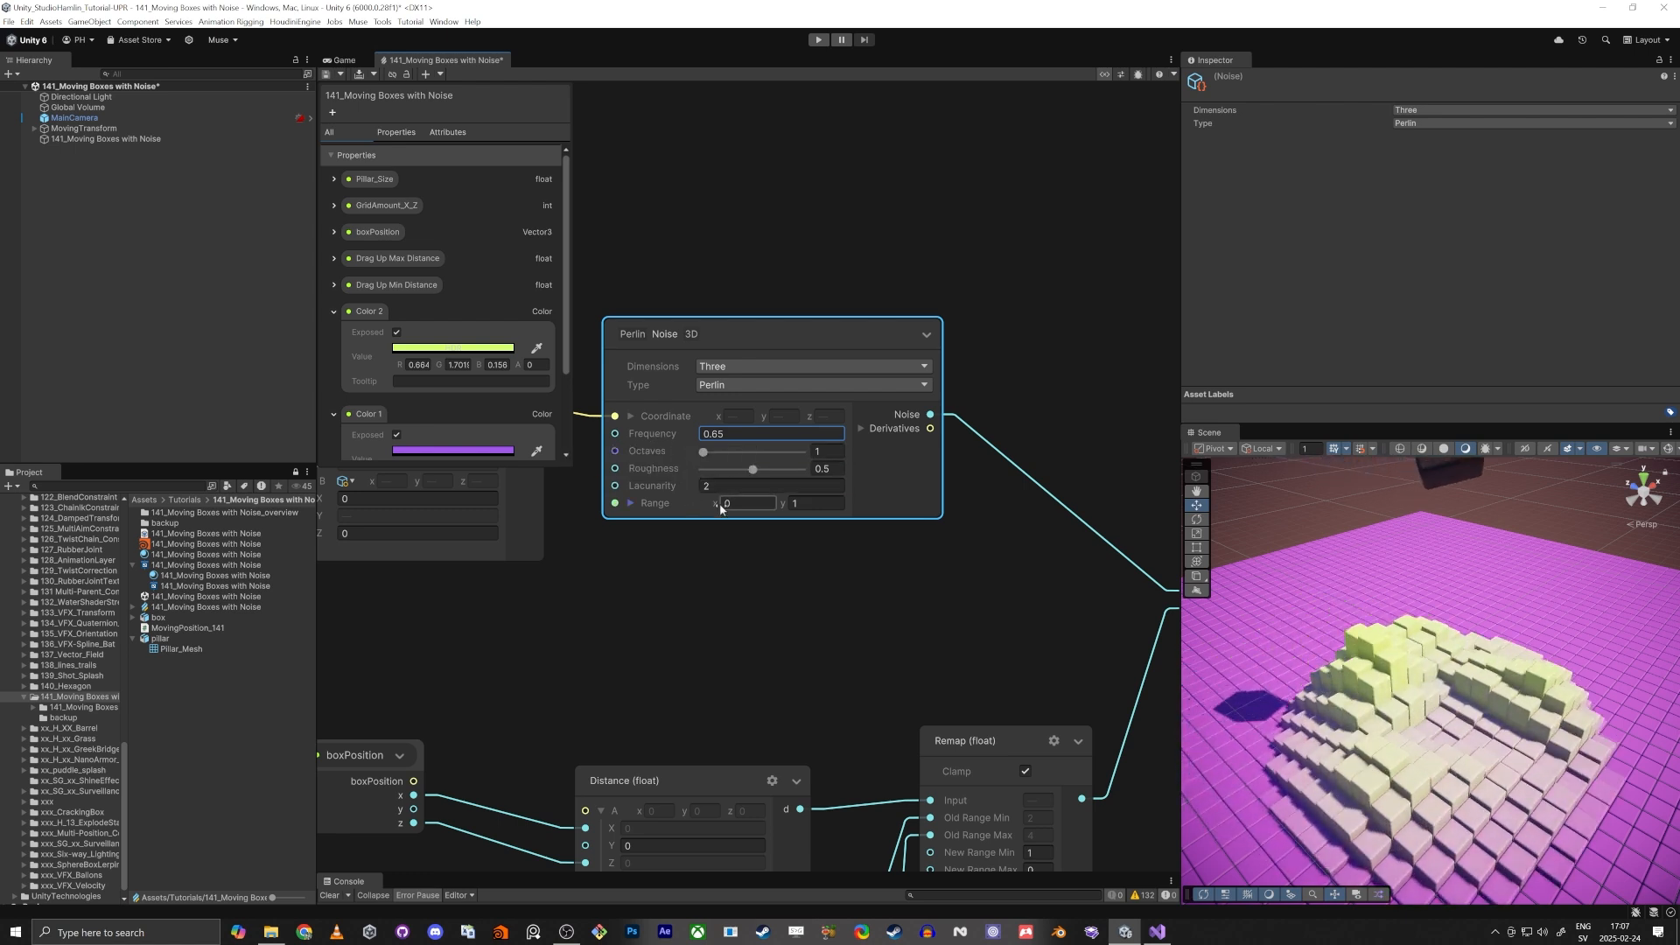
text(1)
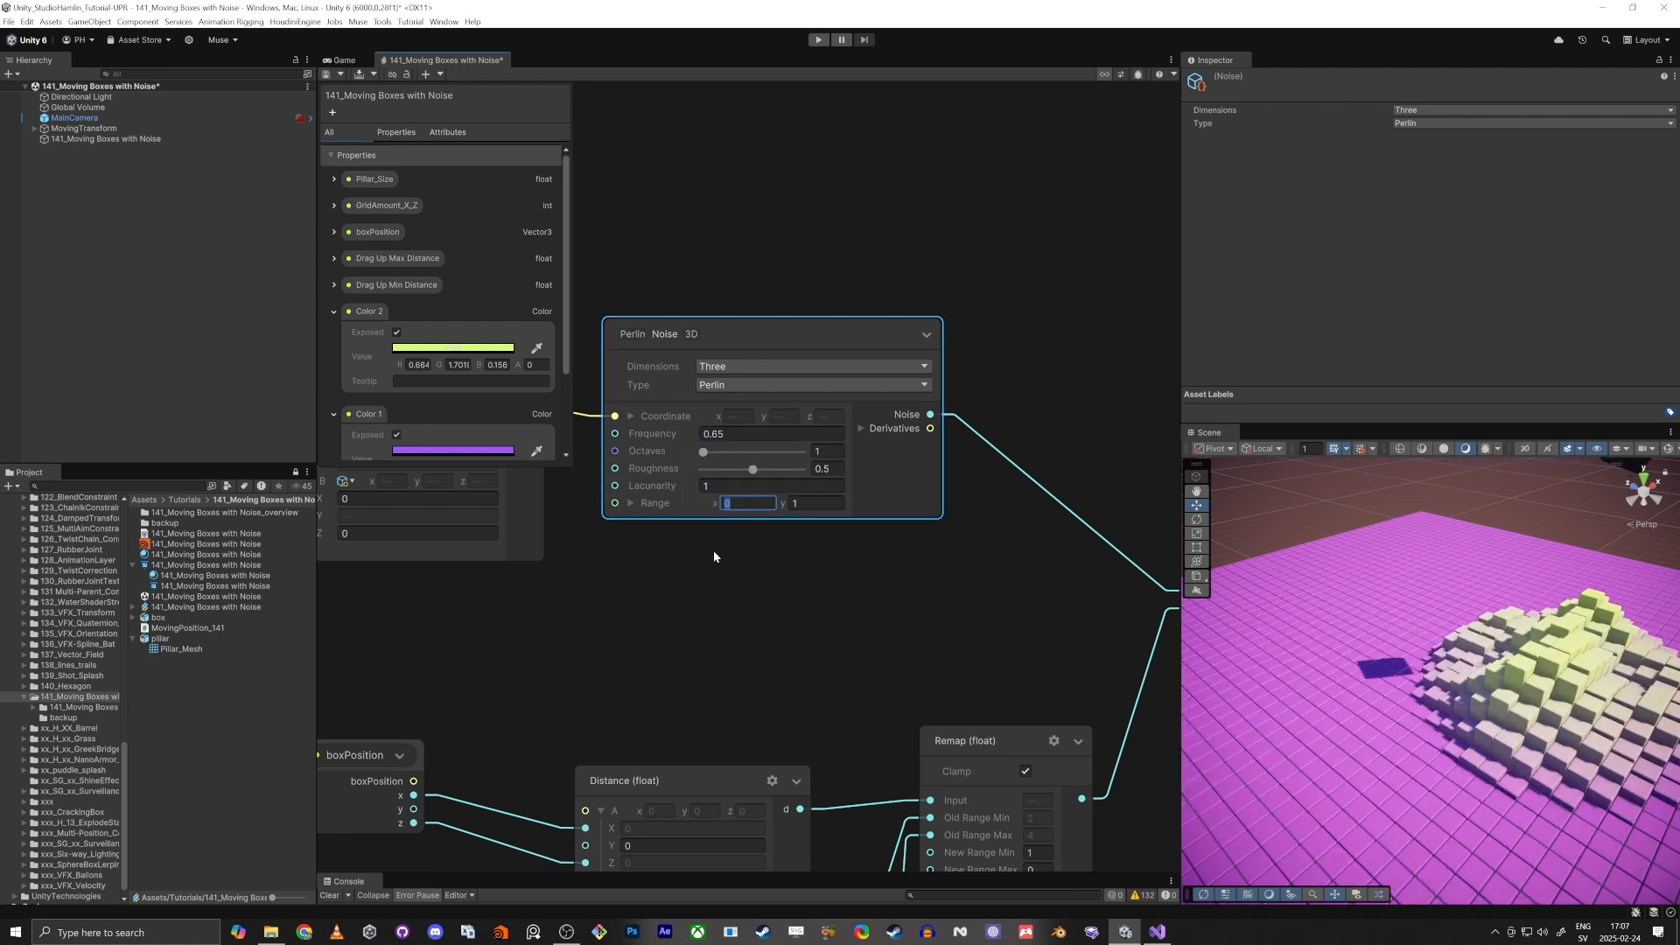
key(Tab)
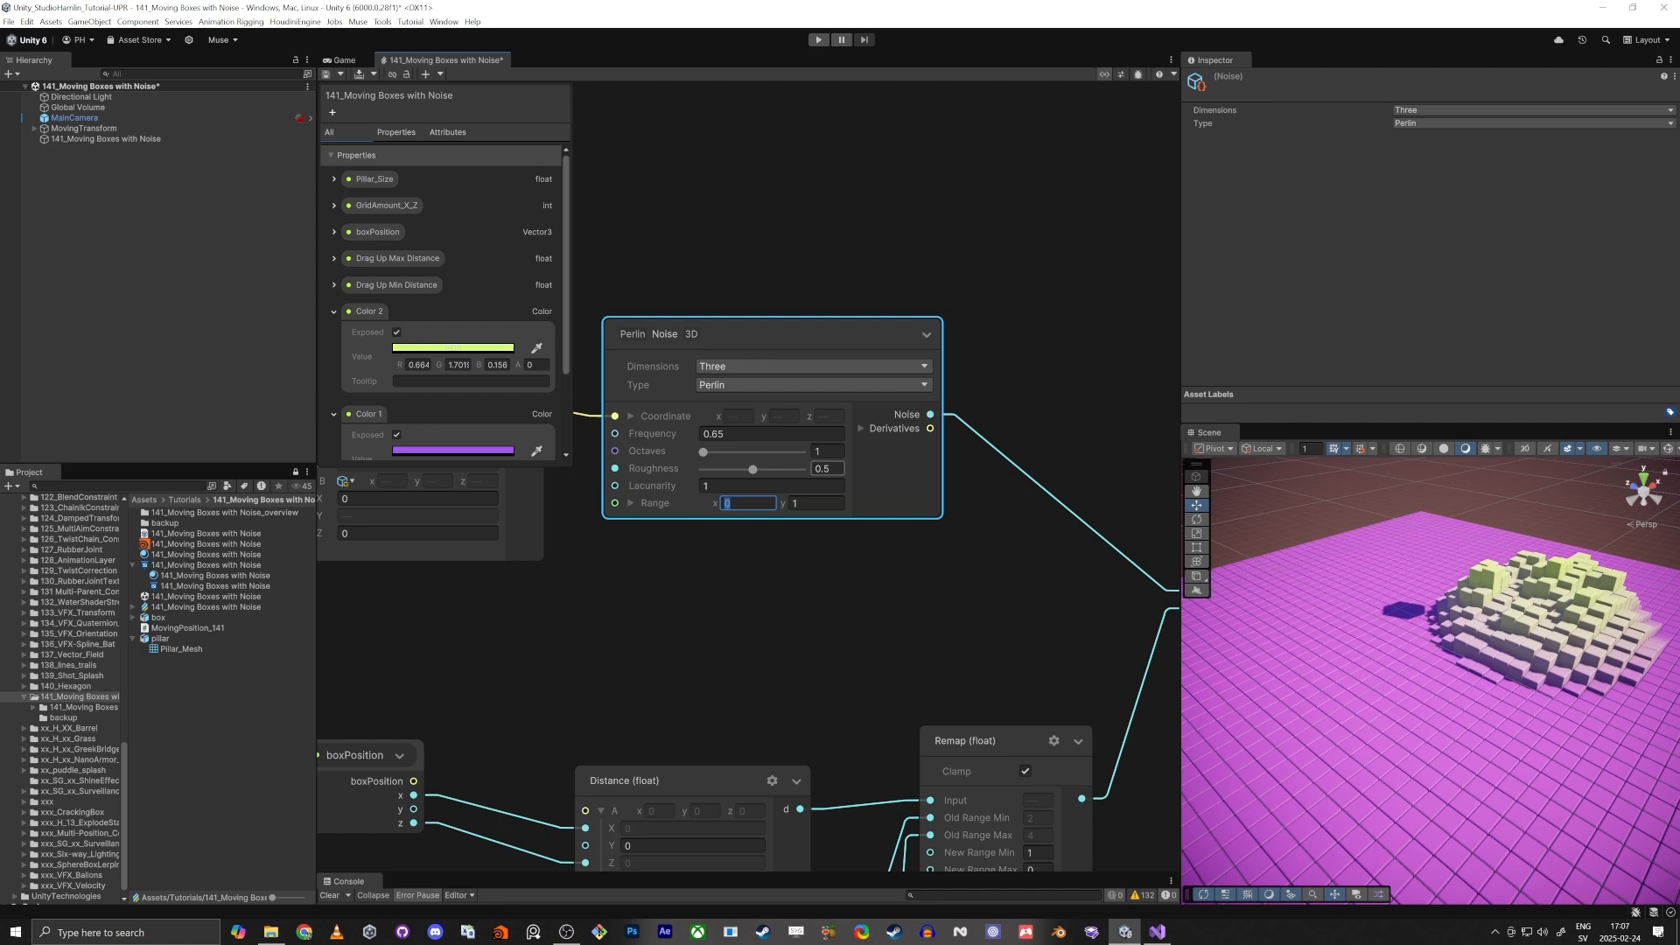
Step: Set the Perlin Noise node's Roughness to 1
drag(752, 469, 805, 468)
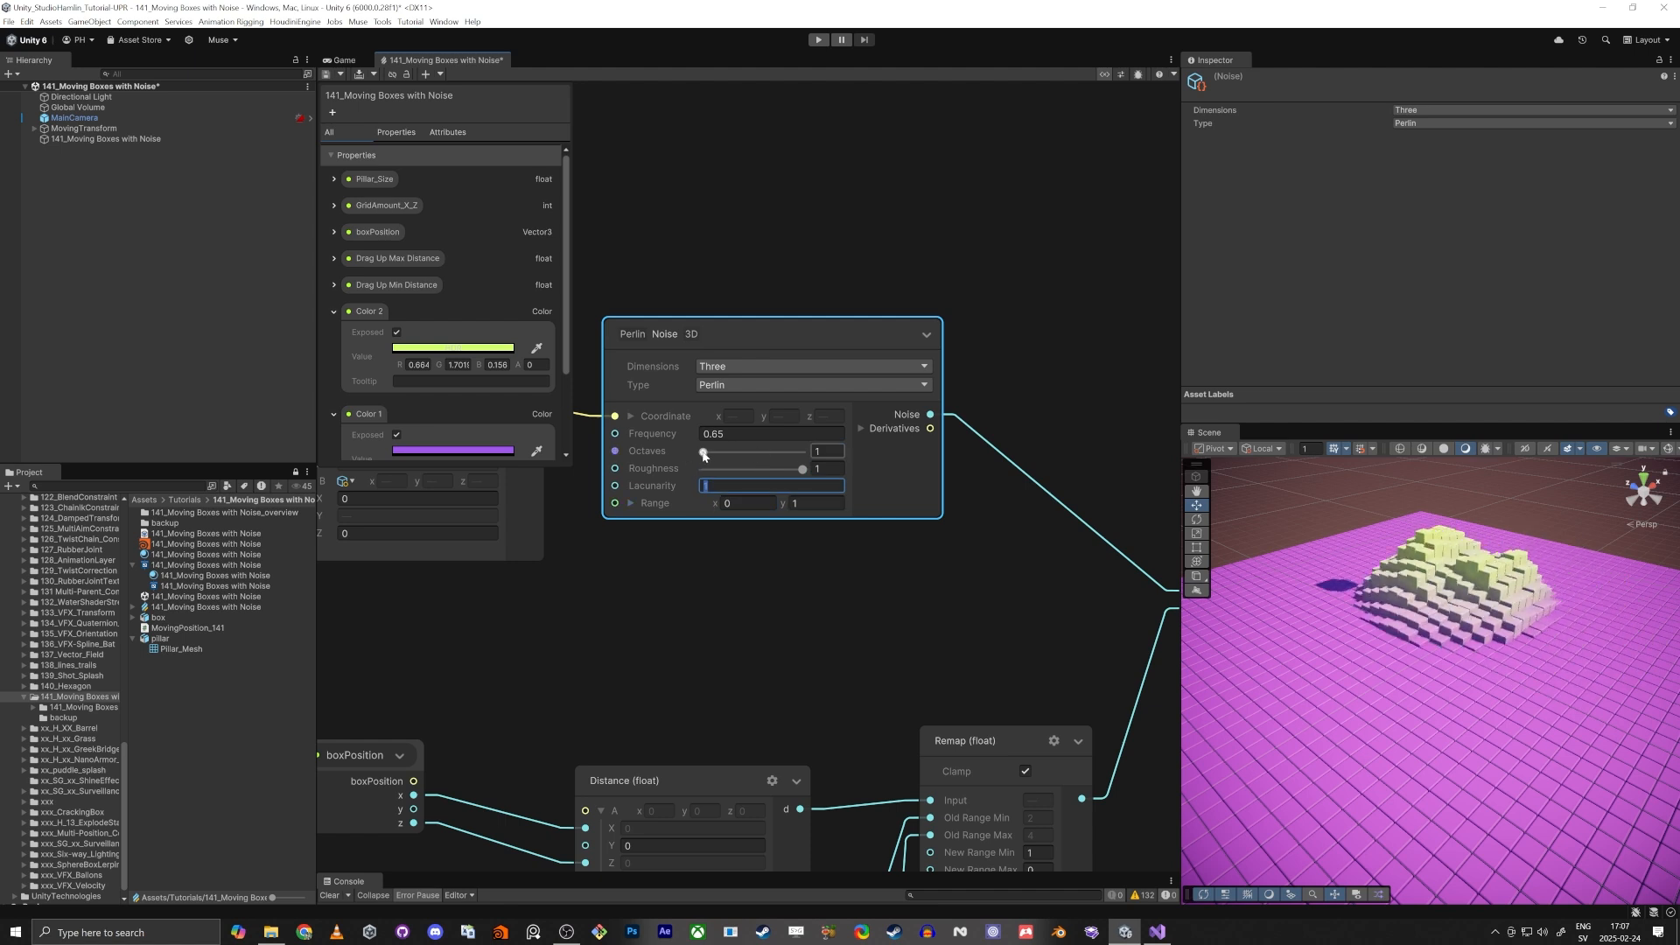
drag(802, 470, 853, 475)
mouse_move(658, 487)
mouse_down()
mouse_move(781, 494)
mouse_move(660, 488)
mouse_move(751, 447)
mouse_move(653, 454)
mouse_up()
key(ctrl+z)
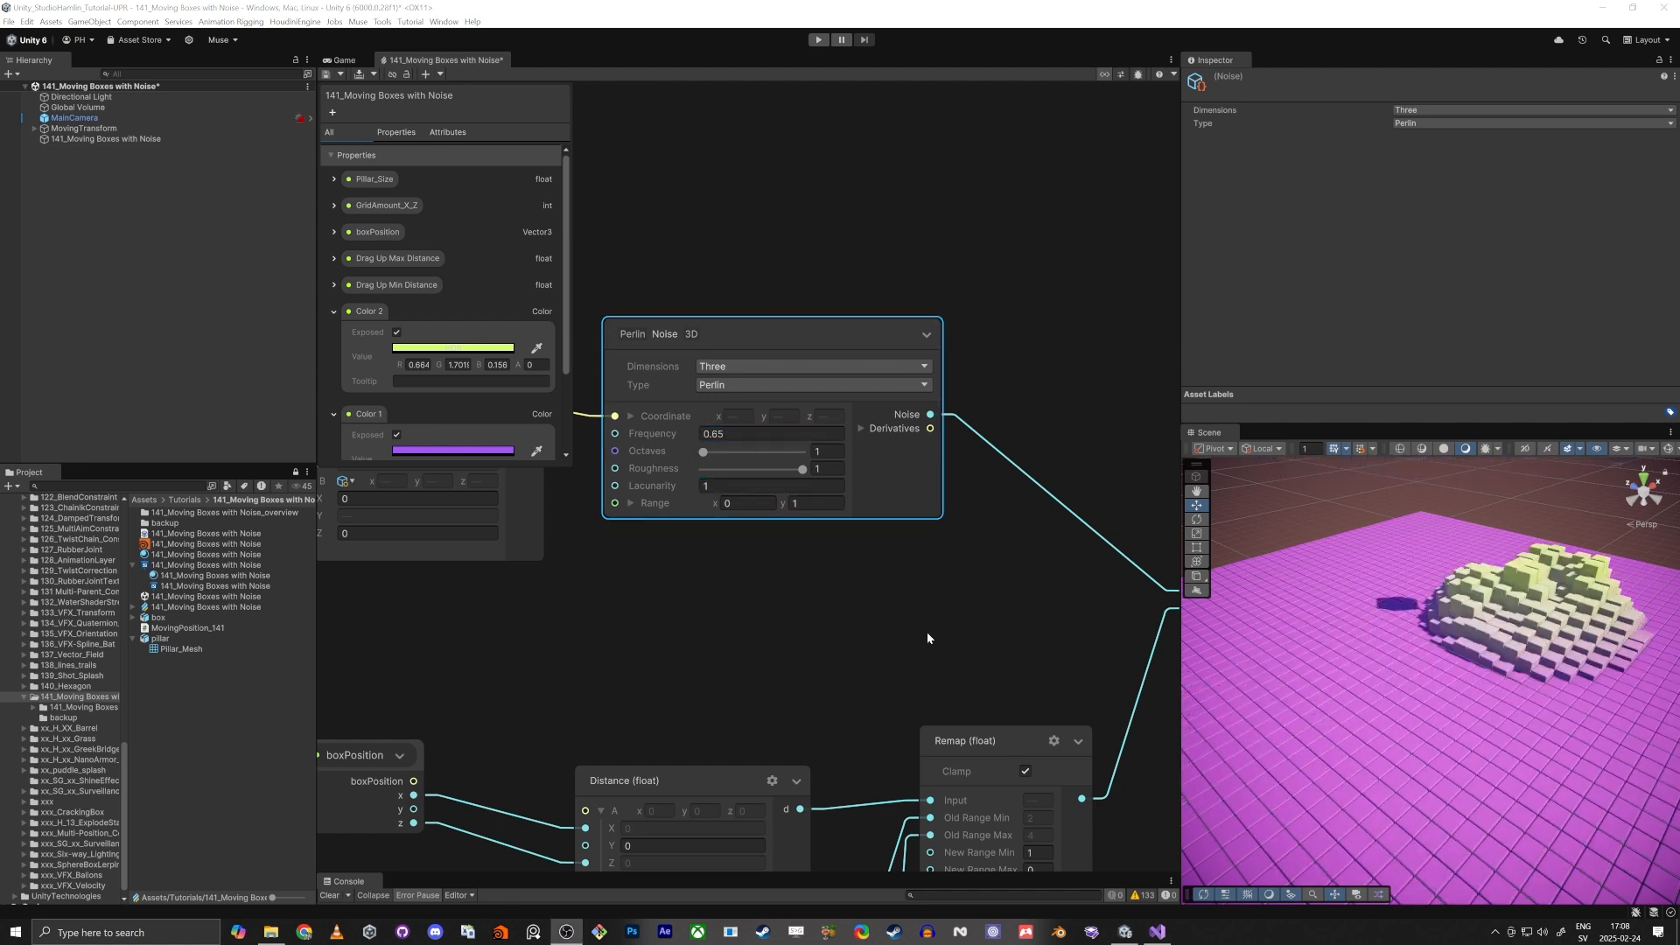
click(800, 606)
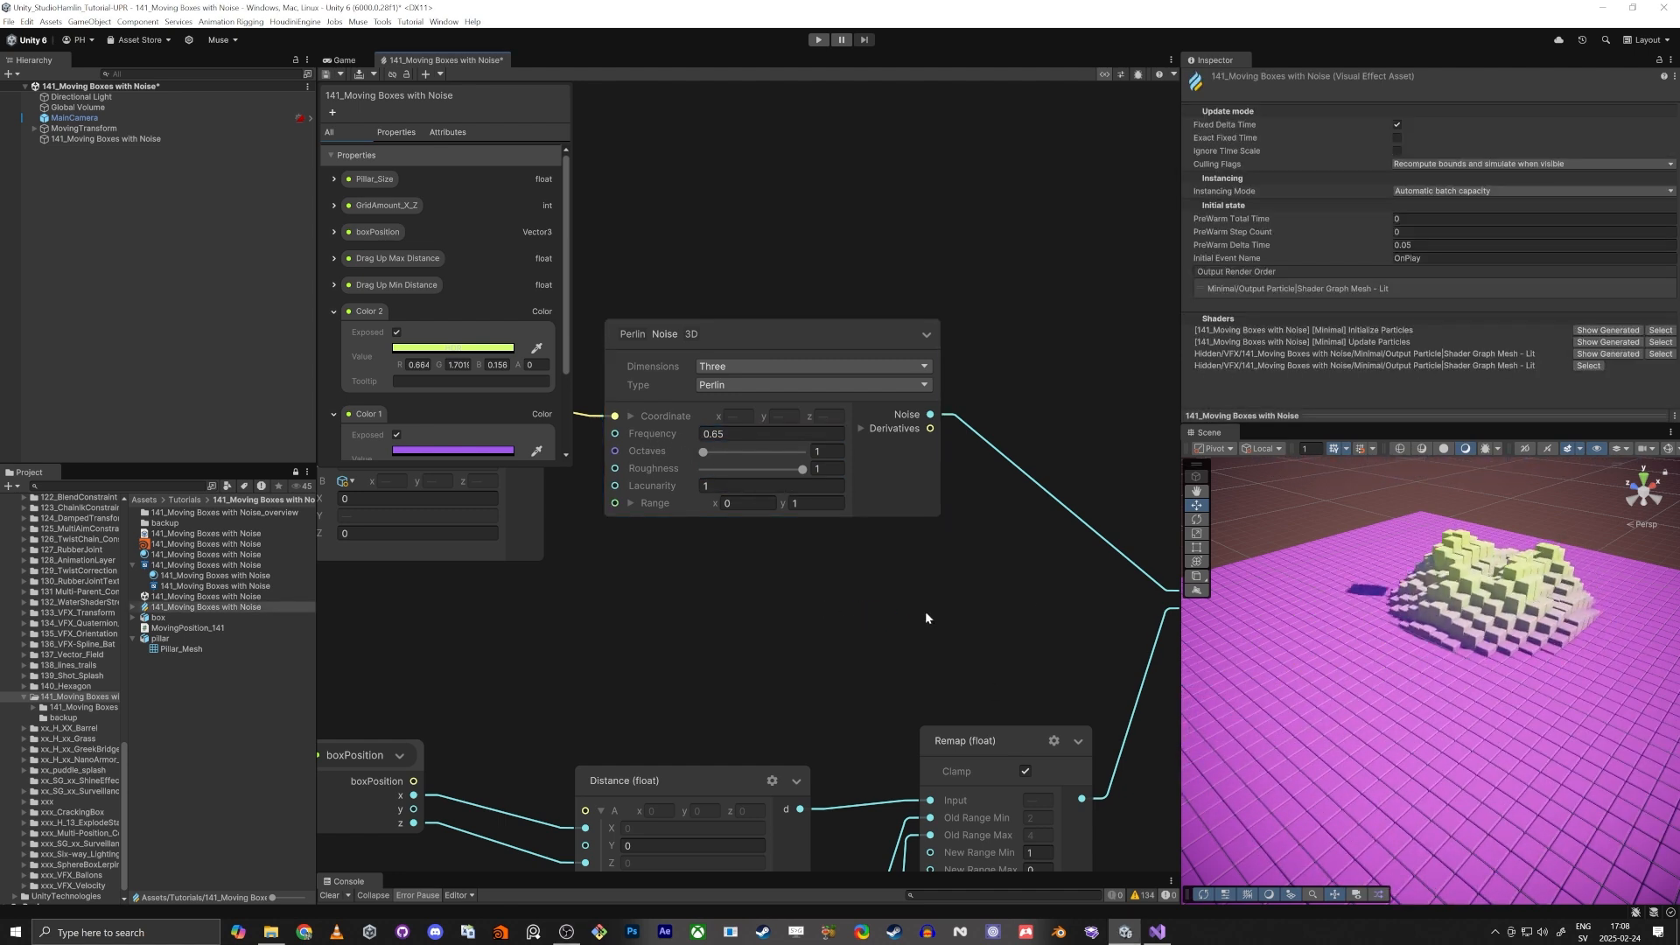
Step: Move the Remap node fed by the Multiply output away from the Get Position node, closer to the Multiply node
key(w)
right_drag(1336, 702, 1215, 744)
middle_drag(989, 654, 726, 535)
scroll(823, 342, down, 1)
key(w)
right_drag(1336, 755, 1381, 775)
middle_drag(1039, 668, 843, 784)
scroll(887, 447, down, 3)
middle_drag(911, 453, 814, 525)
middle_drag(892, 462, 748, 437)
scroll(751, 436, down, 1)
middle_drag(912, 371, 819, 406)
drag(952, 378, 754, 406)
scroll(766, 420, up, 4)
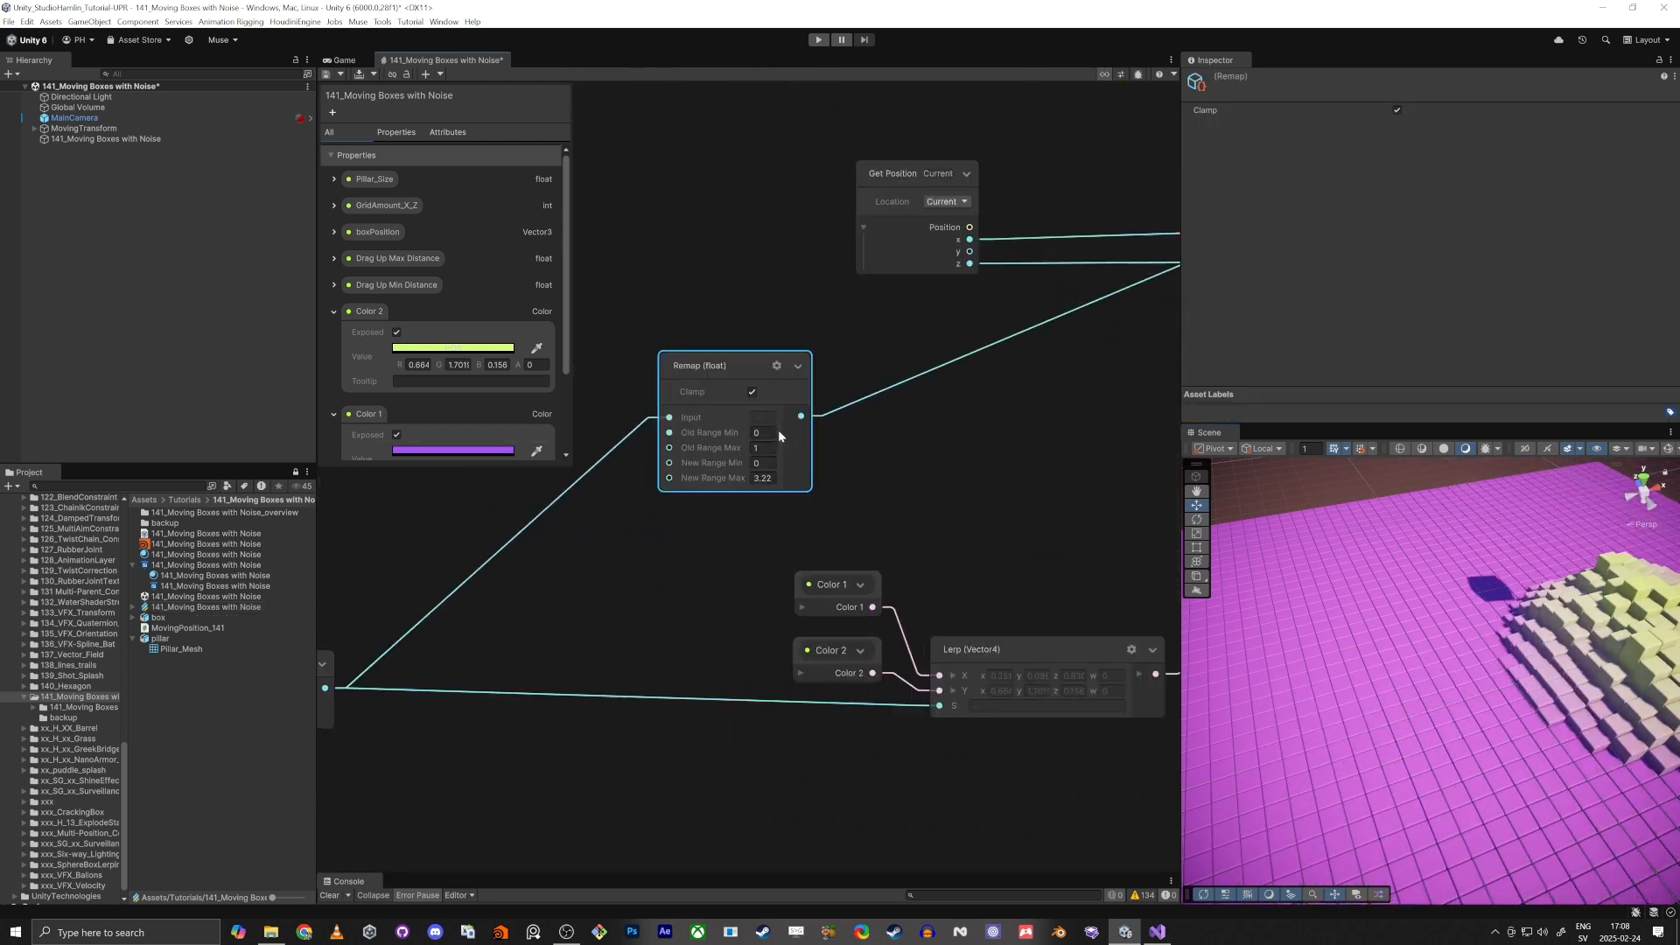
Step: Set Old Range Min to 0.51 and Old Range Max to 0.92 on the Remap node fed by the Multiply output
scroll(738, 445, down, 2)
middle_drag(574, 555, 679, 523)
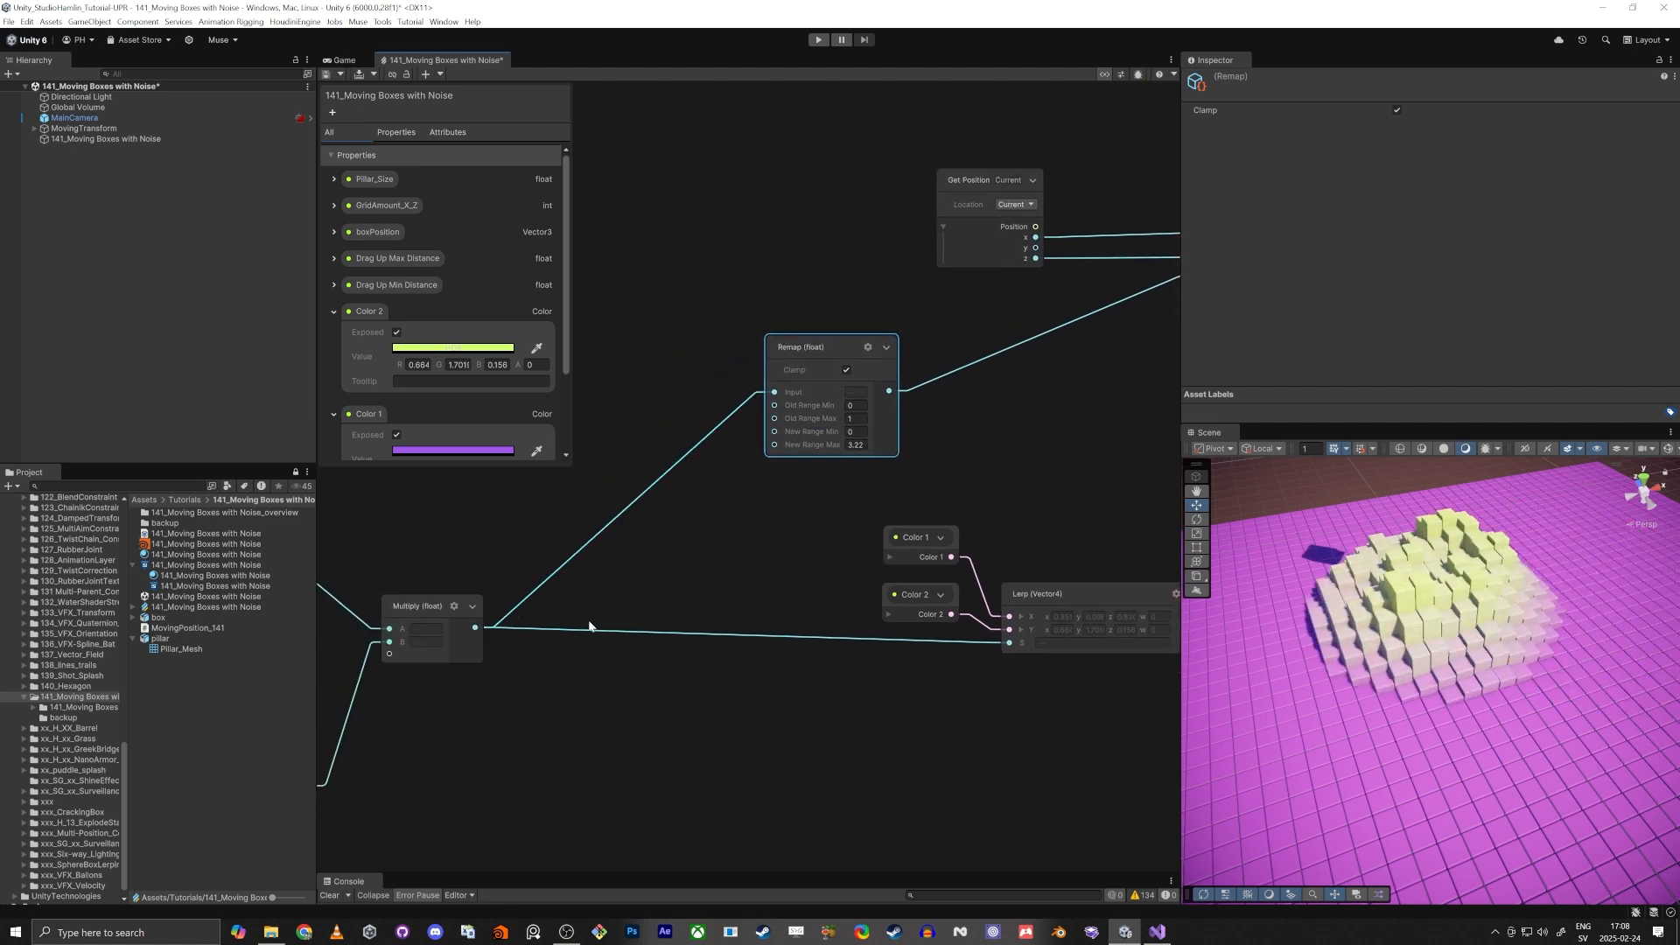
middle_drag(589, 627, 983, 581)
scroll(829, 588, down, 2)
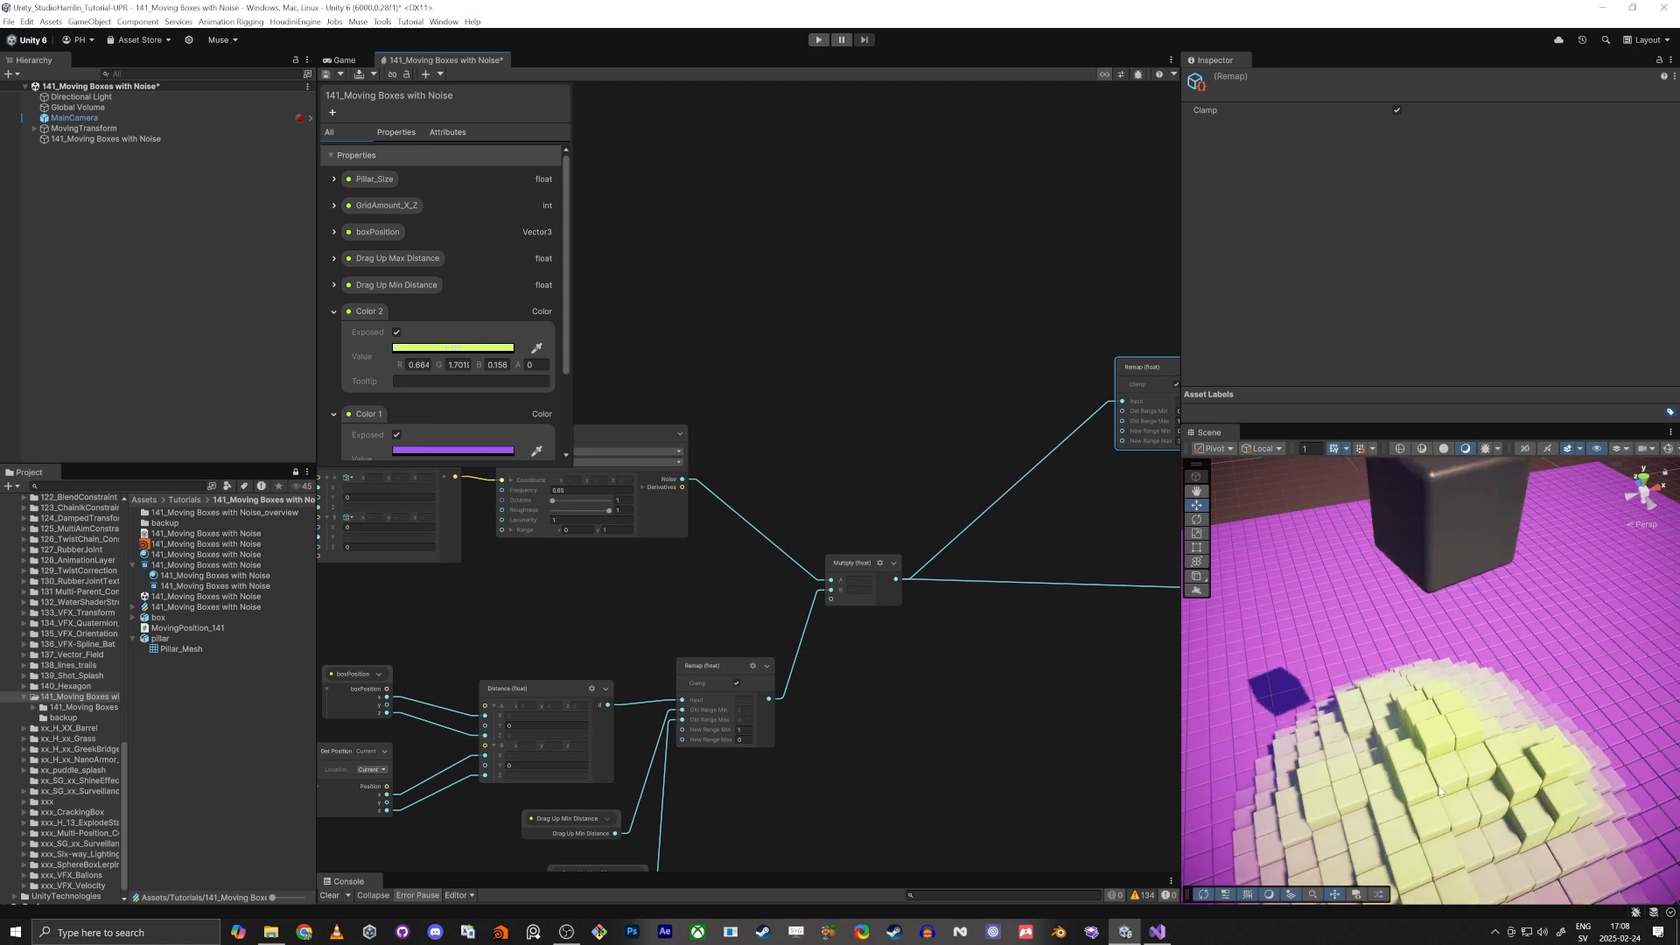
middle_drag(990, 472, 668, 439)
scroll(888, 391, up, 4)
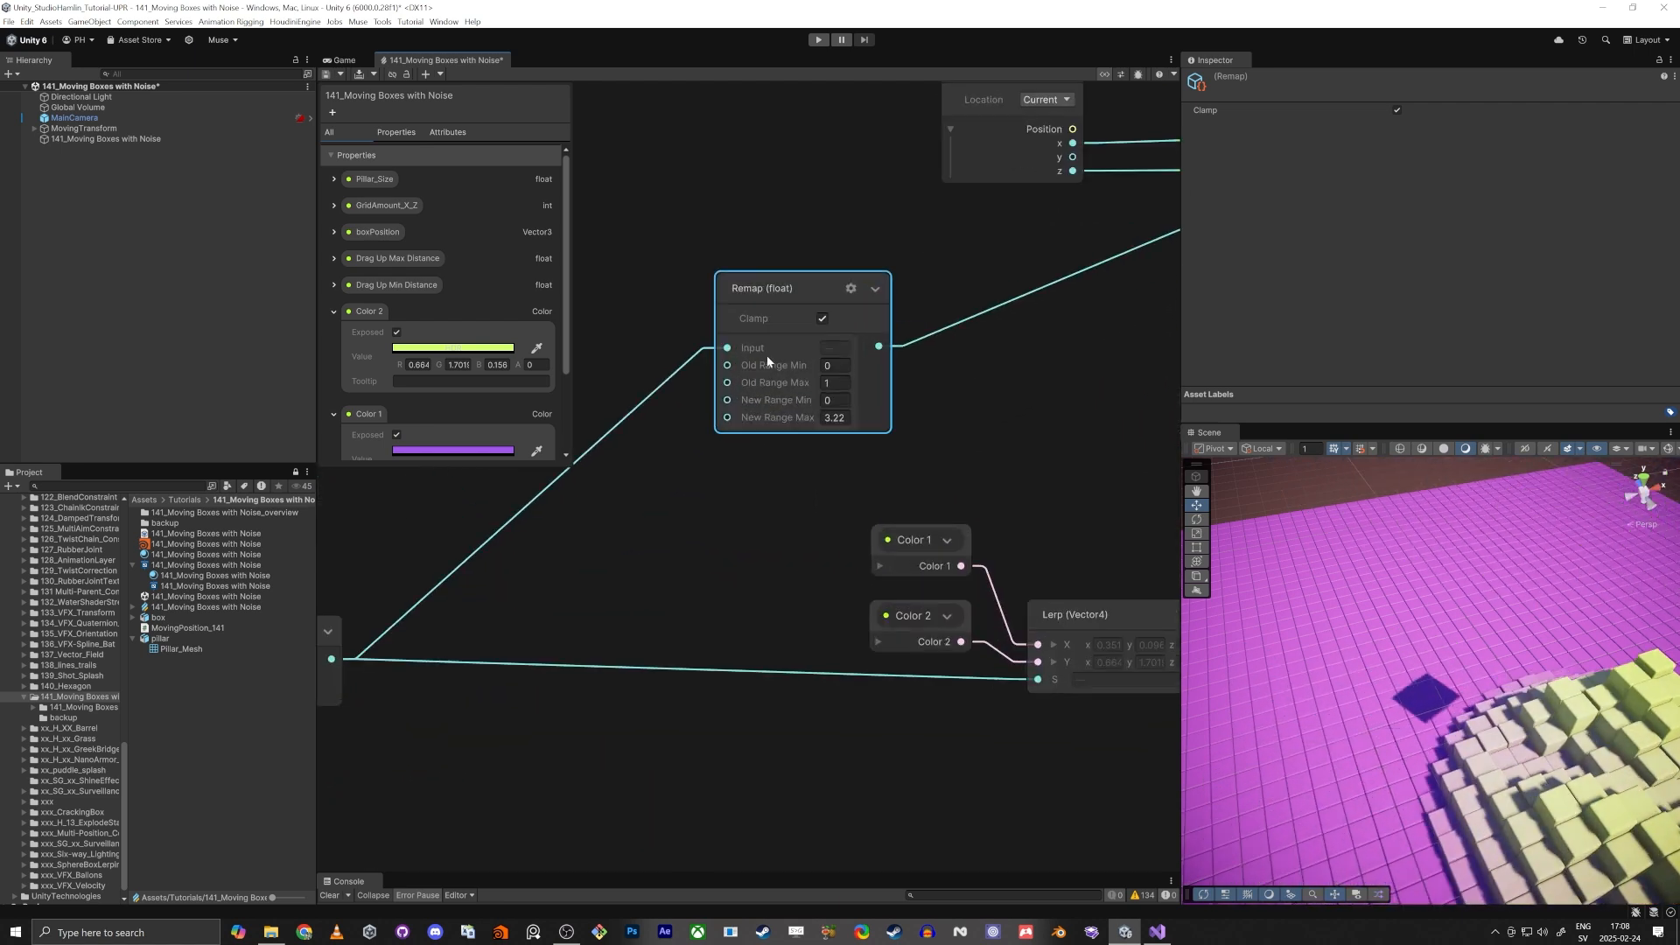
alt+drag(1422, 657, 1516, 581)
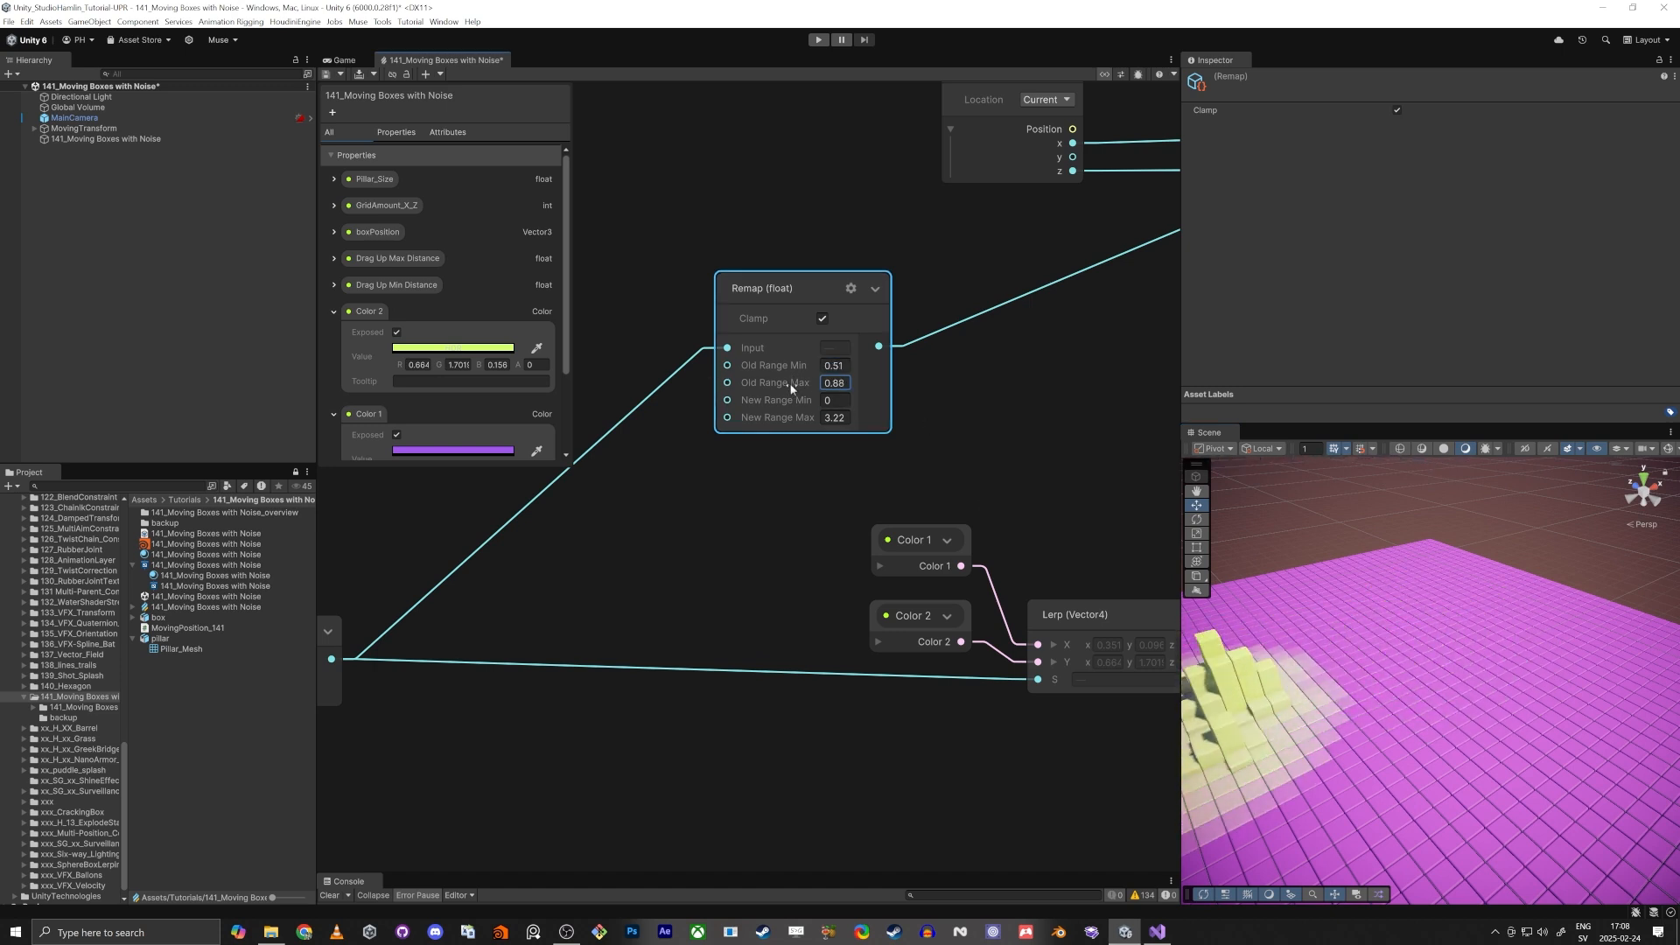
drag(790, 388, 793, 389)
alt+drag(1344, 653, 1456, 686)
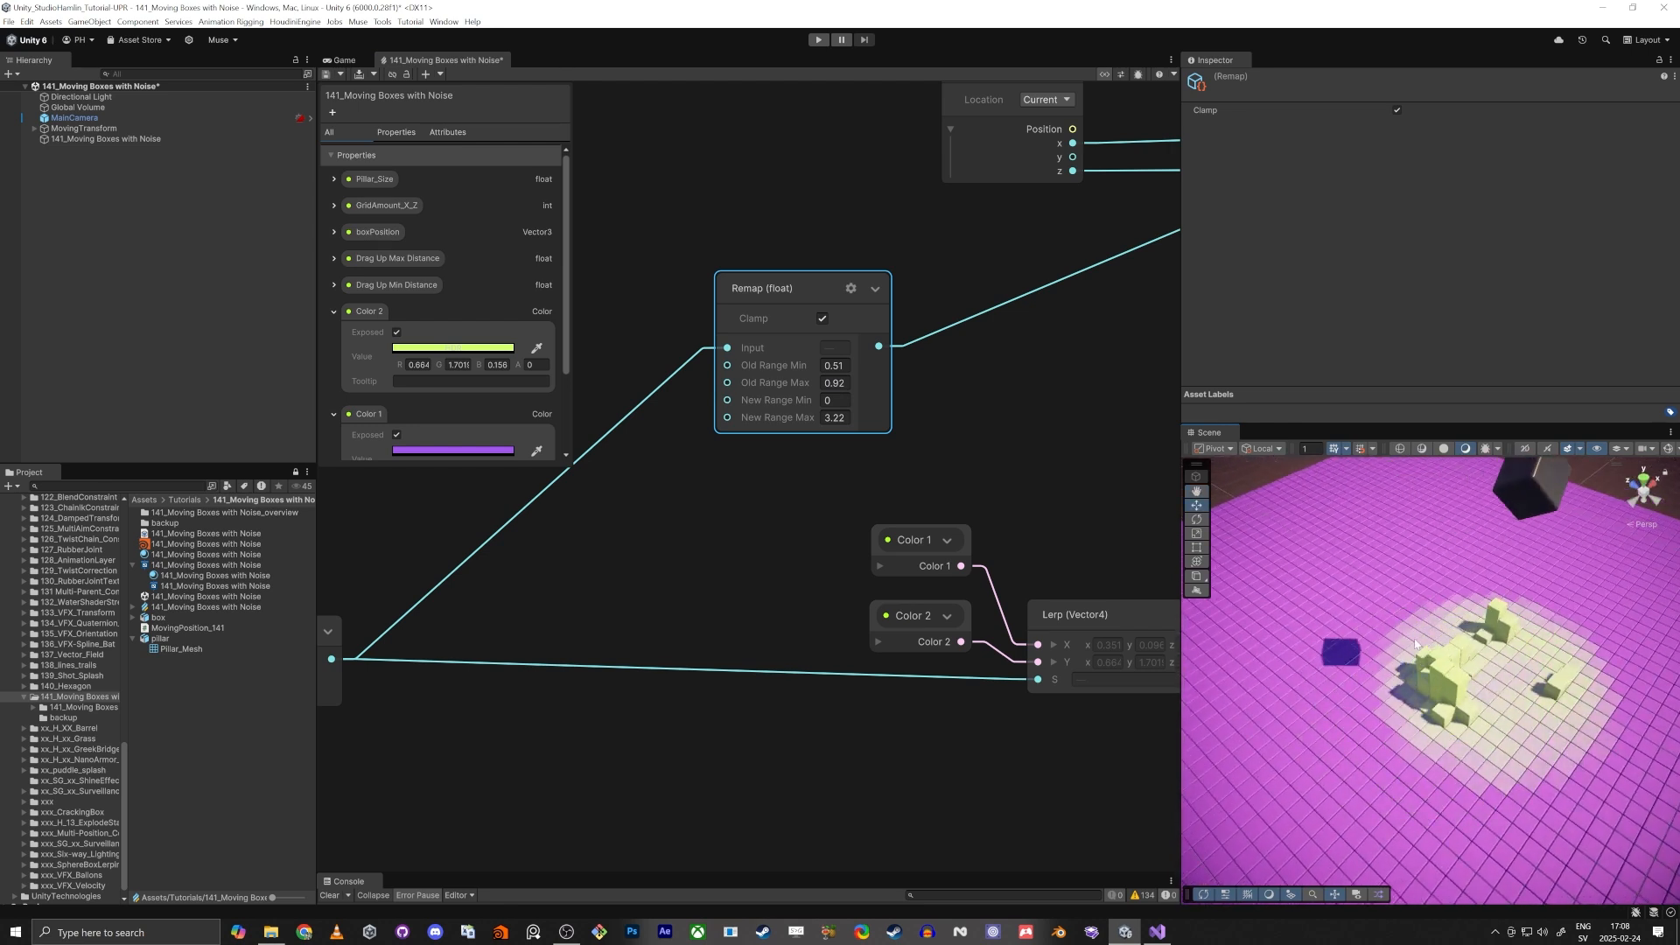
Step: Set the Drag Up Max Distance property to 6.69 and Drag Up Min Distance to 2.89
click(334, 260)
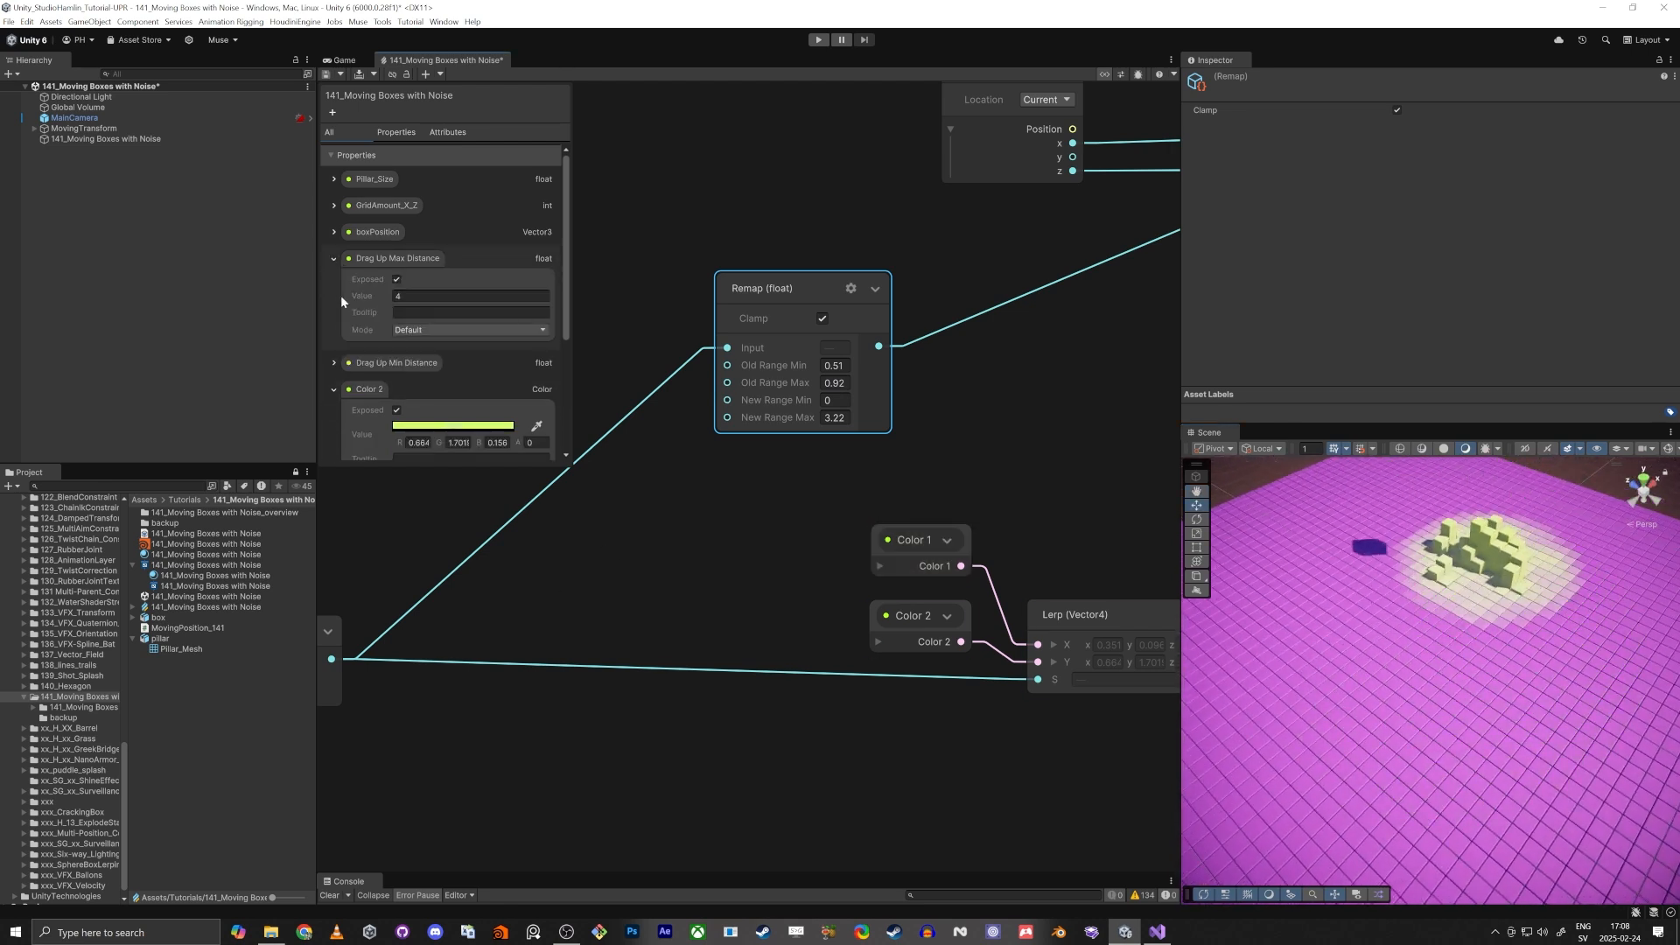
click(335, 364)
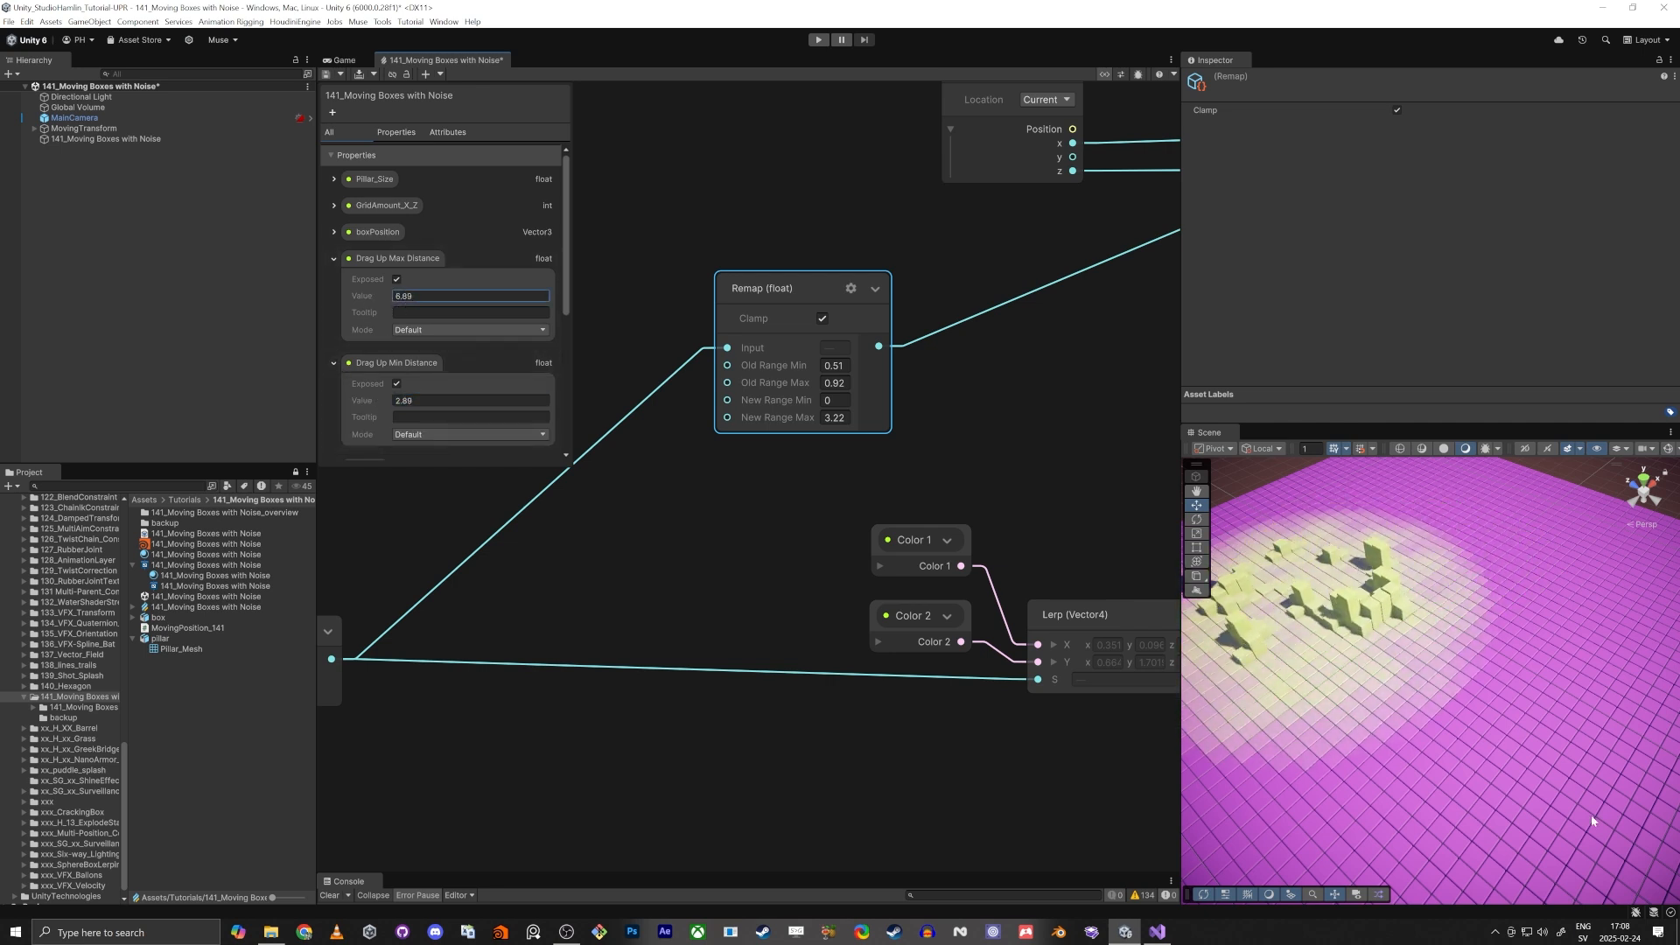
scroll(1592, 820, down, 5)
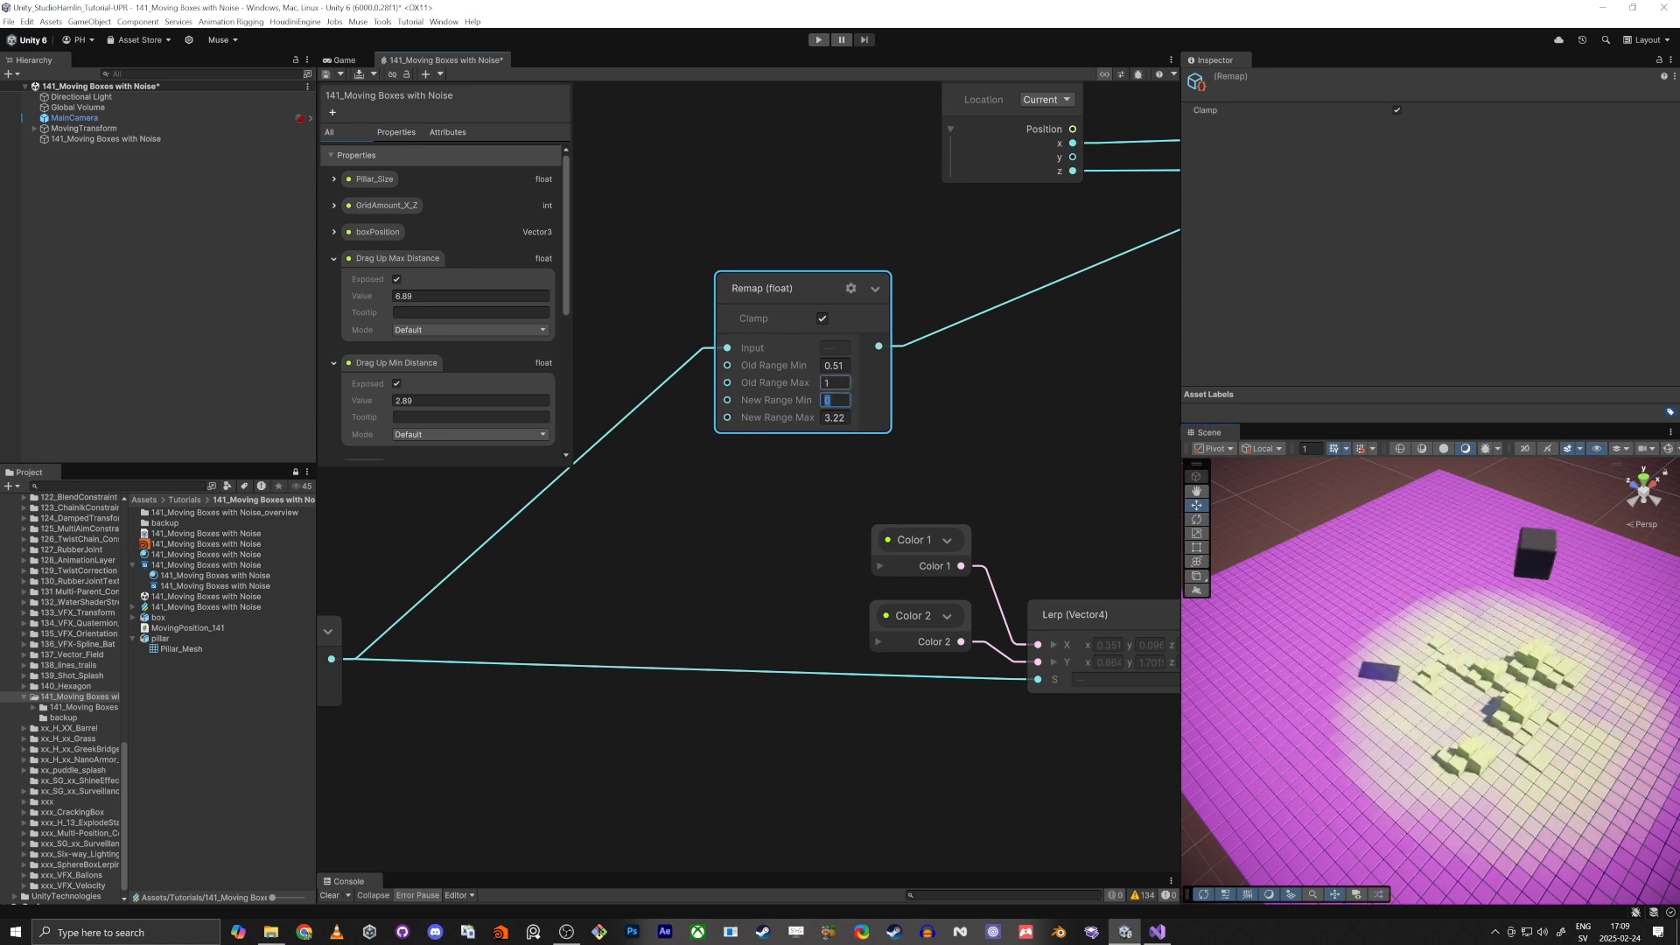
Step: Adjust the Remap node after the Multiply node to an Old Range Min of 0.4 and Old Range Max of 0.79
drag(791, 364, 789, 362)
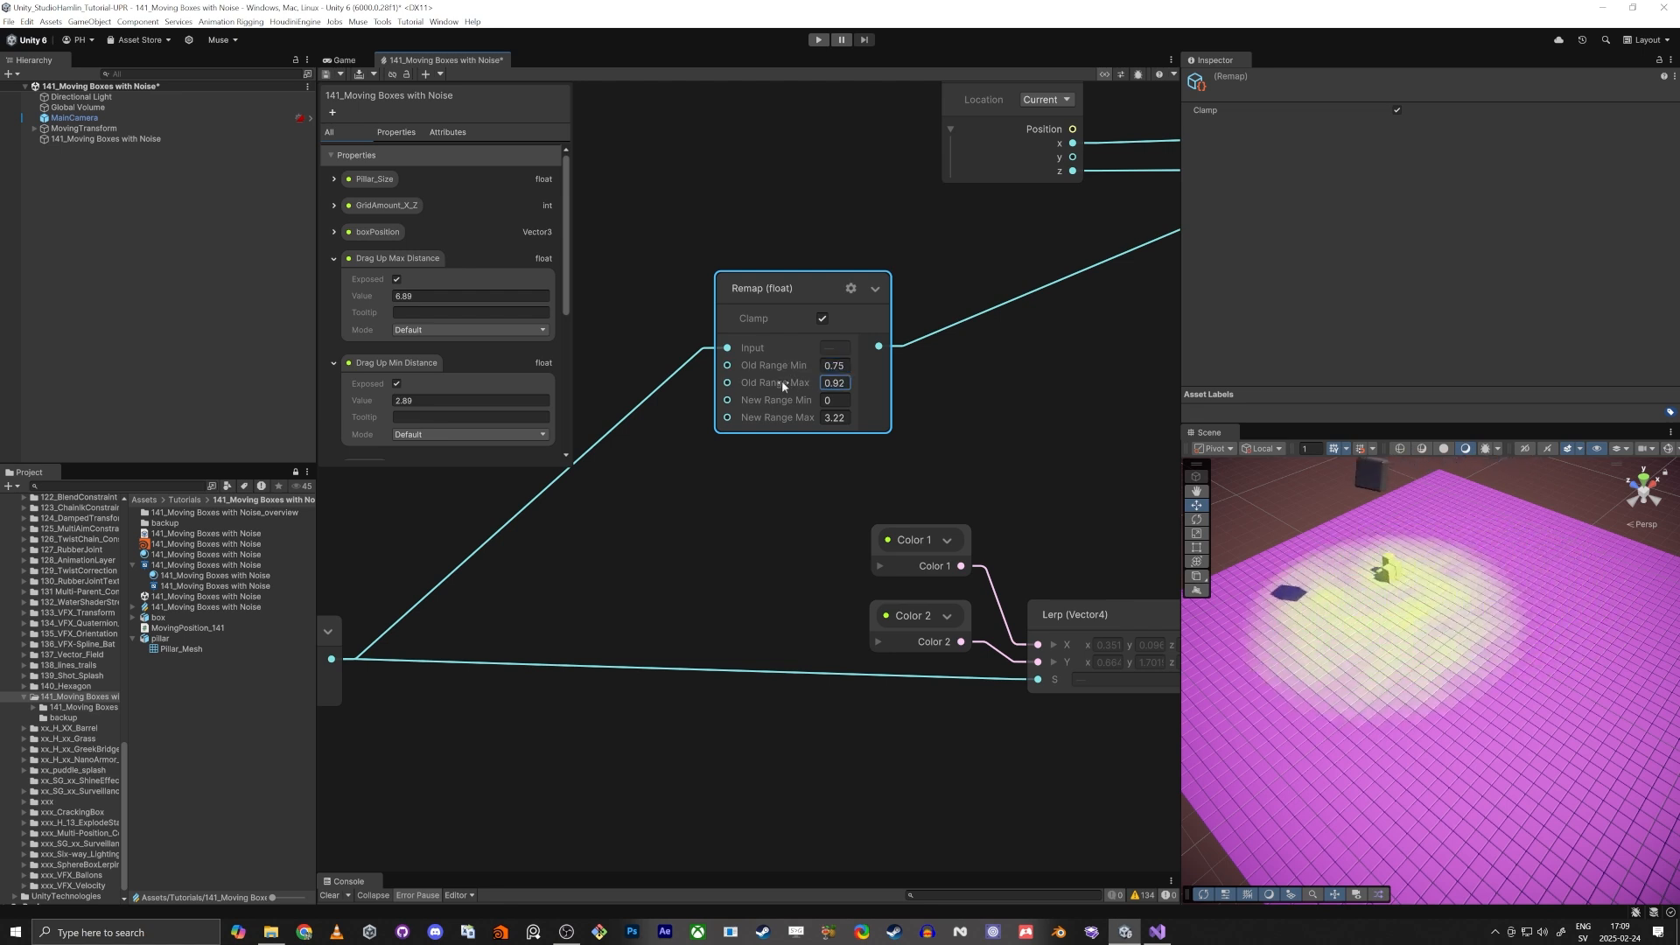
drag(782, 383, 802, 365)
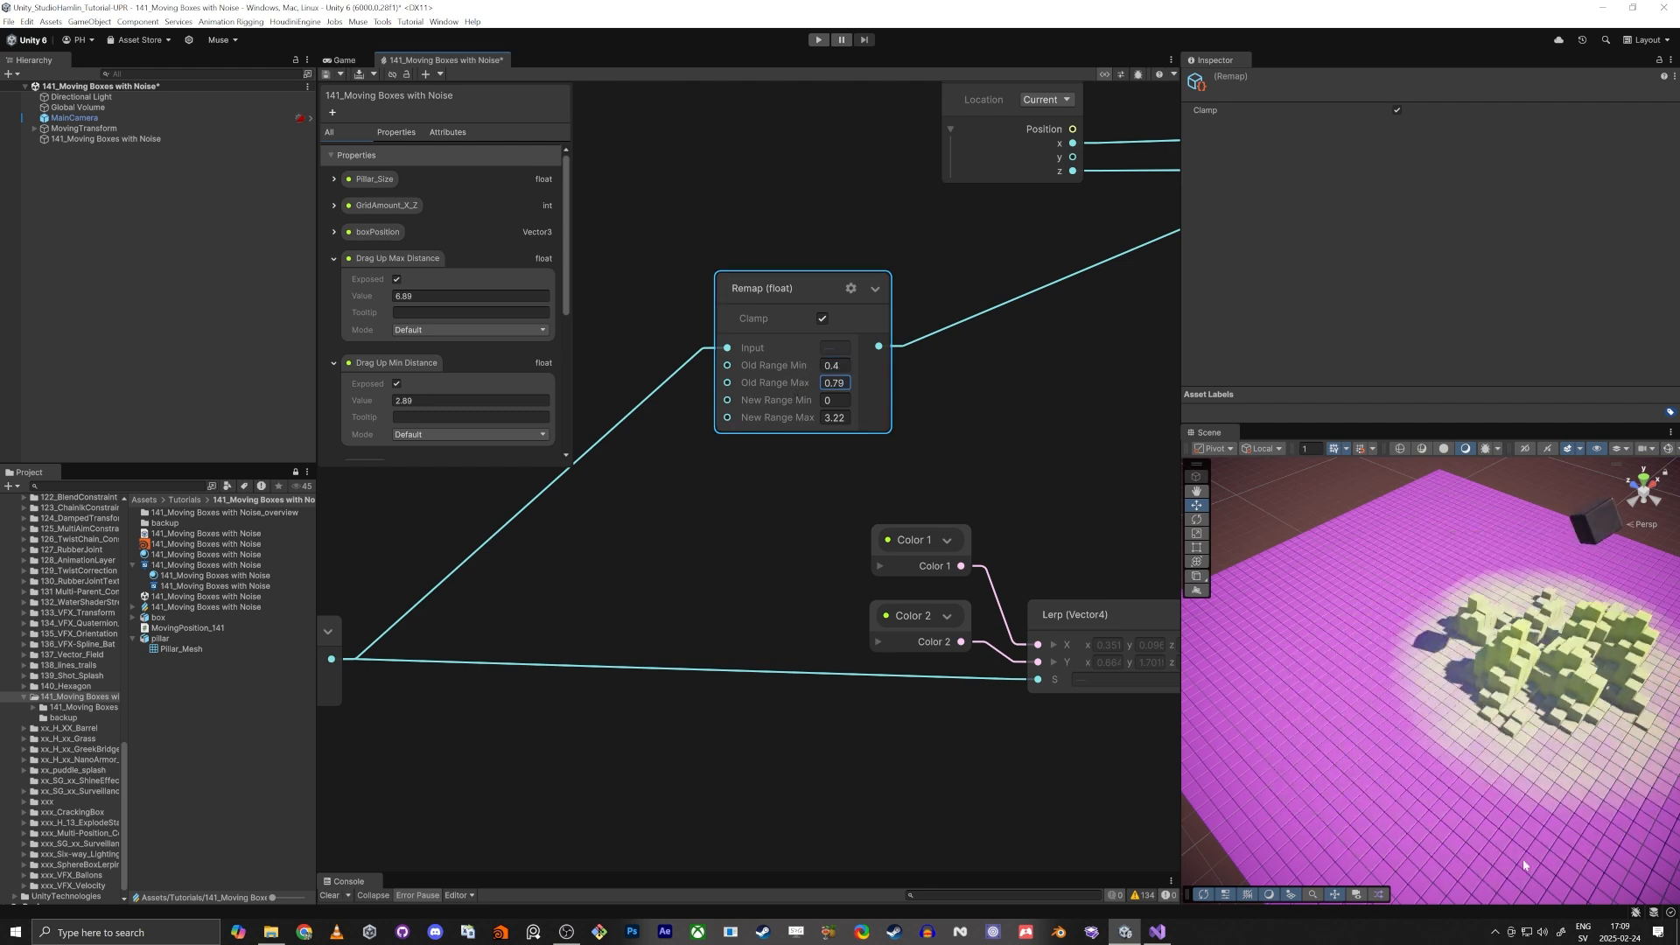
Step: Lower the Perlin Noise node's Frequency to 0.52
middle_drag(528, 560, 976, 501)
scroll(646, 429, down, 2)
middle_drag(646, 429, 892, 368)
middle_drag(784, 245, 882, 371)
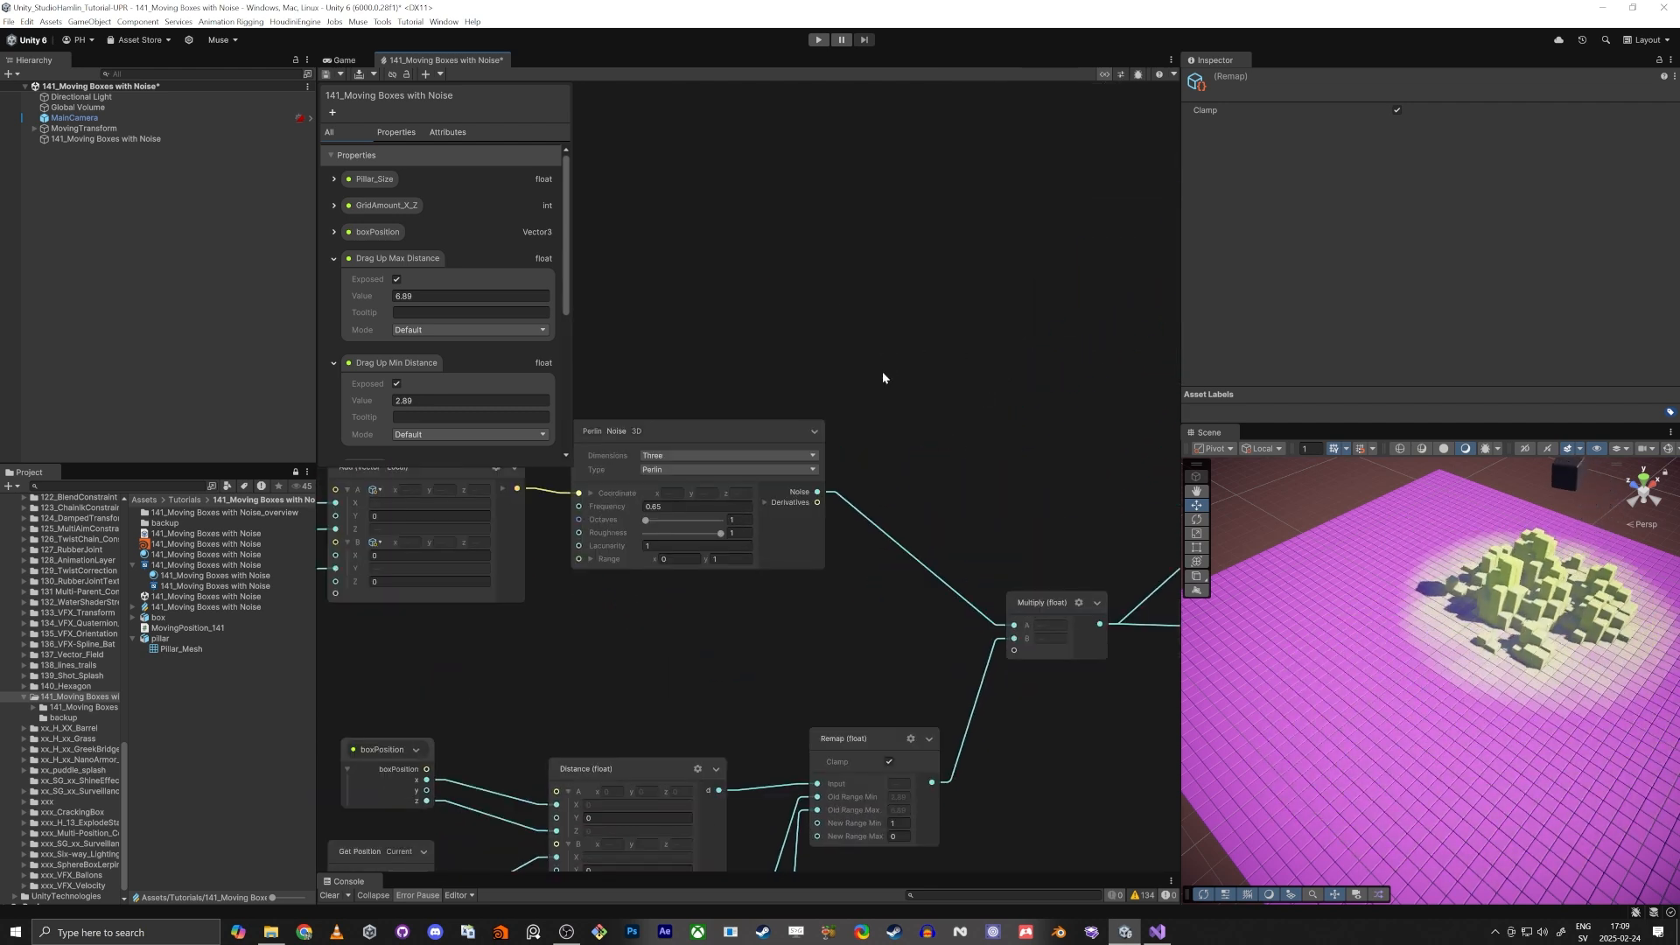
middle_drag(632, 434, 900, 458)
click(900, 455)
scroll(899, 455, up, 3)
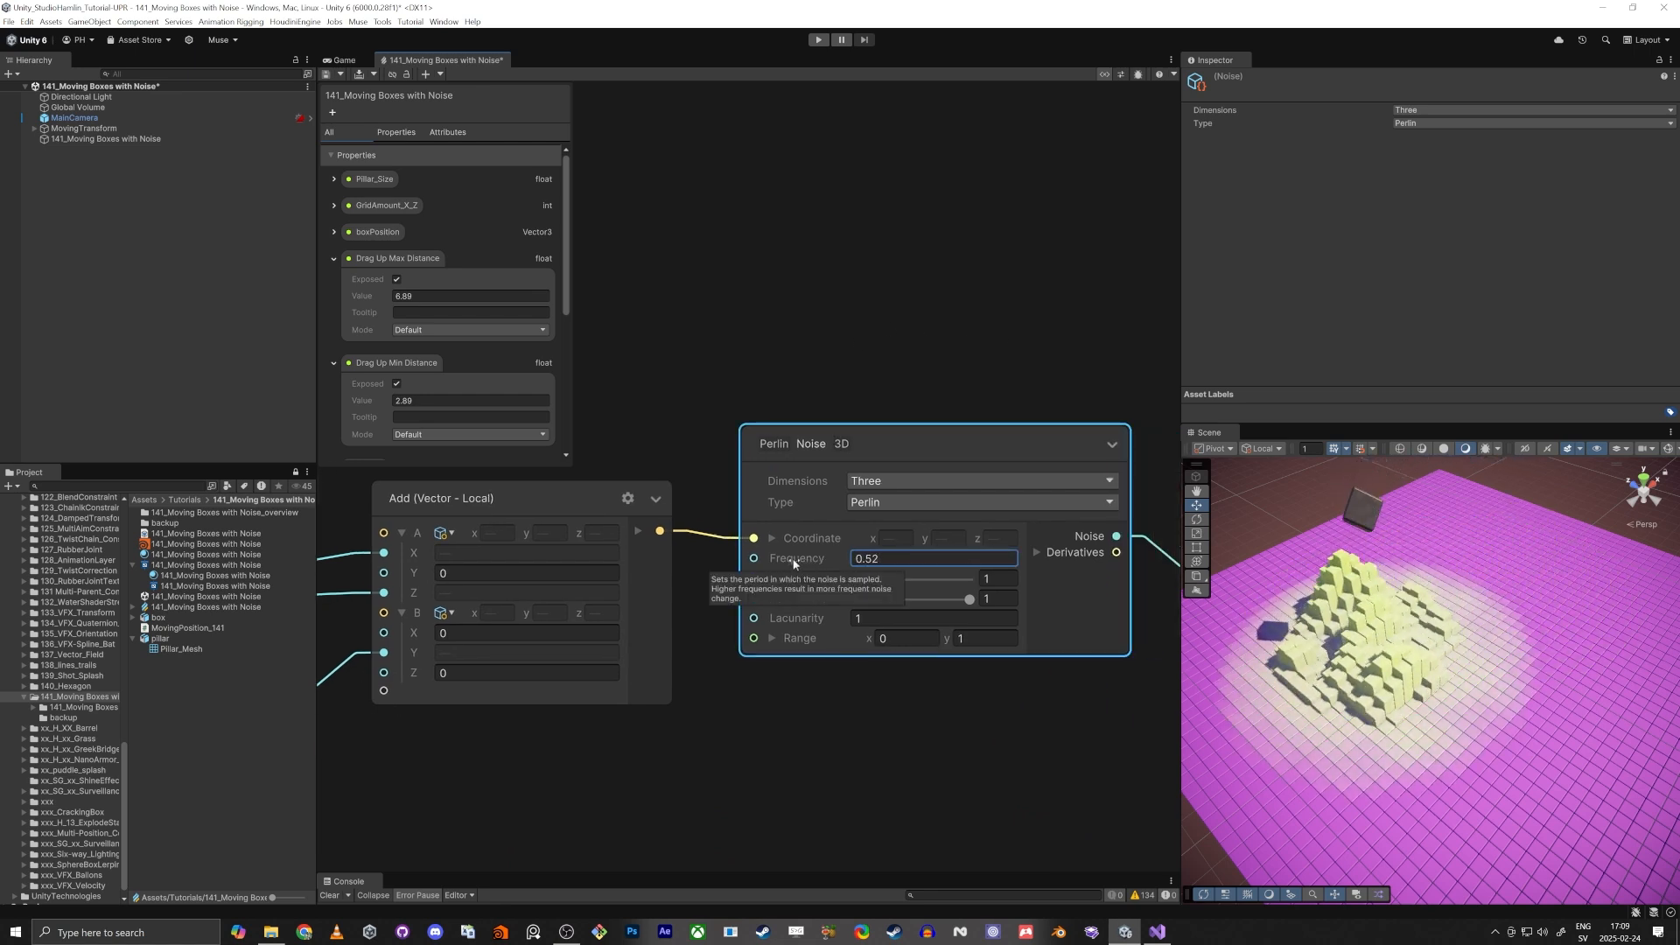
Step: Set the Perlin Noise node's Lacunarity to 14.01 and the Old Range Min of the Remap after the Multiply to 0.54
drag(971, 601, 882, 599)
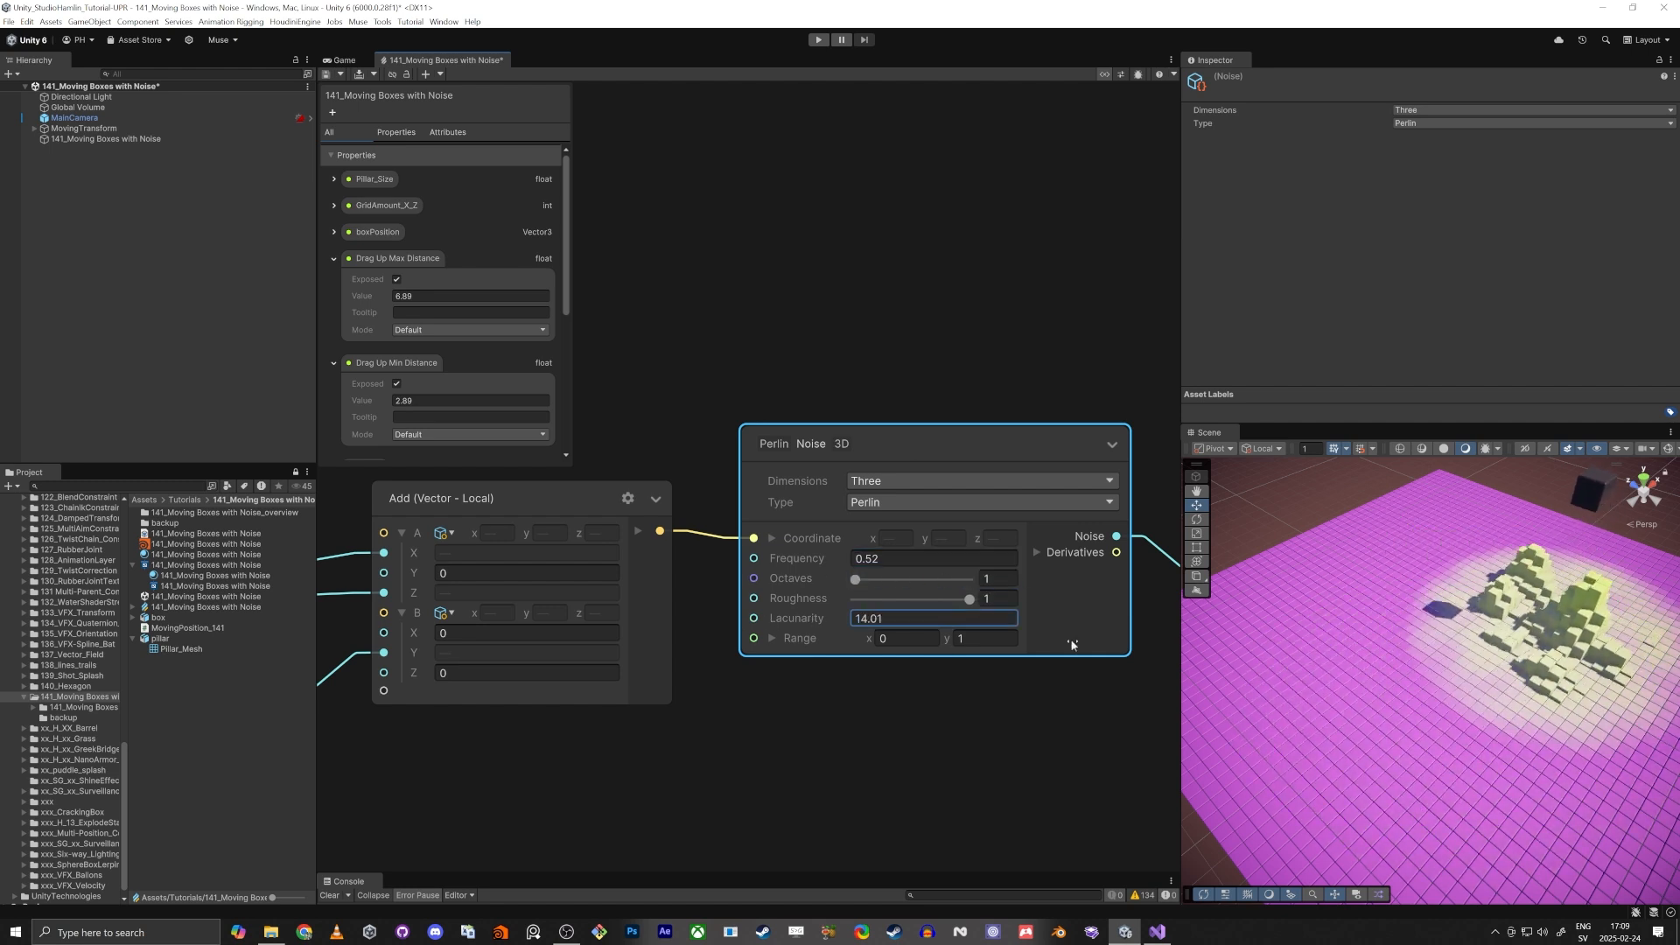
middle_drag(1177, 299, 617, 460)
click(888, 525)
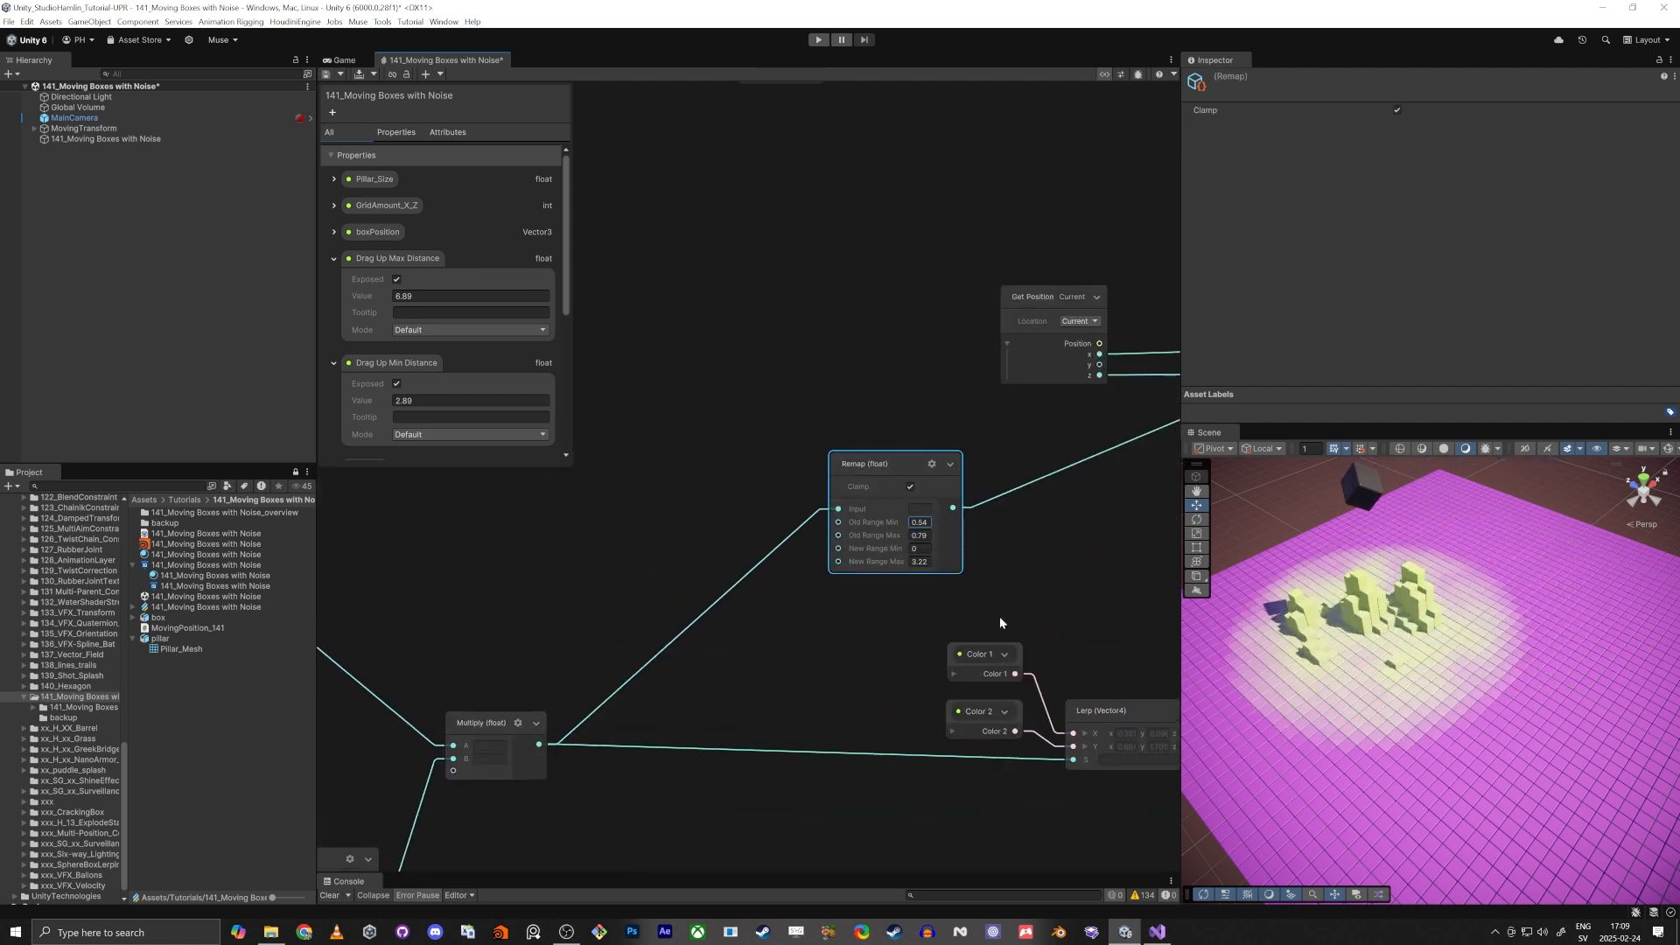
Step: Examine the noise-driven pillars in the Scene view from a different camera position
scroll(732, 390, down, 3)
middle_drag(526, 530, 772, 552)
scroll(821, 413, down, 1)
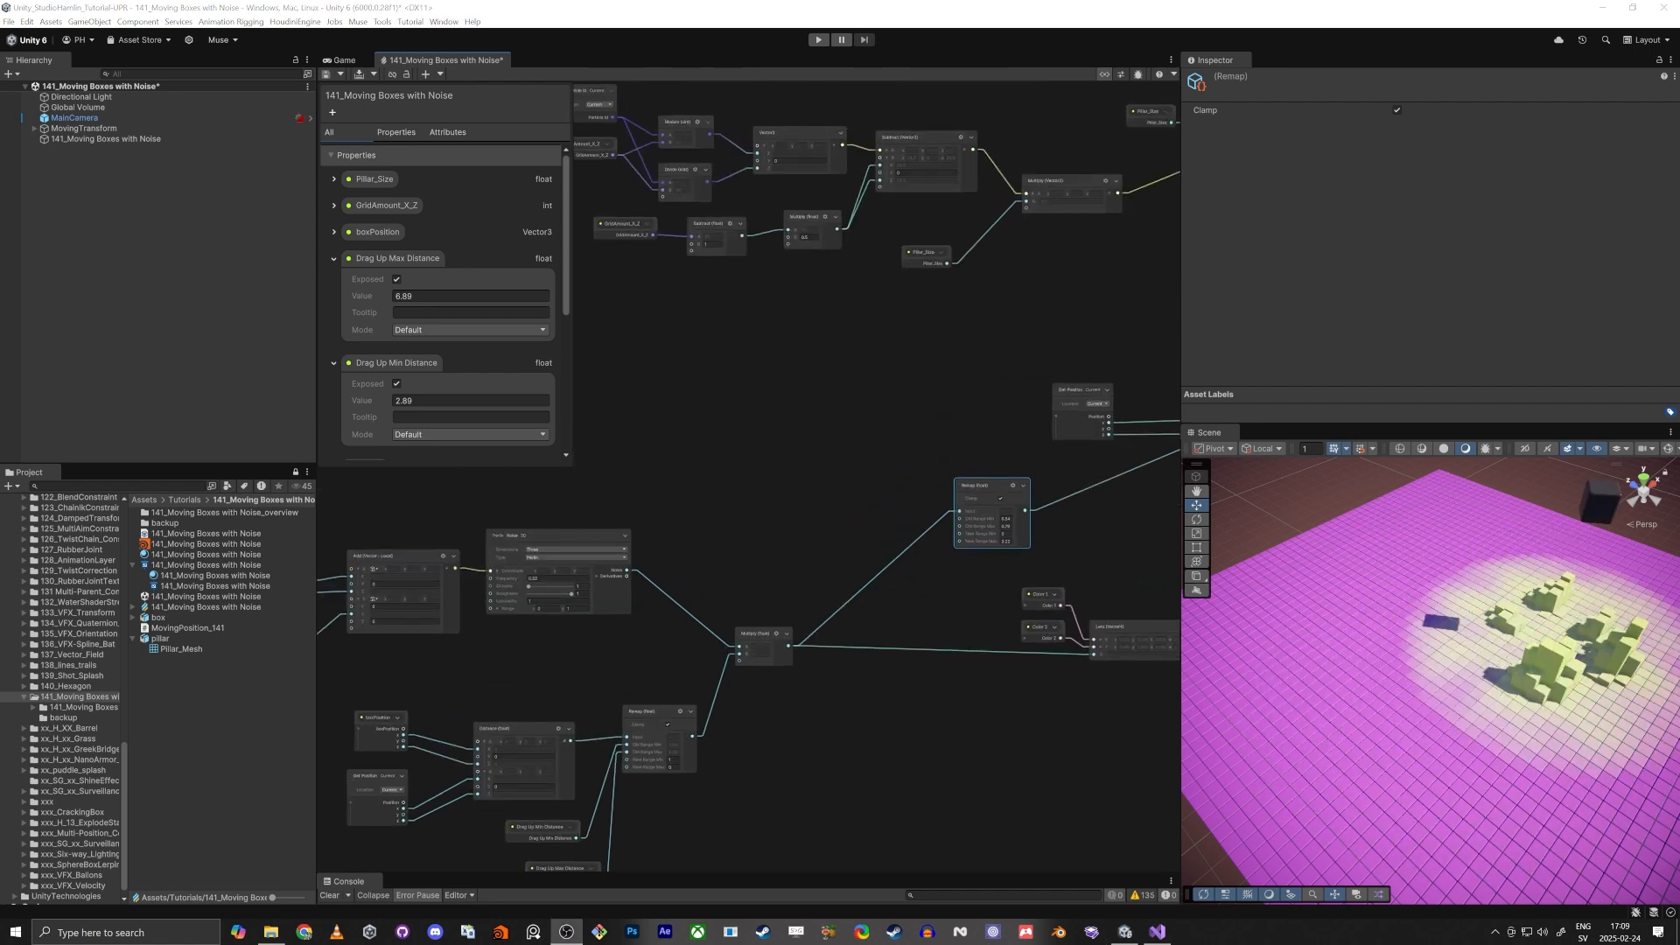
right_click(1275, 648)
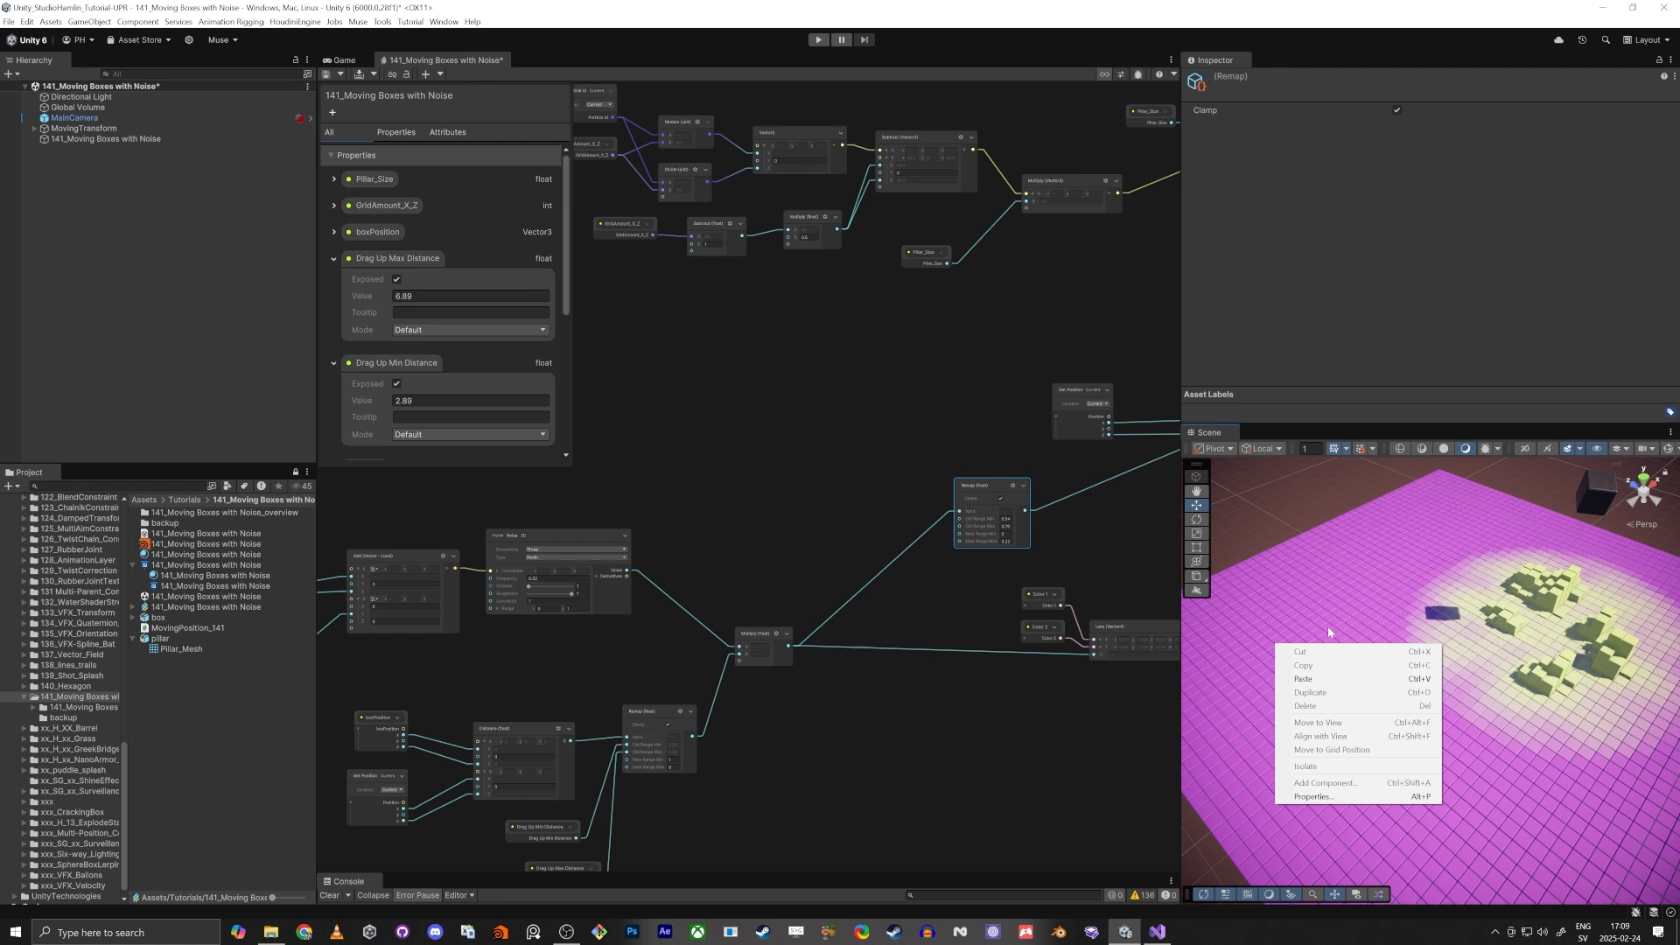
click(1274, 488)
right_drag(1274, 488, 1539, 606)
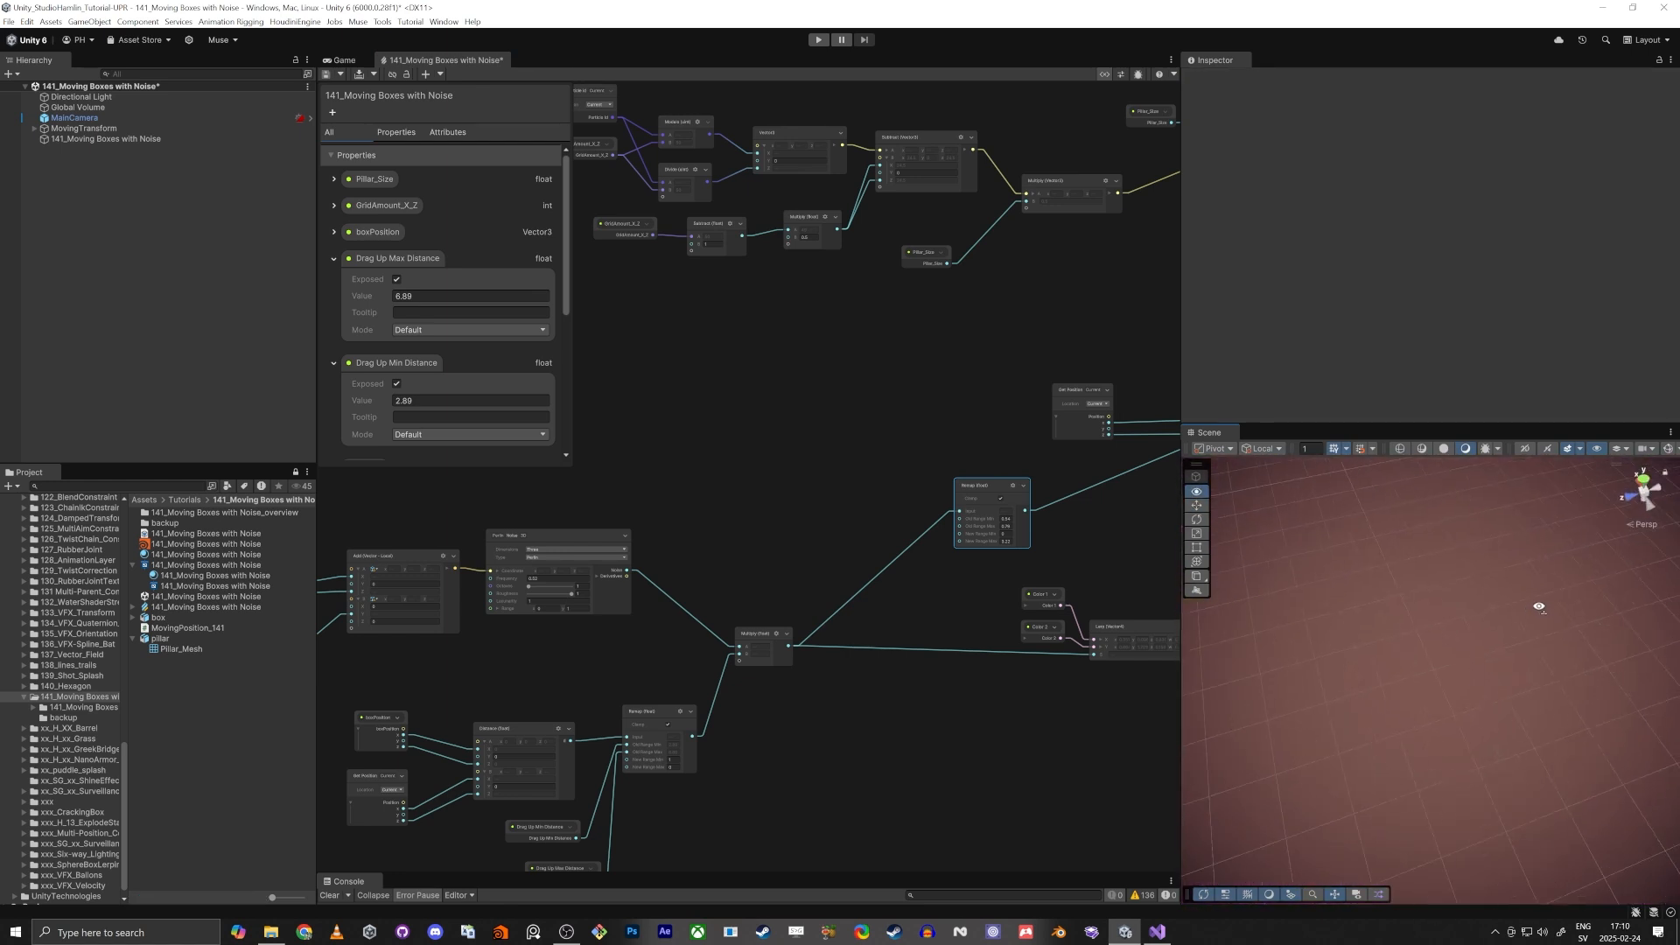
right_drag(1460, 542, 1403, 553)
Step: Set the Bounds Size in the Initialize Particle context to 50 on X, Y and Z
scroll(1031, 249, down, 1)
middle_drag(1030, 249, 698, 579)
scroll(735, 560, down, 2)
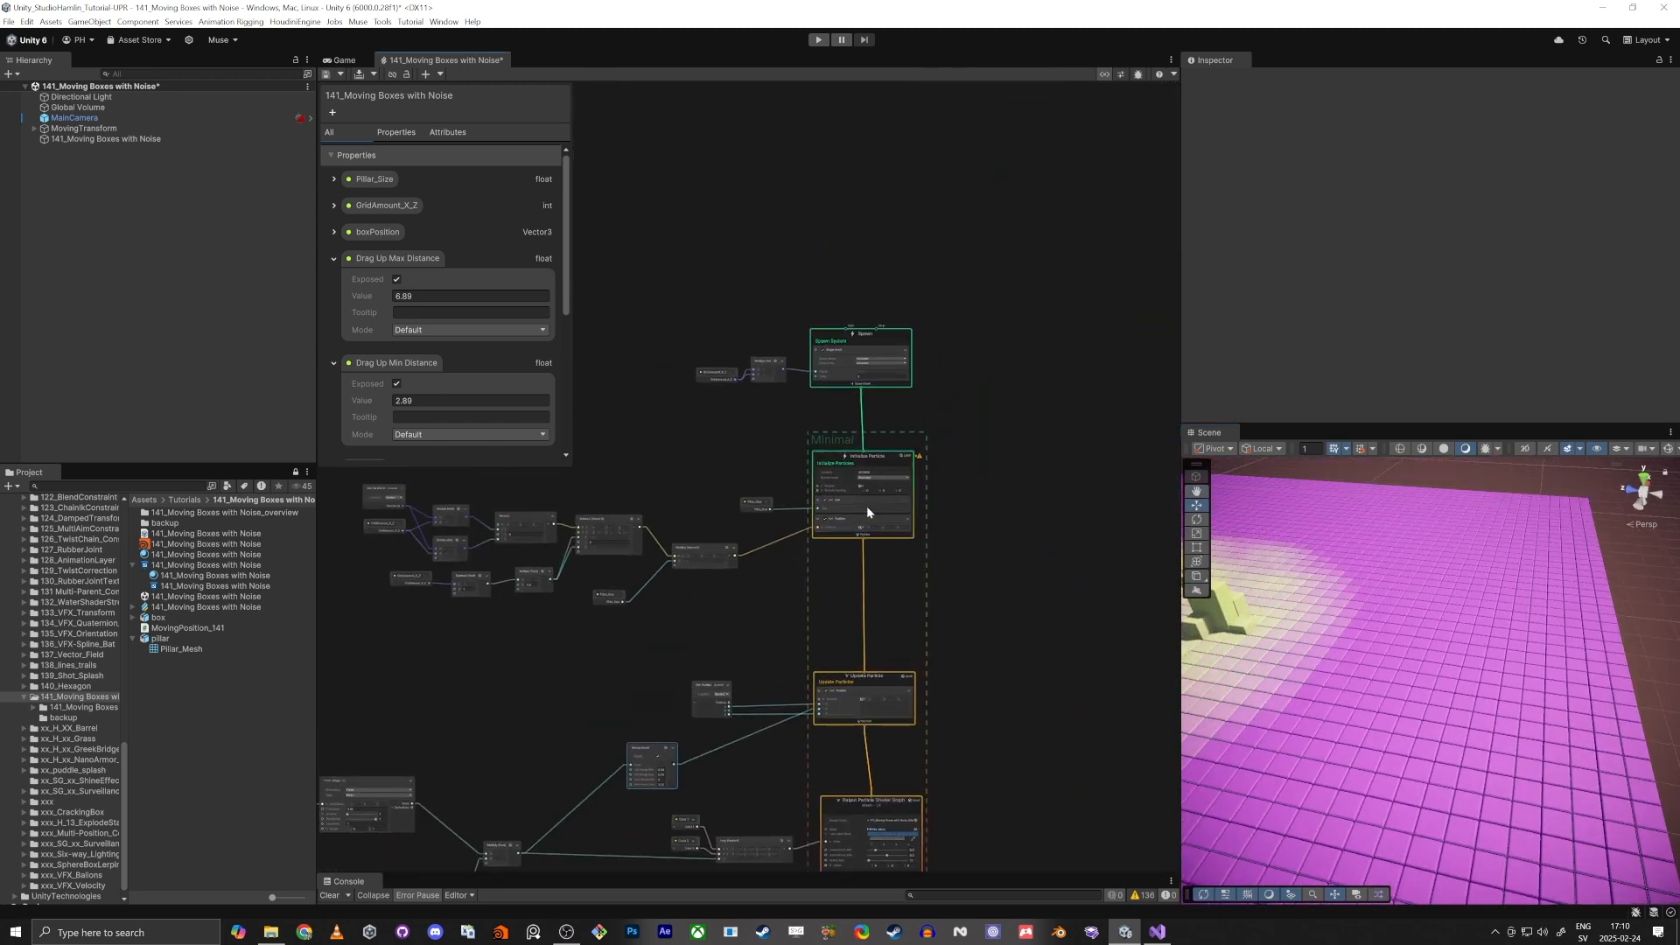
scroll(871, 509, up, 8)
scroll(810, 427, up, 3)
scroll(790, 394, down, 4)
middle_drag(557, 528, 763, 527)
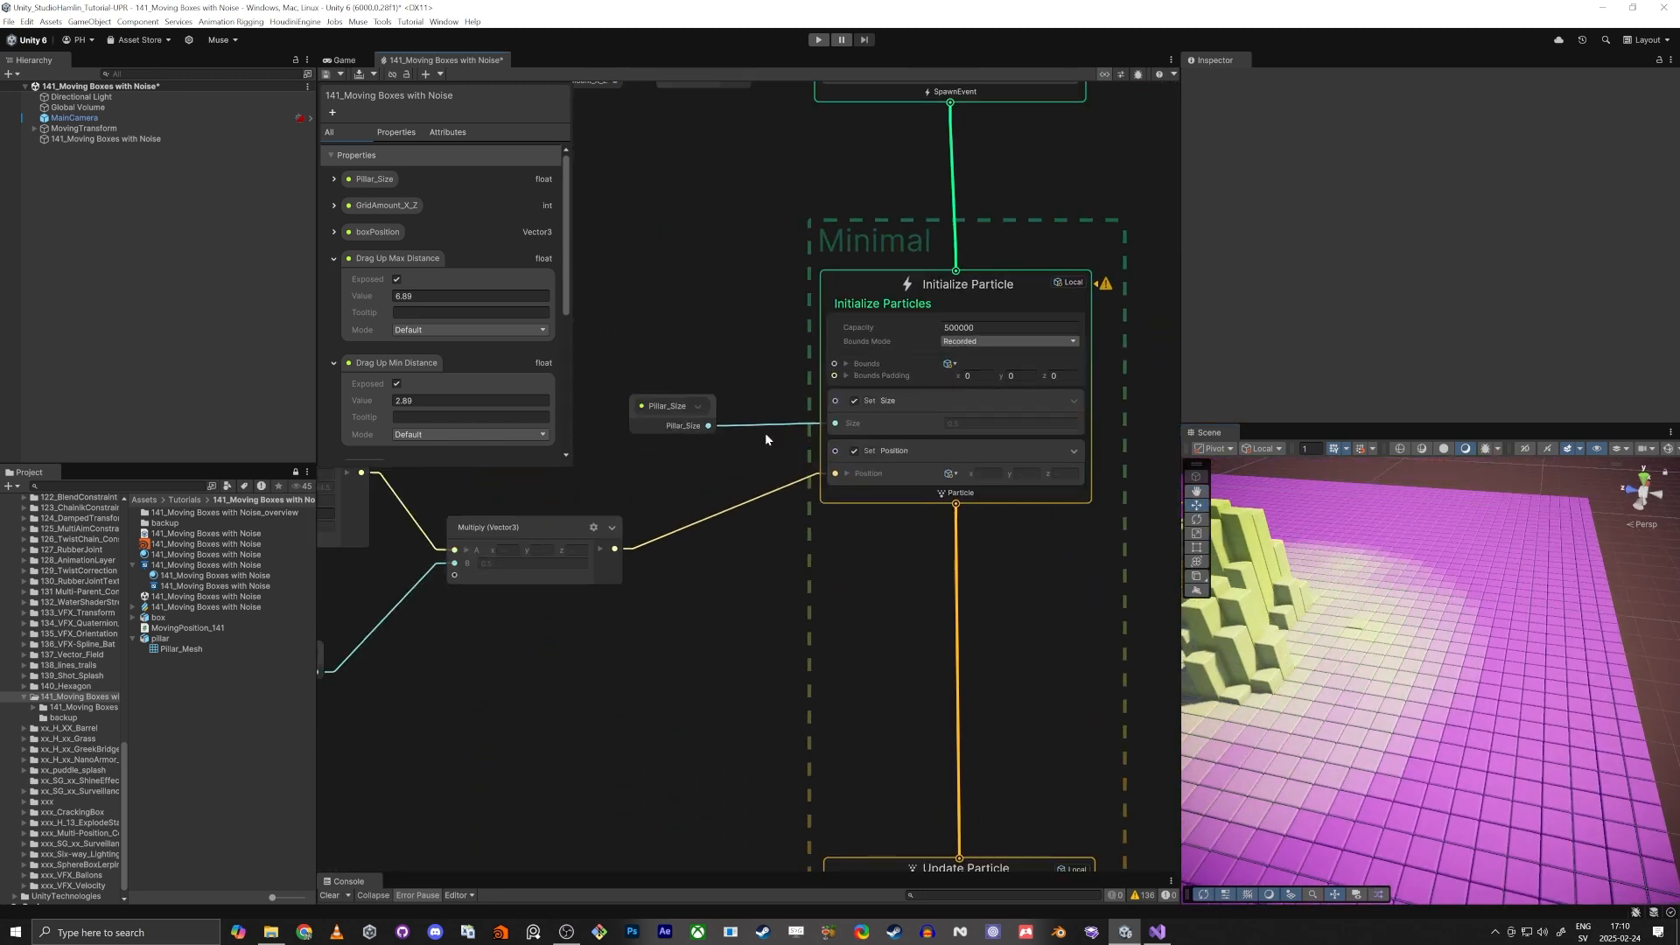
click(844, 363)
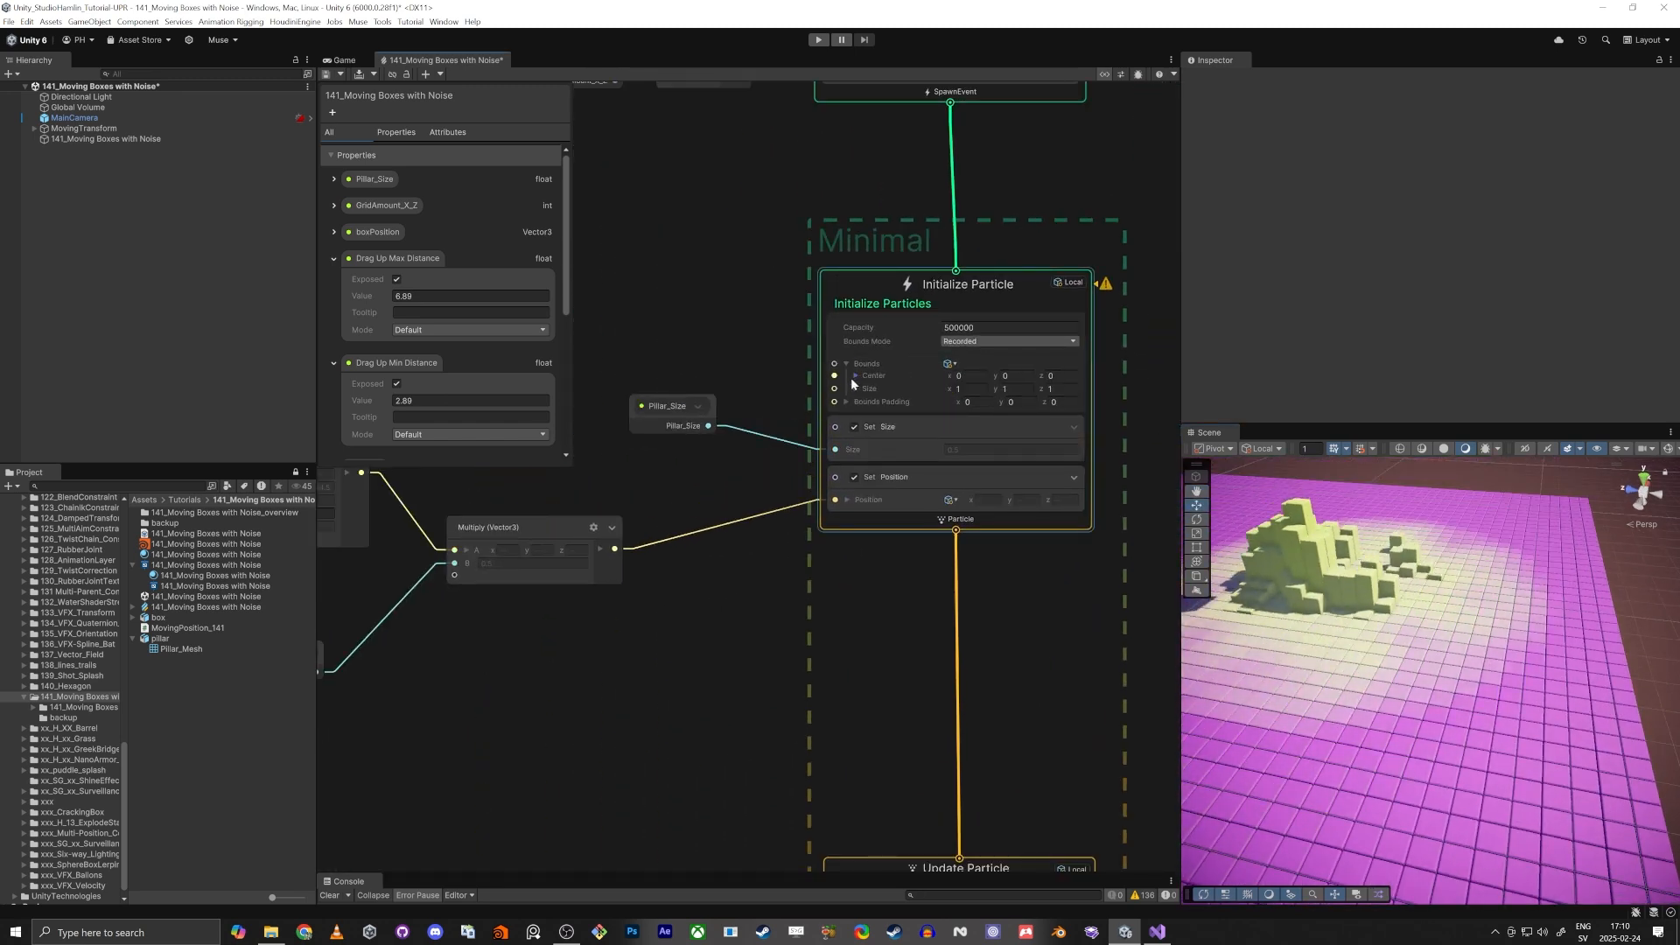
click(855, 389)
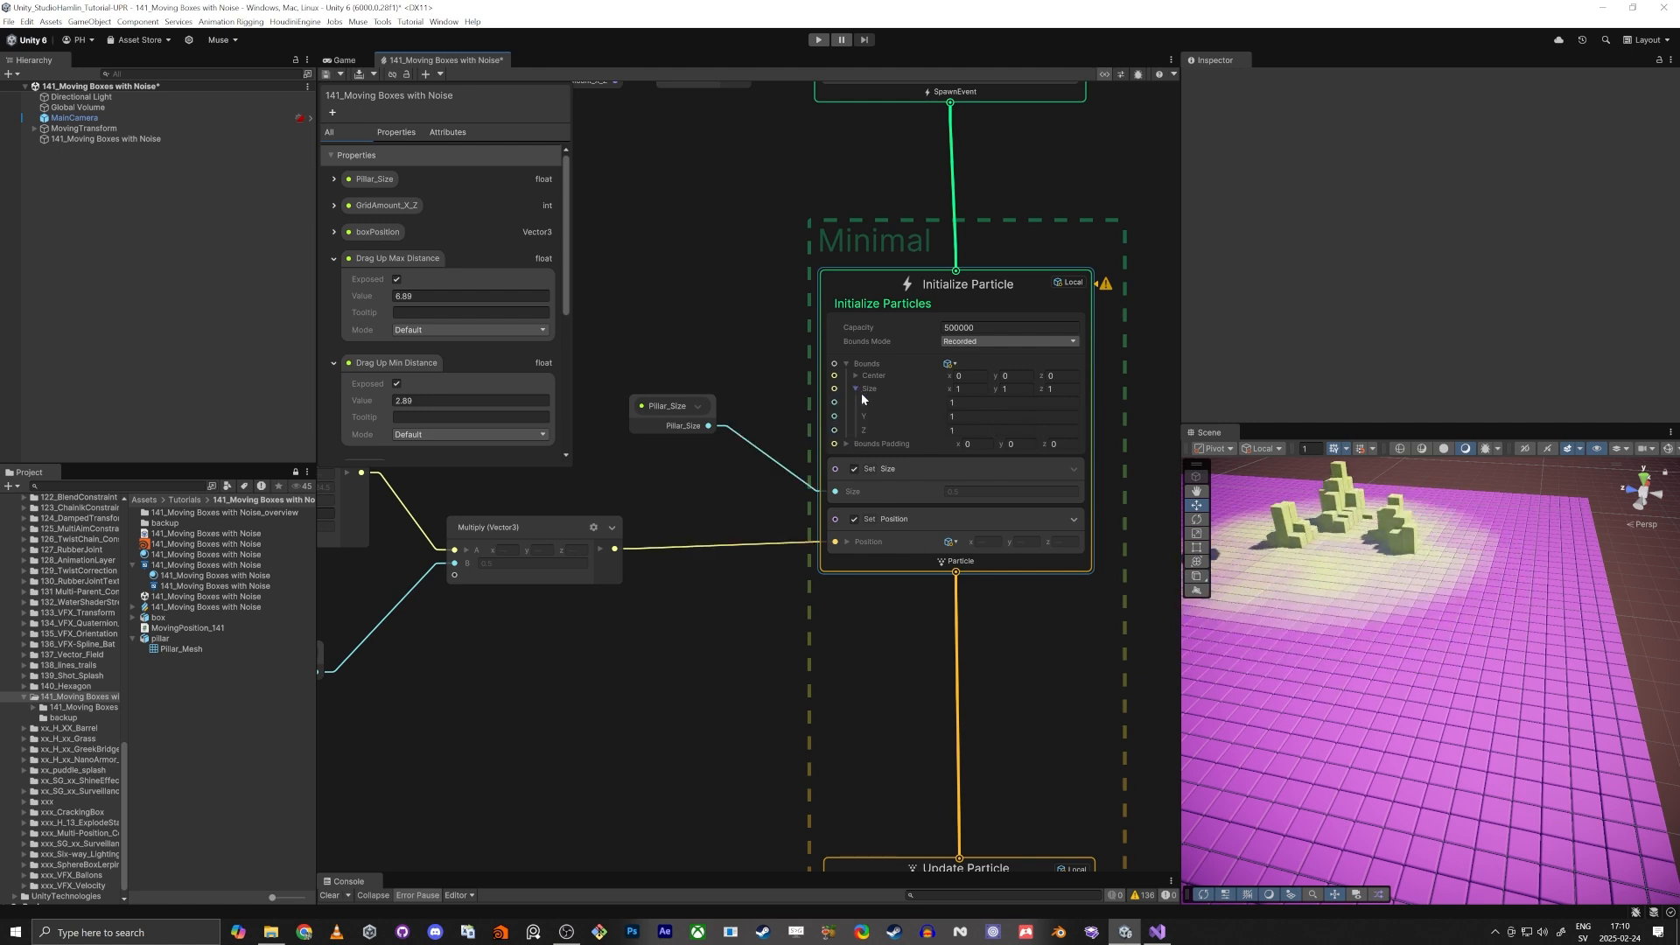
click(995, 402)
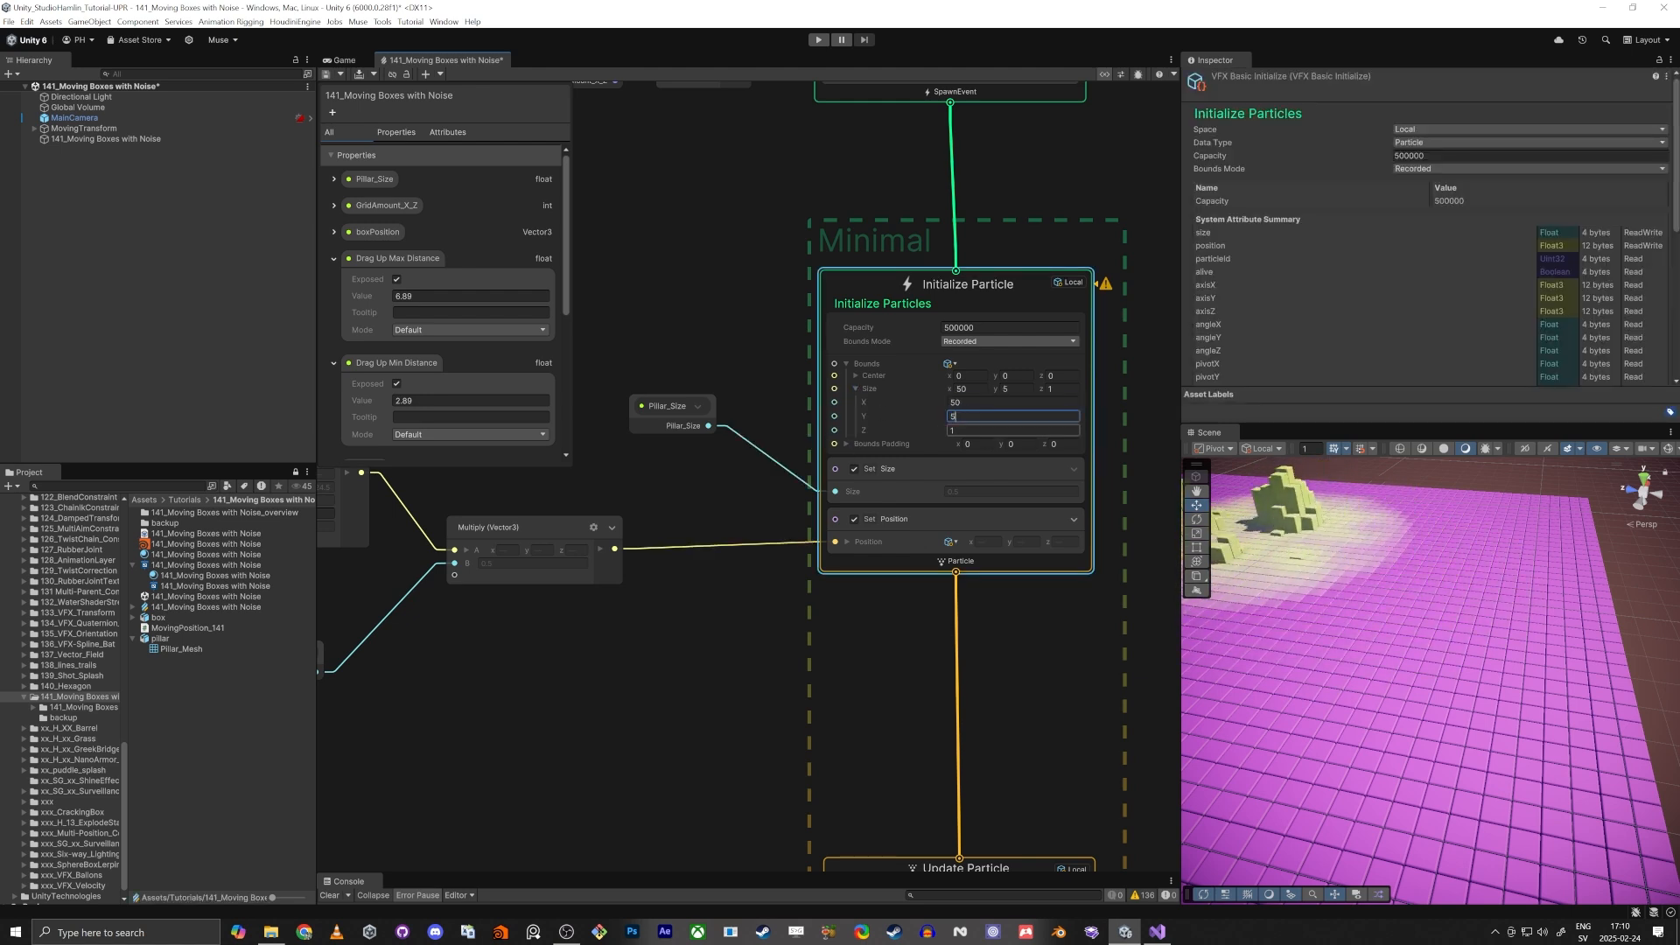
right_drag(1389, 693, 37, 722)
right_drag(1546, 730, 1393, 806)
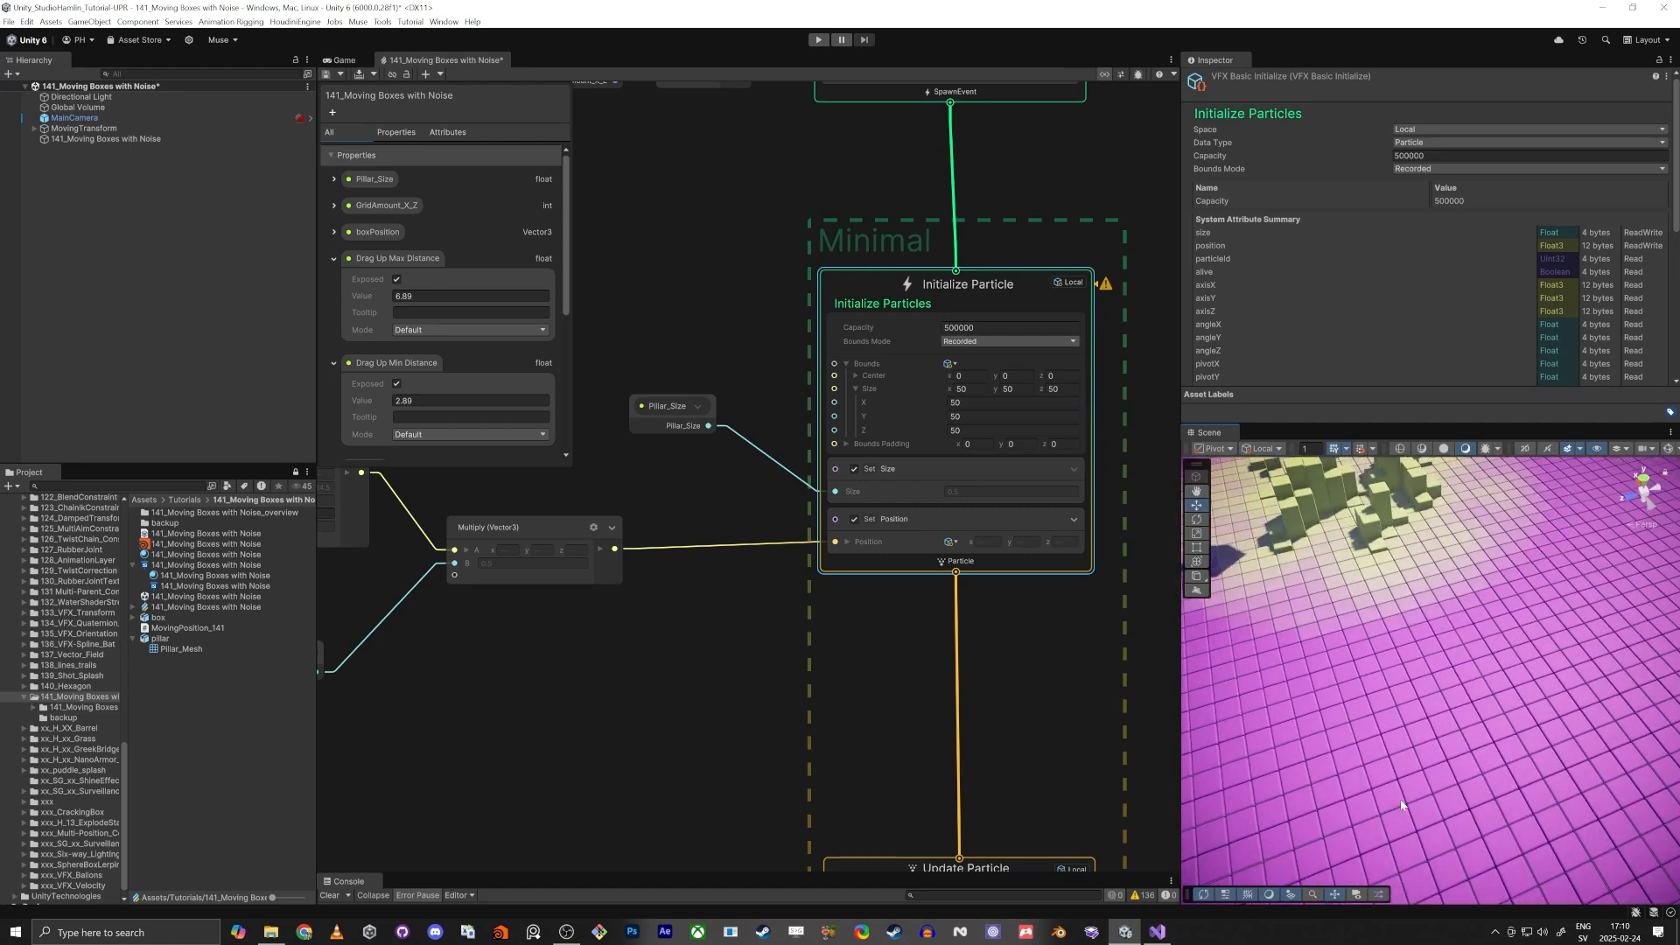
Step: Raise Smoothness_Max to 1 and Smoothness_Min to 0.705 on the Output Particle Shader Graph context
middle_drag(801, 726, 720, 198)
middle_drag(705, 610, 732, 238)
scroll(943, 448, up, 3)
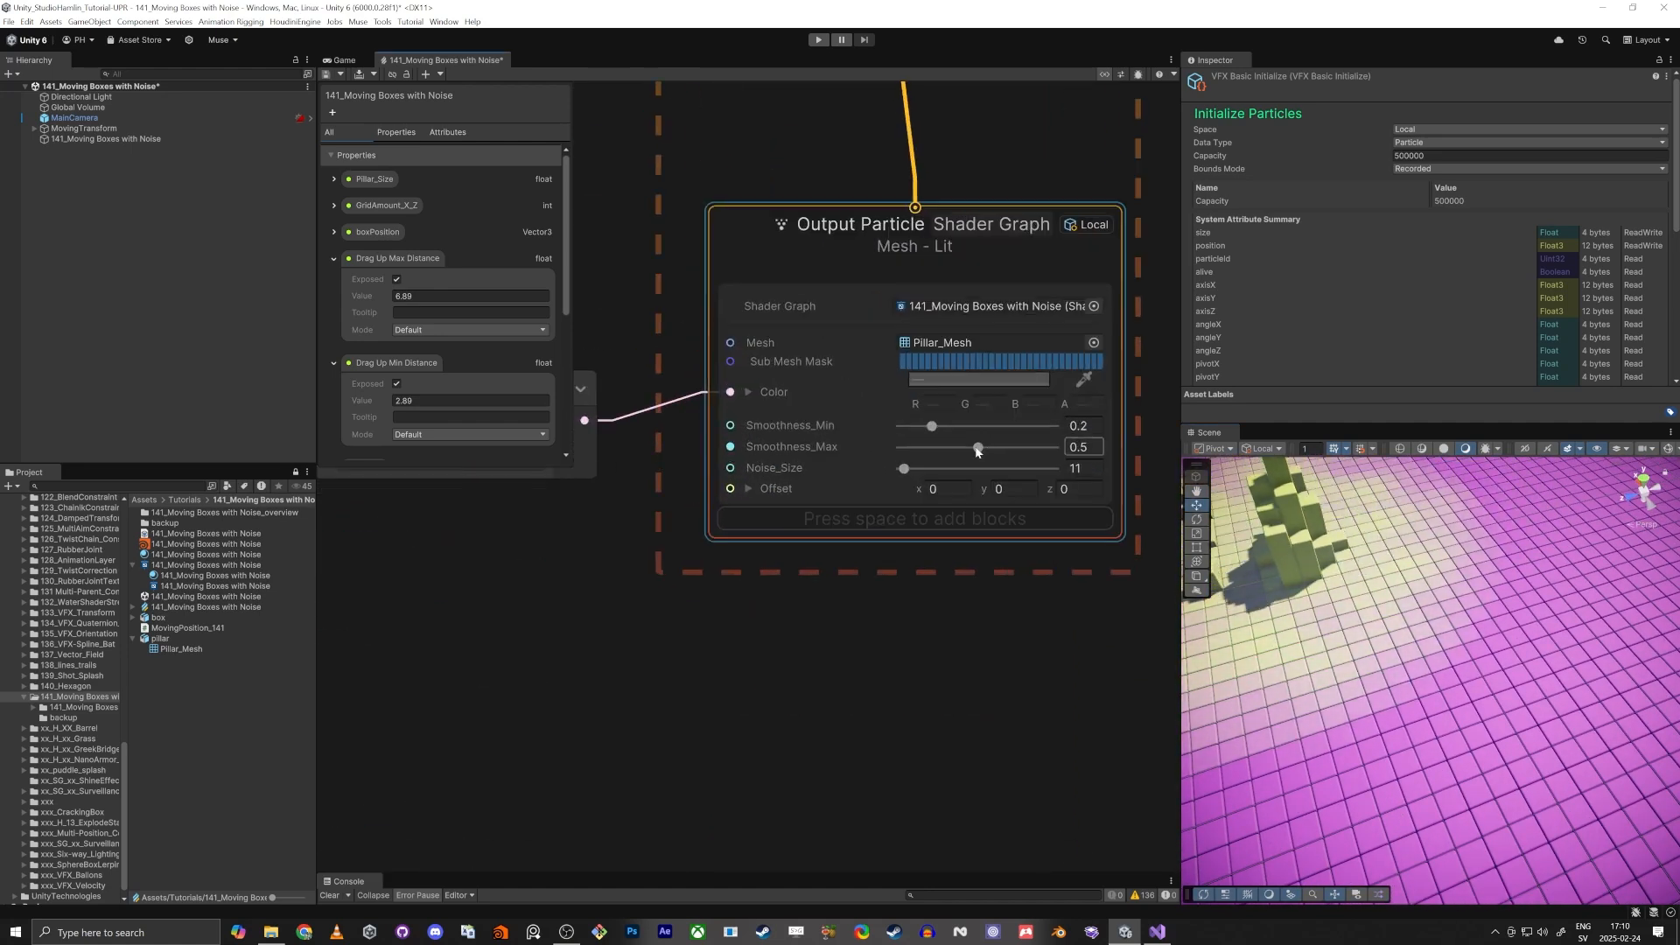
drag(979, 448, 1080, 453)
drag(932, 427, 1015, 443)
right_drag(1365, 652, 1441, 714)
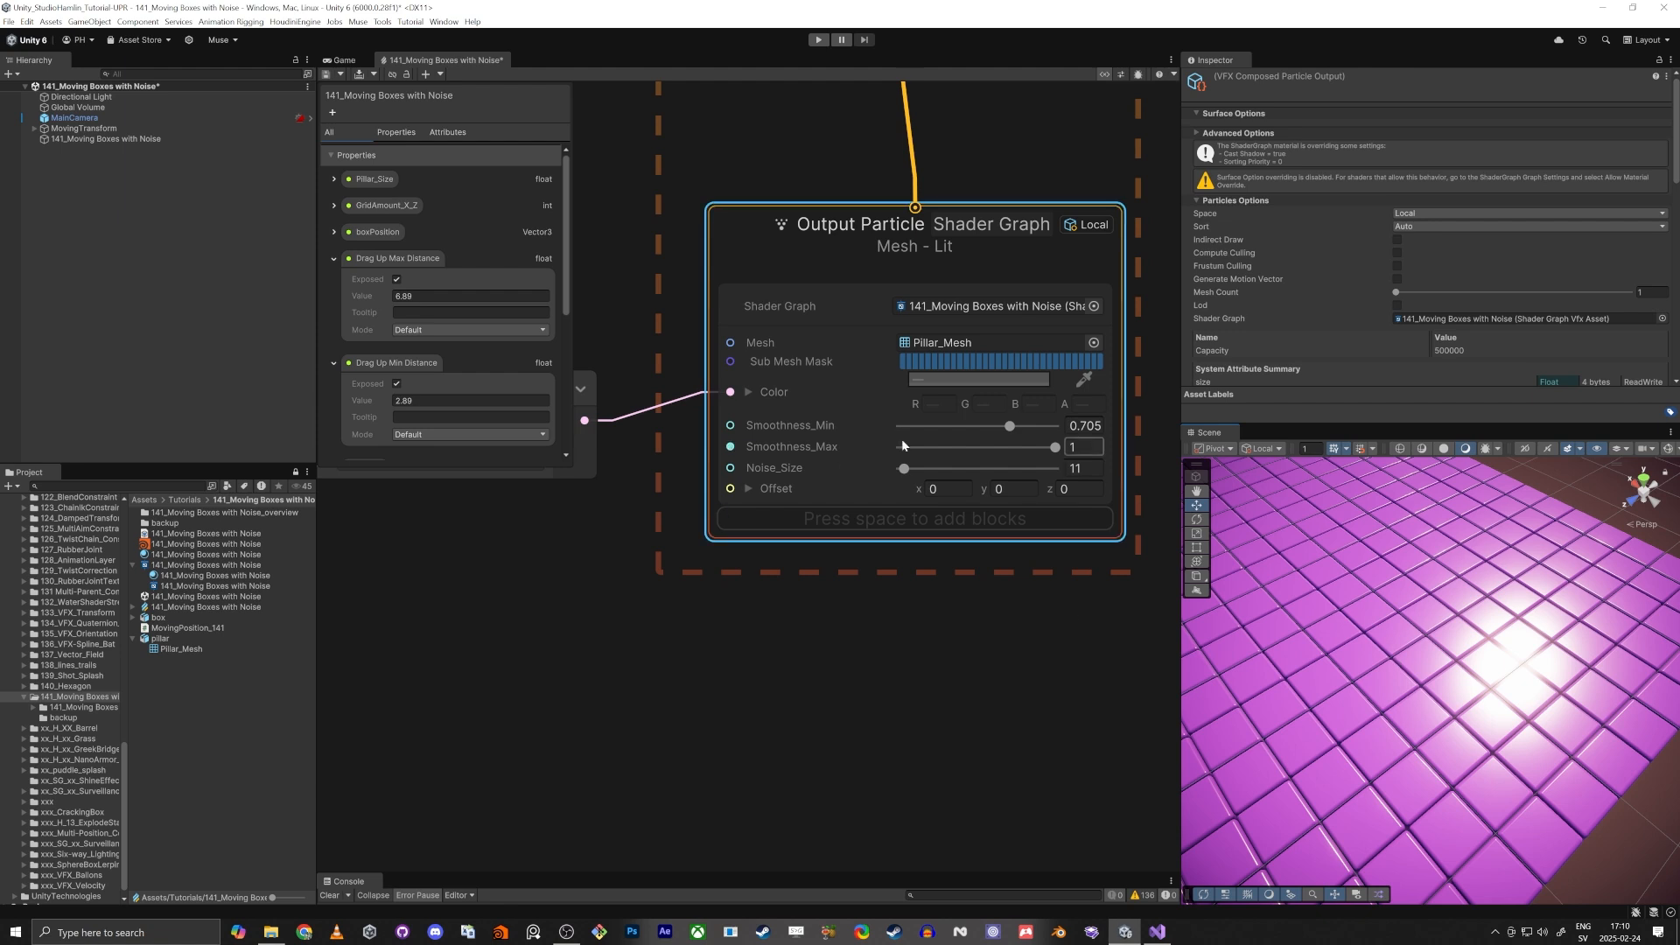
Step: Set the output context's Noise_Size to 211 and check the surface reflections up close
drag(907, 472, 967, 478)
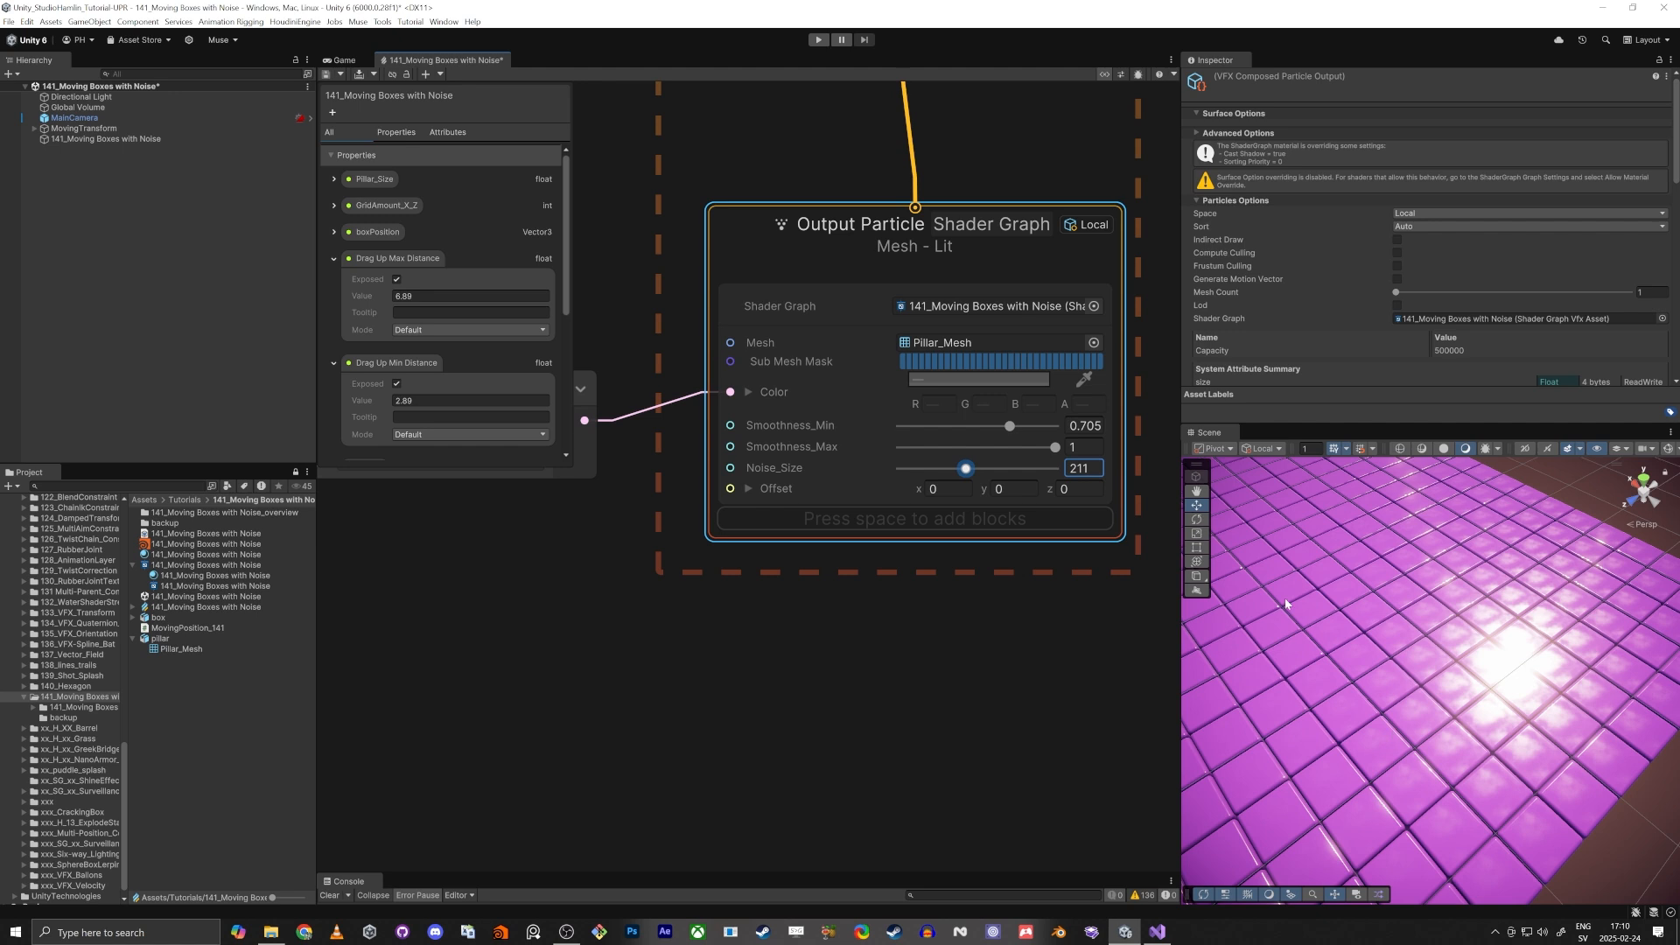
right_drag(1466, 591, 1442, 638)
key(w)
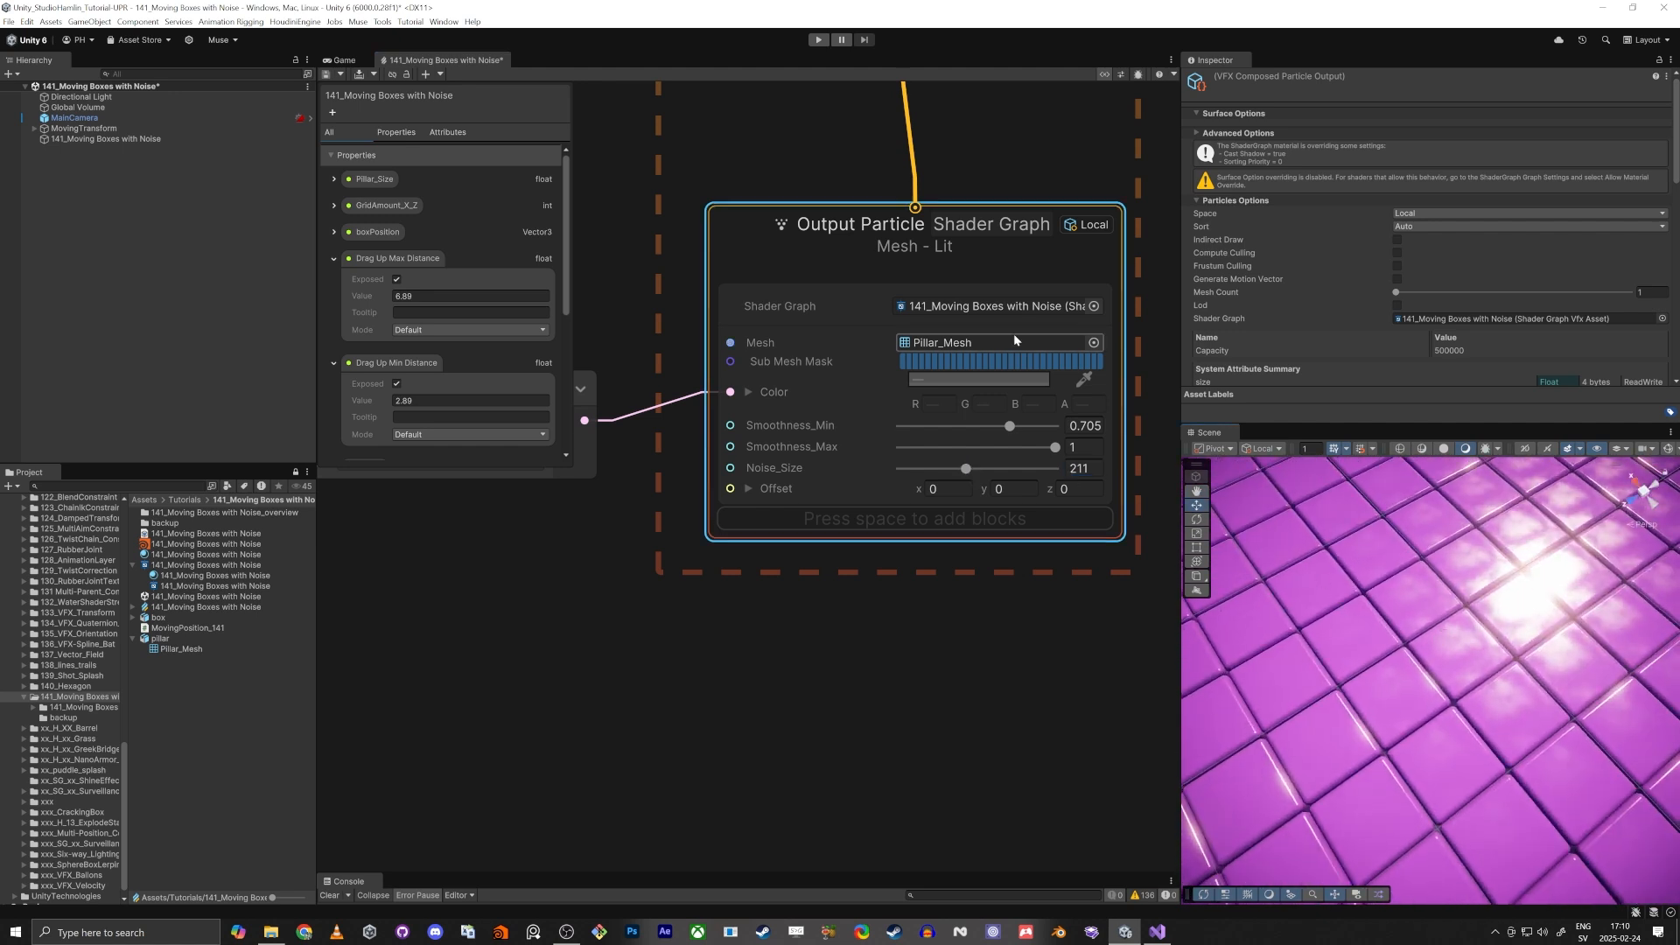
Step: Open the 141_Moving Boxes with Noise shader graph used by the output and dock it beside the VFX graph
click(952, 306)
double_click(201, 565)
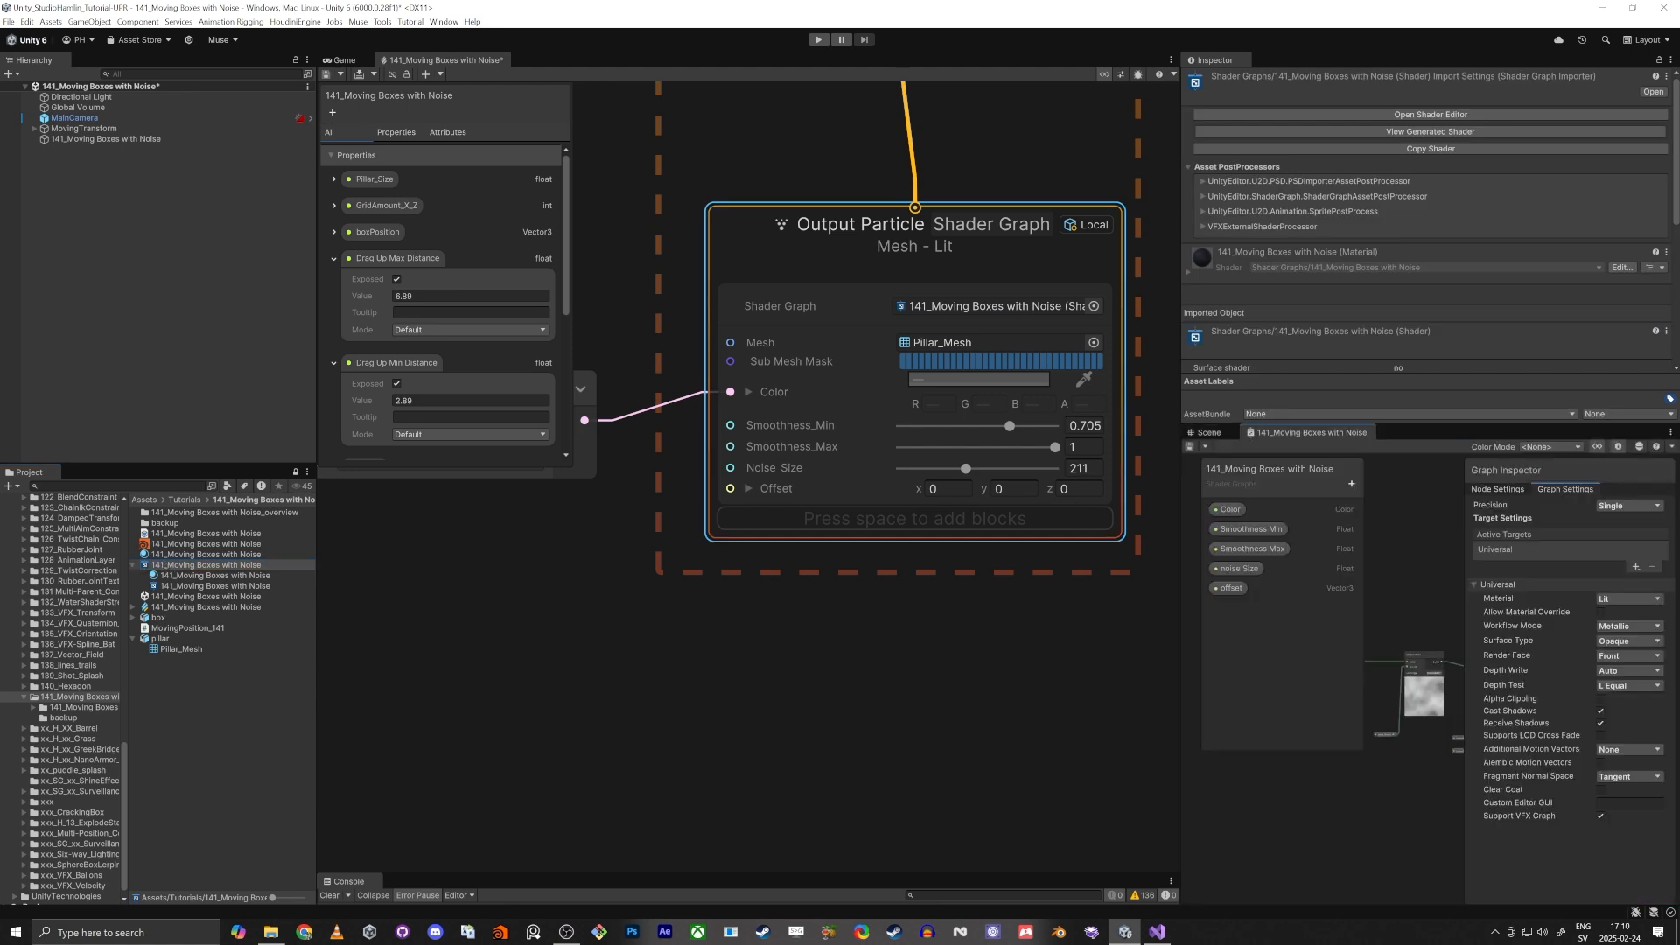
drag(1312, 432, 391, 65)
Step: Examine how the offset property feeds the Tiling And Offset and noise nodes, and close the shader graph discarding changes
middle_drag(472, 361, 828, 543)
scroll(543, 431, up, 2)
scroll(787, 429, up, 8)
drag(593, 623, 578, 647)
scroll(702, 458, down, 5)
middle_drag(777, 394, 597, 299)
scroll(601, 324, down, 2)
scroll(697, 447, up, 1)
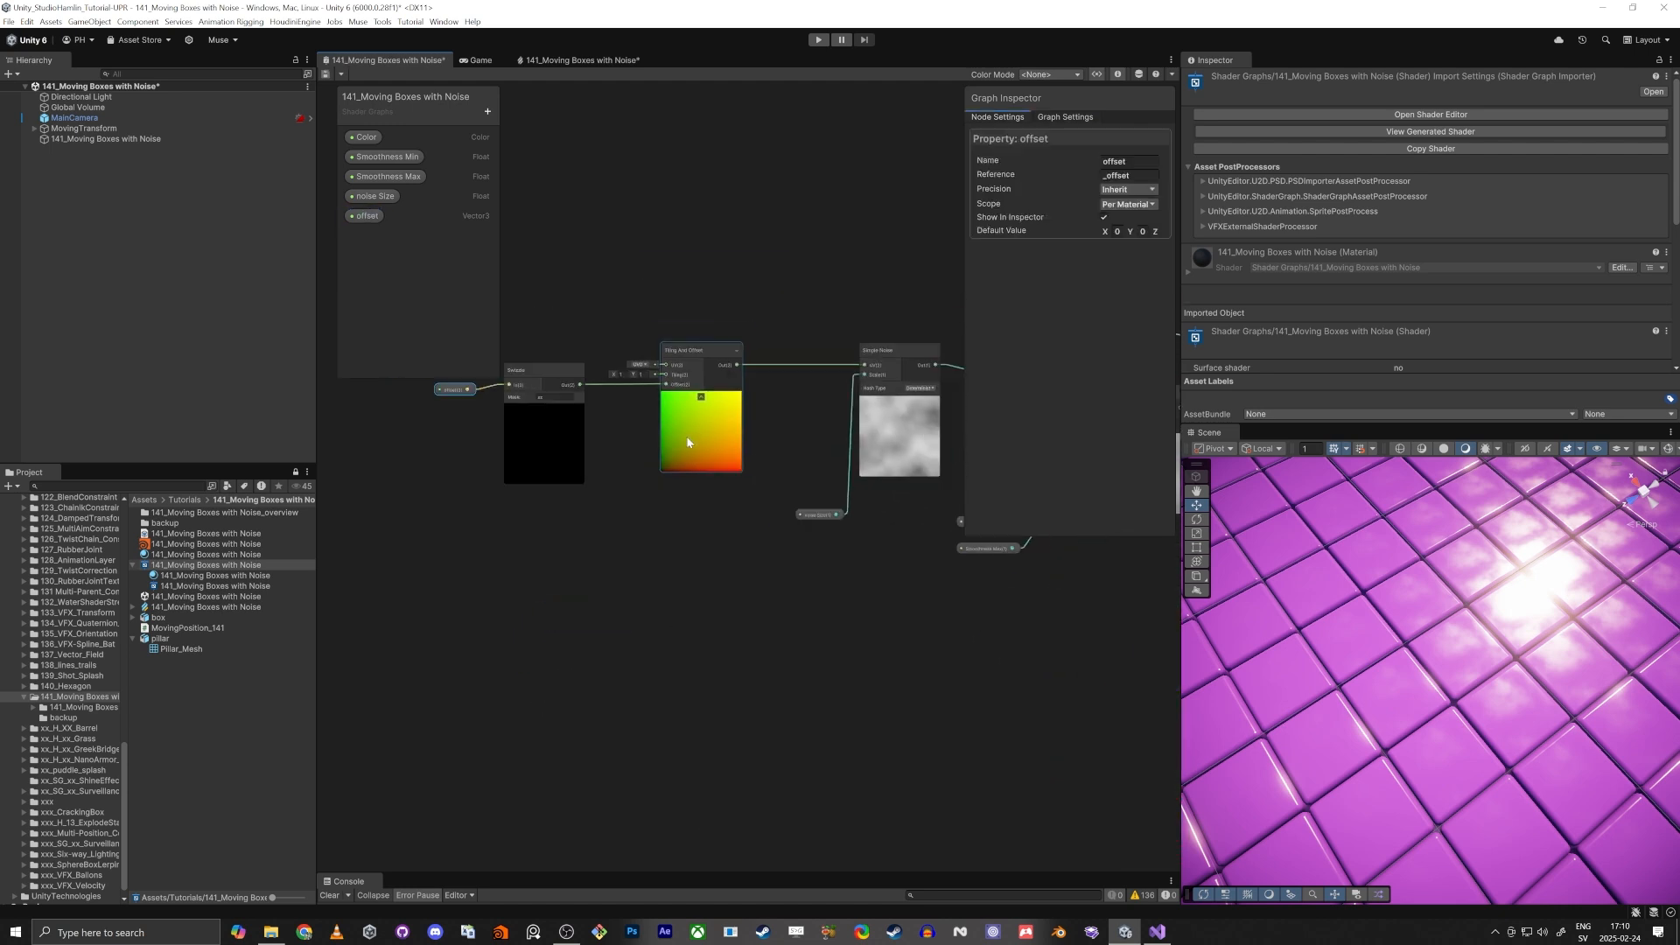
middle_click(396, 63)
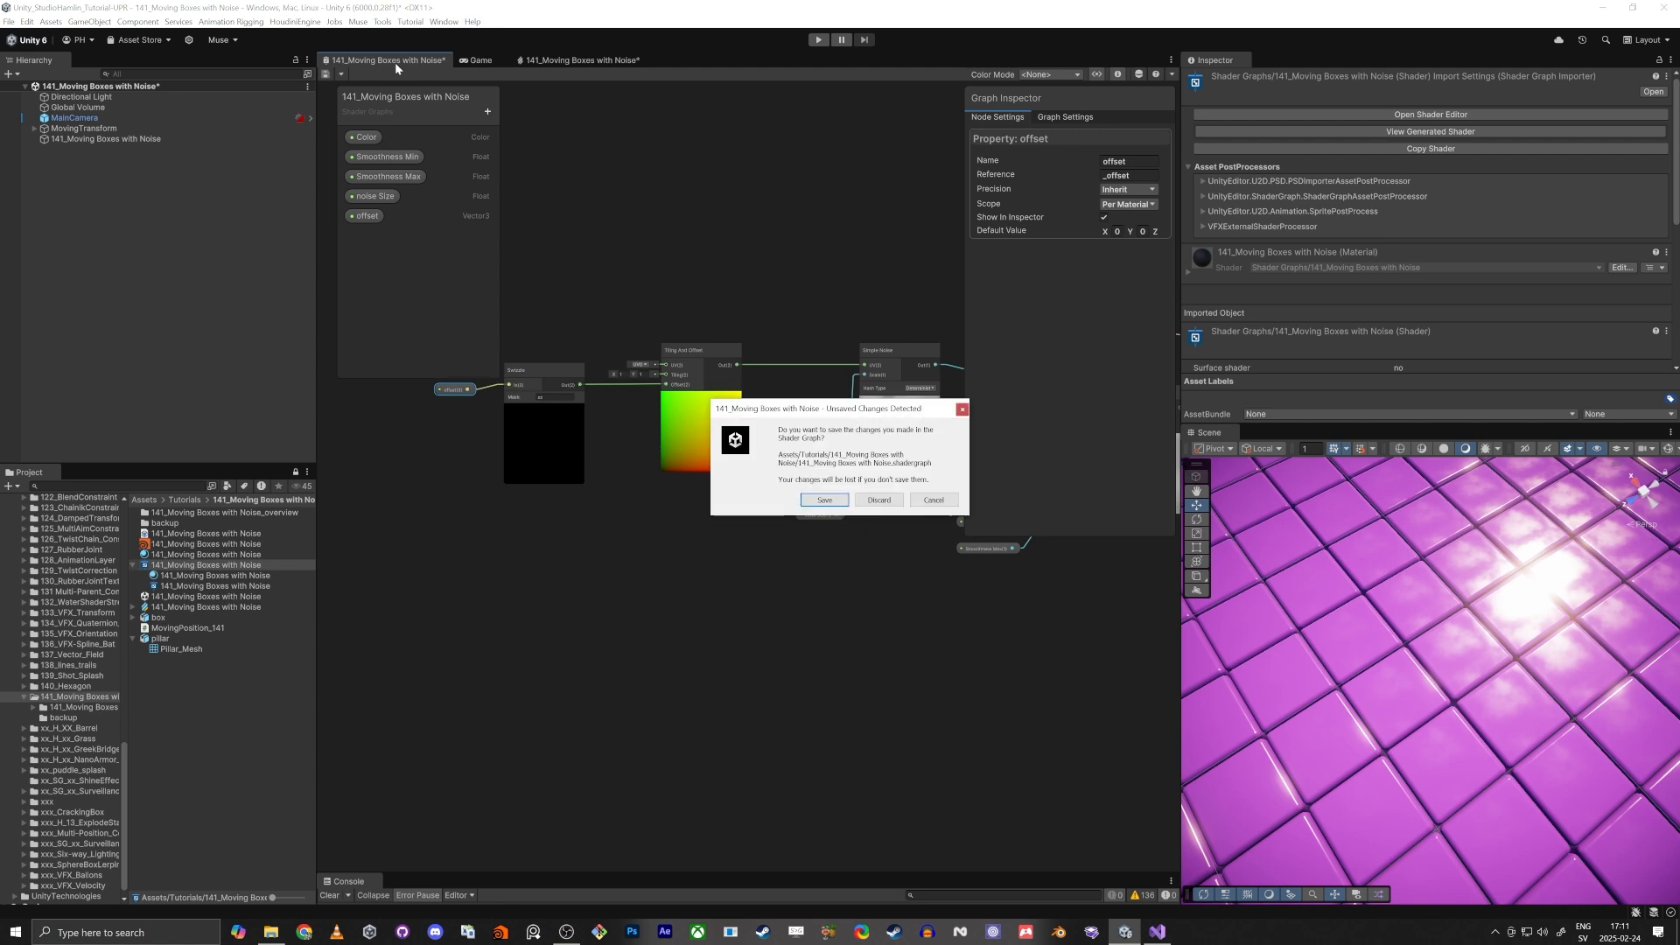
click(879, 500)
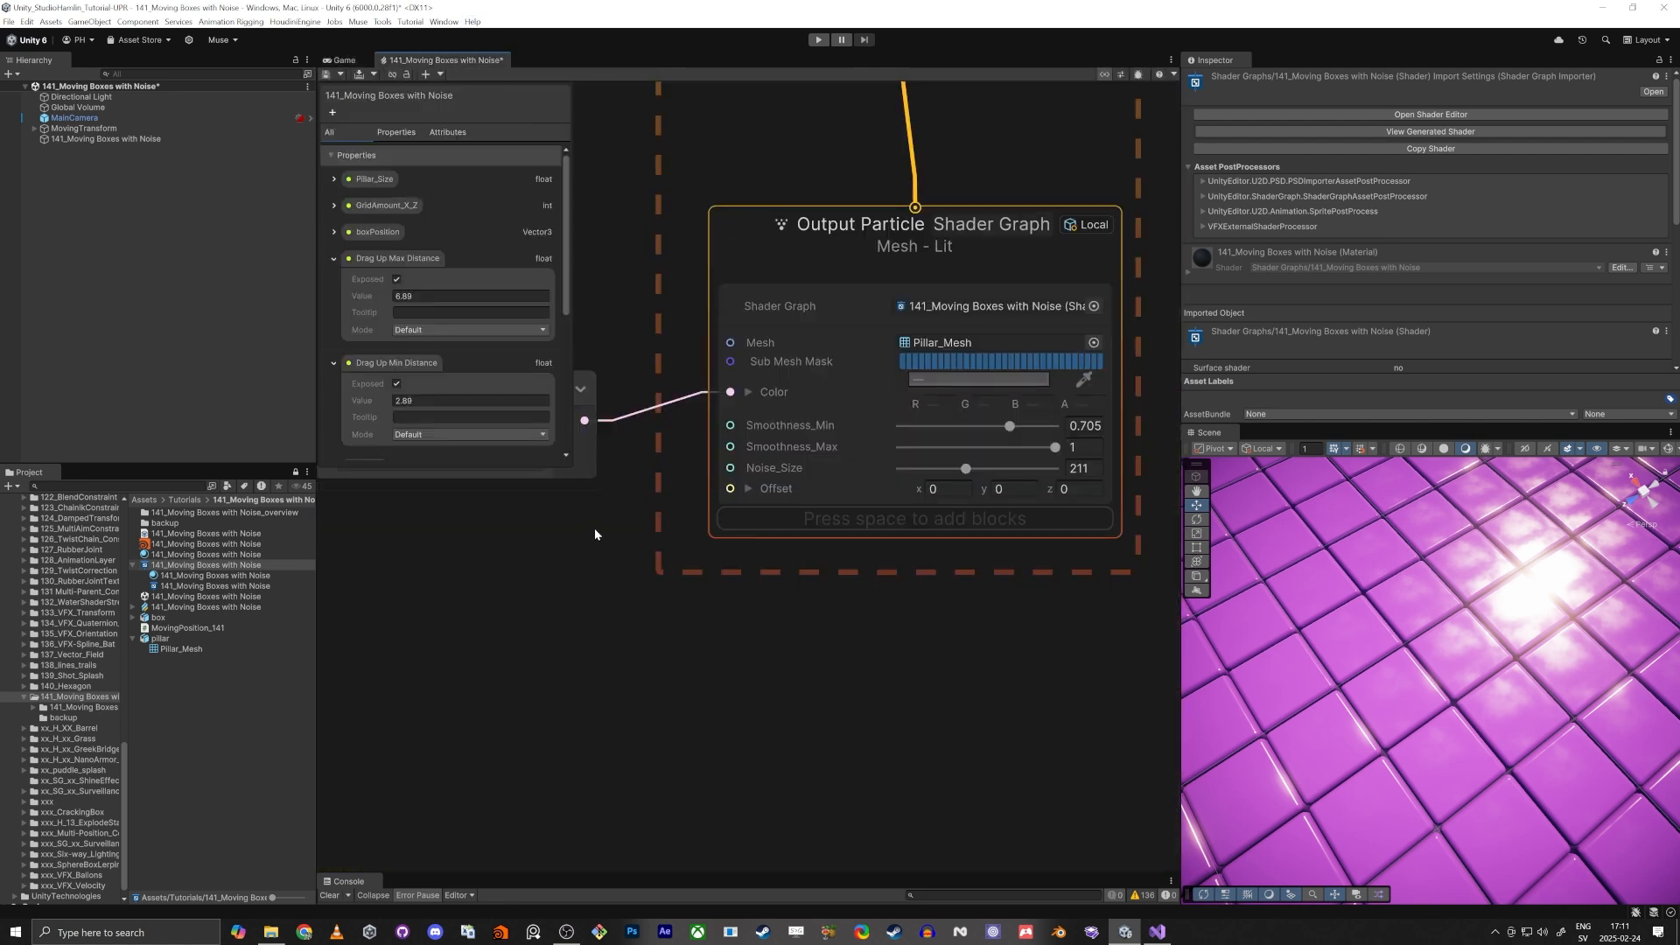
middle_drag(641, 561, 649, 623)
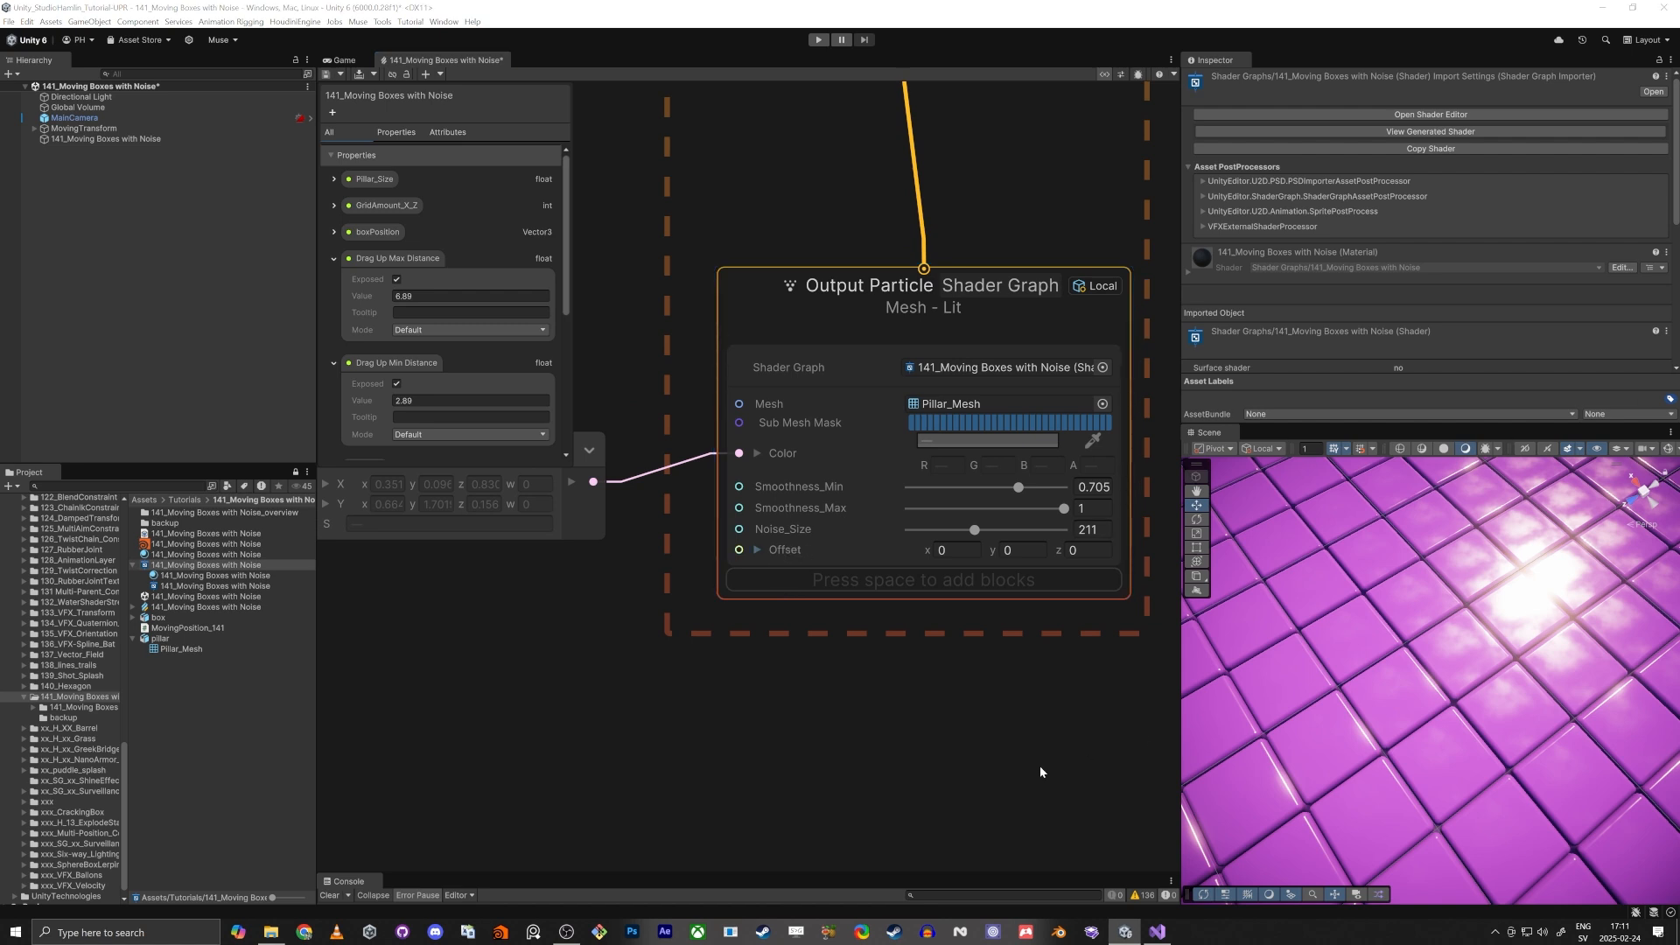
key(space)
text(get id)
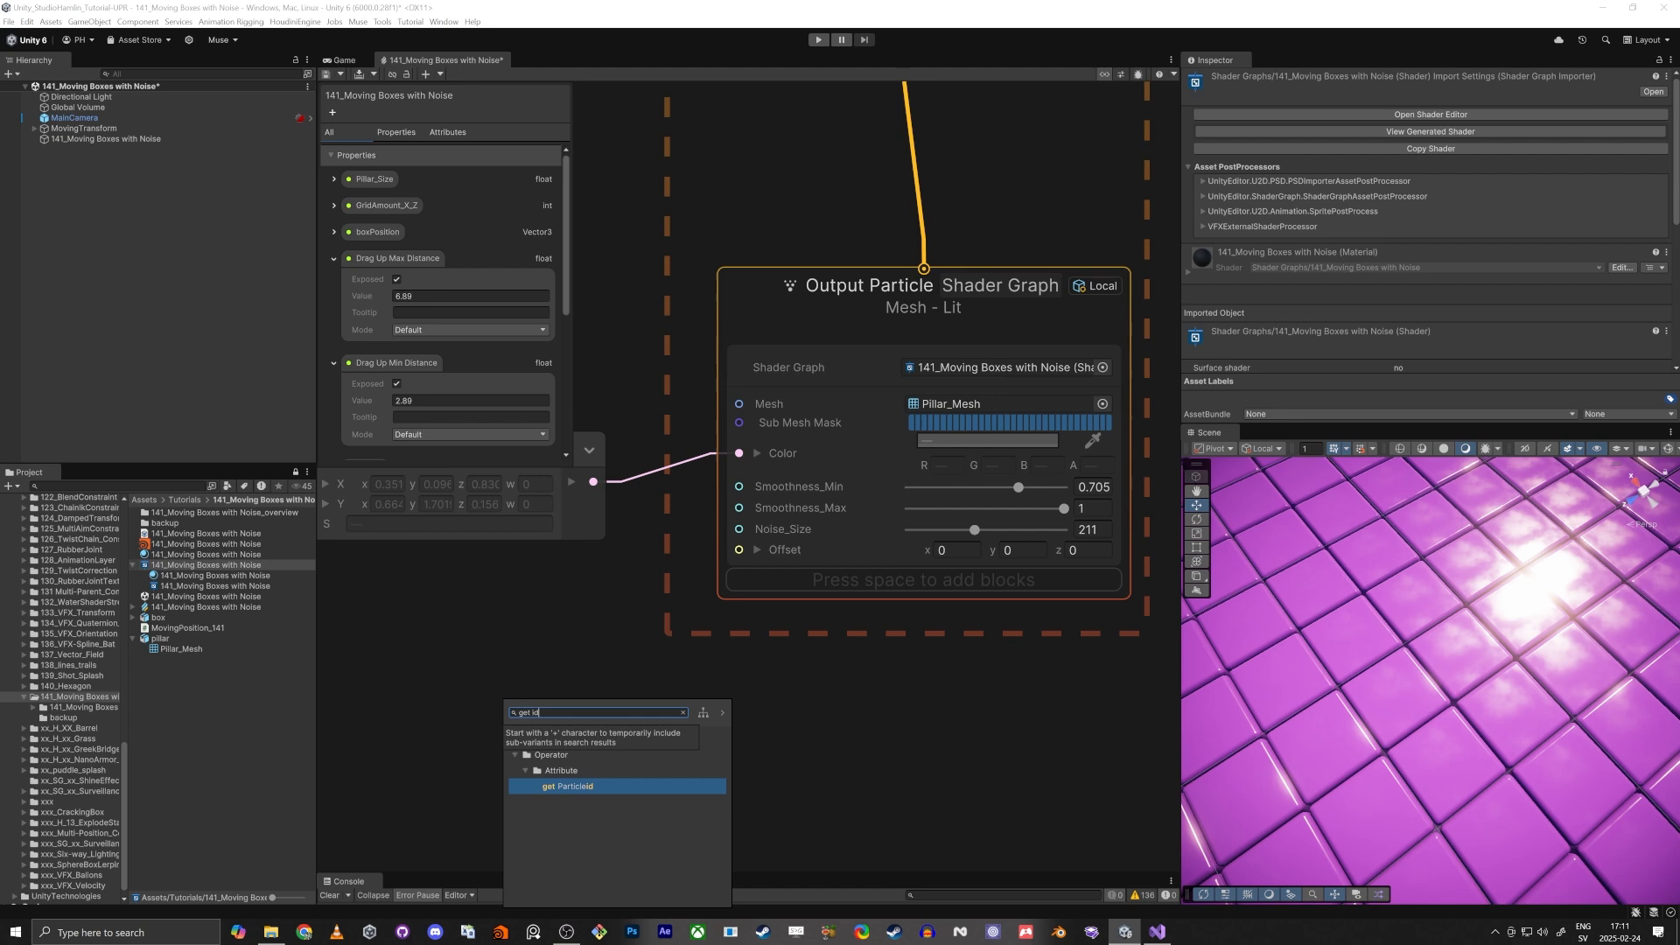
key(Return)
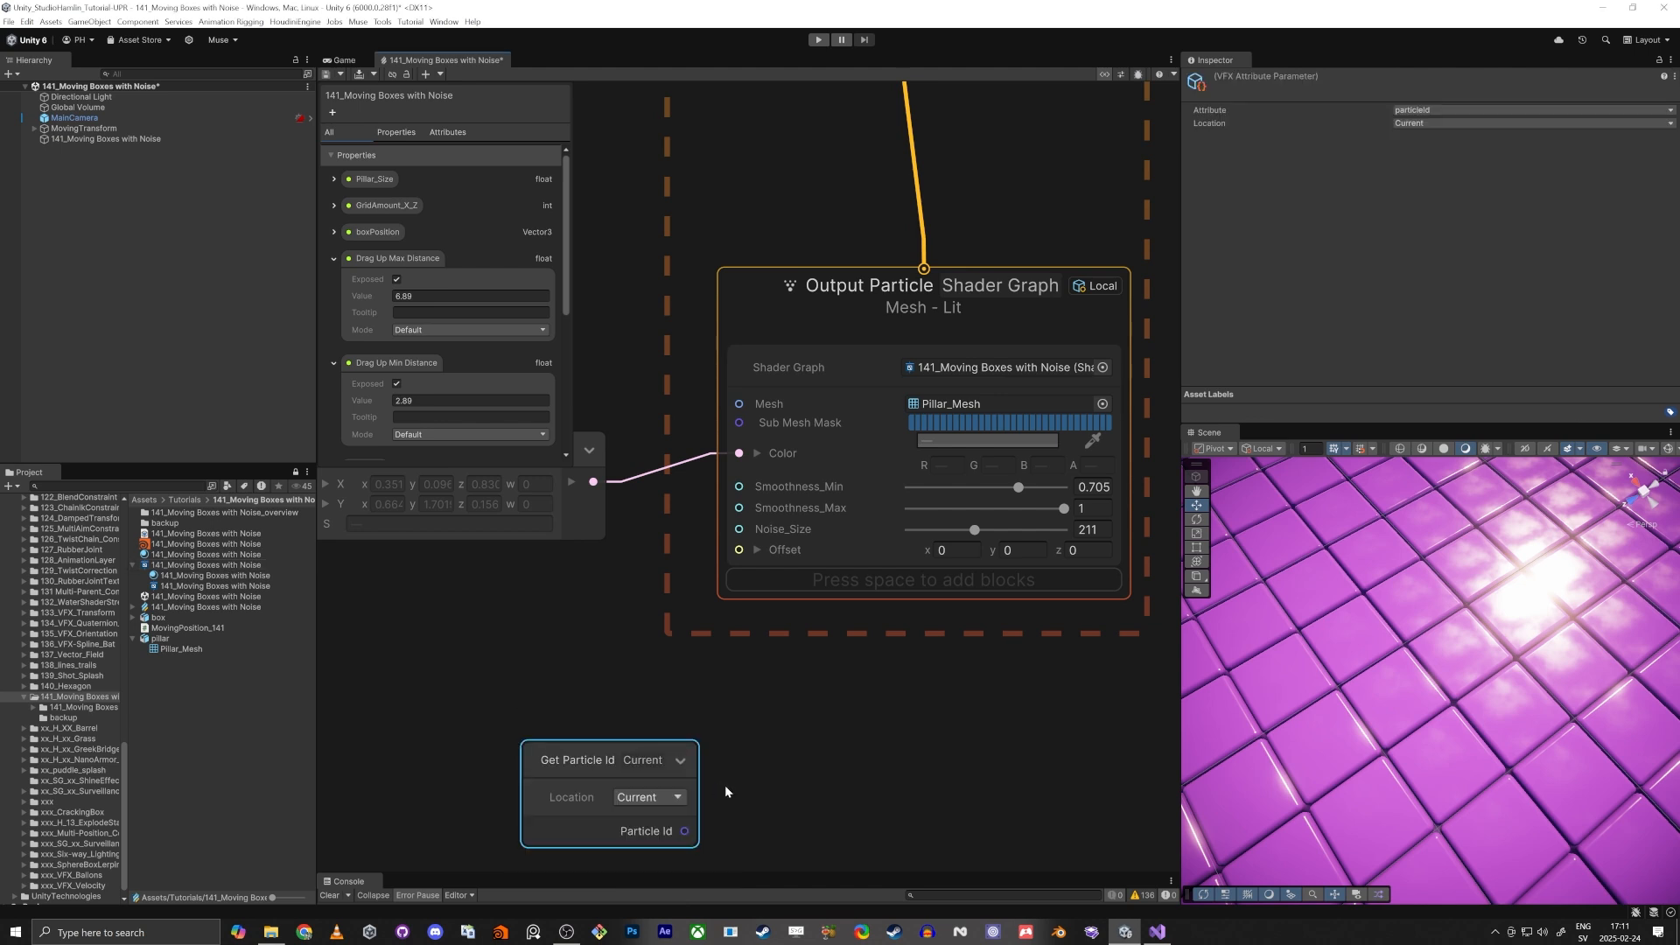
mouse_move(665, 771)
mouse_down()
mouse_move(591, 744)
mouse_move(509, 754)
mouse_move(673, 767)
mouse_up()
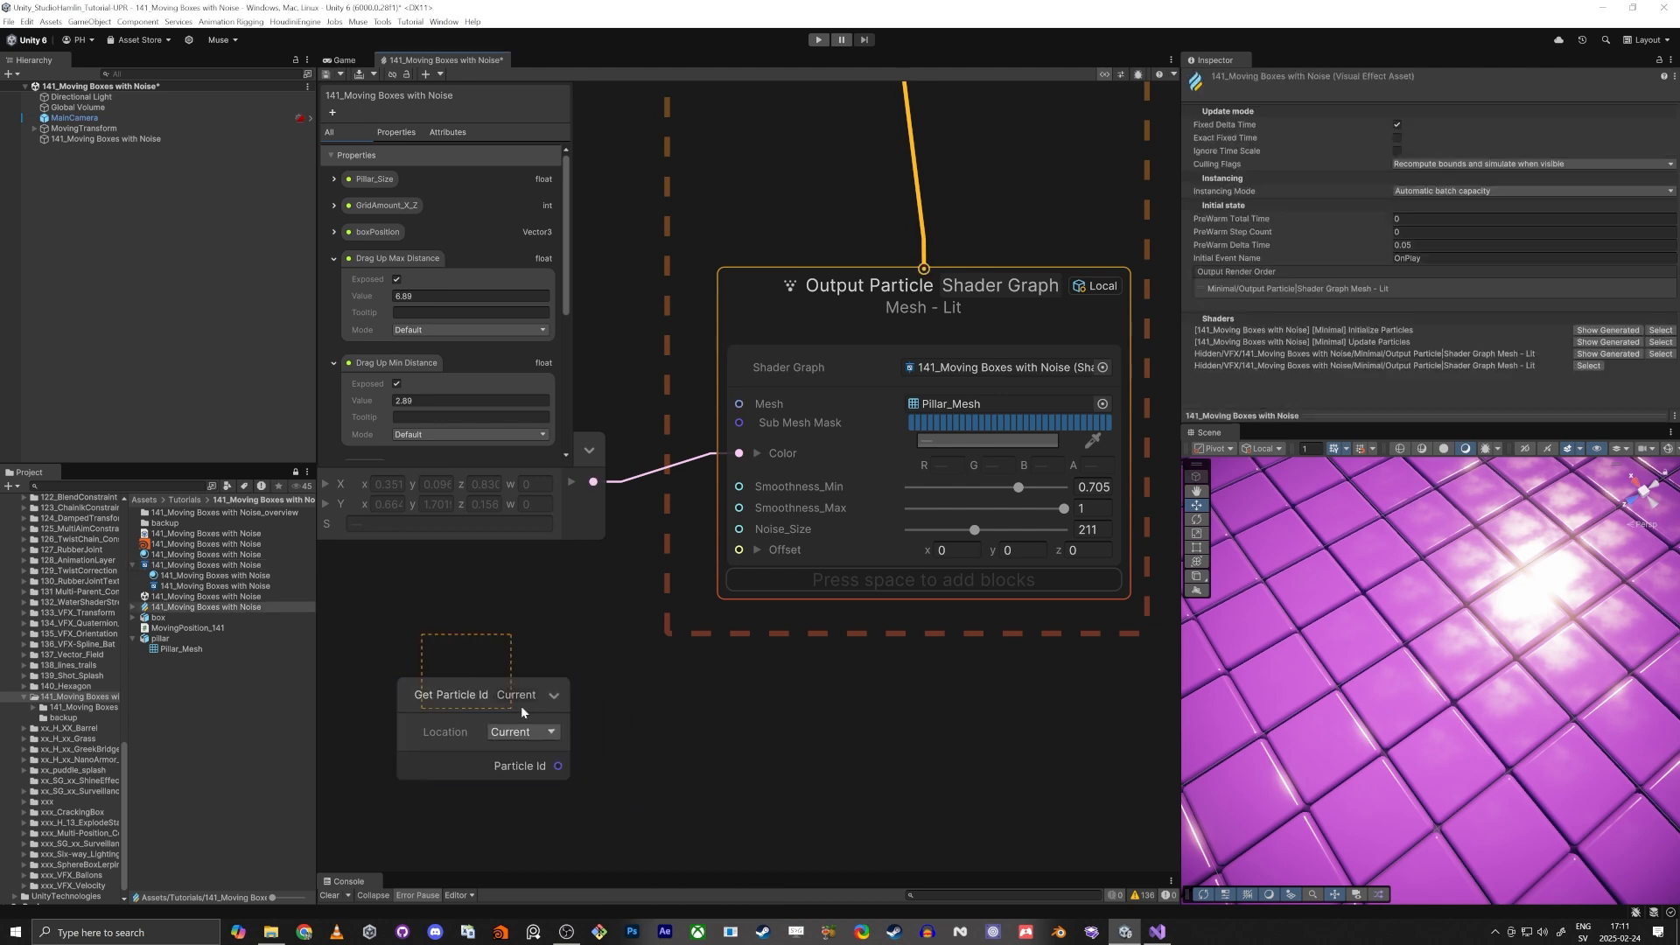
key(Delete)
key(space)
text(target)
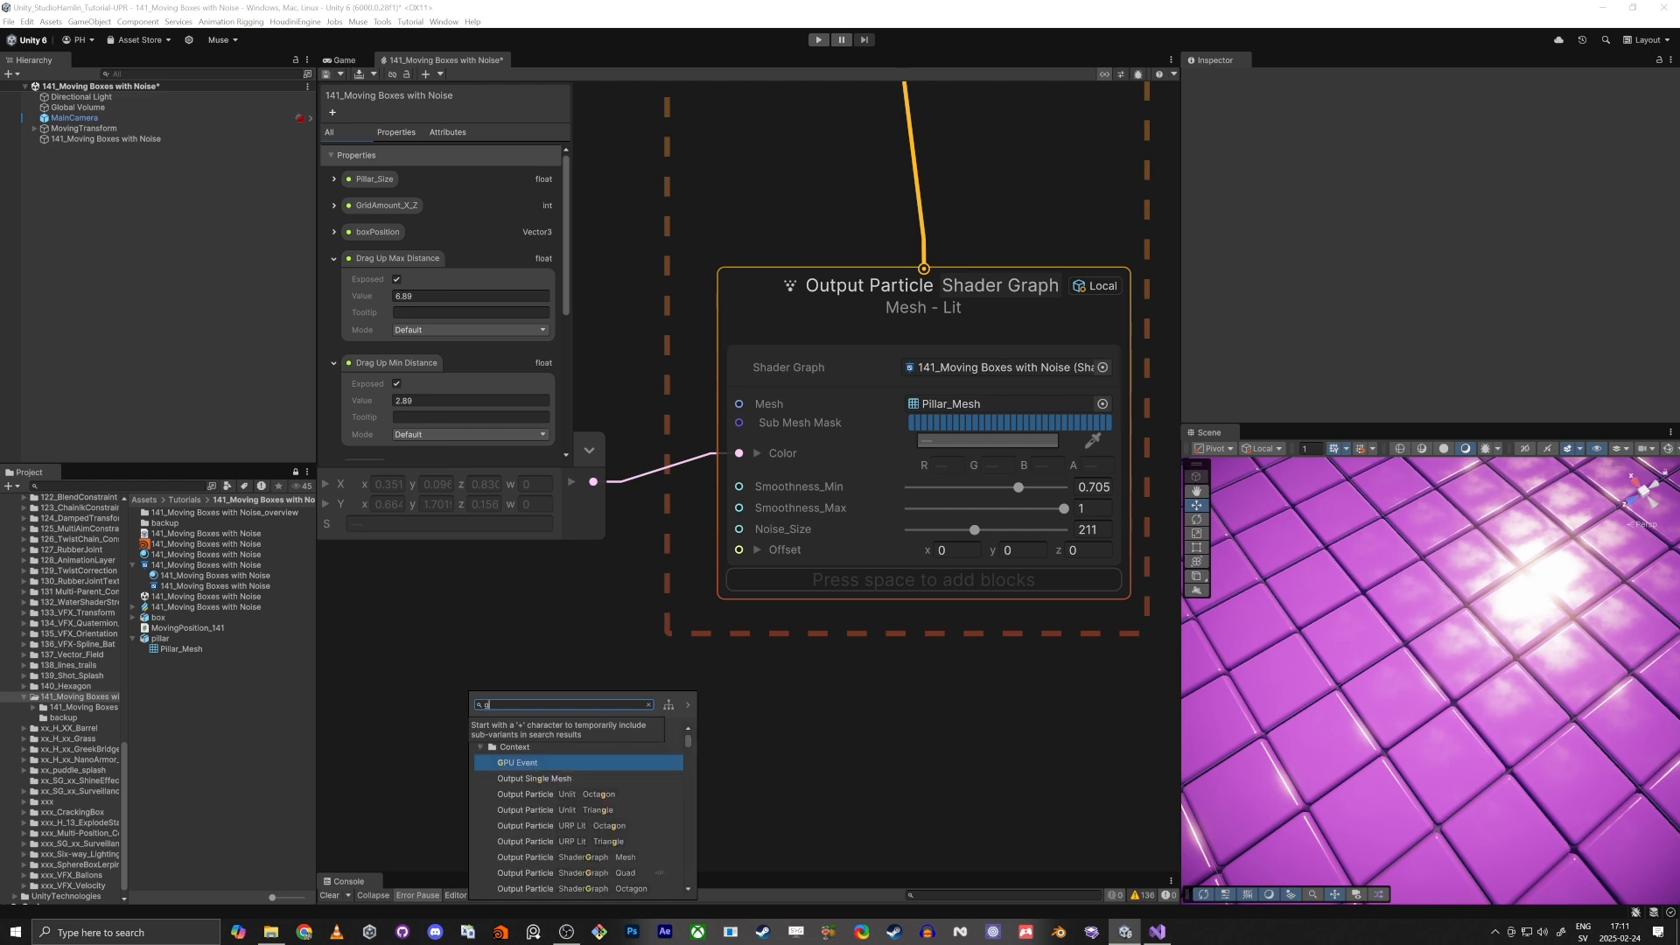
key(Return)
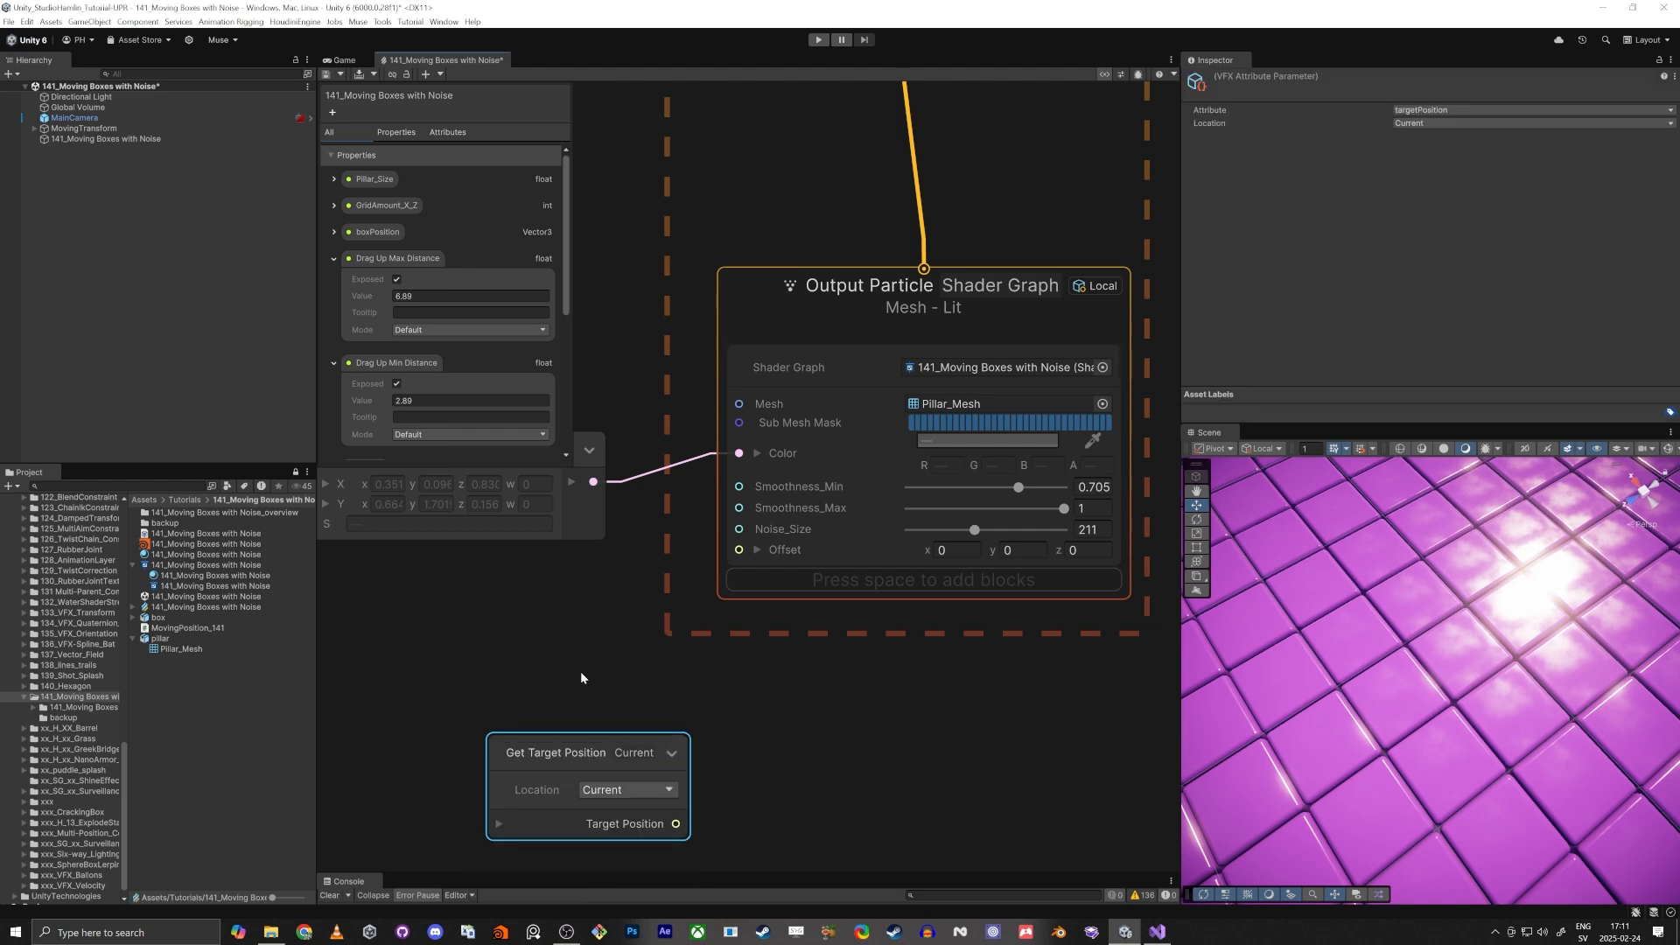
key(Delete)
Step: Add a Get Position node with Current location below the Output Particle context in the VFX graph
key(space)
text(get)
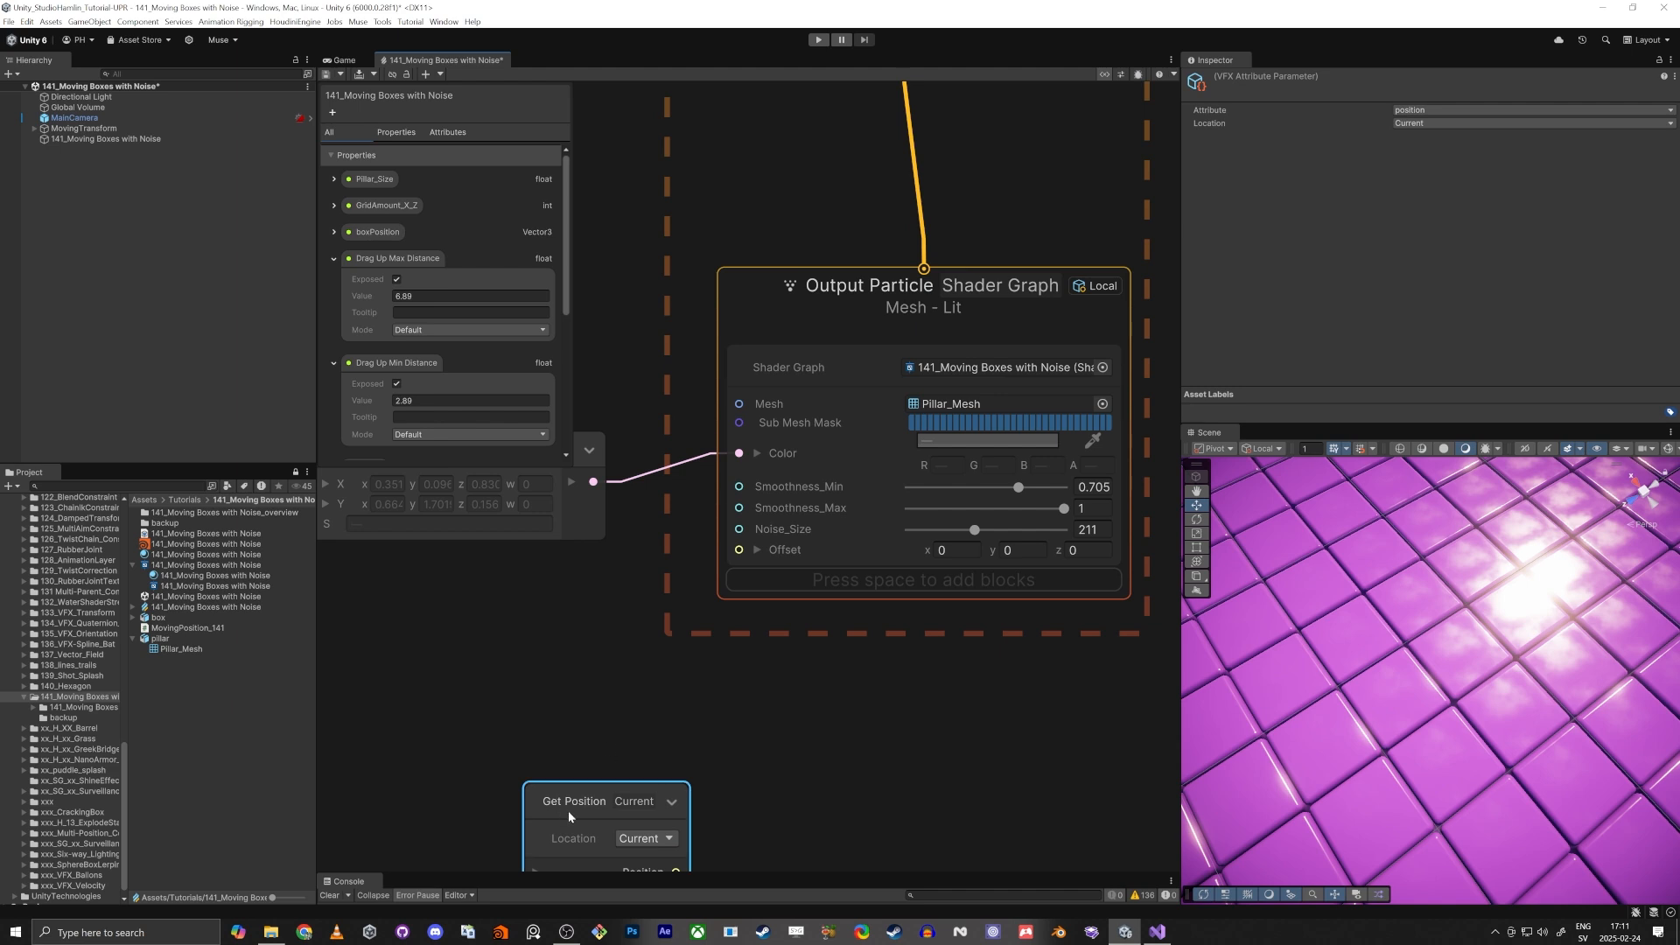
click(569, 810)
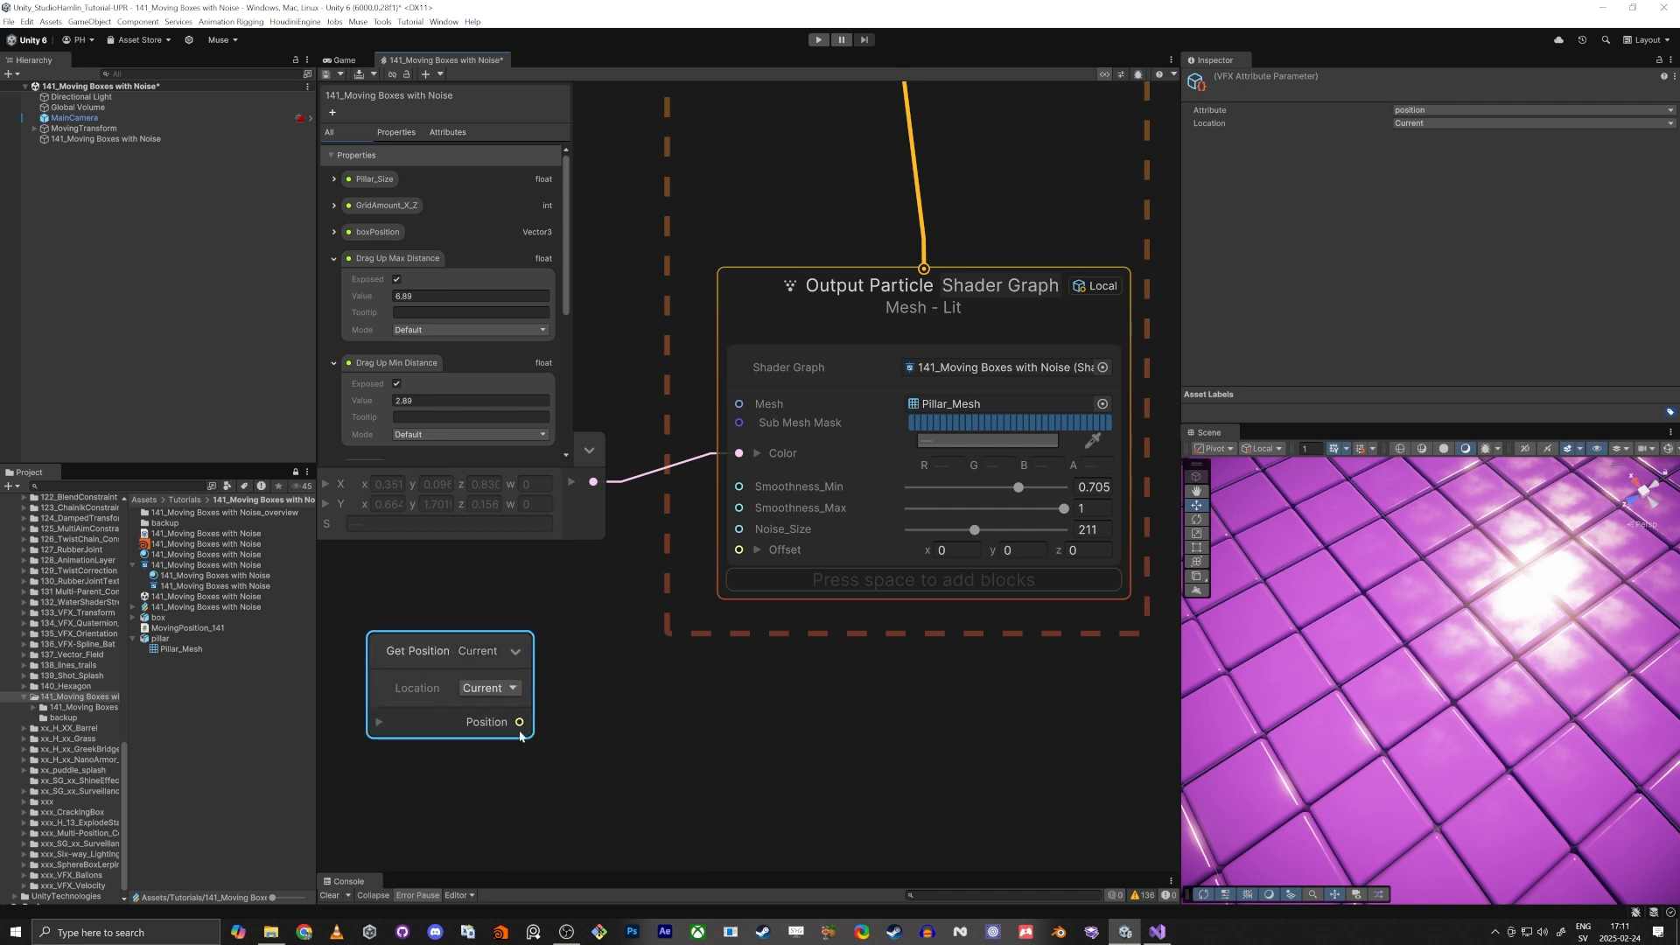
Step: Add a Multiply node fed by the Get Position output and set its B value to 1.142534
drag(520, 724, 669, 756)
text(multi)
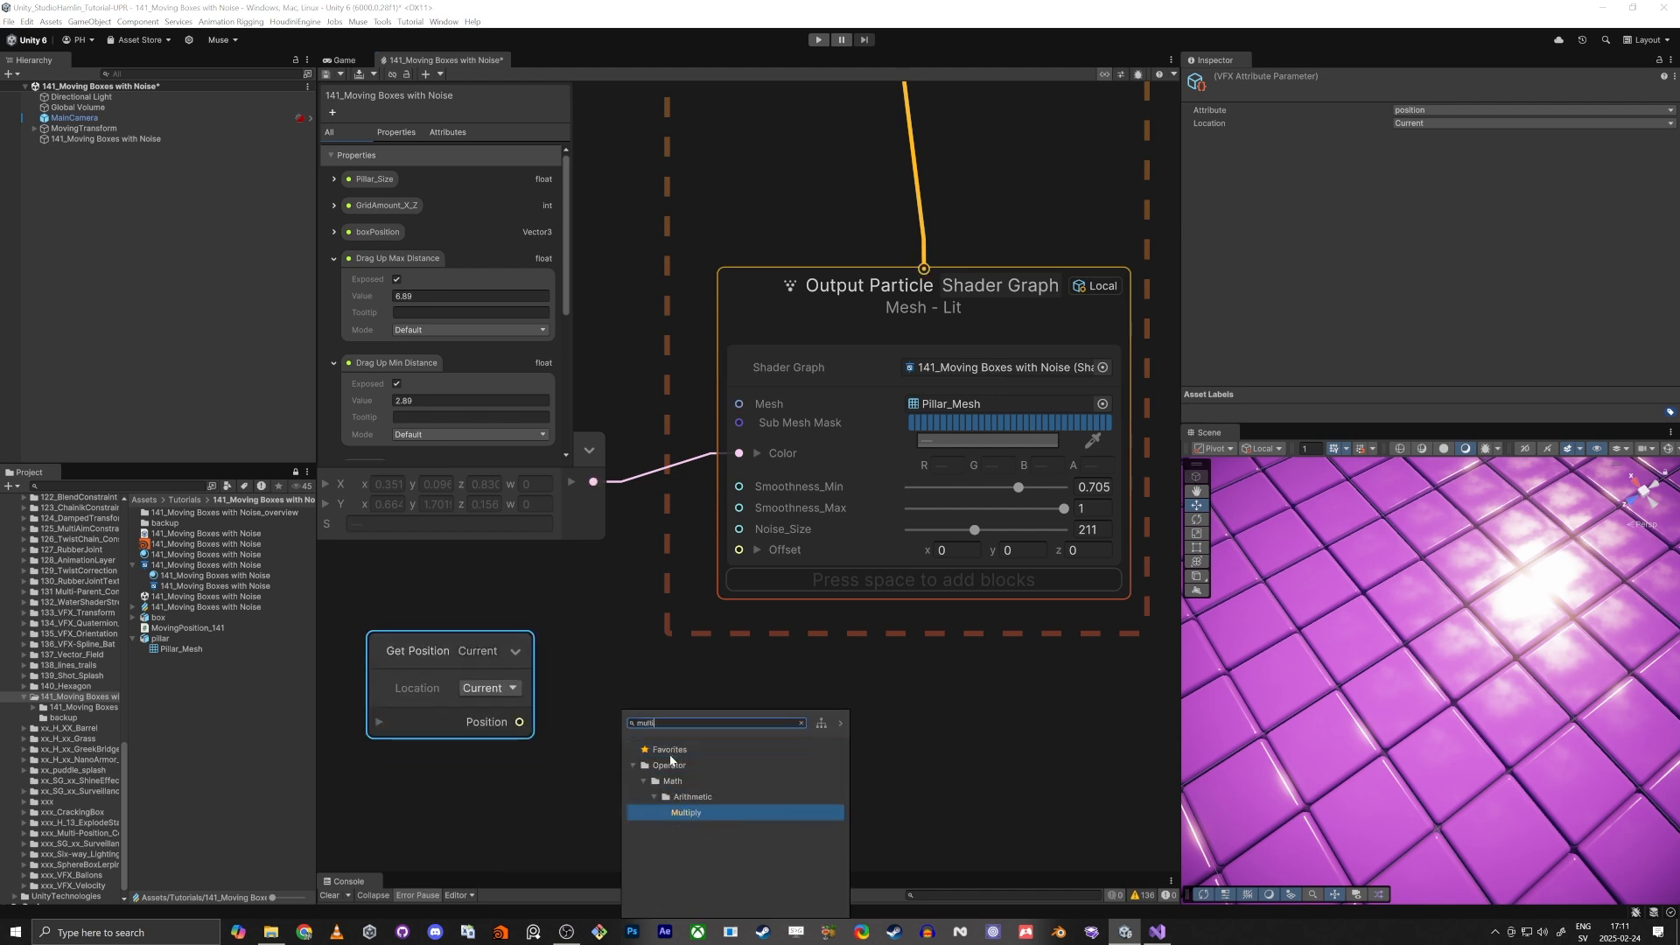
key(Return)
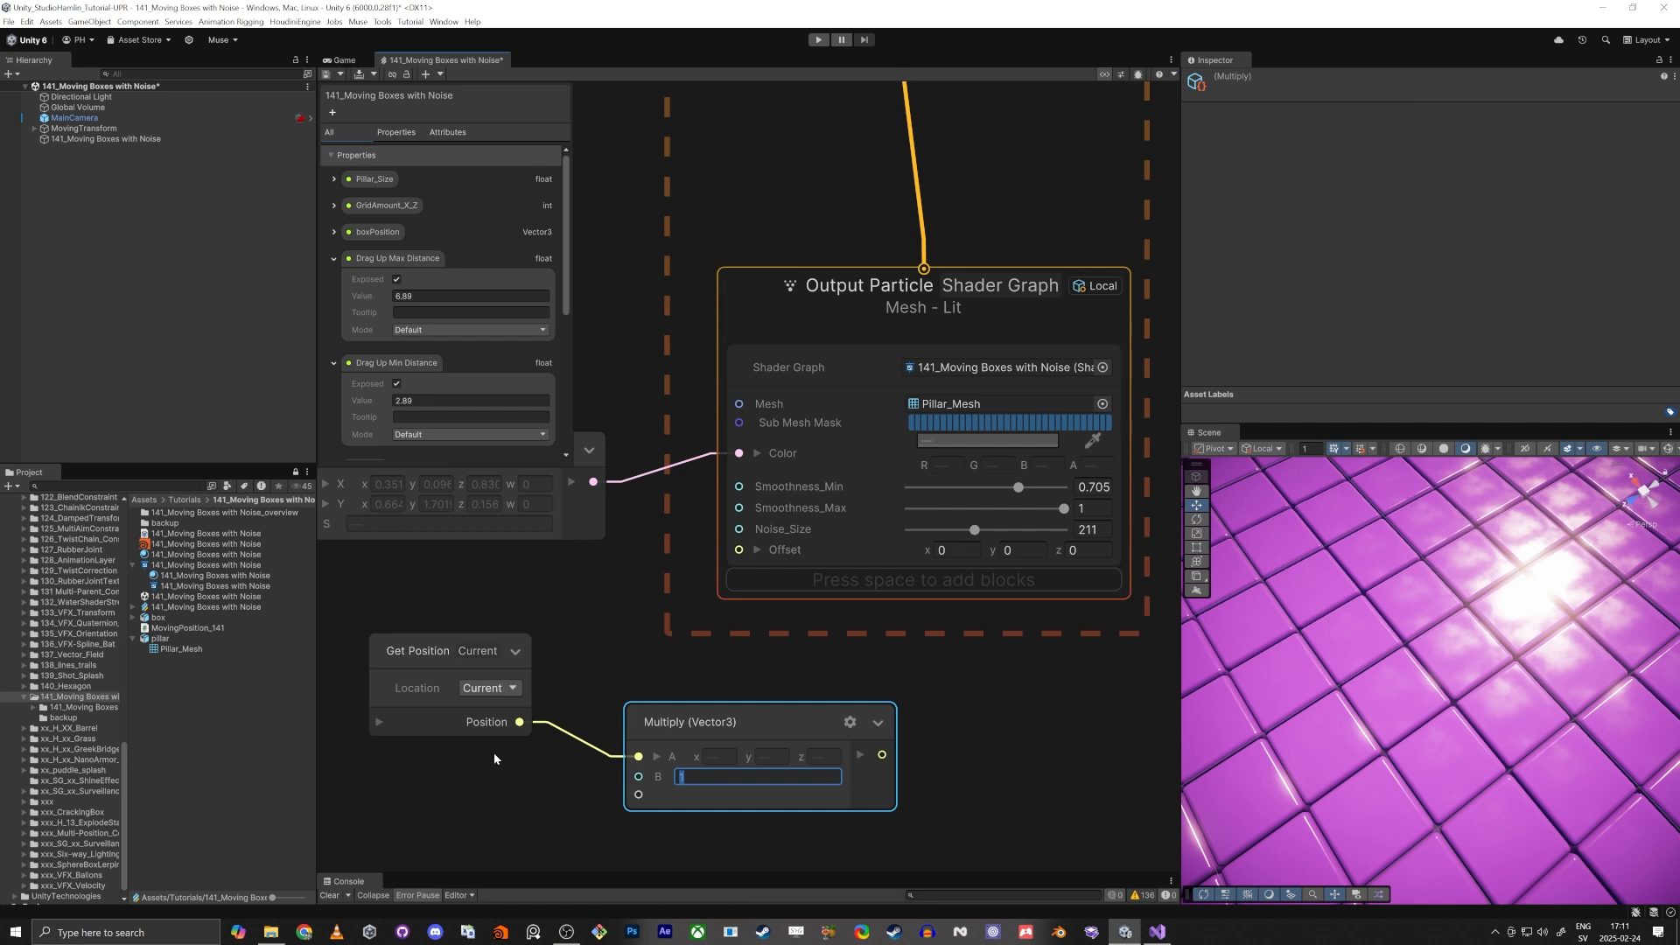
text(1.23)
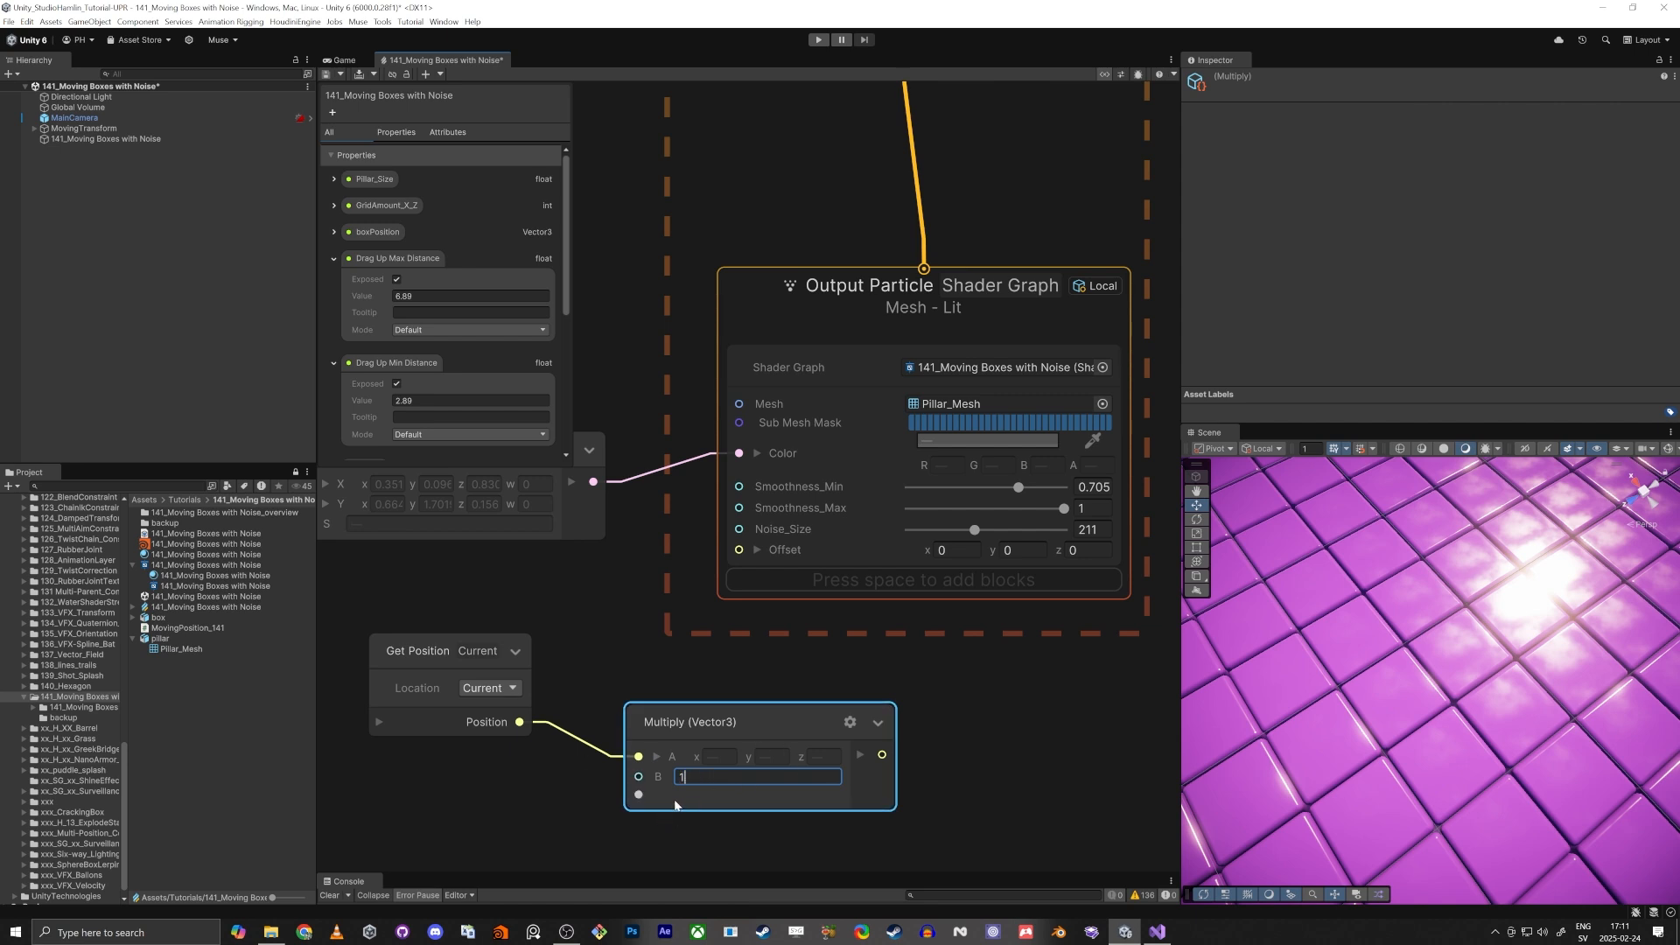
text(34)
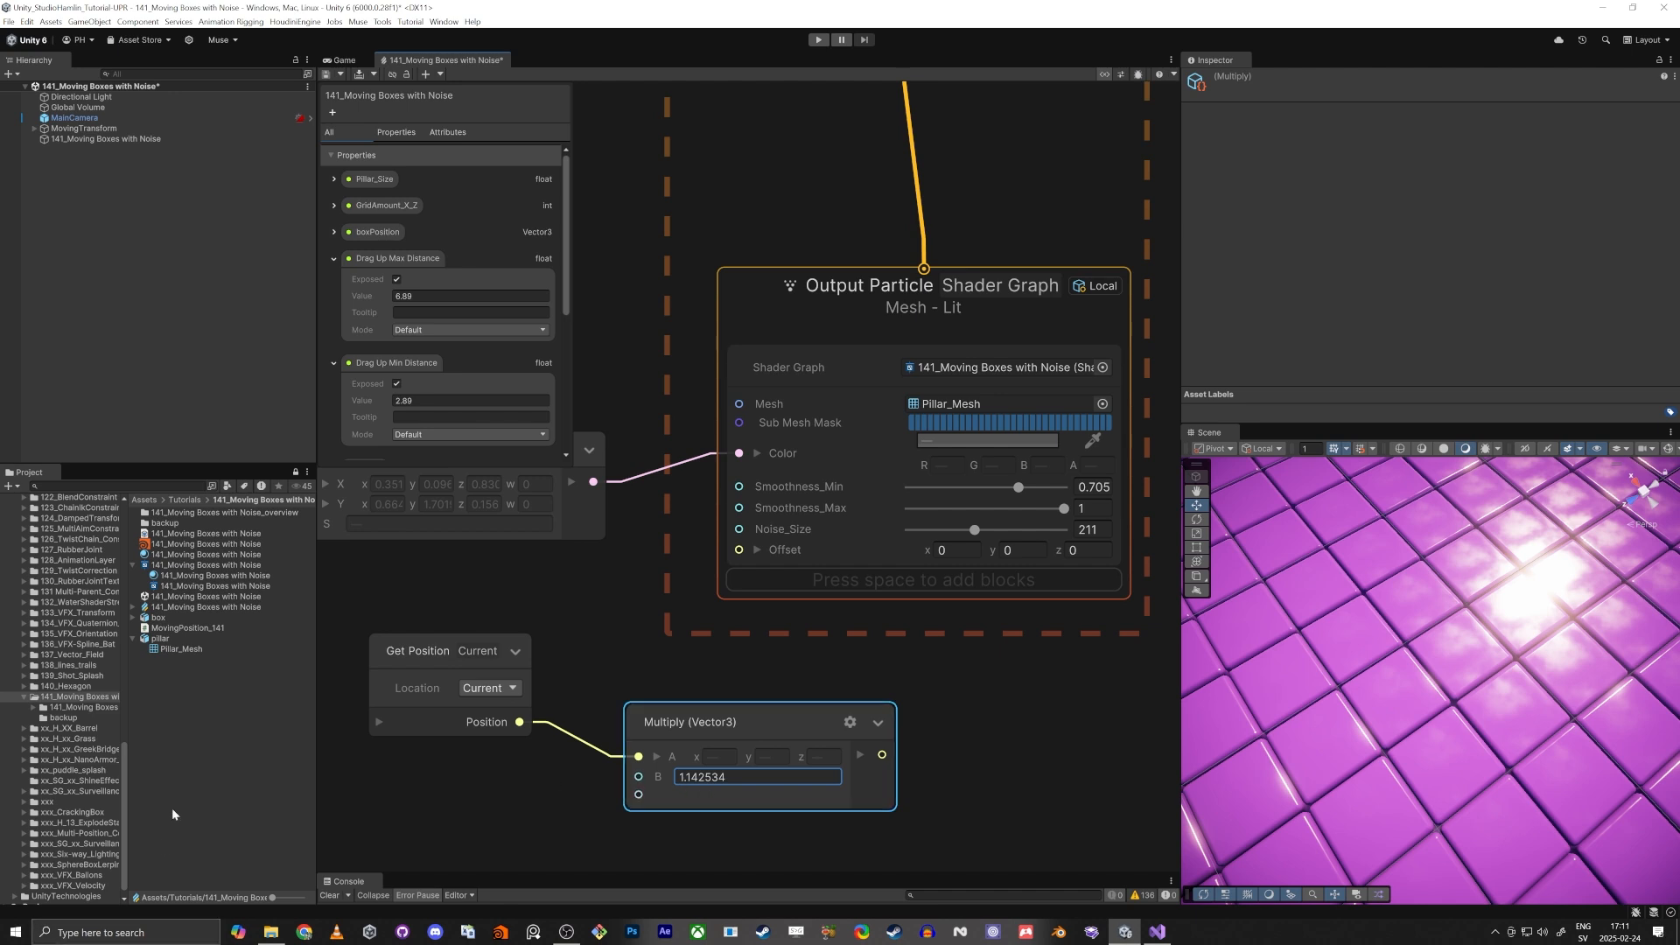
Step: Connect the Get Position output directly to the output context's Offset and check the surface noise in the scene
drag(739, 549, 682, 596)
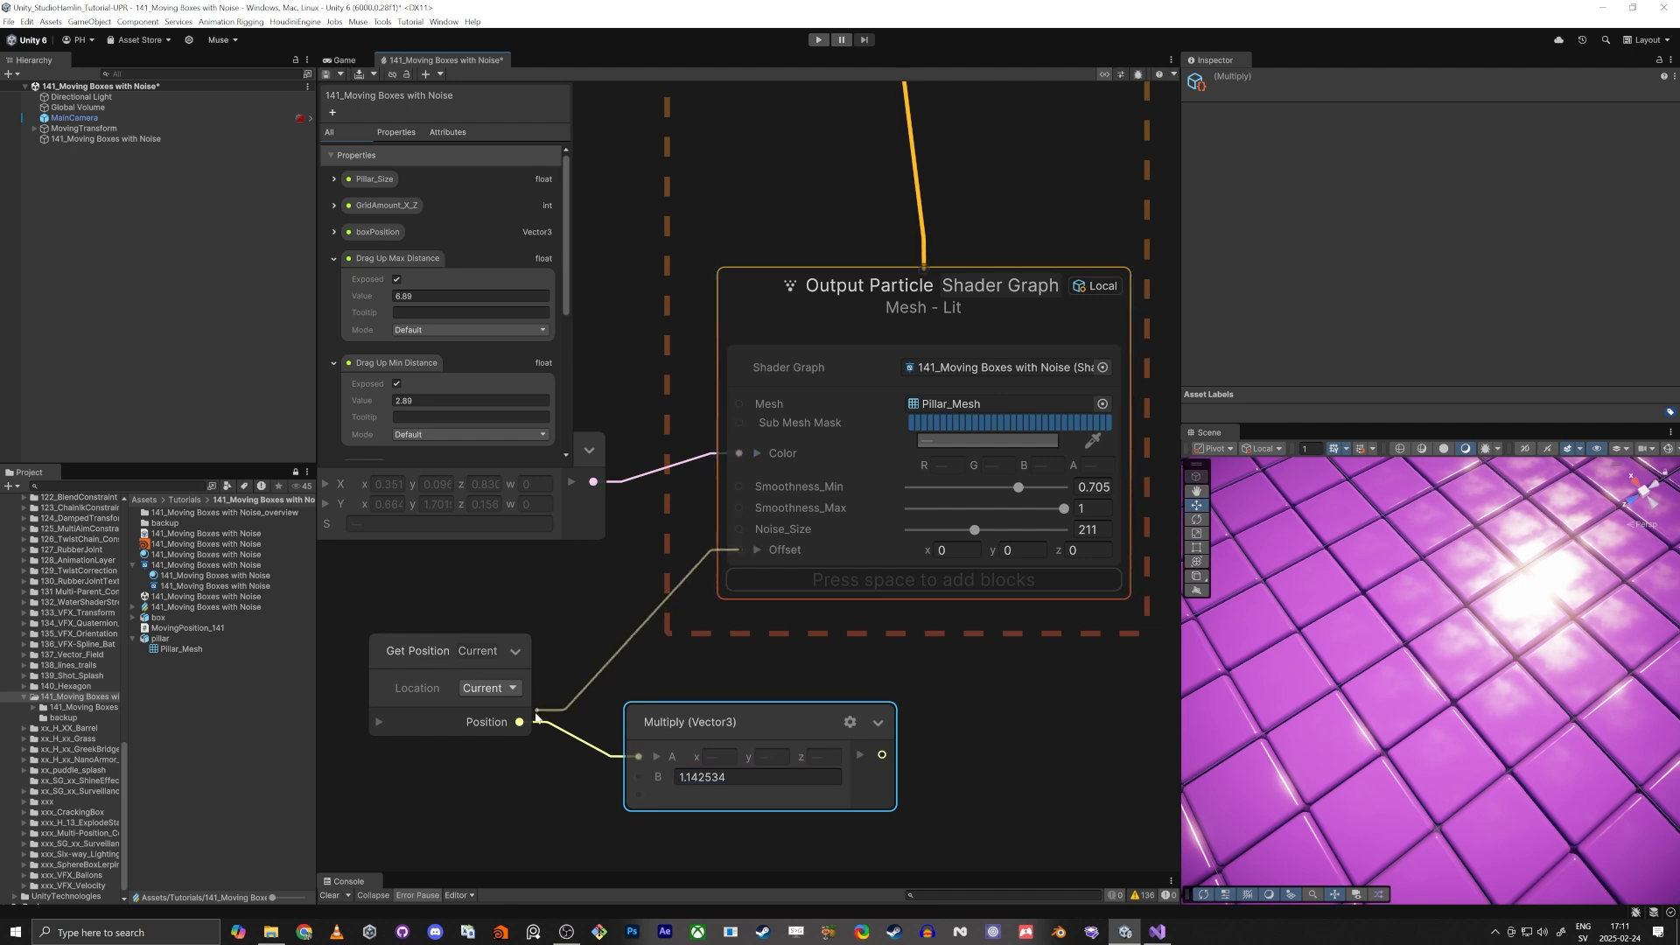
drag(517, 720, 517, 719)
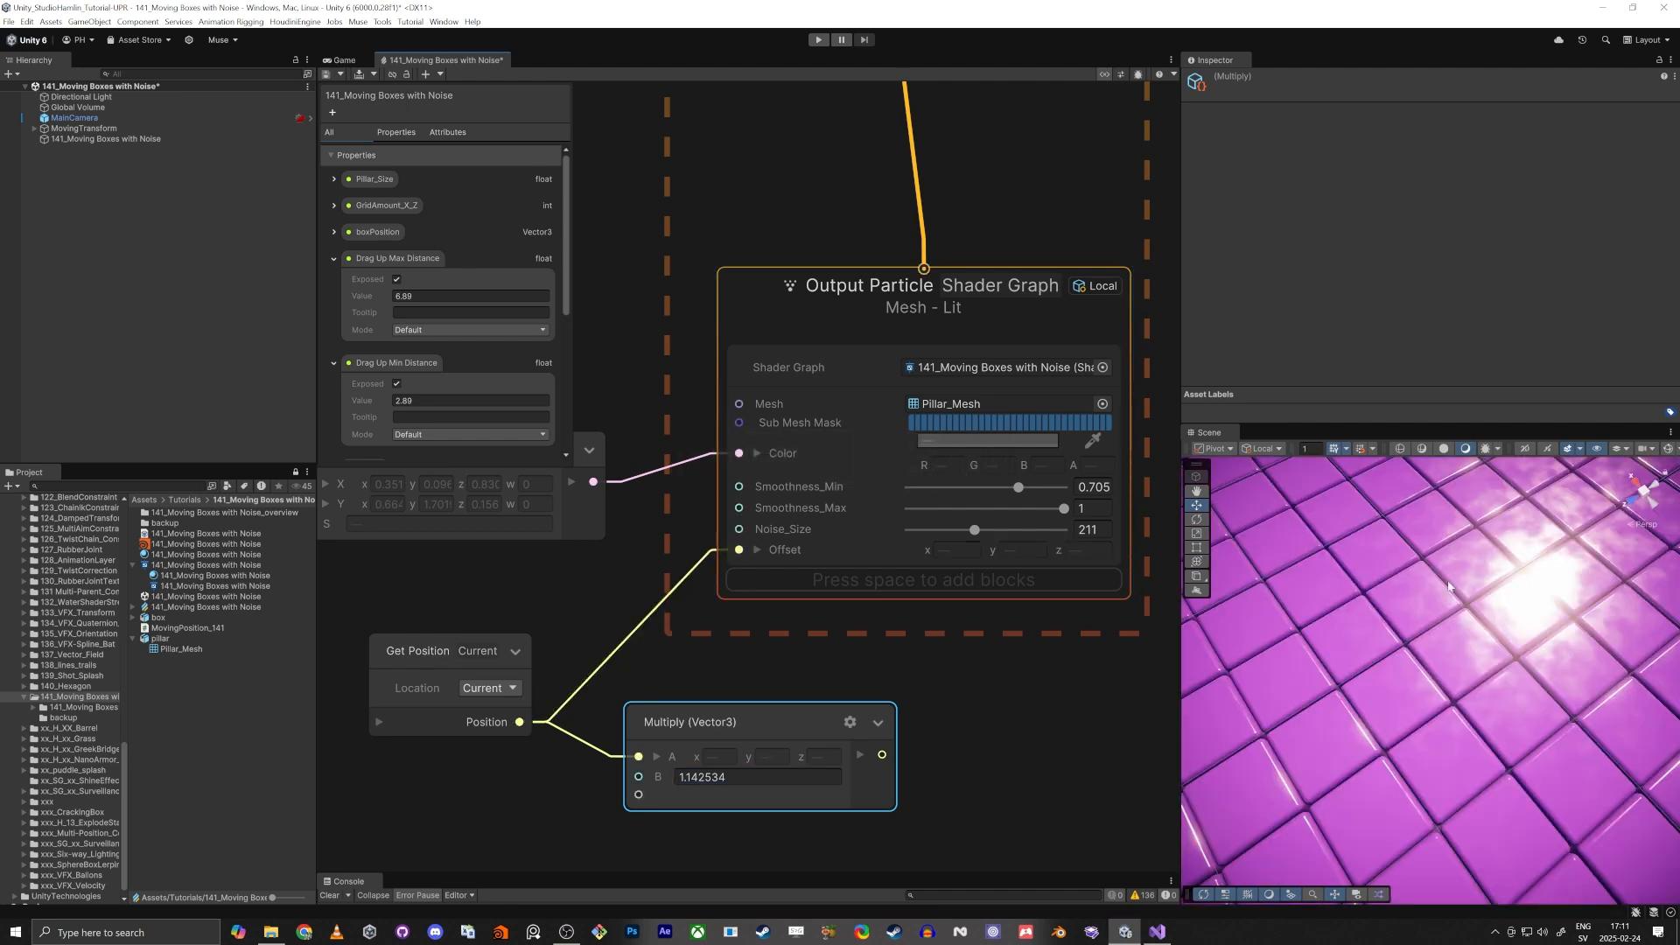
right_drag(1448, 586, 1484, 663)
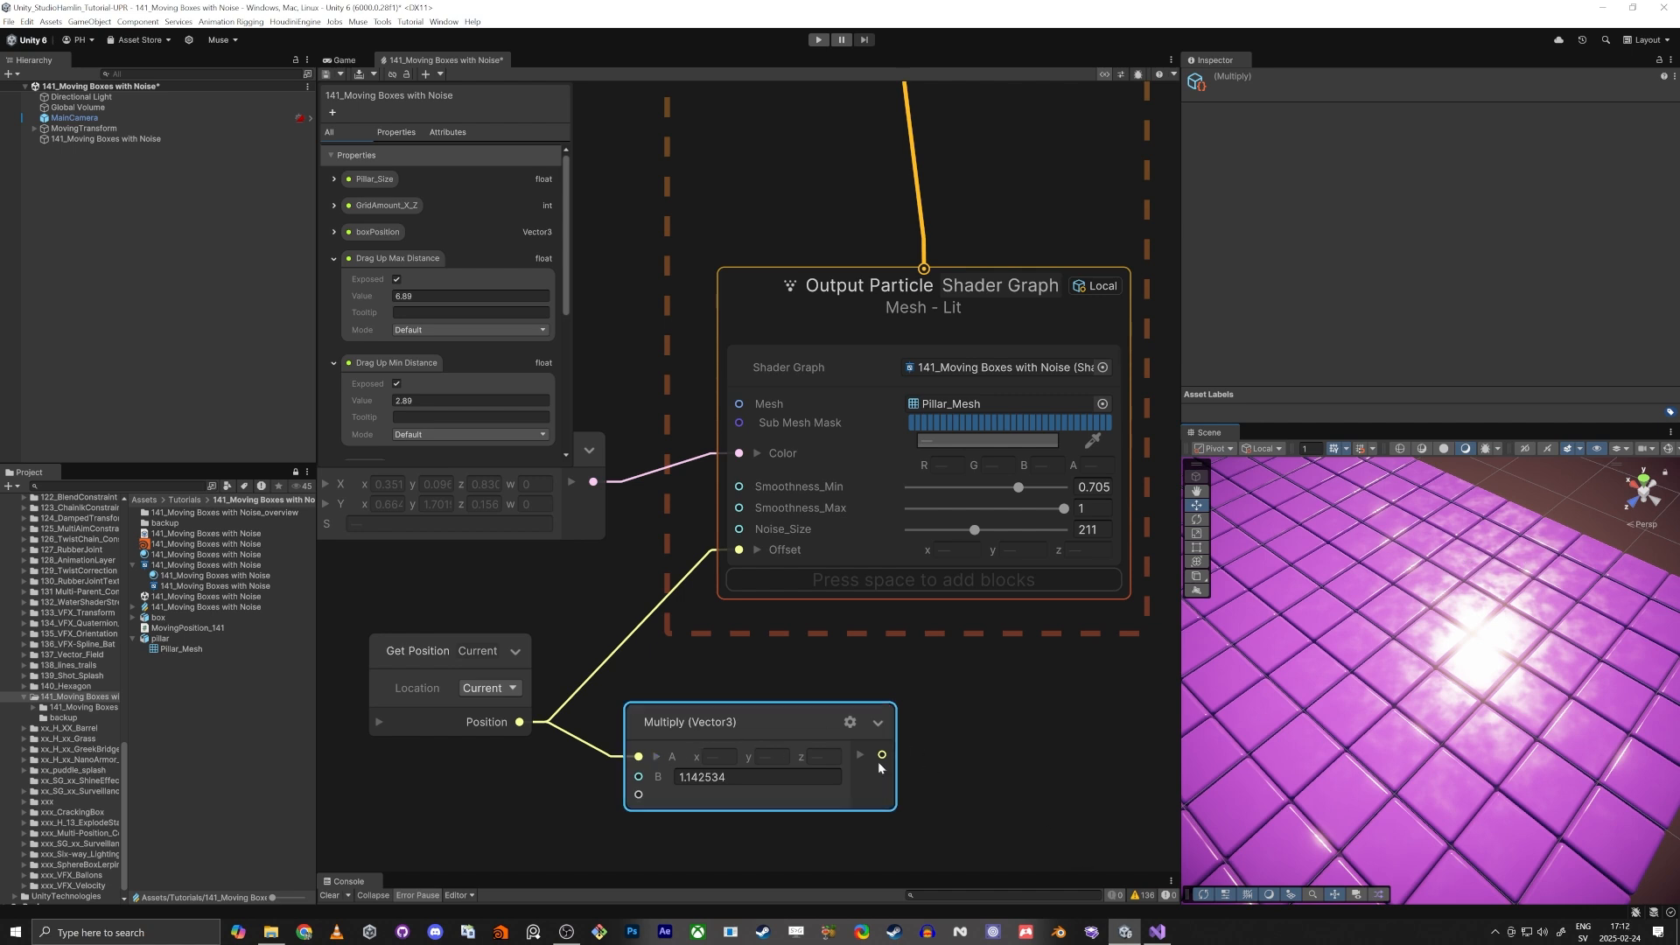
Step: Connect the Multiply node's output to the Offset input of the Output Particle context
drag(732, 557, 740, 551)
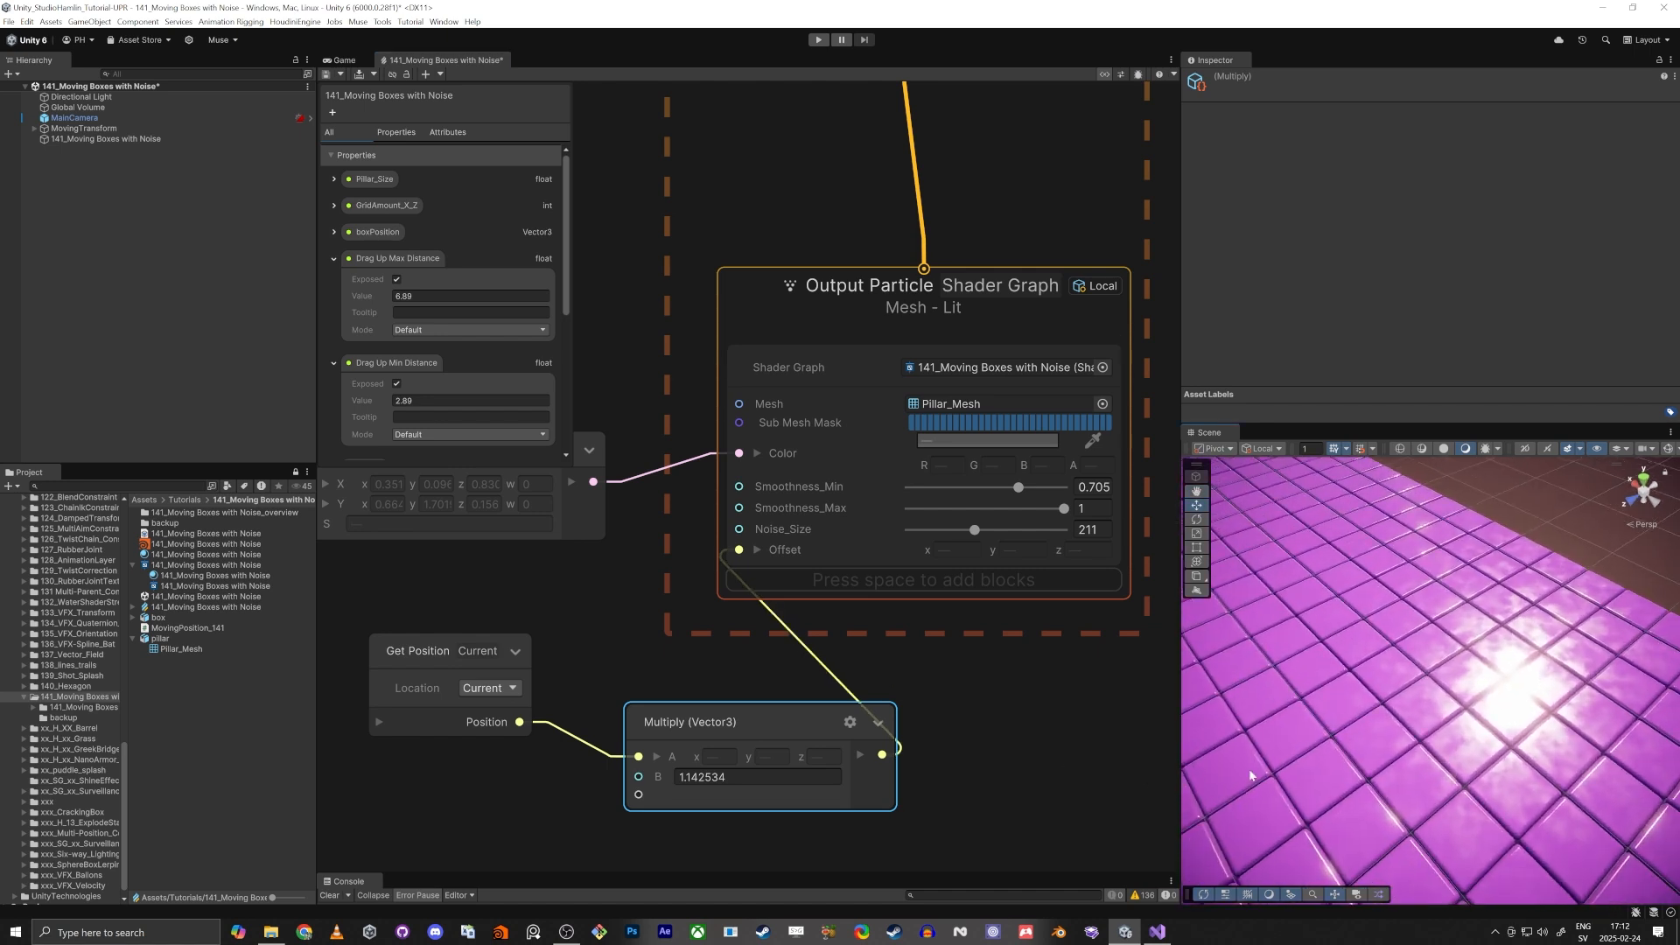
Step: Set the Output Particle context's Smoothness_Max to 0.913 and Smoothness_Min to 0.401
scroll(964, 697, down, 4)
key(s)
right_drag(1435, 687, 1194, 755)
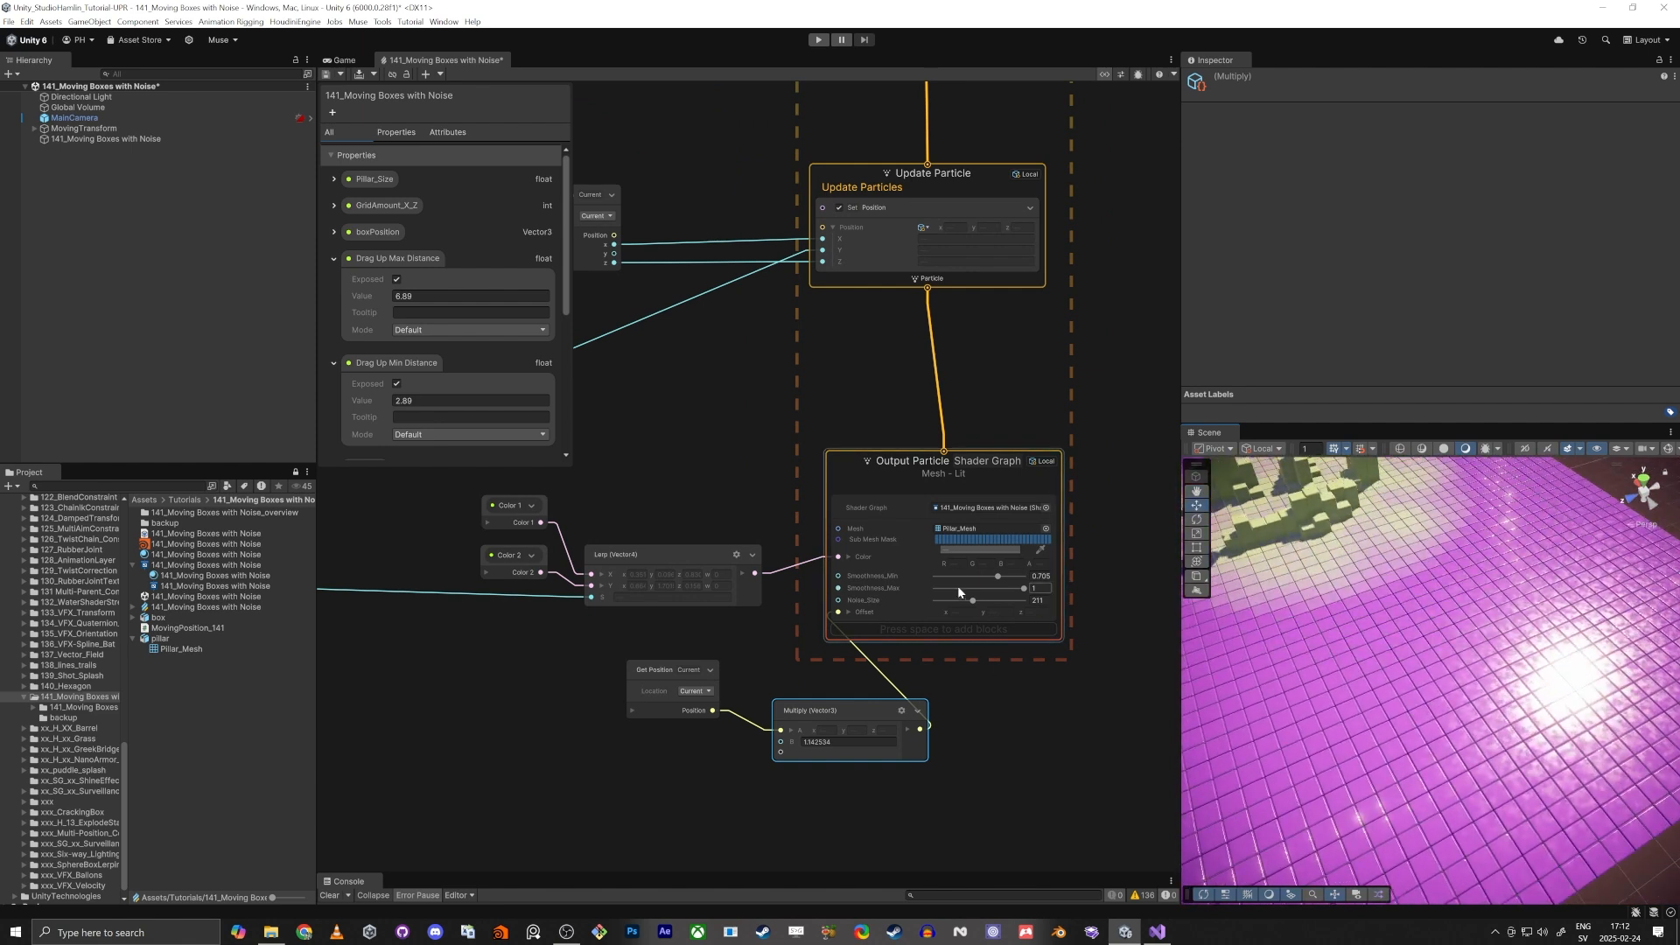
scroll(957, 591, up, 4)
scroll(905, 591, down, 2)
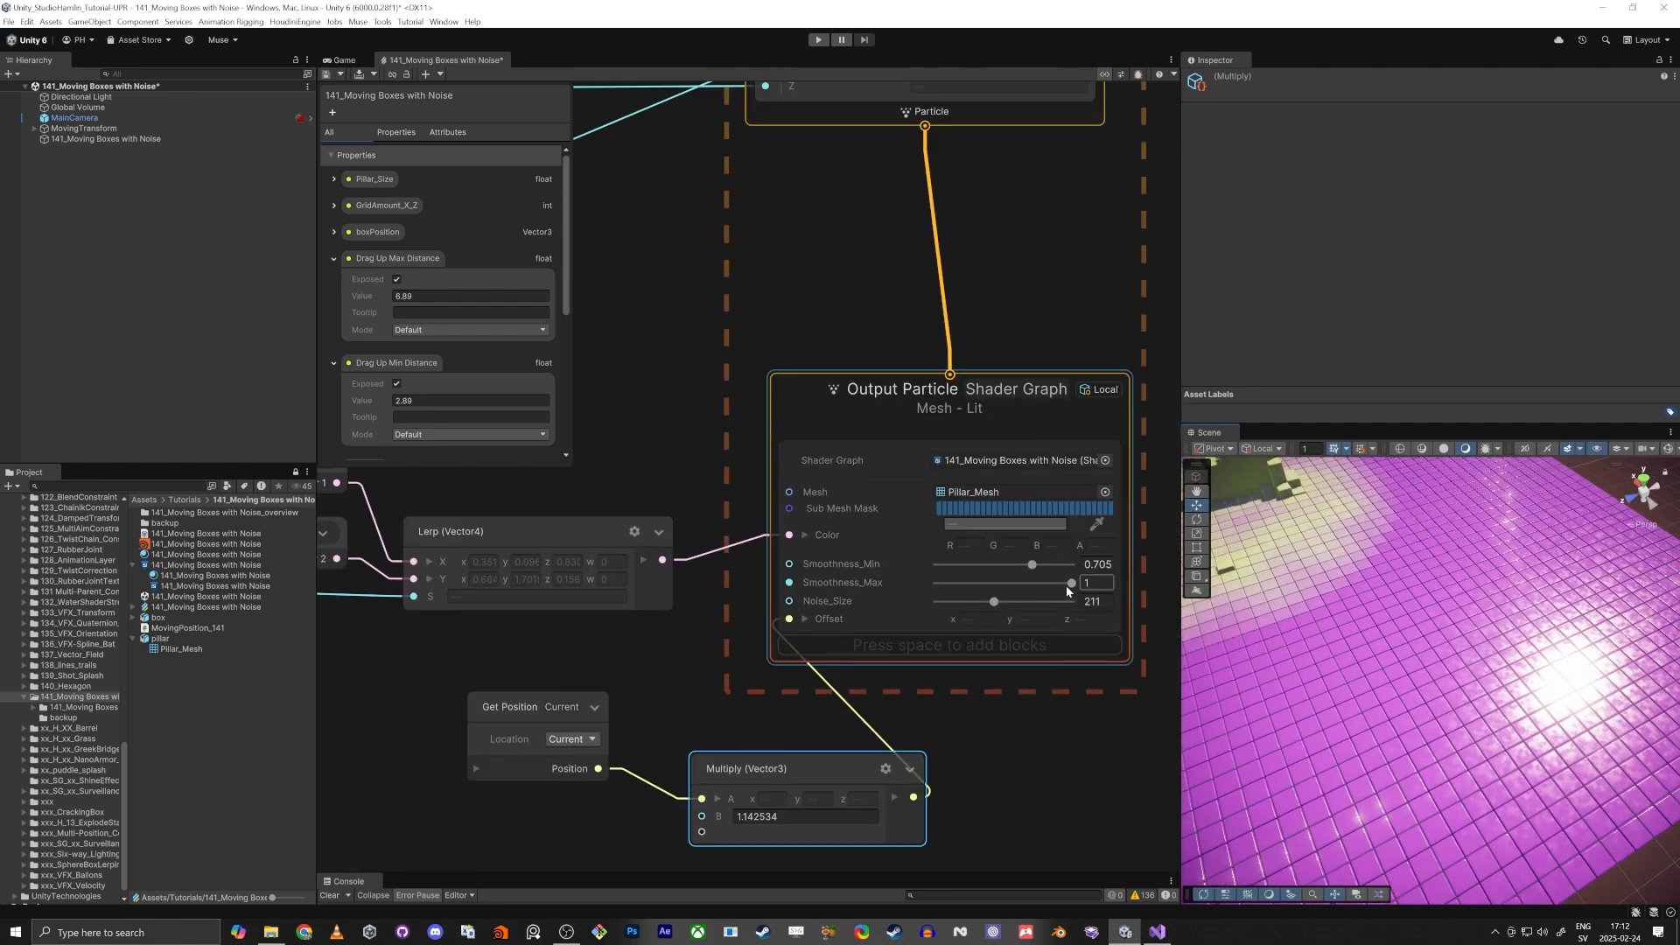
drag(1069, 584, 992, 566)
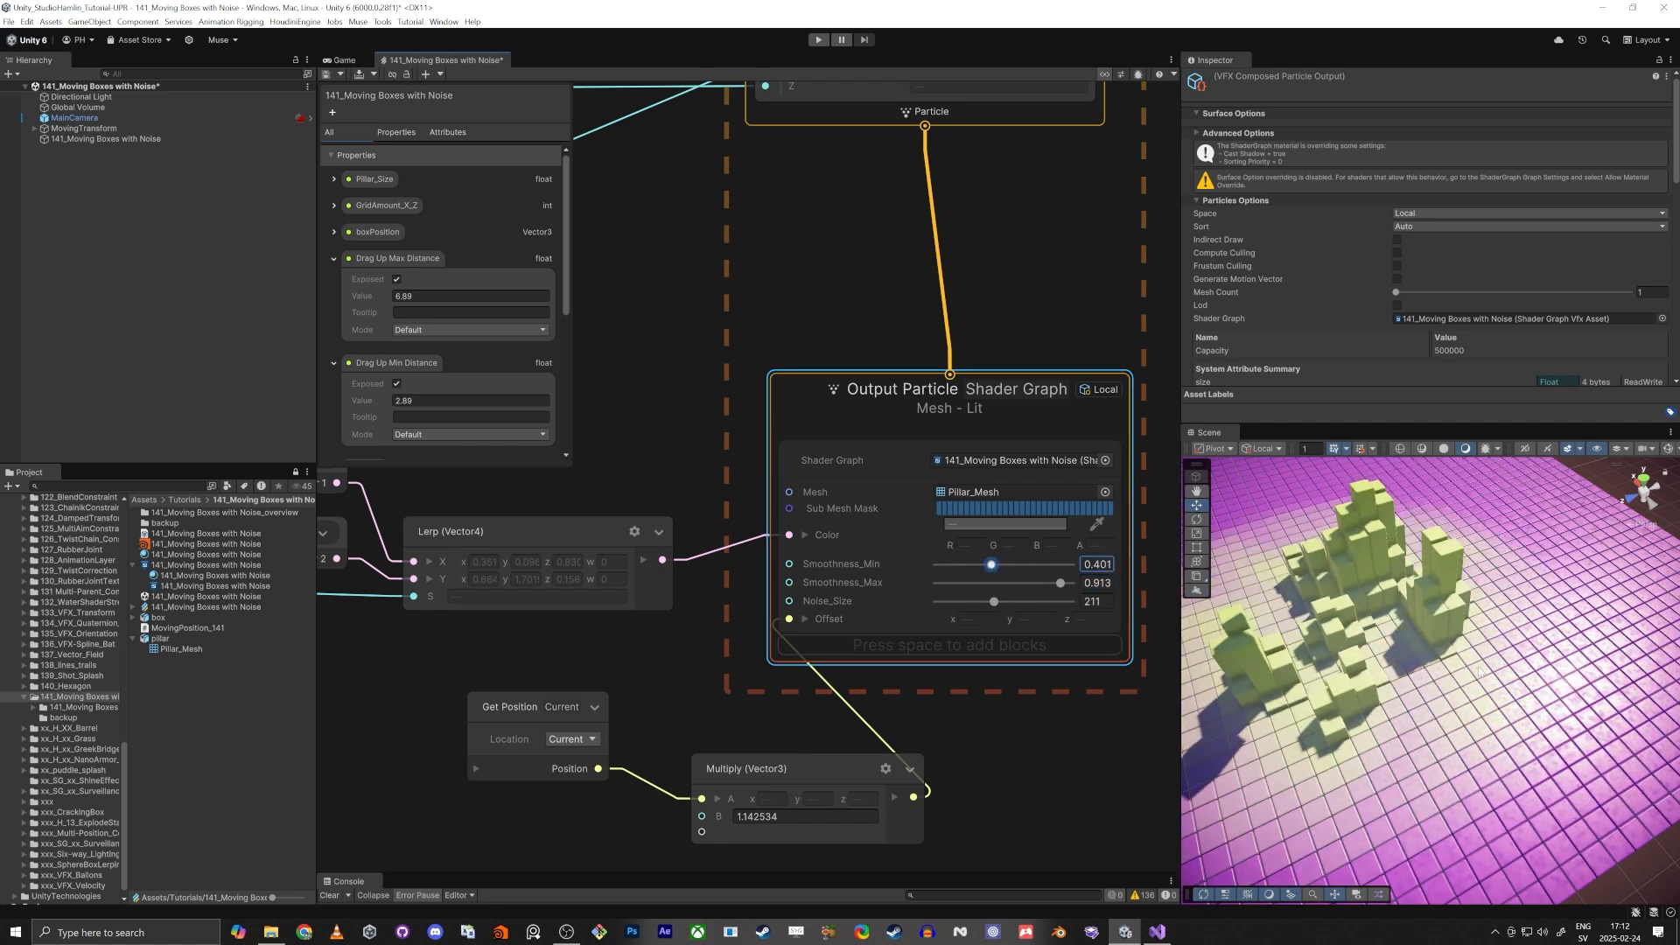
Step: Inspect the pillars' surface smoothness in the scene from closer, farther and higher viewpoints
right_drag(1481, 672, 1446, 656)
key(w)
key(s)
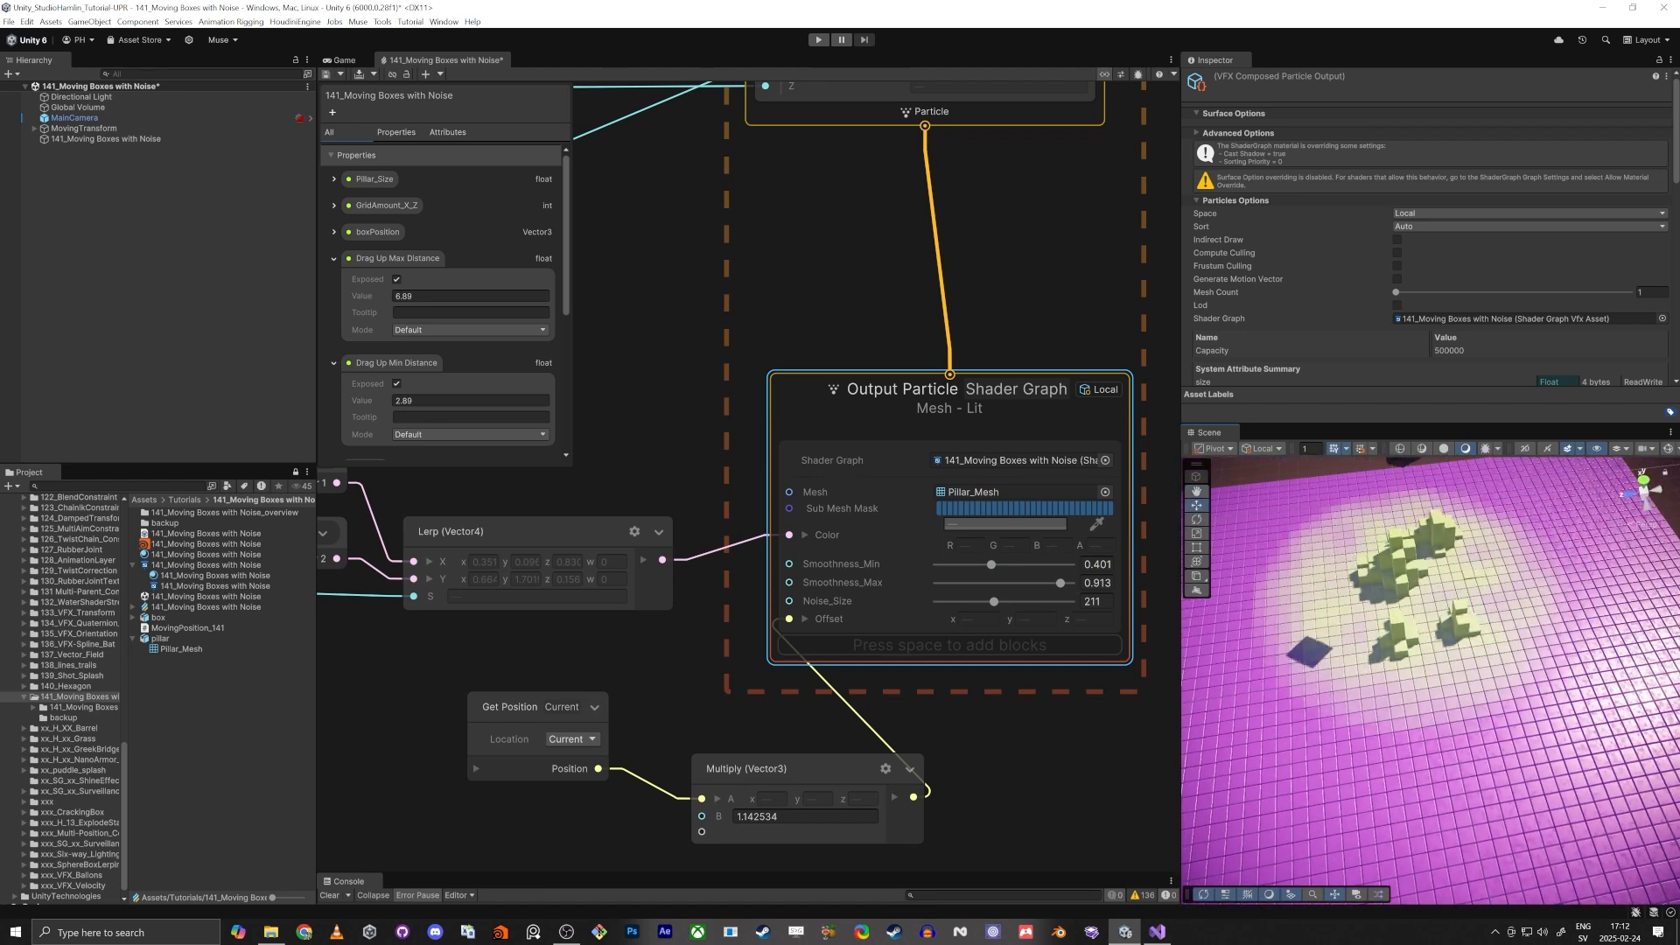
click(1007, 751)
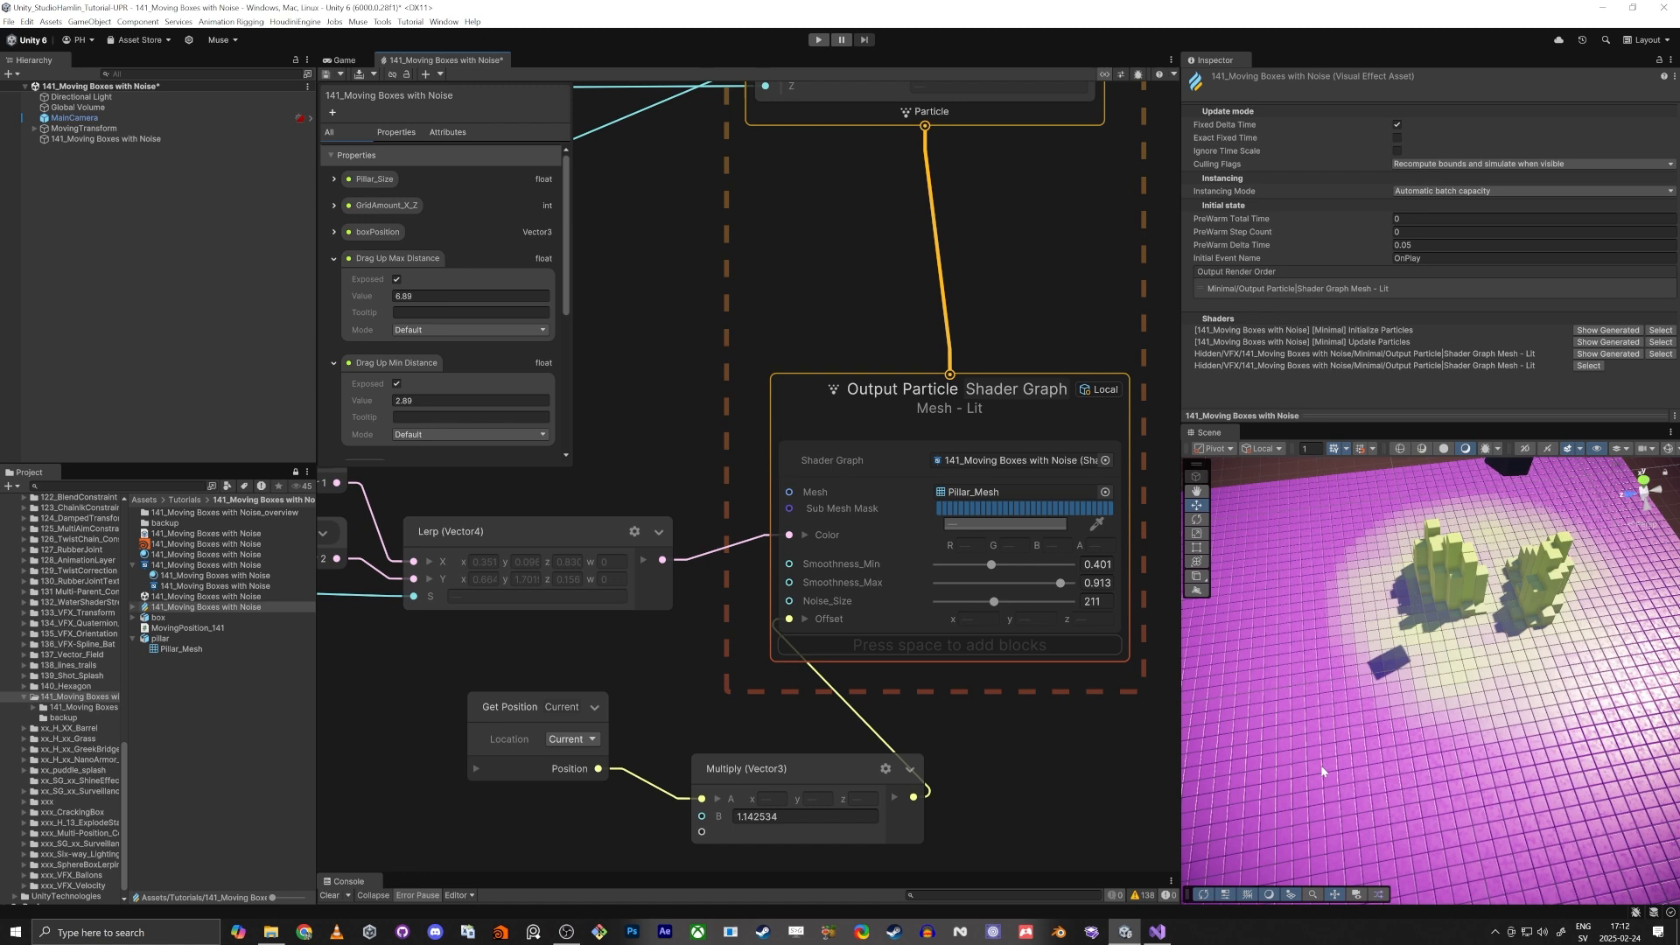
key(s)
mouse_move(1324, 773)
right_down()
mouse_move(1349, 799)
mouse_move(1339, 790)
right_up()
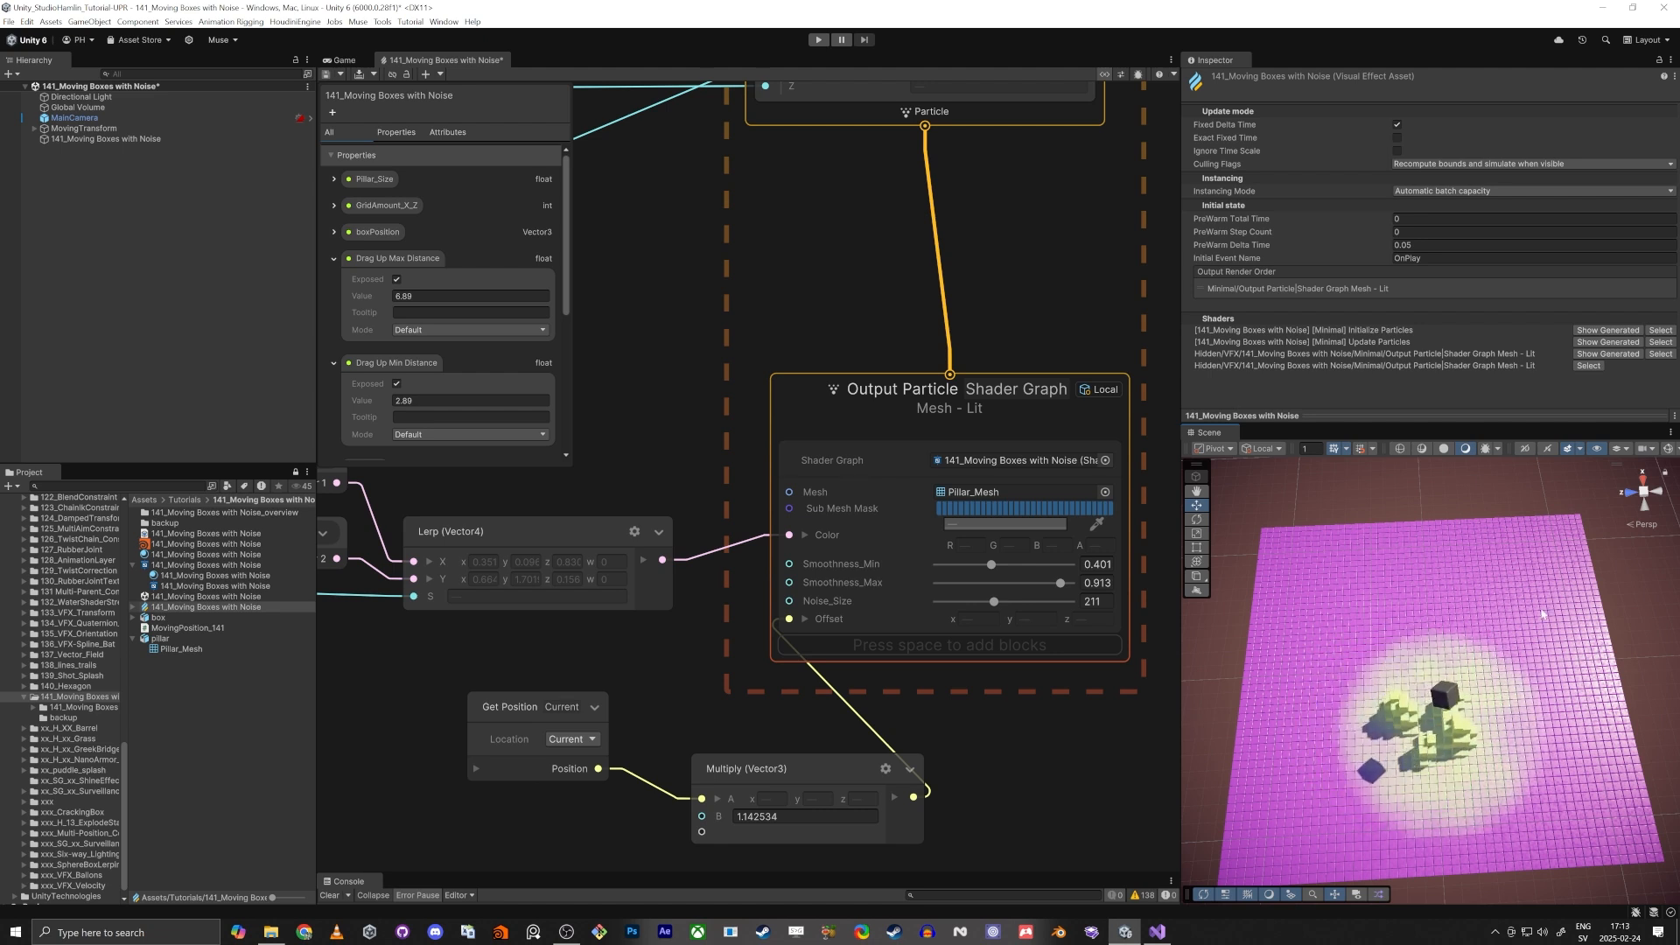
right_drag(1429, 798, 1412, 783)
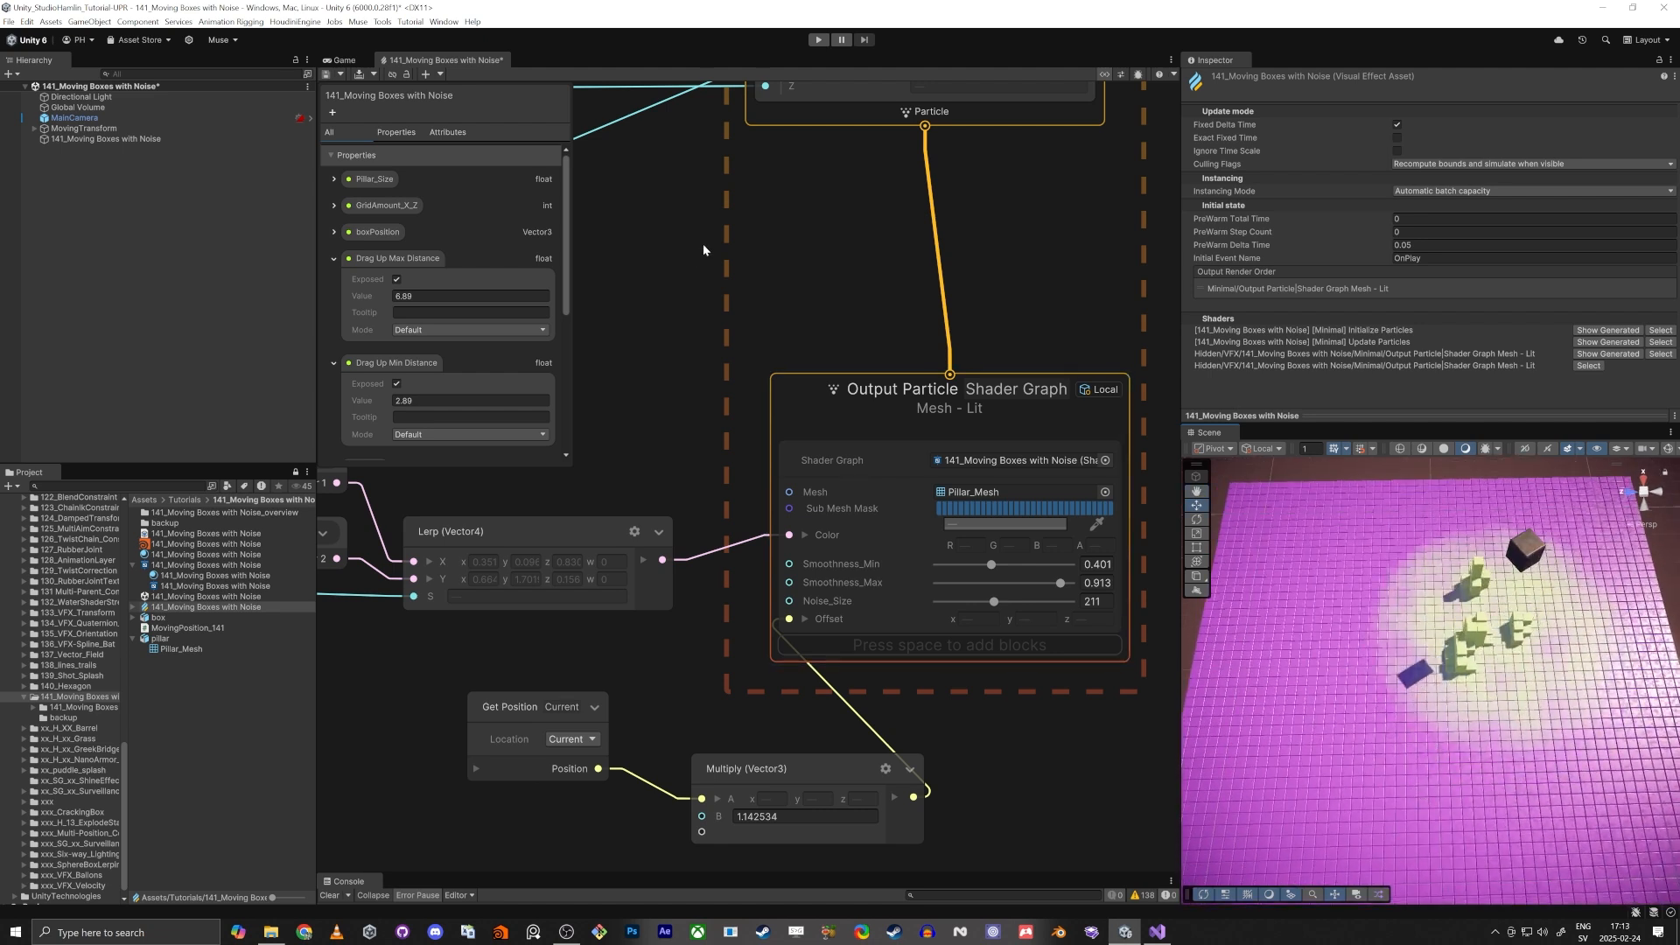
Step: Move the Get Position and Multiply nodes feeding Offset to the left, clear of the Output Particle context
middle_drag(618, 337, 756, 315)
scroll(756, 315, down, 5)
middle_drag(656, 415, 876, 396)
scroll(875, 401, down, 2)
drag(829, 467, 902, 468)
scroll(921, 503, down, 1)
middle_drag(930, 420, 900, 774)
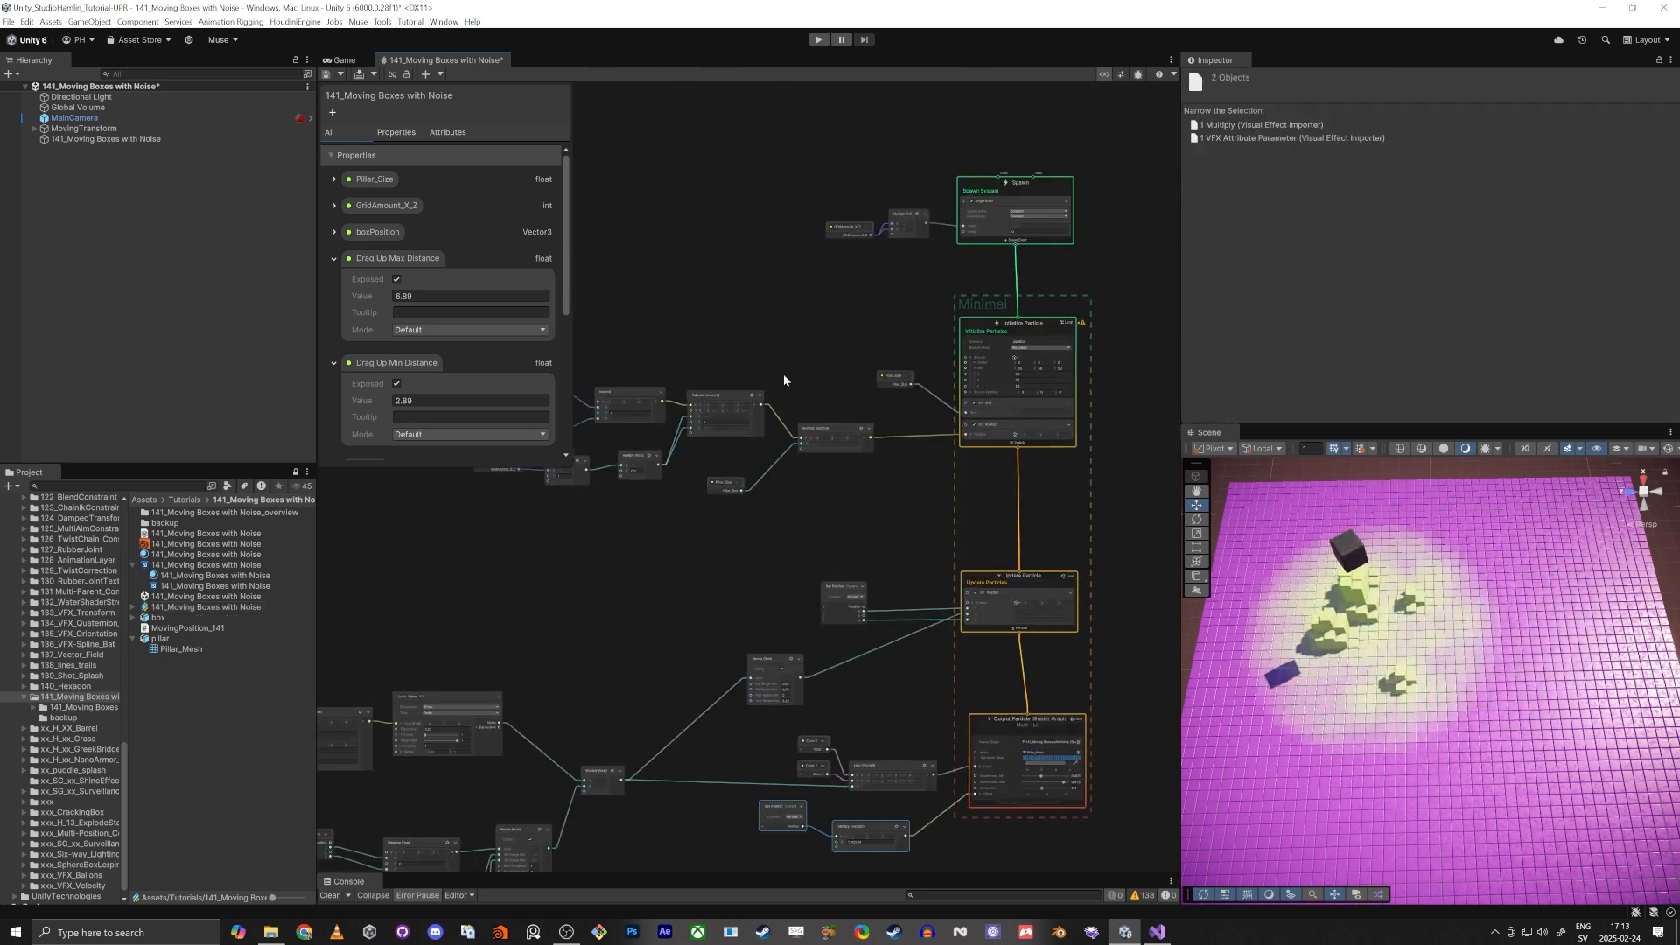
Step: Move the group of grid-position nodes feeding Set Position up and left to free space beside the Initialize Particle context
scroll(998, 343, up, 6)
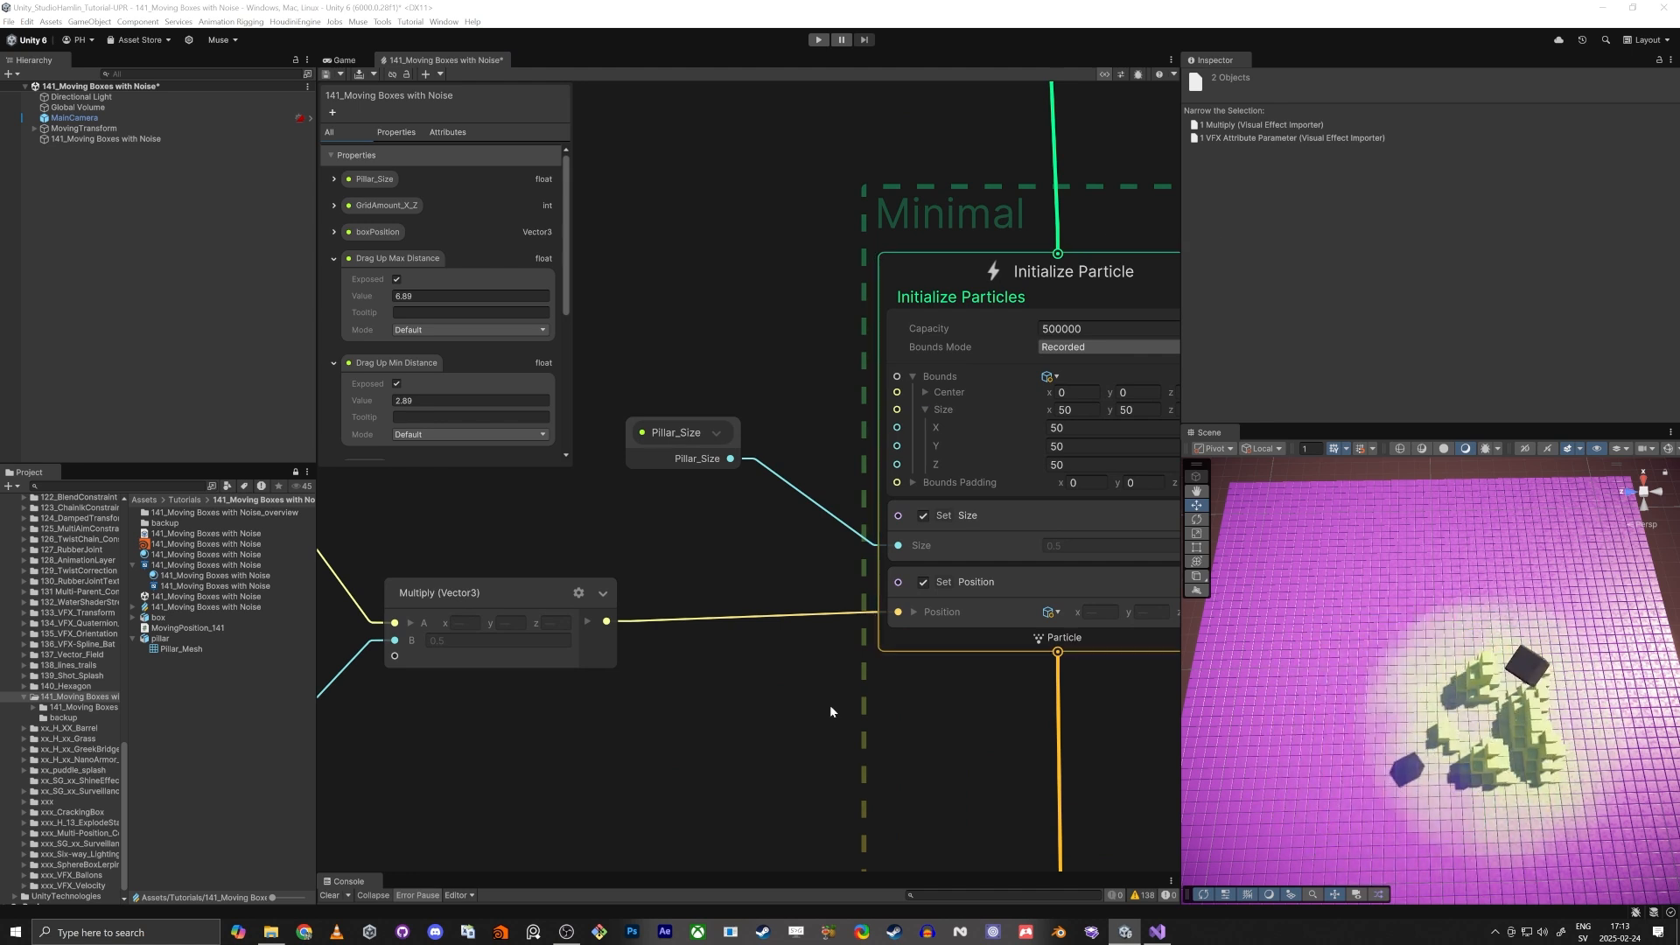
middle_drag(830, 705, 761, 627)
click(670, 745)
scroll(577, 728, down, 6)
middle_drag(516, 737, 1016, 603)
scroll(1042, 628, down, 3)
drag(1012, 631, 803, 555)
drag(675, 467, 649, 443)
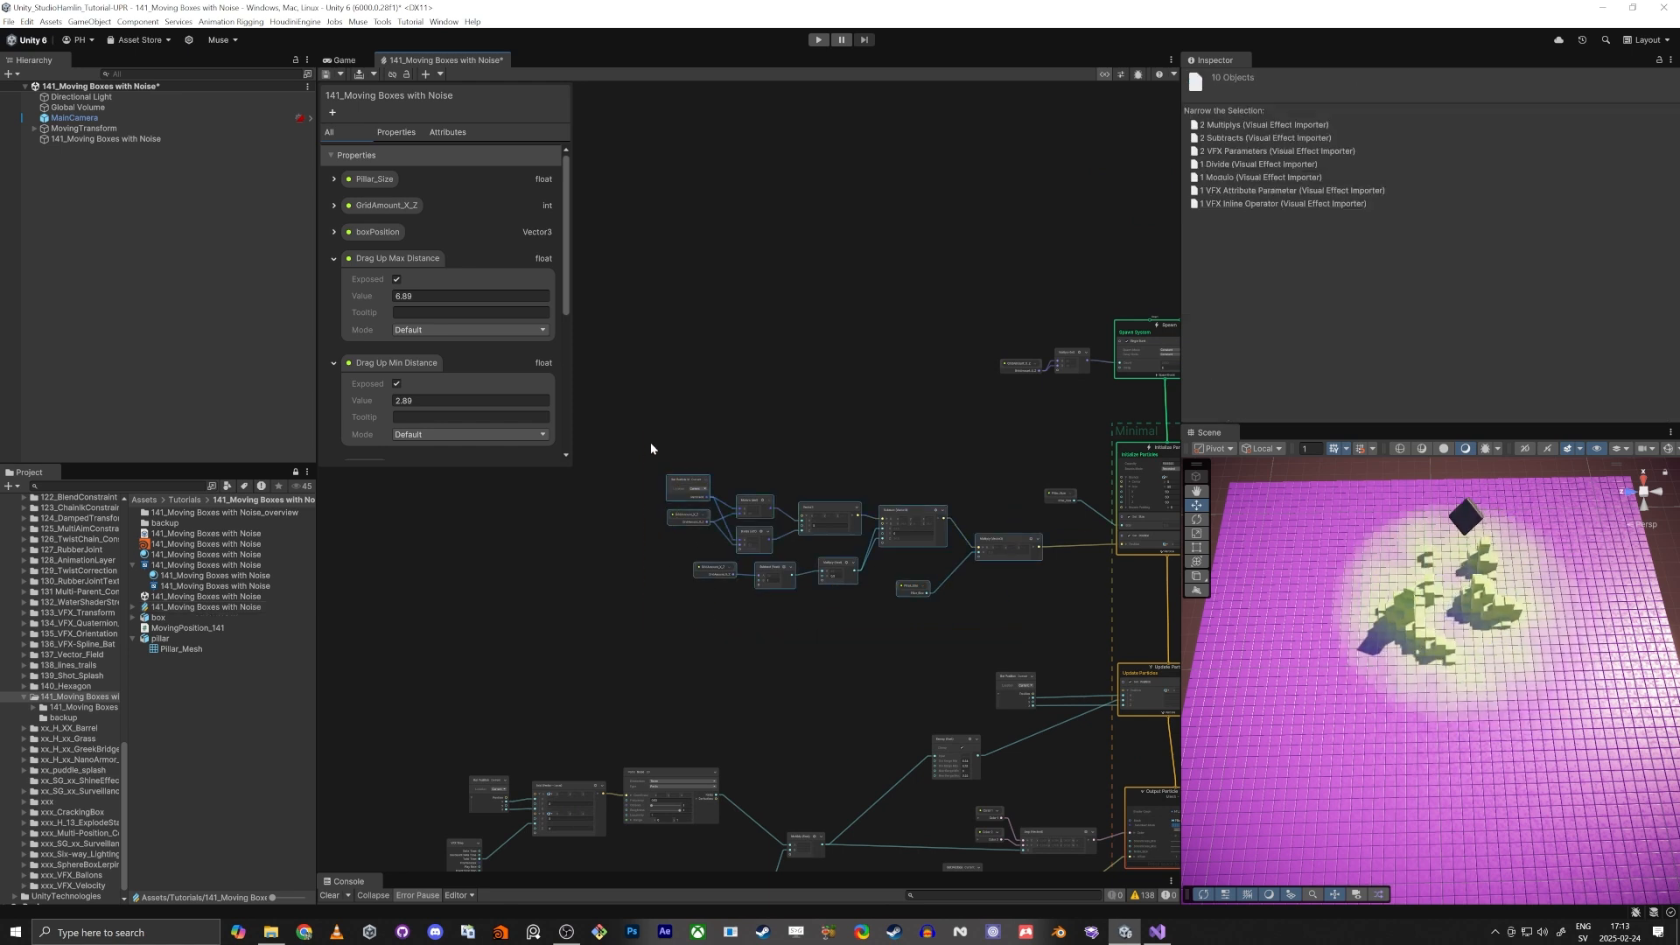
drag(989, 549, 911, 448)
middle_drag(1001, 567, 606, 536)
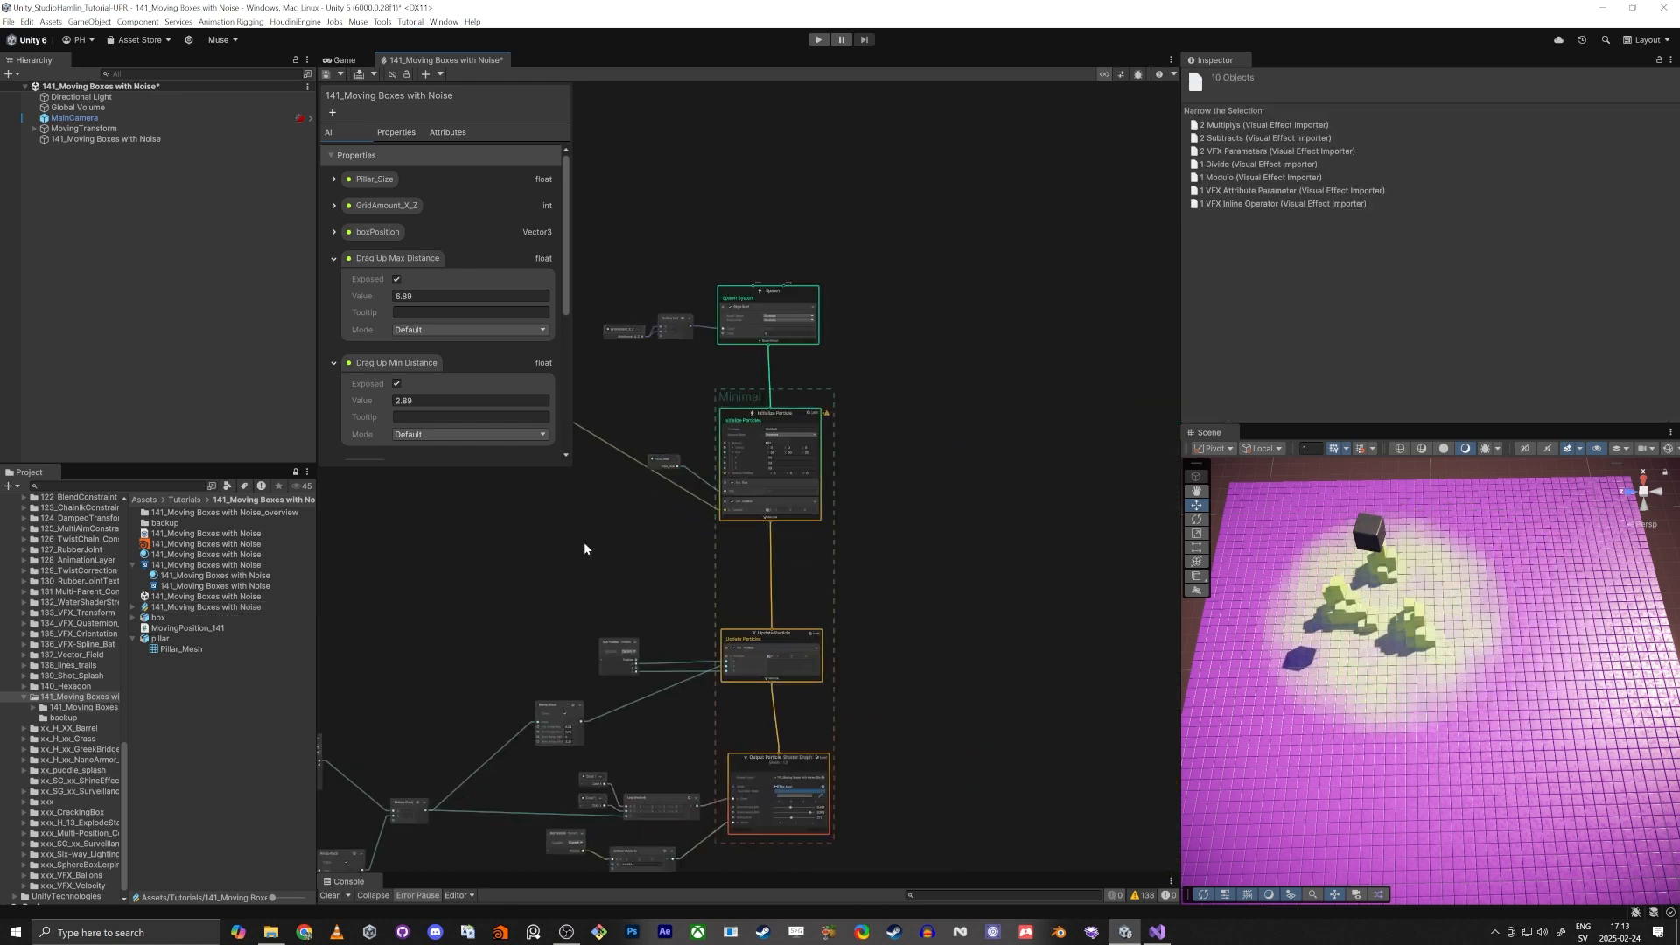
middle_drag(458, 577, 733, 602)
click(745, 590)
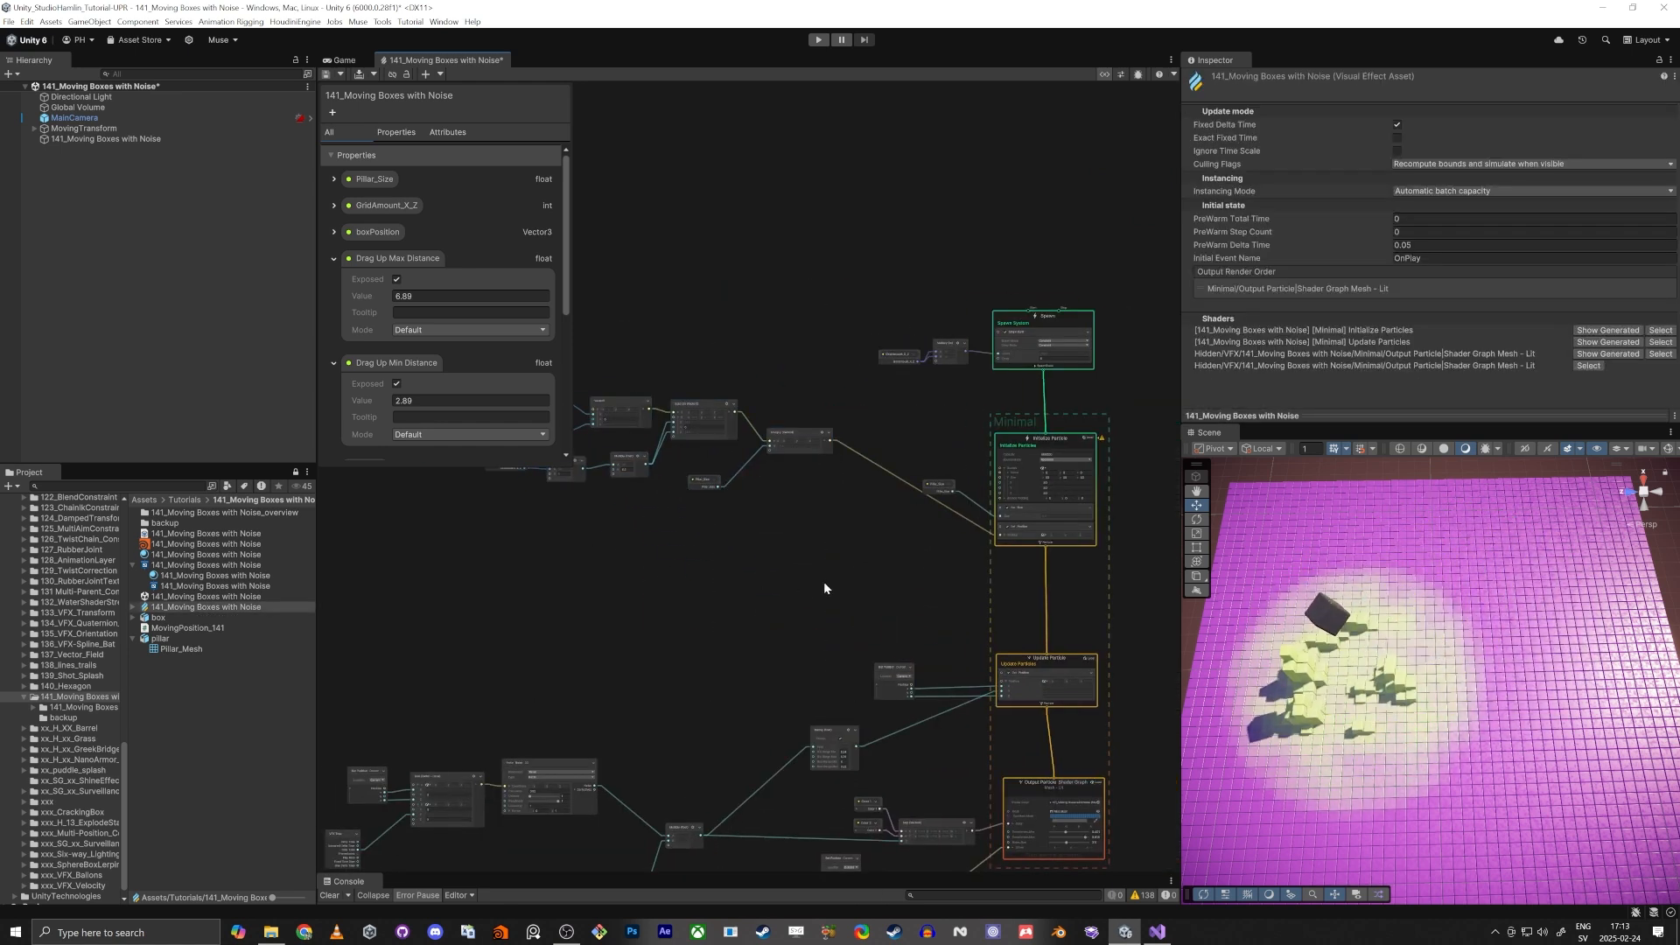
Step: Add a Set Alive block below Set Position in the Initialize Particle context
scroll(980, 563, up, 6)
middle_drag(984, 561, 769, 637)
scroll(882, 563, up, 3)
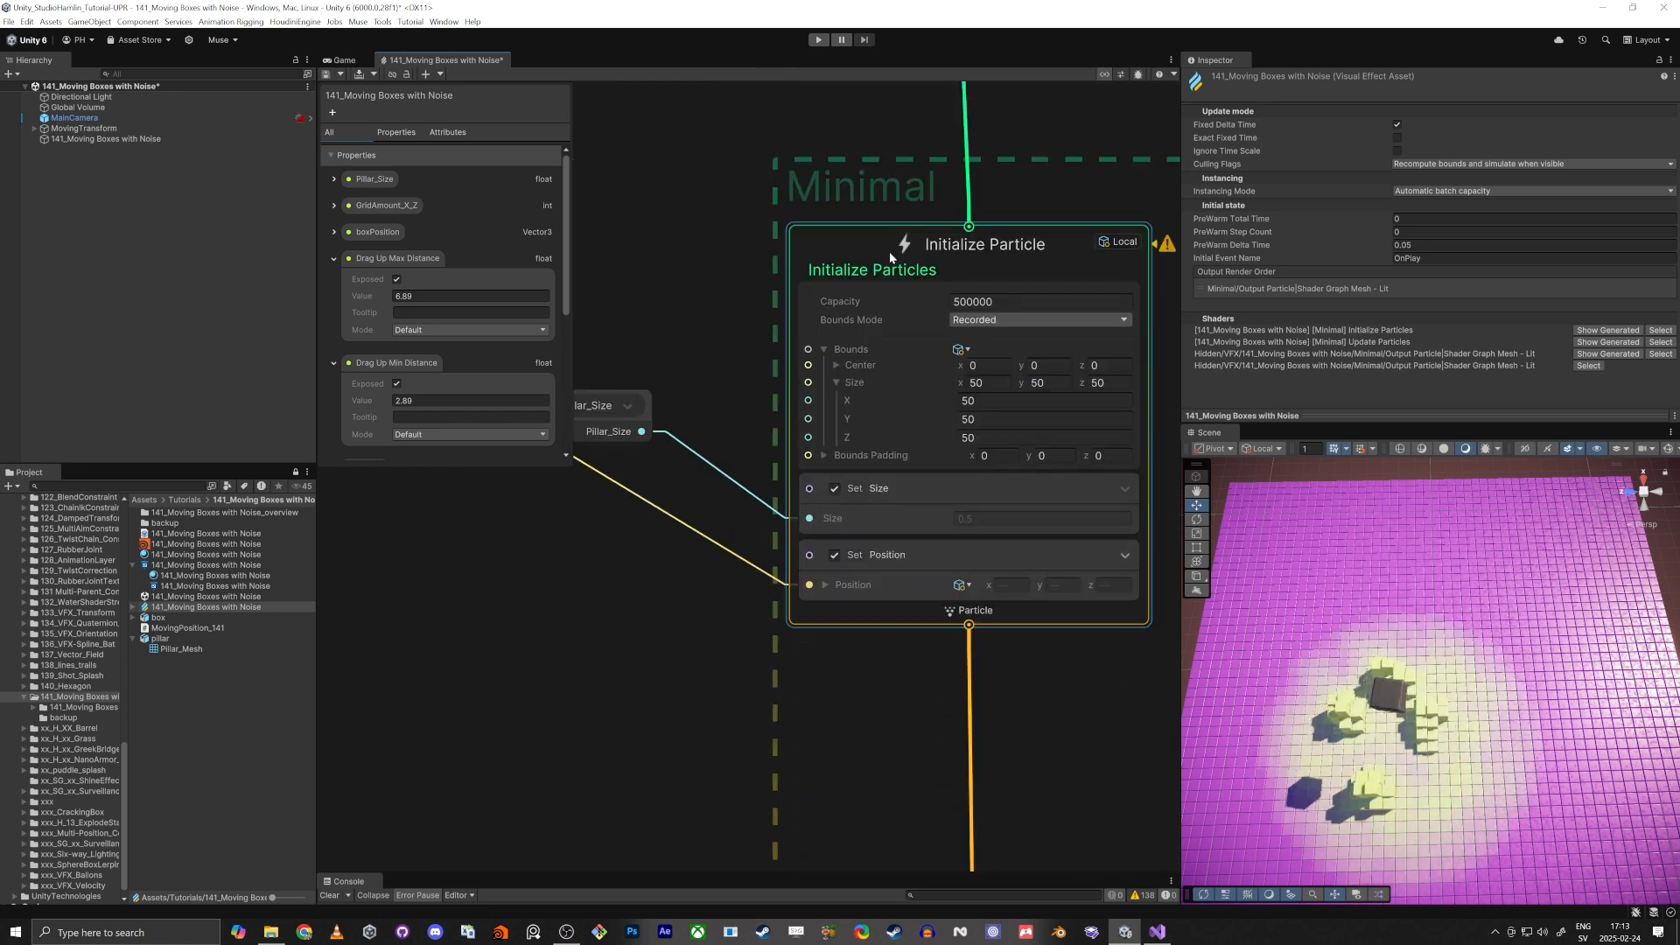
click(864, 239)
key(space)
text(set ala)
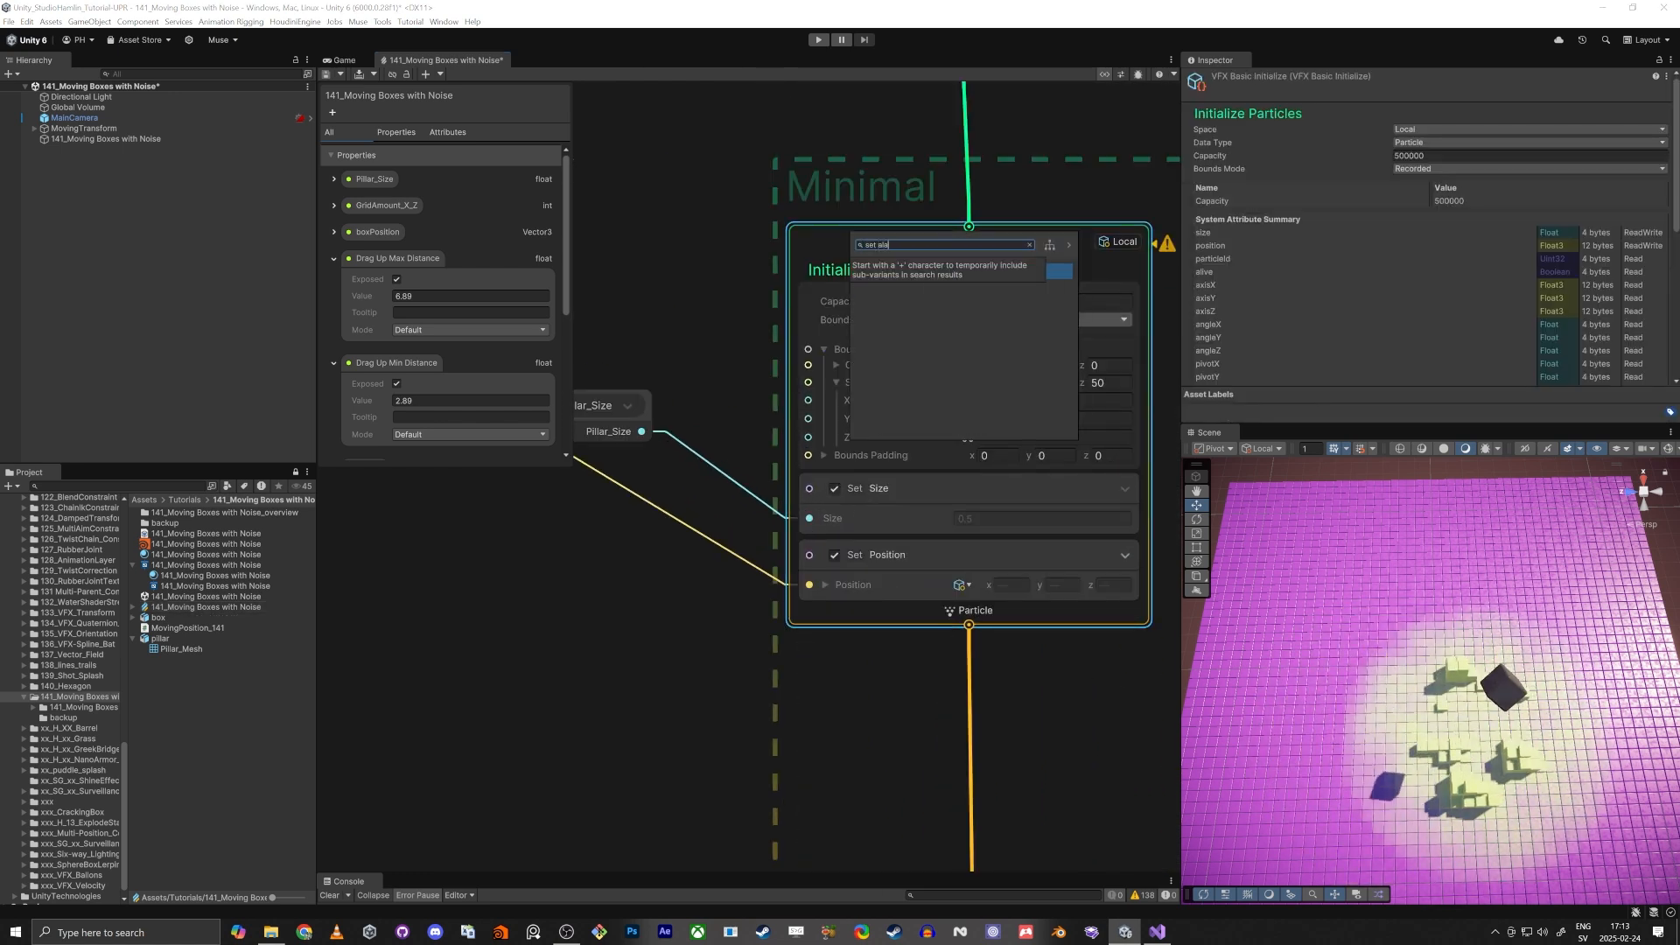
key(Return)
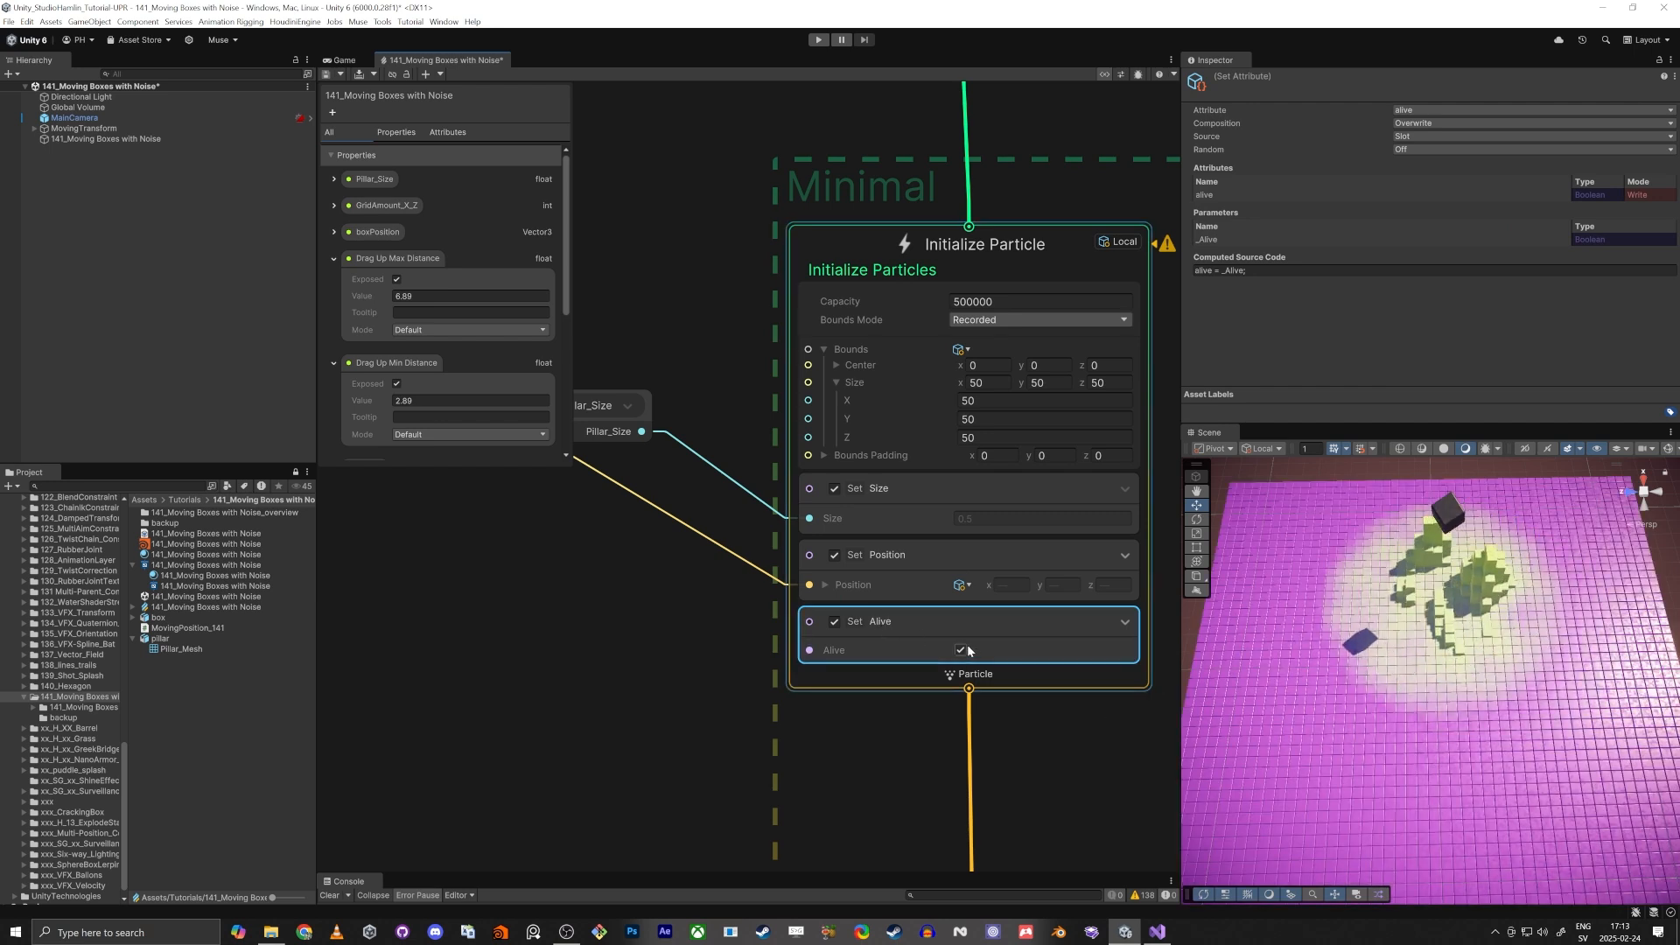
Step: Test the Set Alive block by turning Alive off and saving the graph, and turn Alive back on and save again
click(835, 622)
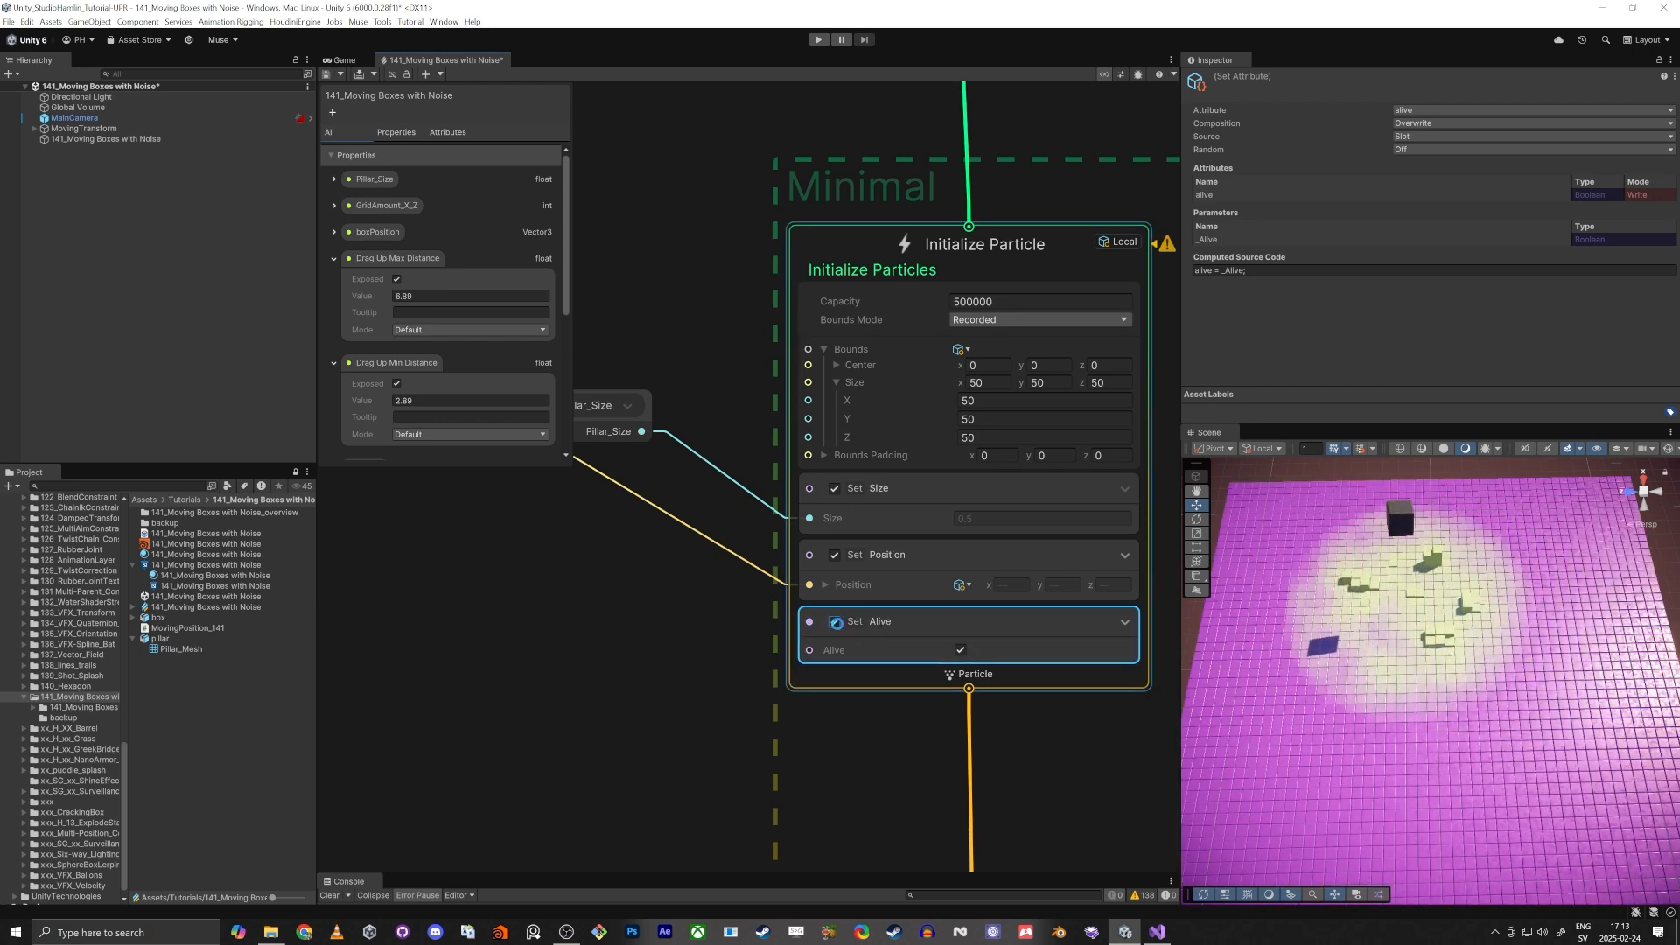
click(835, 622)
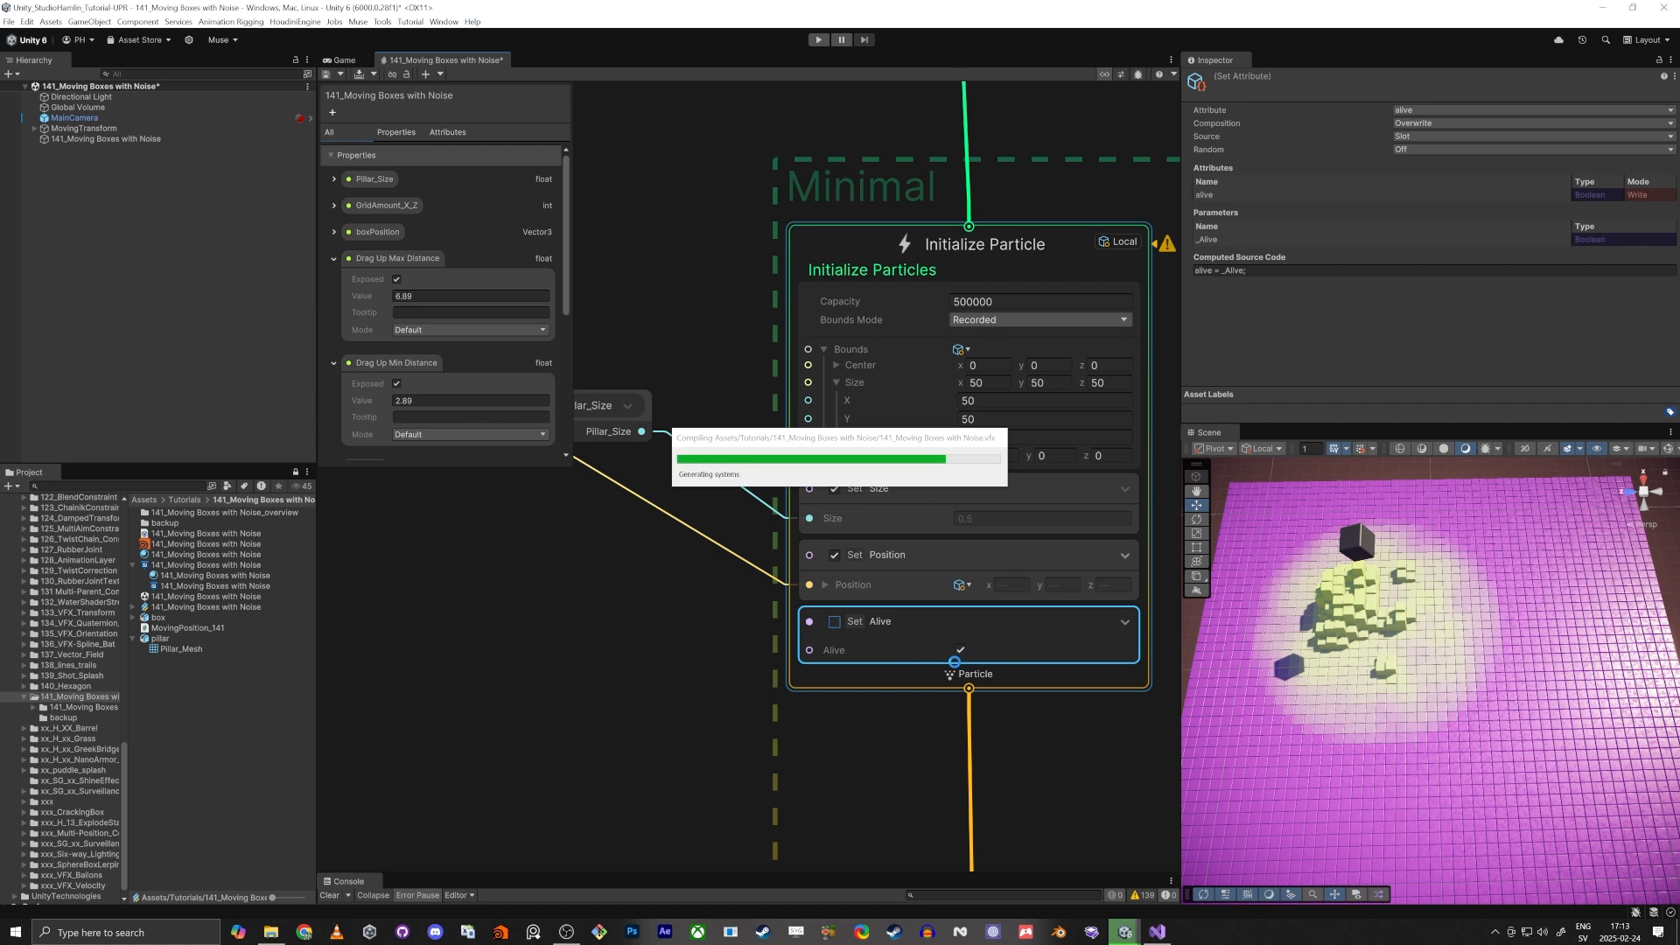
click(961, 651)
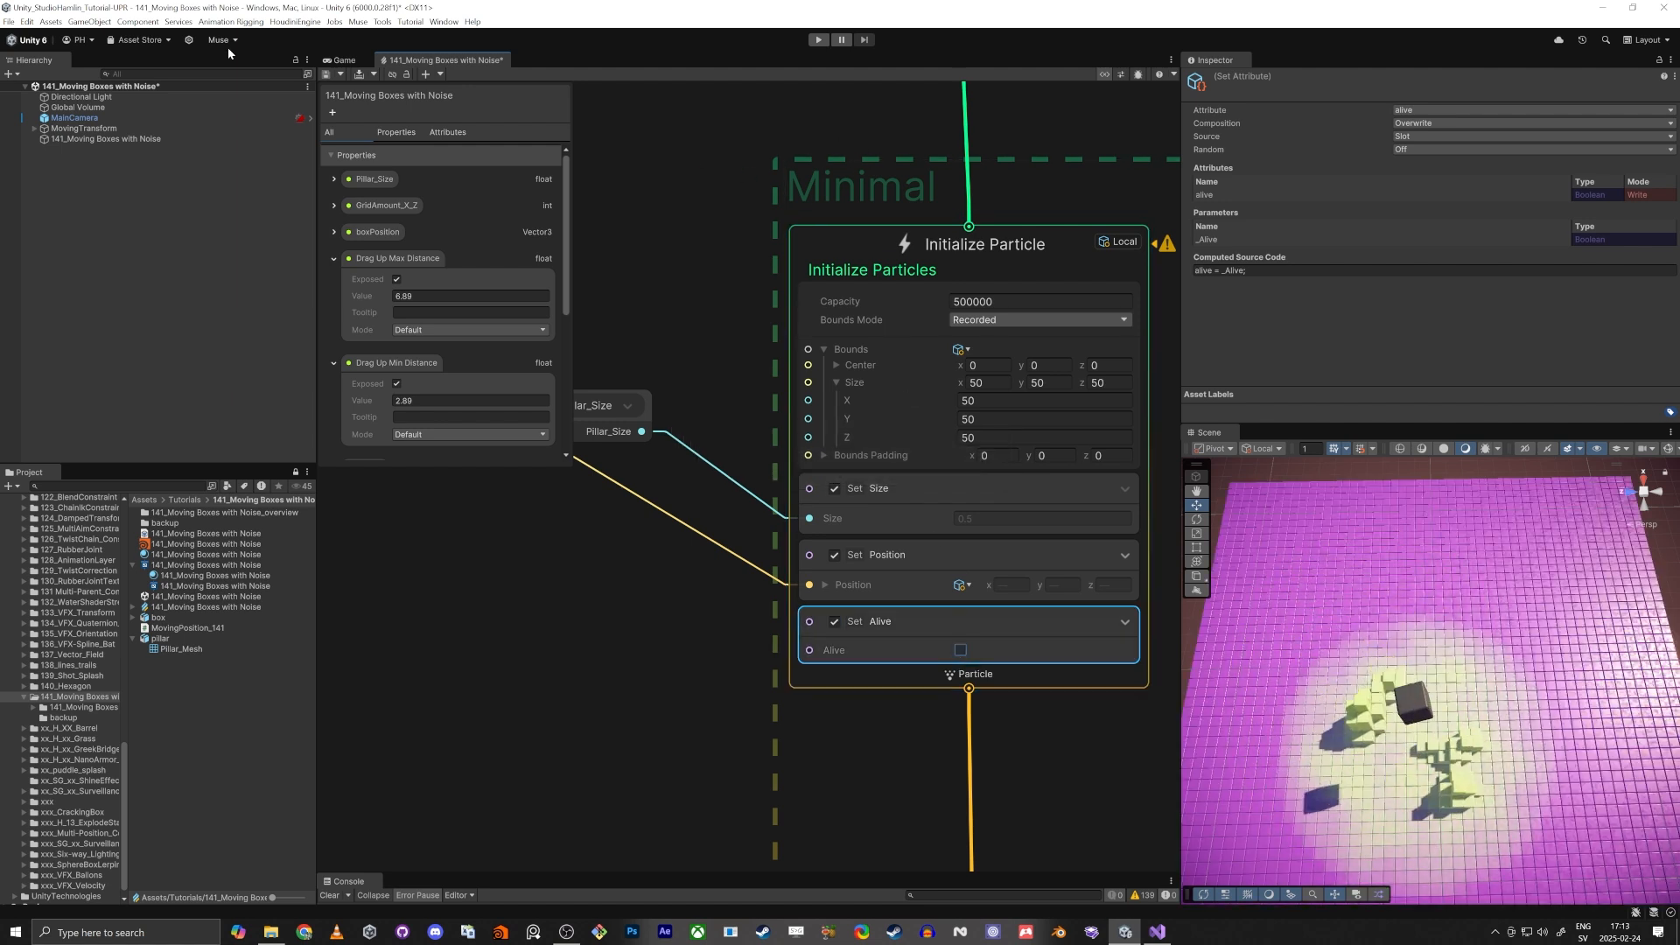
click(325, 77)
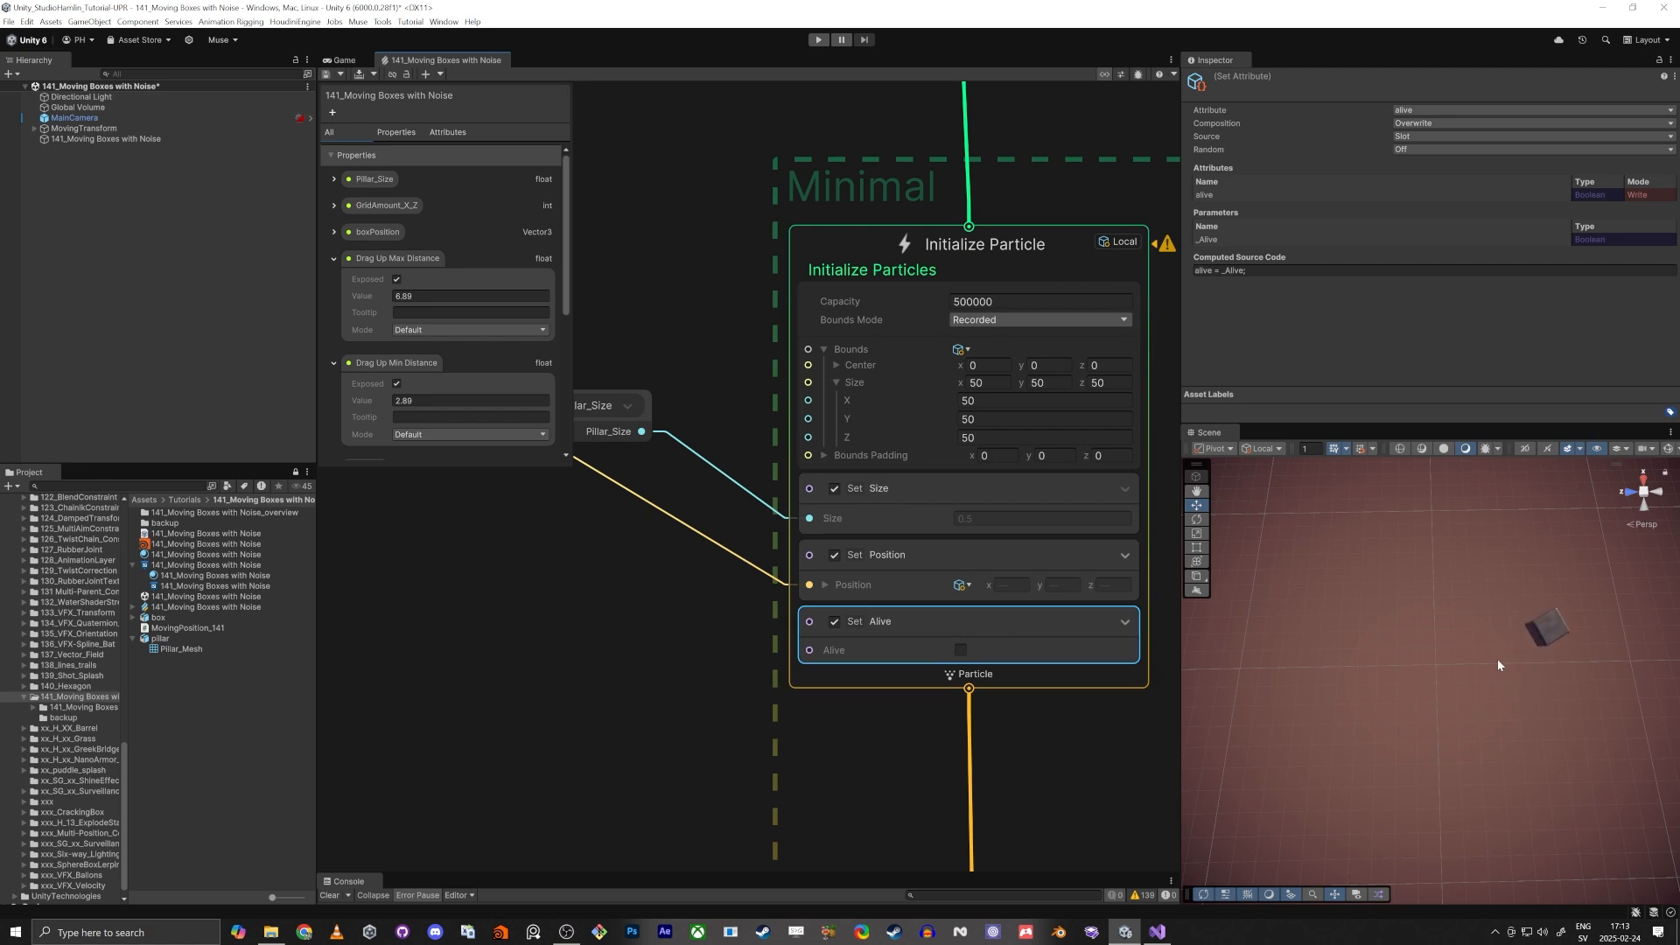
click(961, 651)
click(326, 76)
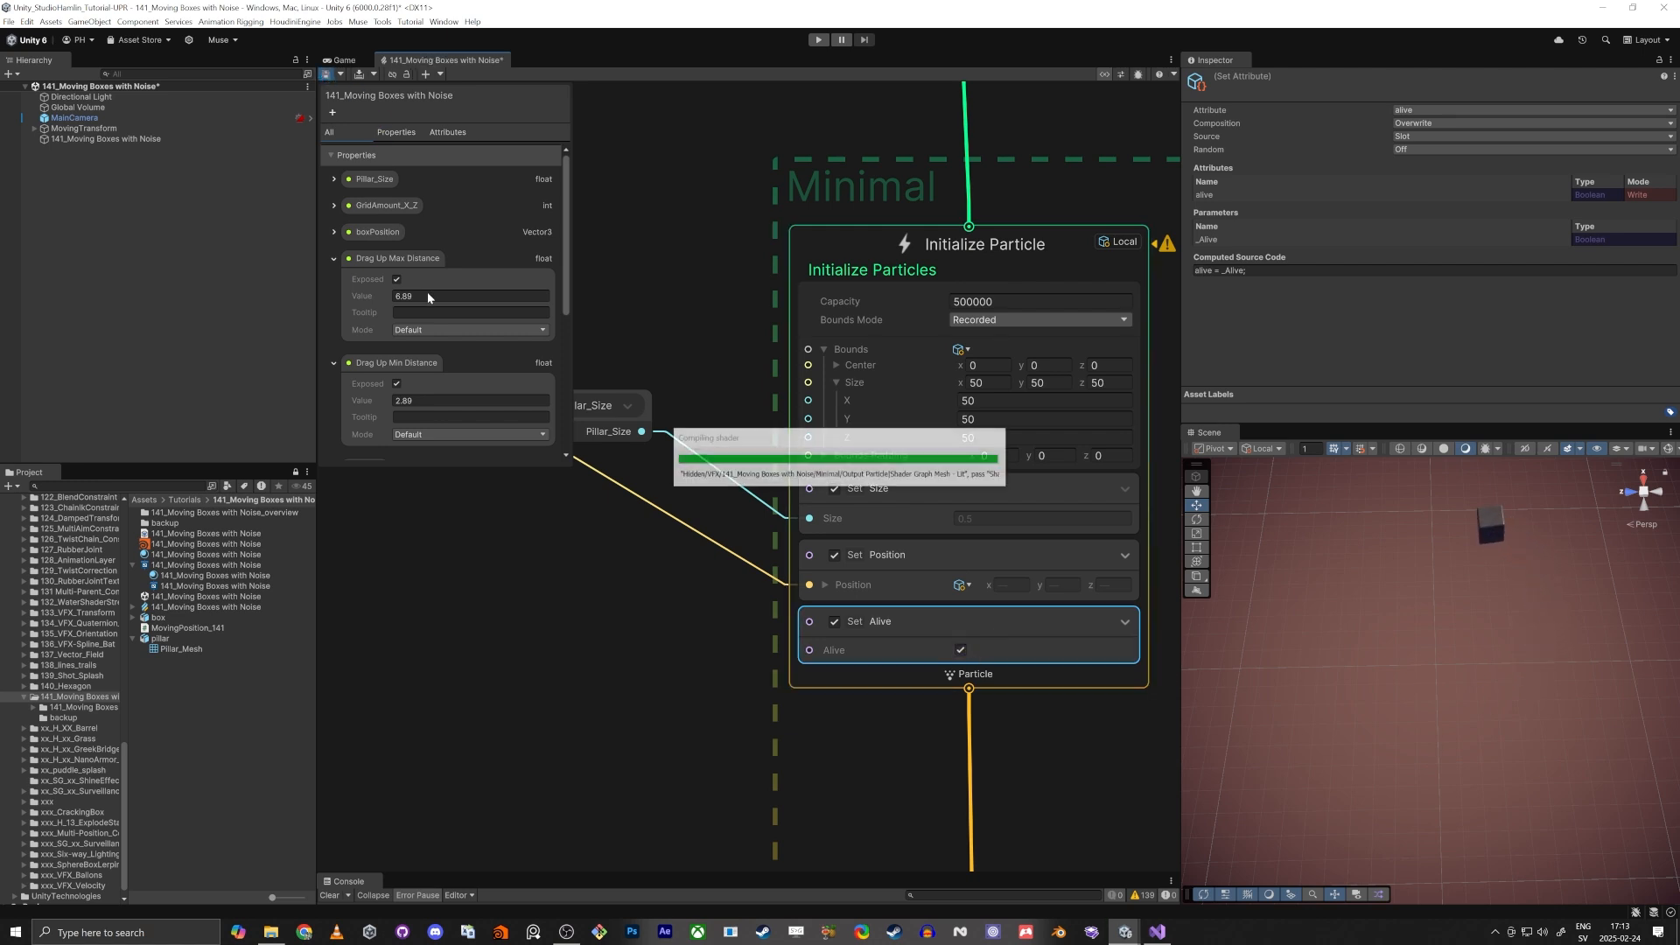
Step: Add a vector Distance node in the free space left of the Initialize Particle context
middle_drag(650, 633, 996, 506)
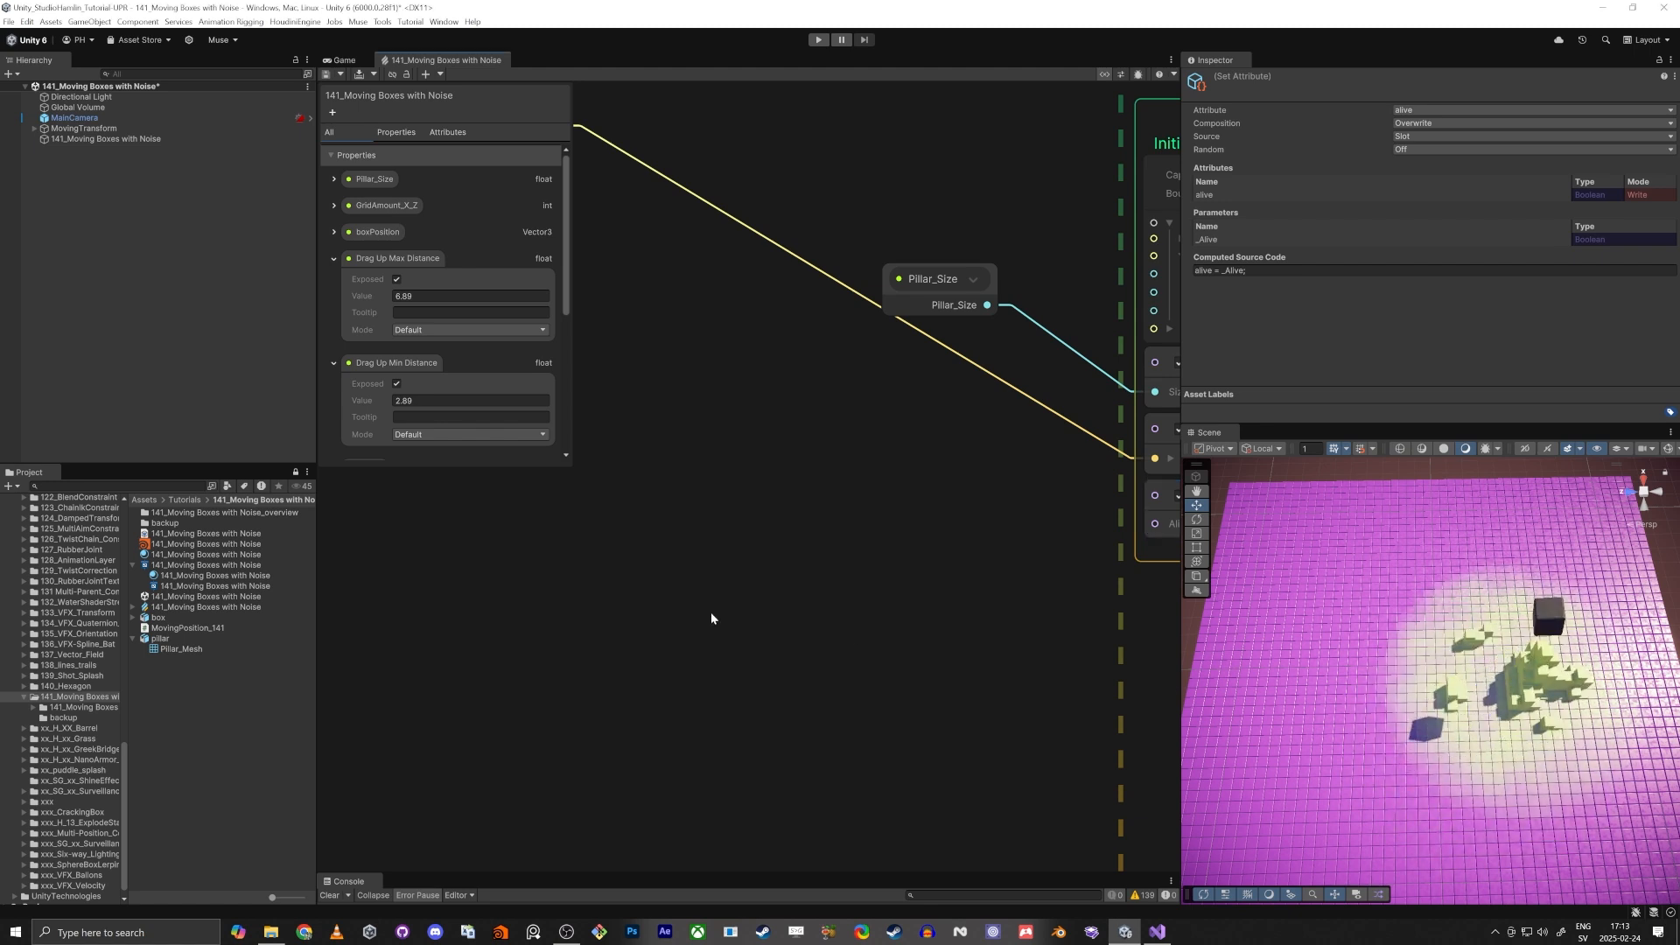
click(644, 607)
key(space)
text(distan)
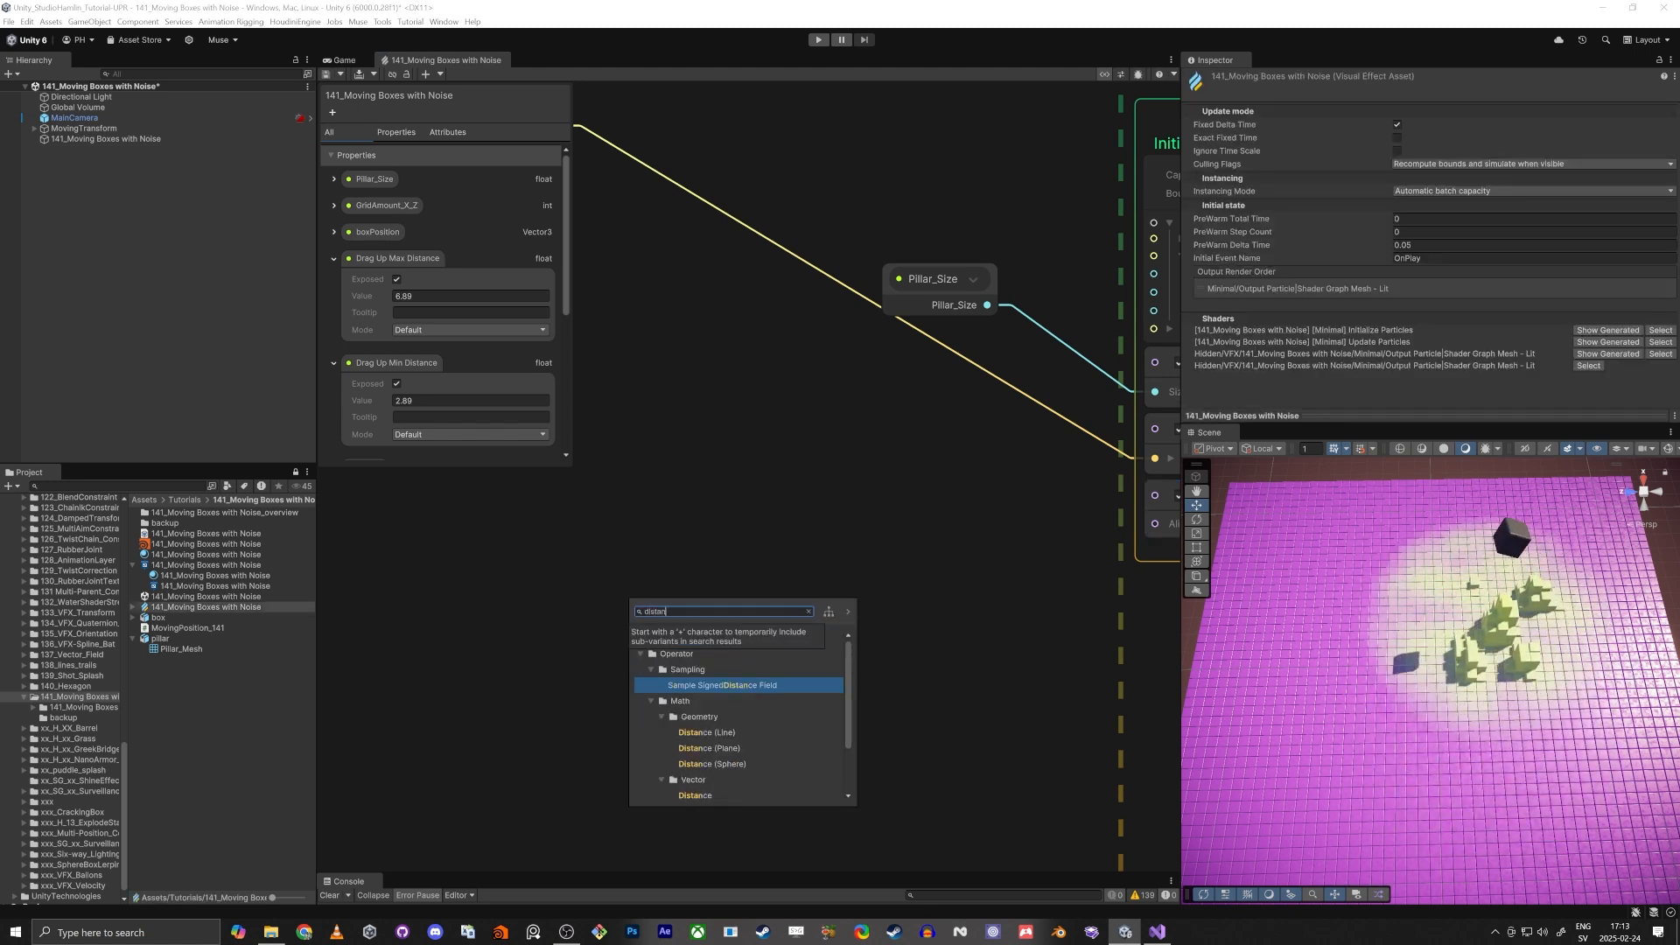
key(Down)
key(Down)
key(Down)
key(Down)
key(Down)
key(Down)
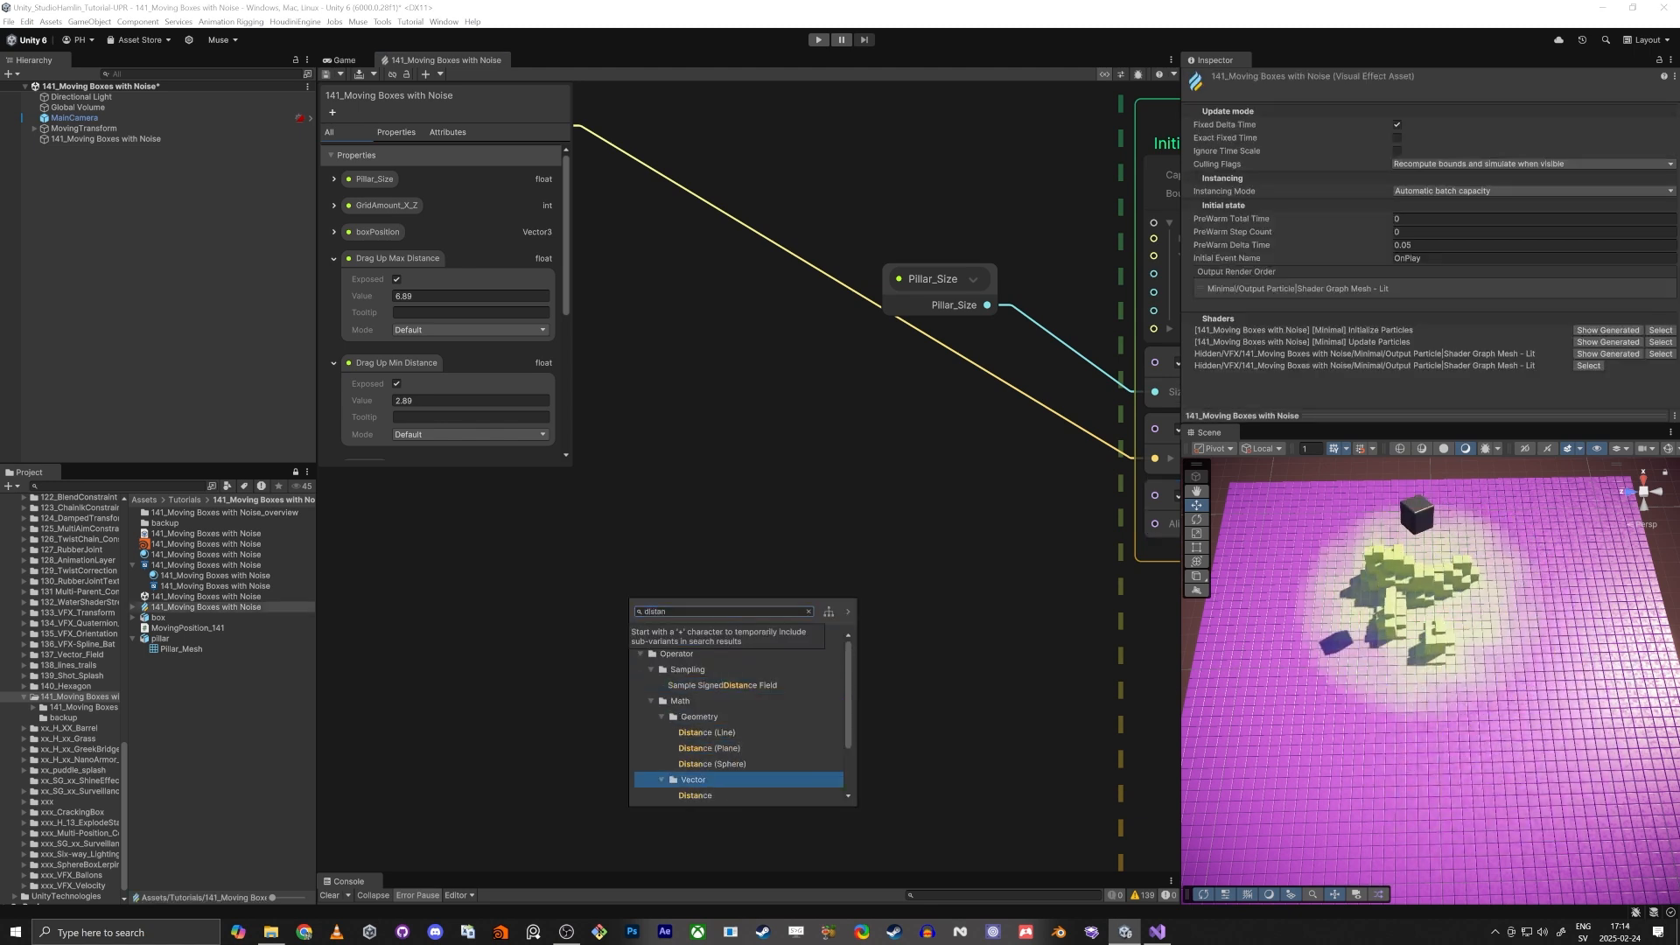
key(Return)
Step: Add a Get Position node with Current location left of the Distance node and connect its Position output to Distance input A
middle_drag(829, 513, 523, 532)
middle_drag(740, 523, 1000, 464)
click(660, 525)
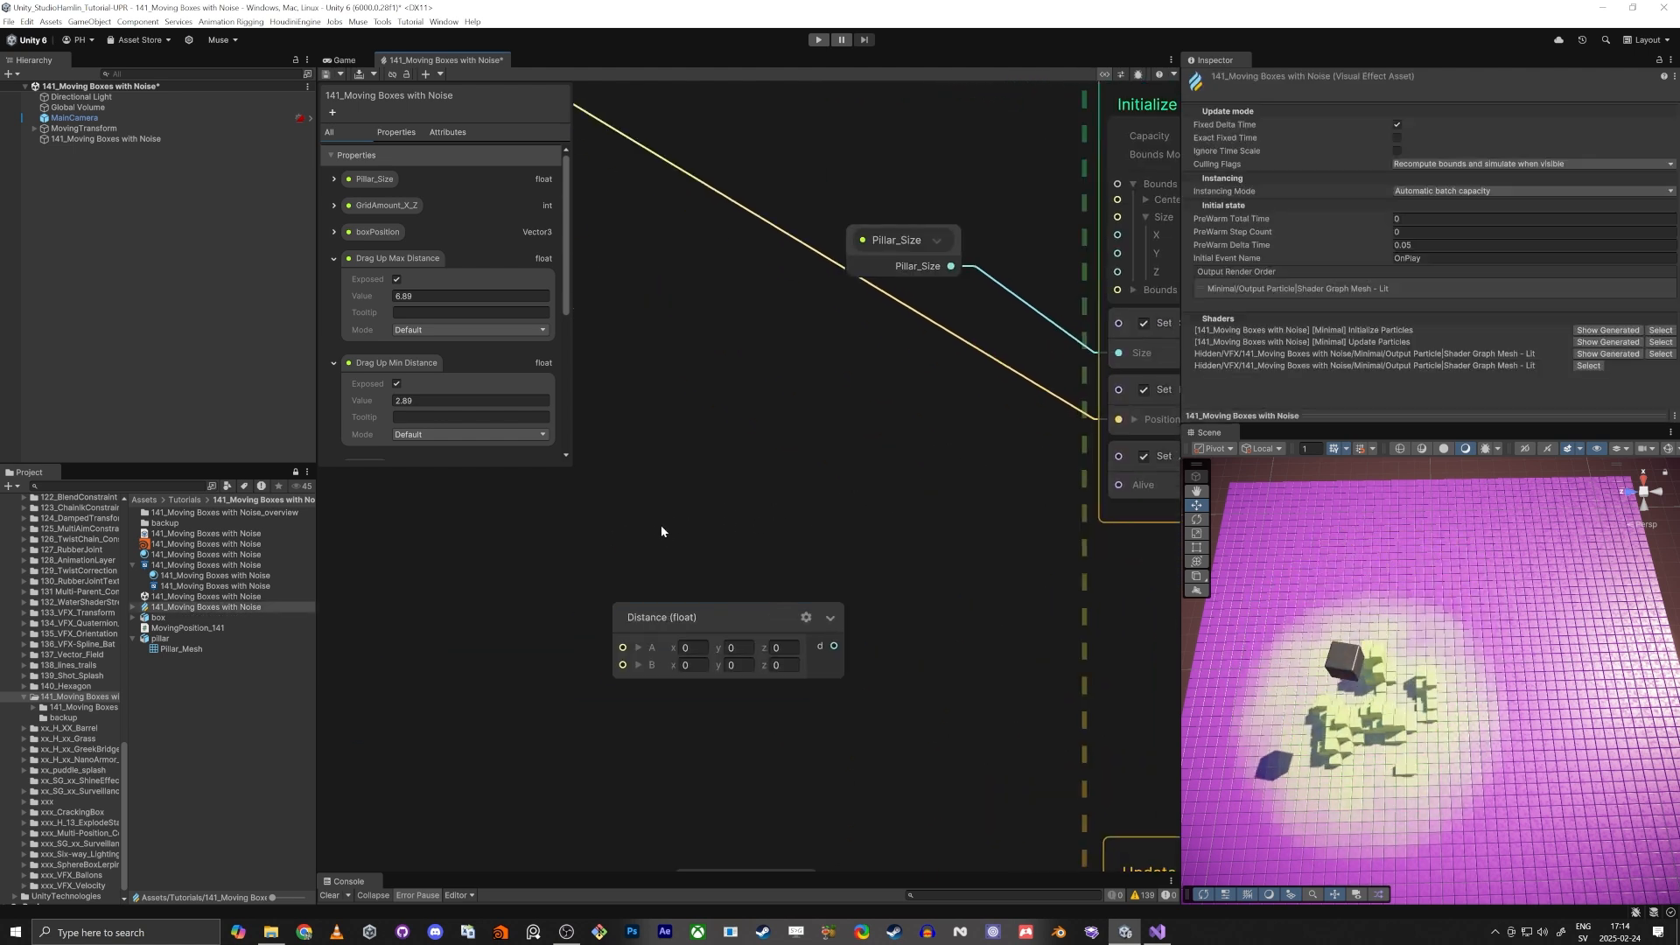
key(space)
text(get pos)
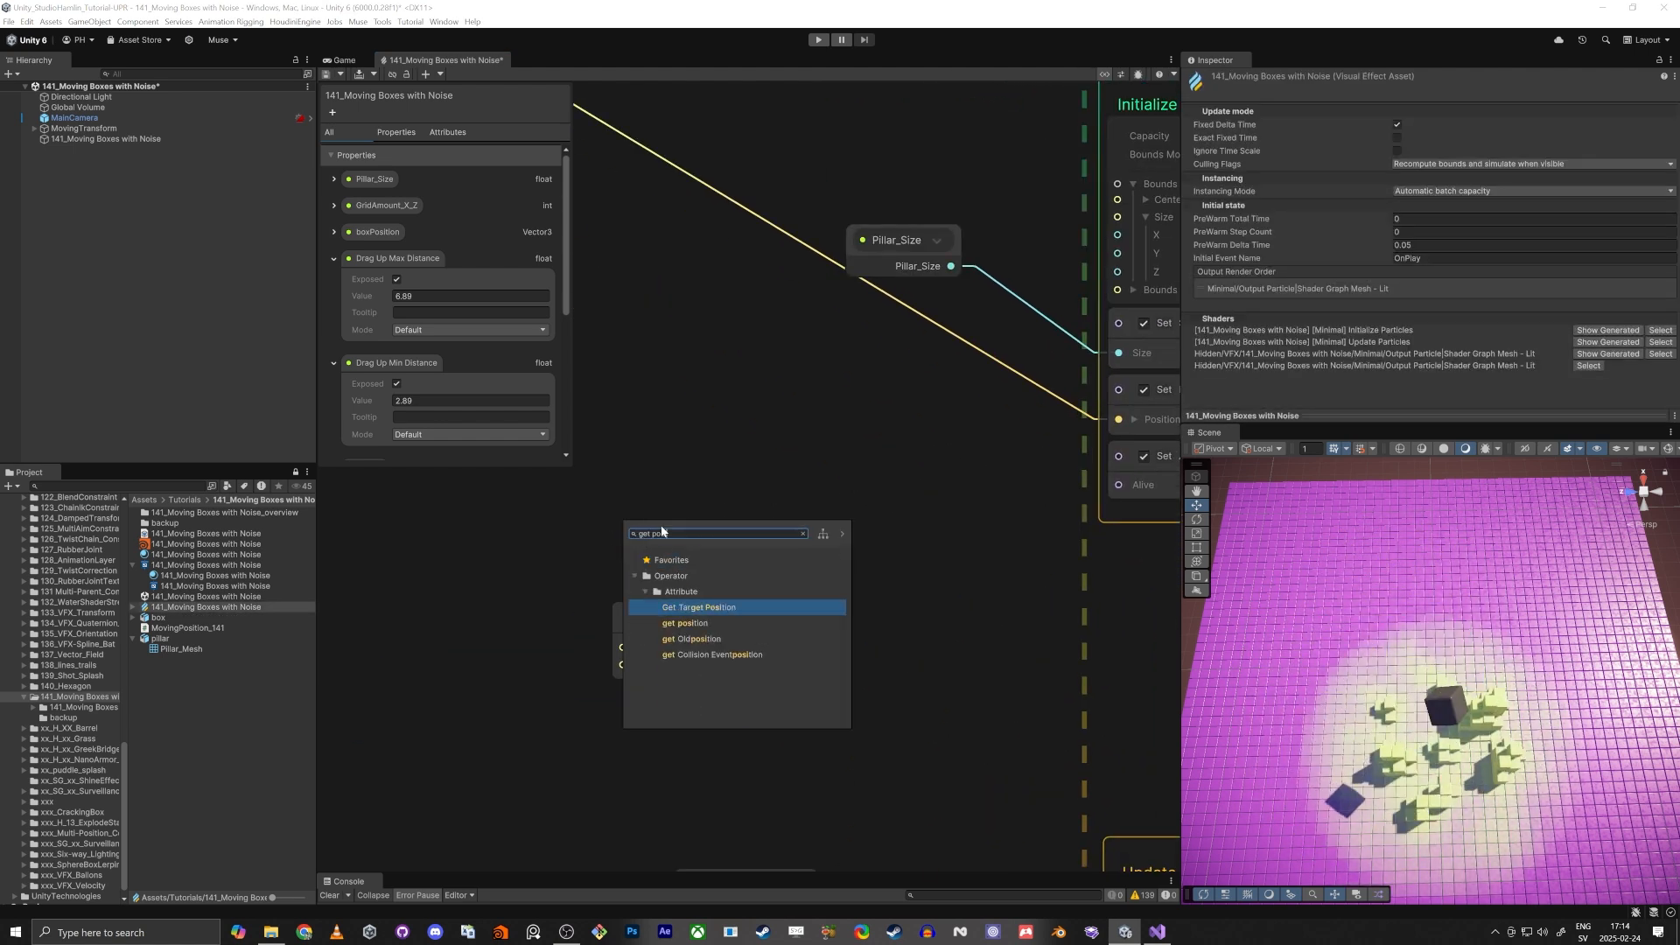
key(Down)
key(Return)
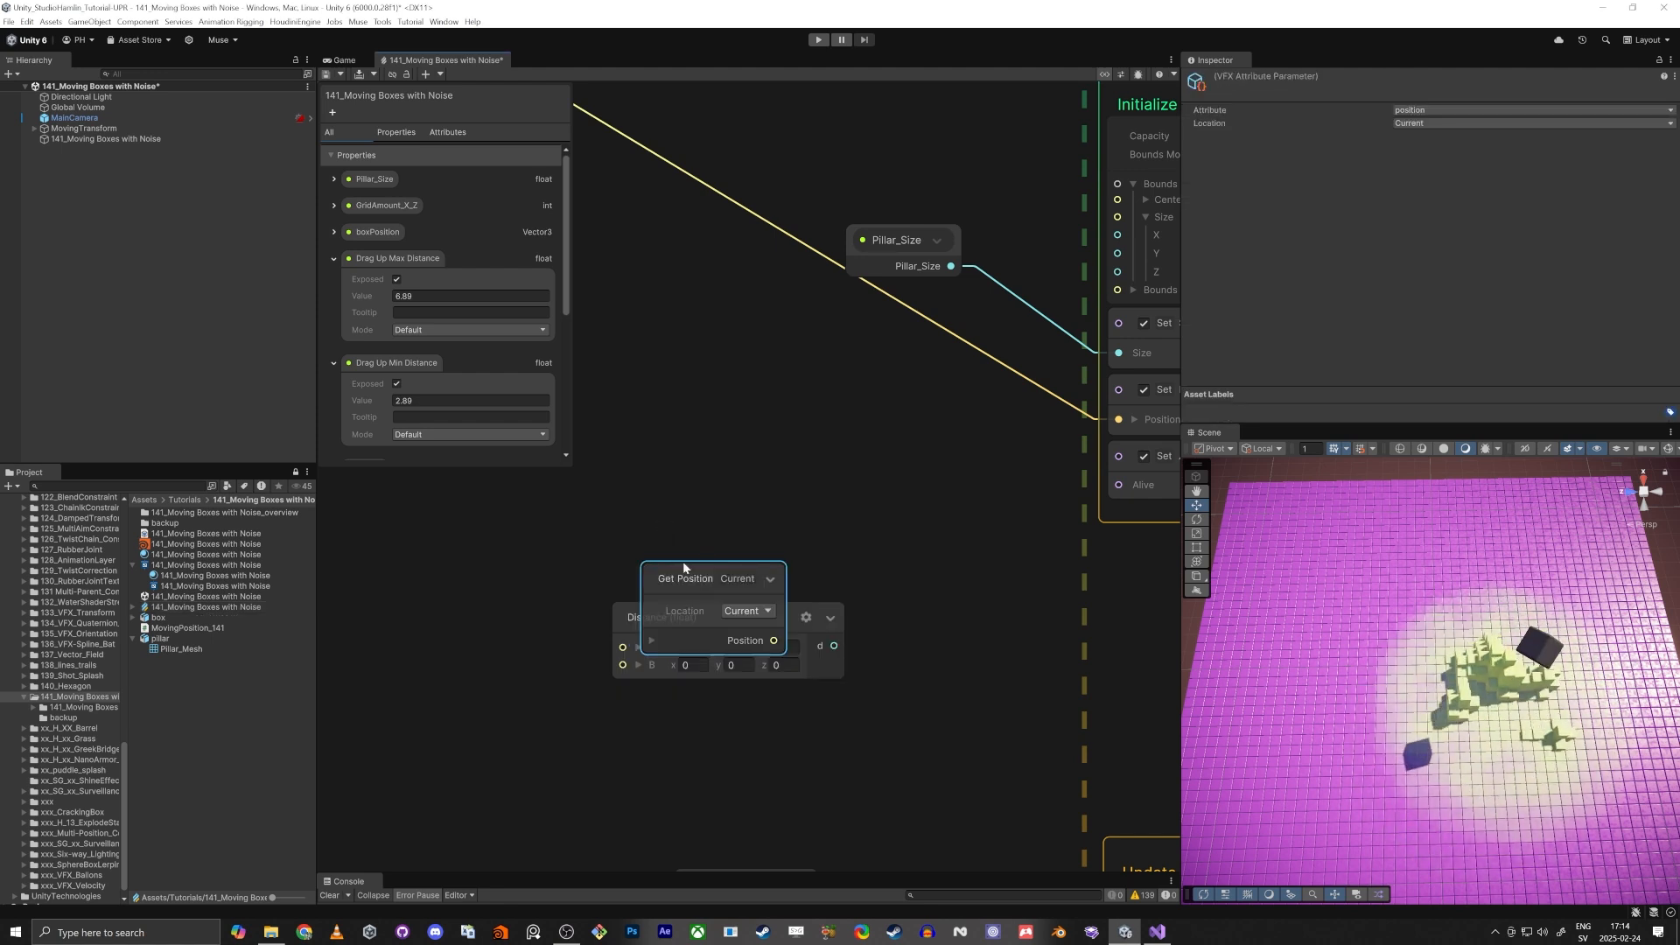
drag(683, 568, 396, 510)
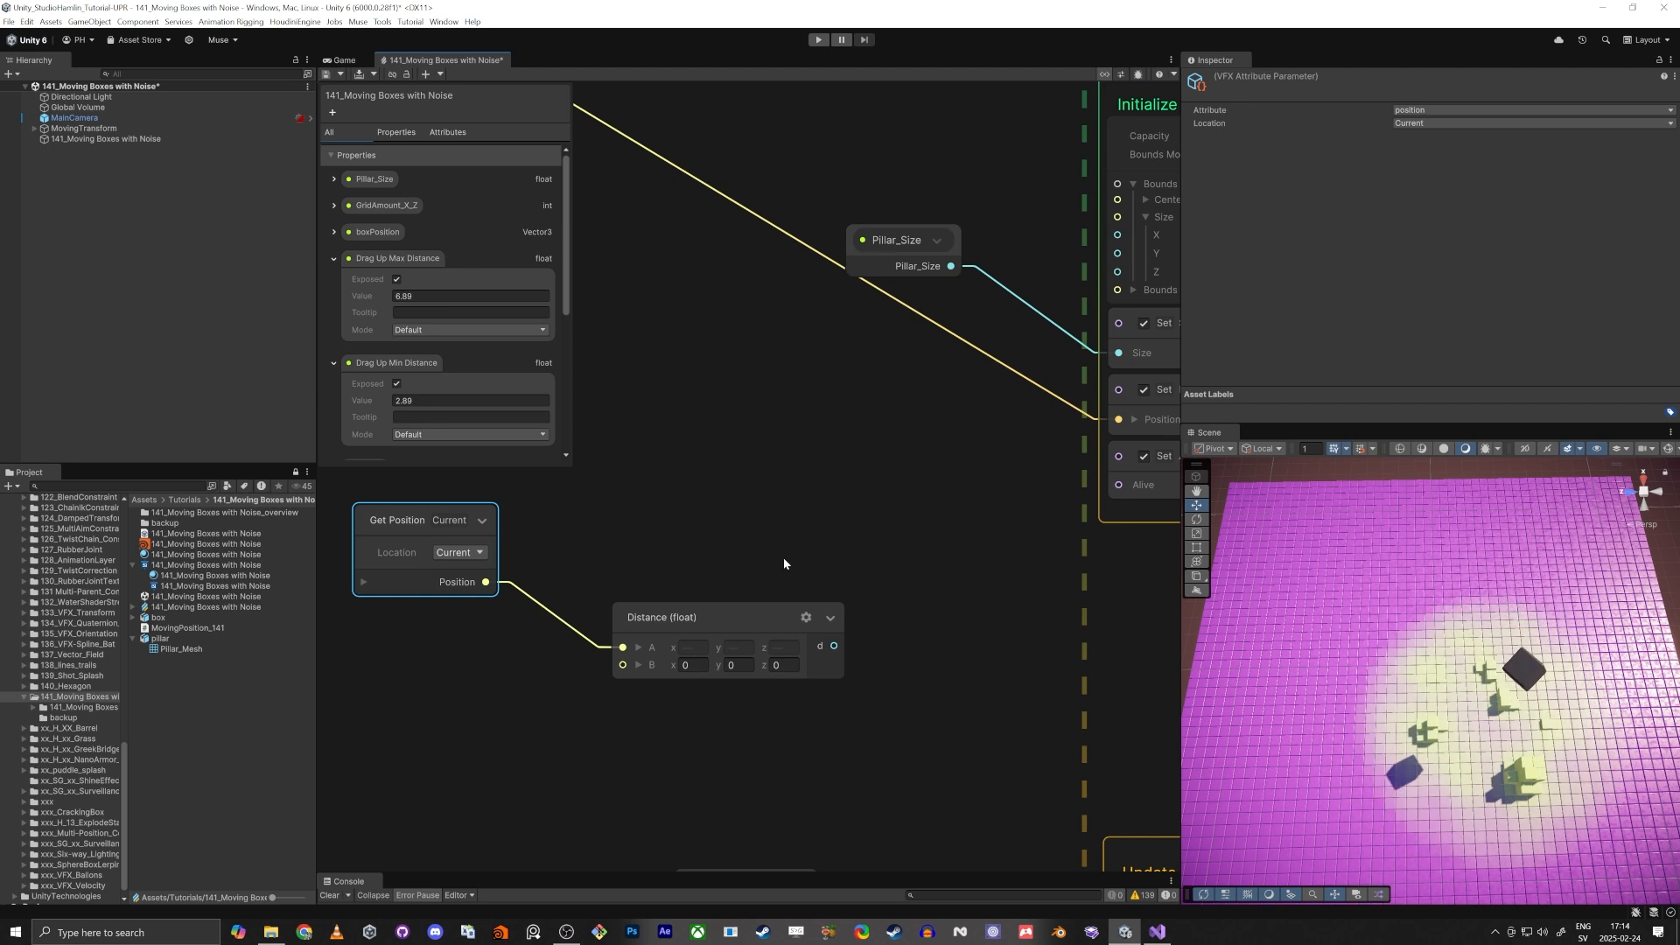
Step: Add a Remap node right of the Distance node, with the distance output connected to its Input
key(space)
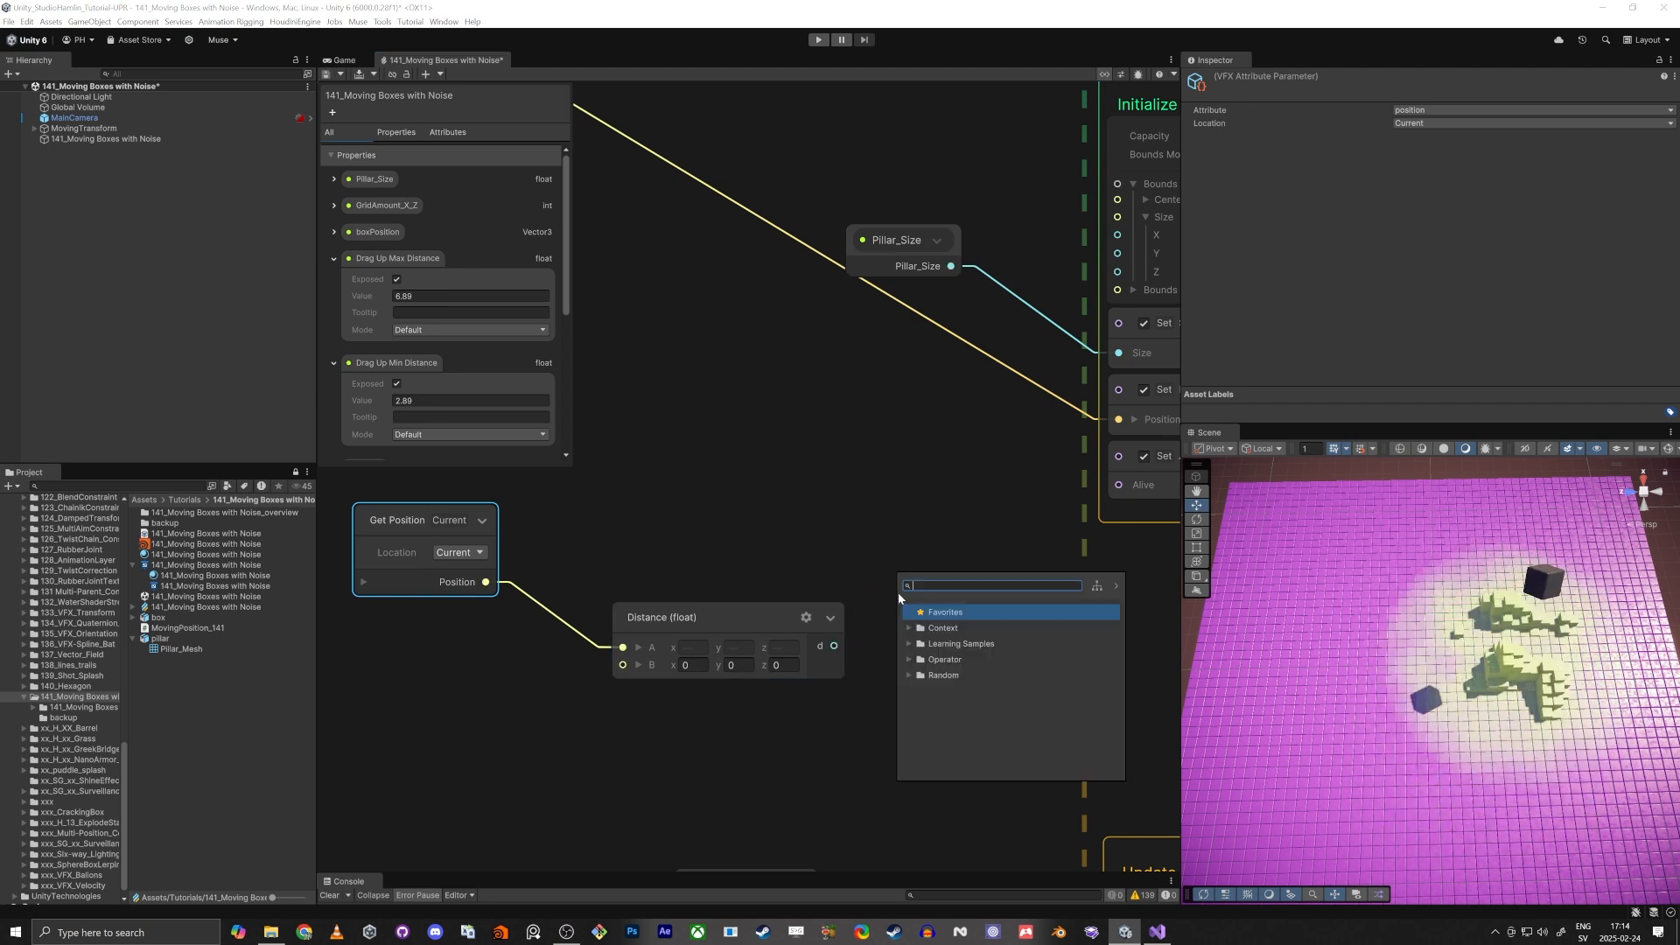
text(remap)
key(Return)
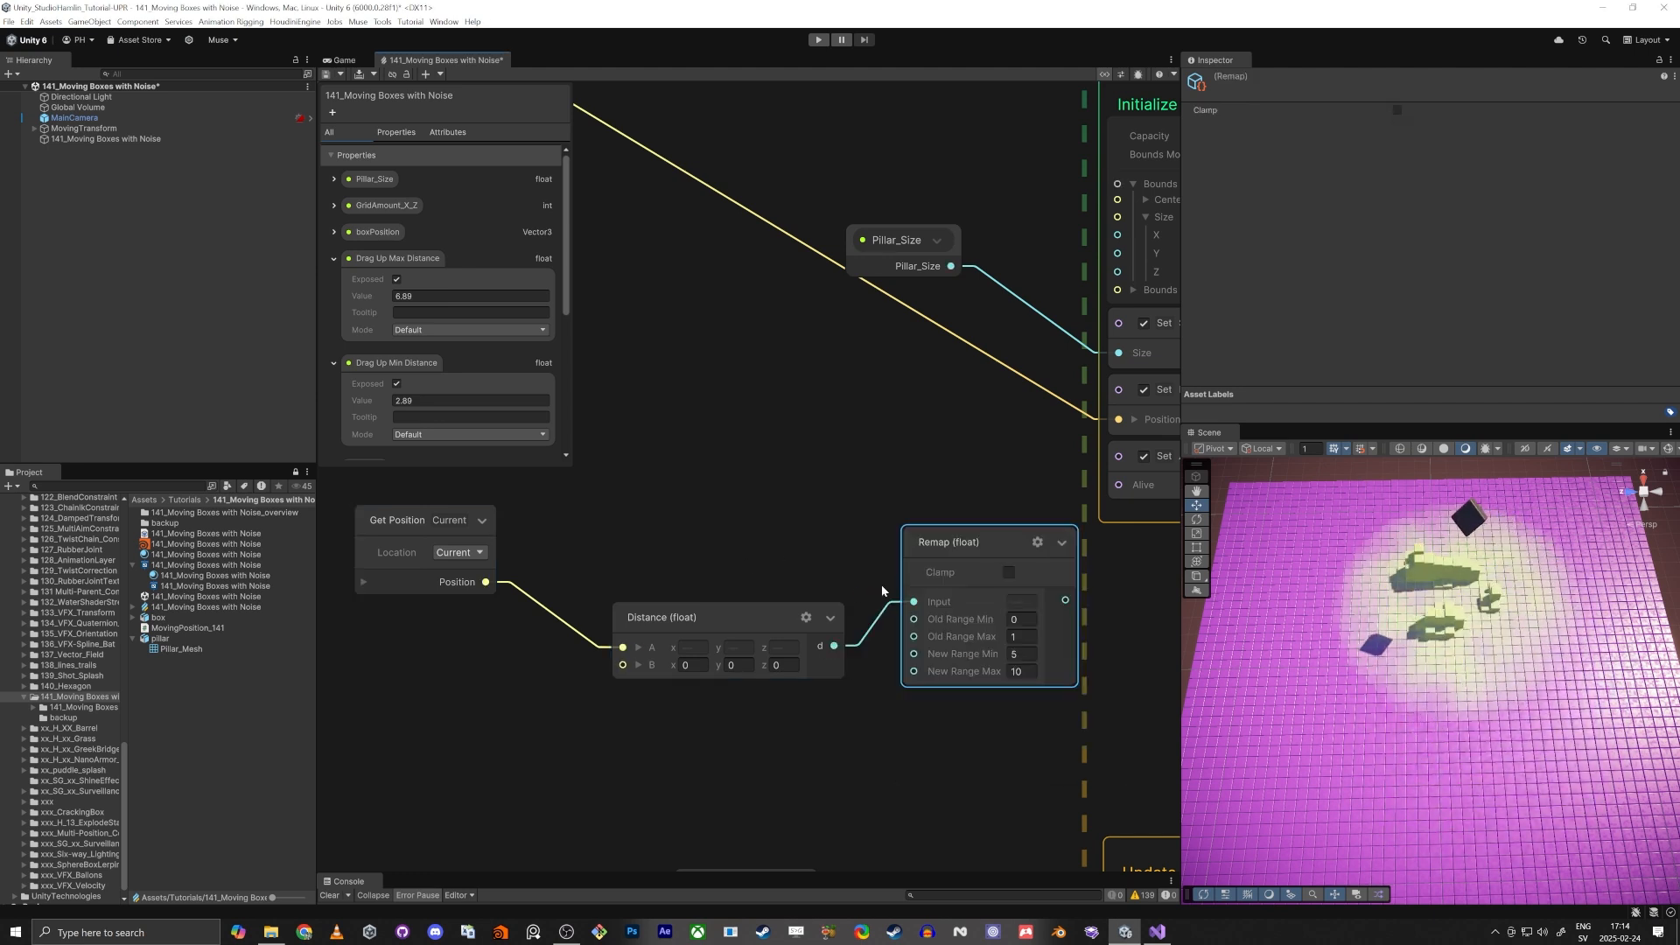
Step: Move the Get Position, Distance and Remap nodes left together and raise the Distance node in line with the others
drag(957, 486, 402, 691)
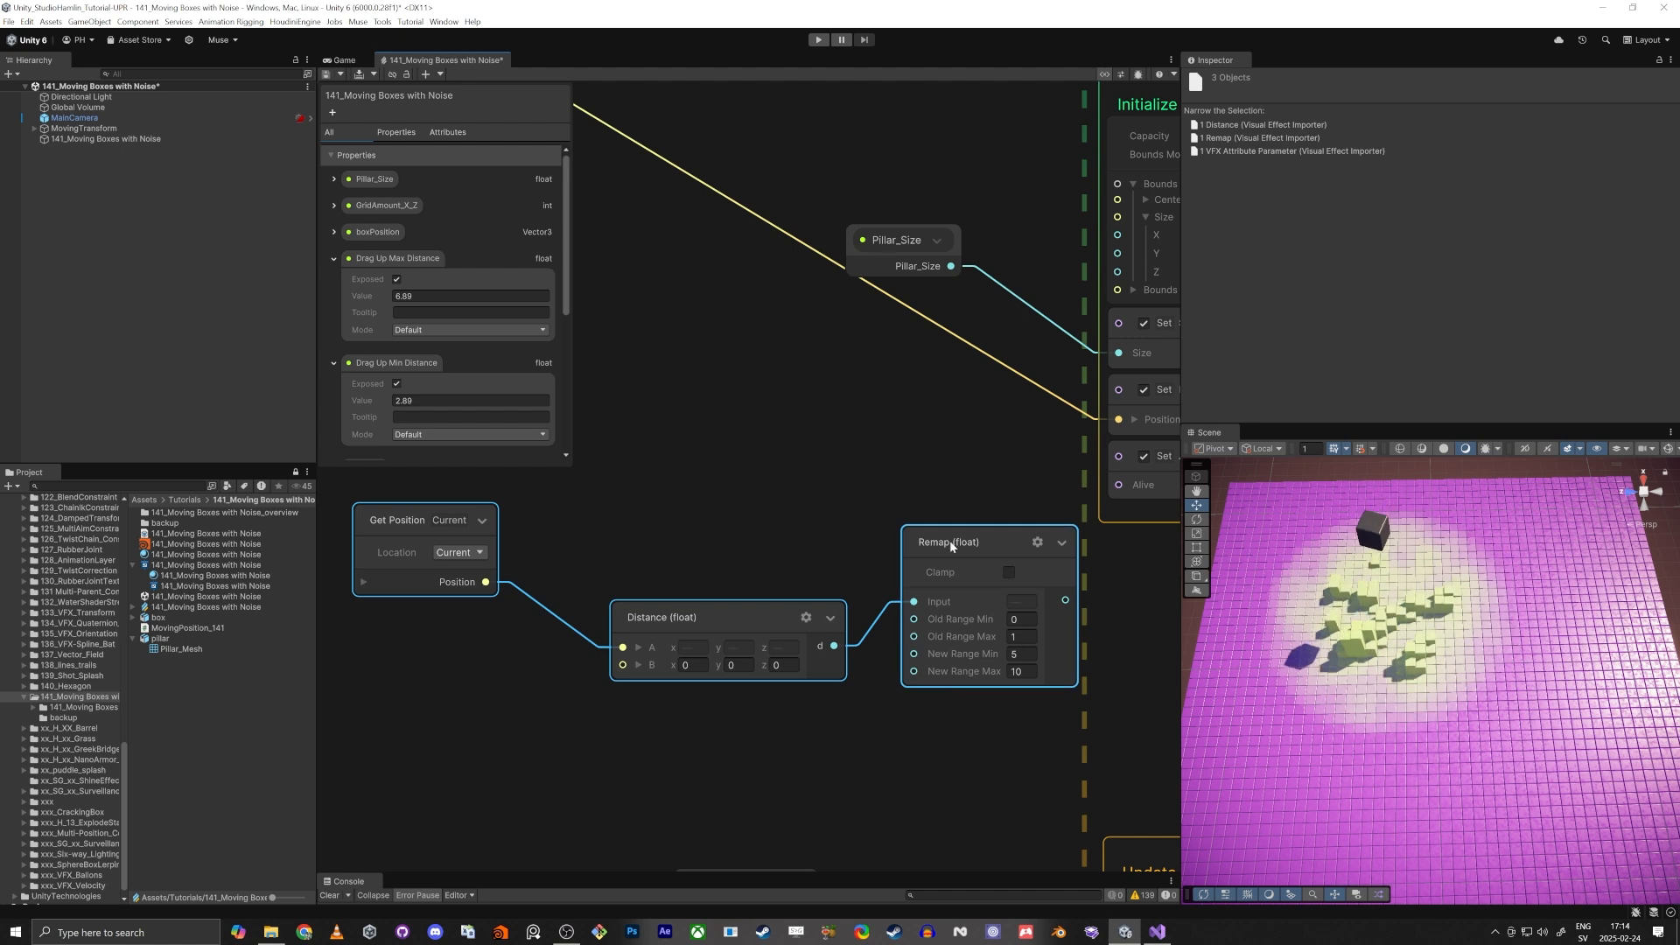
drag(949, 539, 638, 563)
click(666, 477)
middle_drag(666, 477, 1042, 454)
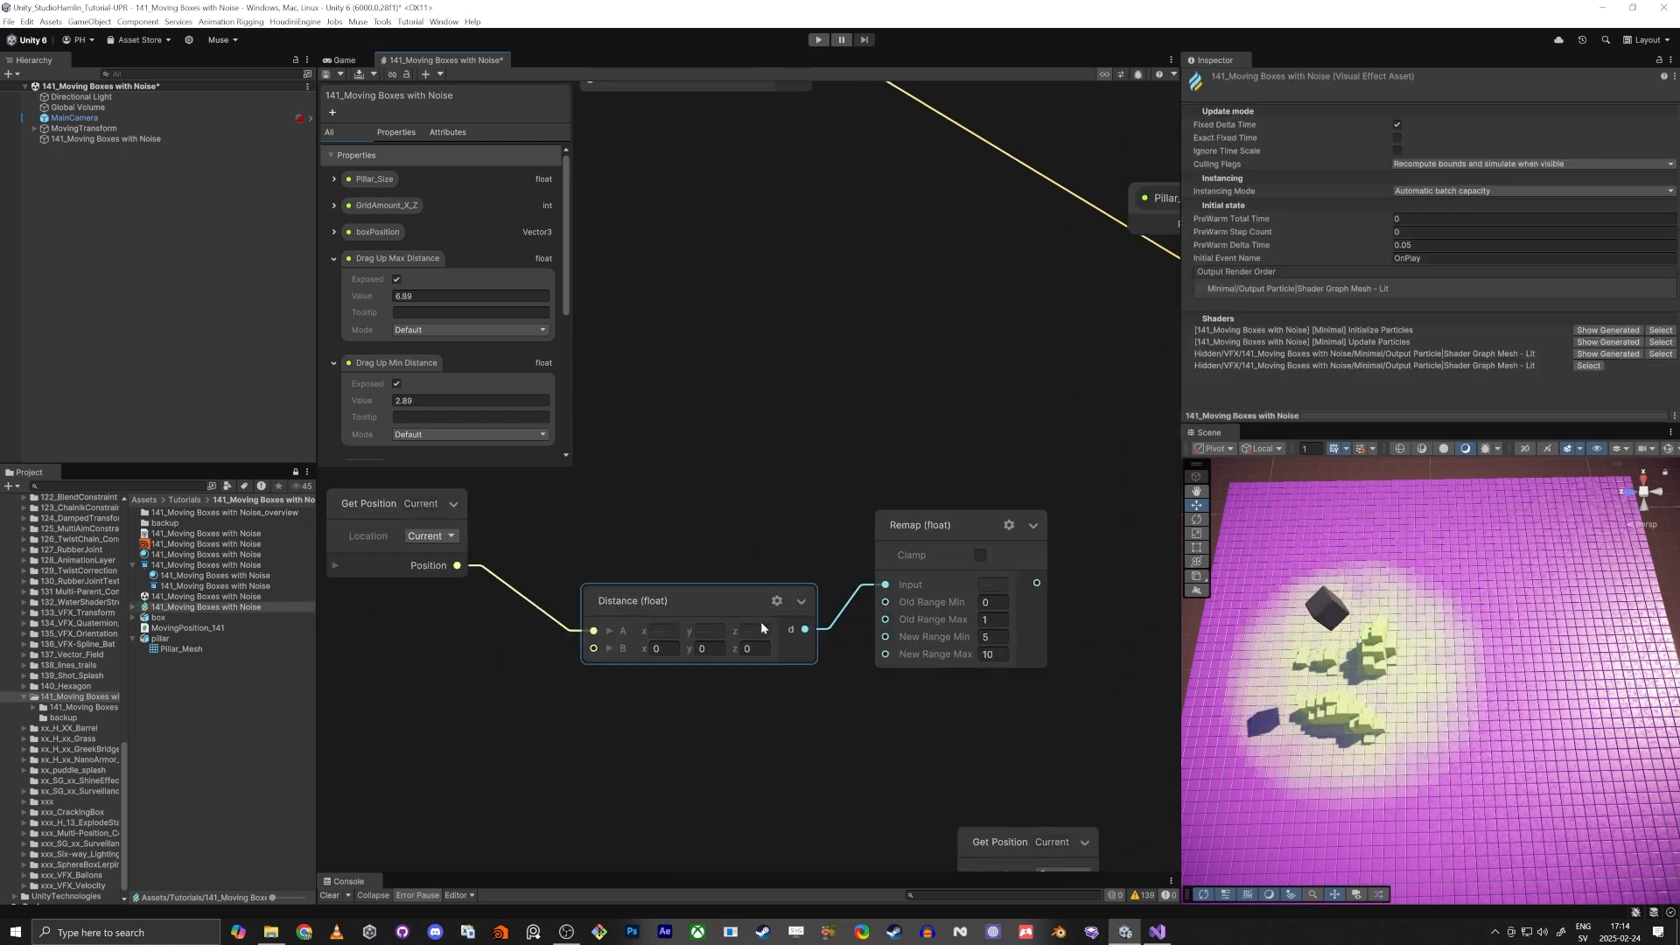
drag(723, 597, 719, 546)
Step: Enable Clamp on the Remap node and set Old Range Max to 5, New Range Min to 0 and New Range Max to 1
middle_drag(1040, 416, 933, 418)
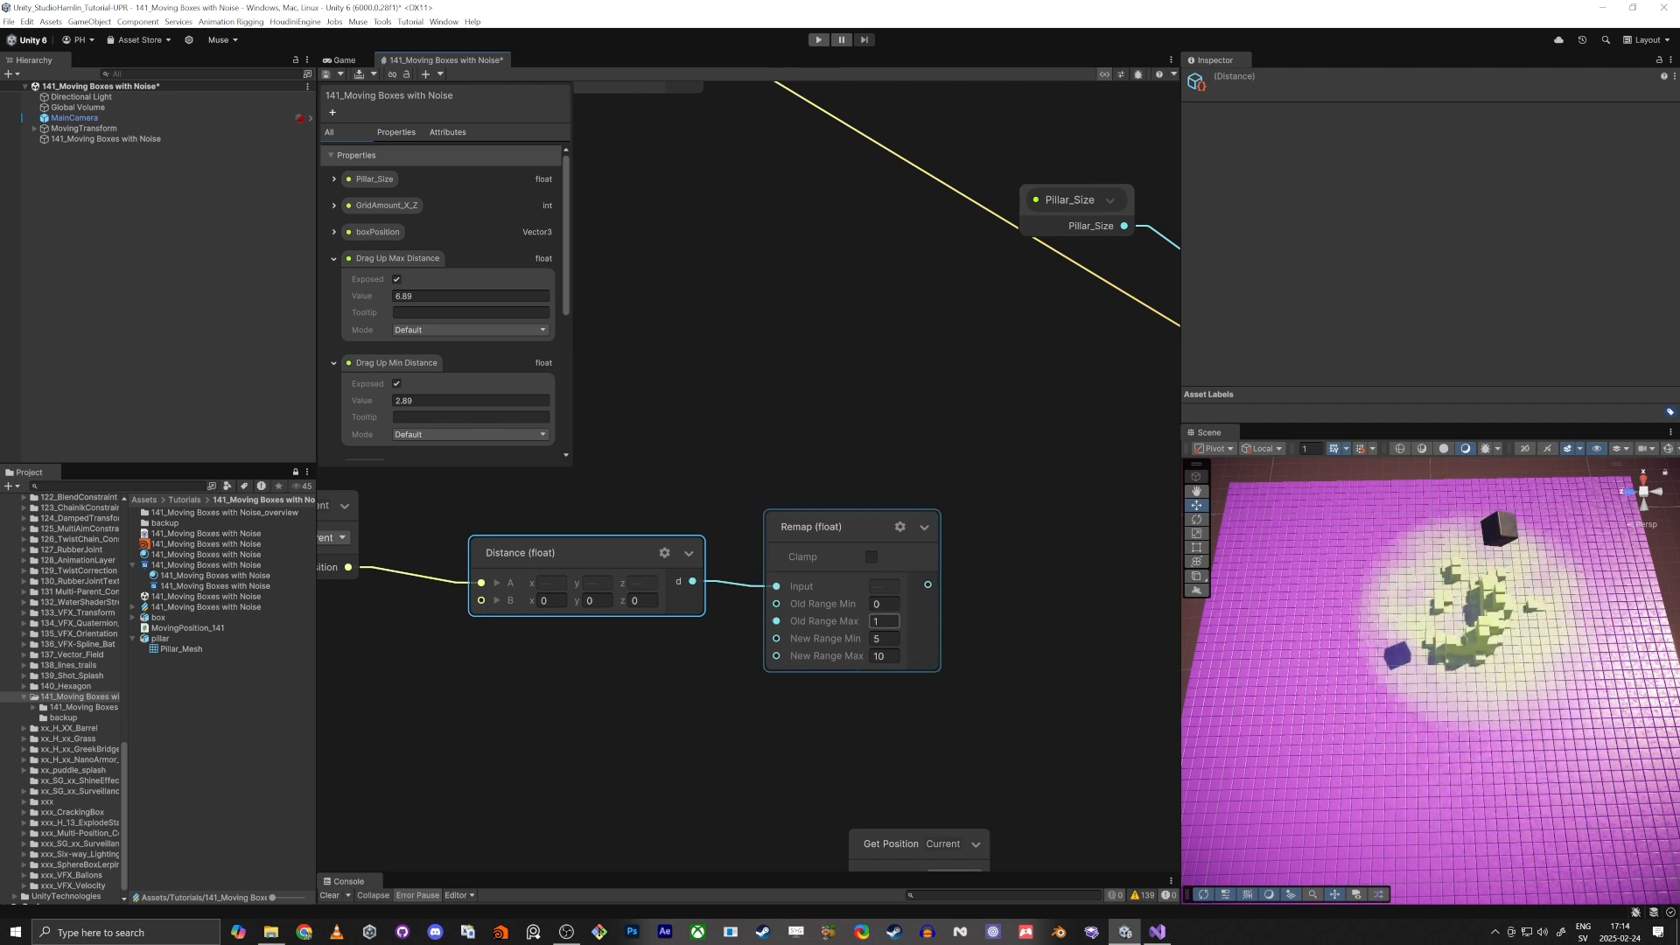
click(886, 622)
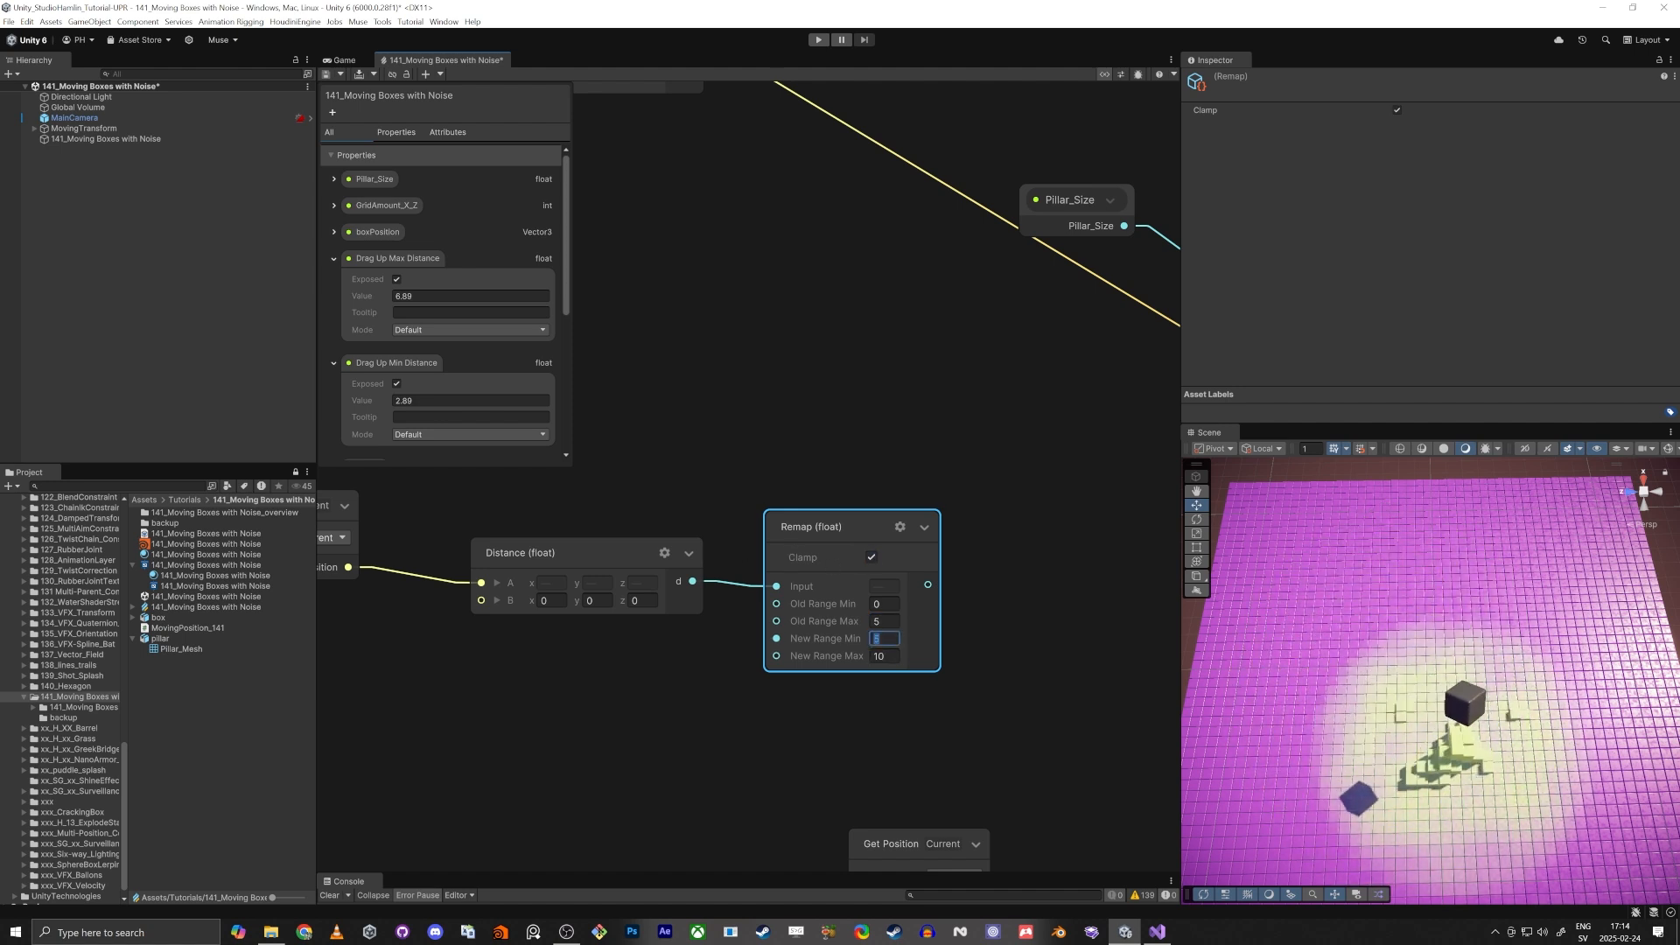
key(Tab)
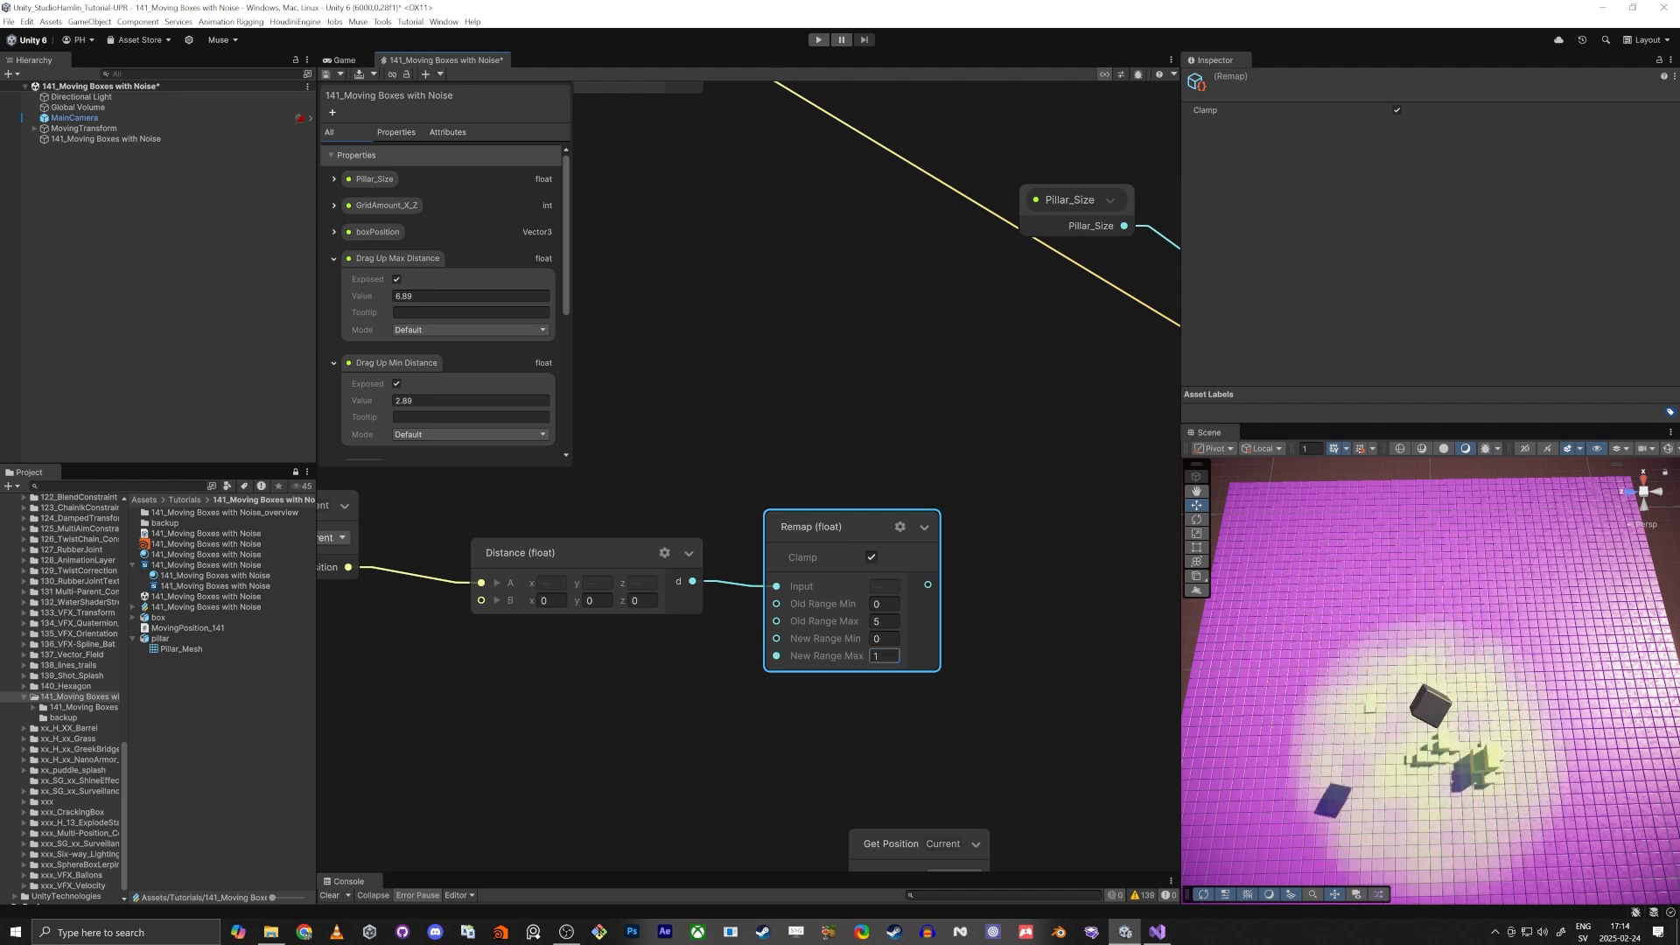
Step: Add a Floor node right of the Remap node, fed by the Remap output
middle_drag(963, 574, 863, 574)
drag(818, 583, 946, 547)
text(floor)
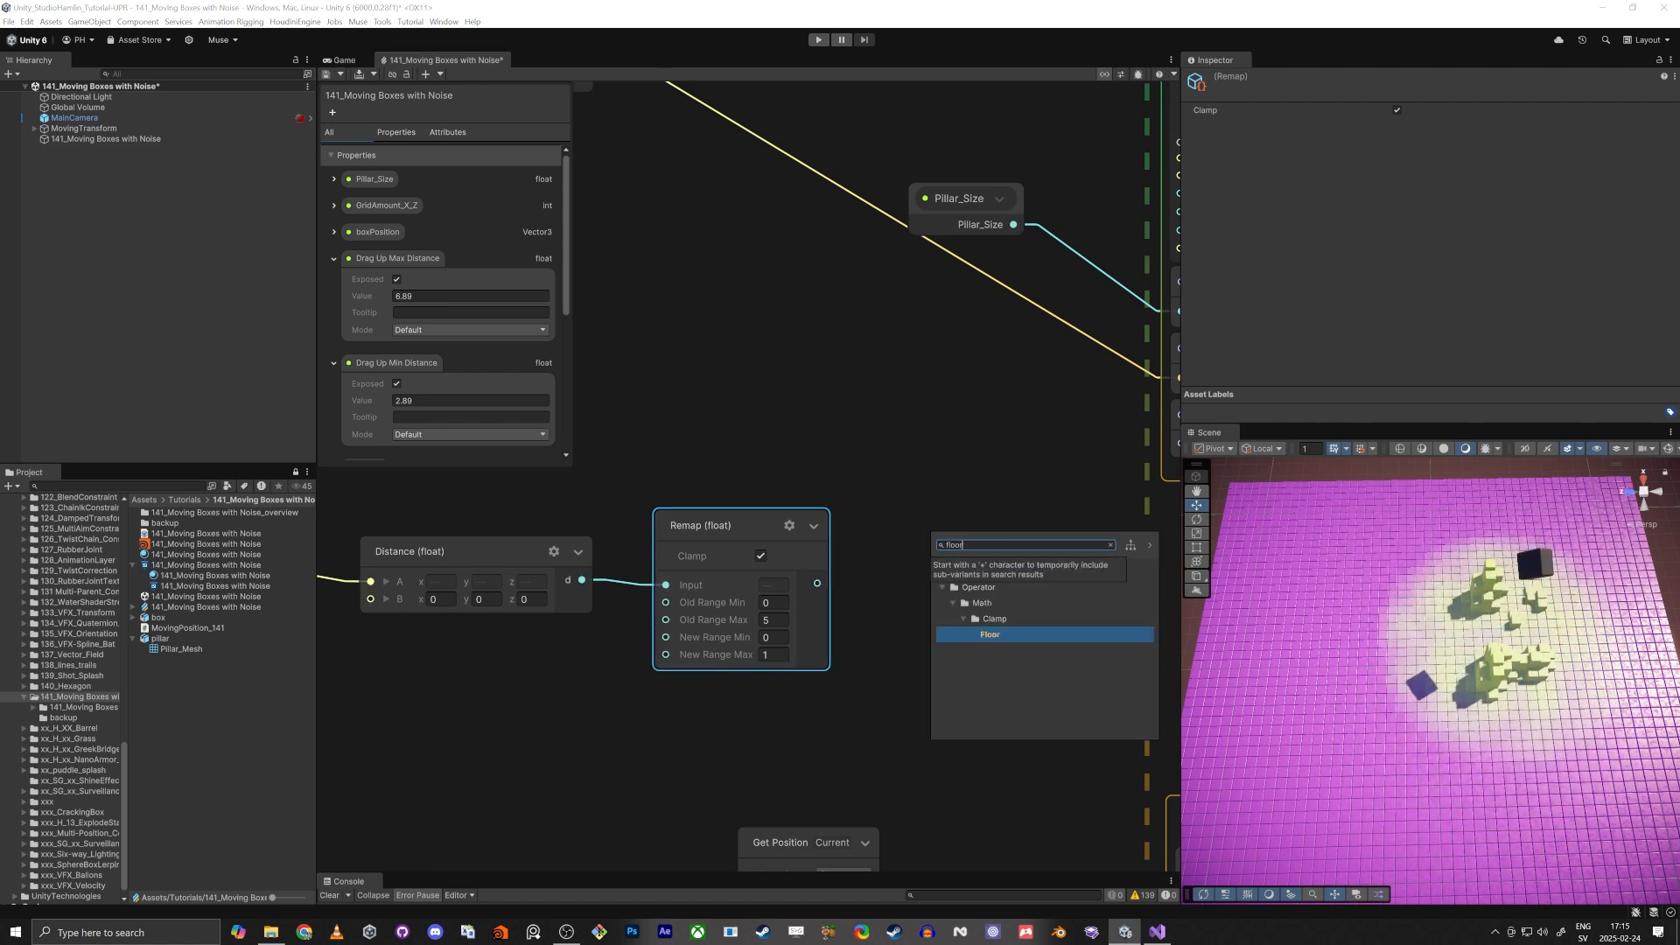
key(Return)
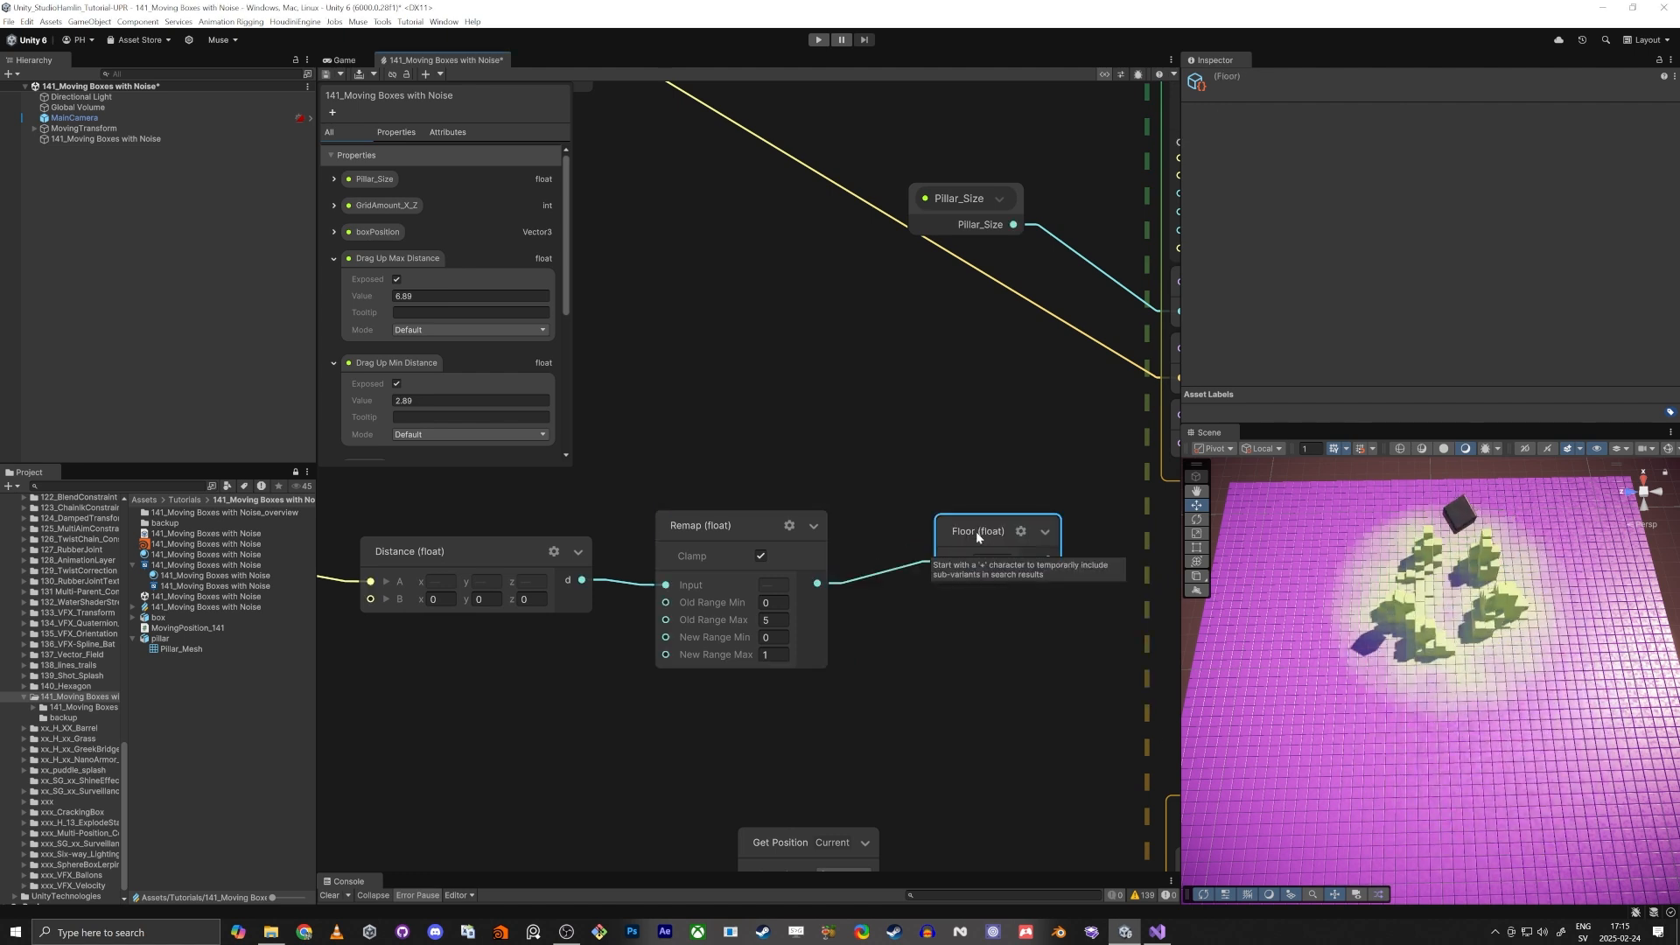
Step: Move the Get Position, Distance, Remap and Floor nodes left together to make room before the Initialize context
middle_drag(767, 408, 1001, 349)
scroll(1002, 348, down, 2)
drag(1088, 395, 567, 557)
drag(1009, 432, 845, 429)
click(973, 367)
middle_drag(792, 412, 756, 416)
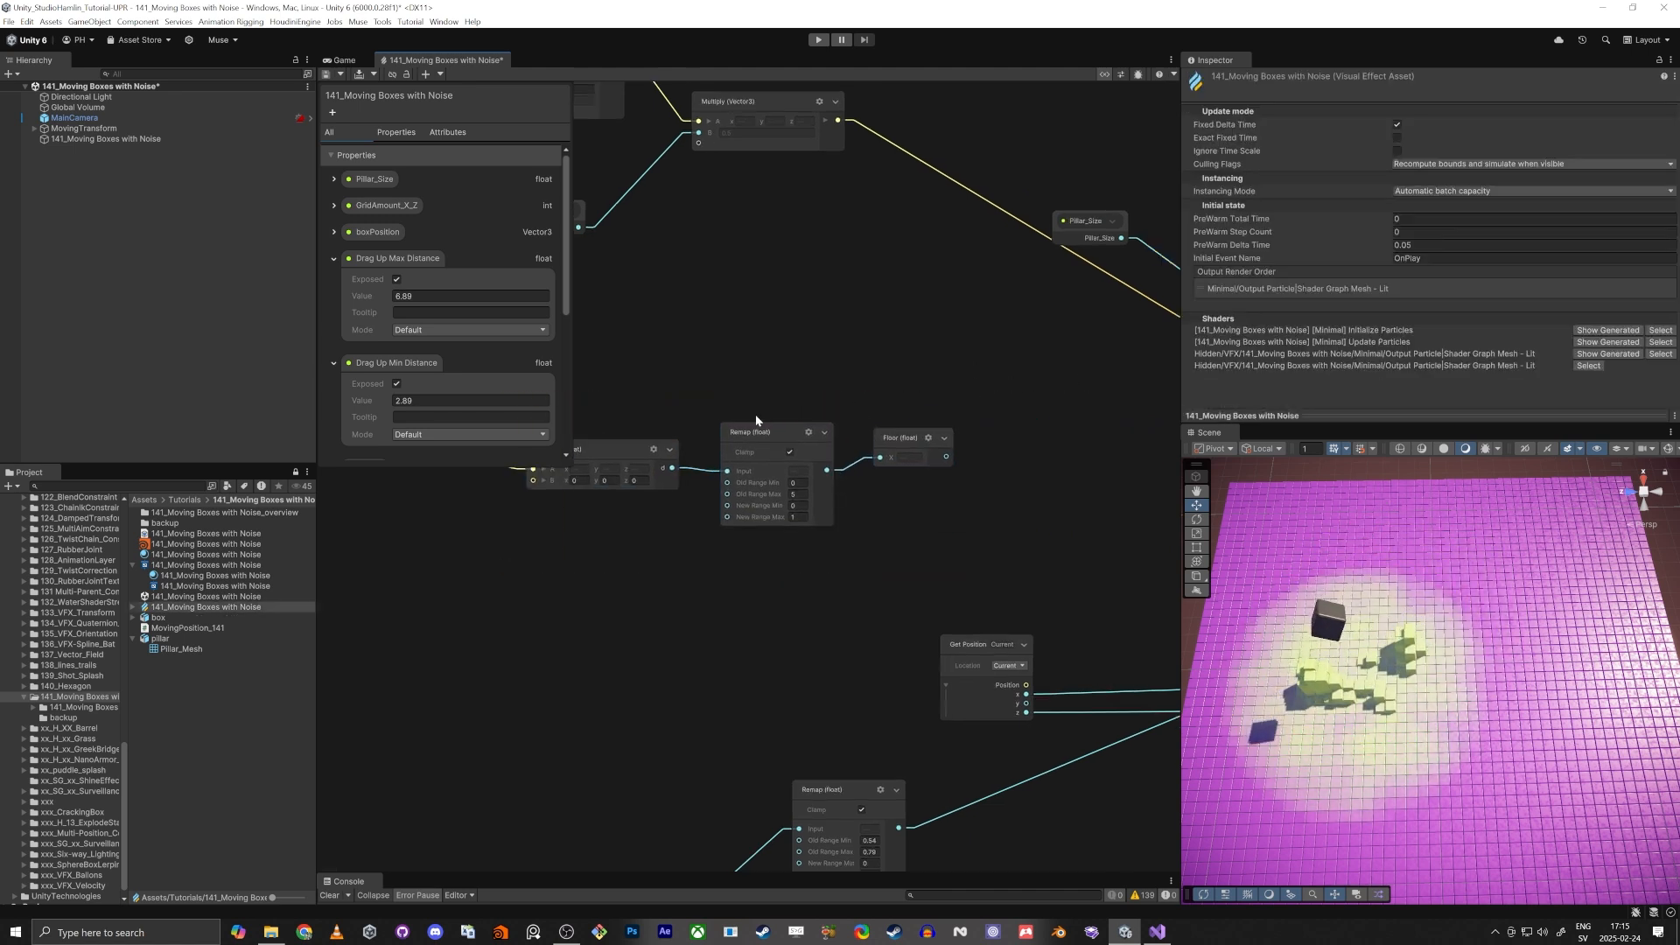
Step: Add a One Minus node after the Floor node and connect its output to the Alive input of Set Alive
middle_drag(942, 489, 739, 545)
scroll(739, 545, up, 2)
drag(745, 500, 921, 497)
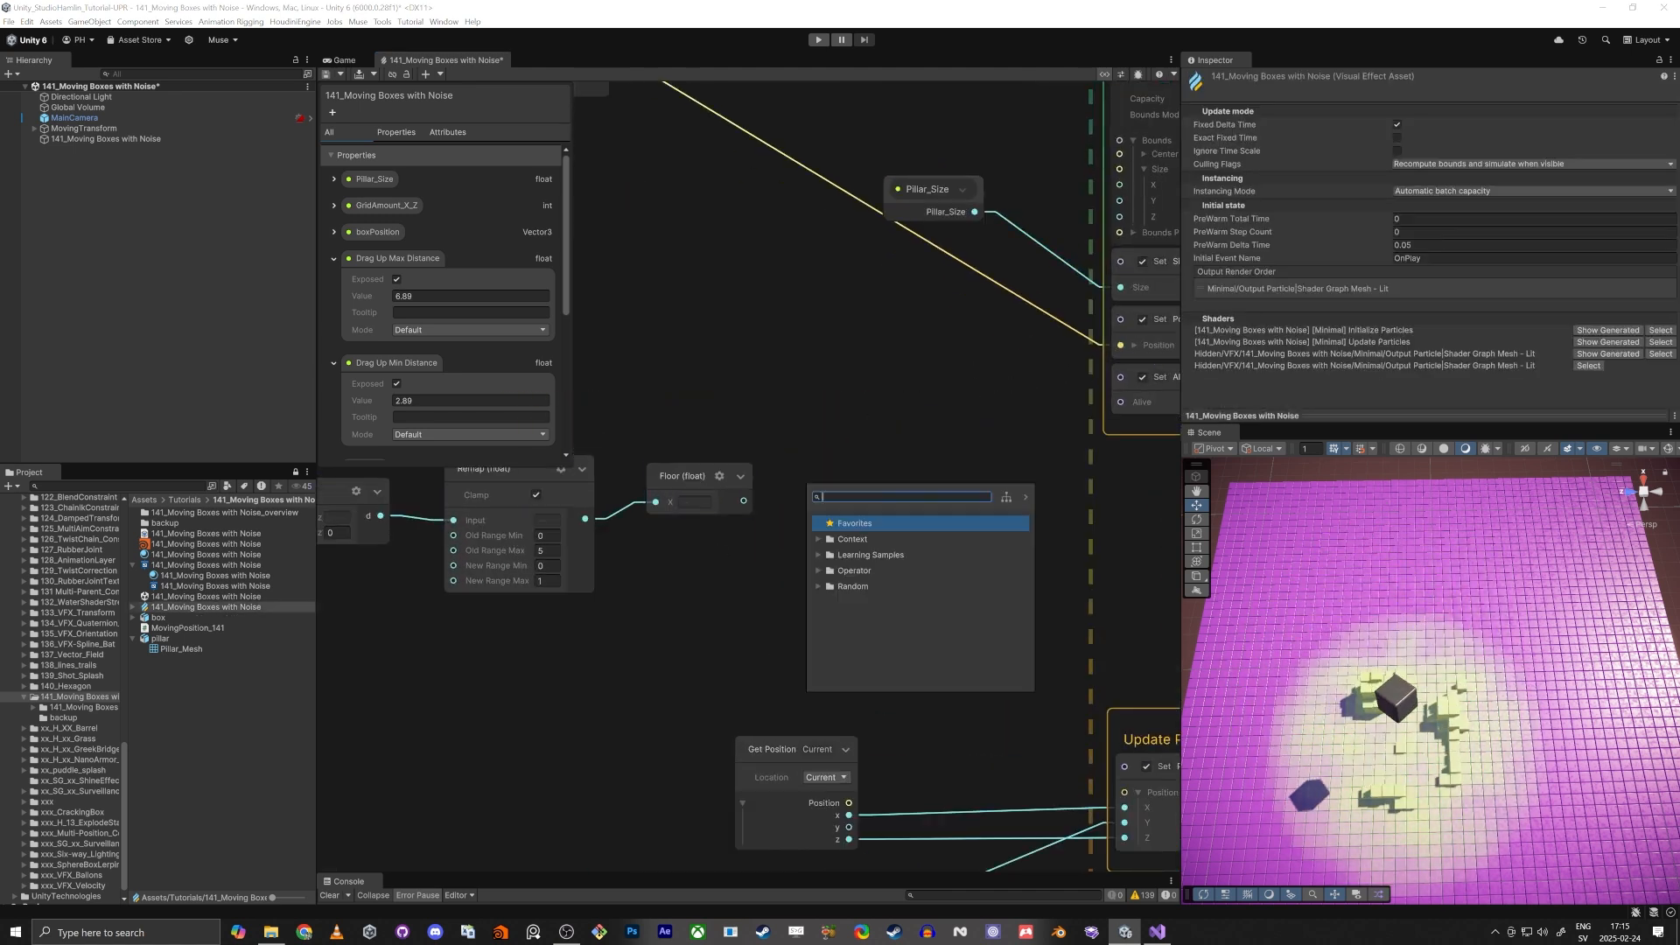
text(minus)
key(Return)
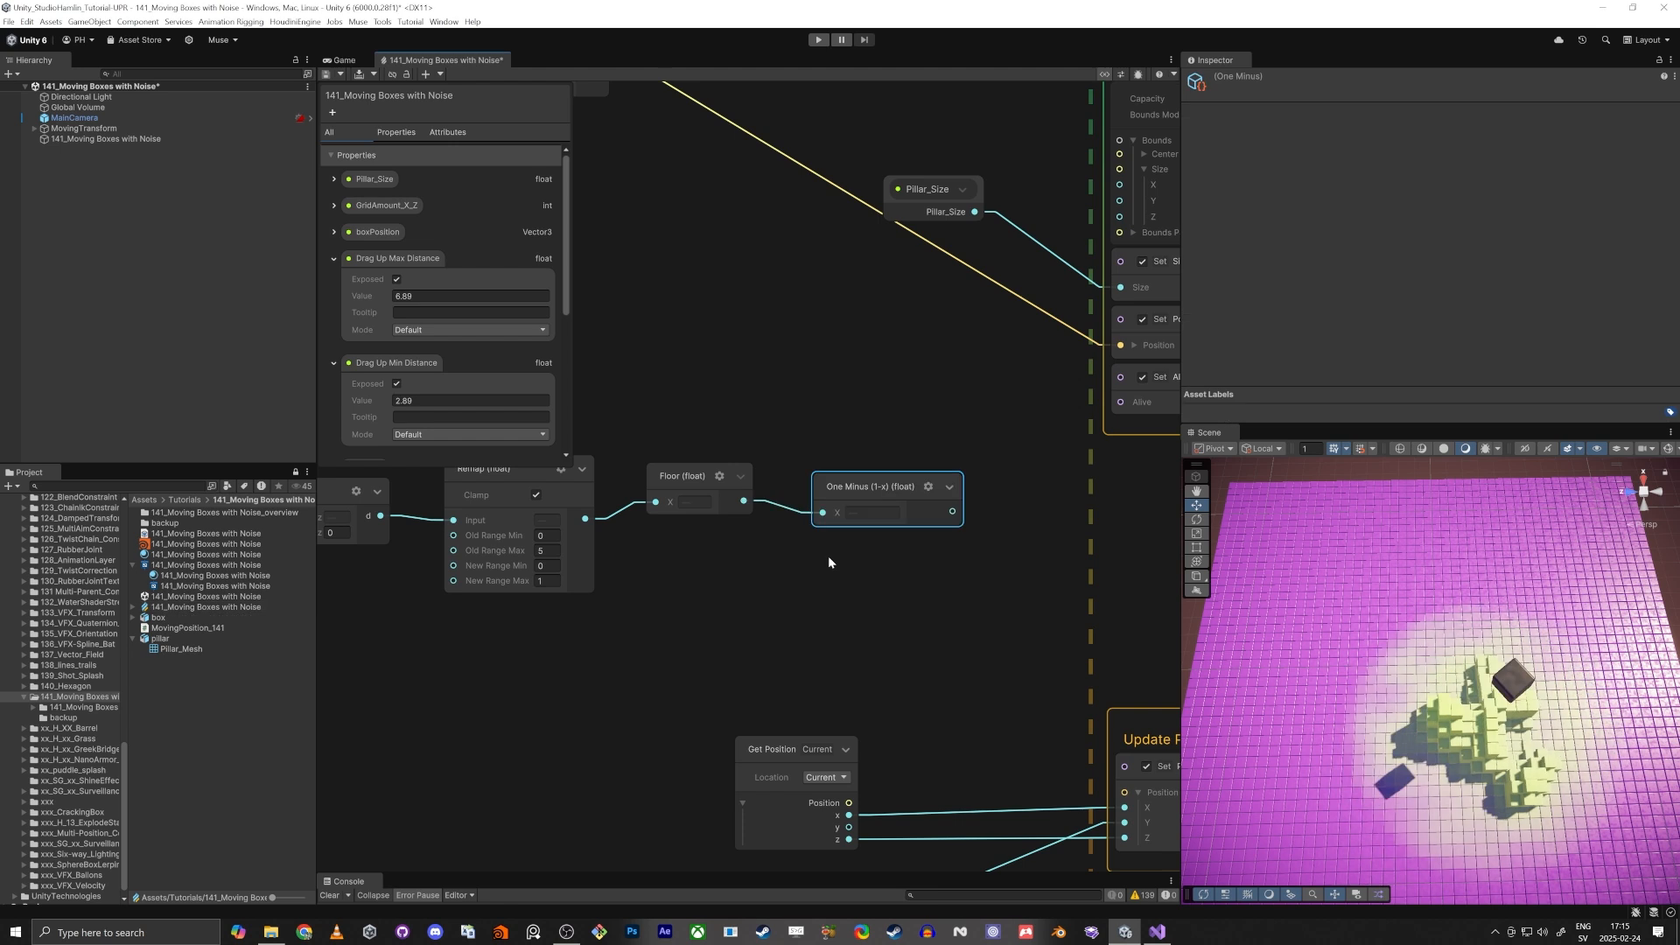
middle_drag(851, 406, 740, 412)
drag(1010, 408, 842, 518)
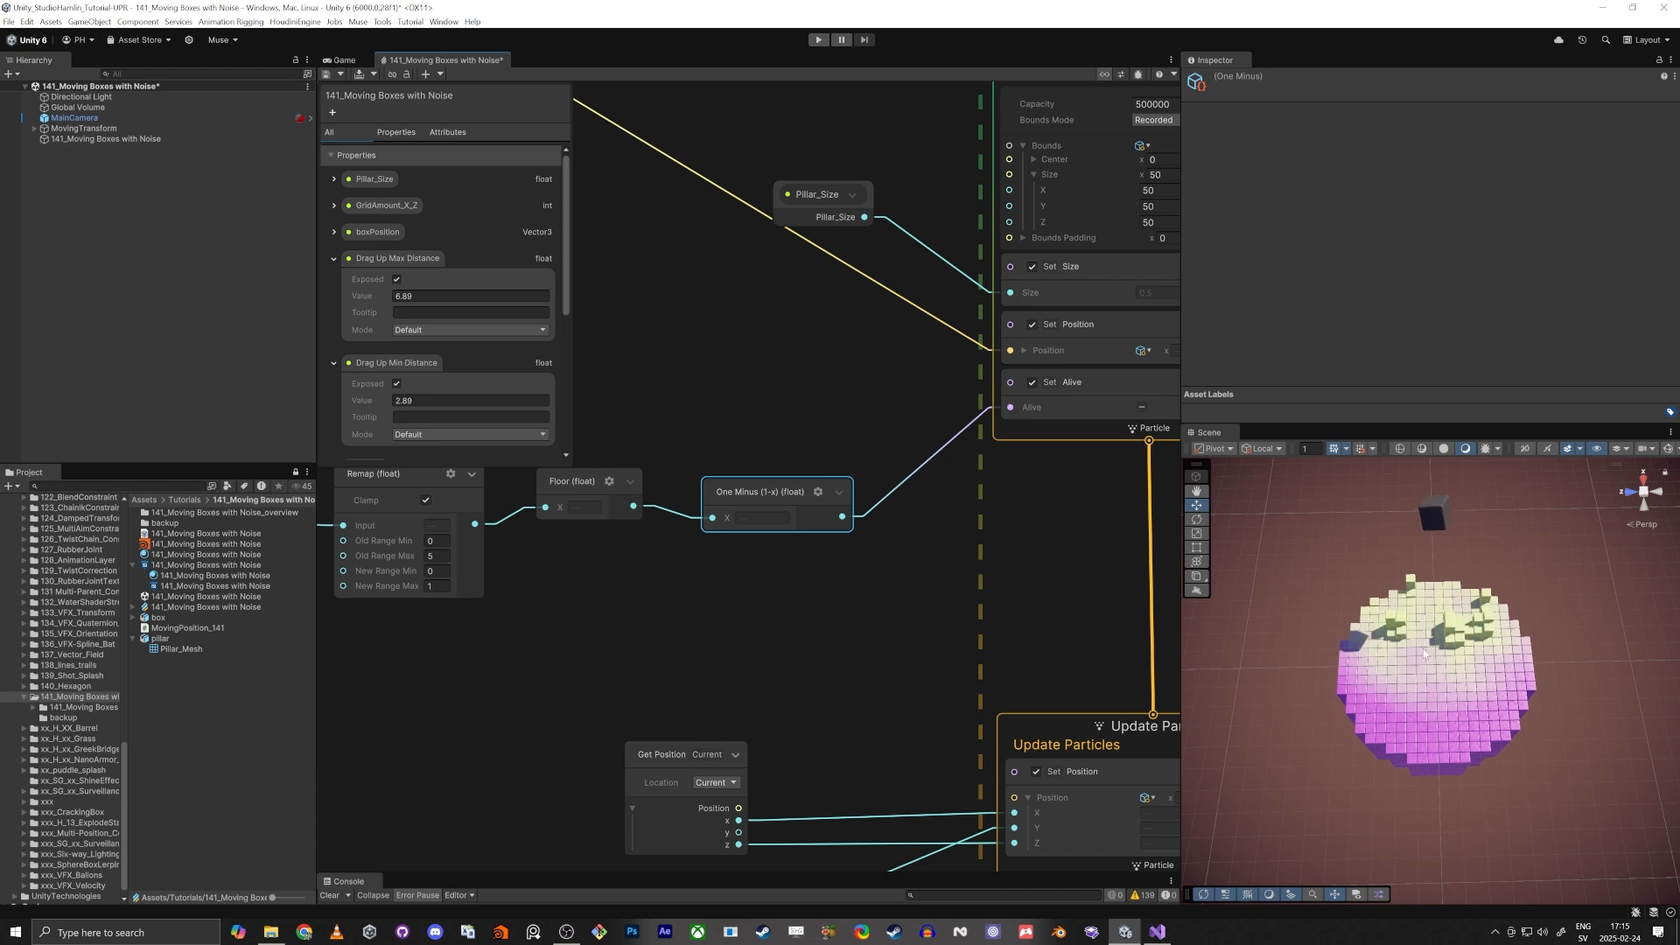
Step: Create an exposed float property named GridRadius and set its value to 8
middle_drag(542, 653, 773, 642)
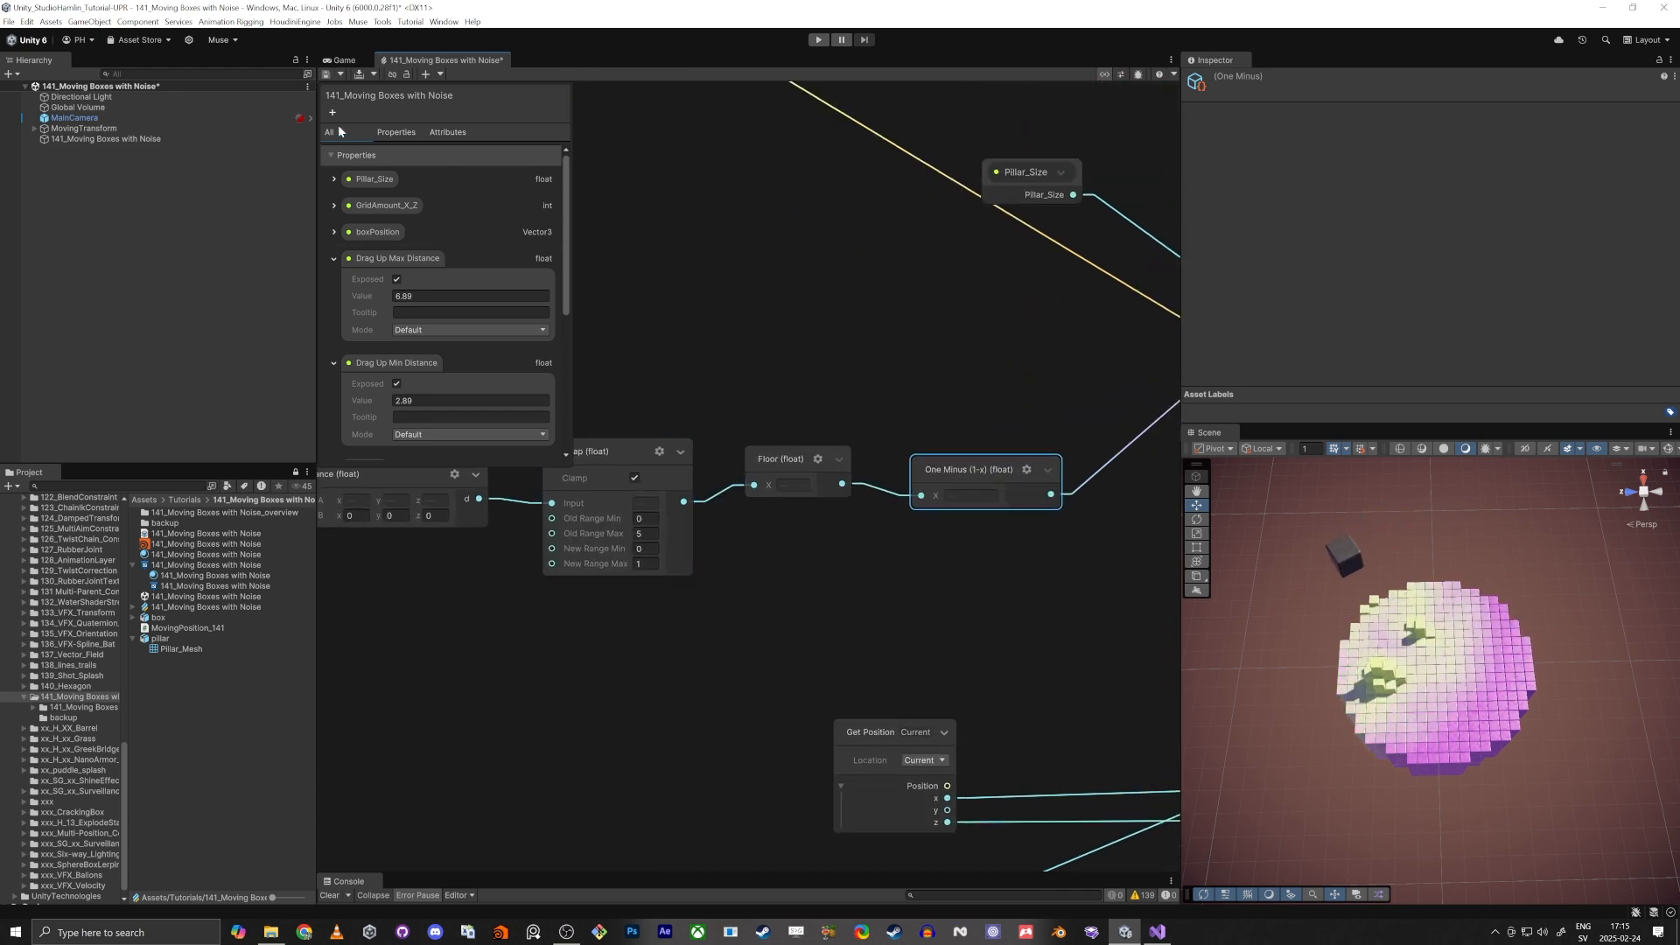
click(396, 132)
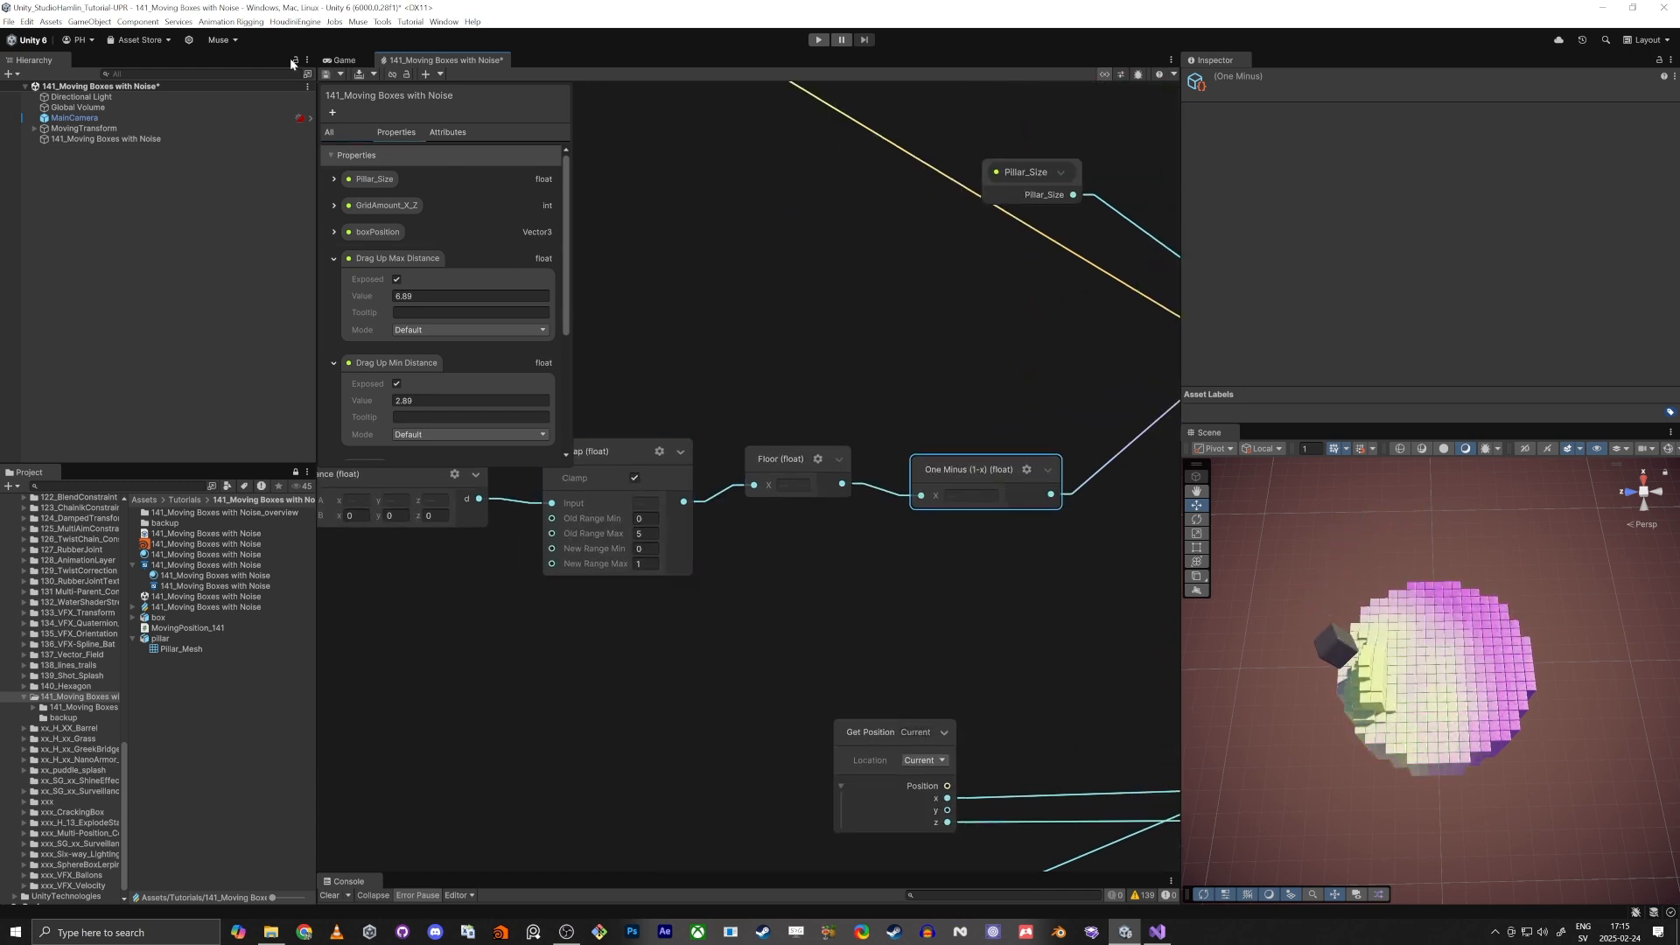
click(332, 112)
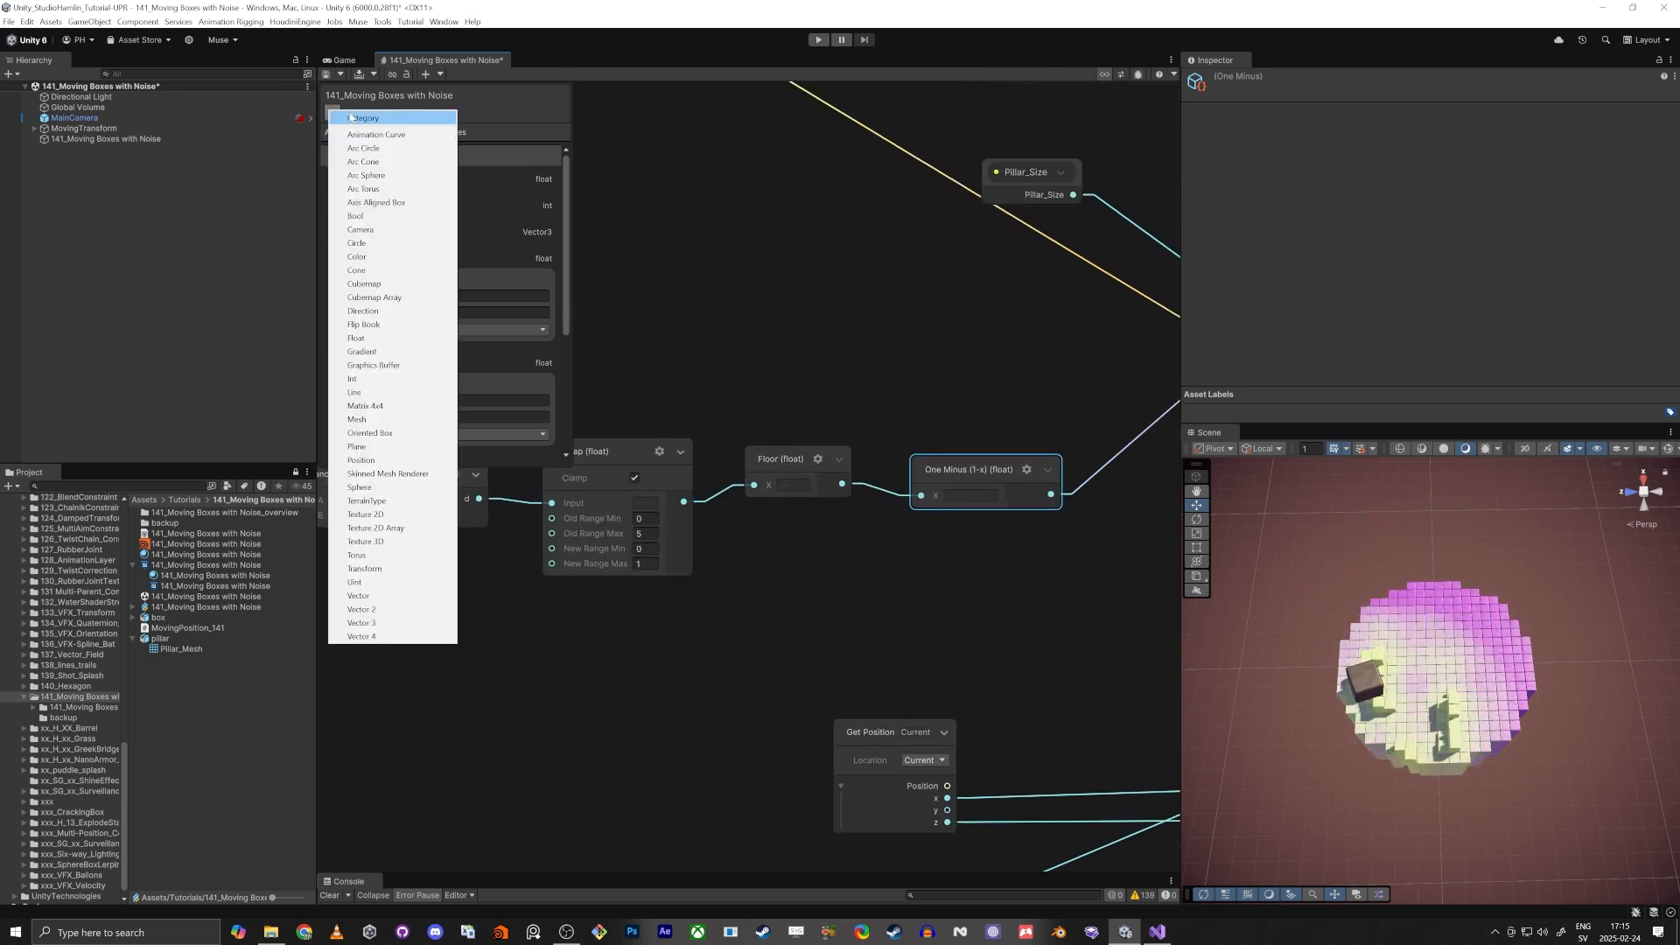
click(361, 338)
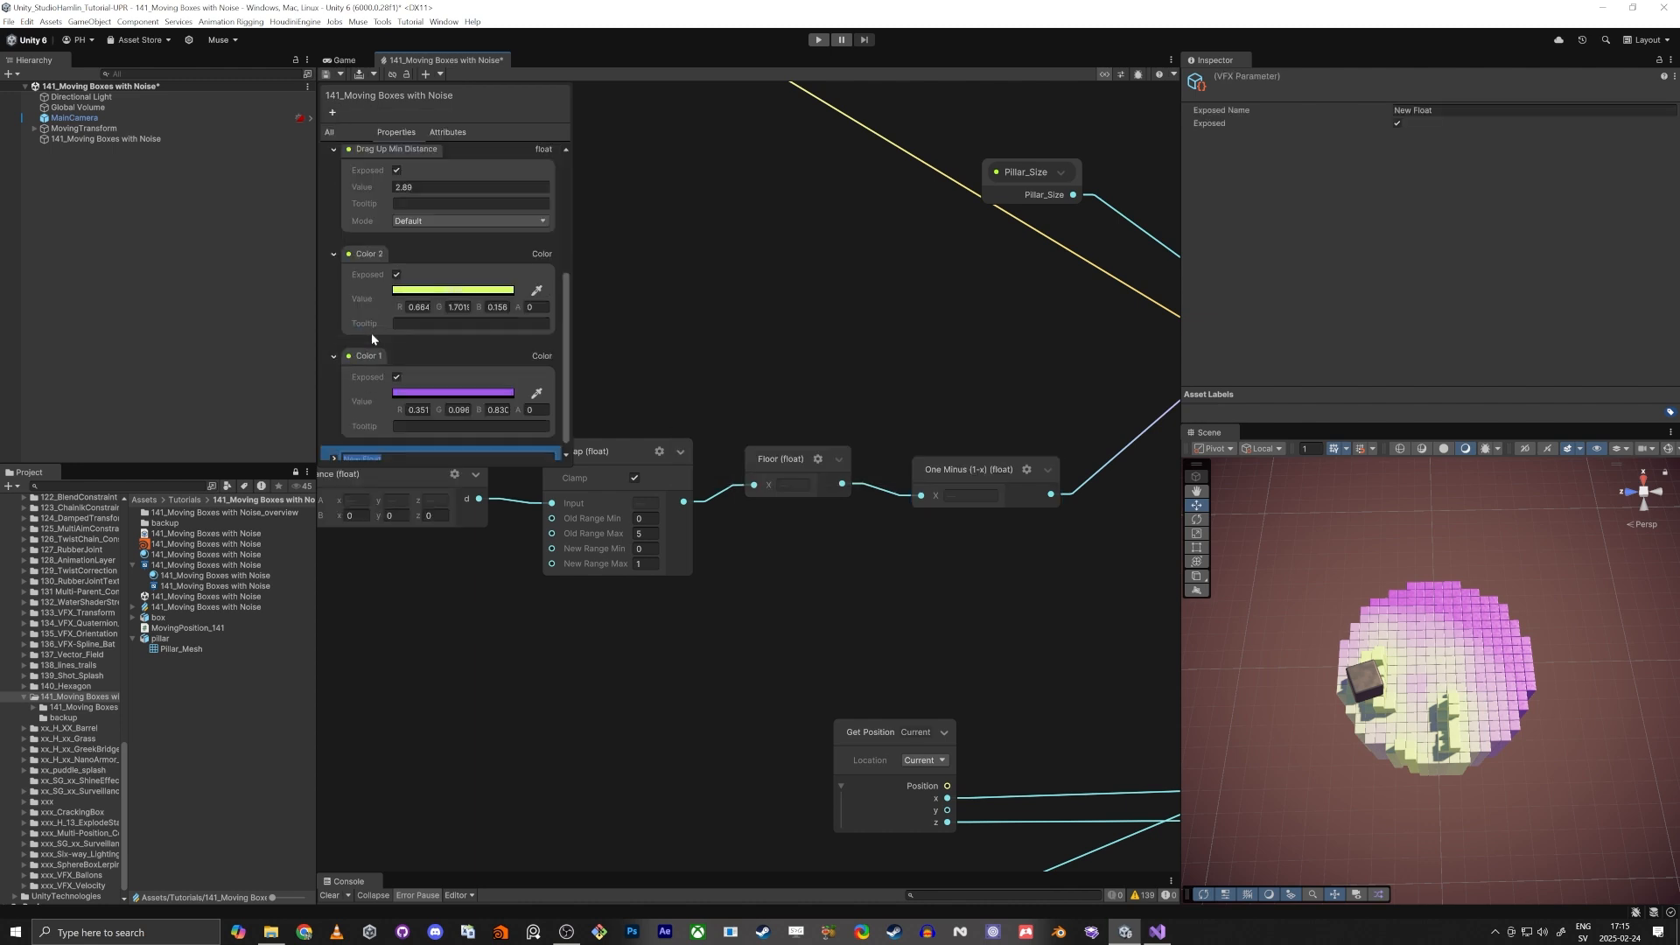
text(Gri)
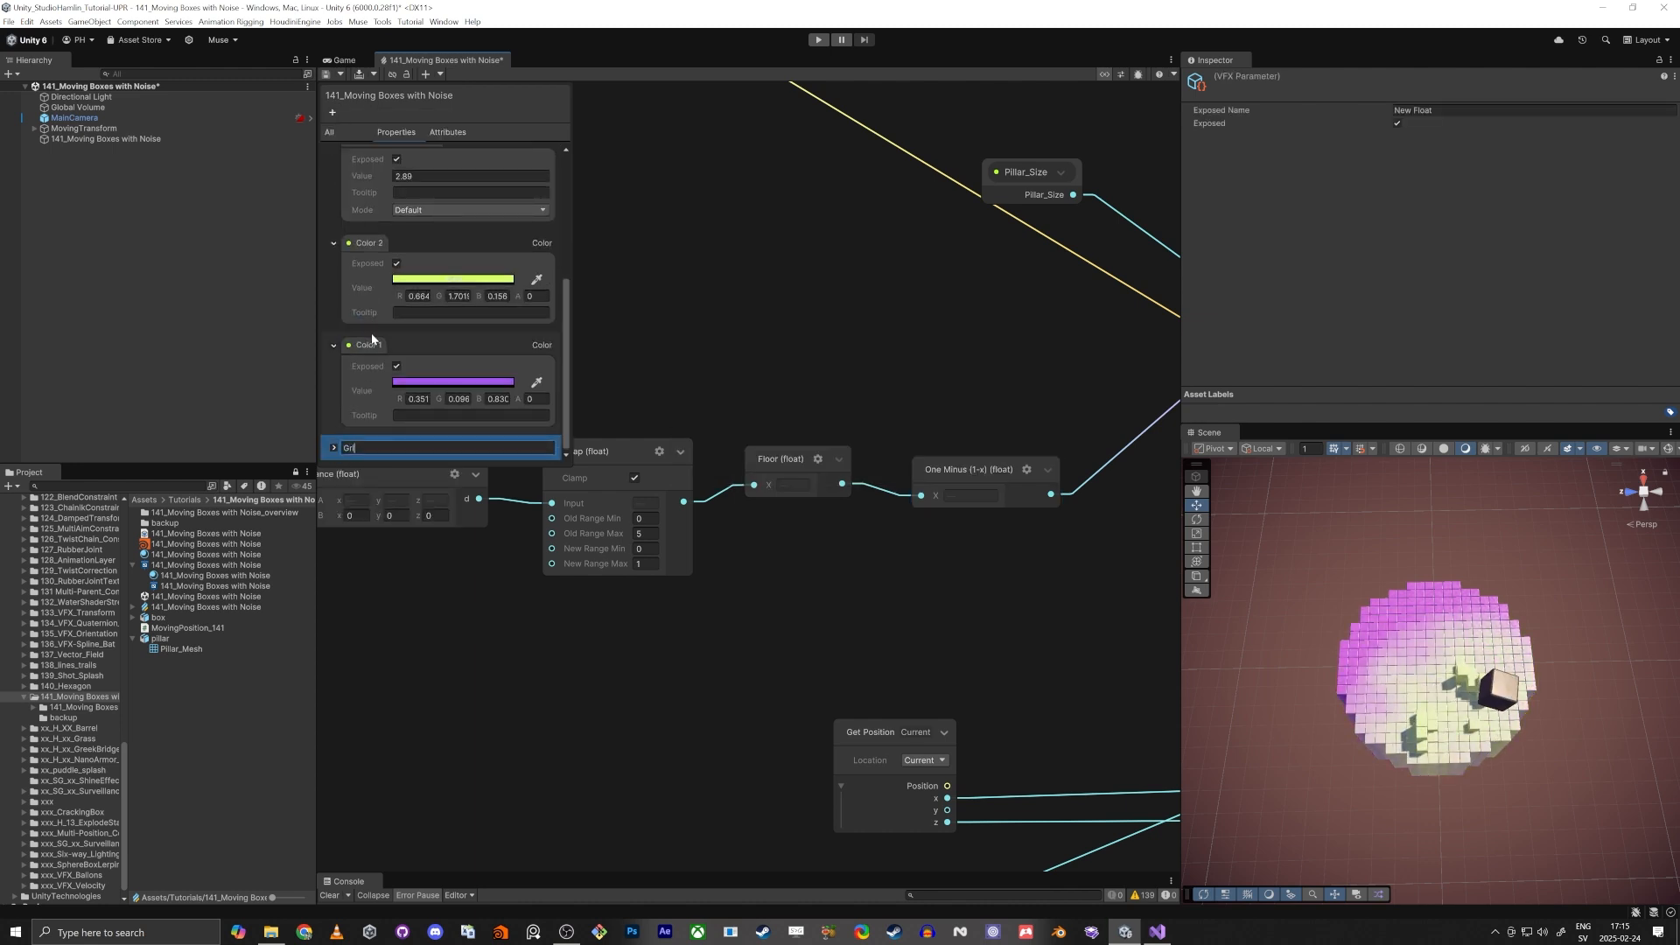
text(dRadius)
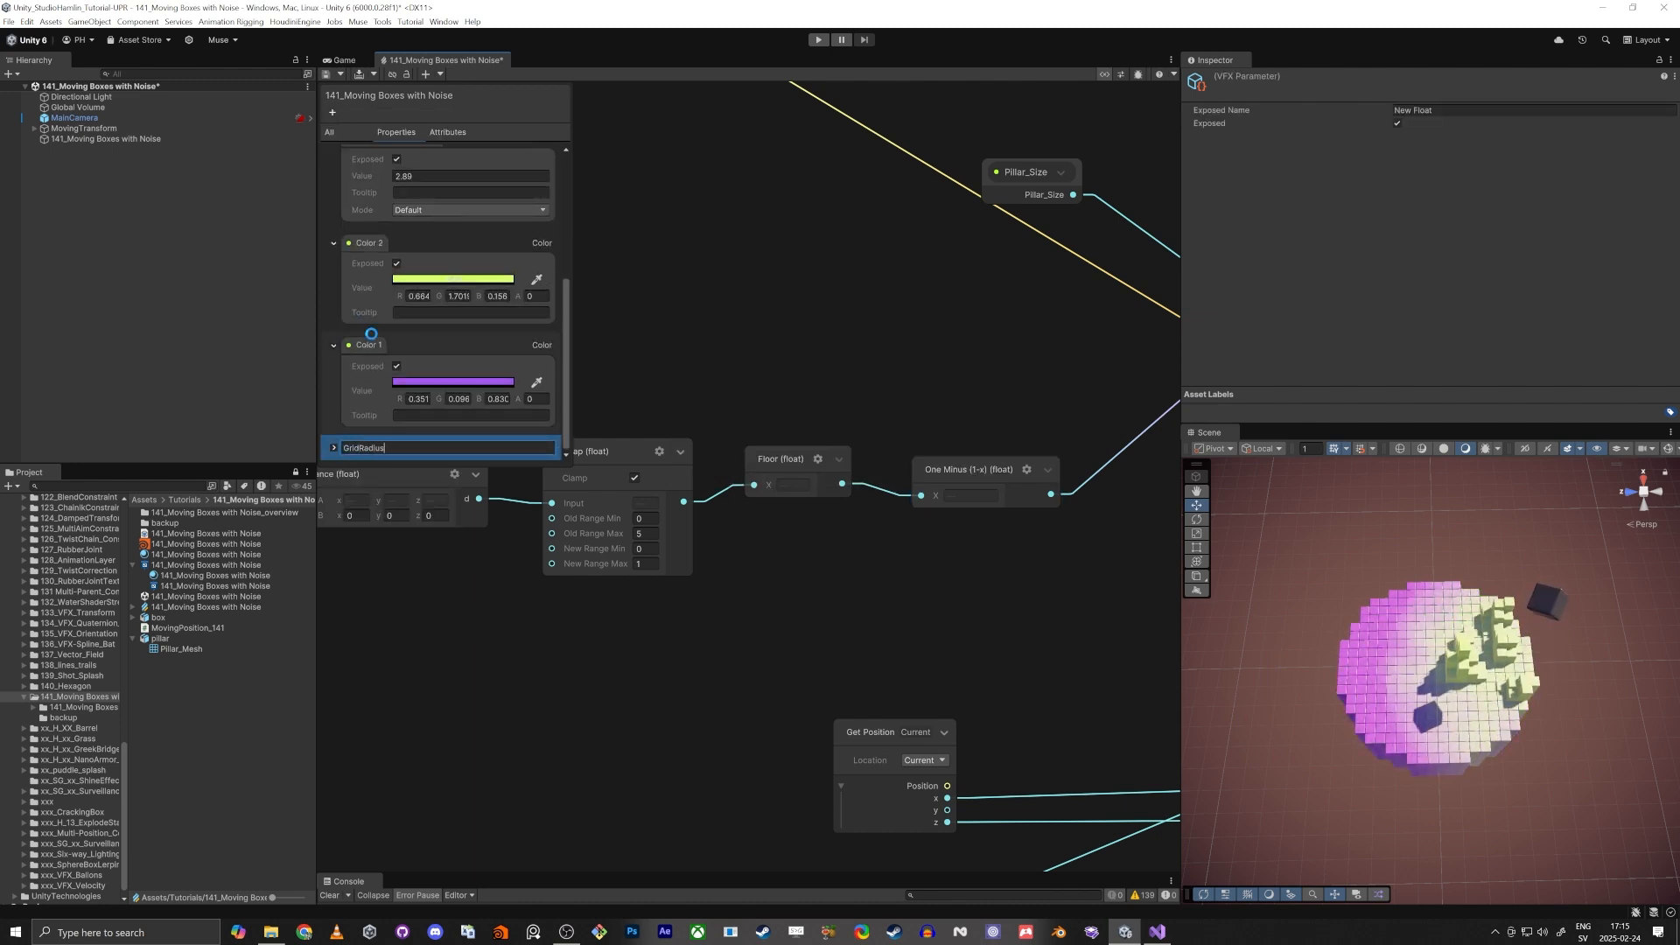
key(Return)
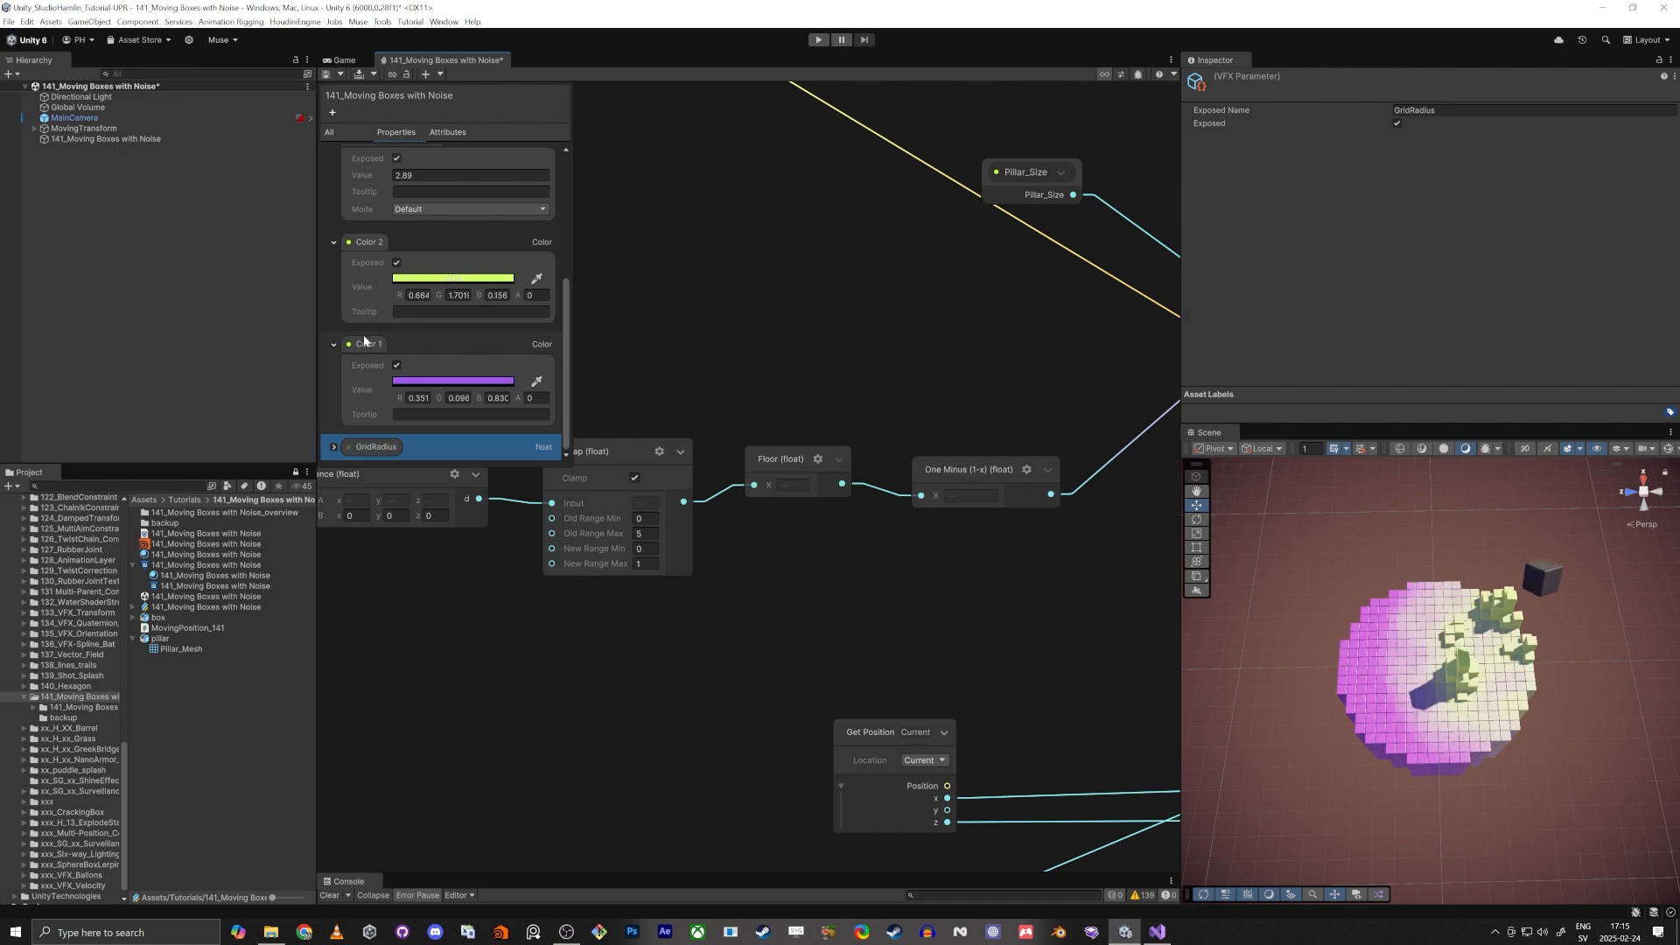
click(333, 447)
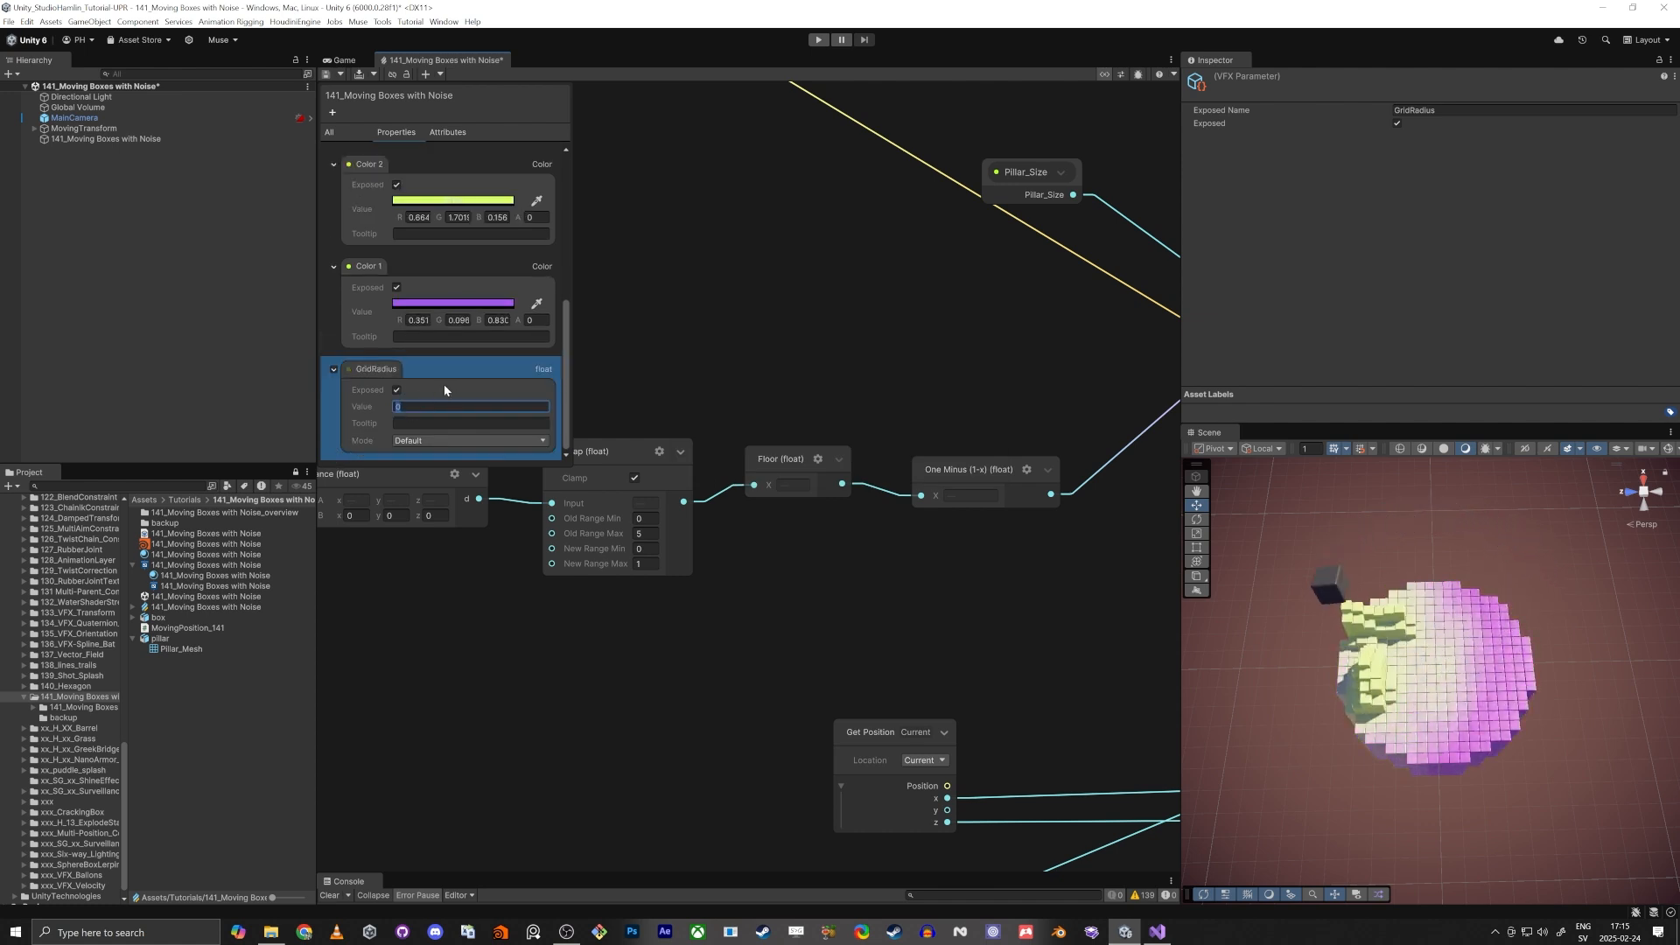
text(8)
click(674, 365)
Step: Place a GridRadius node below the Distance node and connect it to the Remap node's Old Range Max input
click(381, 372)
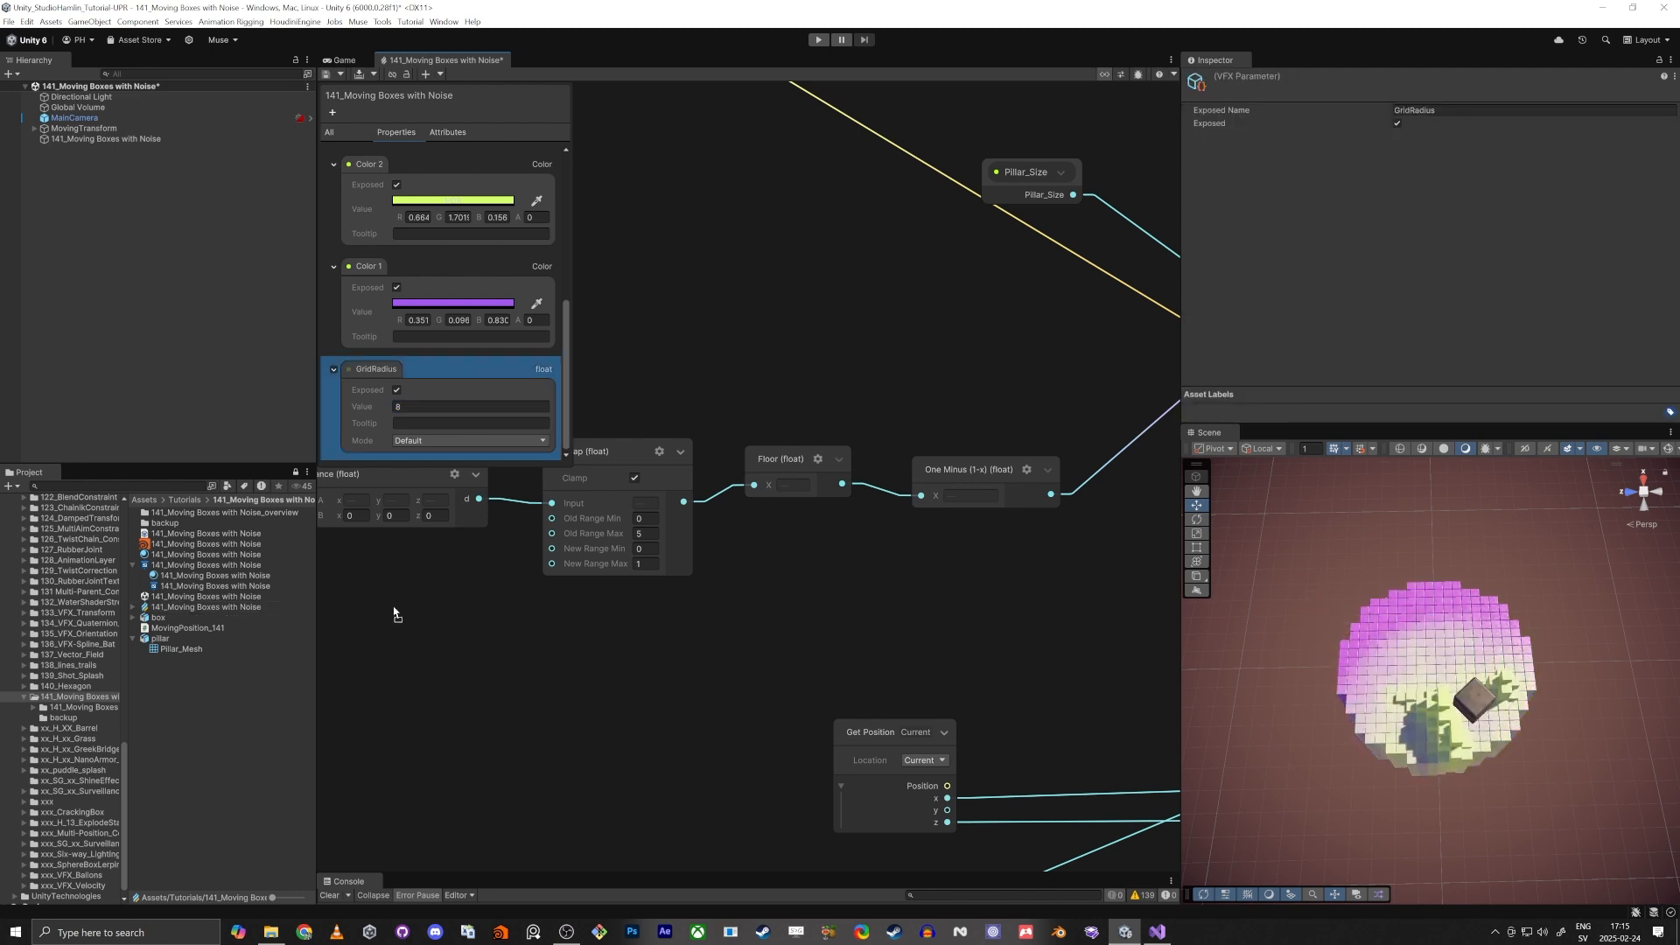
drag(394, 612, 398, 617)
middle_drag(475, 676, 754, 691)
scroll(756, 674, down, 3)
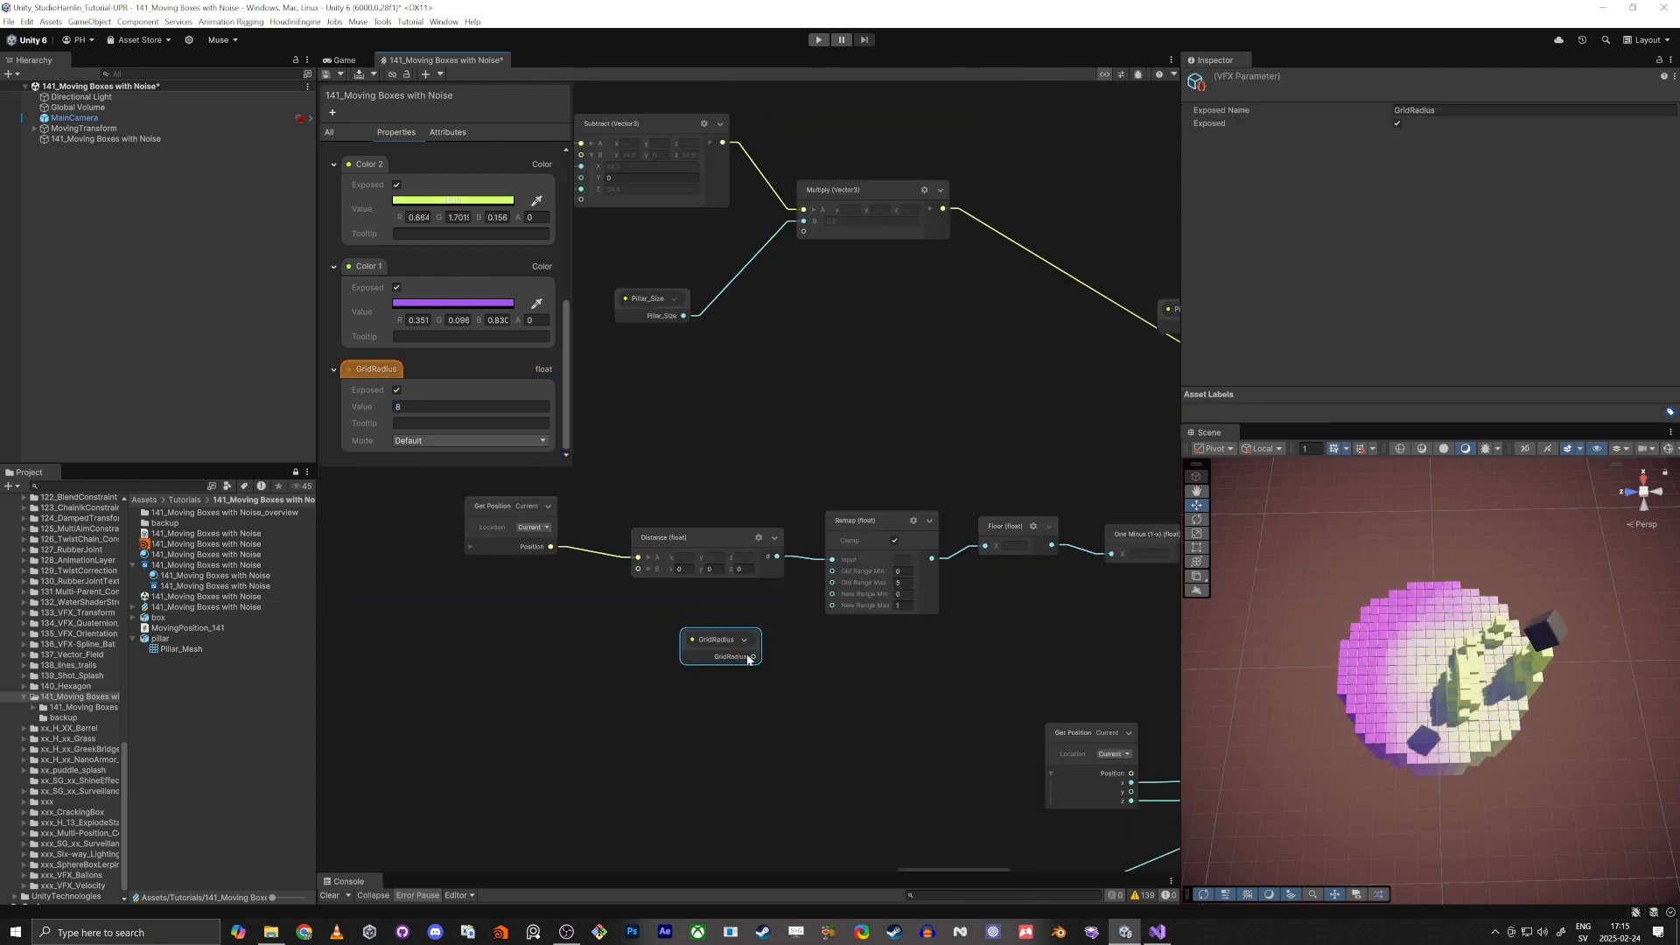
drag(753, 657, 832, 582)
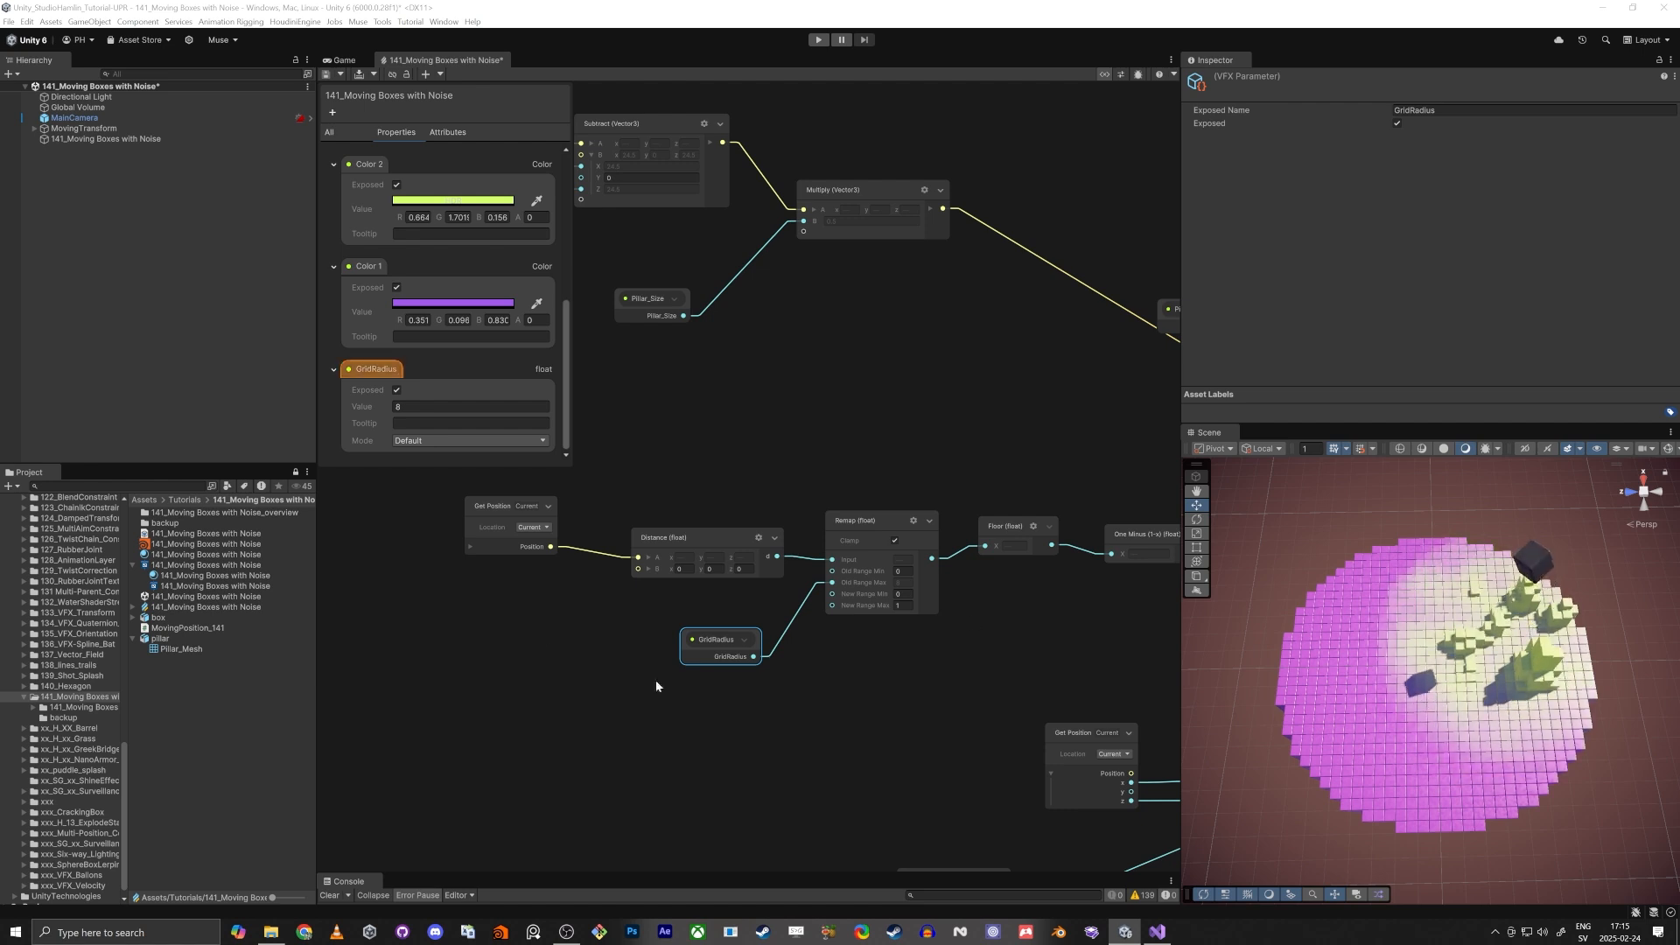
Step: Move the Get Position node left to make room before the Distance node
middle_drag(479, 572, 810, 526)
drag(852, 466, 623, 464)
key(space)
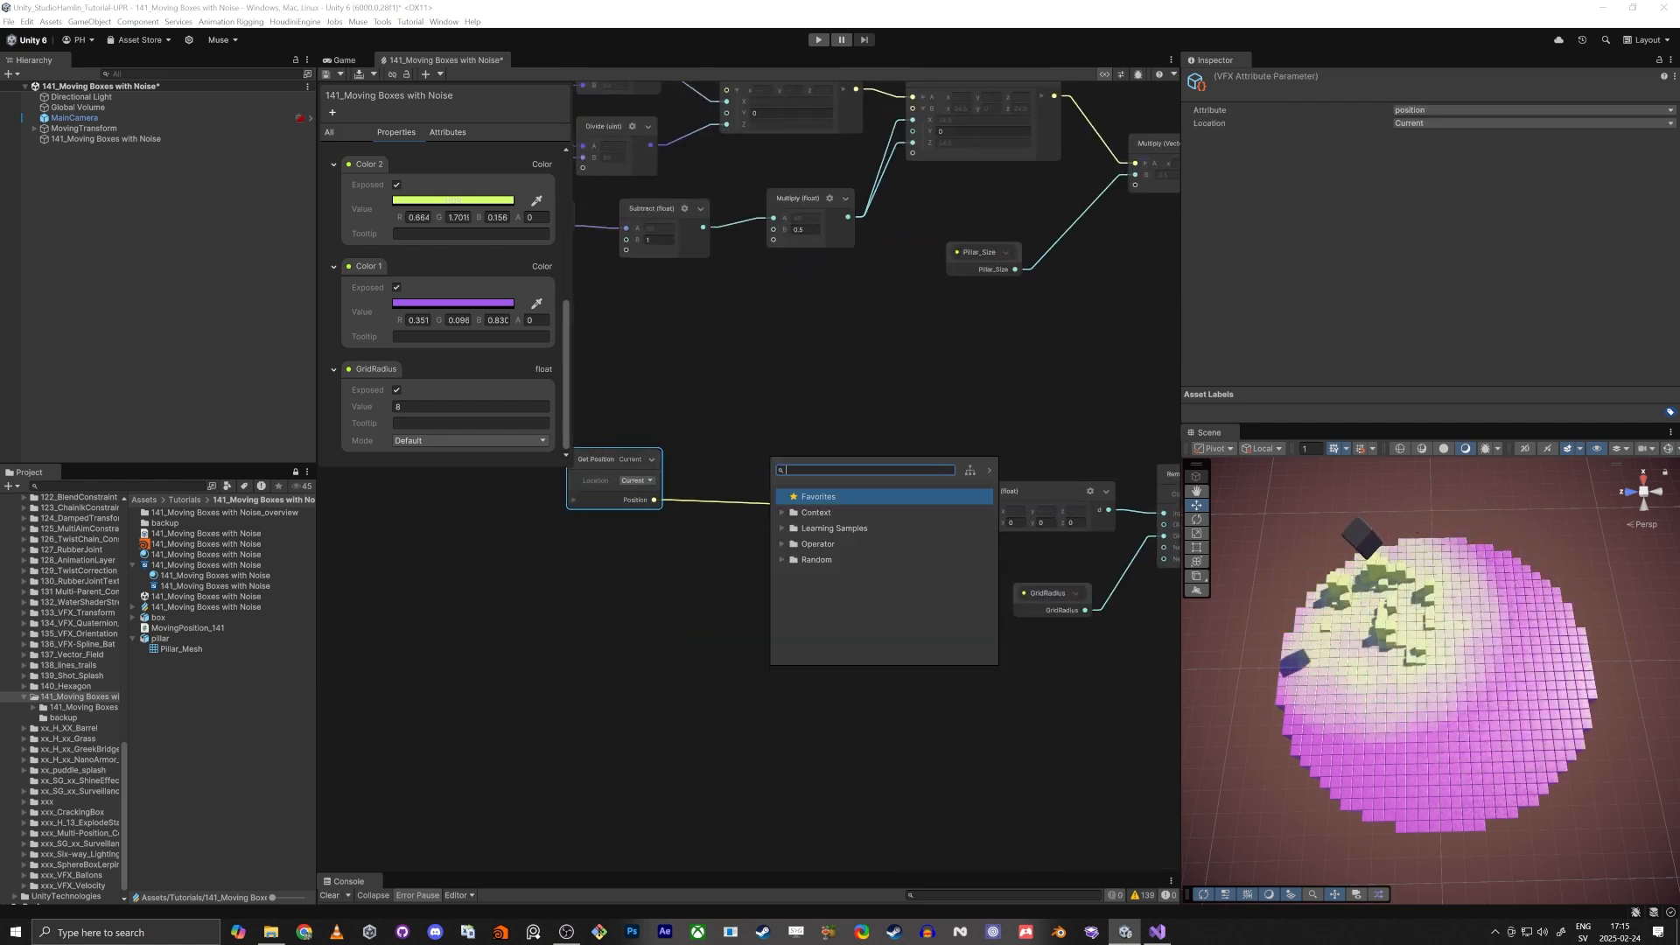
text(add)
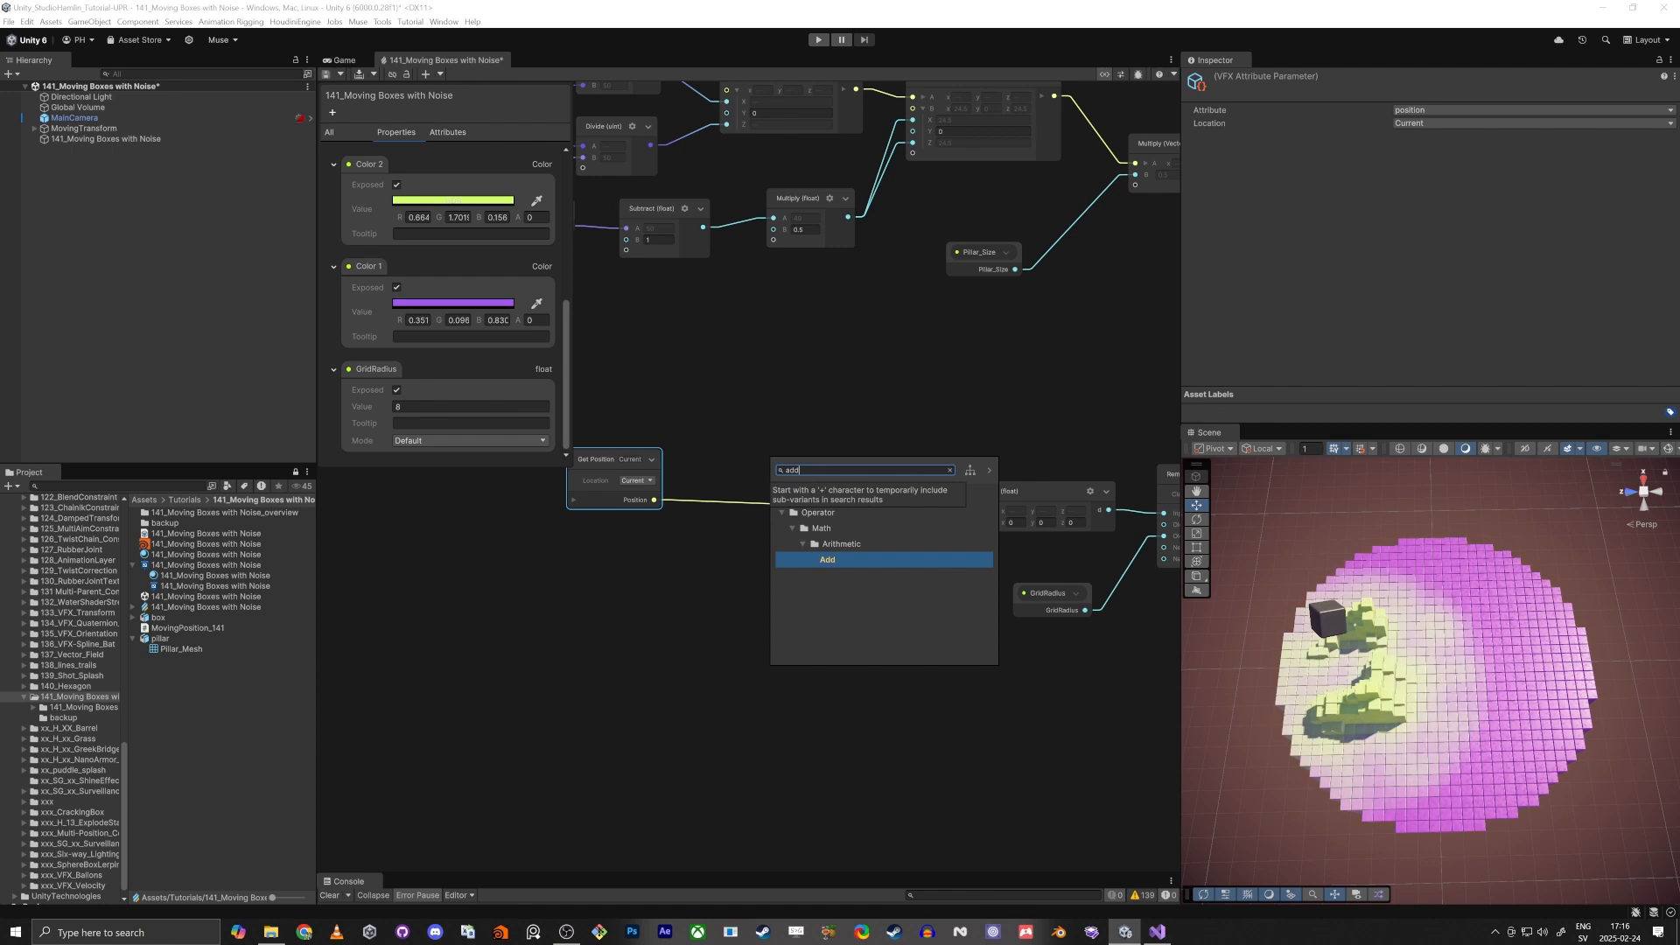
key(Escape)
Step: Add an Add node between Get Position and Distance, with the Position output feeding its first input
drag(654, 500, 747, 449)
text(add)
key(Return)
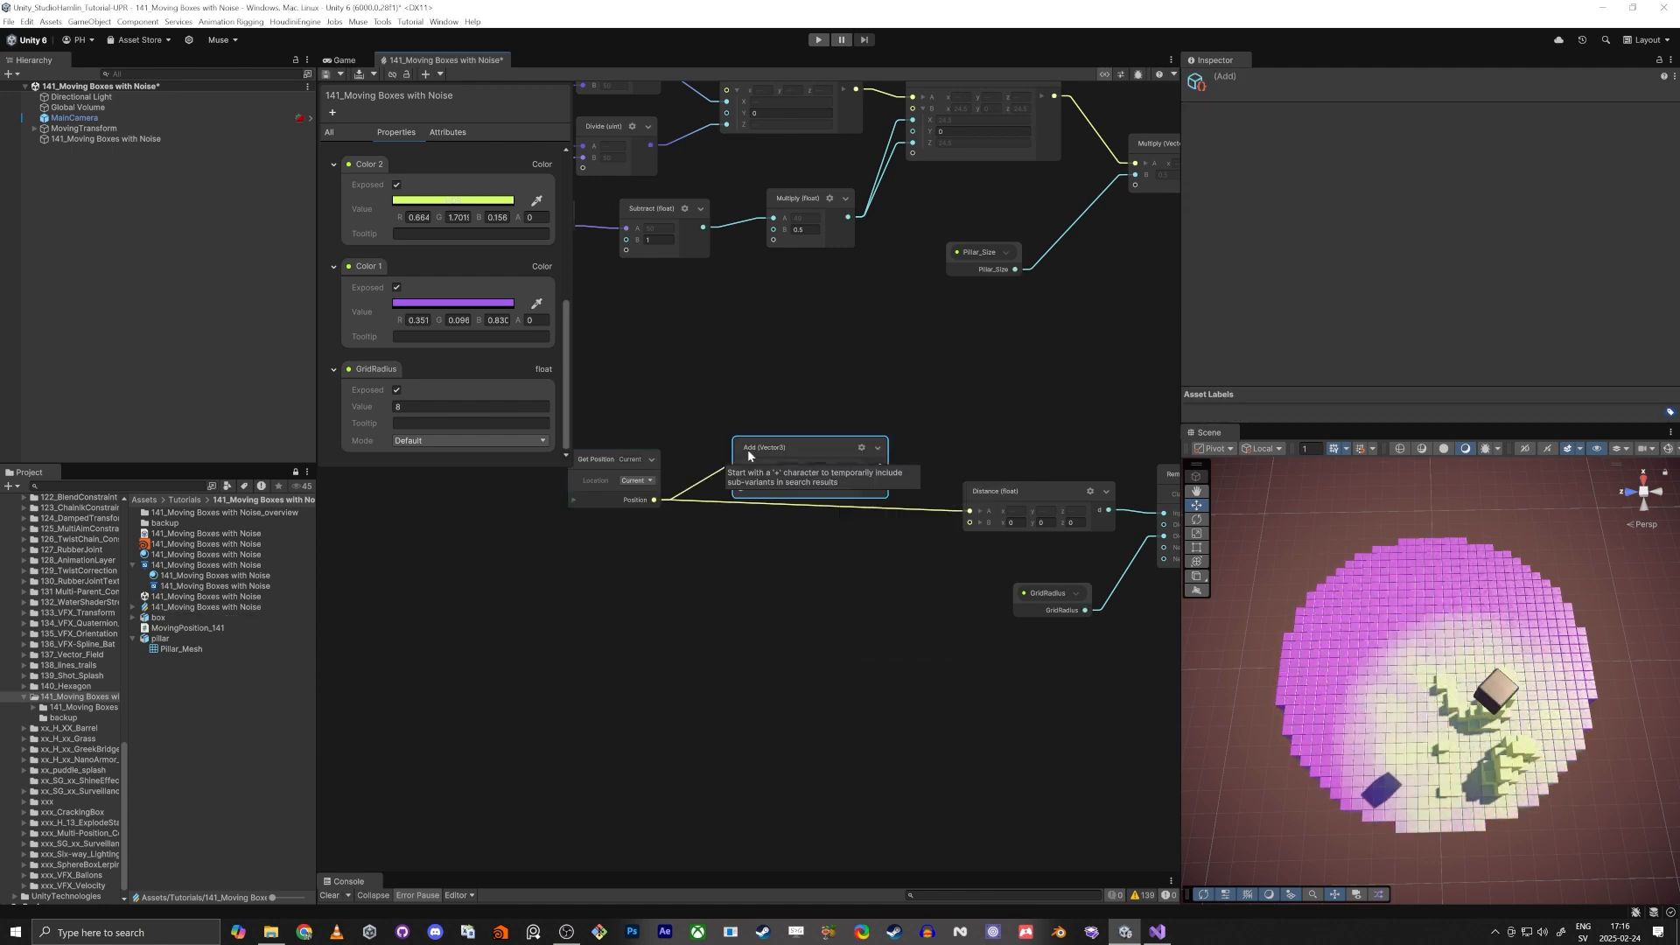
Step: Add a Value Noise 3D node below the Add node, with the Position output connected to its Coordinate input
click(654, 551)
drag(653, 500, 691, 625)
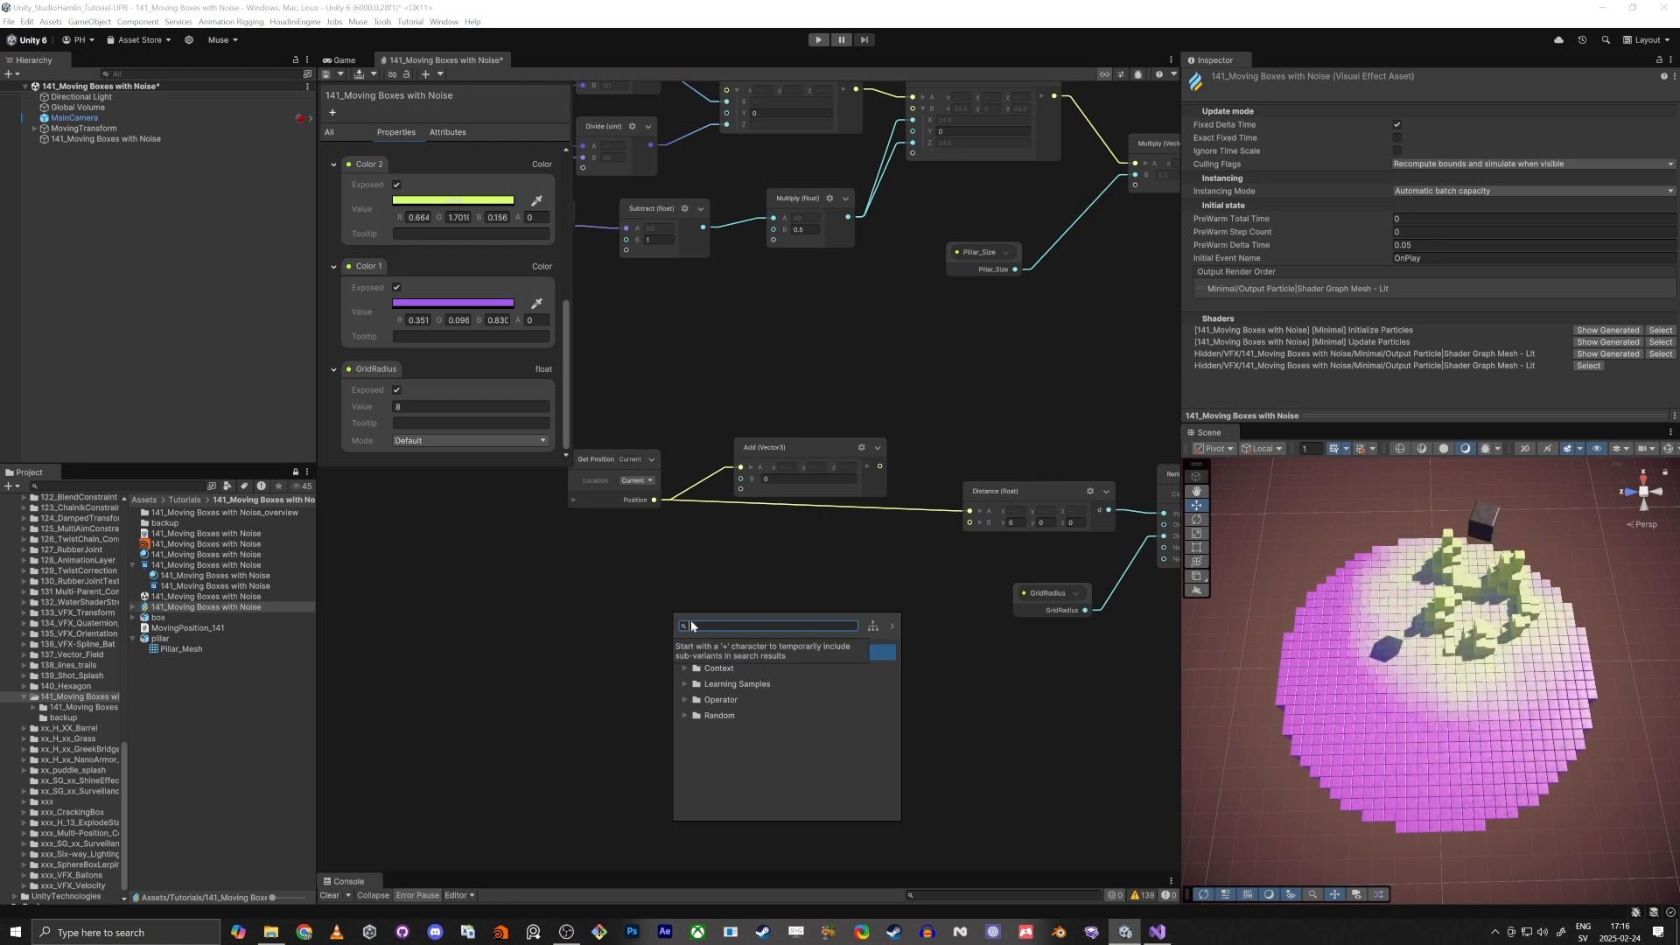
text(noise)
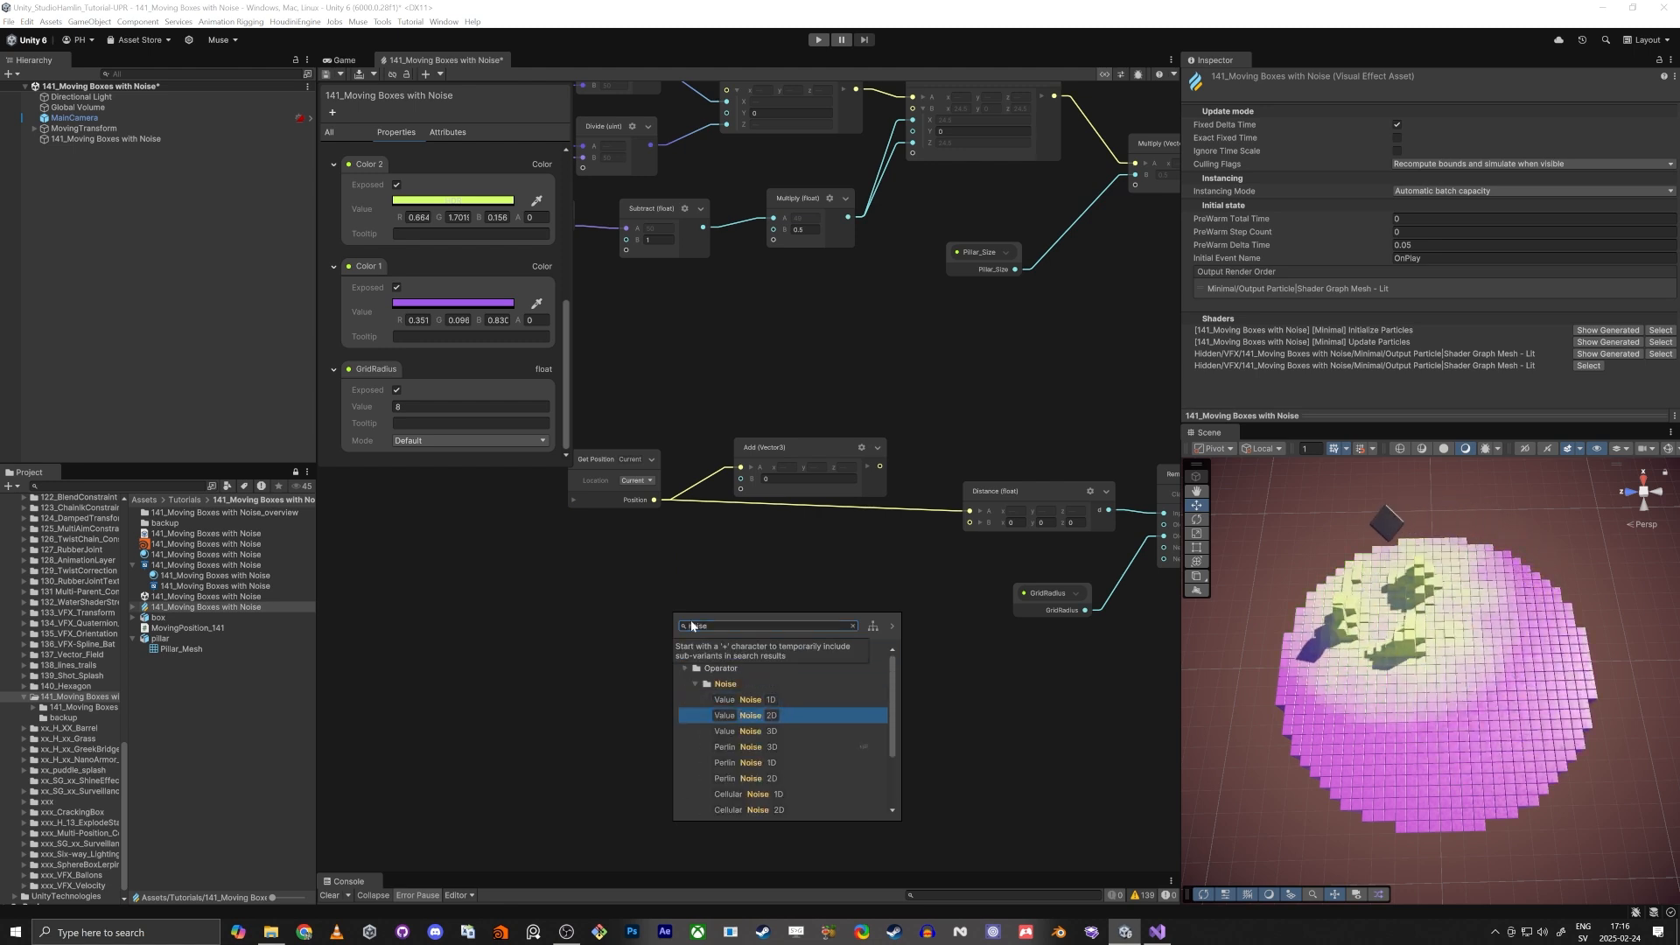
key(Return)
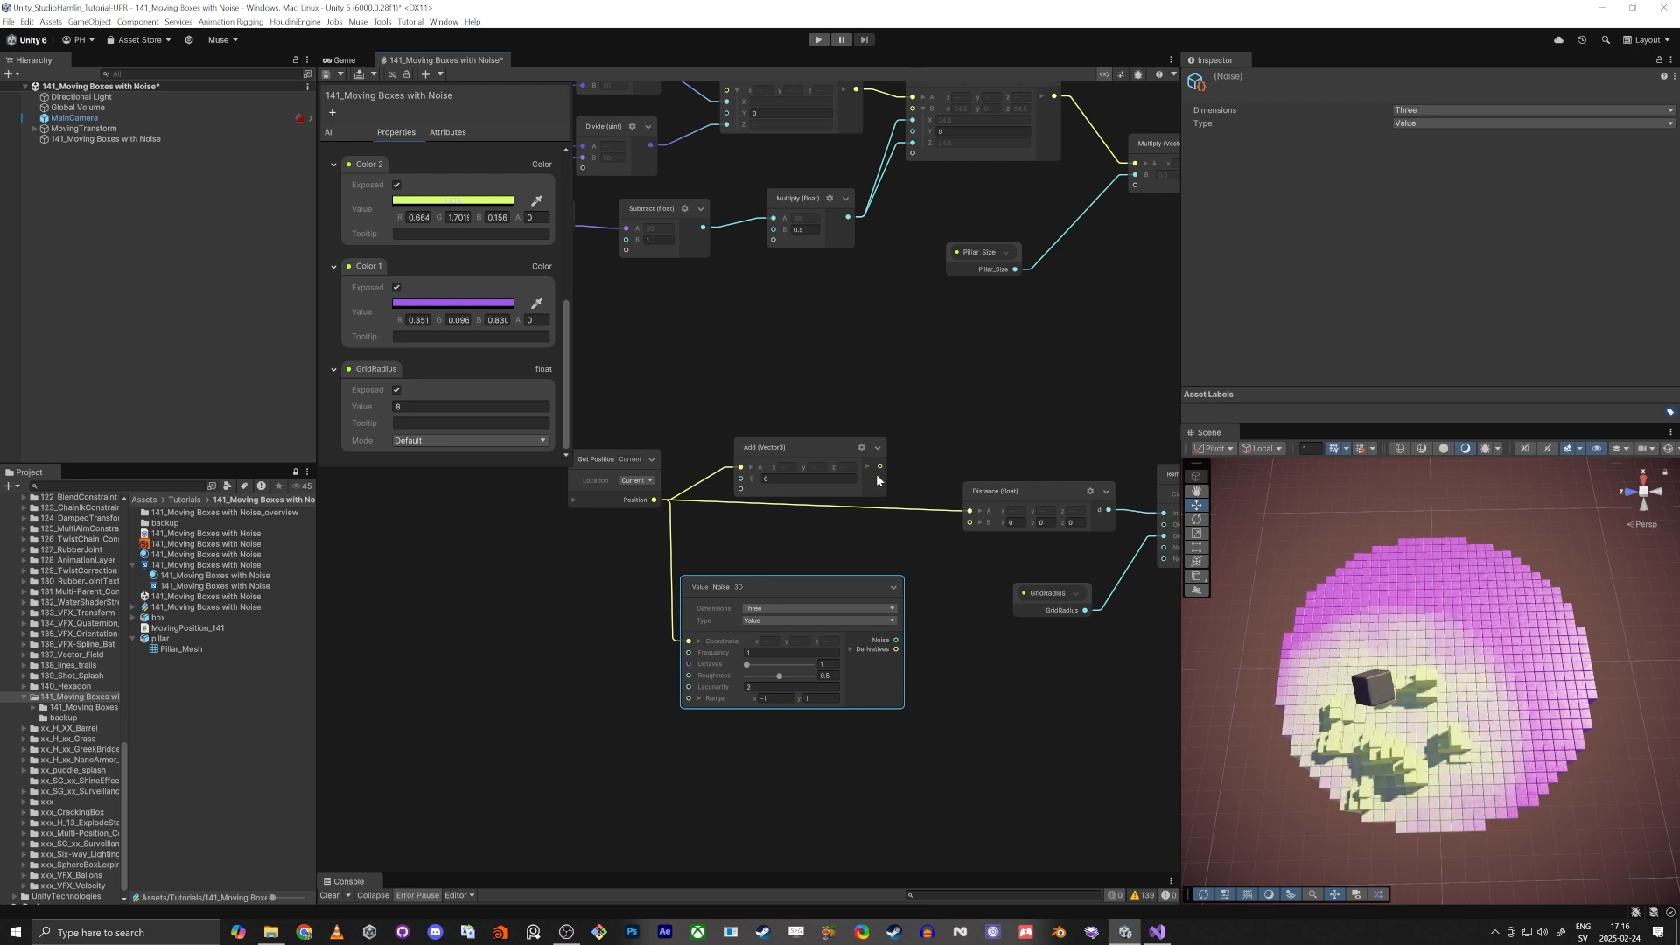
Step: Set both operand types of the Add node to Vector
click(864, 450)
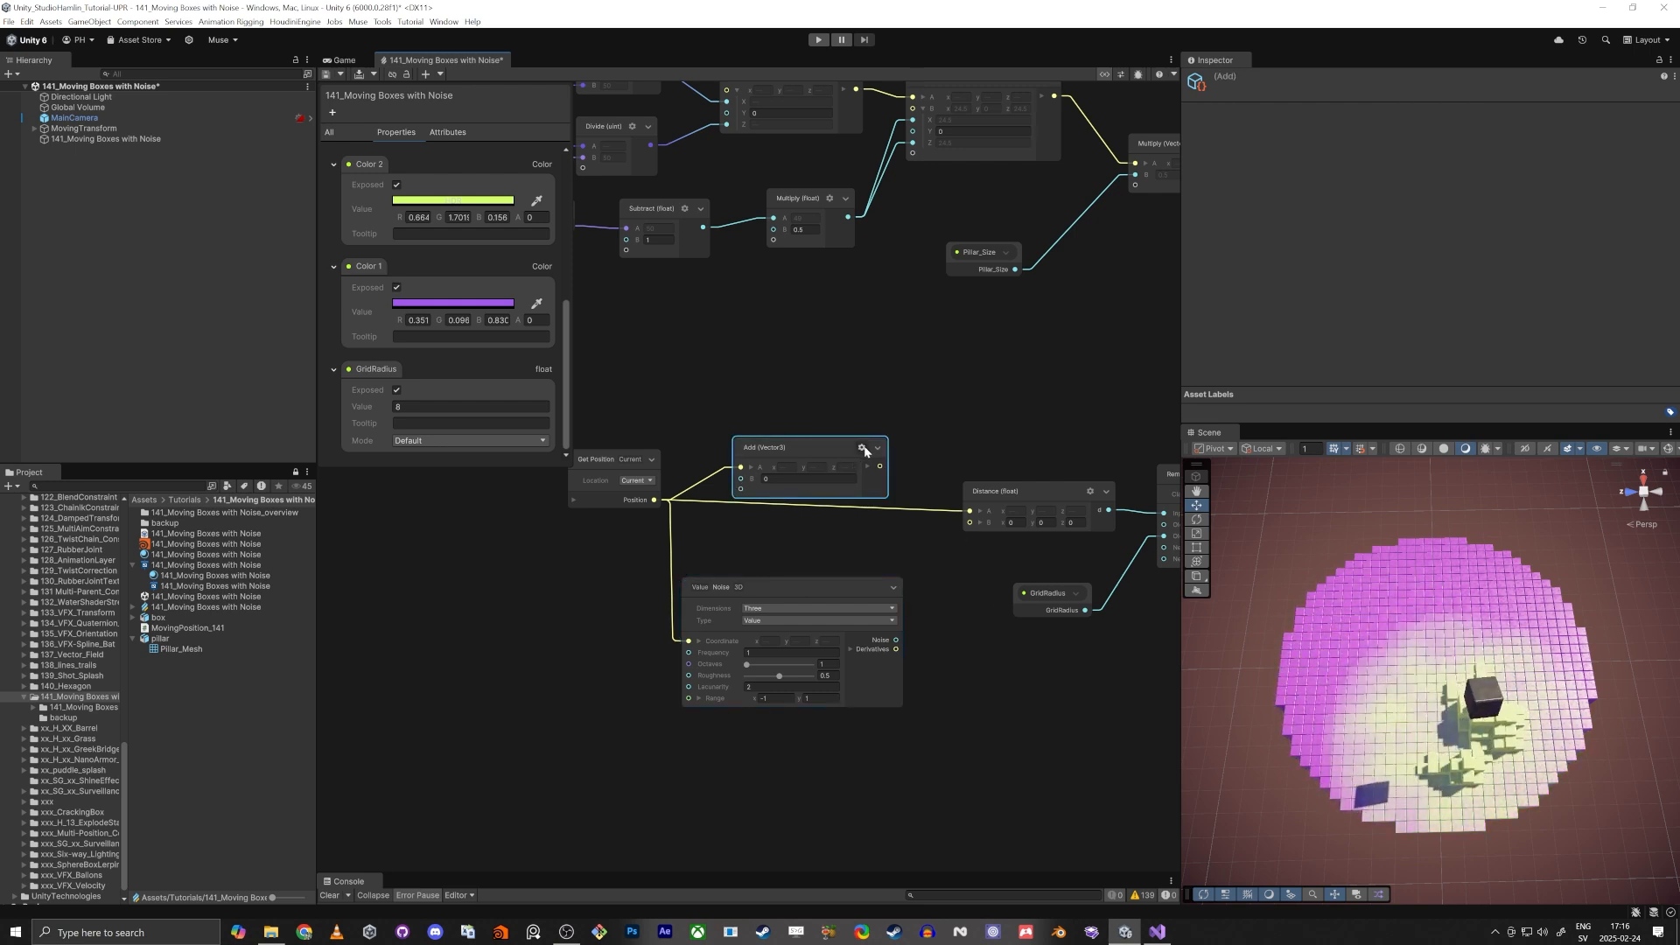
click(869, 468)
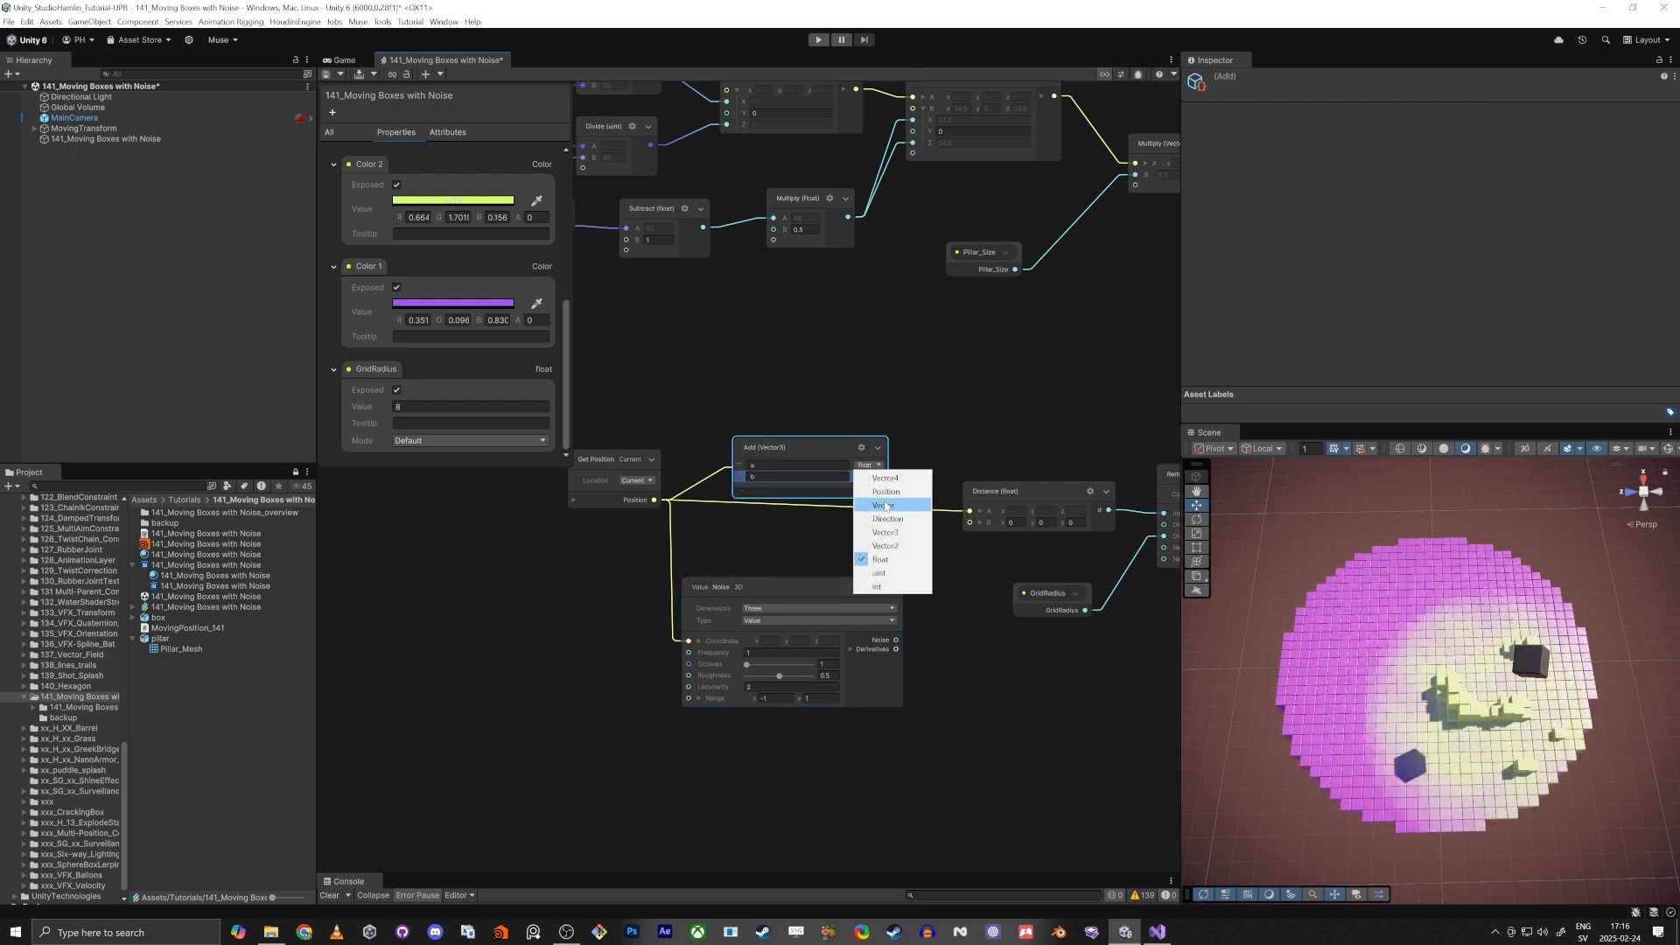
click(884, 505)
click(886, 476)
click(884, 517)
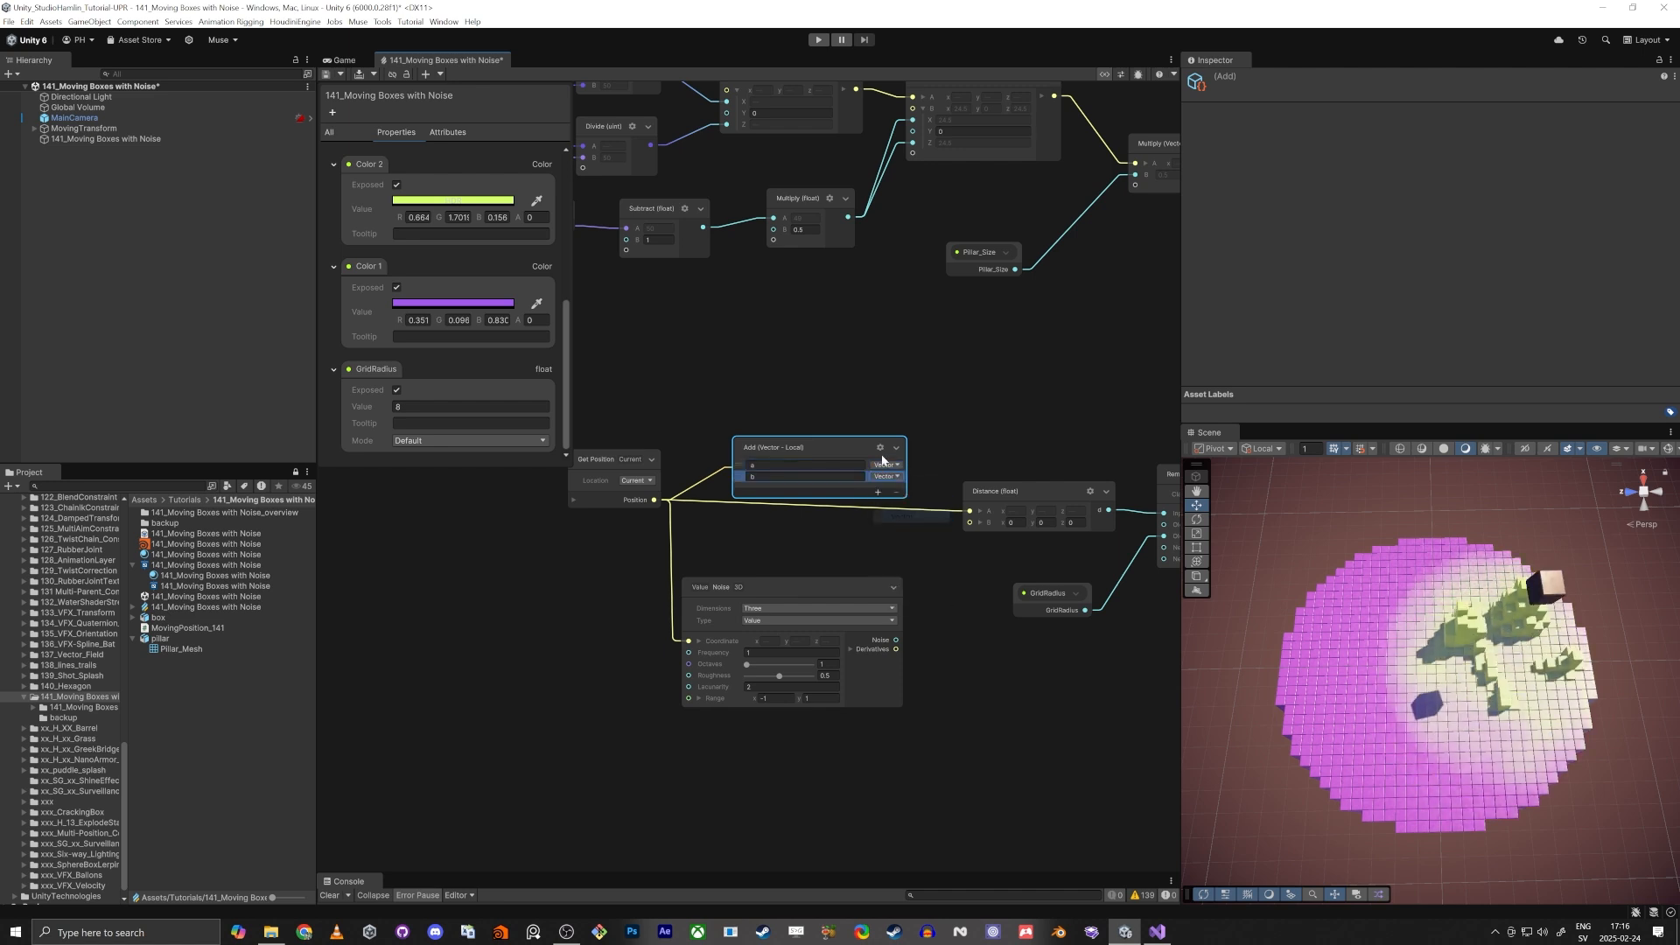
click(881, 447)
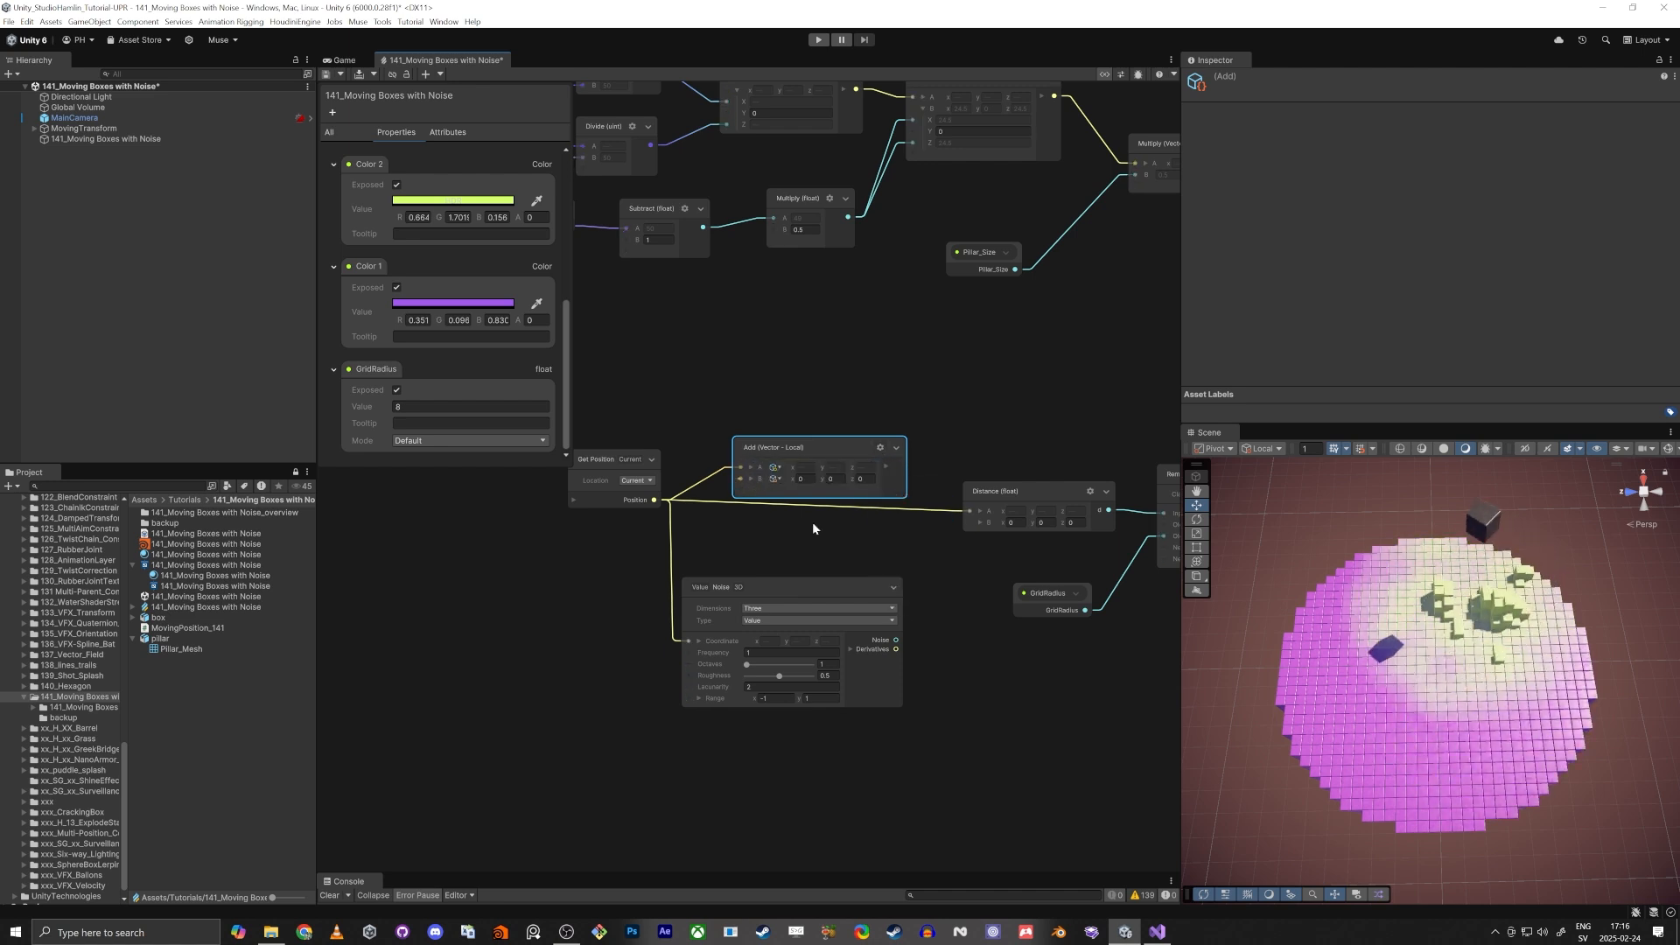
Step: Connect the noise Derivatives output to Add input B and the Add output to Distance input A, with the noise node shifted left
drag(813, 524, 900, 649)
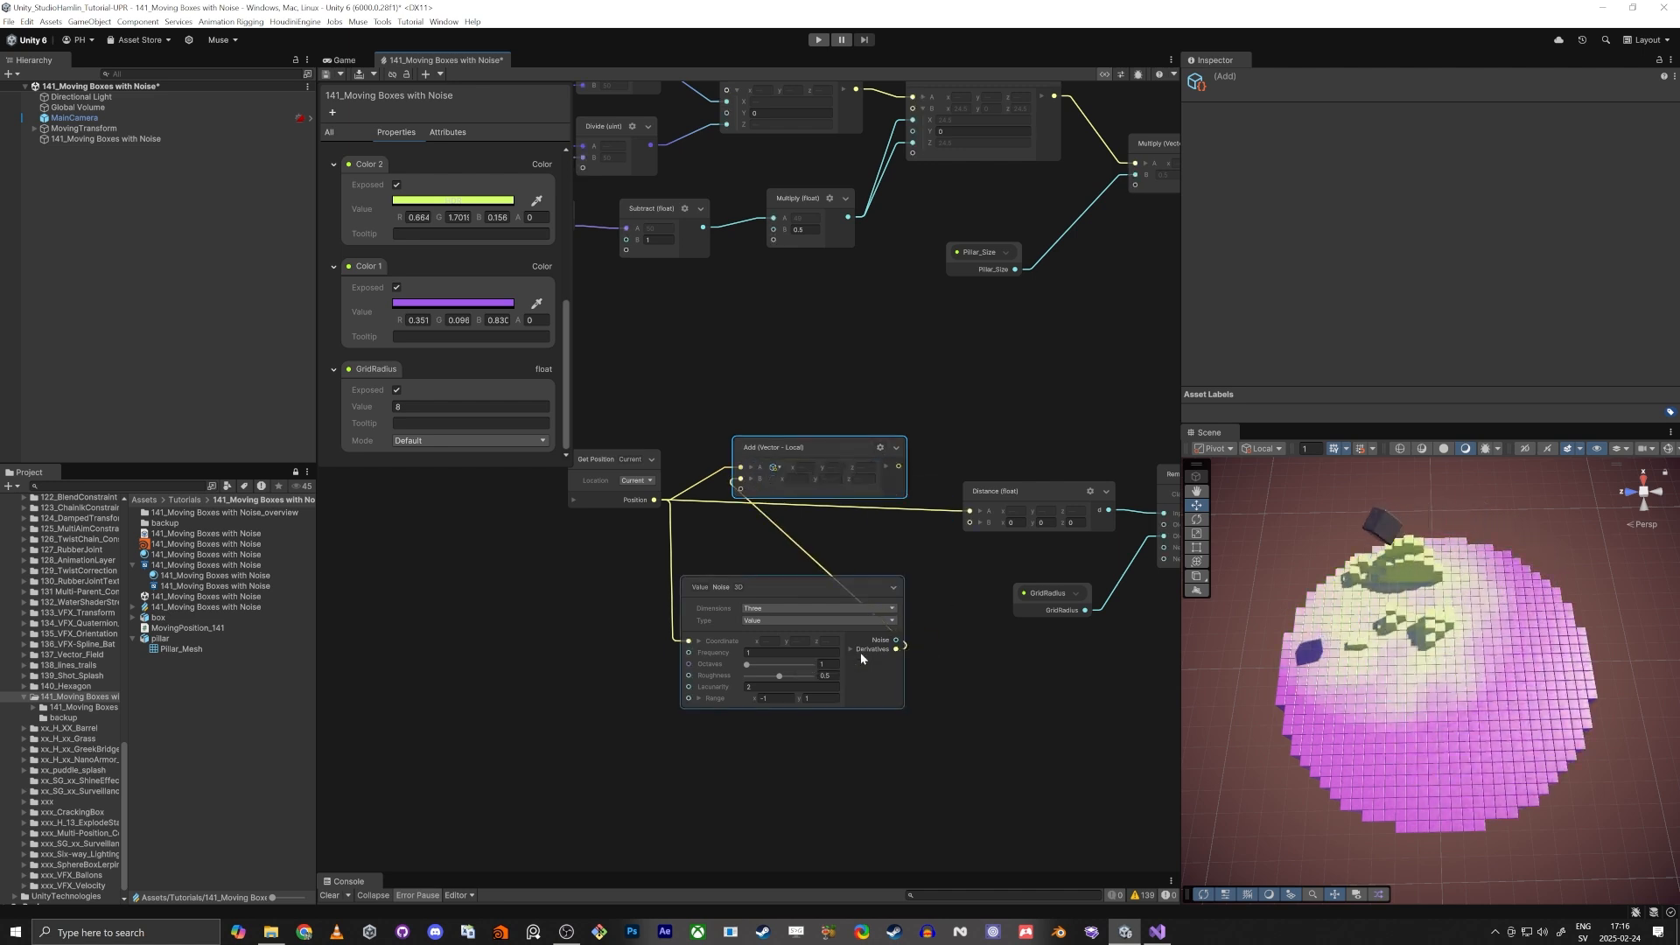
drag(796, 578, 695, 592)
drag(891, 469, 970, 512)
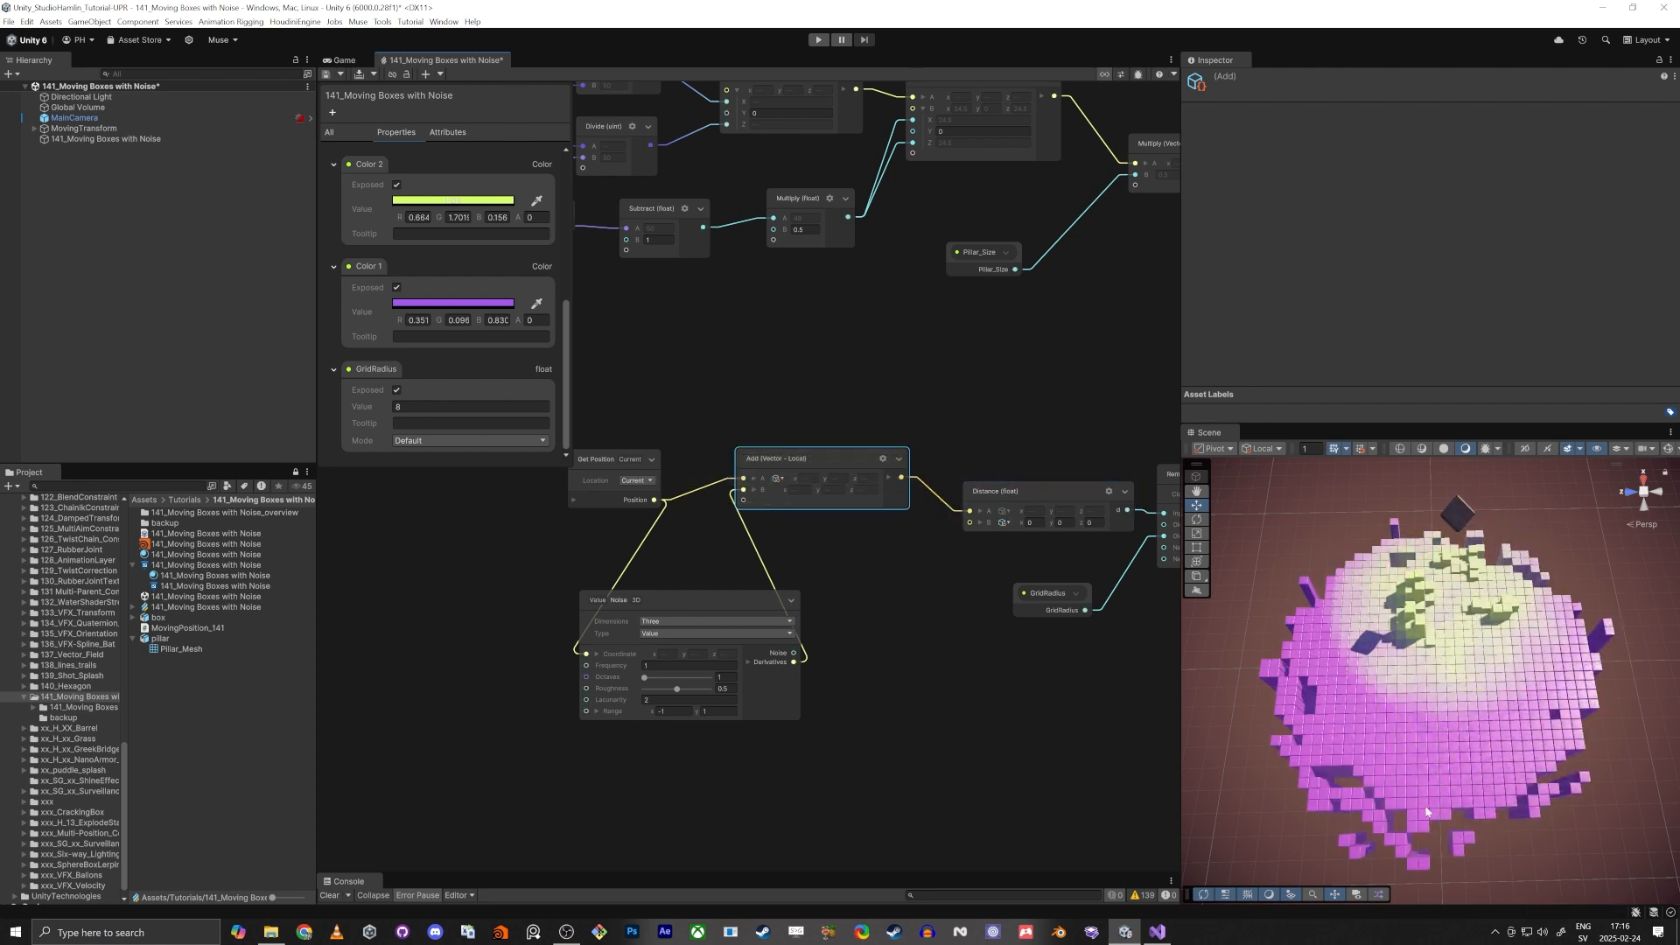
Step: Set the noise node's Range x and y both to 2 and save the graph
scroll(638, 732, up, 3)
click(678, 700)
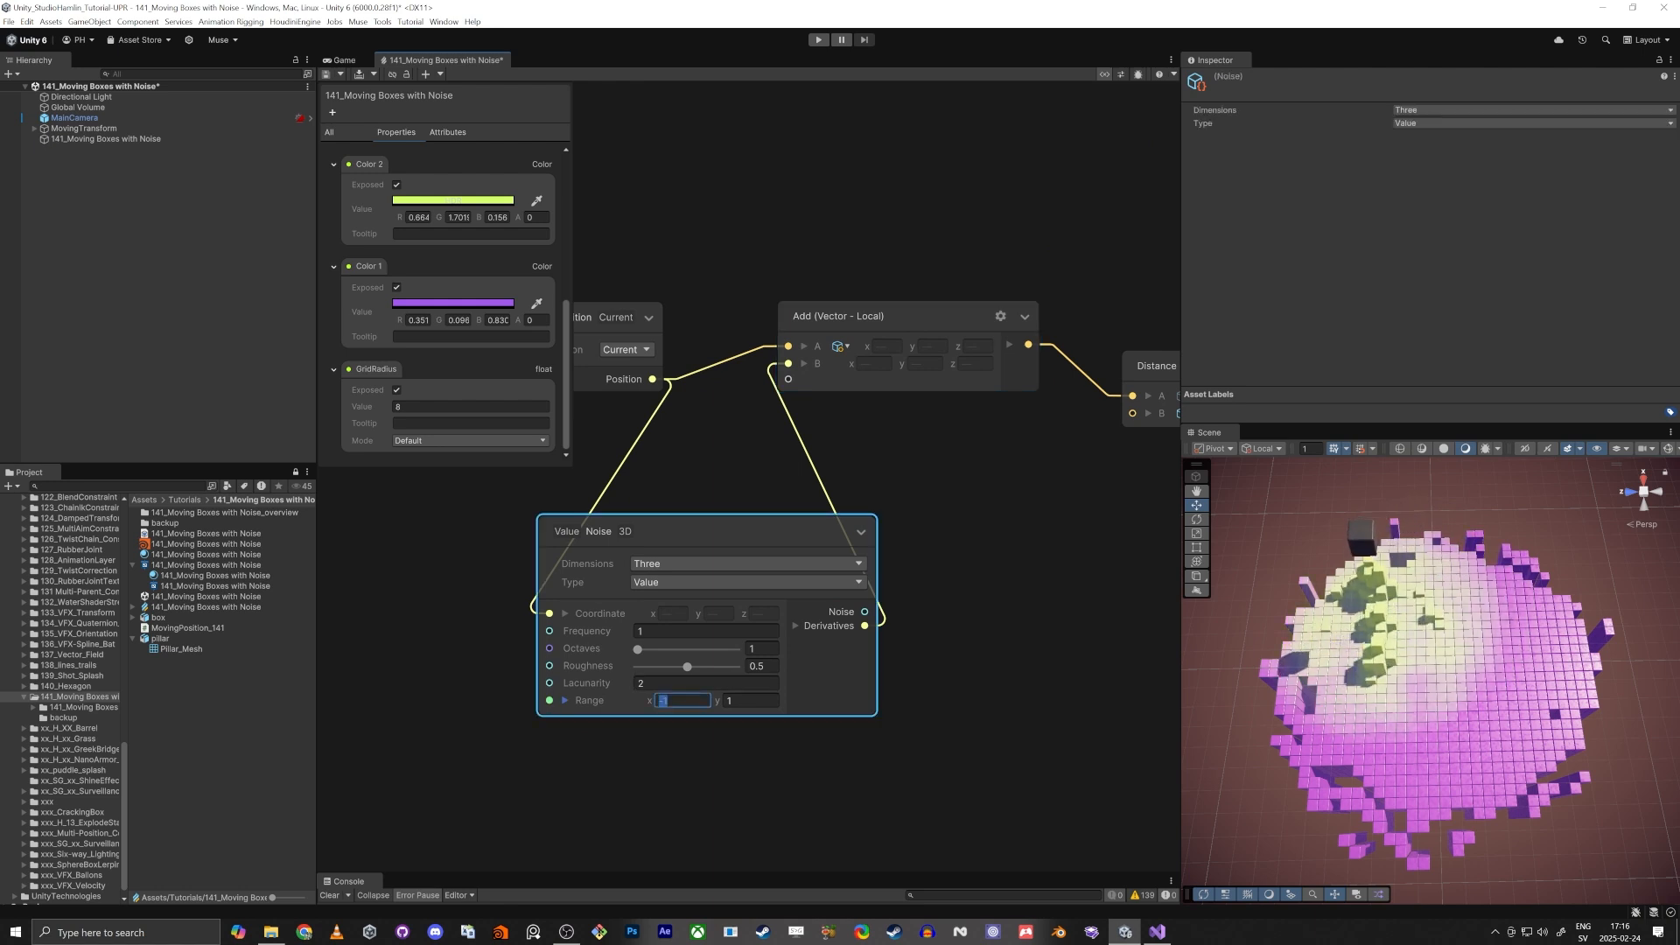
text(2)
key(Tab)
text(2)
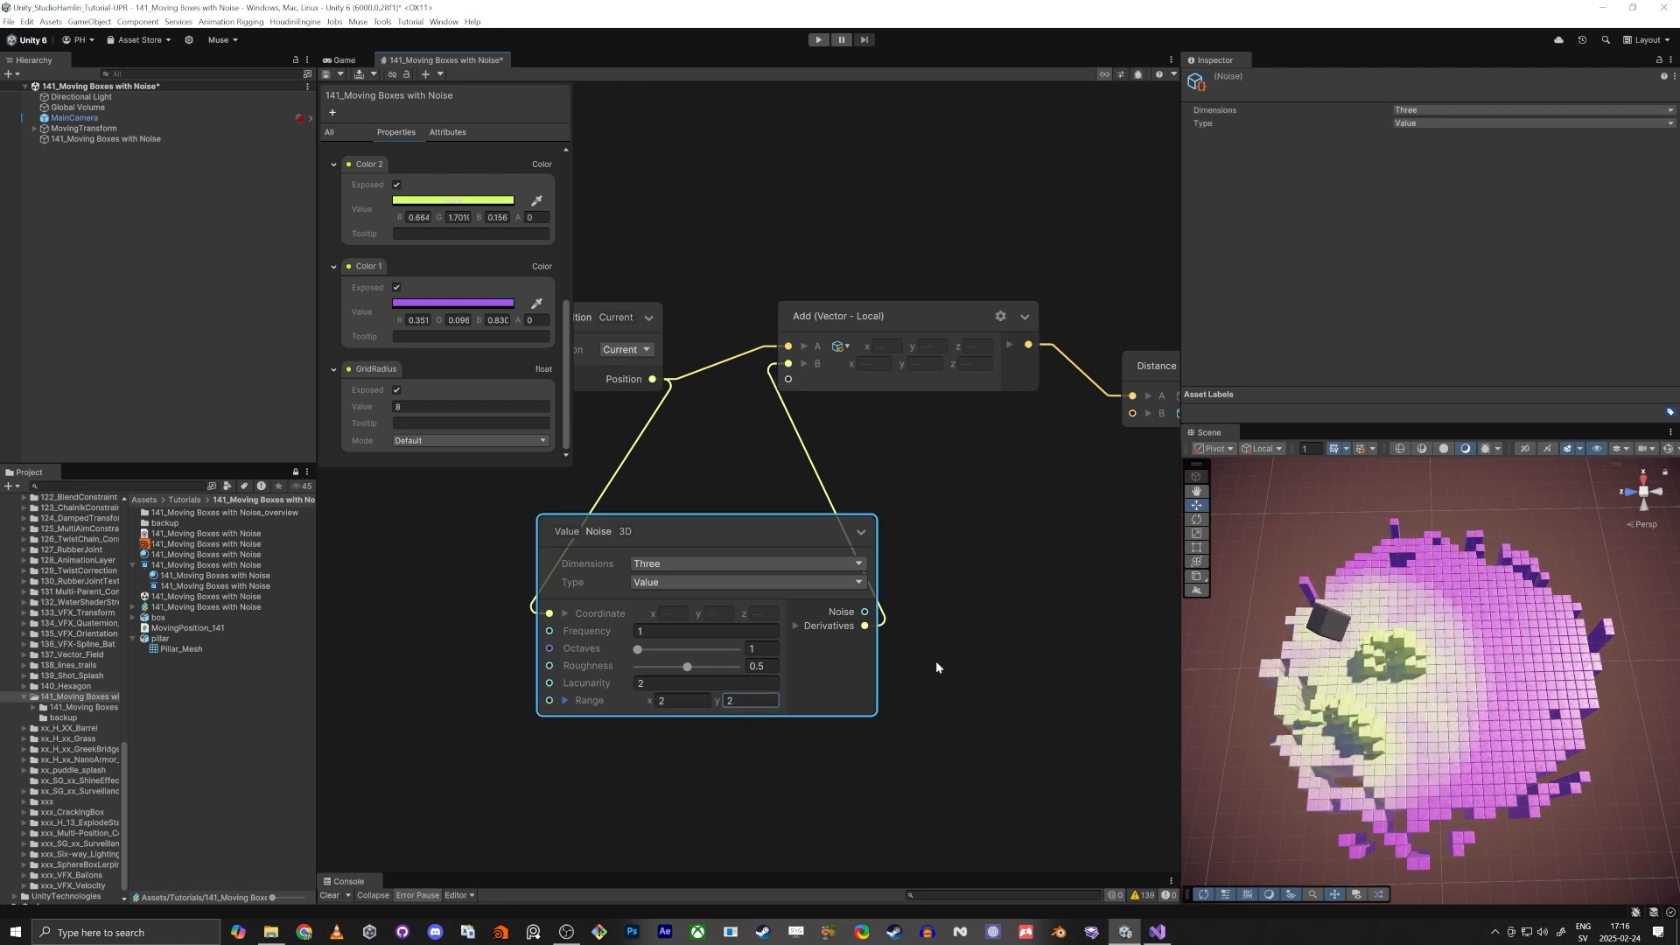
key(Return)
click(326, 79)
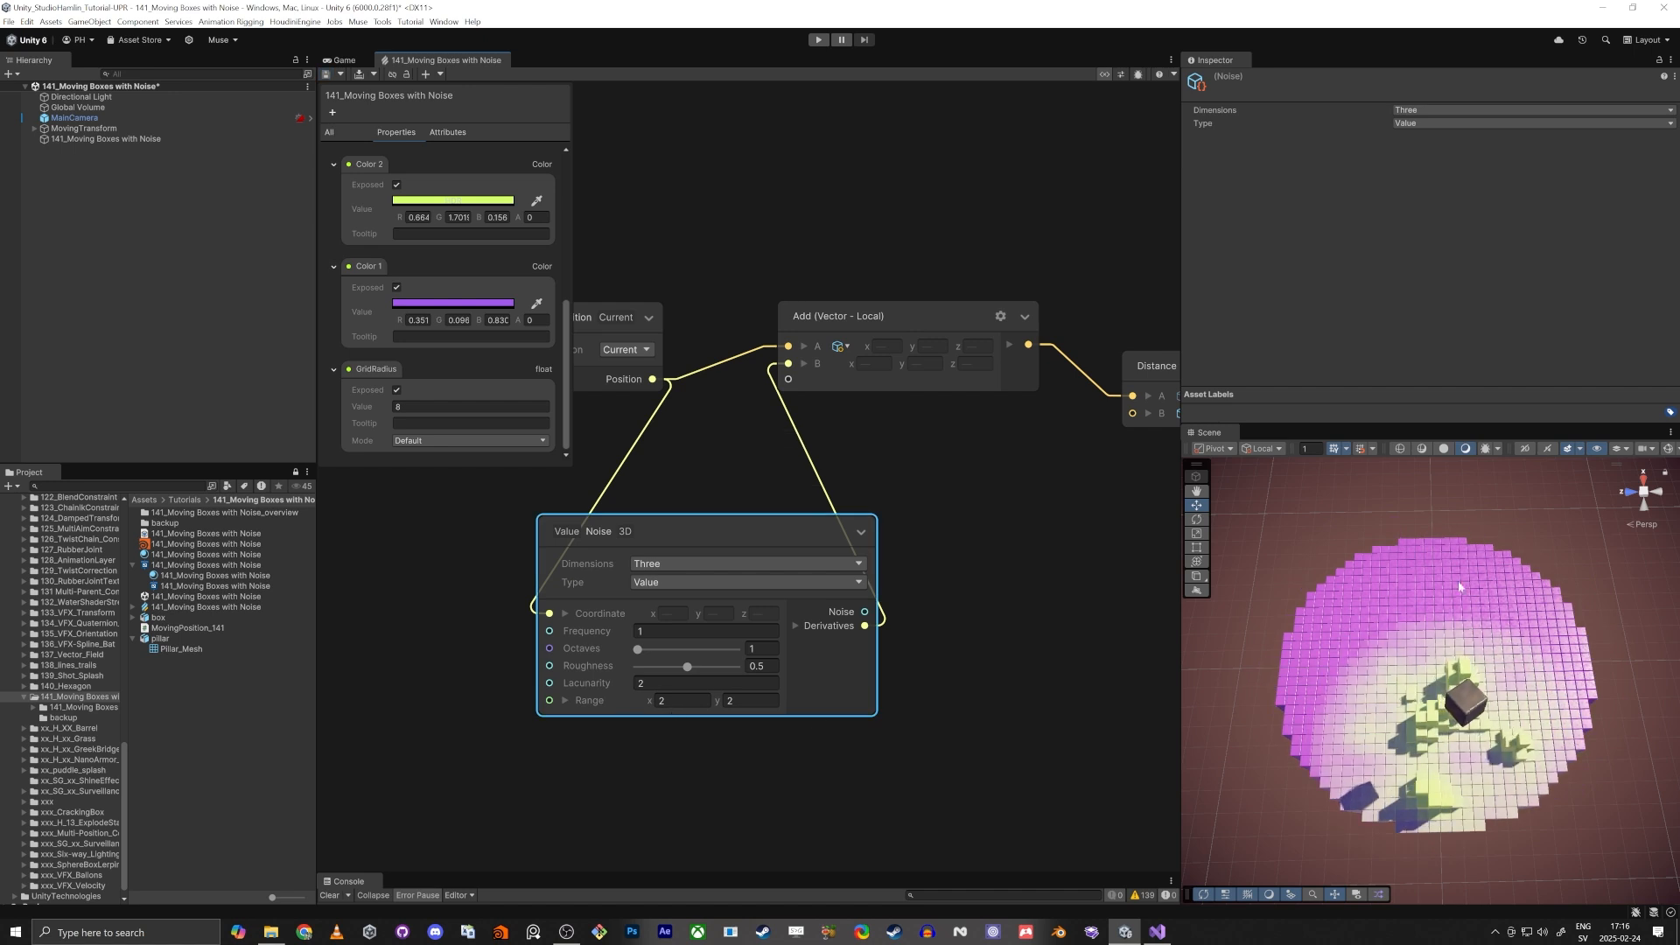
Step: Set the noise node's Range x to -2 and save the graph again
click(678, 701)
text(-2)
key(Tab)
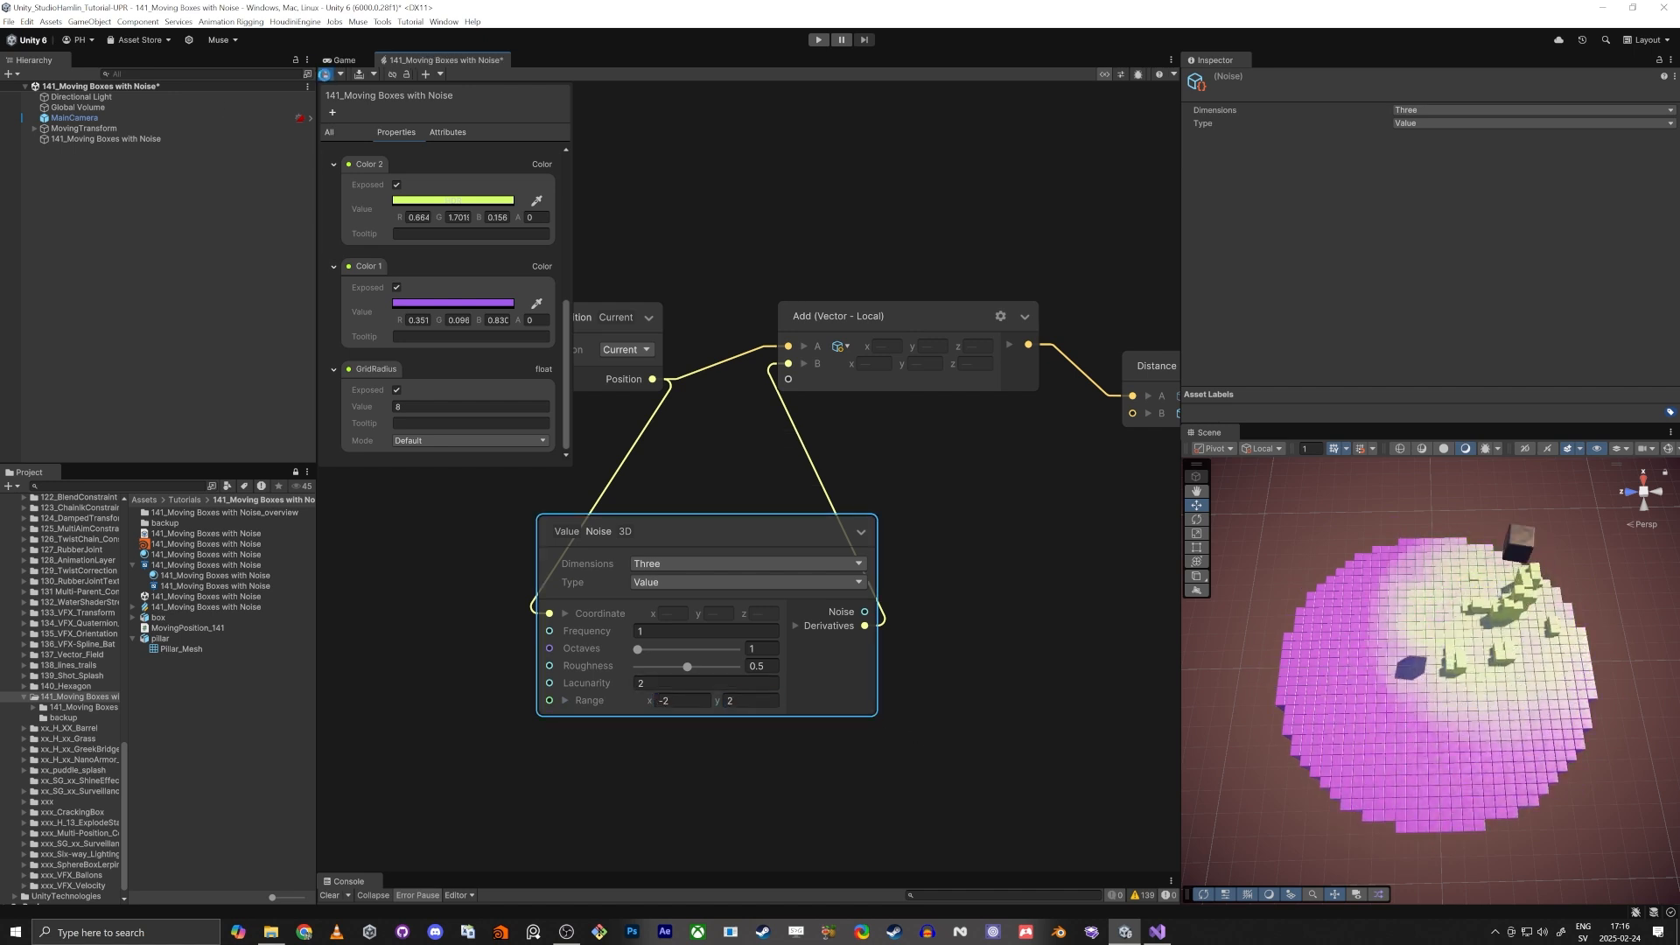
click(325, 75)
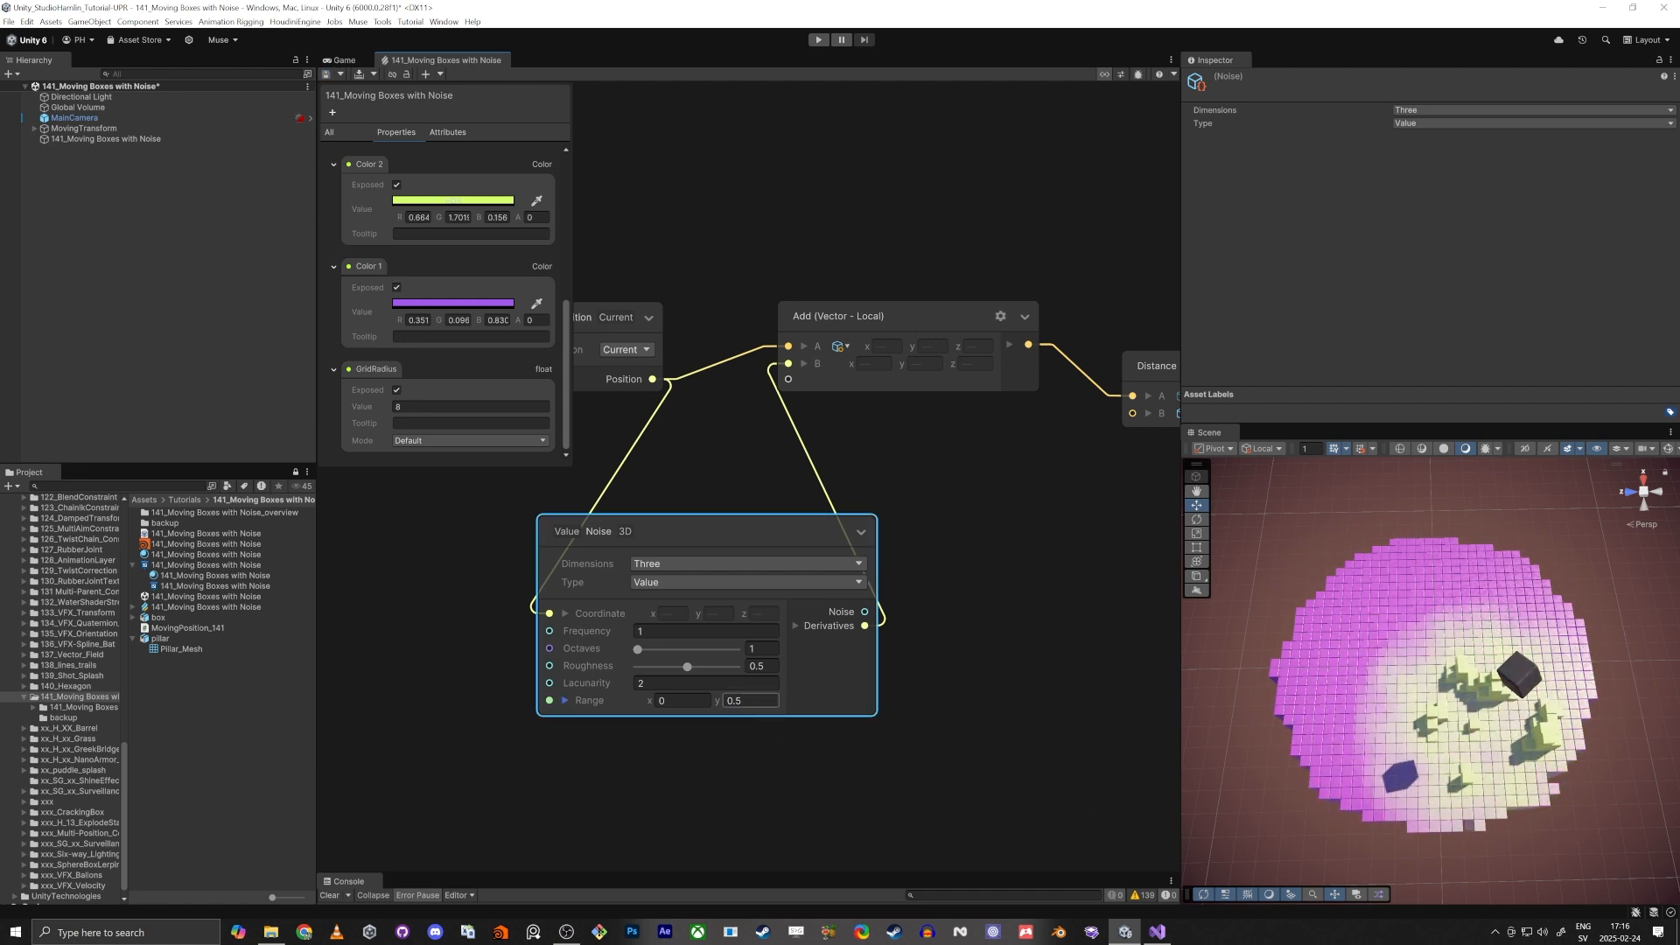
Step: Set the noise node's Range x to -1 and y to 1, save the graph, and inspect the pillar grid's edge
drag(678, 709, 676, 702)
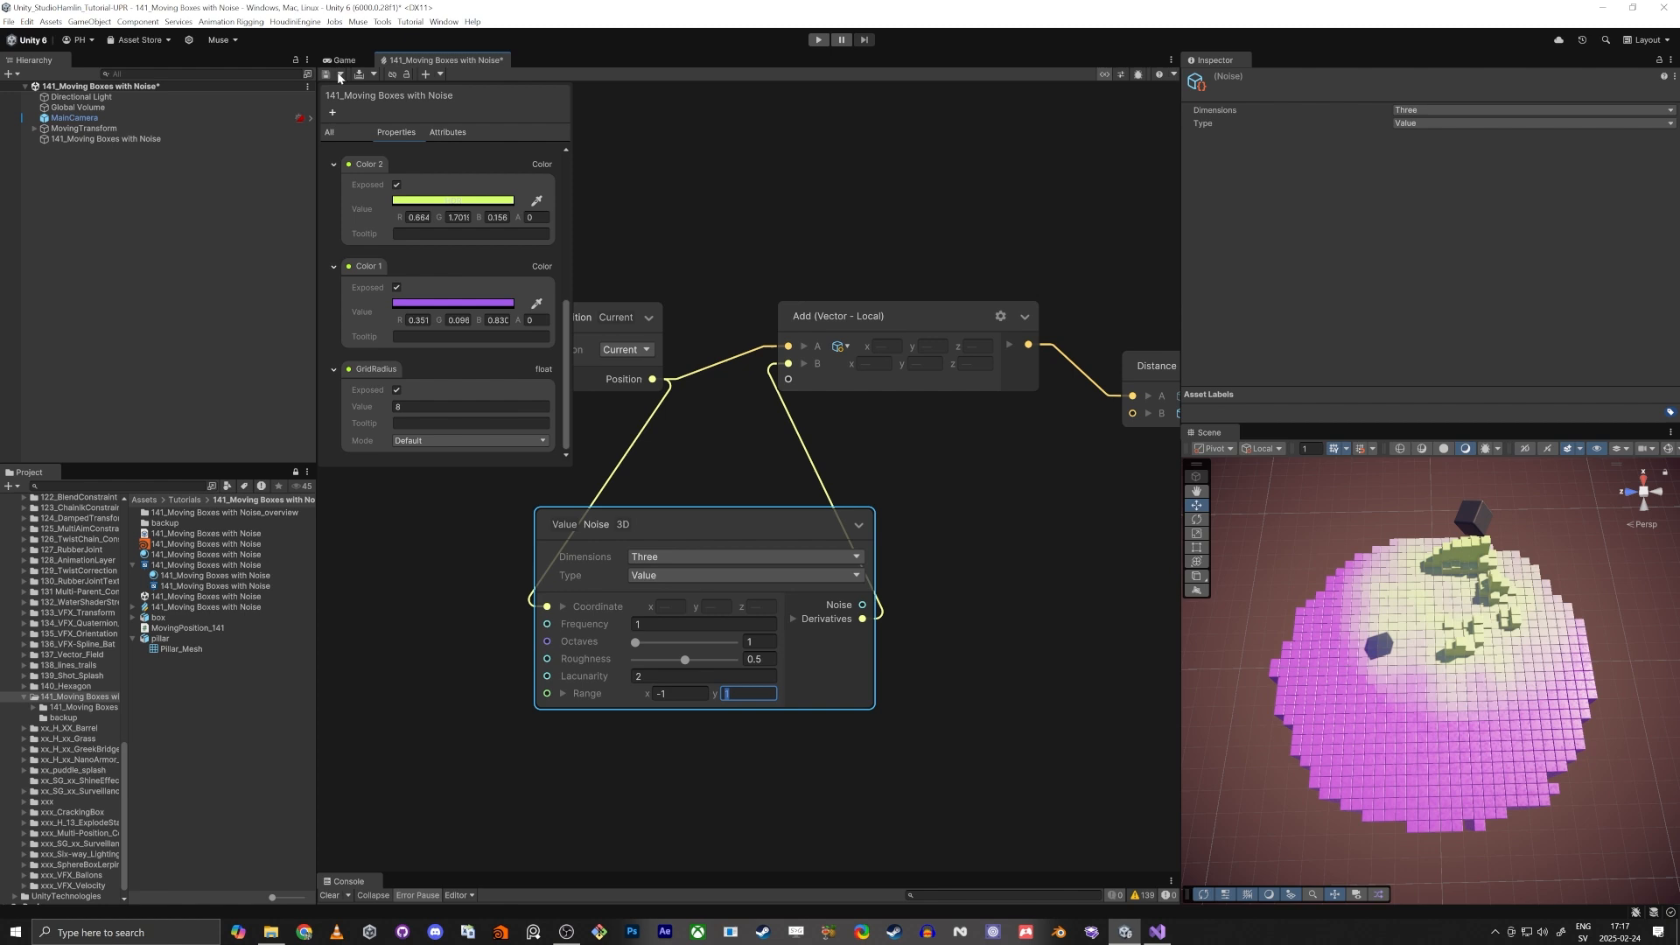
key(Return)
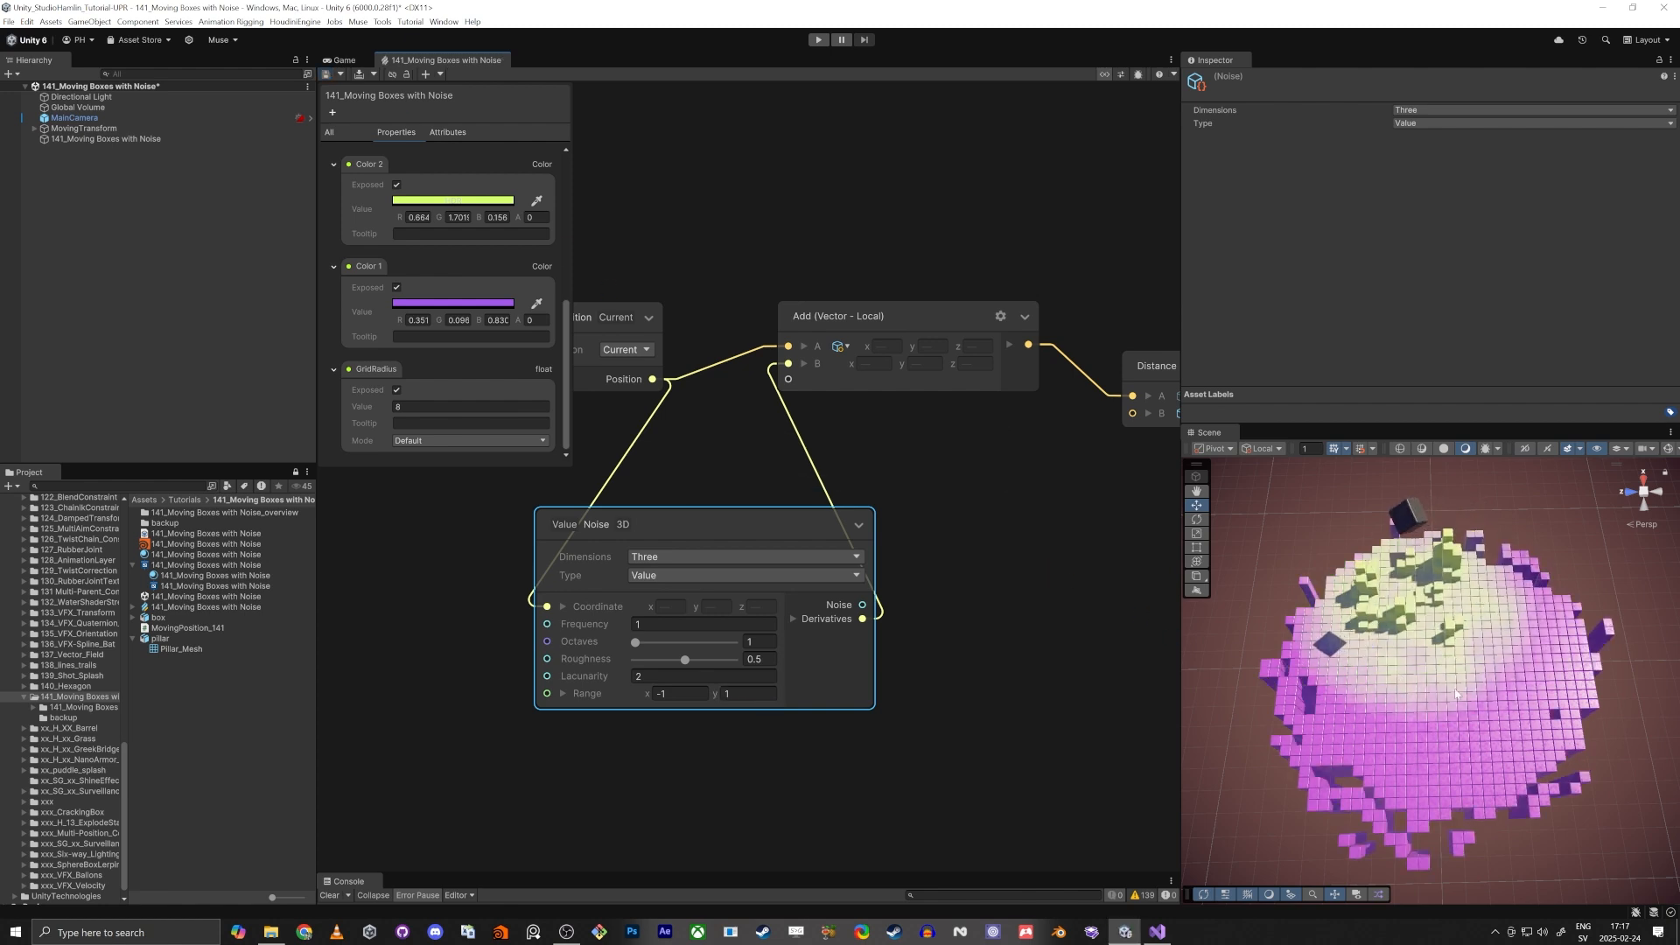
alt+drag(1470, 710, 1286, 766)
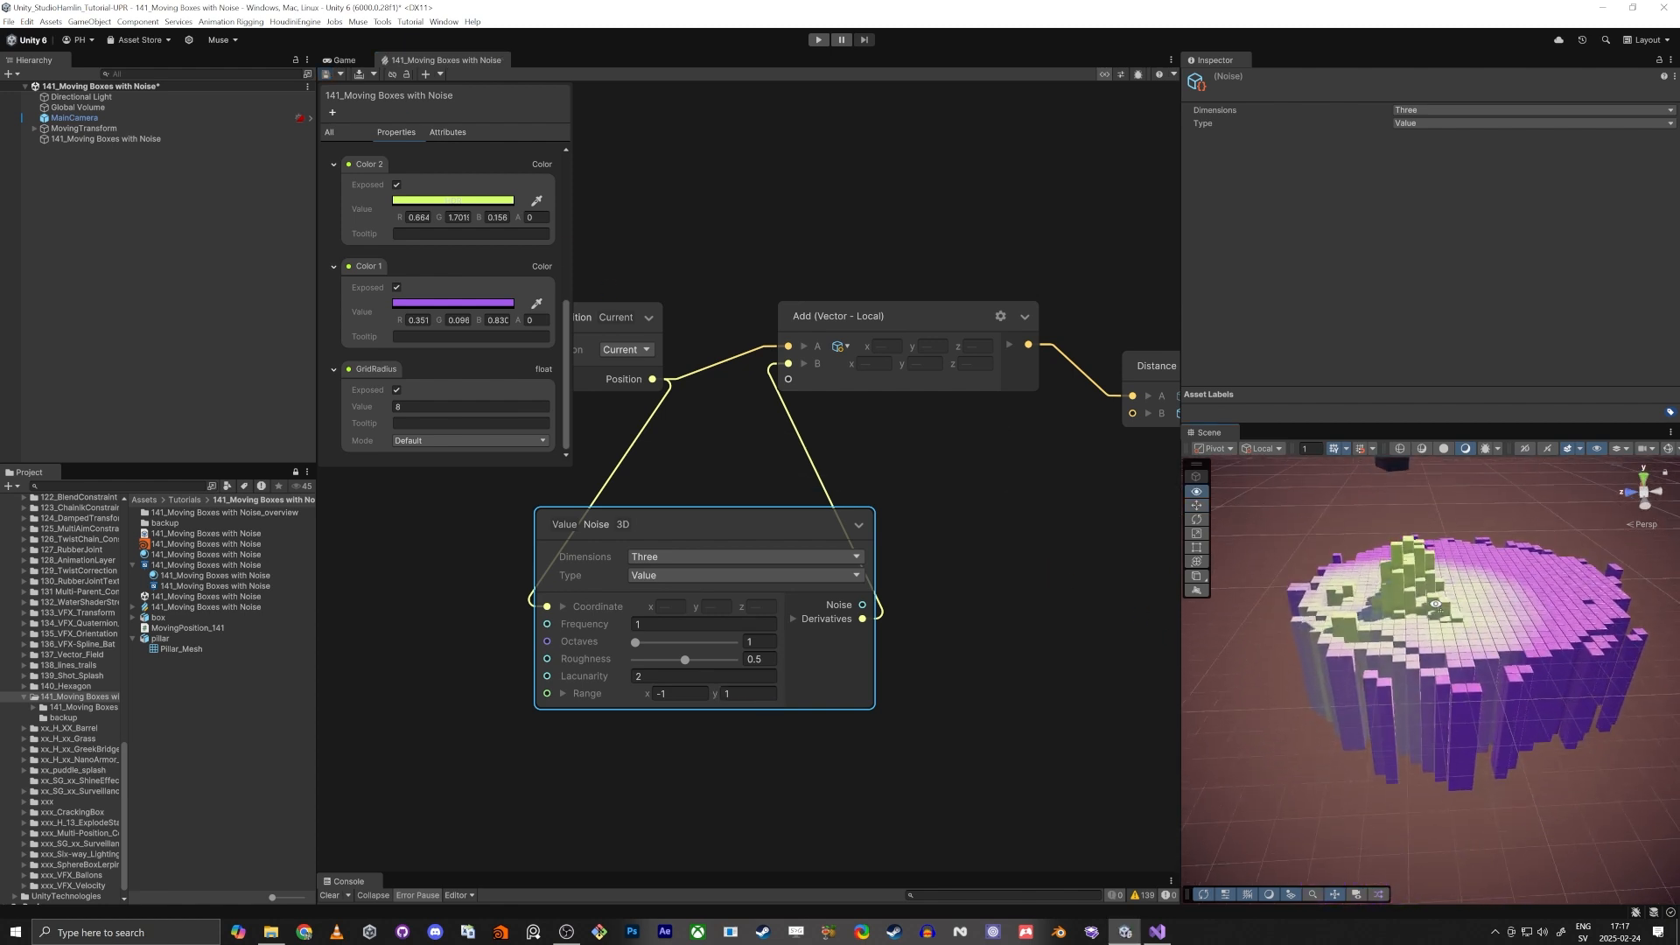
click(1272, 774)
right_drag(1429, 753, 1446, 711)
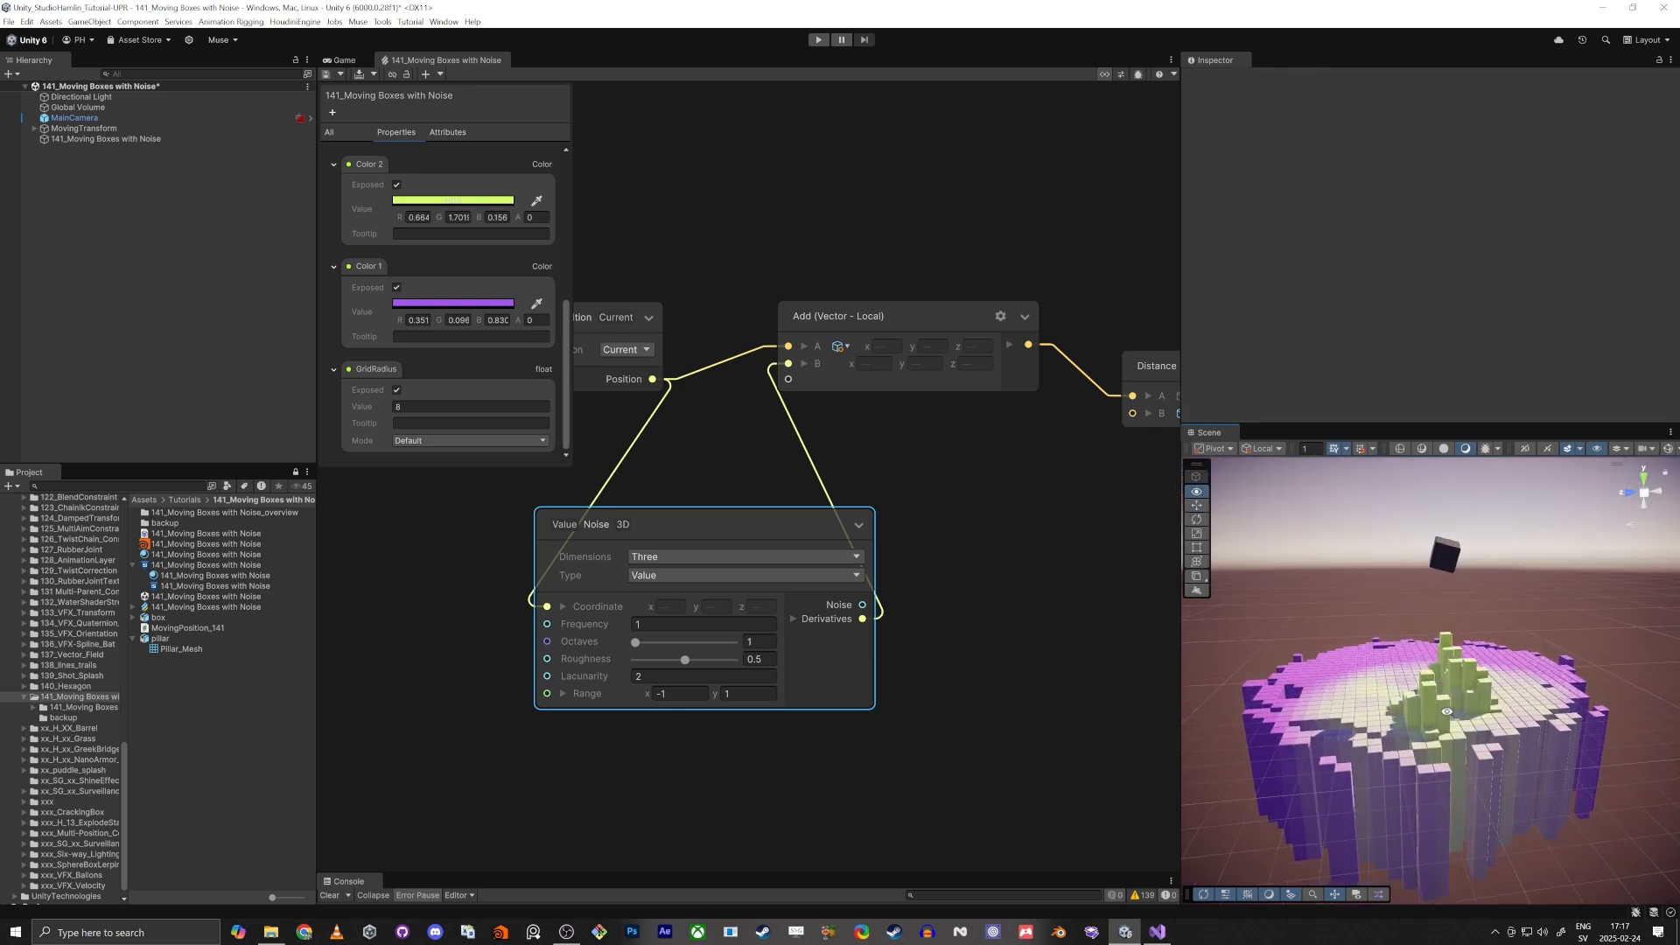
alt+drag(1440, 719, 1407, 789)
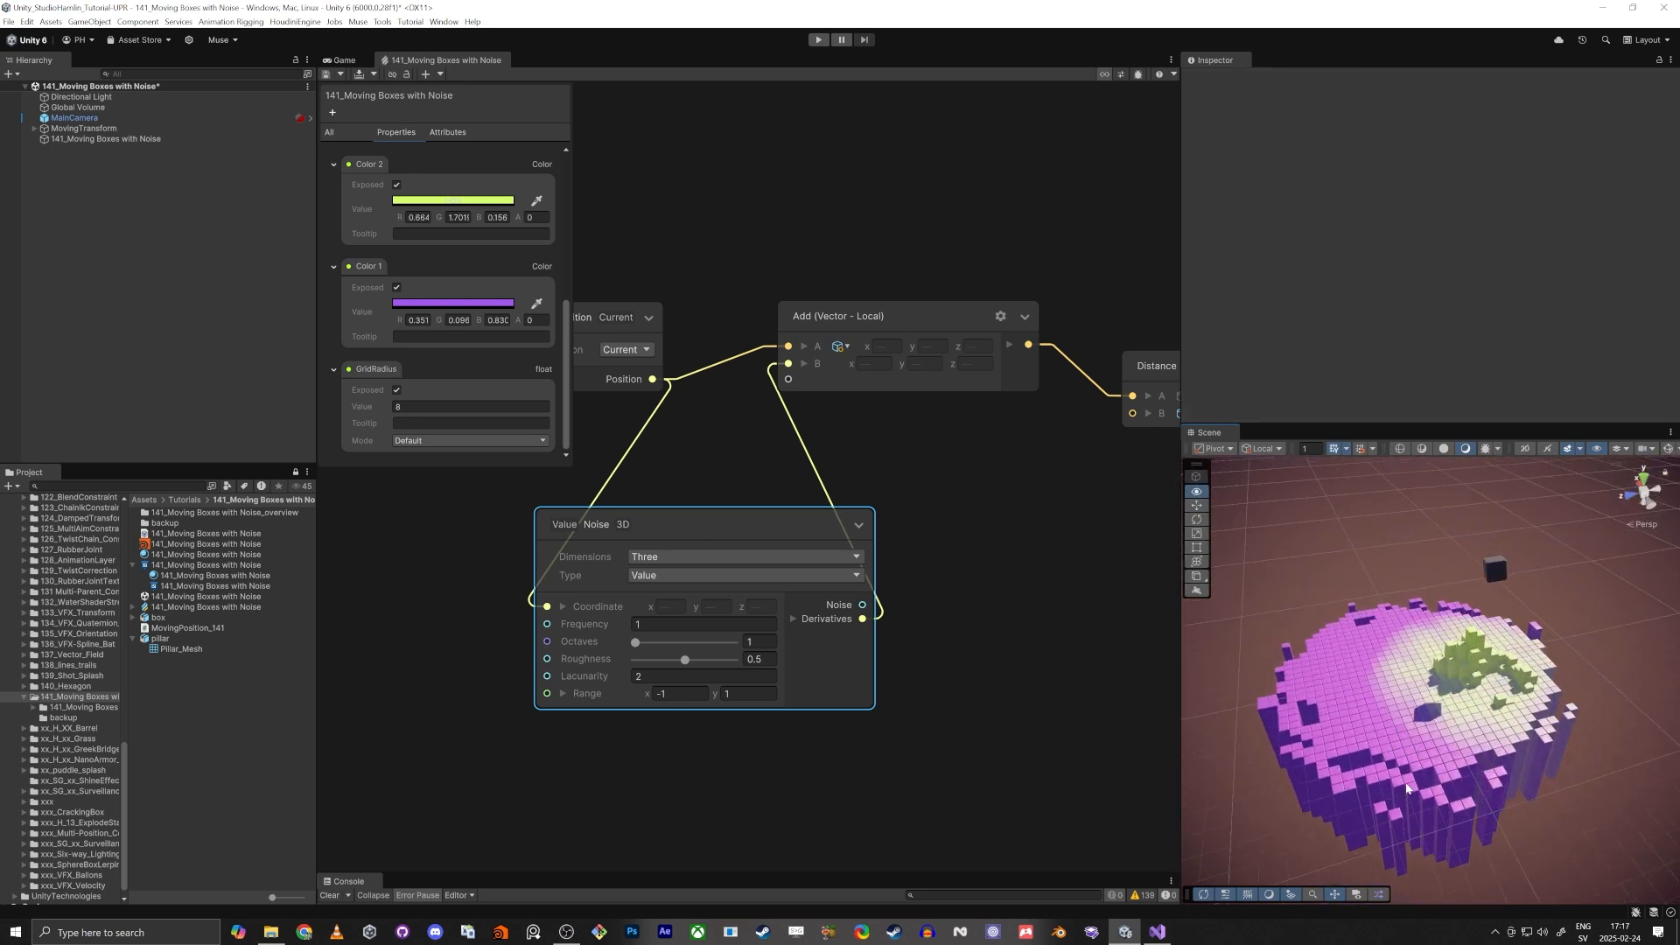
Step: On the 141_Moving Boxes with Noise object, set Drag Up Max Distance to 4.77 and Drag Up Min Distance to 3.2
click(73, 129)
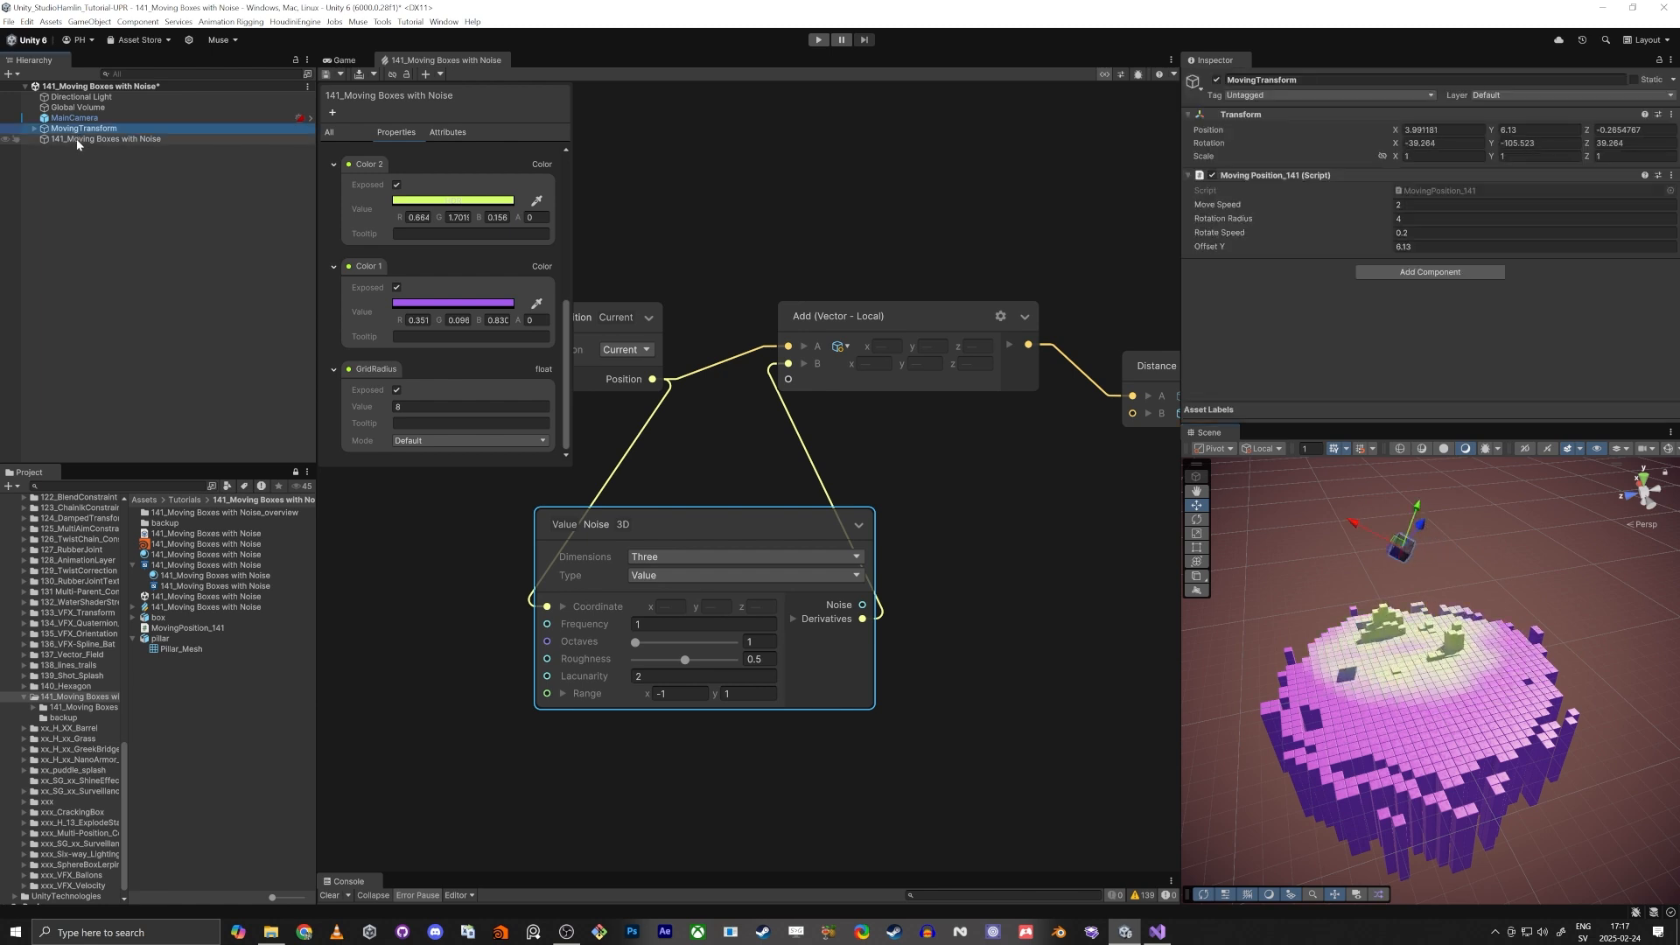
click(76, 138)
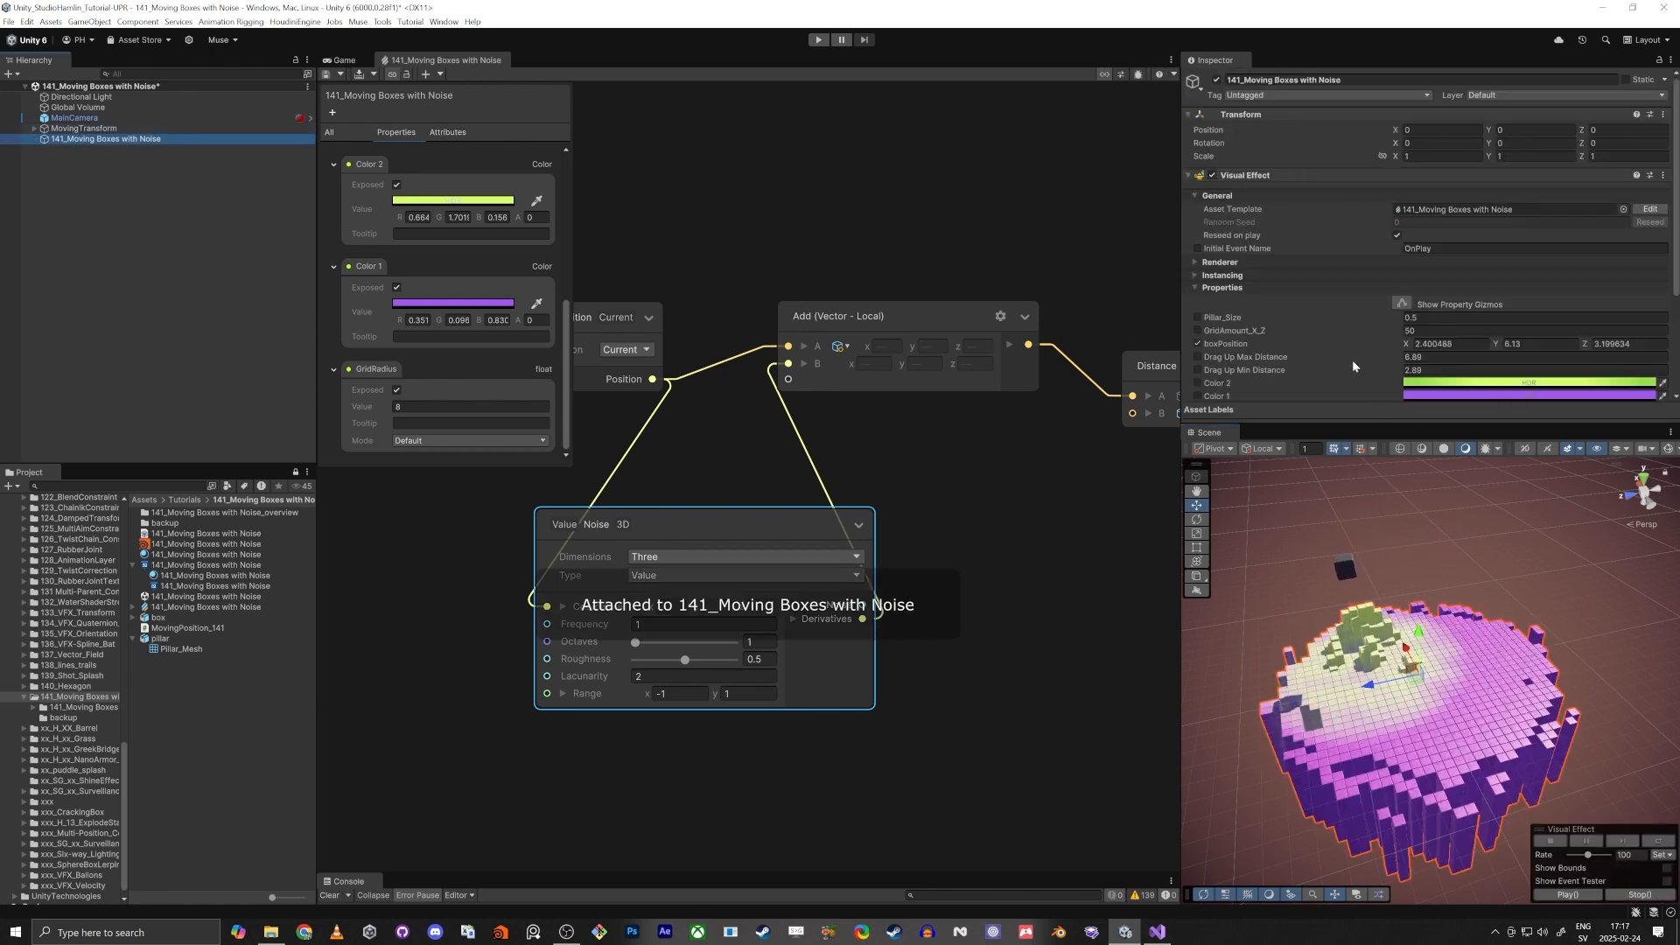
scroll(1353, 361, down, 2)
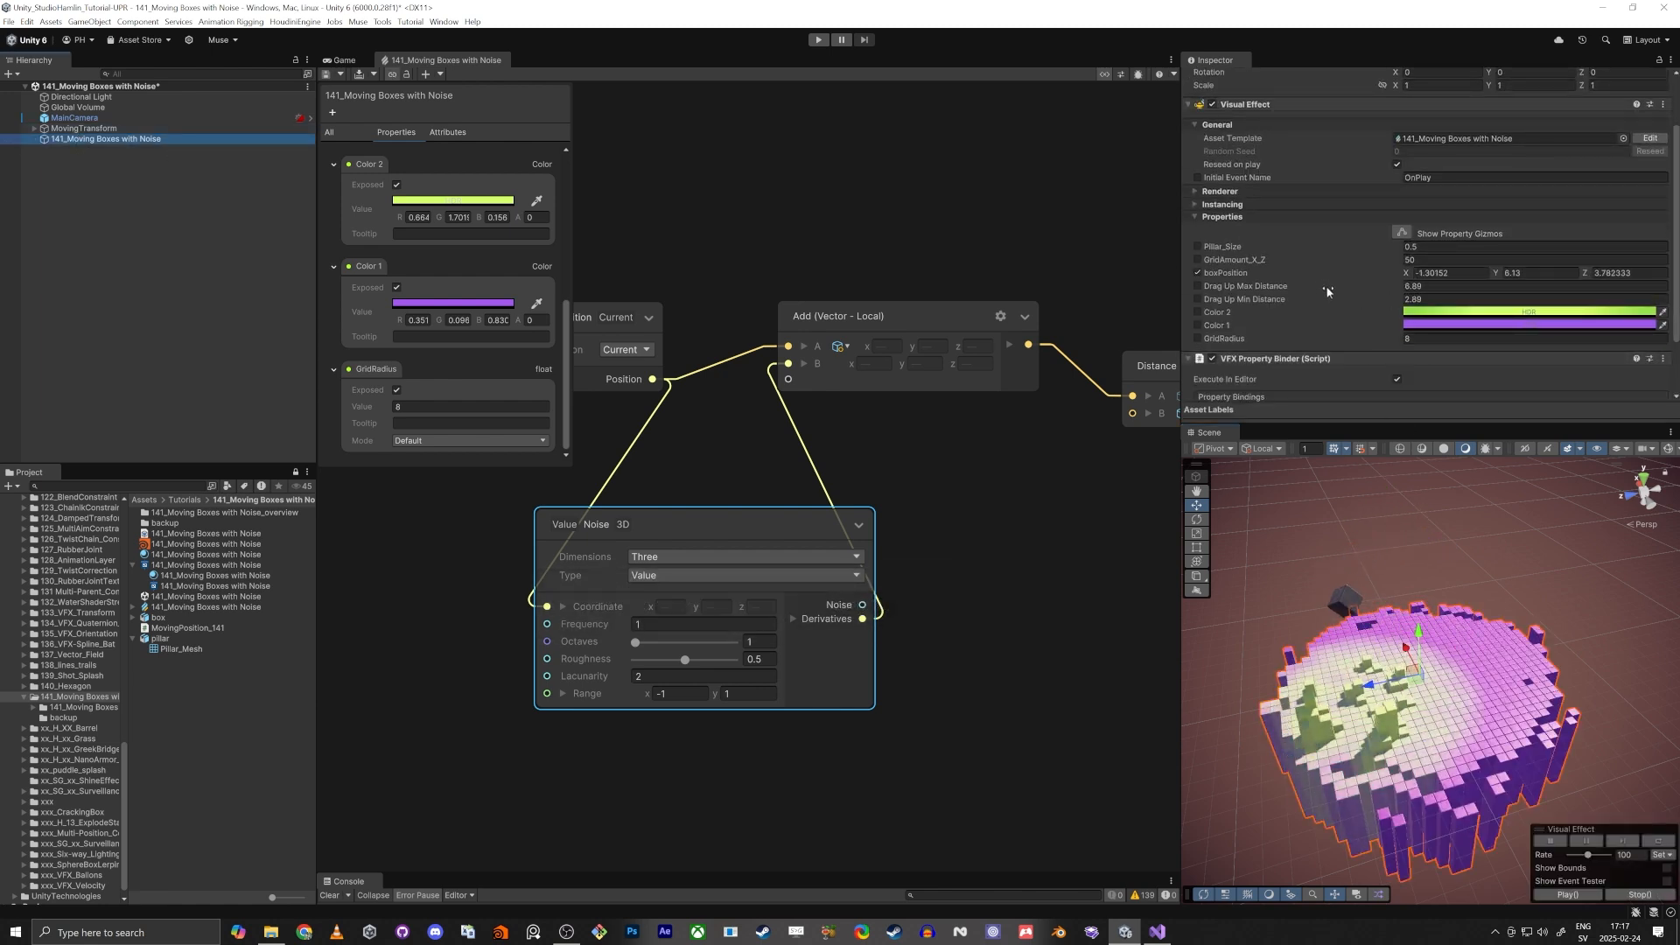
drag(1316, 287, 1279, 301)
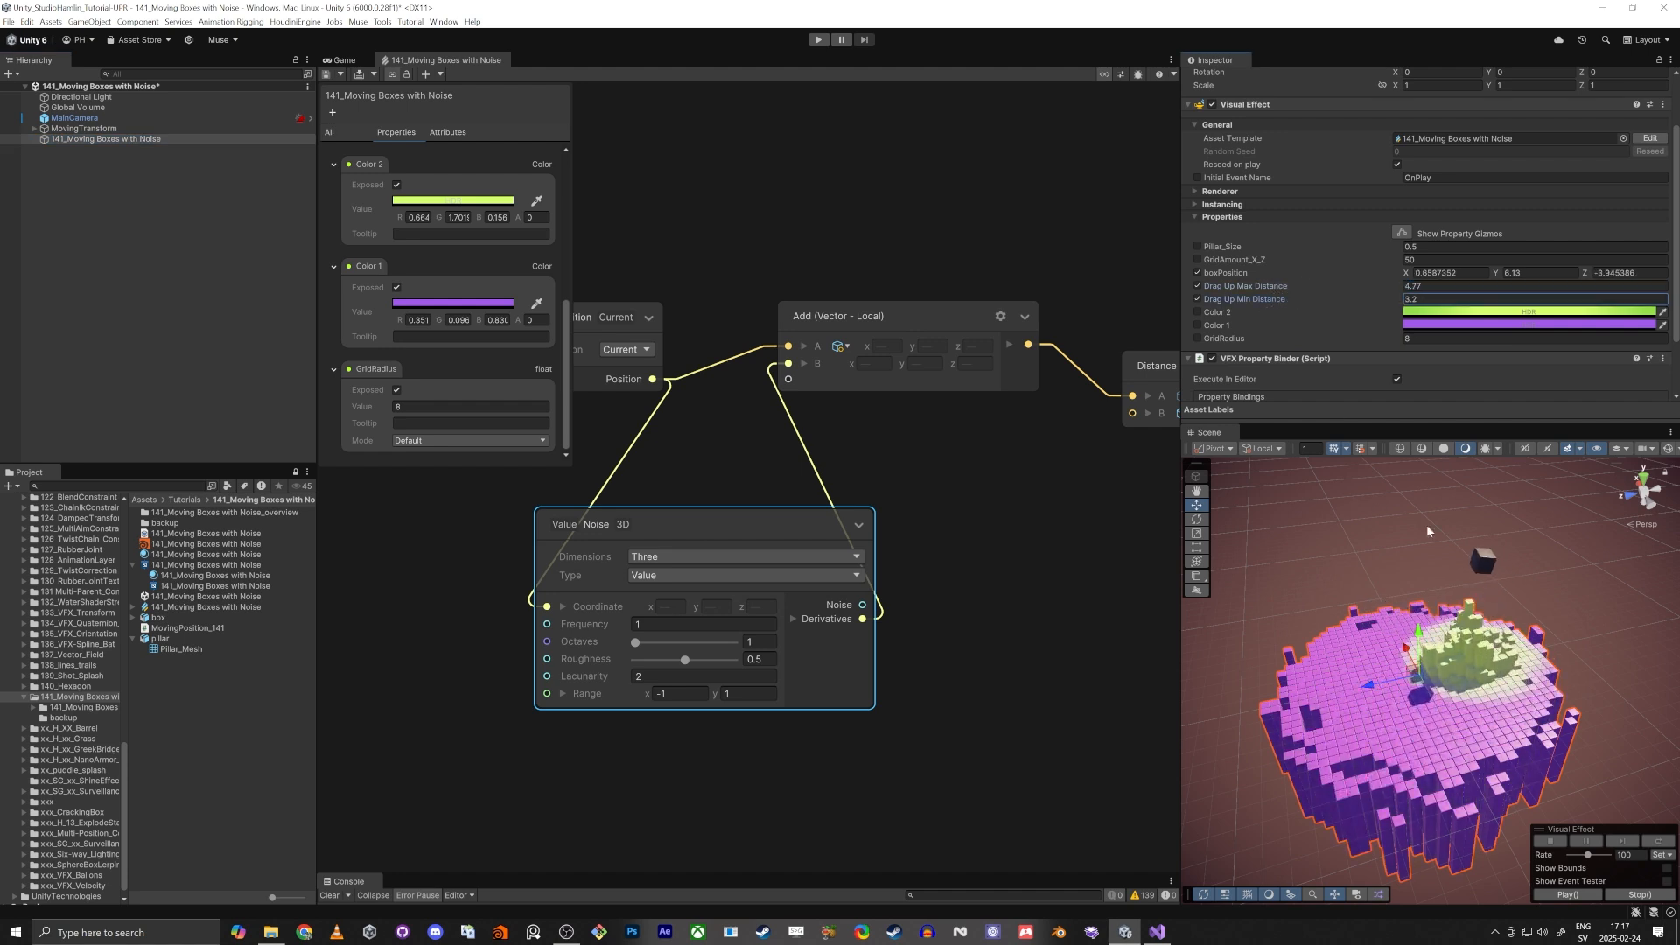
Step: Set MovingTransform's Move Speed to 3 and Rotation Radius to 5
click(81, 129)
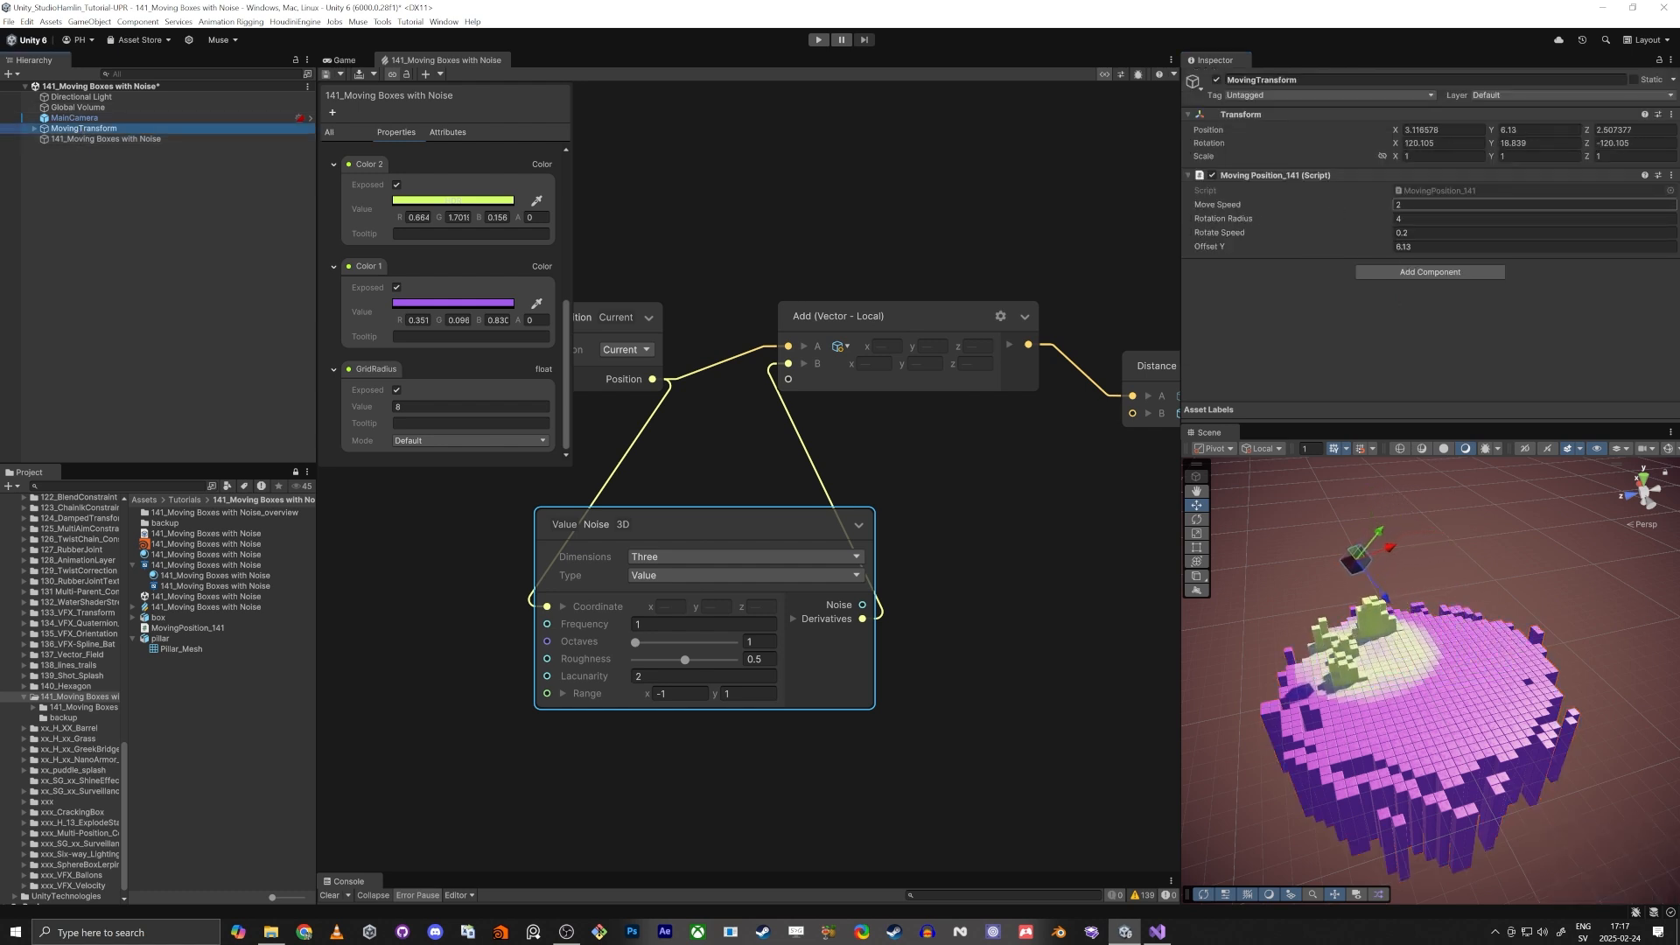
text(3)
key(Tab)
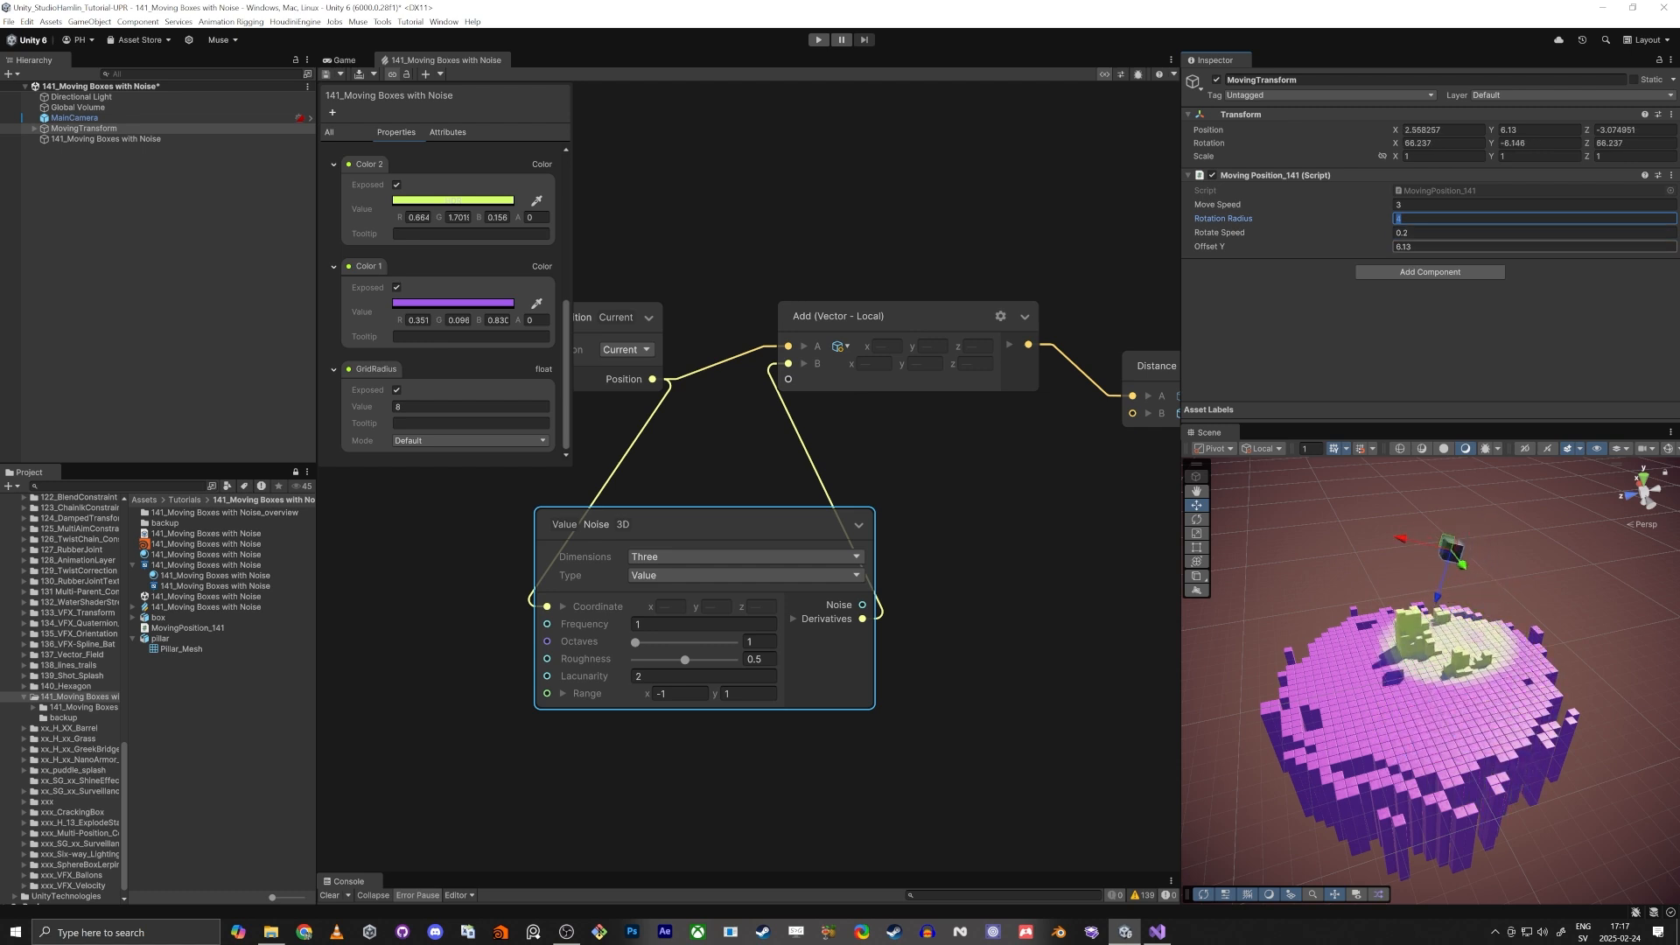
text(5)
key(Tab)
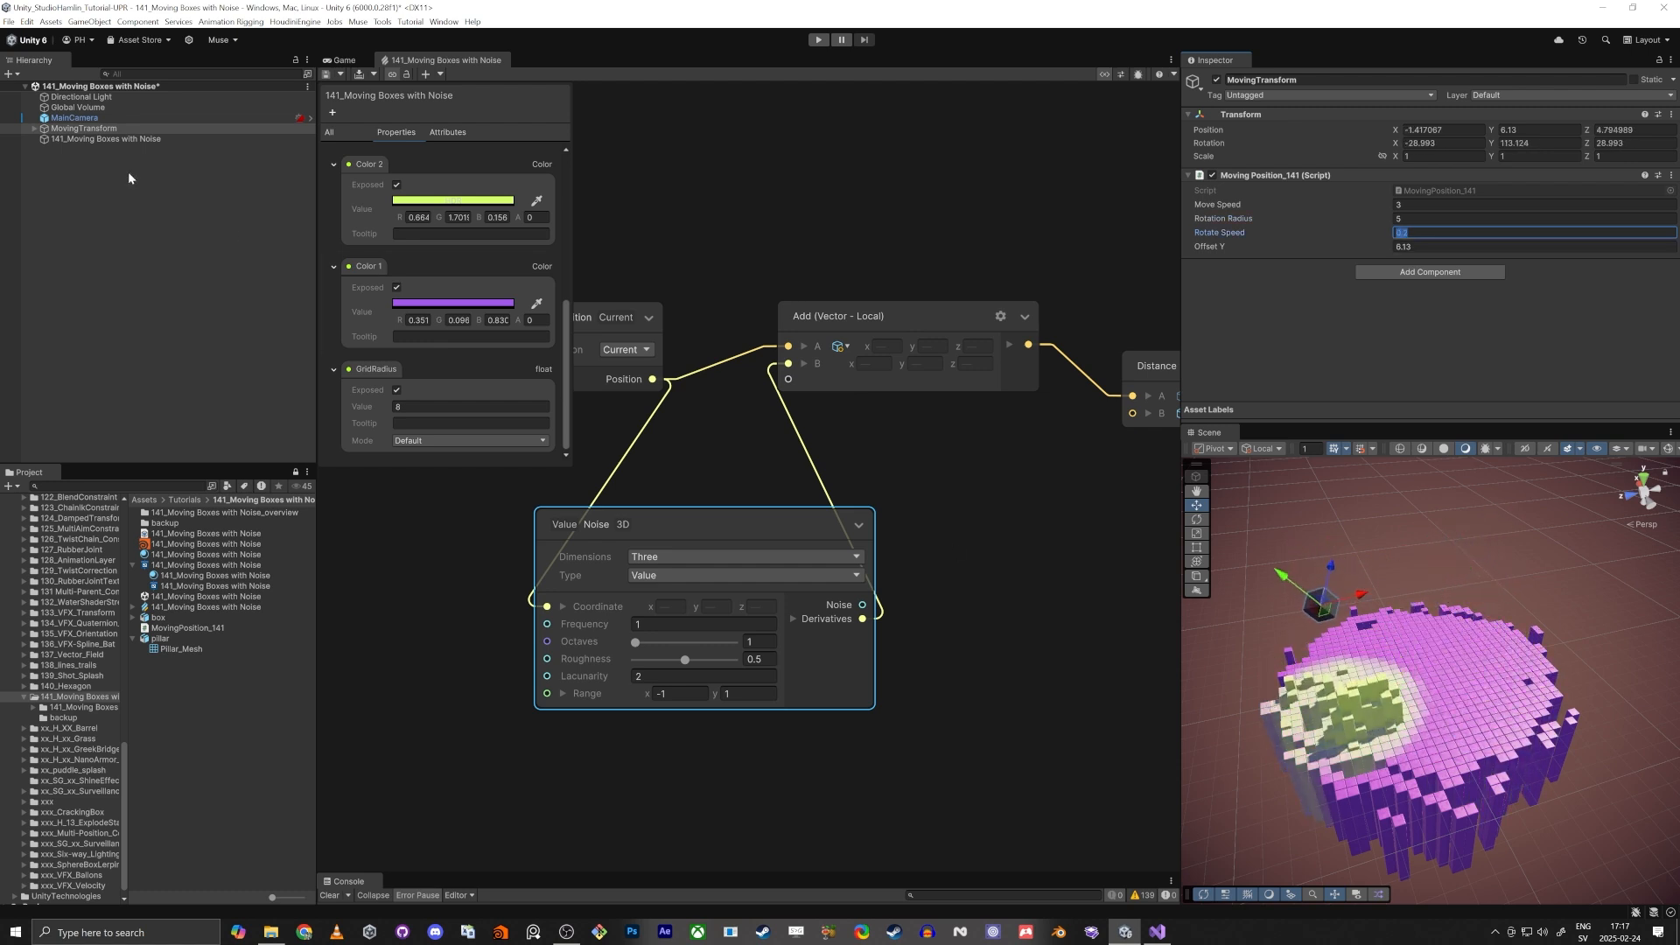
Step: Set Pillar_Size to 0.25 and GridAmount_X_Z to 100 on the 141_Moving Boxes with Noise object
click(123, 139)
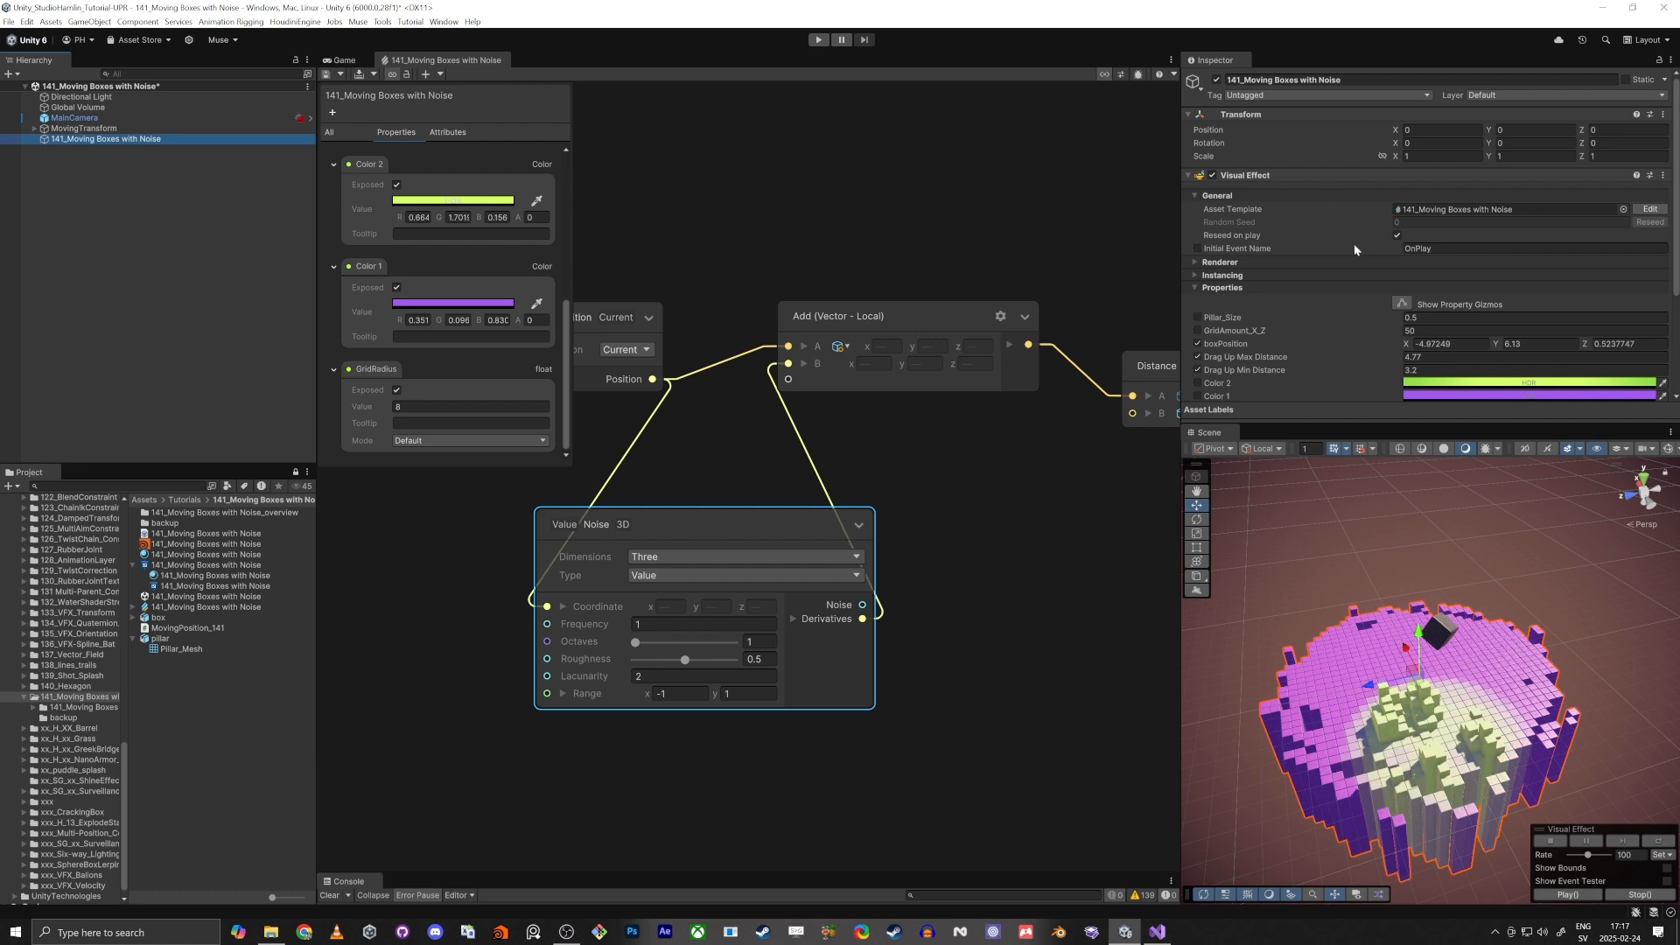
scroll(1355, 248, down, 3)
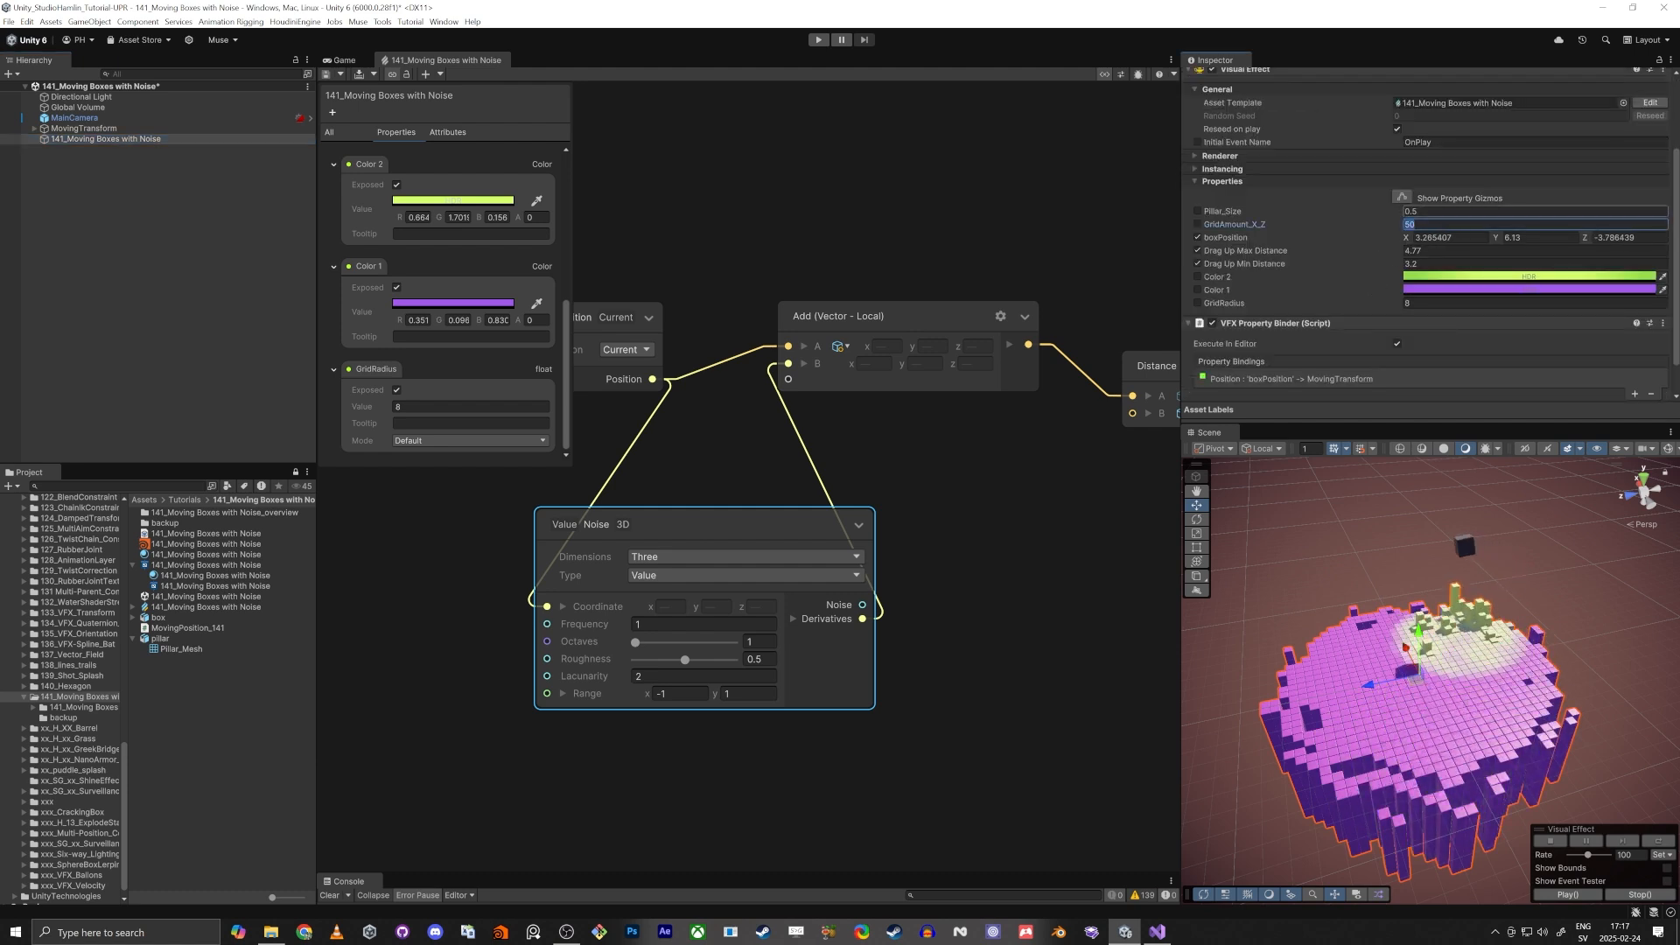
text(0.25)
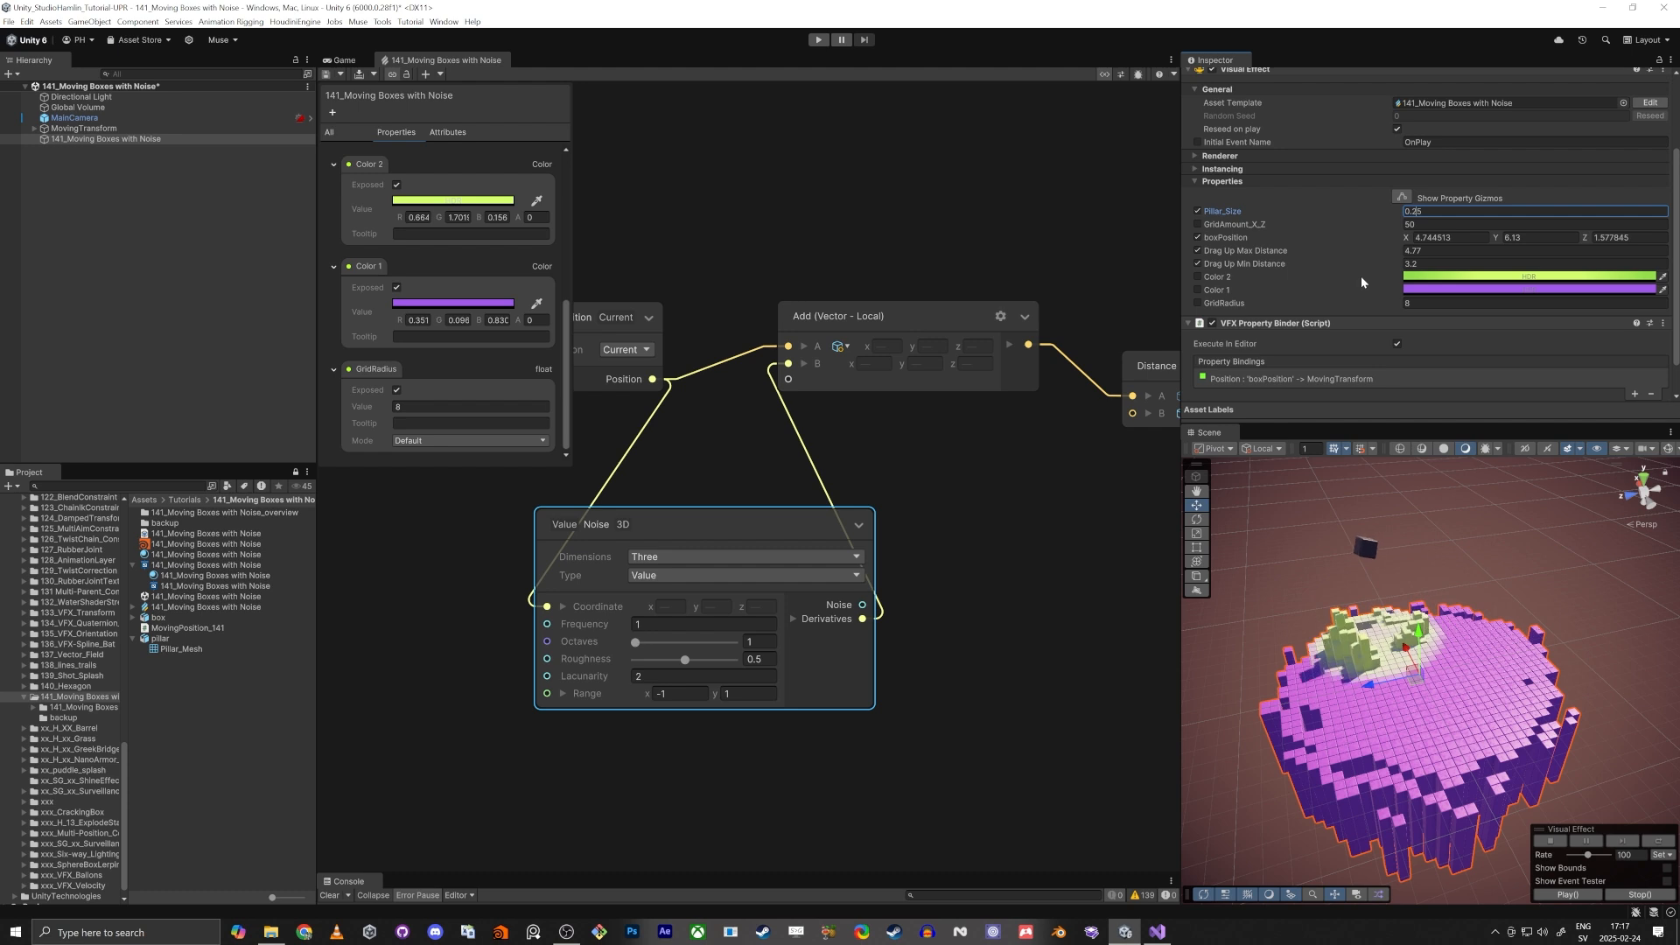
key(Tab)
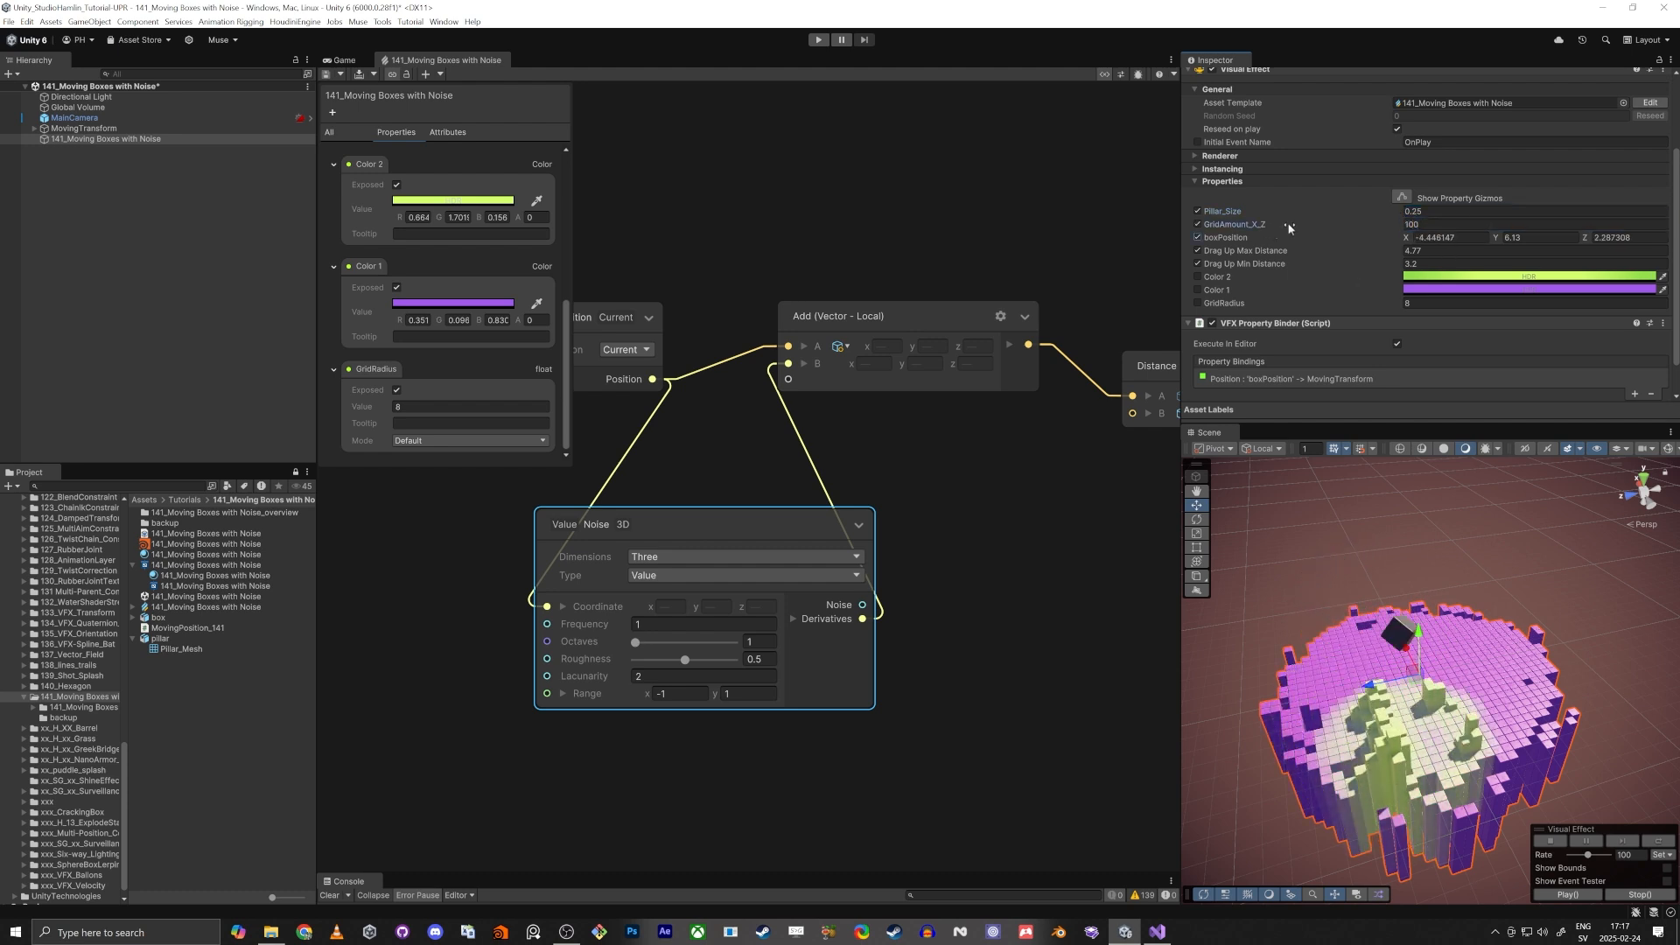
text(100)
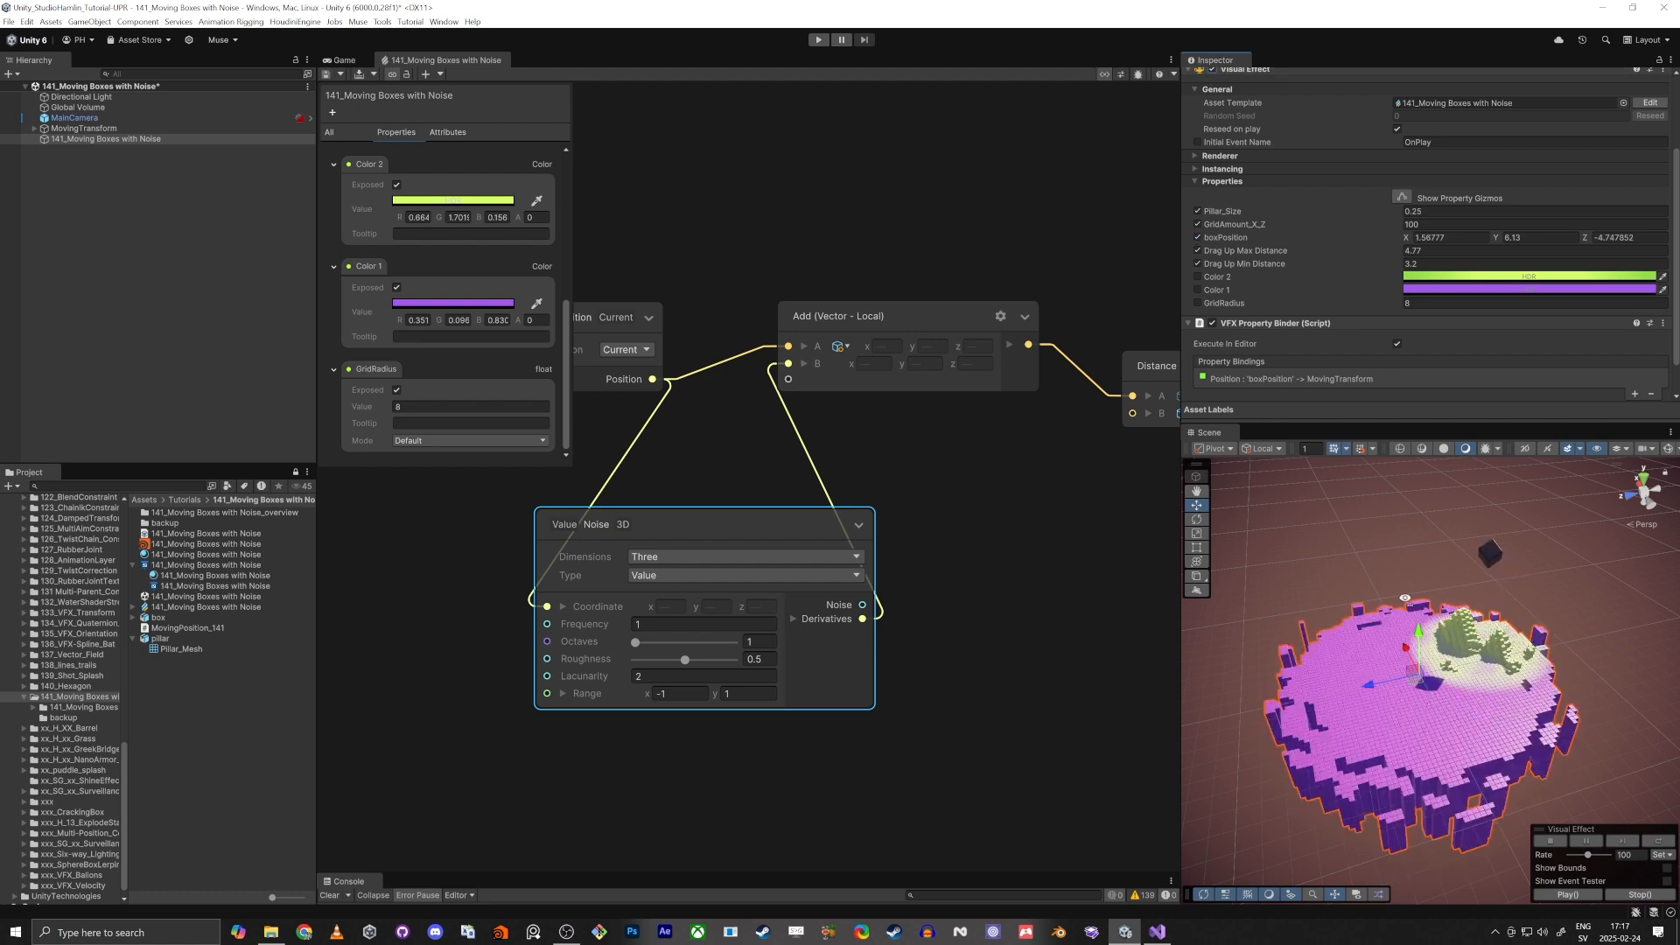
Step: Change the effect's Color 2 to a glowing red-orange, RGB 143, 3, 0, with HDR intensity about 4.18
right_drag(1406, 598, 1377, 623)
key(w)
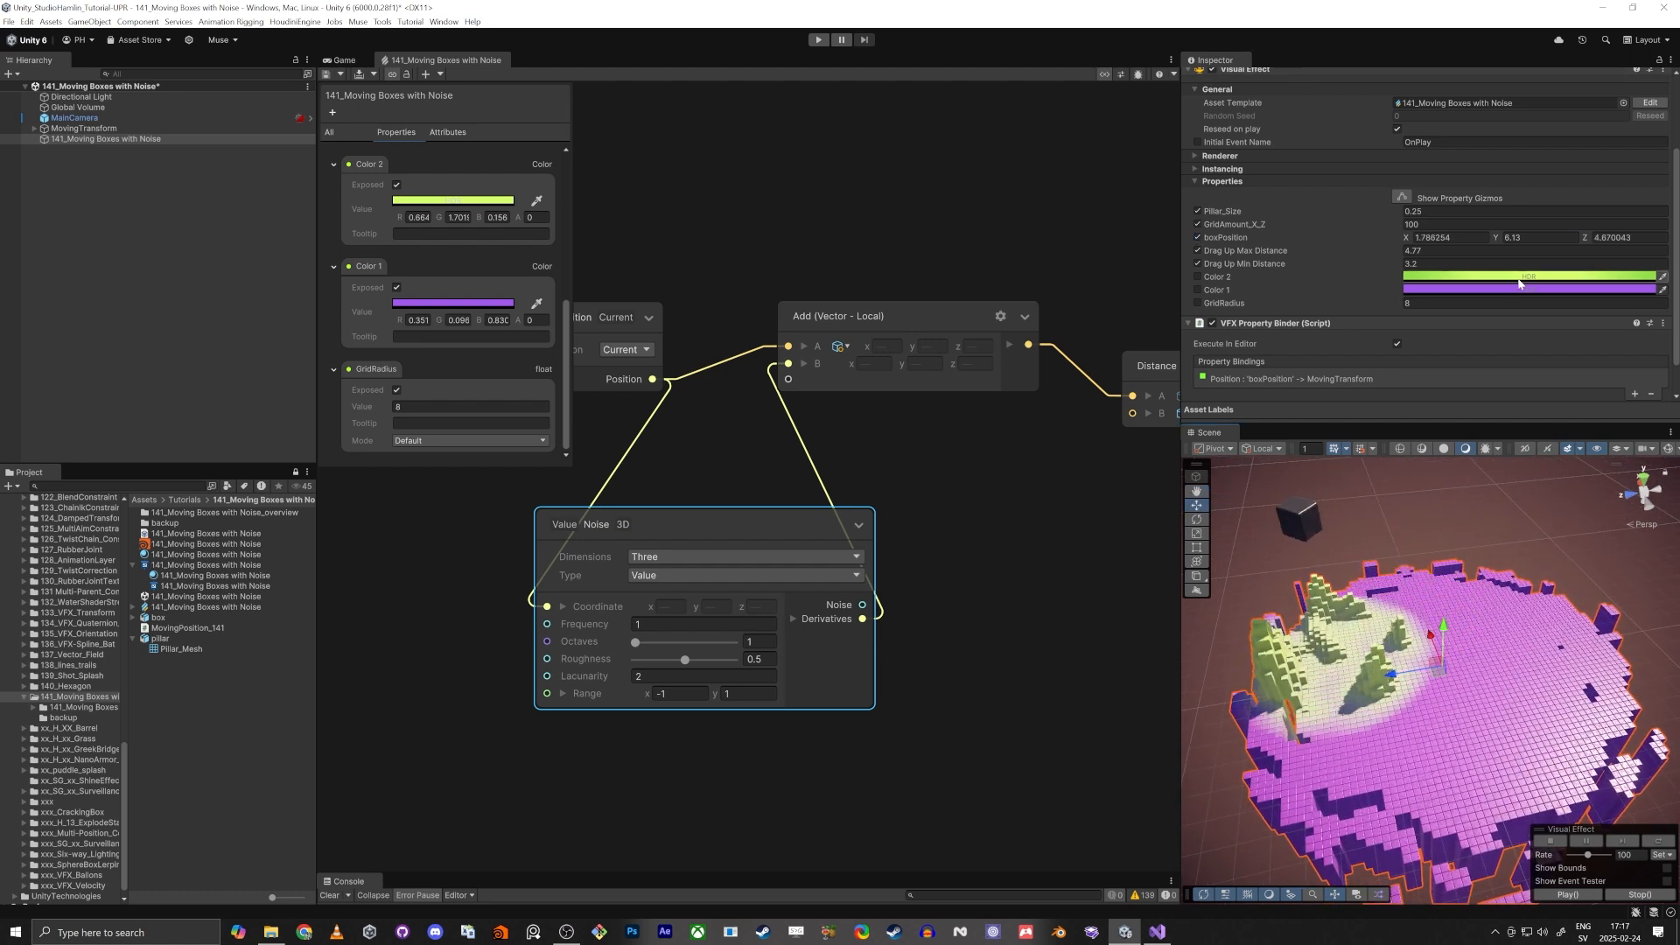
click(1522, 278)
click(1658, 377)
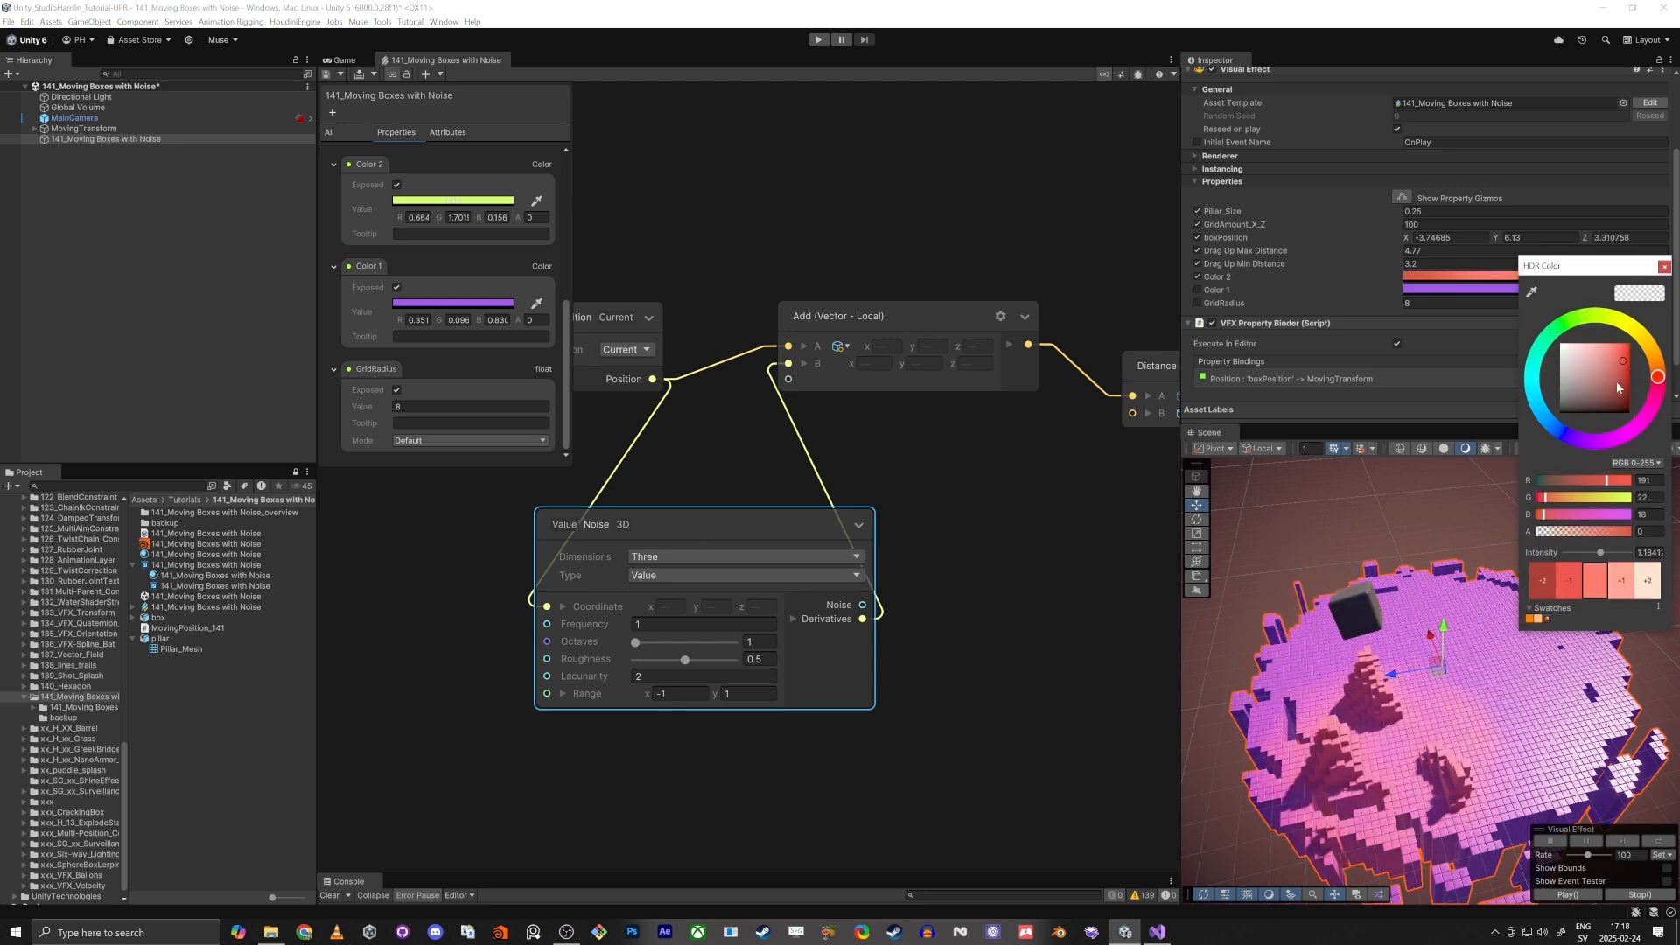
click(1630, 374)
click(1632, 584)
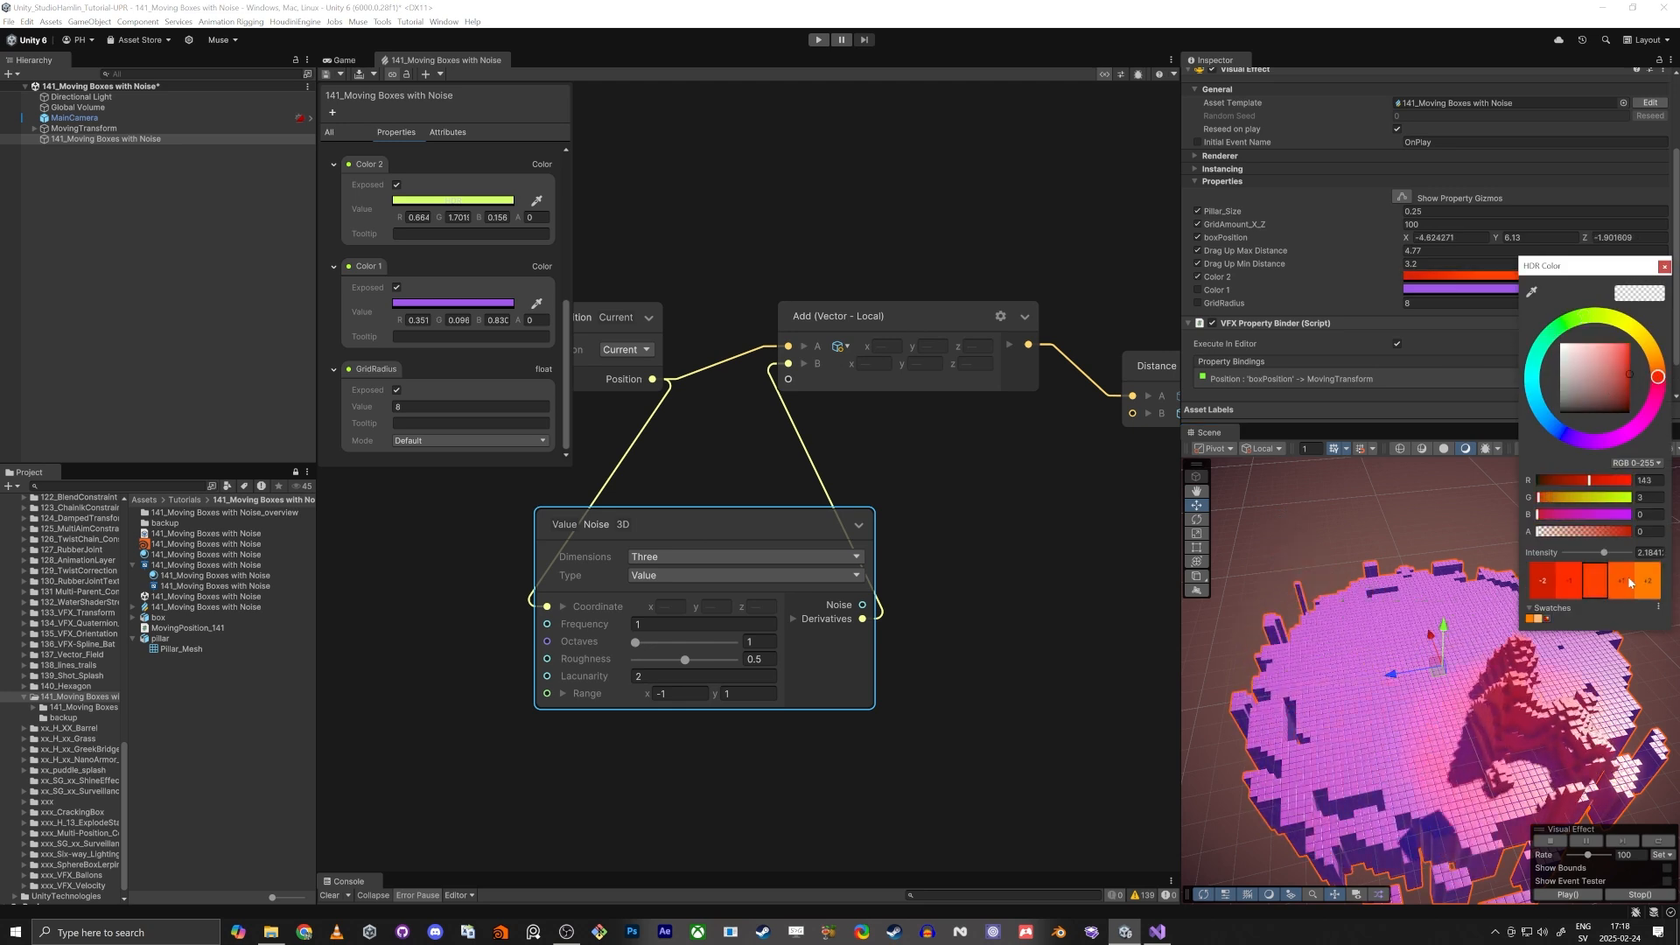
click(1631, 583)
click(1629, 580)
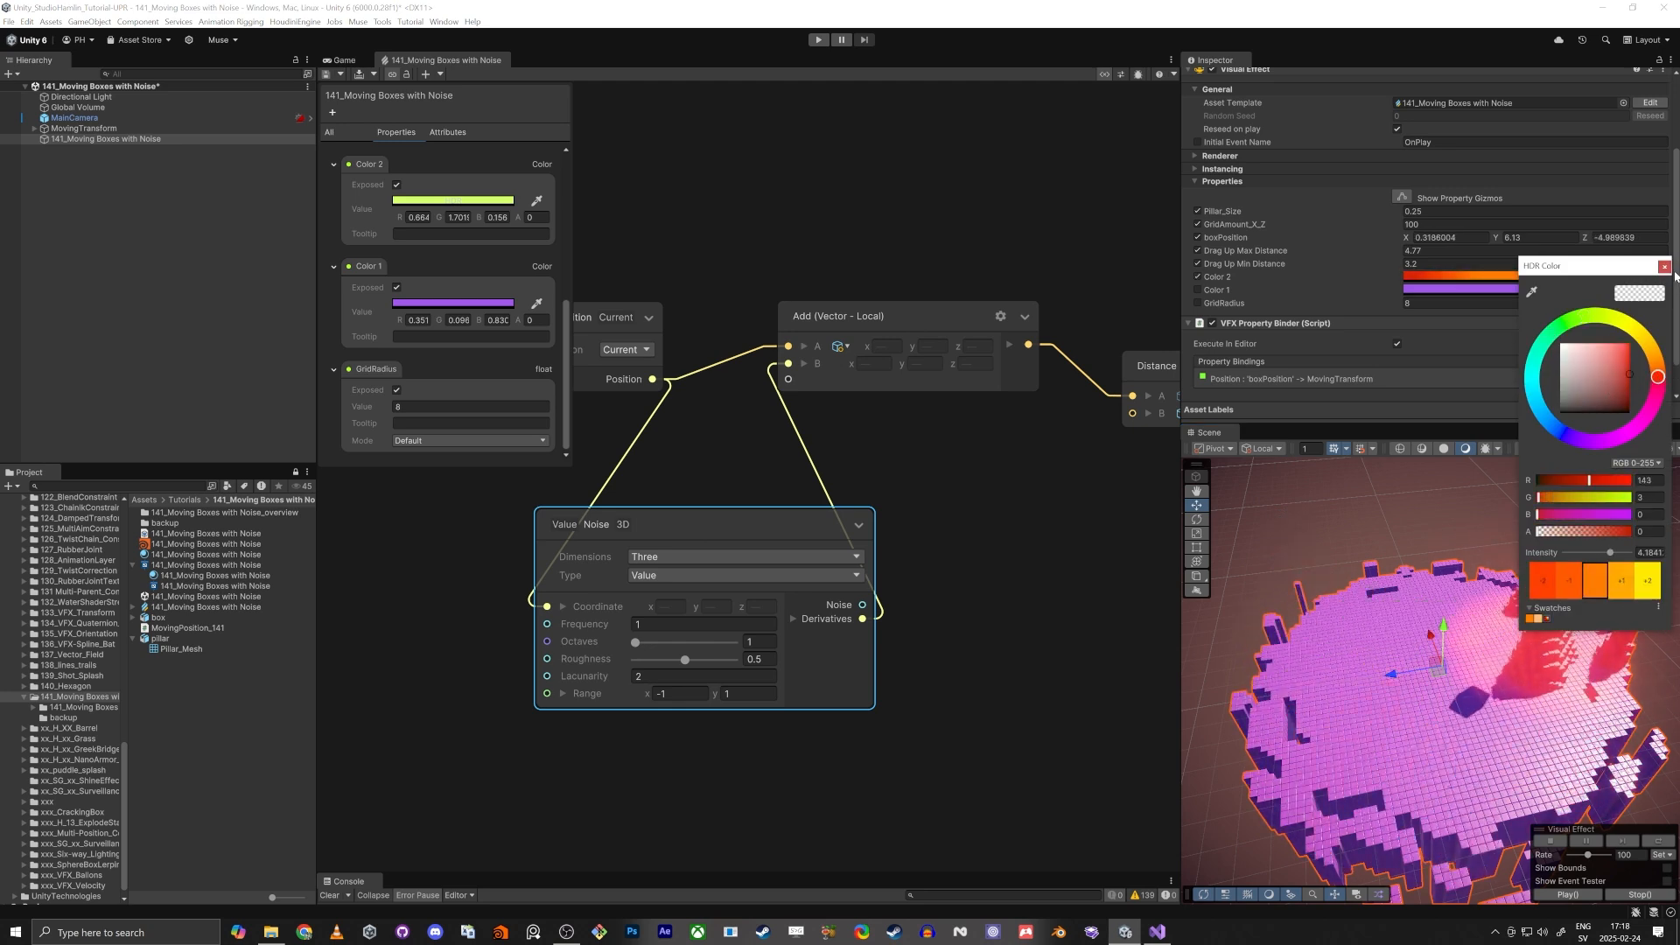
click(1663, 268)
Step: Change the effect's Color 1 to black, RGB 0, 0, 0
click(1444, 289)
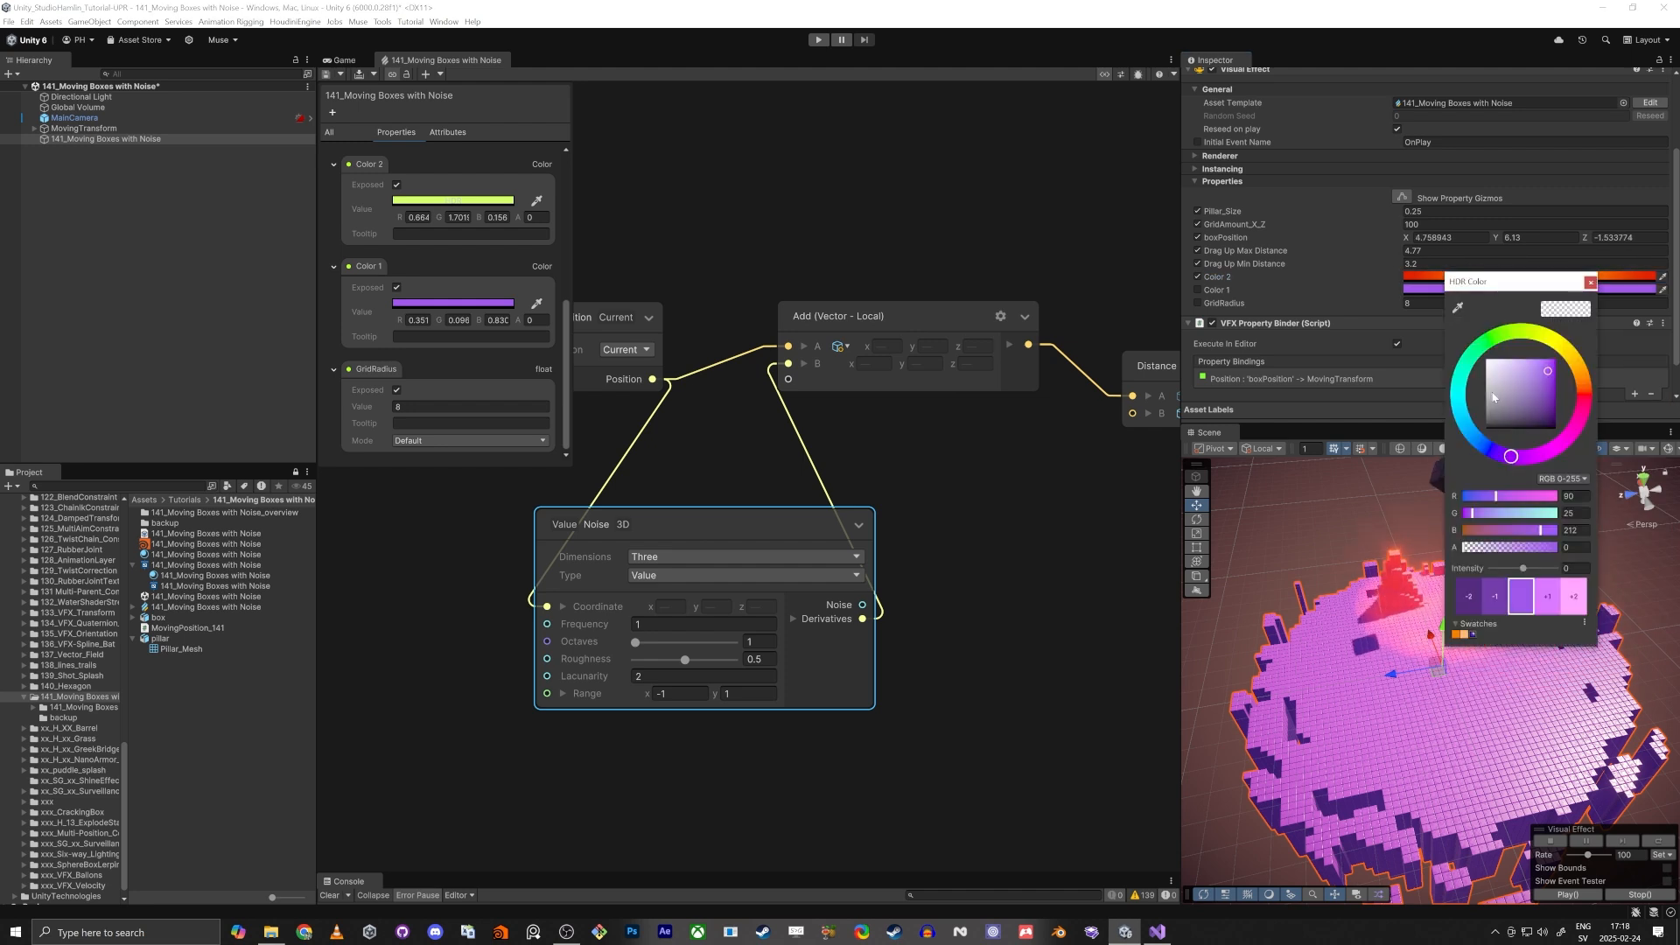
drag(1499, 426, 1486, 429)
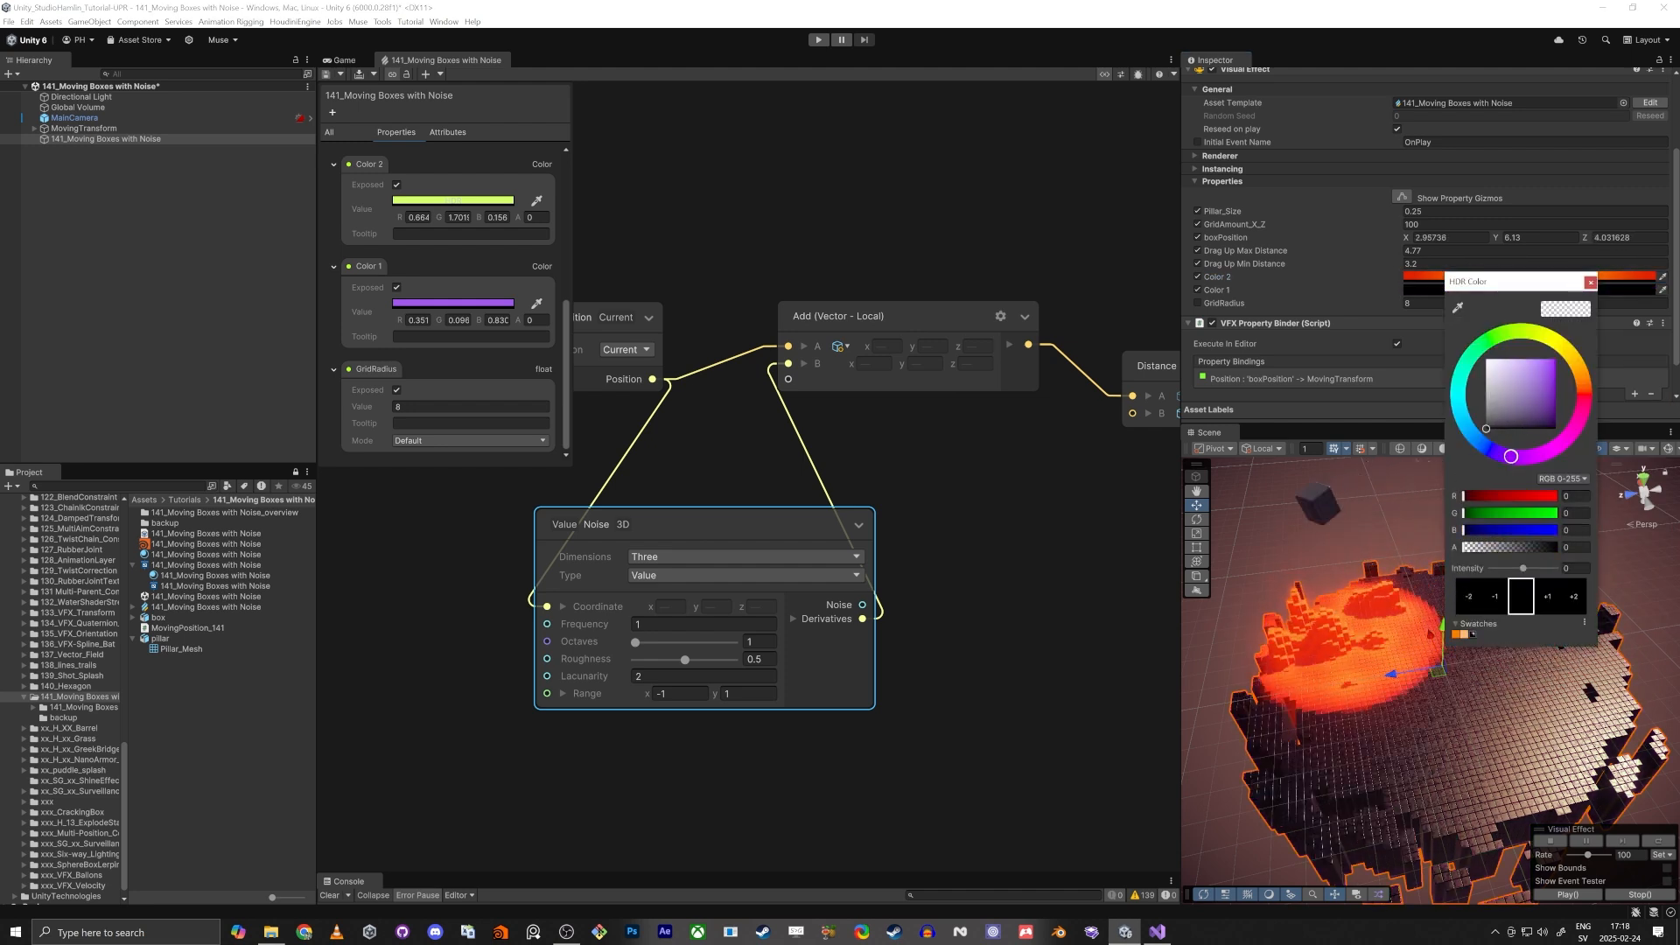
click(1589, 286)
Step: Add a clamped Remap node fed by the Multiply output and connect it to the color Lerp's S input
right_drag(1348, 760, 1435, 623)
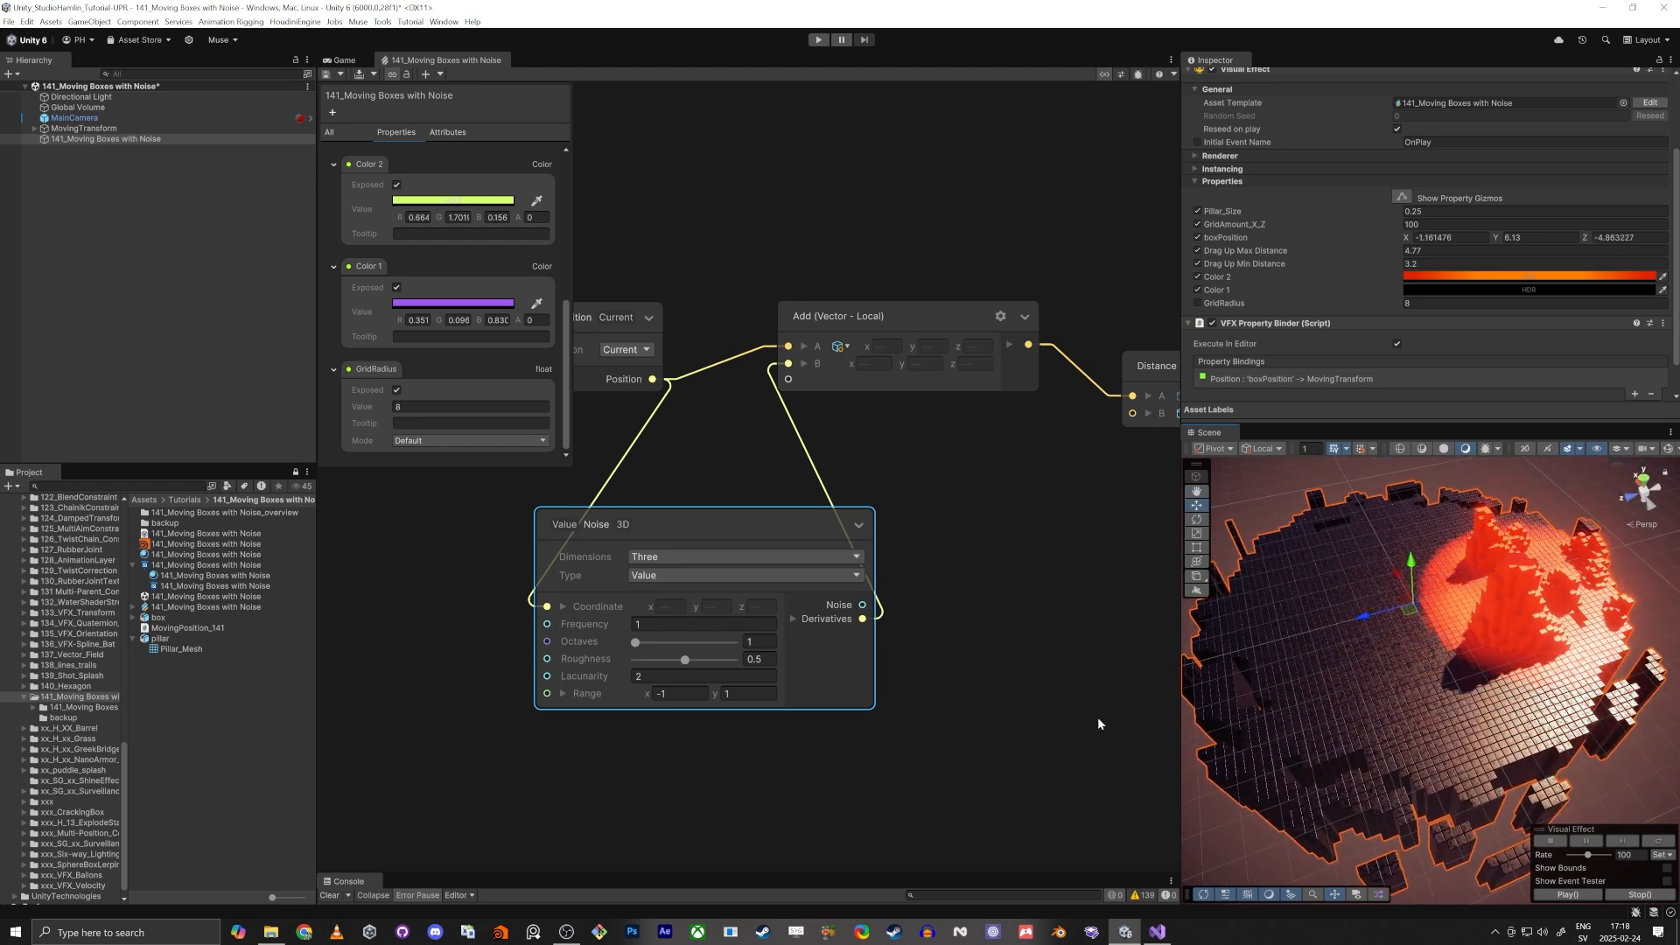
middle_drag(1096, 729, 904, 562)
scroll(903, 566, down, 4)
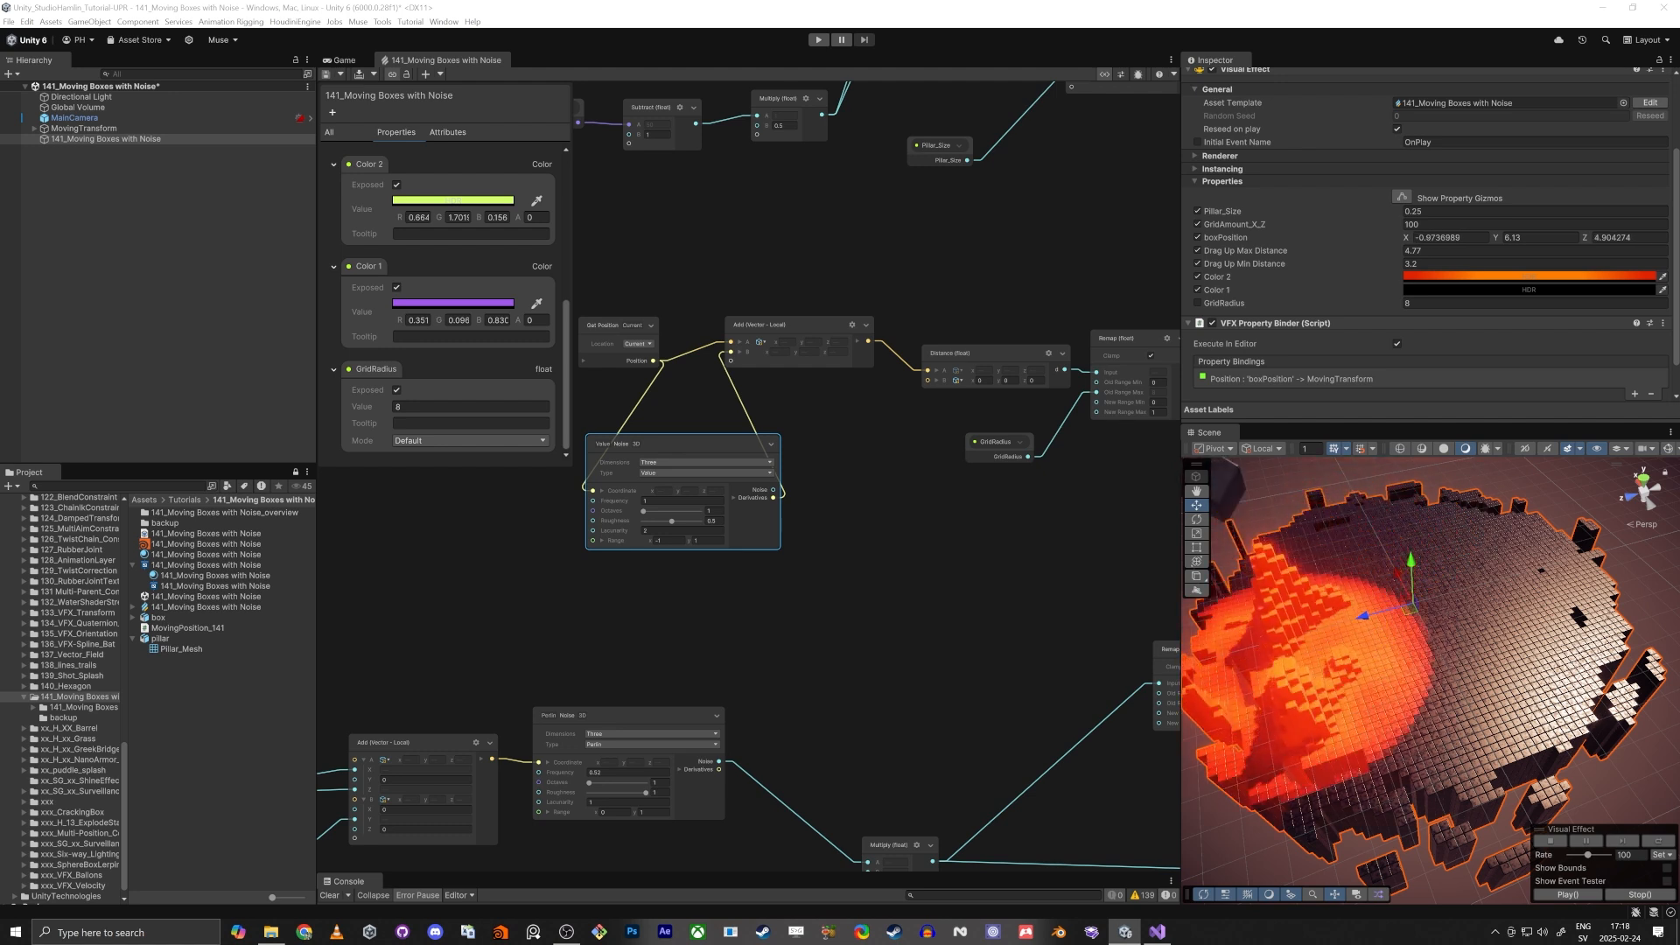
middle_drag(891, 648, 598, 325)
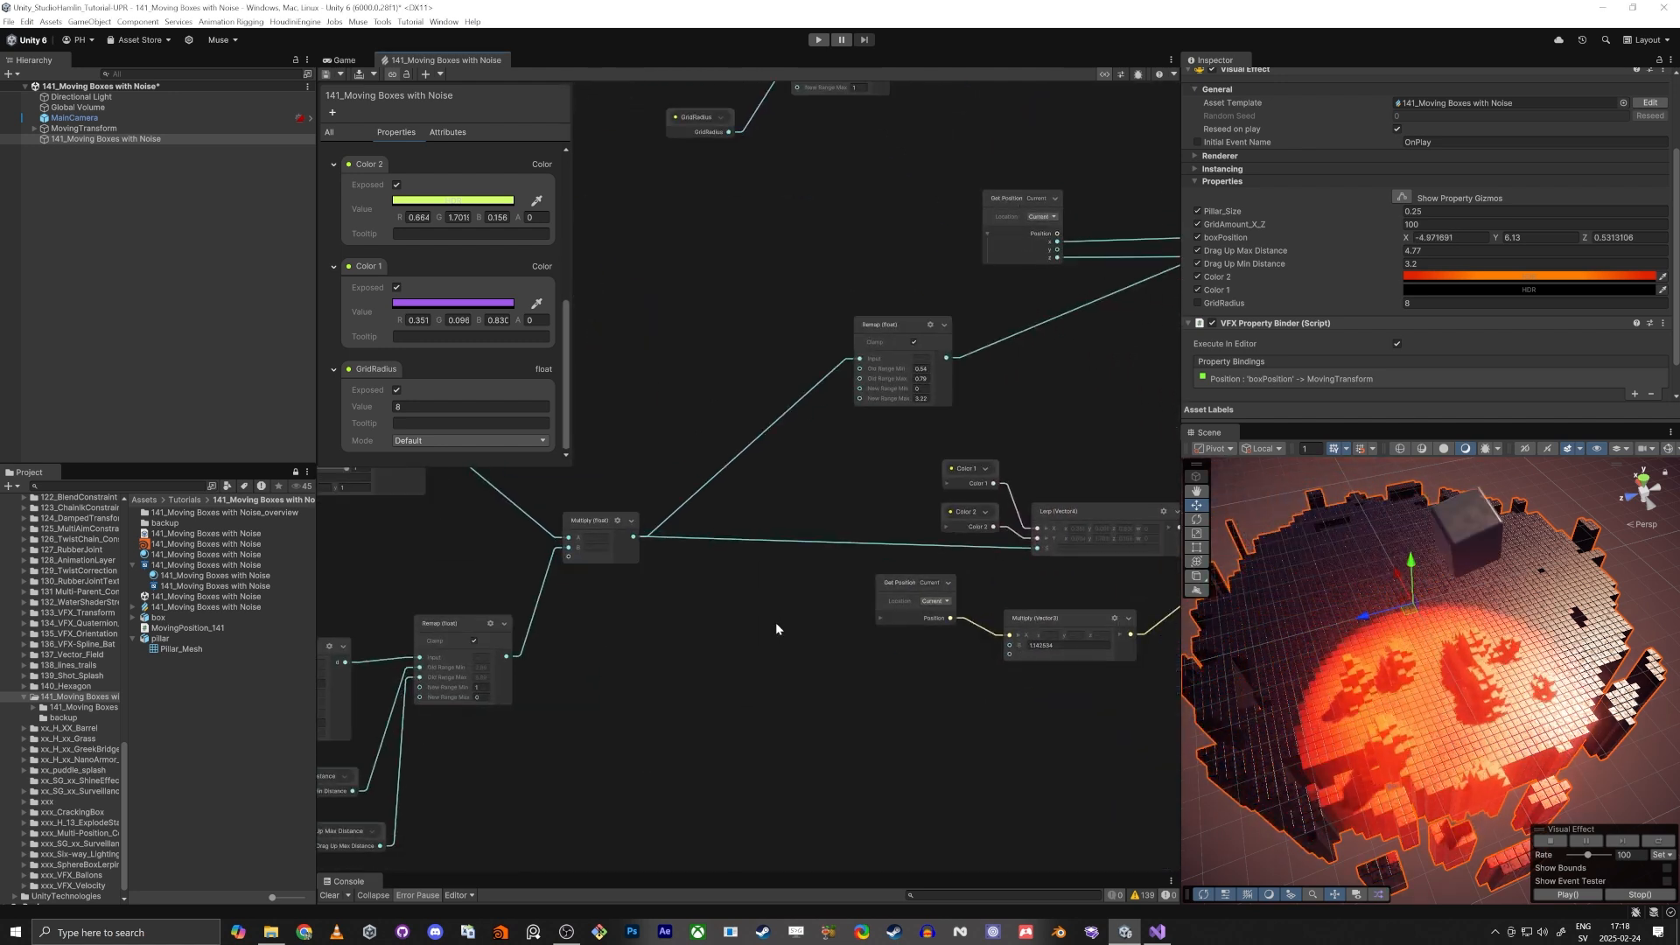
middle_drag(767, 690, 692, 687)
scroll(691, 649, up, 3)
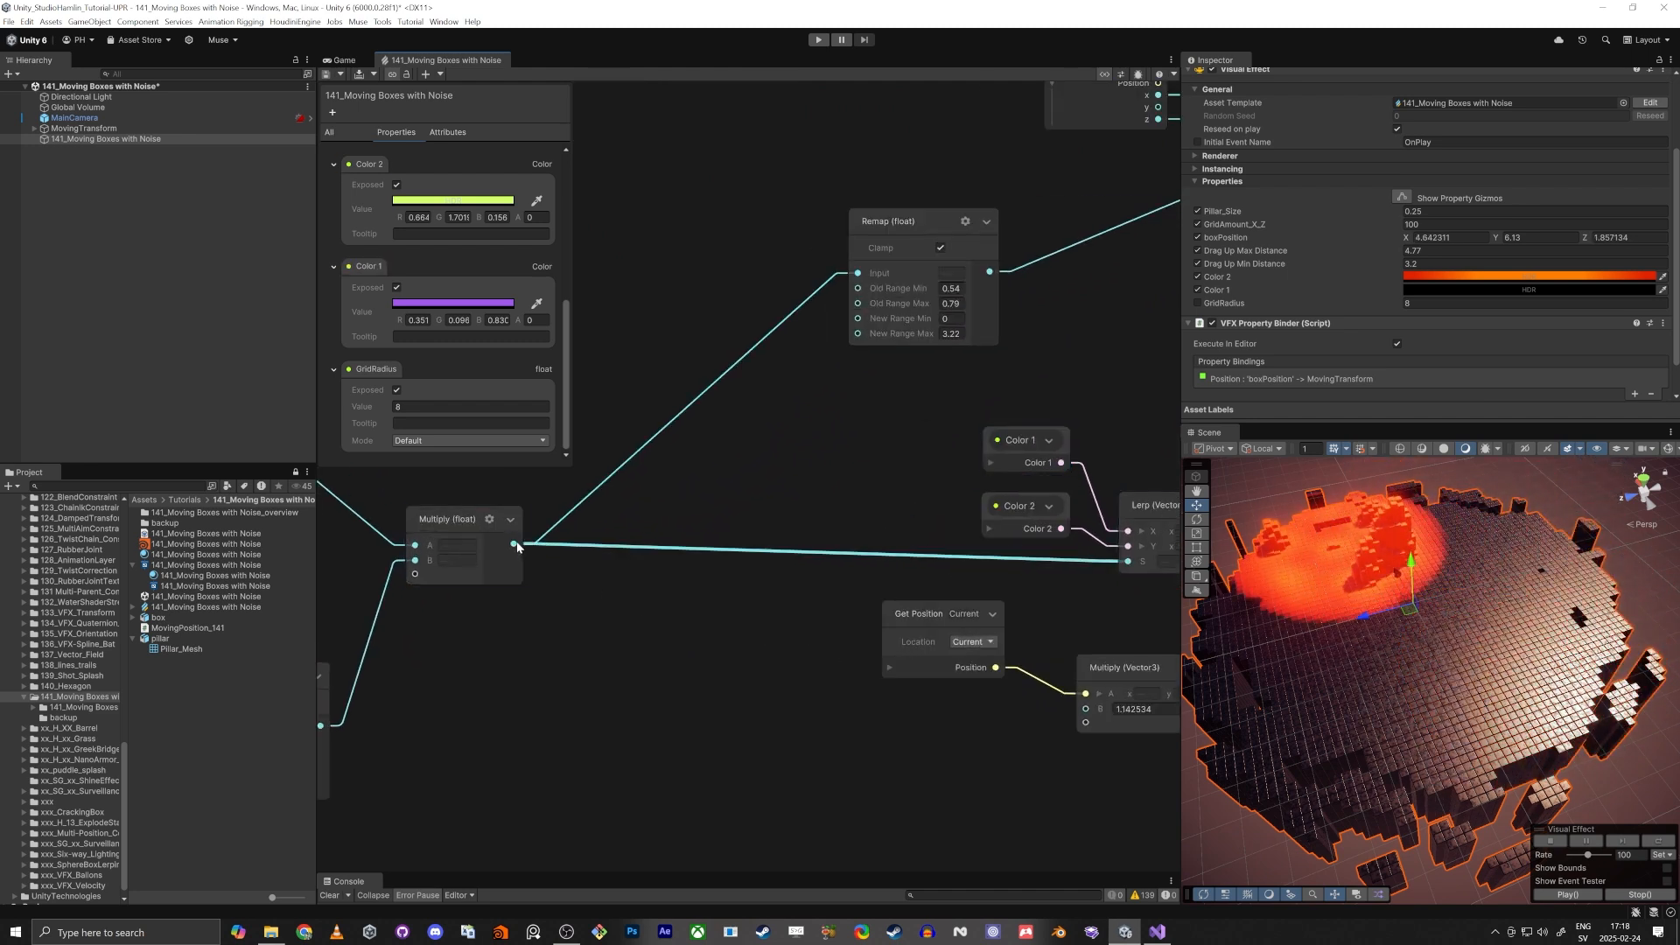
key(space)
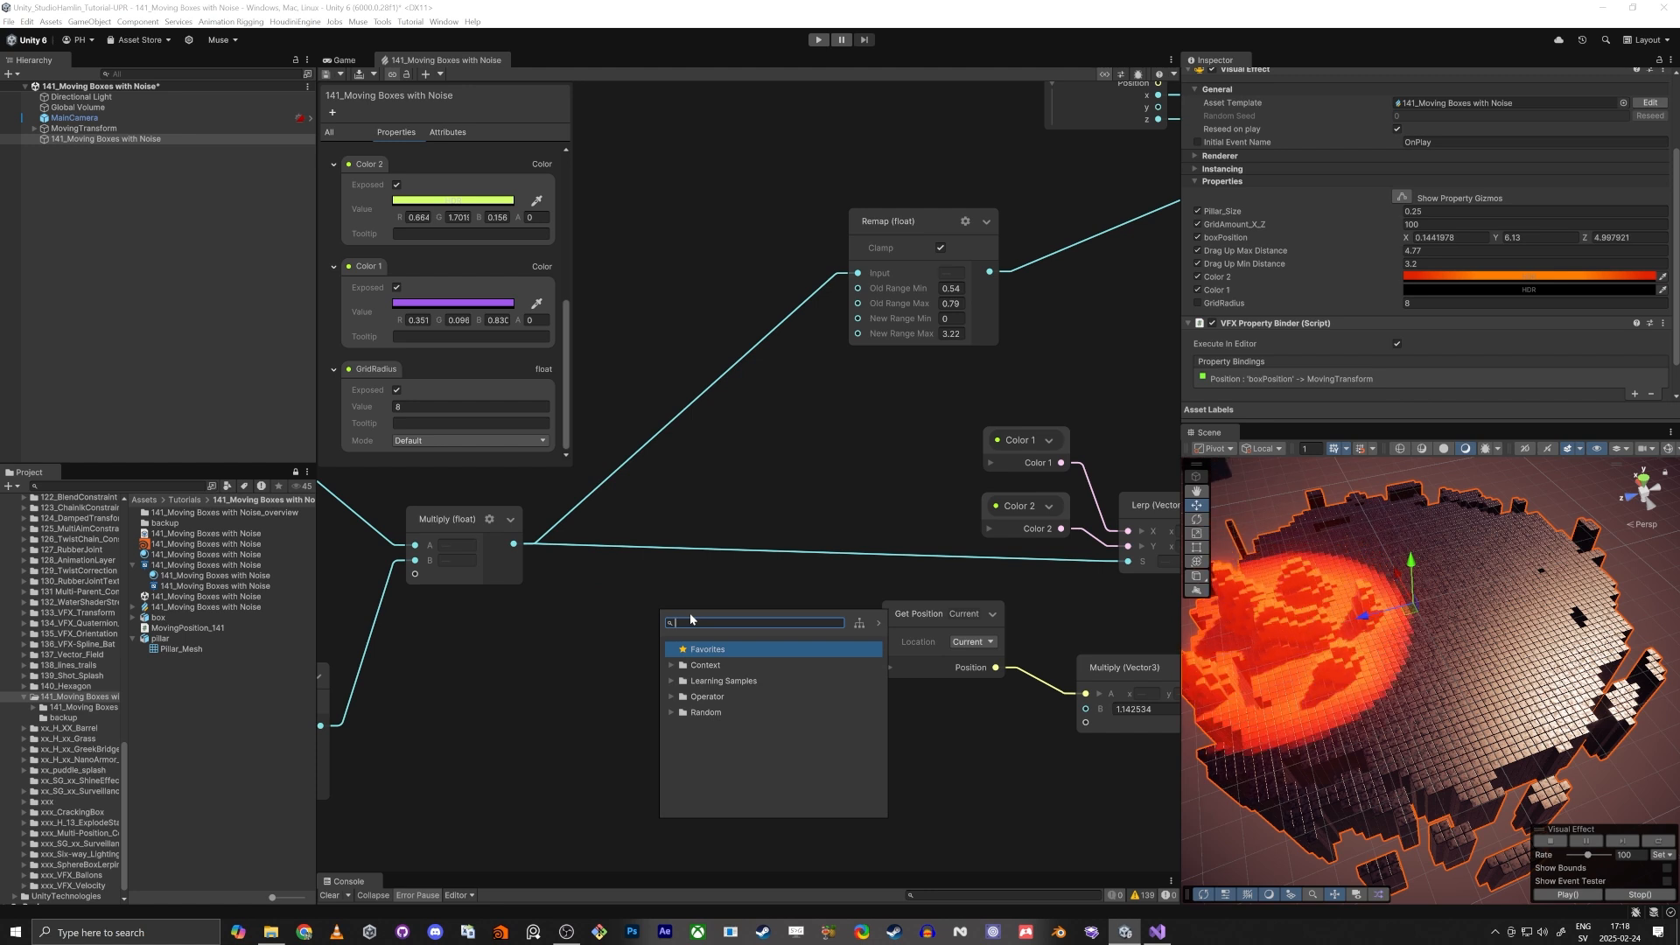
text(remap)
key(Return)
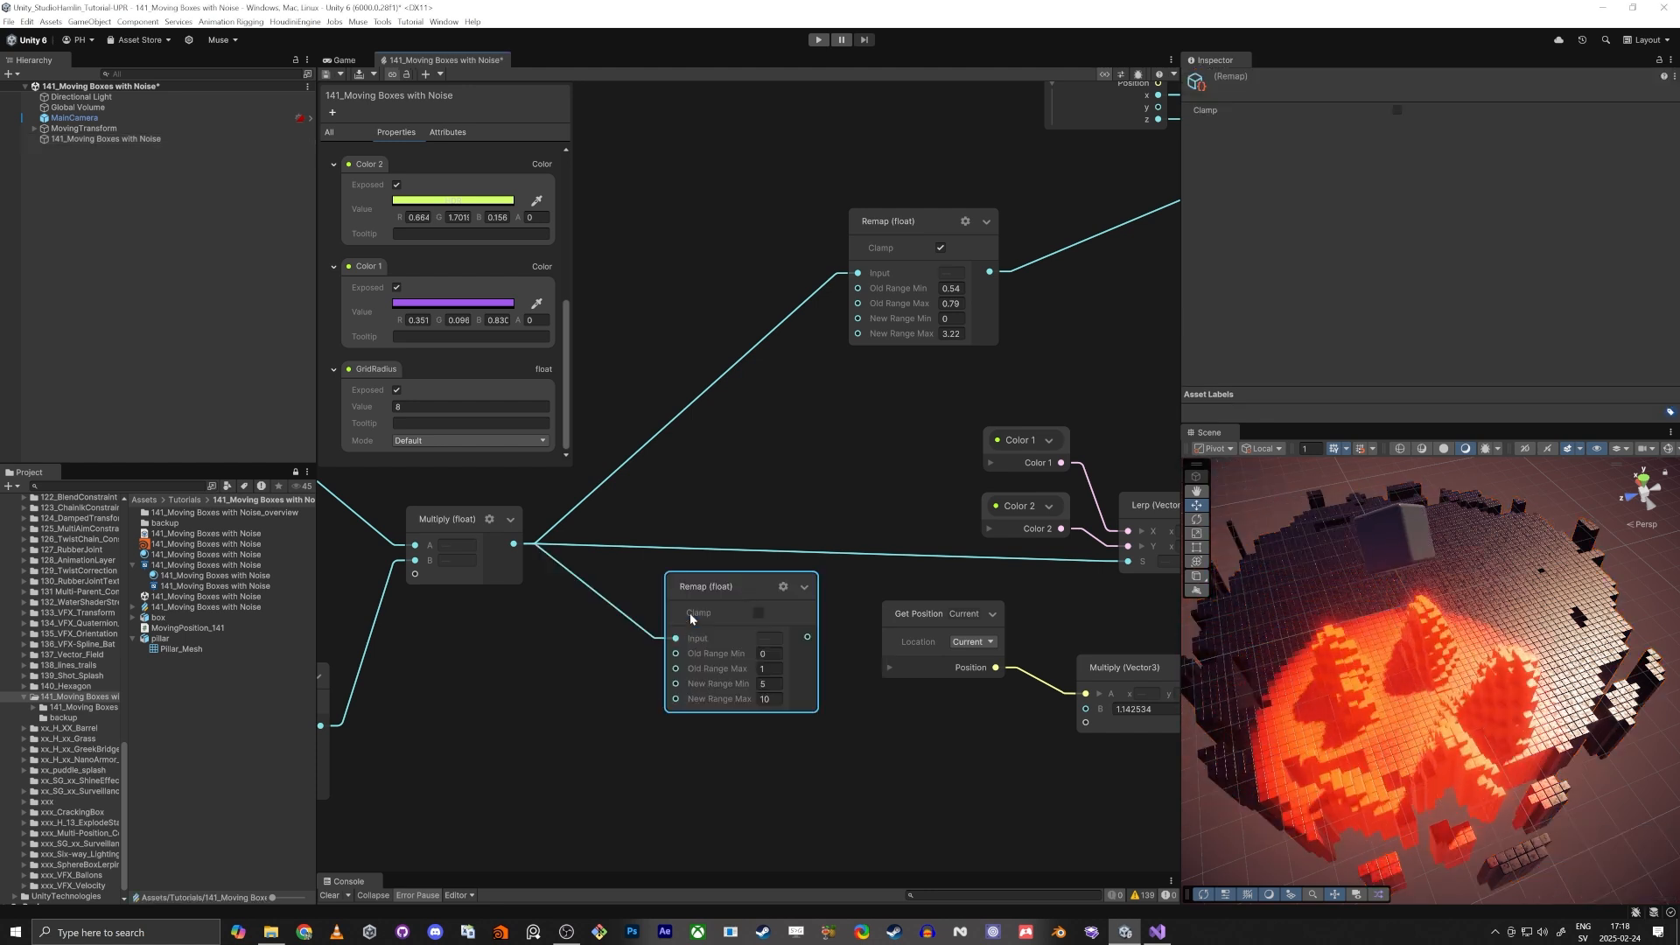
click(758, 613)
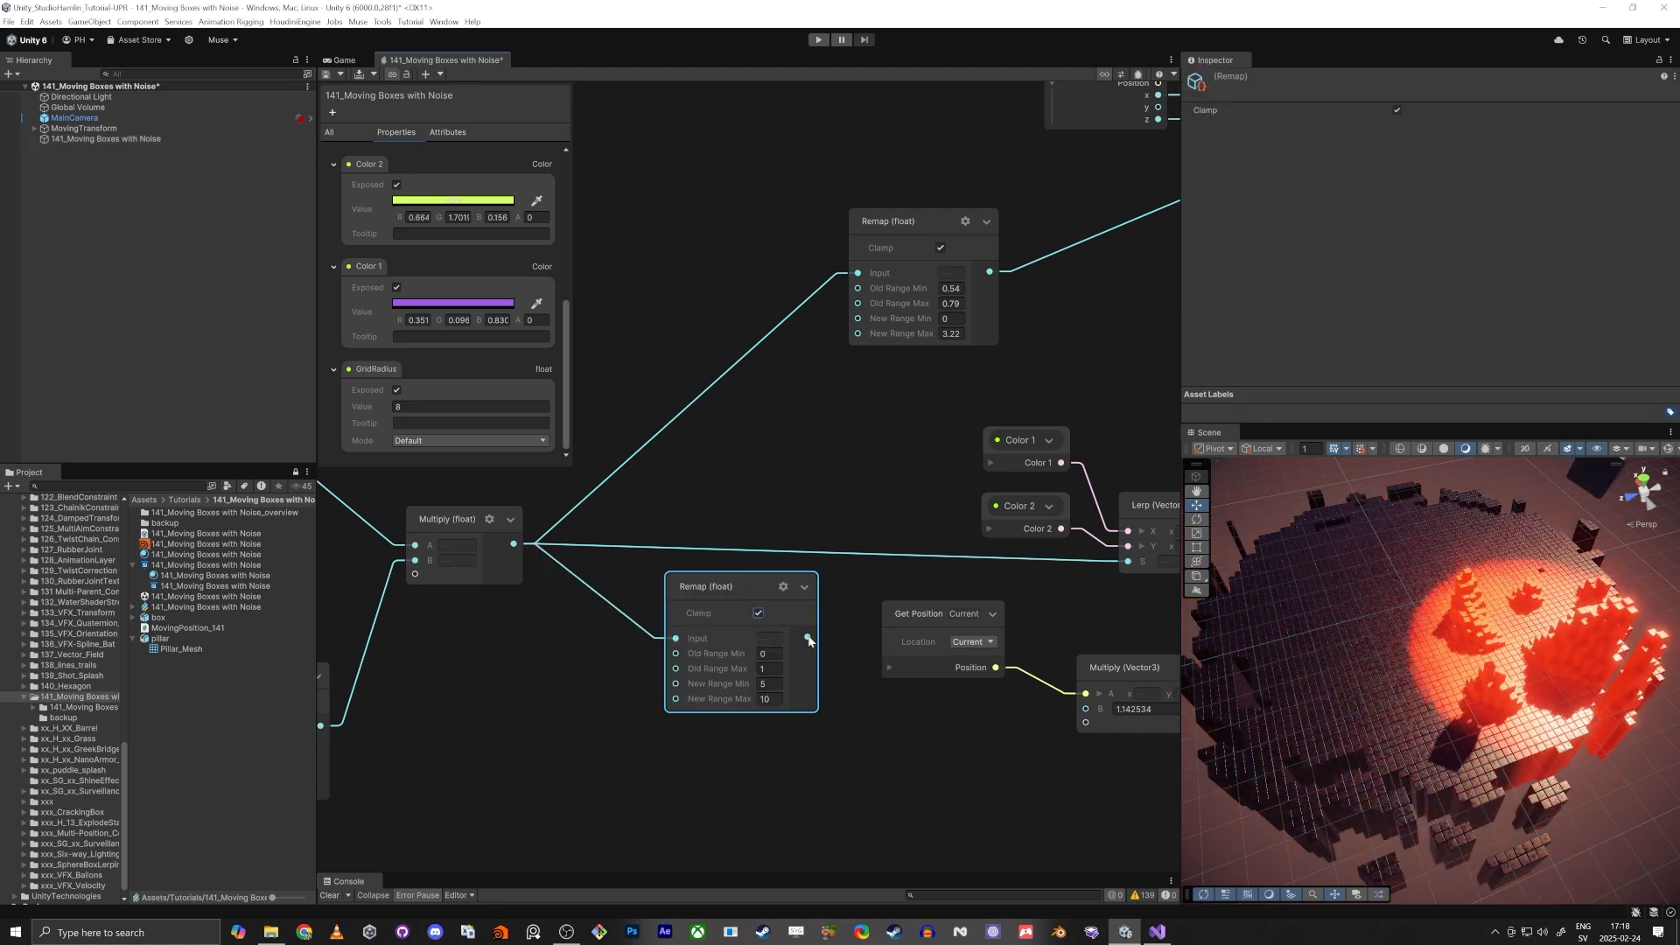
drag(806, 636, 1119, 558)
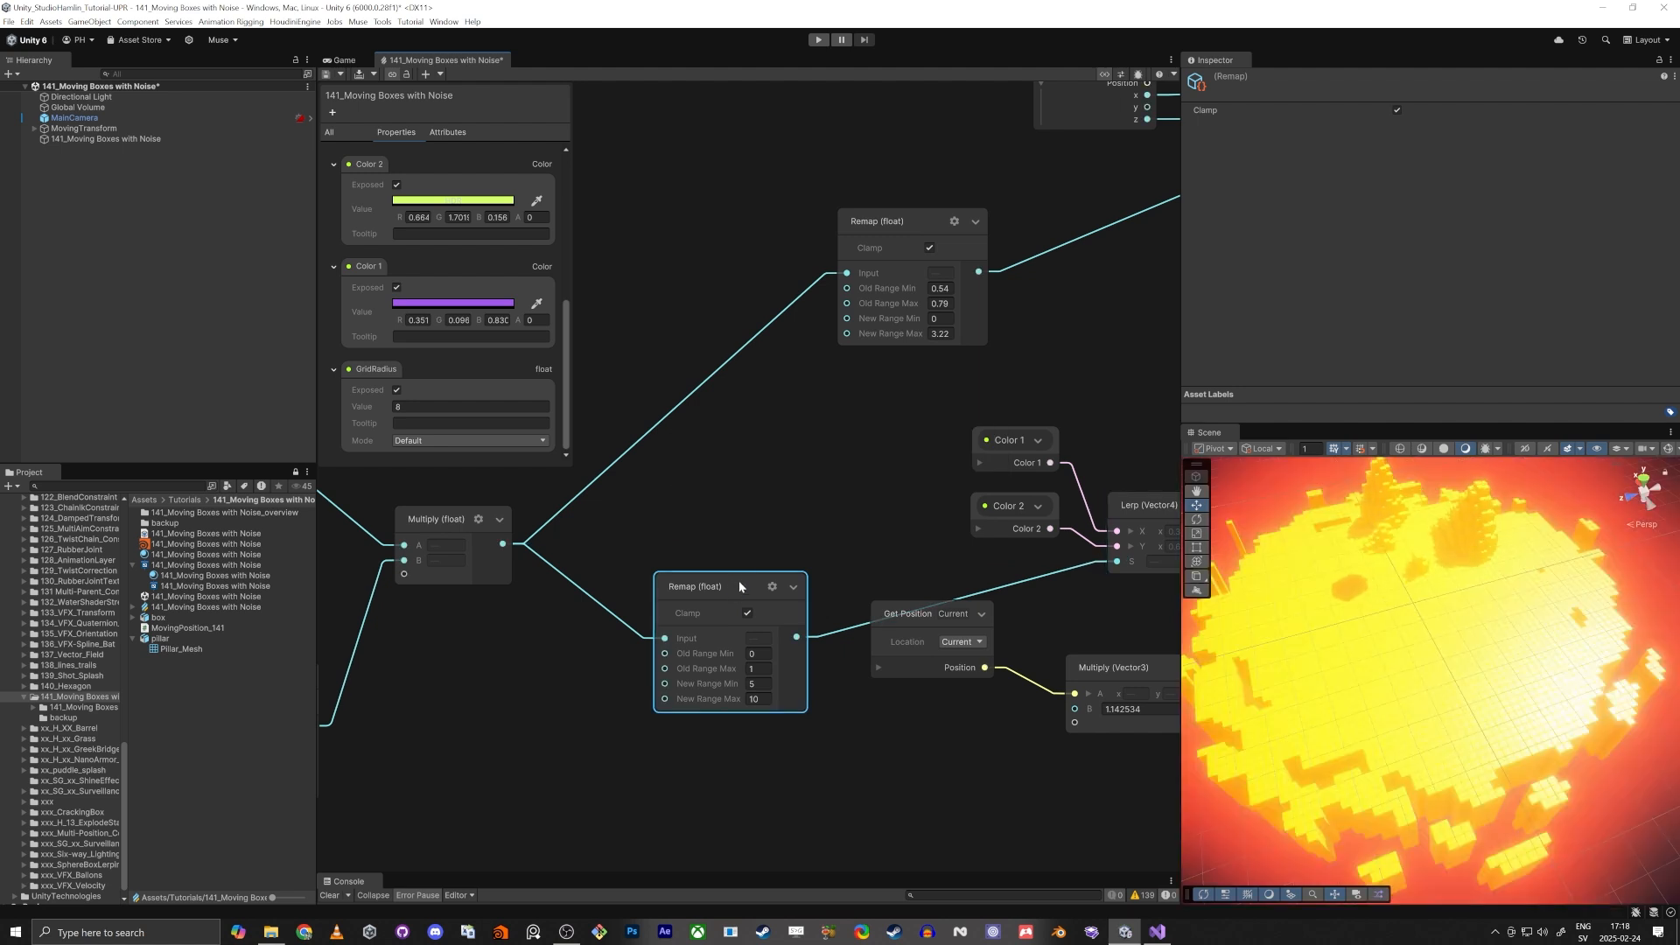
Step: Place the new Remap node between Multiply and Lerp, and set its New Range Min to 0 and Max to 1
drag(733, 590, 746, 508)
click(505, 558)
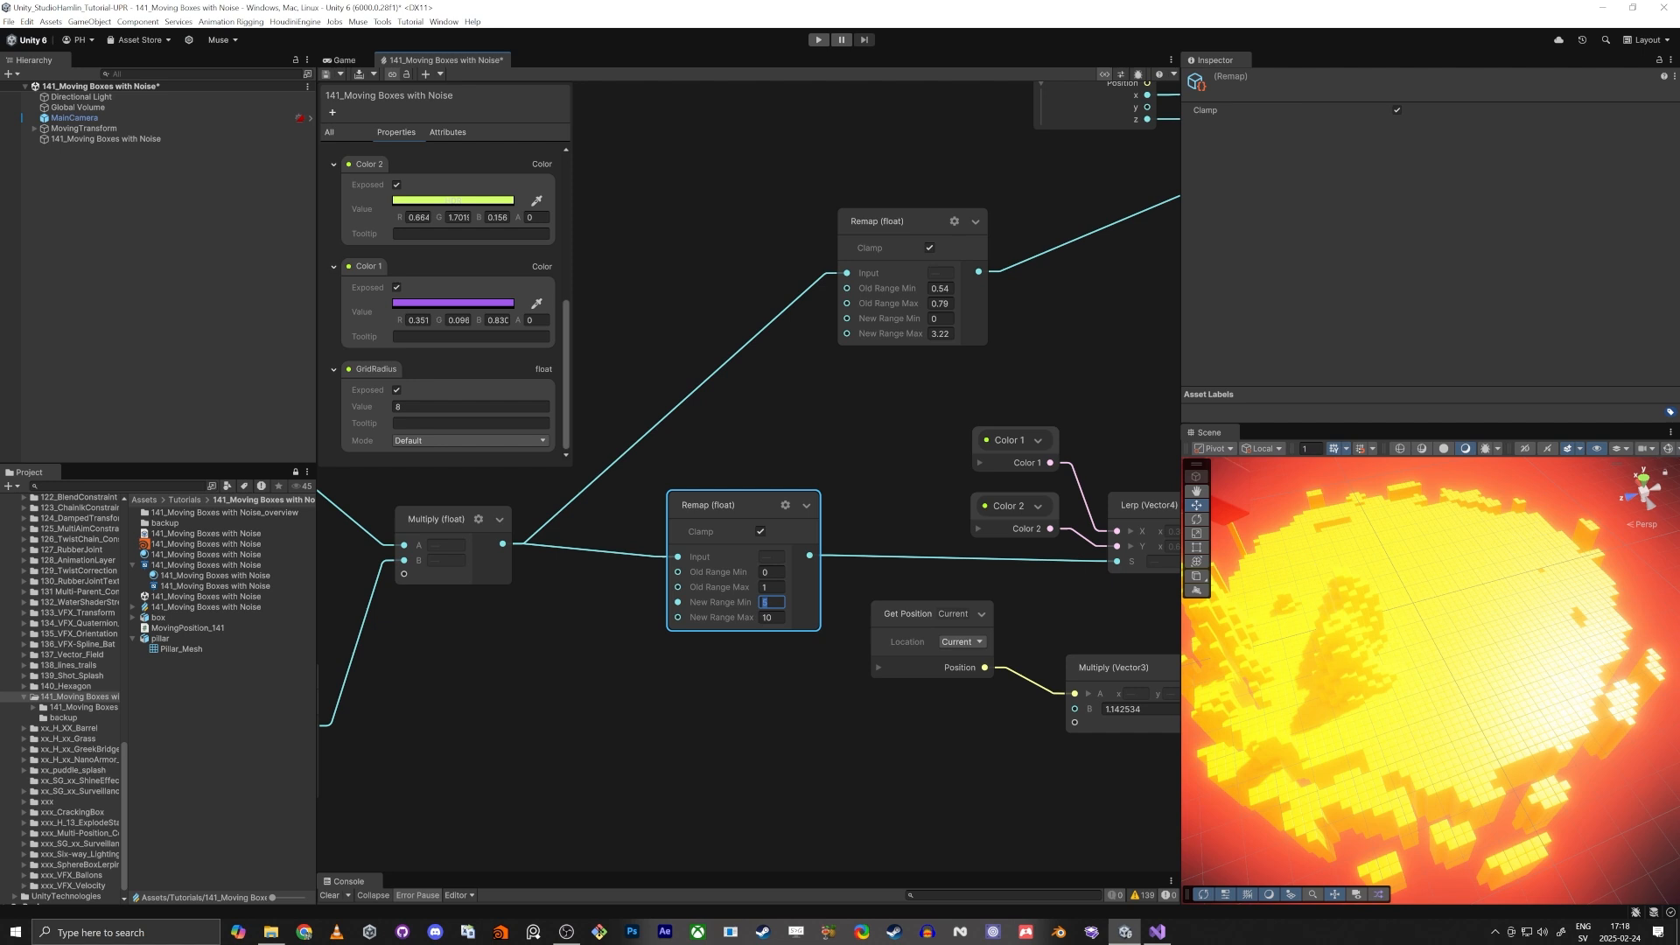
text(0)
key(Tab)
text(1)
key(Return)
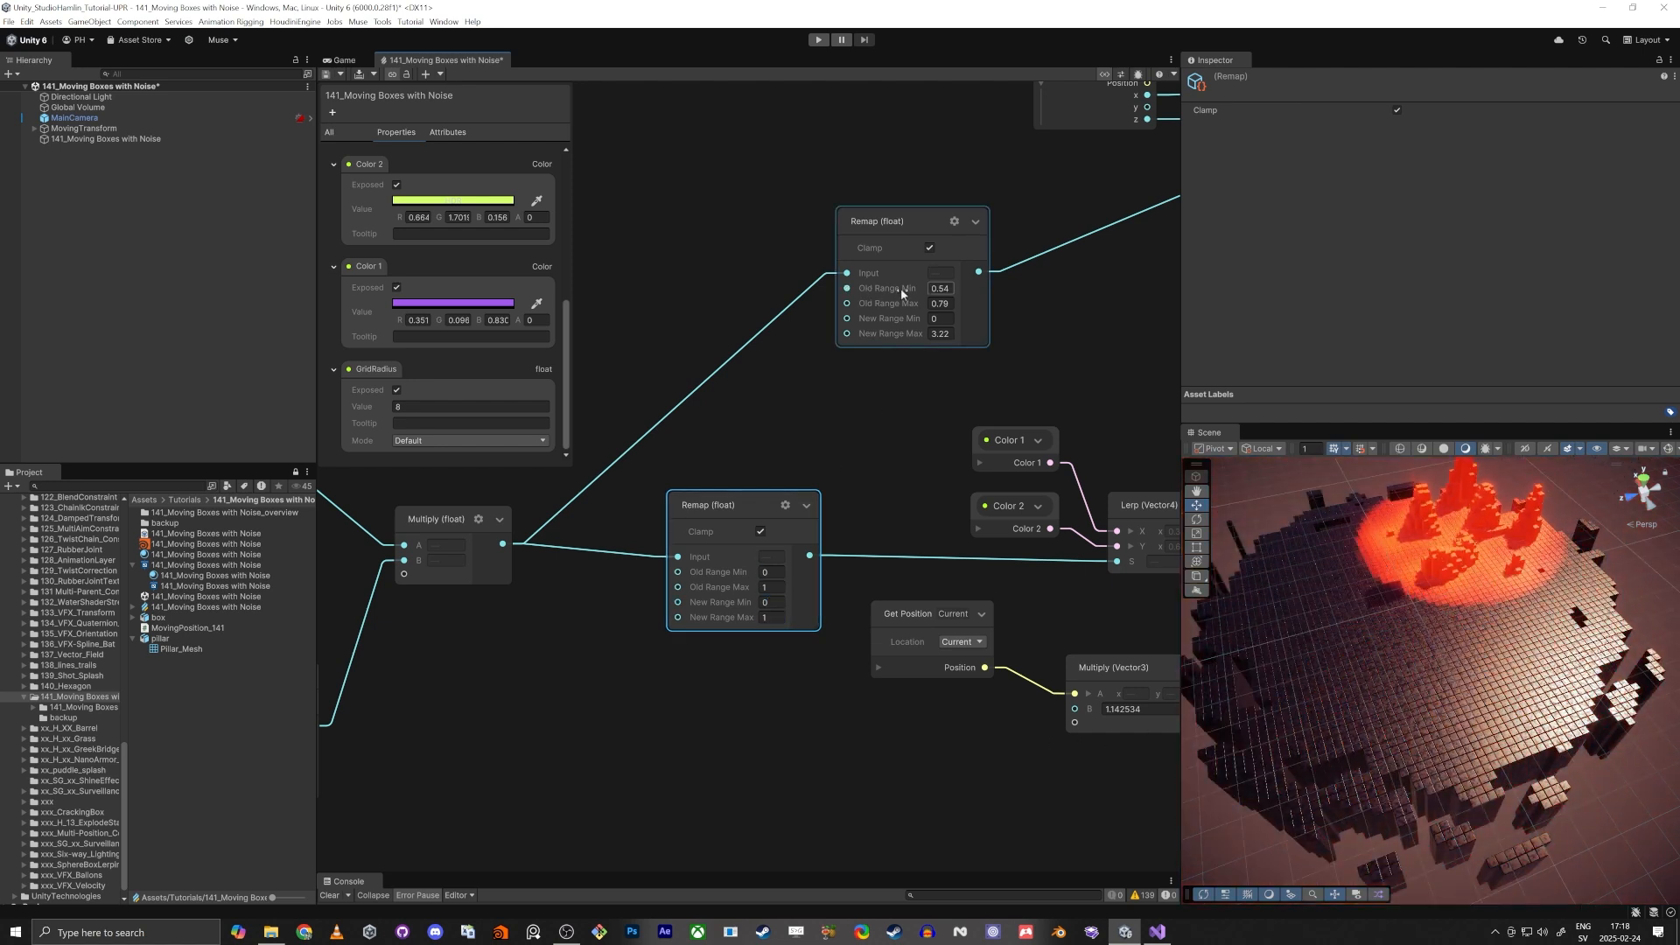
Step: Set the new Remap node's Old Range Min to 0.54, matching the upper Remap node
click(711, 570)
text(0.5)
key(BackSpace)
text(4)
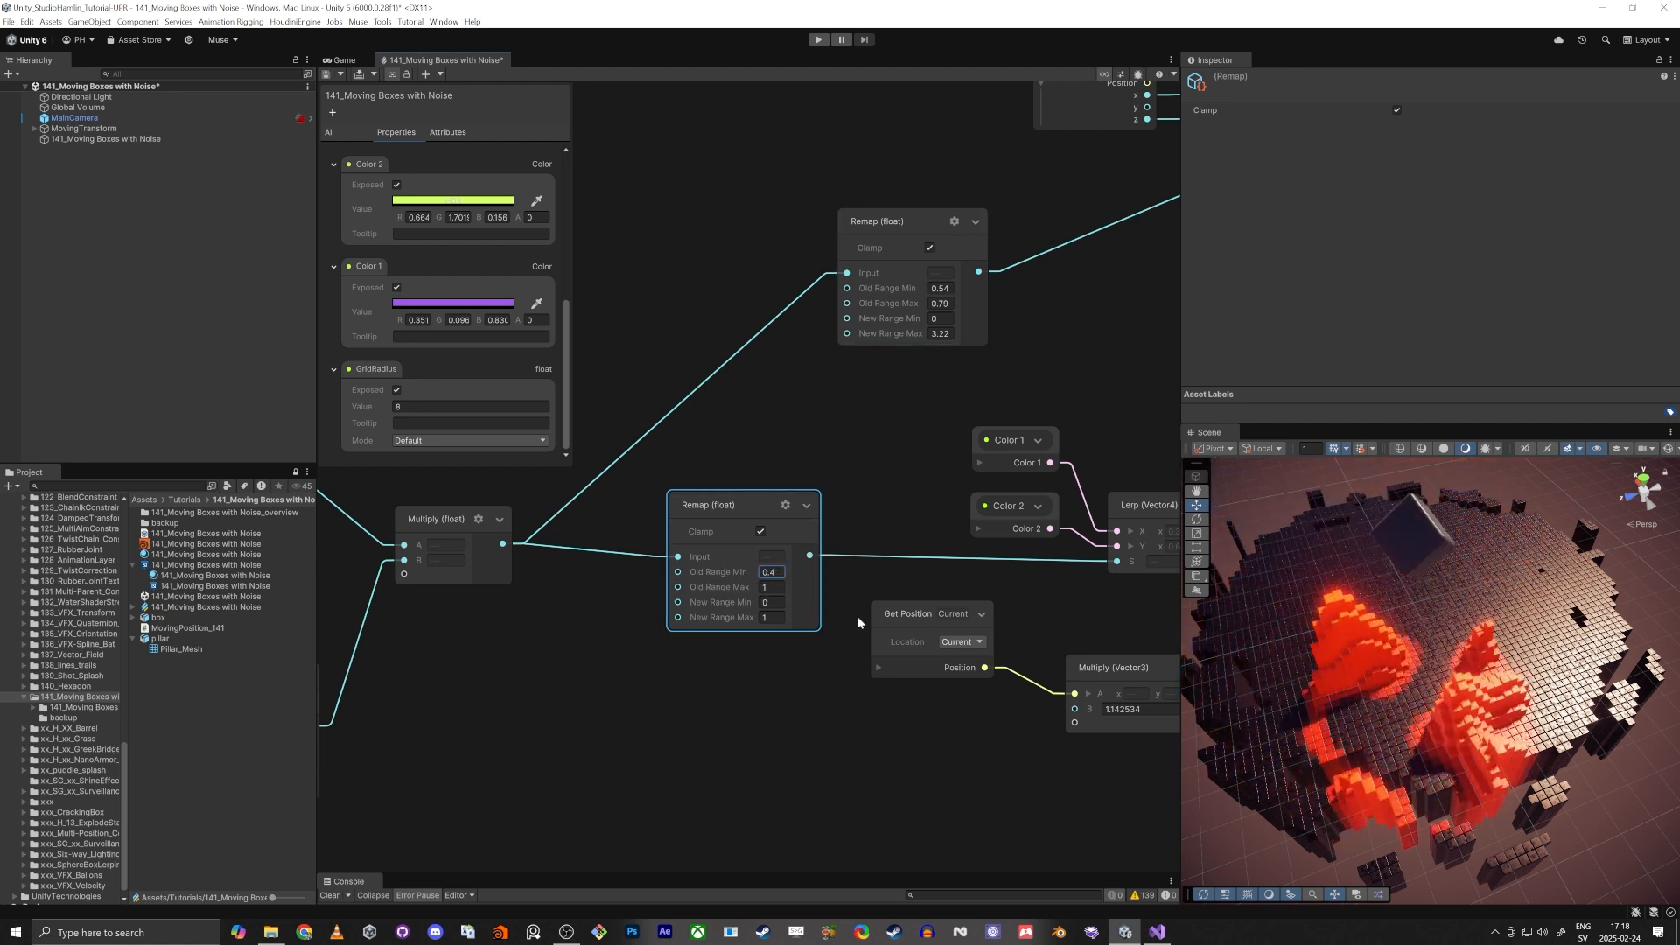
drag(718, 574, 722, 574)
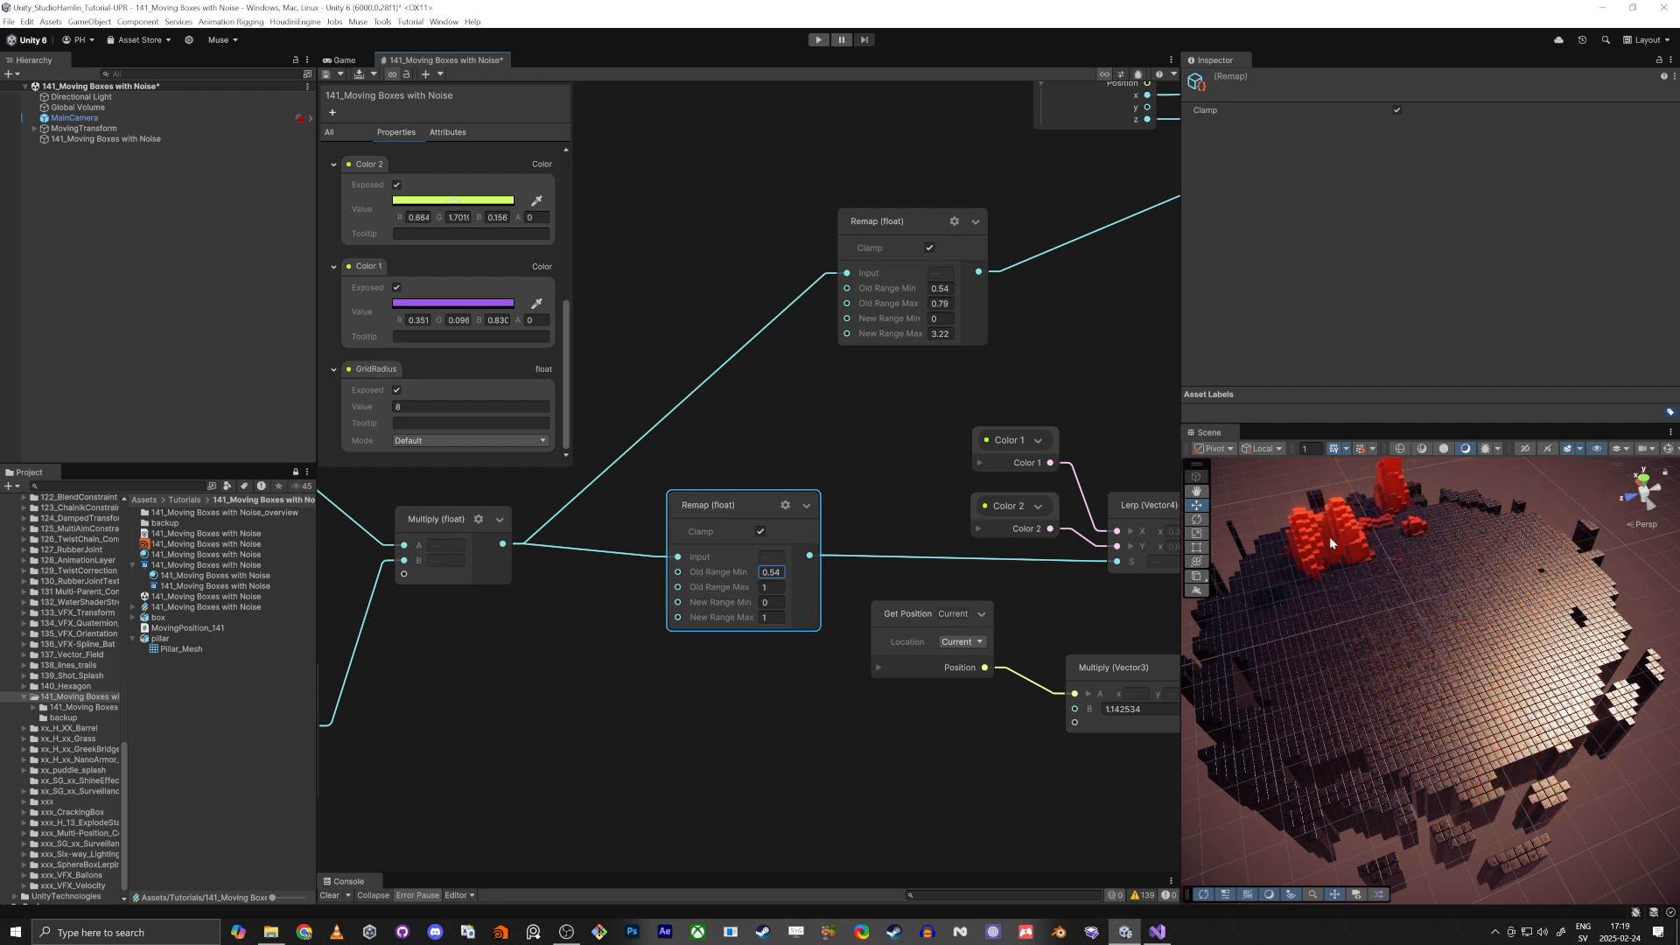
Step: Set the new Remap node's Old Range Max to 0.73 and Old Range Min to 0.35, and check the glow in an enlarged scene view
drag(711, 587, 714, 587)
click(717, 576)
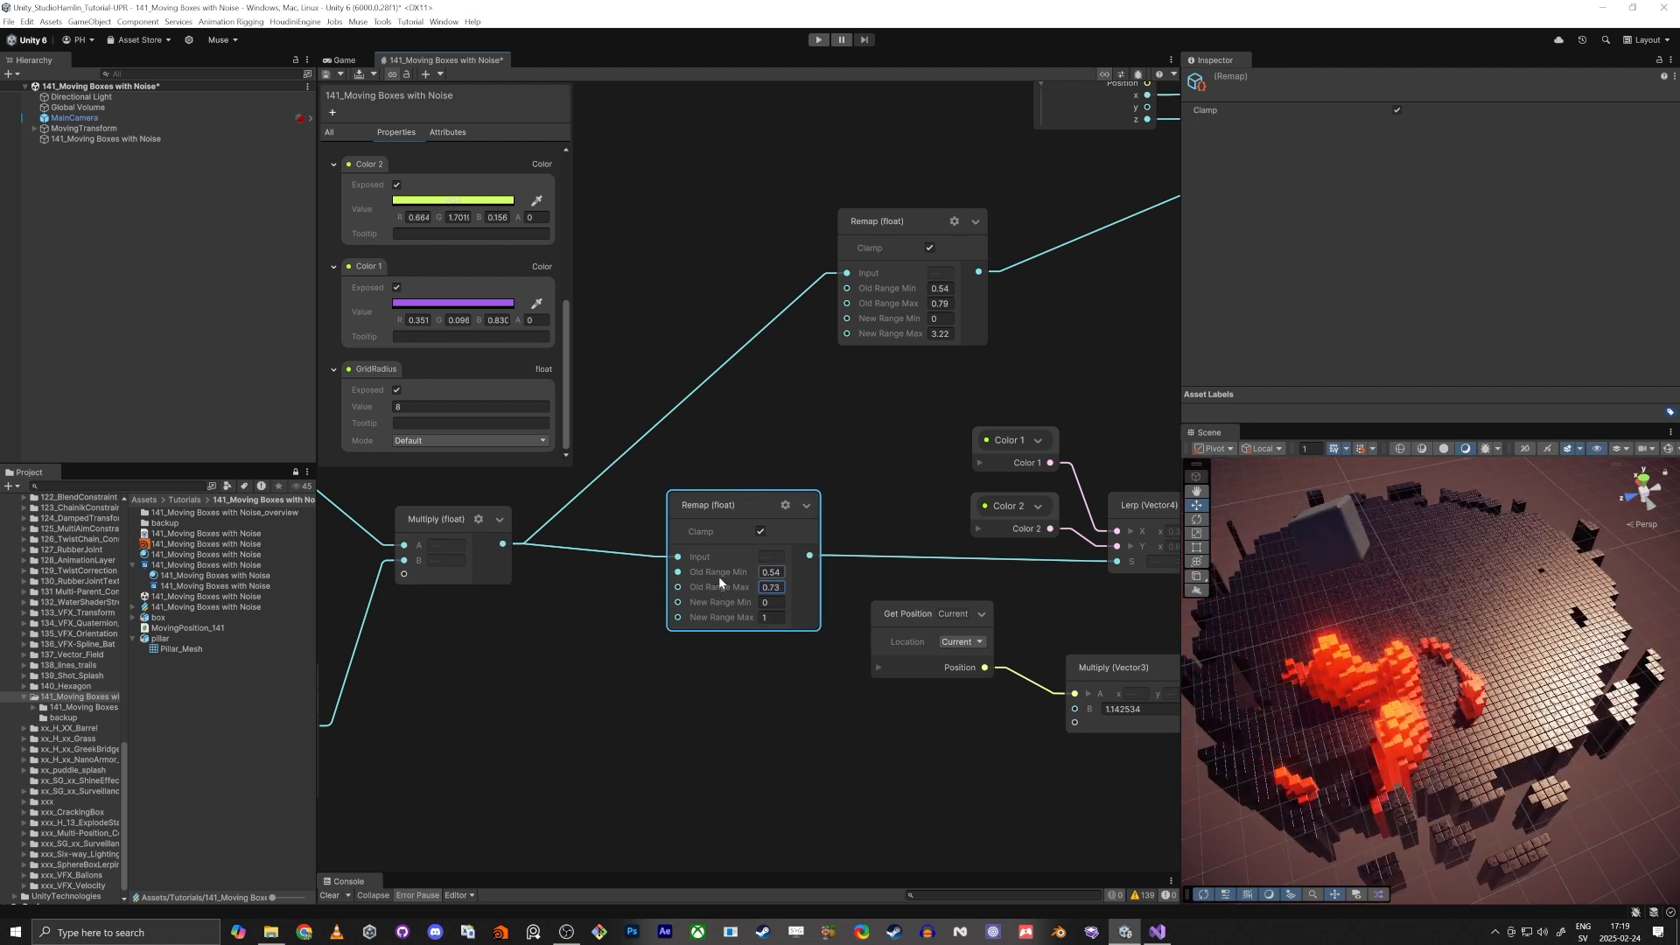
text(0.35)
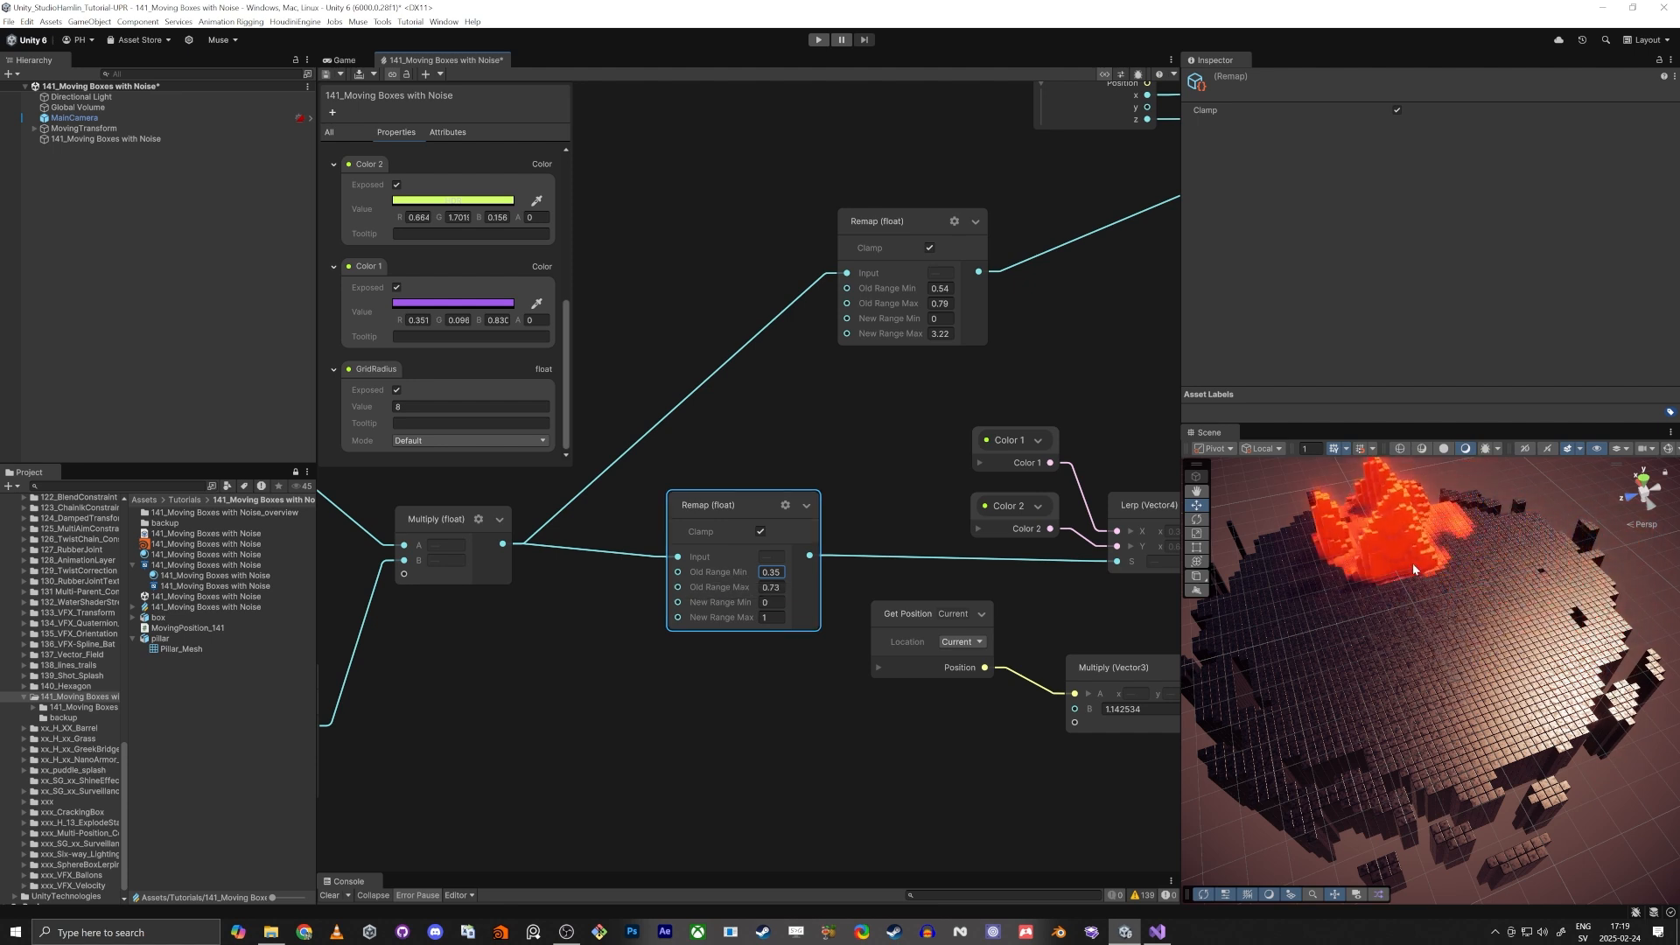
right_drag(1412, 565, 1403, 604)
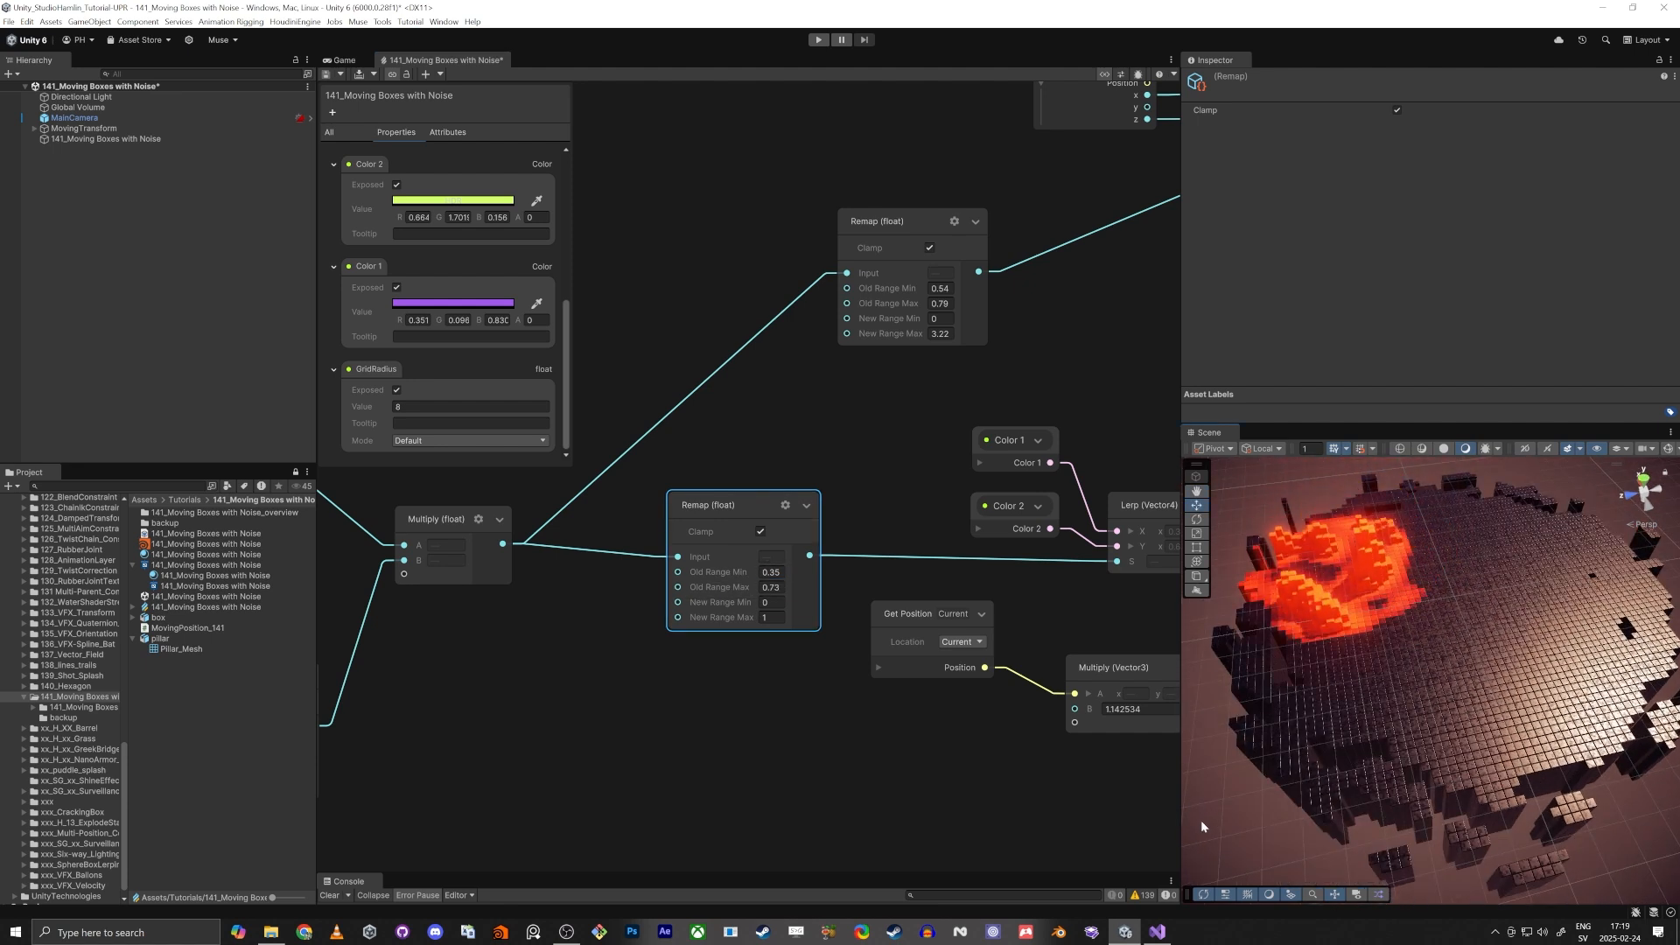
key(shift+space)
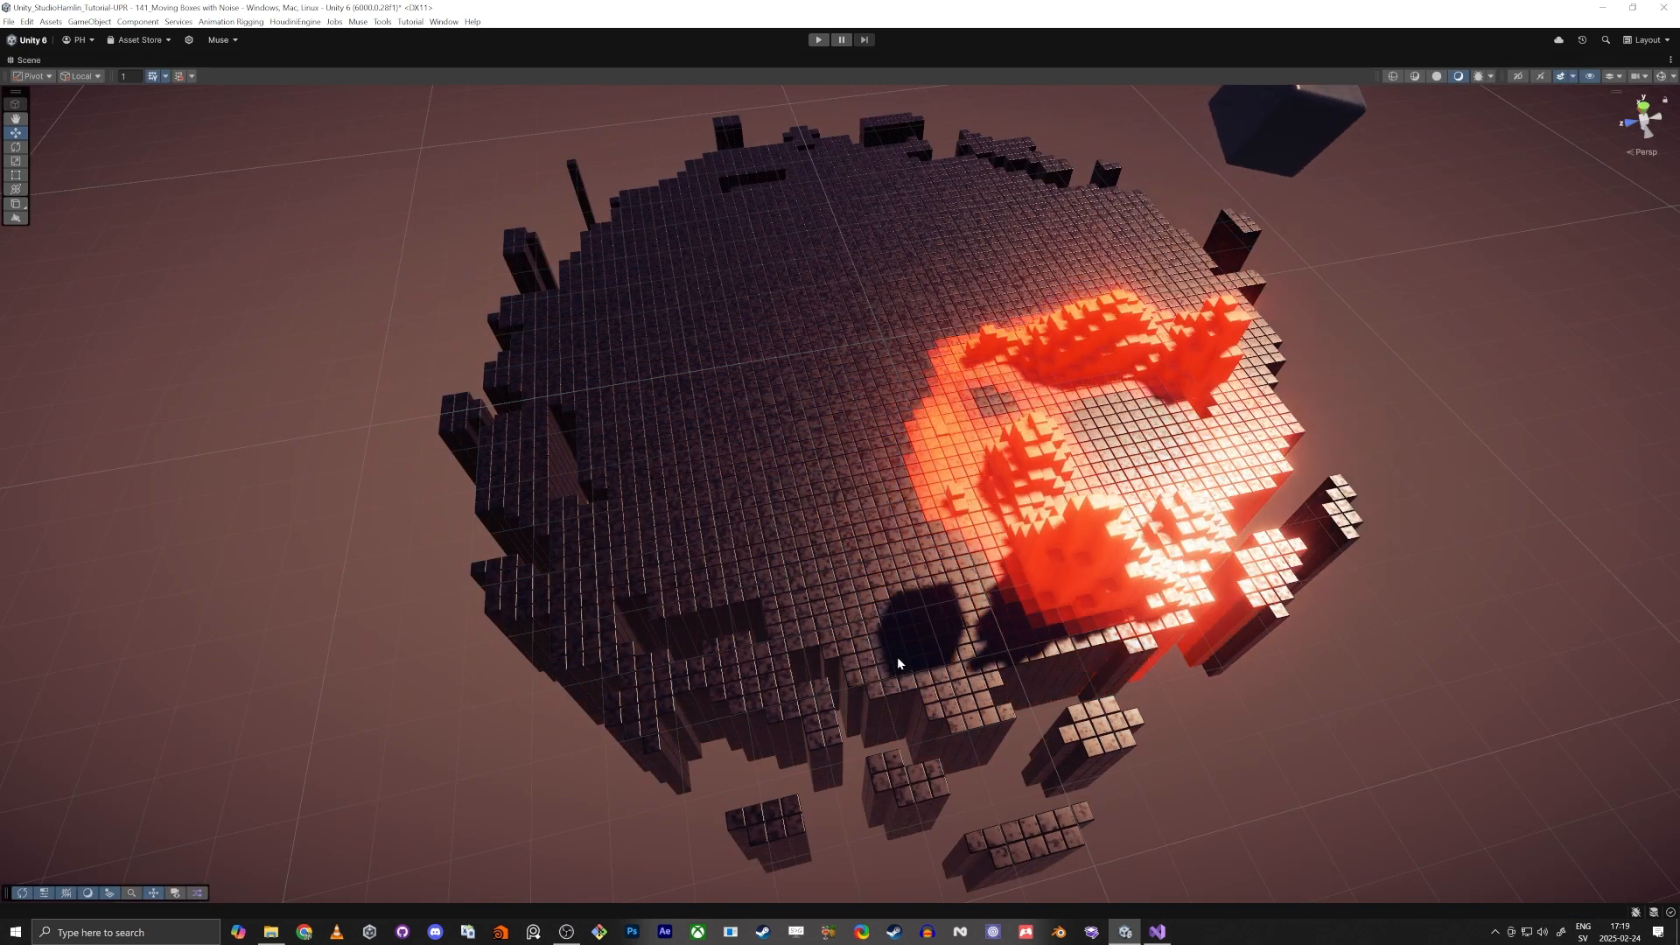
key(shift+space)
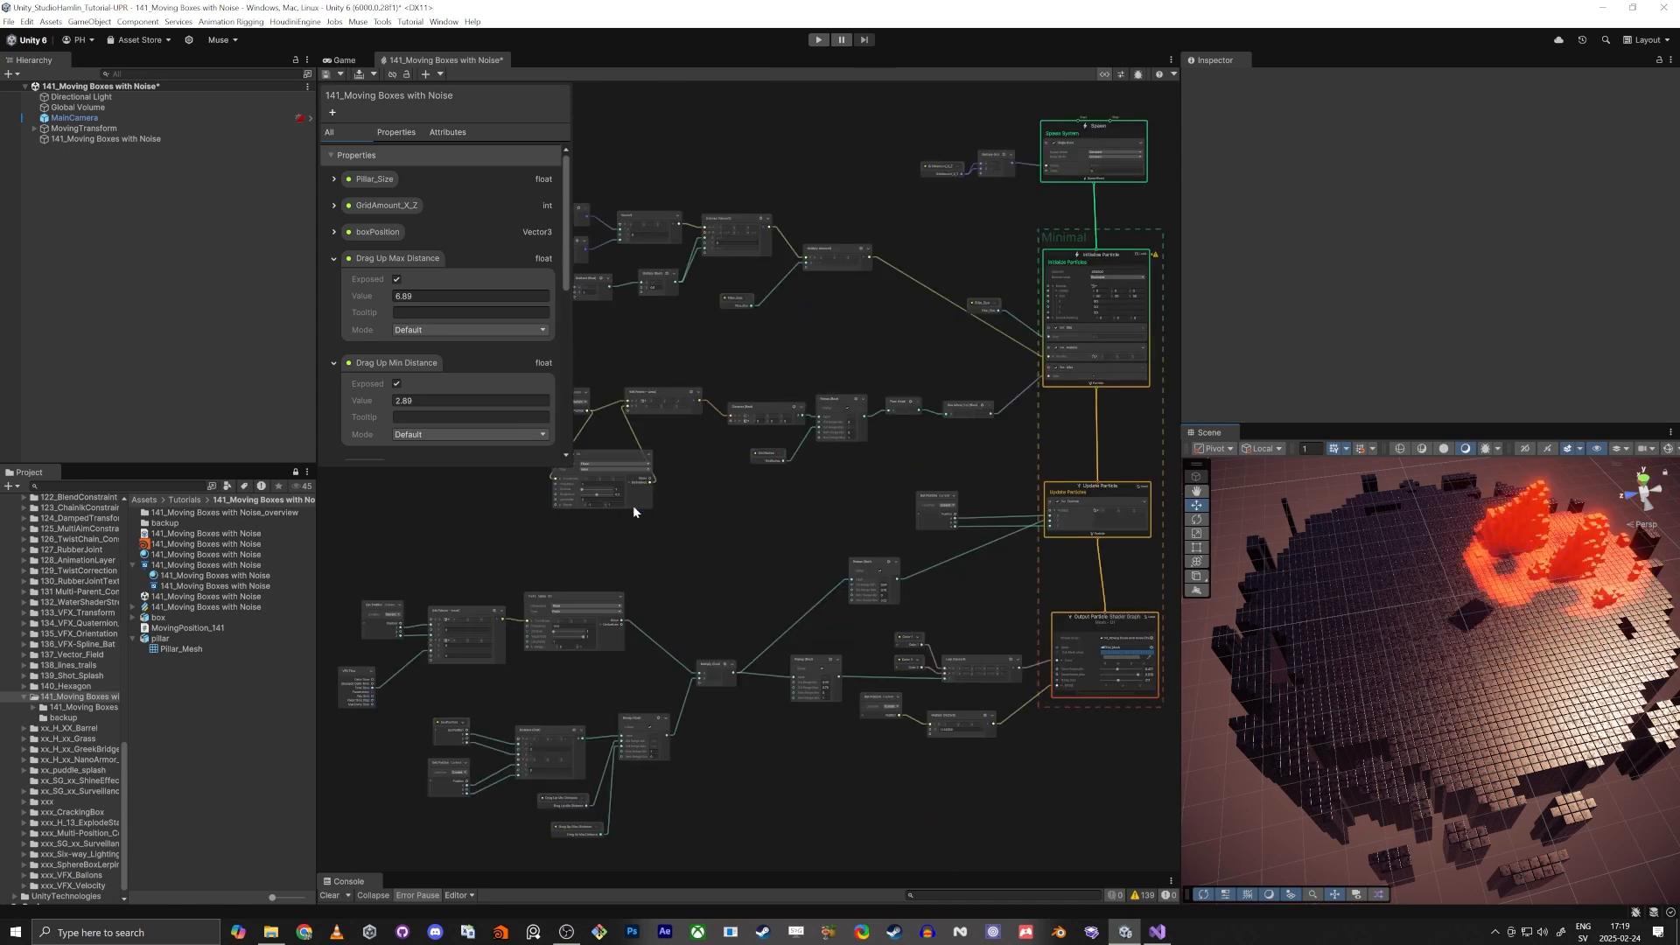
Step: Maximize the VFX graph and examine the spawn count nodes and the chain that computes the grid positions
key(a)
right_click(453, 61)
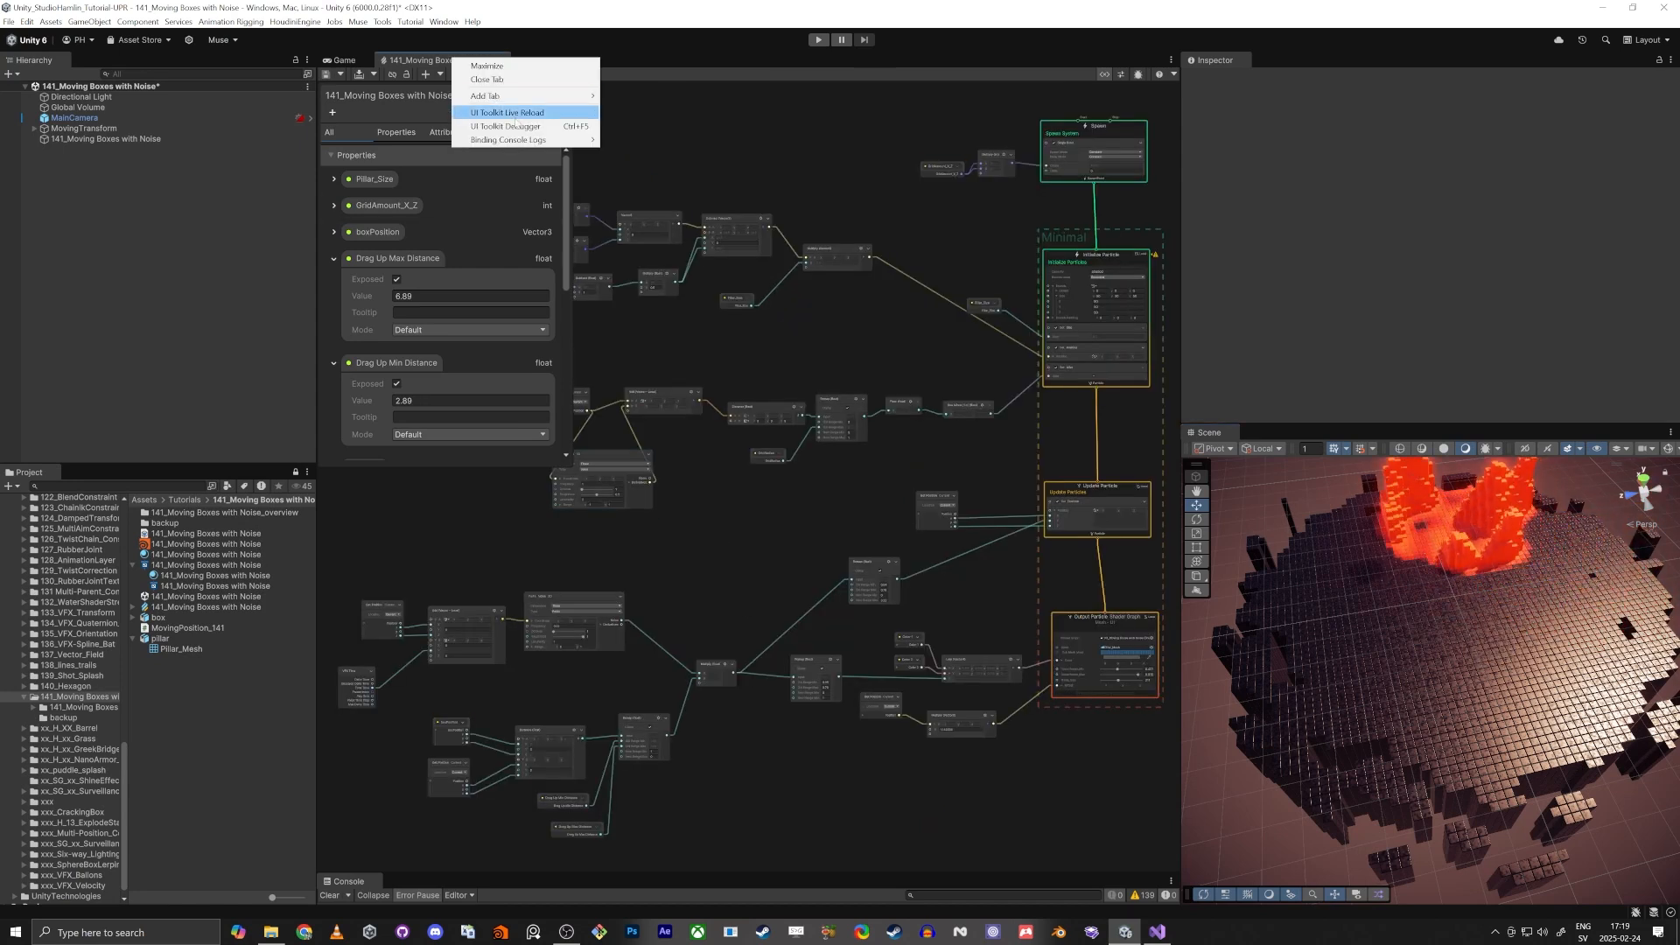
click(496, 66)
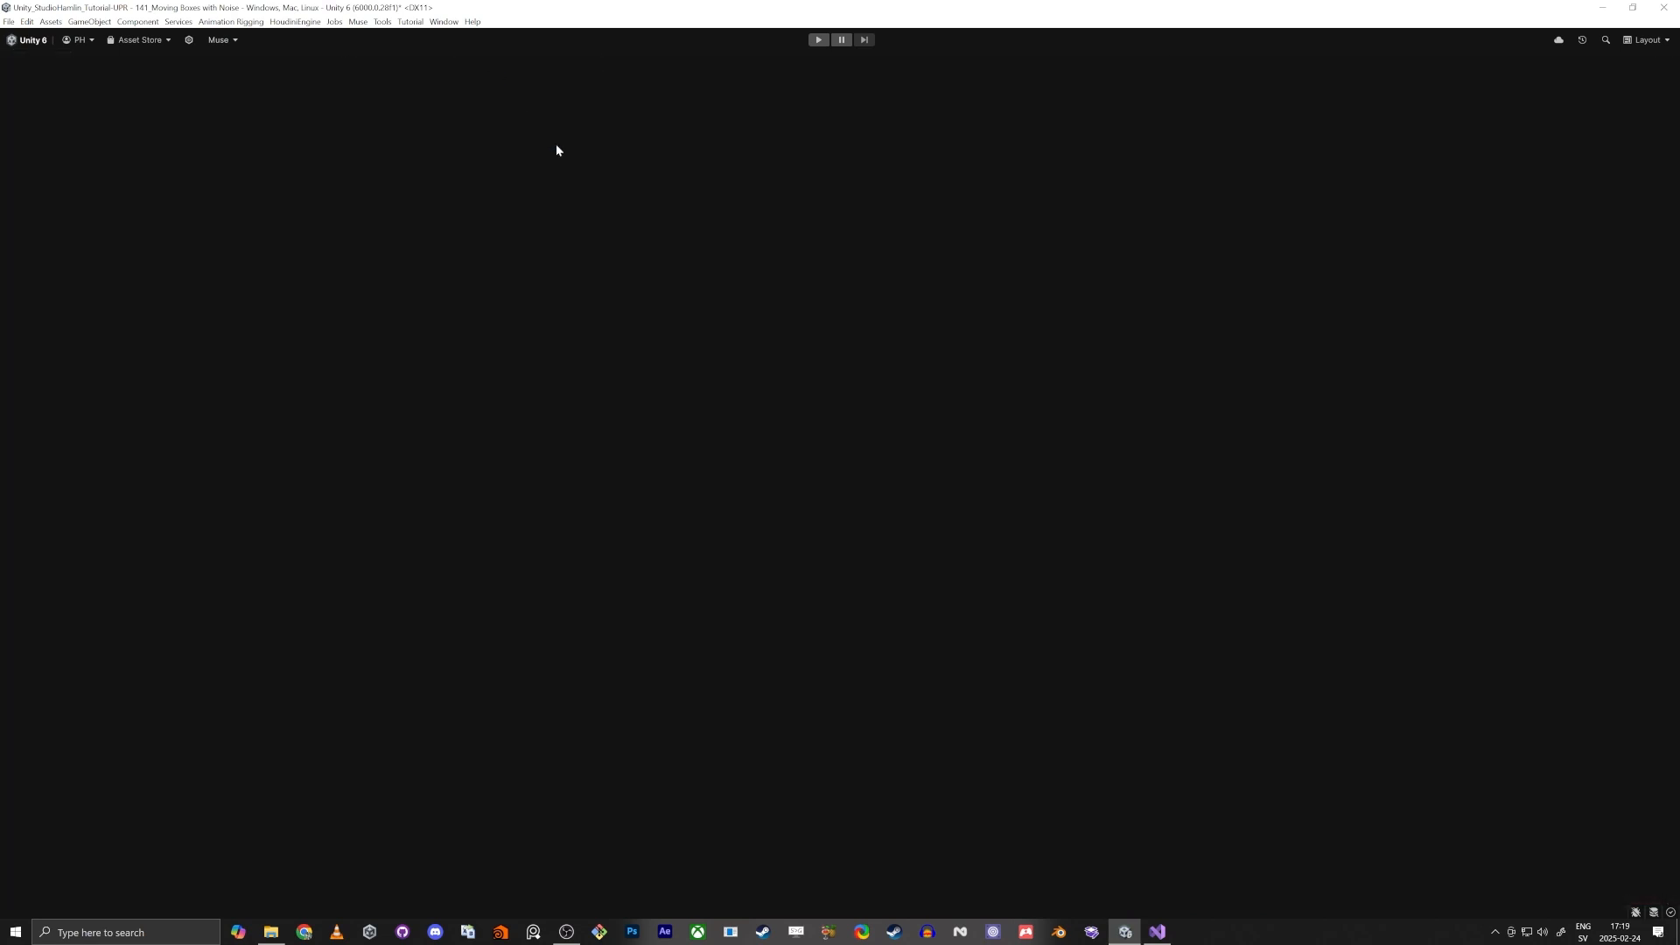
middle_drag(480, 488, 812, 561)
scroll(1021, 187, up, 5)
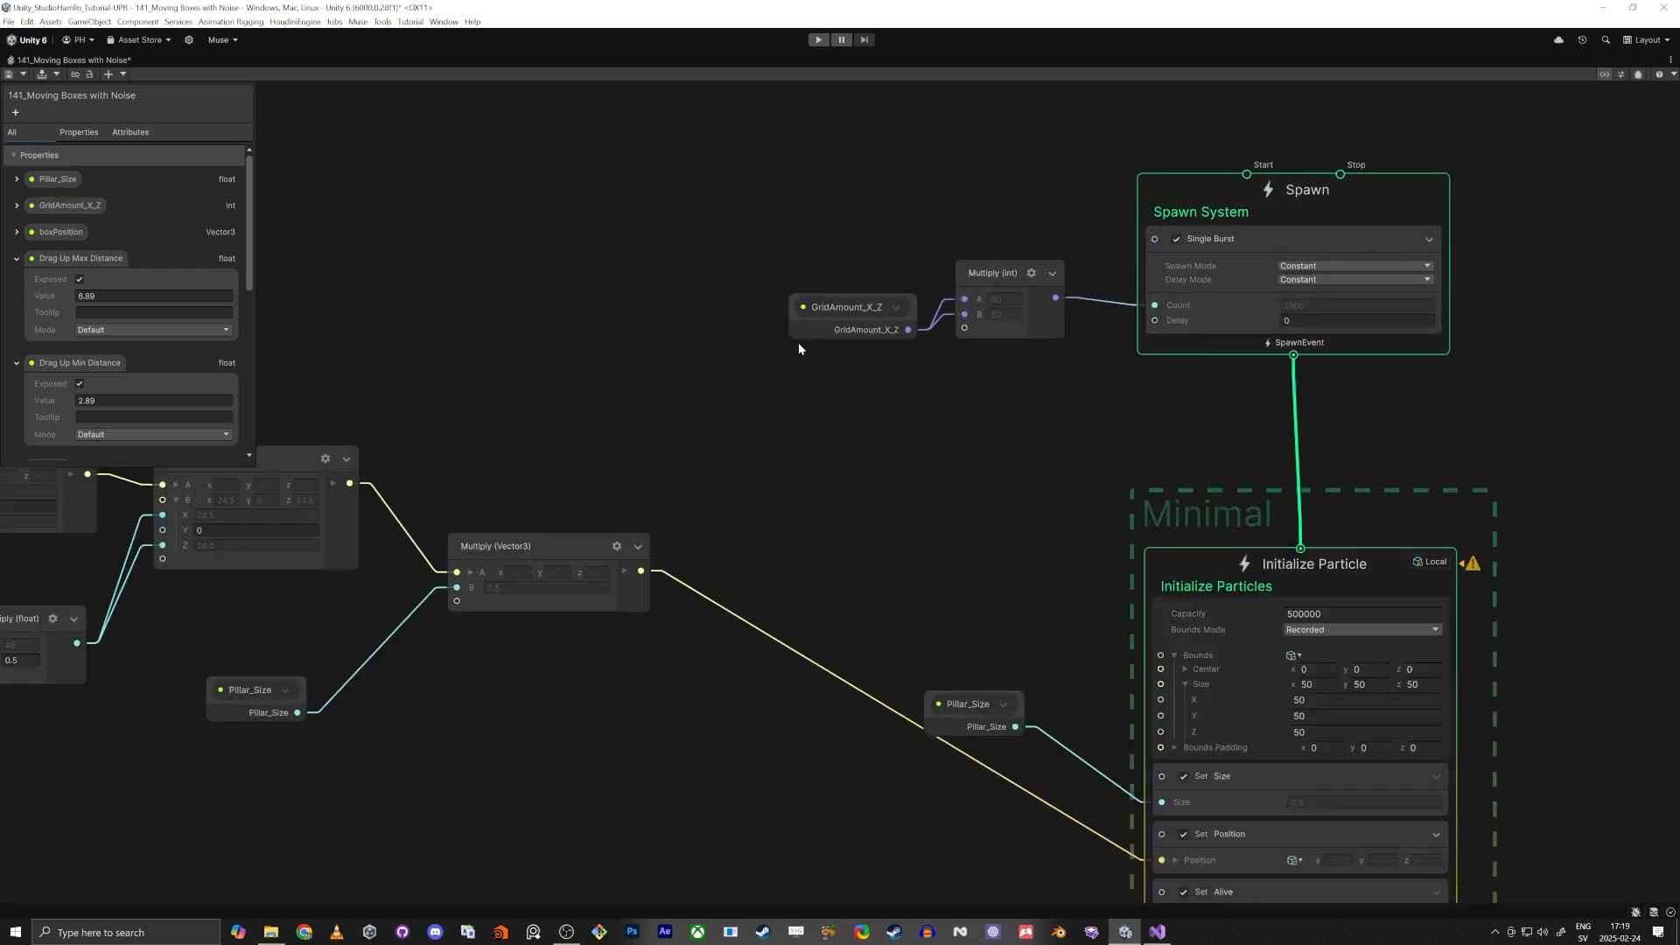
click(845, 322)
middle_drag(790, 592, 1115, 481)
middle_drag(809, 733, 1276, 659)
scroll(1206, 618, down, 4)
scroll(1223, 600, up, 3)
drag(1070, 584, 1342, 648)
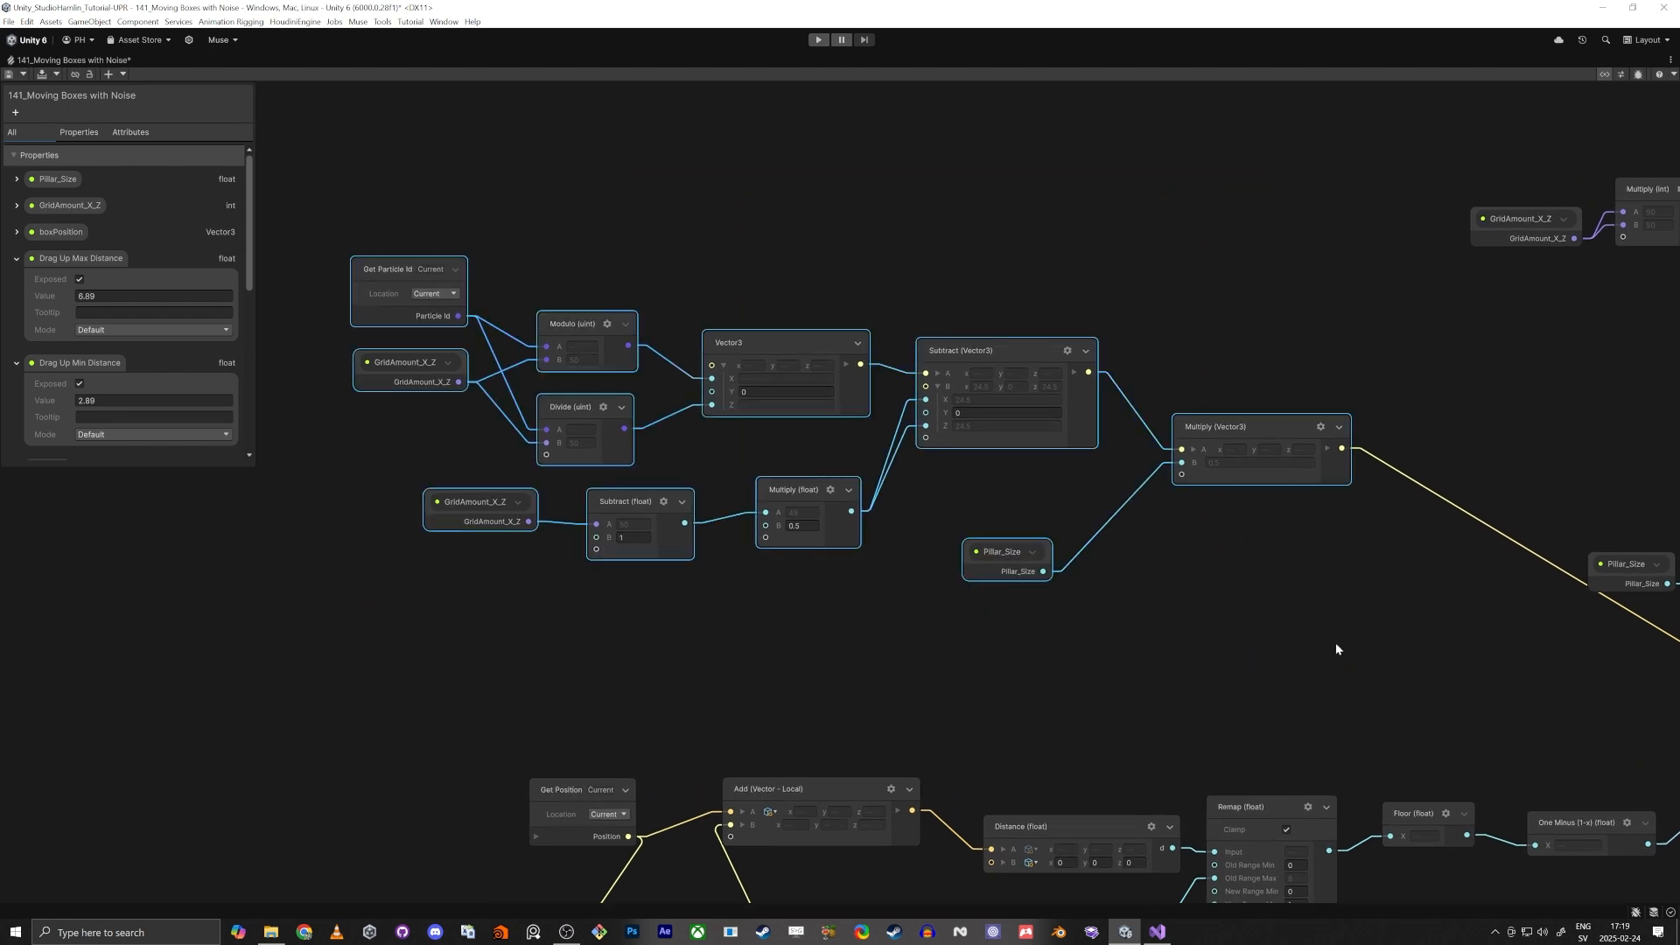
drag(1302, 572, 416, 181)
middle_drag(1236, 638, 1016, 456)
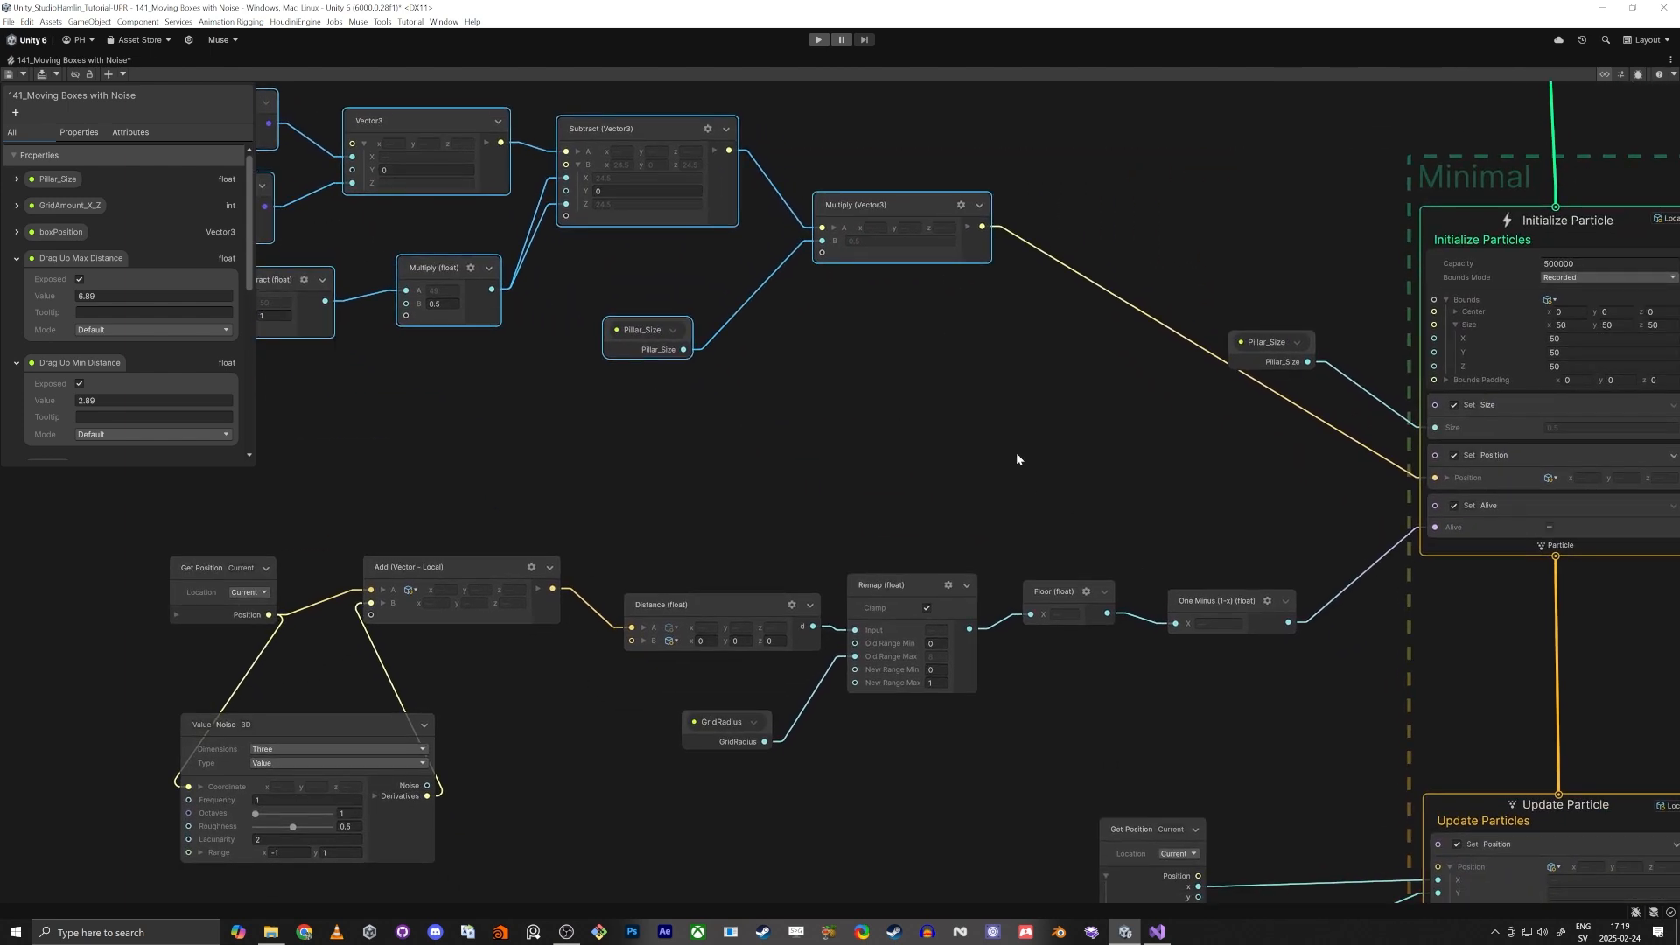
scroll(1467, 509, down, 3)
middle_drag(1122, 501, 1151, 505)
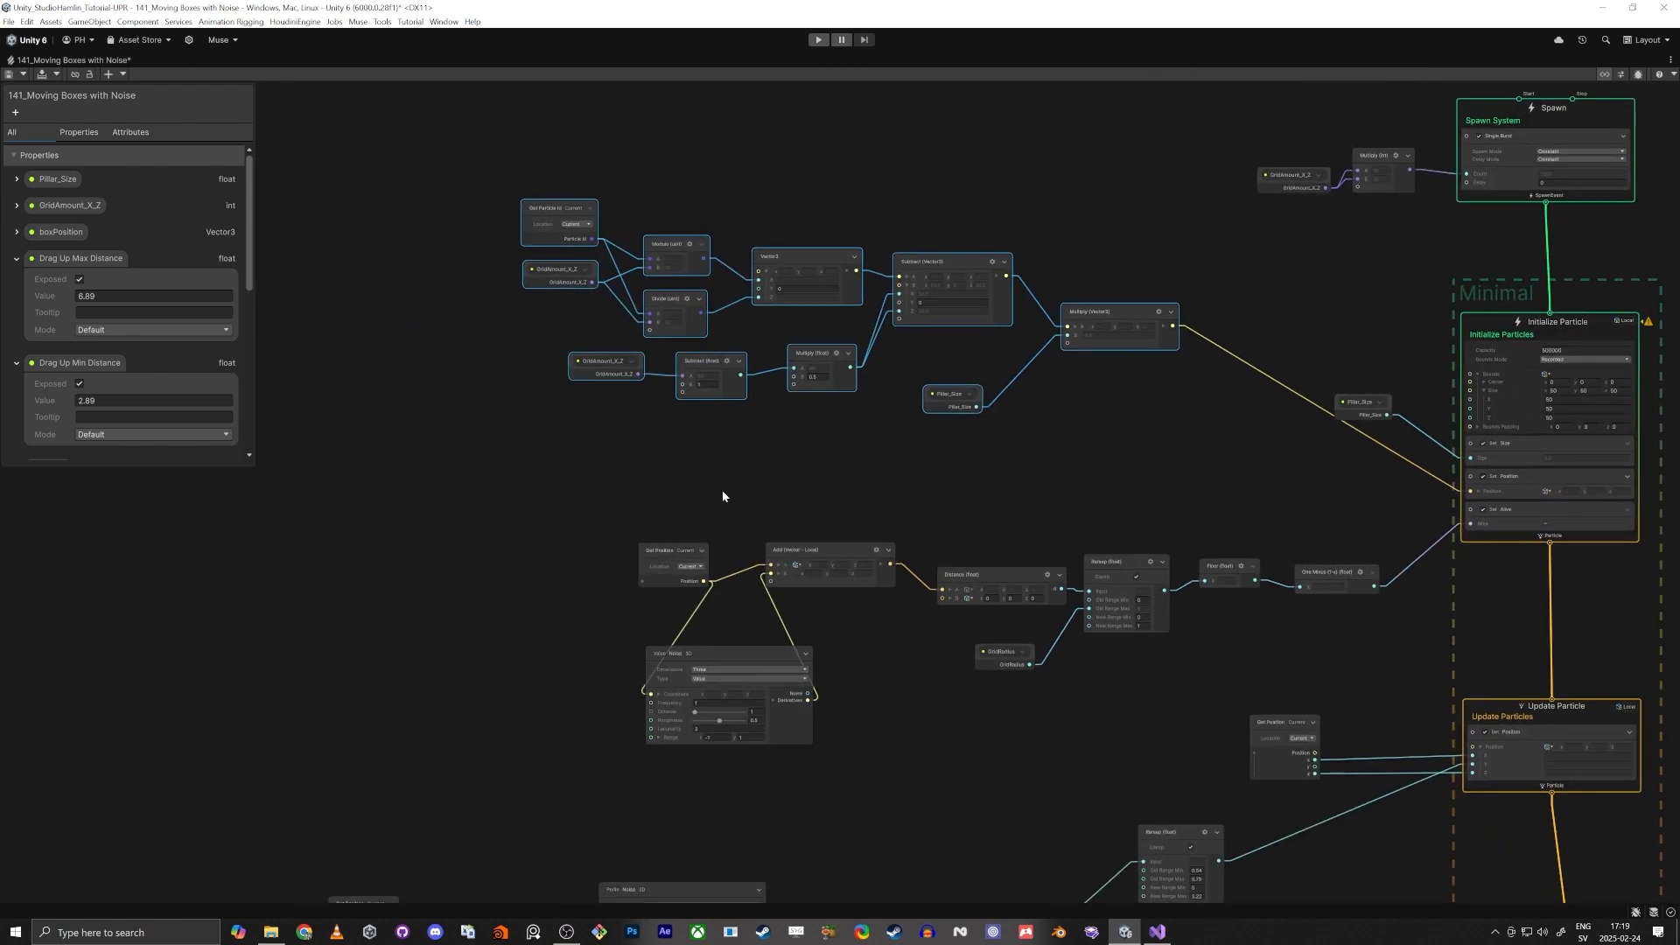
Step: Move the Get Position and Value Noise nodes farther from the Add node in the grid-edge noise chain
drag(567, 510, 1233, 679)
key(f)
click(523, 486)
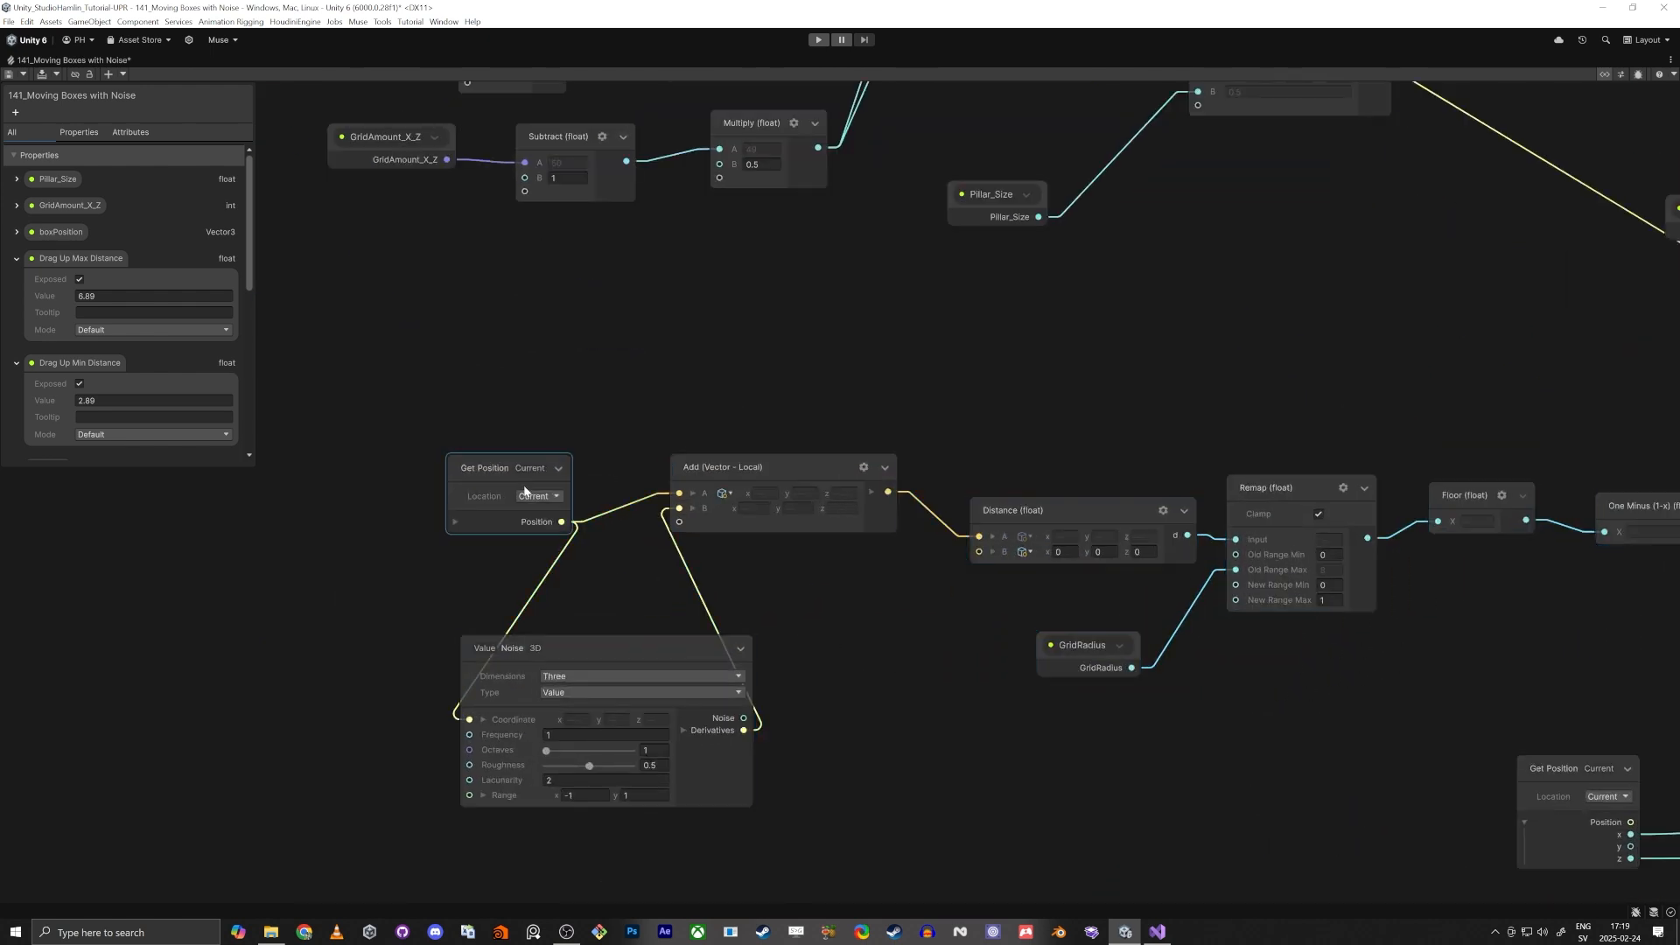
drag(523, 487, 343, 473)
drag(566, 645, 488, 612)
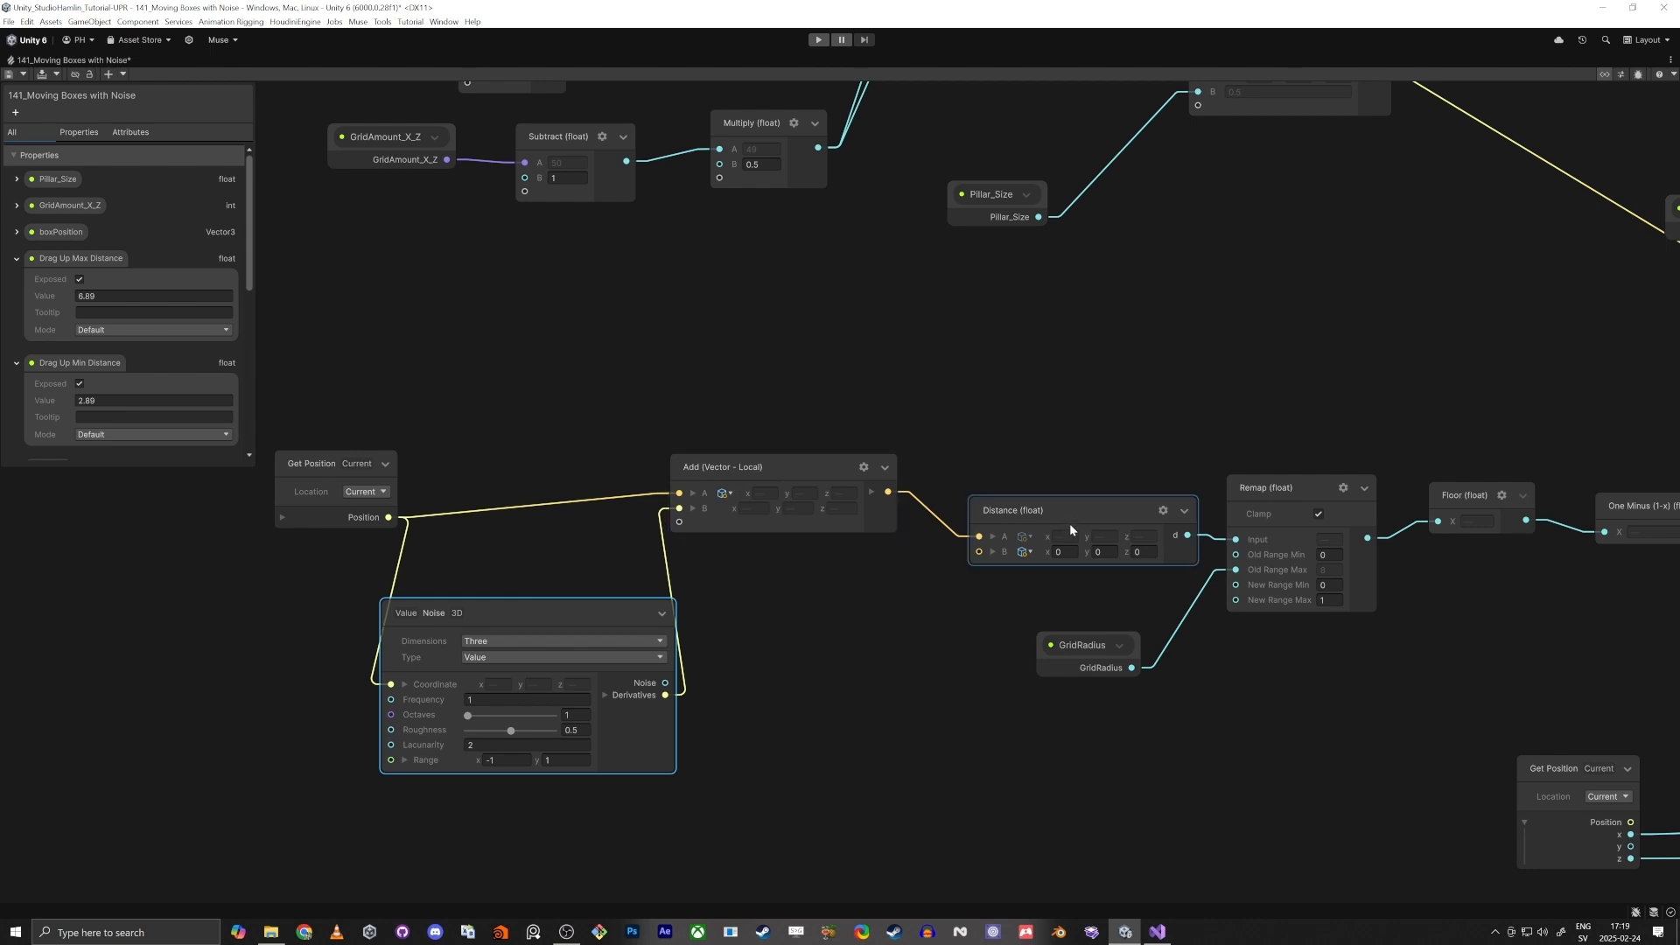
Step: Move the Get Position, VFX Time, Add and Perlin Noise nodes up as a group, away from the boxPosition distance nodes
middle_drag(1304, 727, 890, 719)
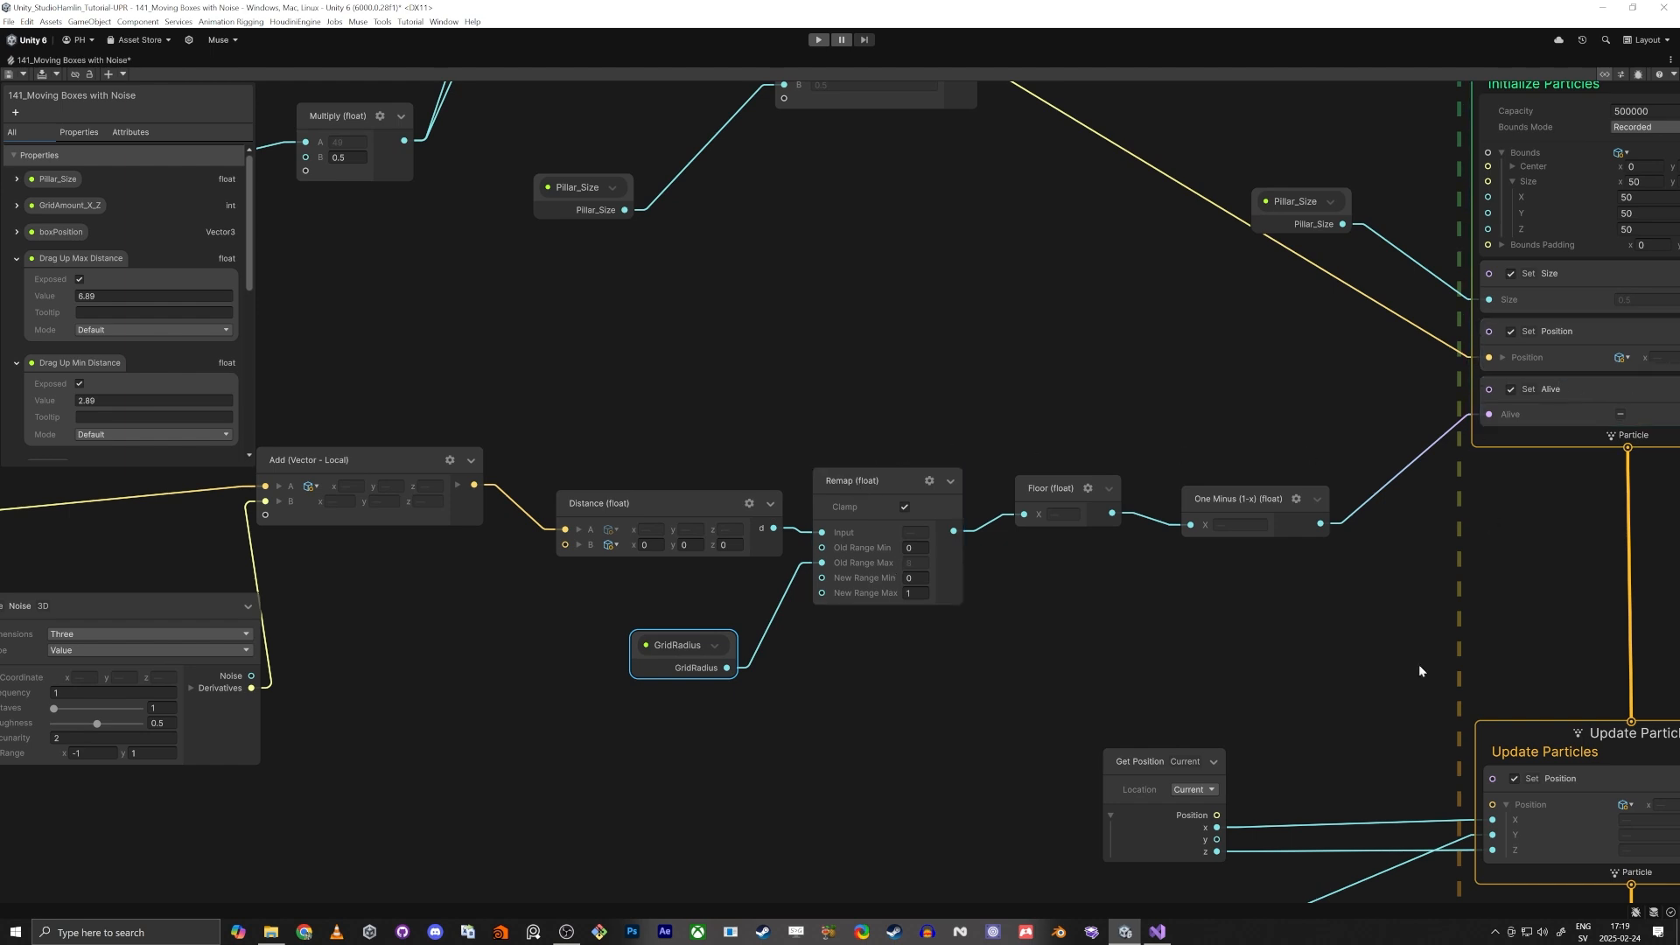
middle_drag(1419, 671, 1124, 505)
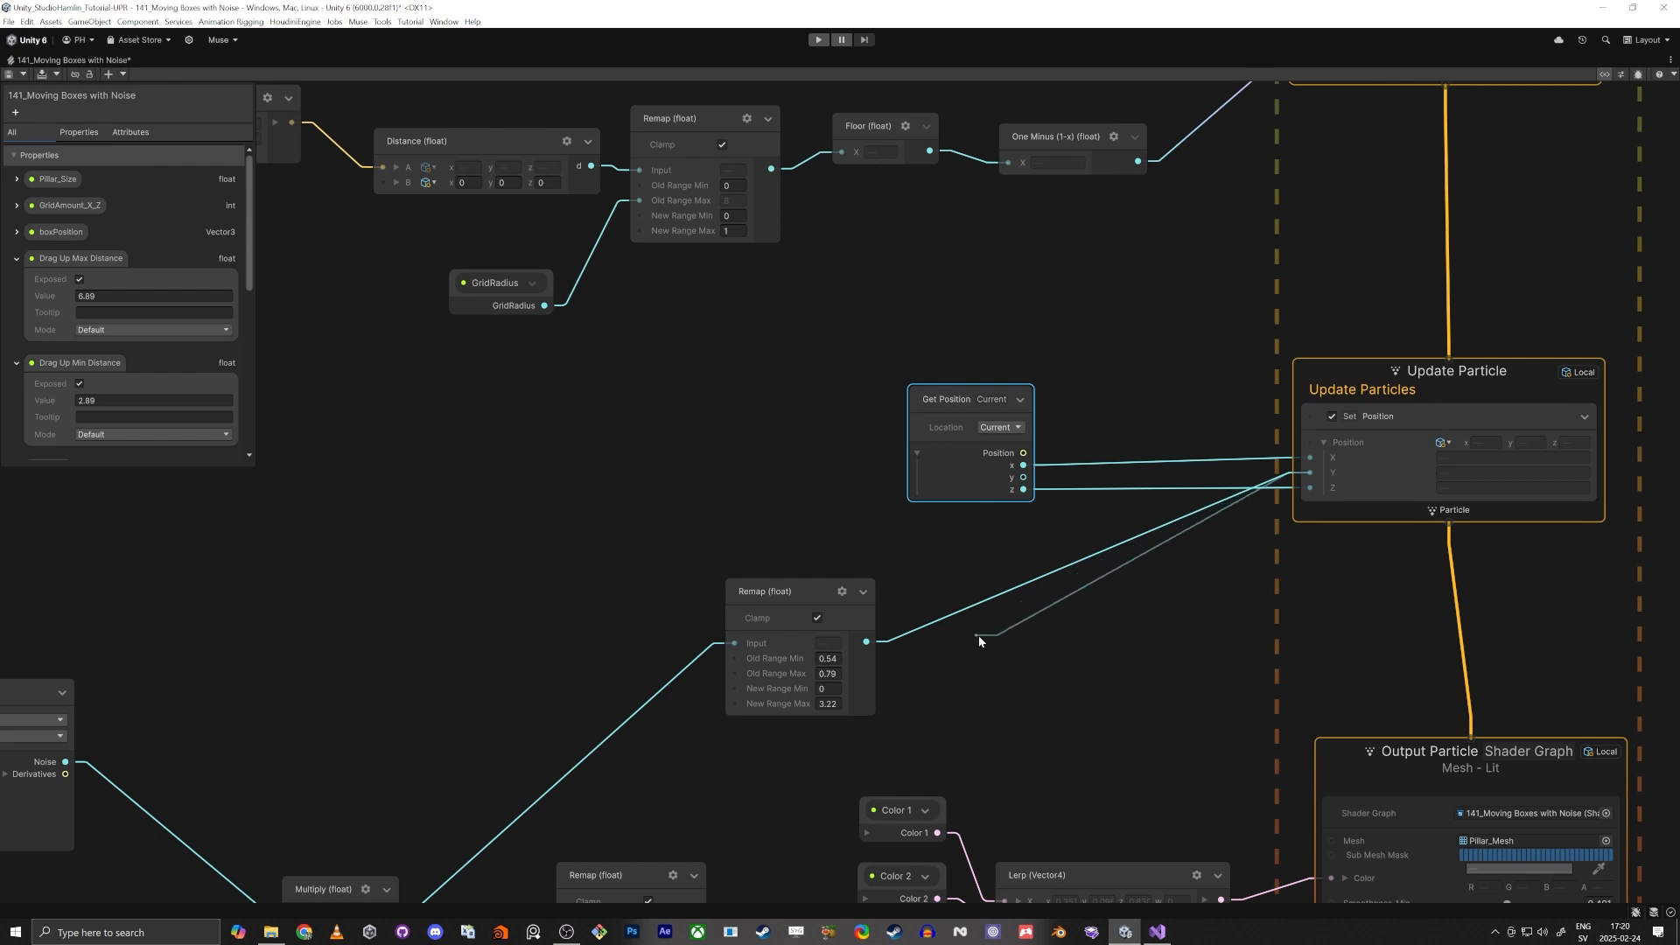
scroll(1000, 663, down, 3)
middle_drag(999, 664, 1152, 439)
scroll(1152, 439, down, 2)
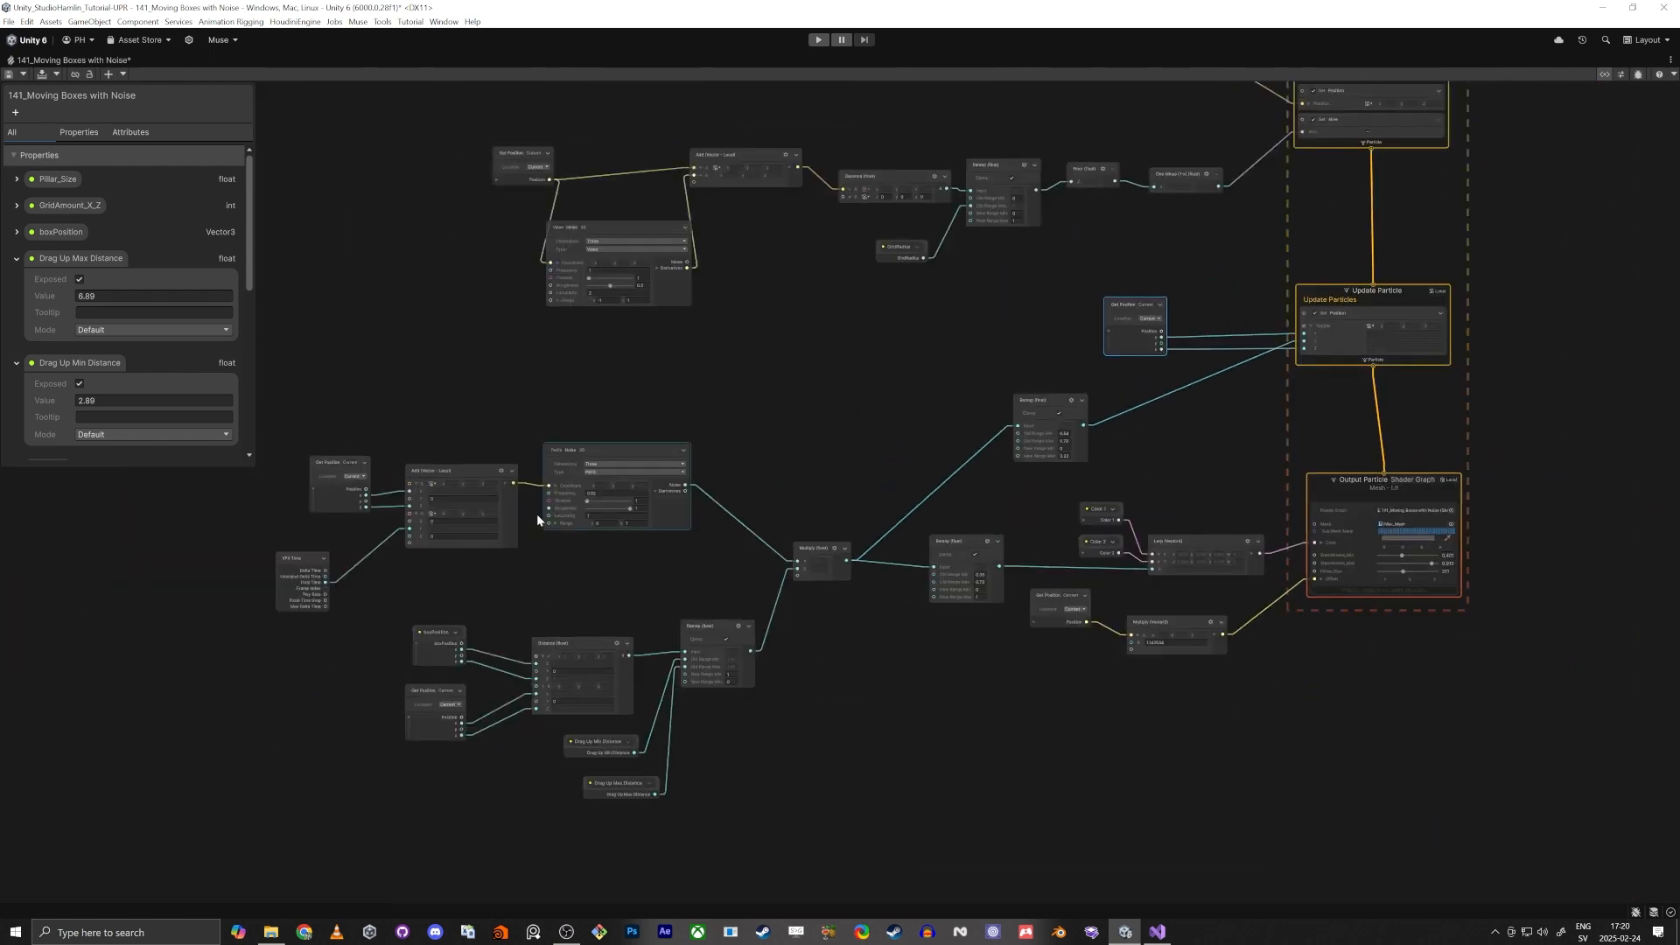
scroll(538, 513, up, 4)
middle_drag(413, 716, 707, 648)
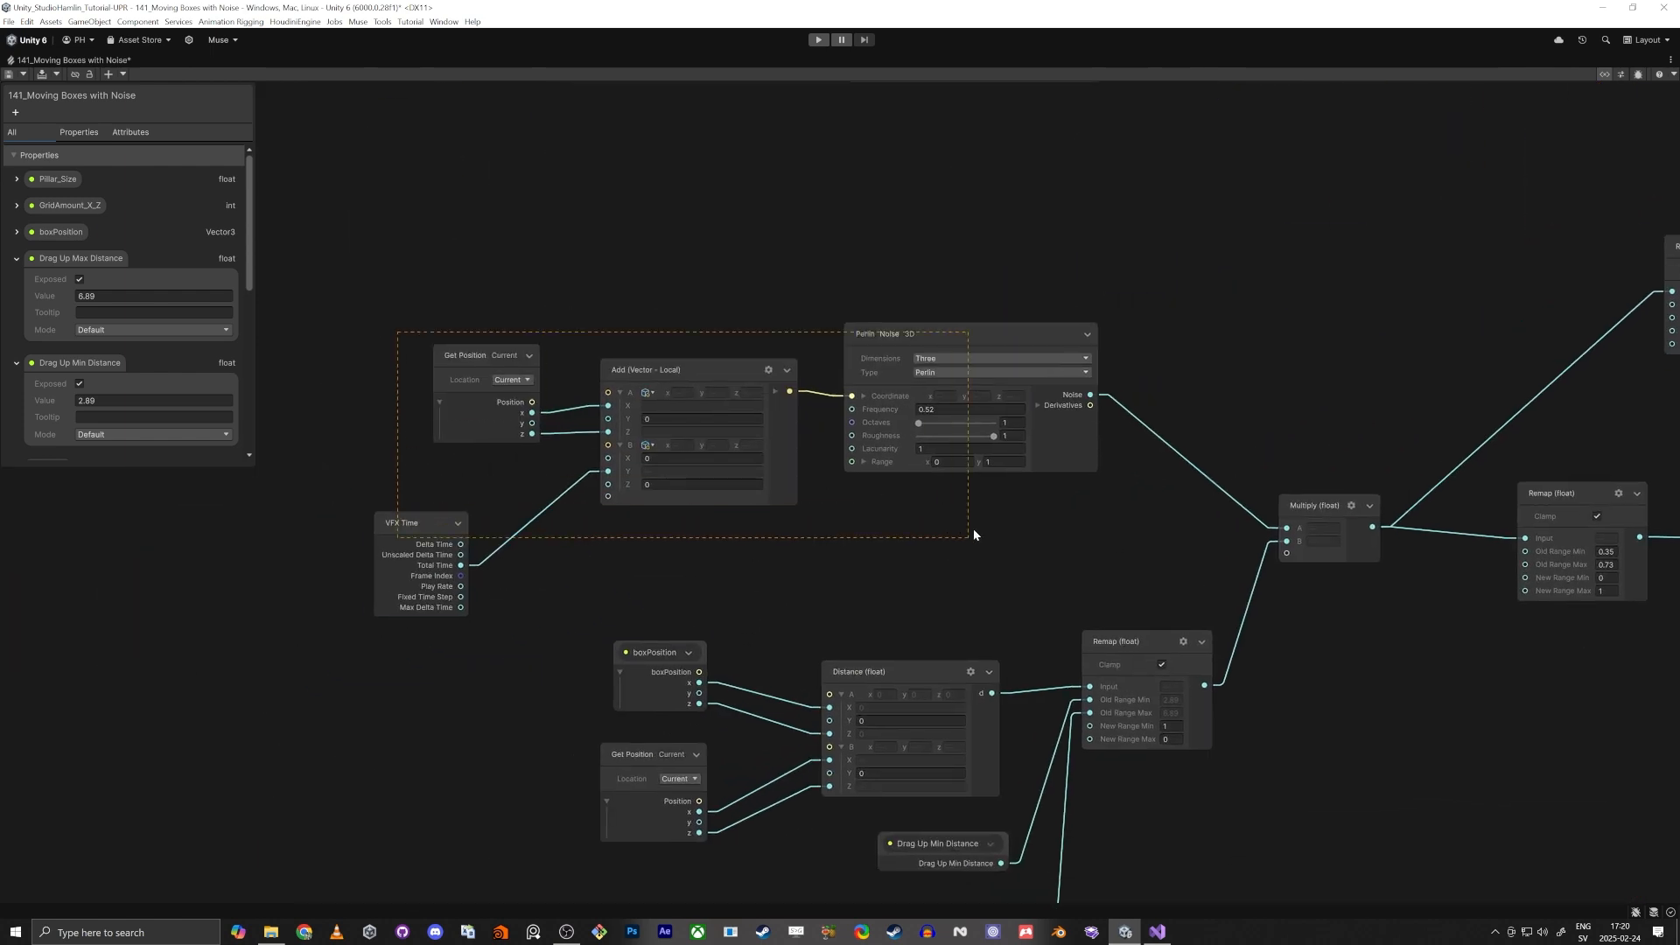
drag(944, 335, 966, 233)
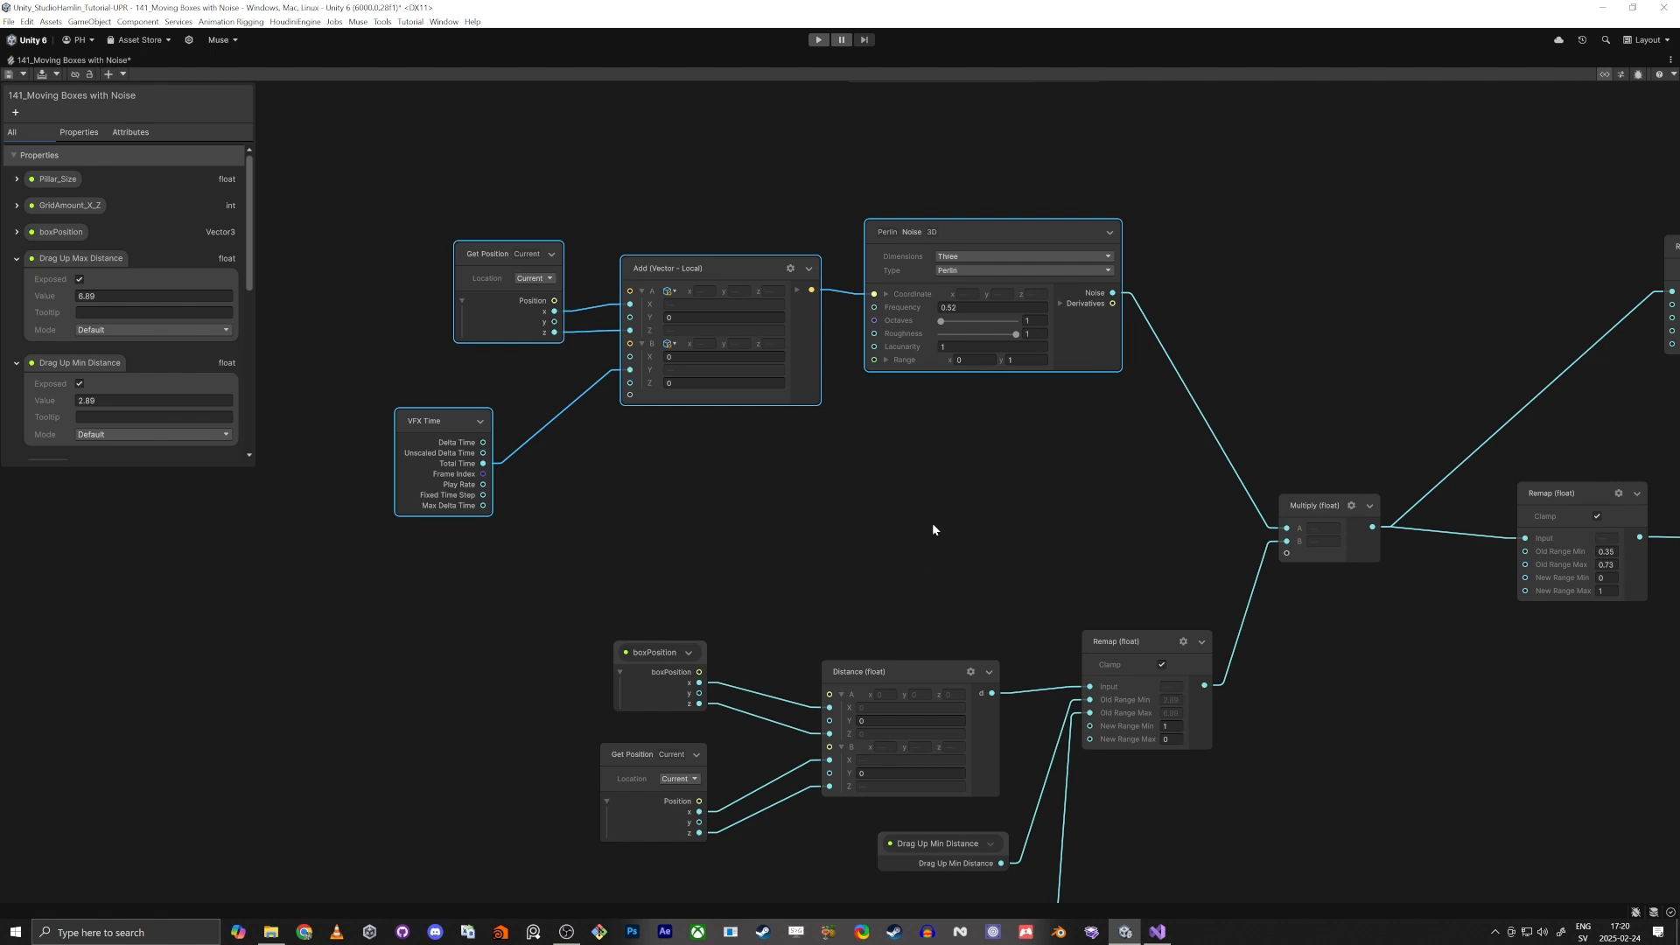
Step: Examine the boxPosition distance nodes and how they feed the Multiply node, and restore the graph to the normal layout
middle_drag(932, 530, 716, 278)
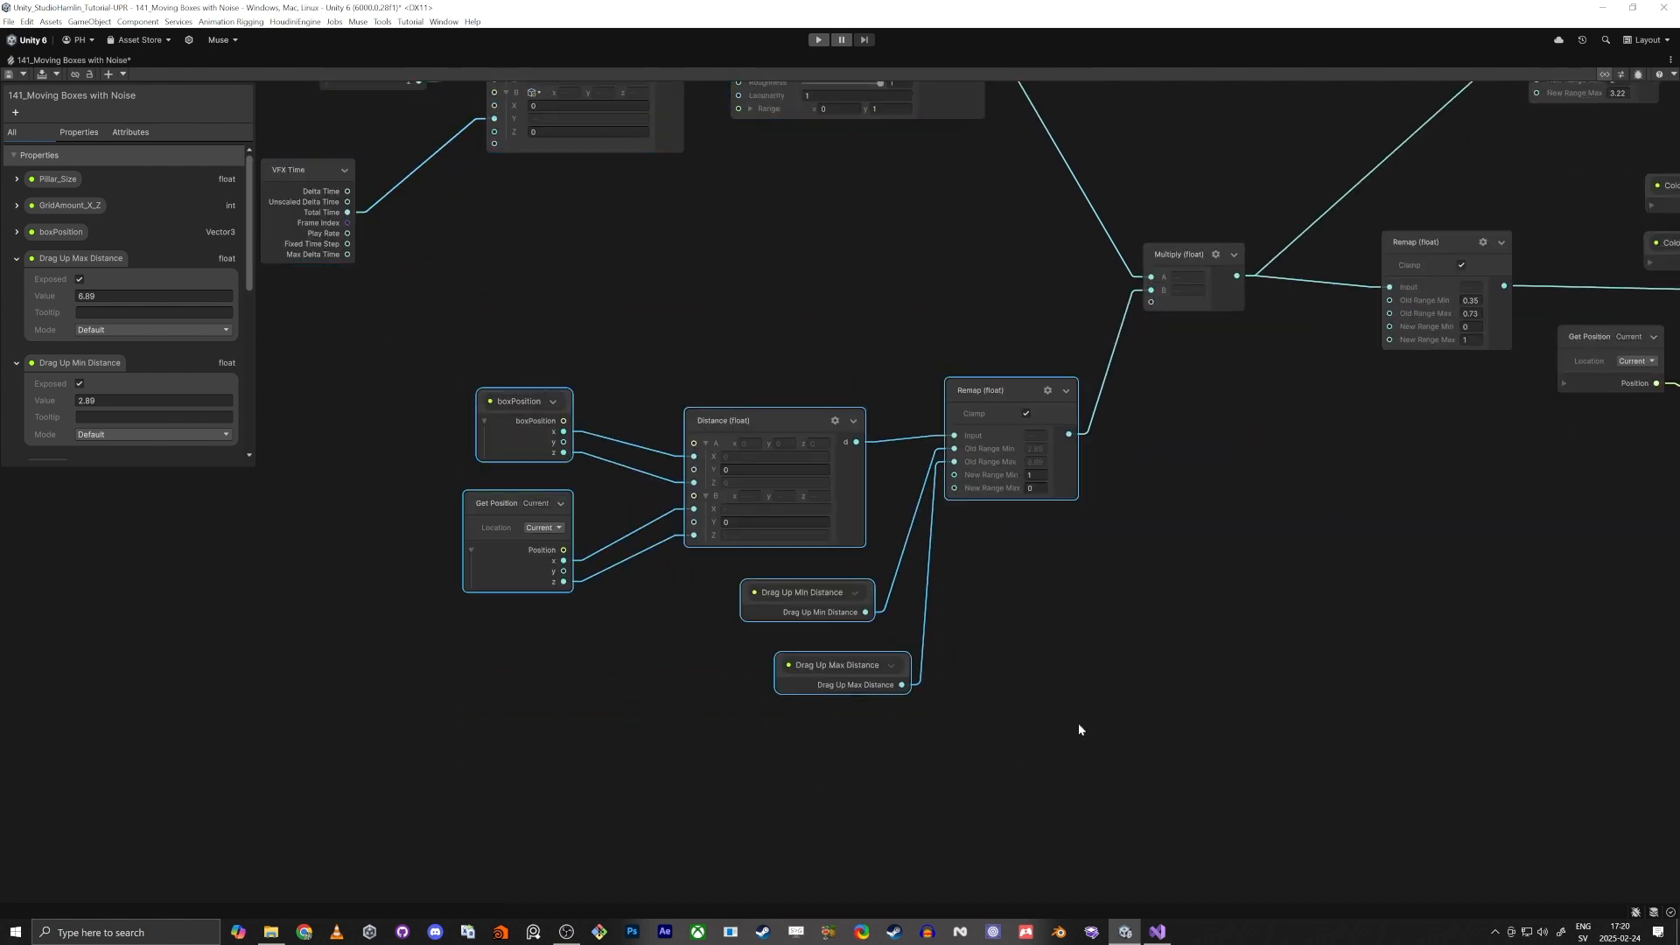
scroll(1086, 615, up, 1)
middle_drag(1086, 615, 1010, 729)
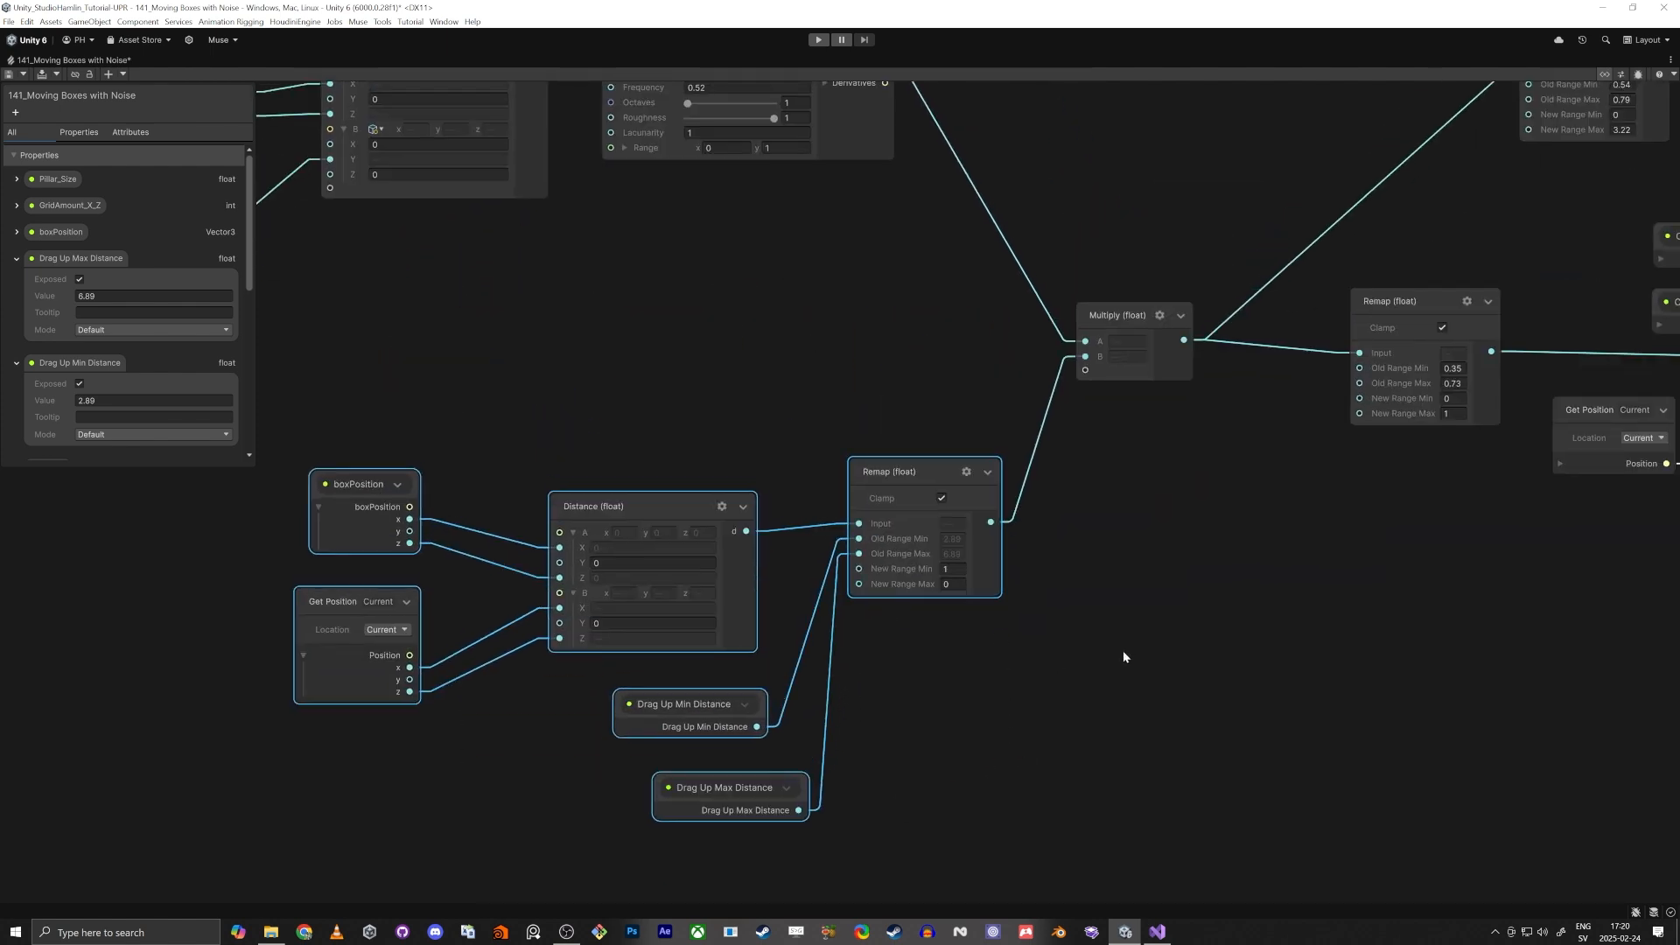
click(995, 656)
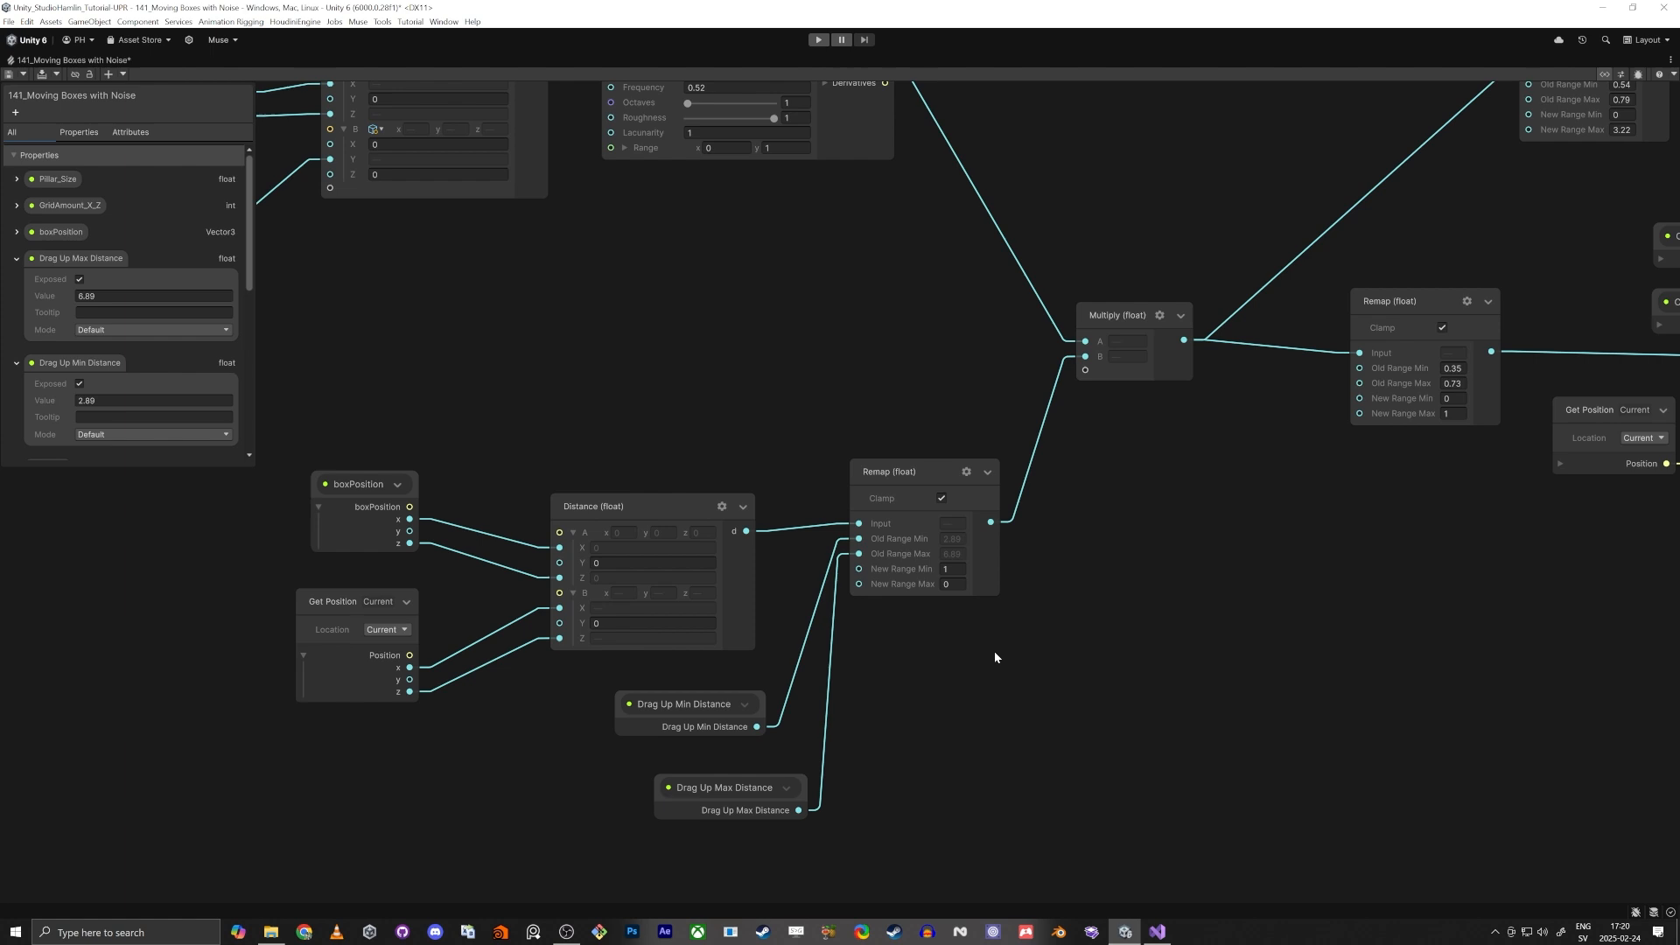
middle_drag(1154, 520, 870, 506)
scroll(840, 525, down, 4)
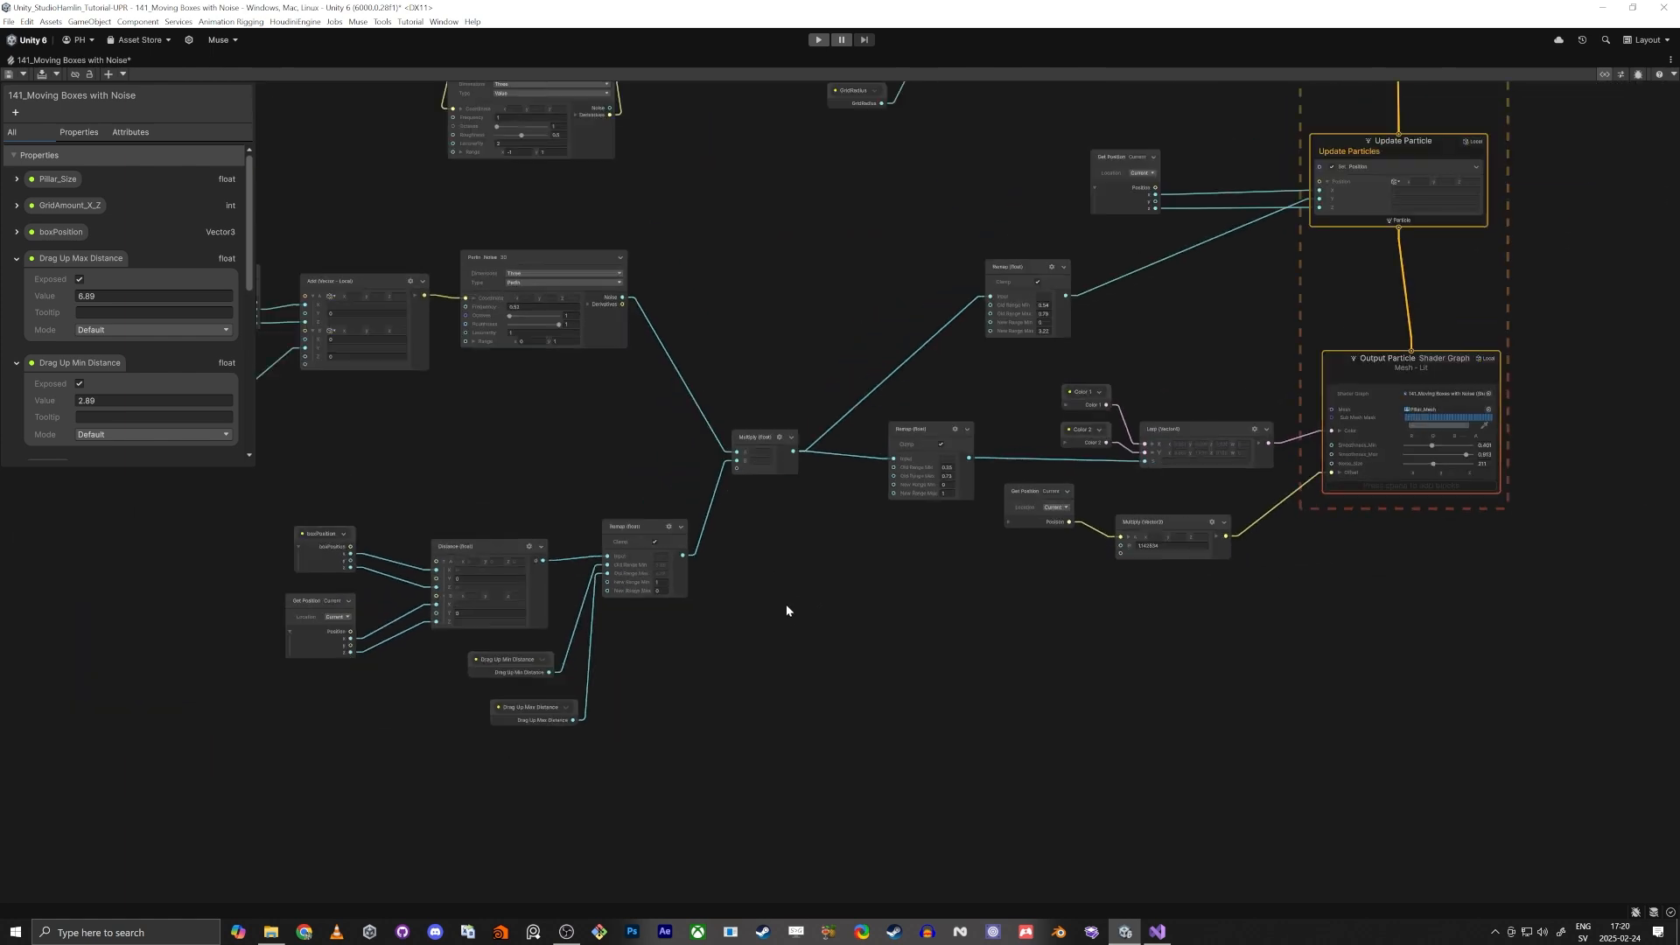
right_click(47, 64)
click(95, 75)
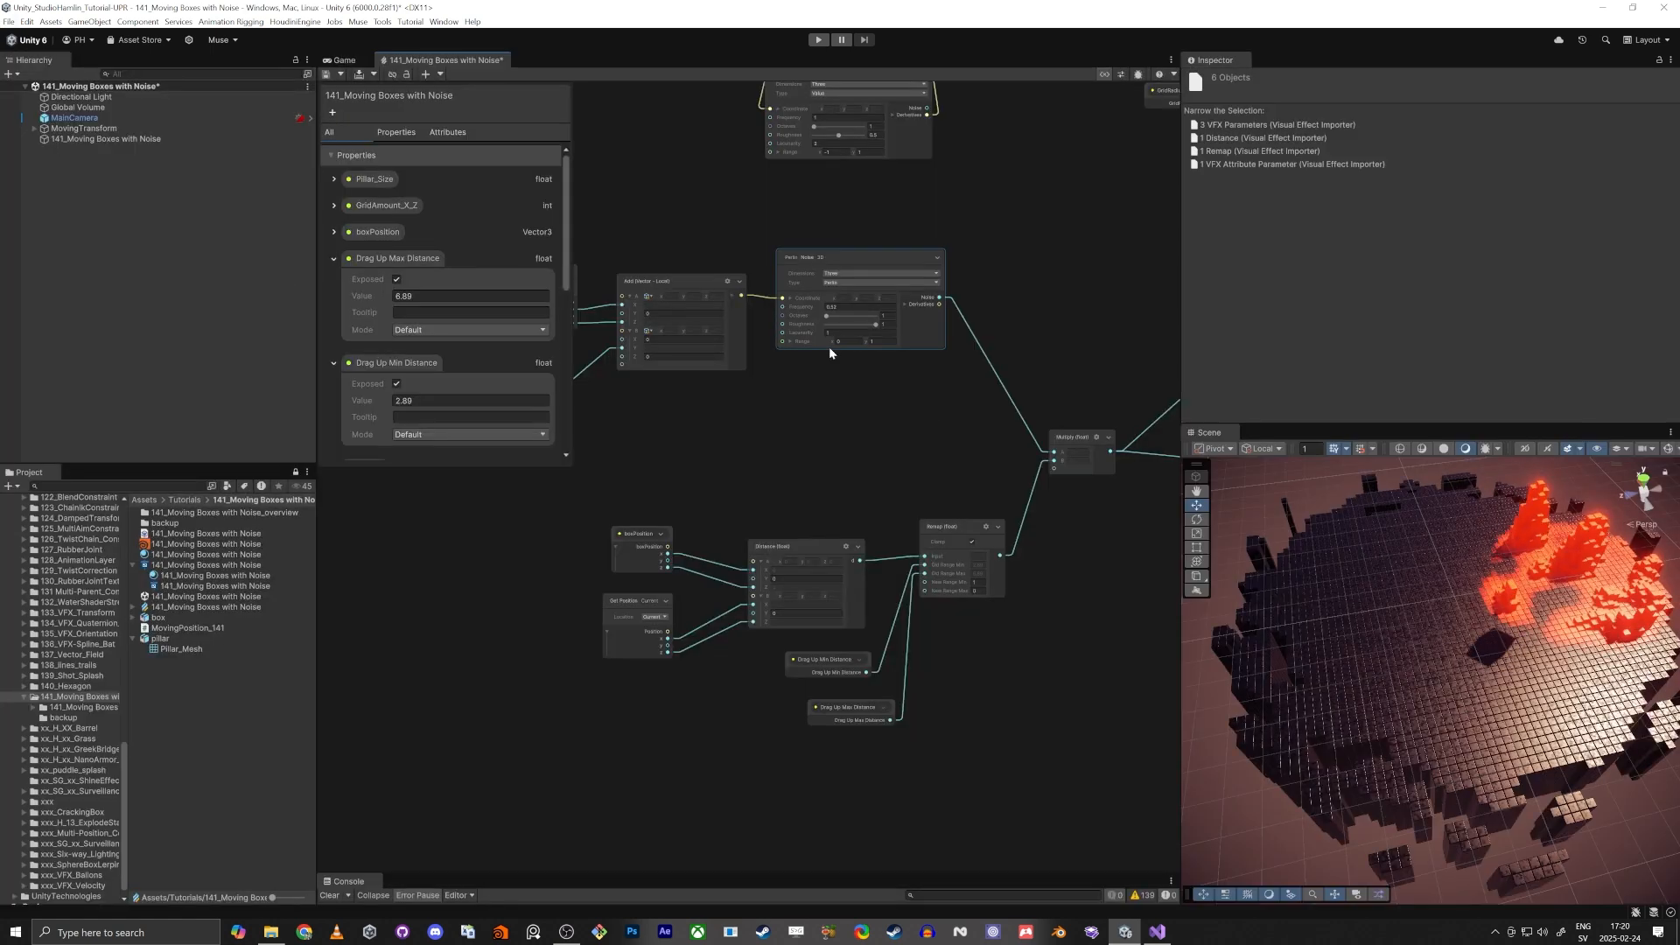
Step: Move the 141_Moving Boxes with Noise object in the scene to about X -7.39, Z -4.31
click(84, 129)
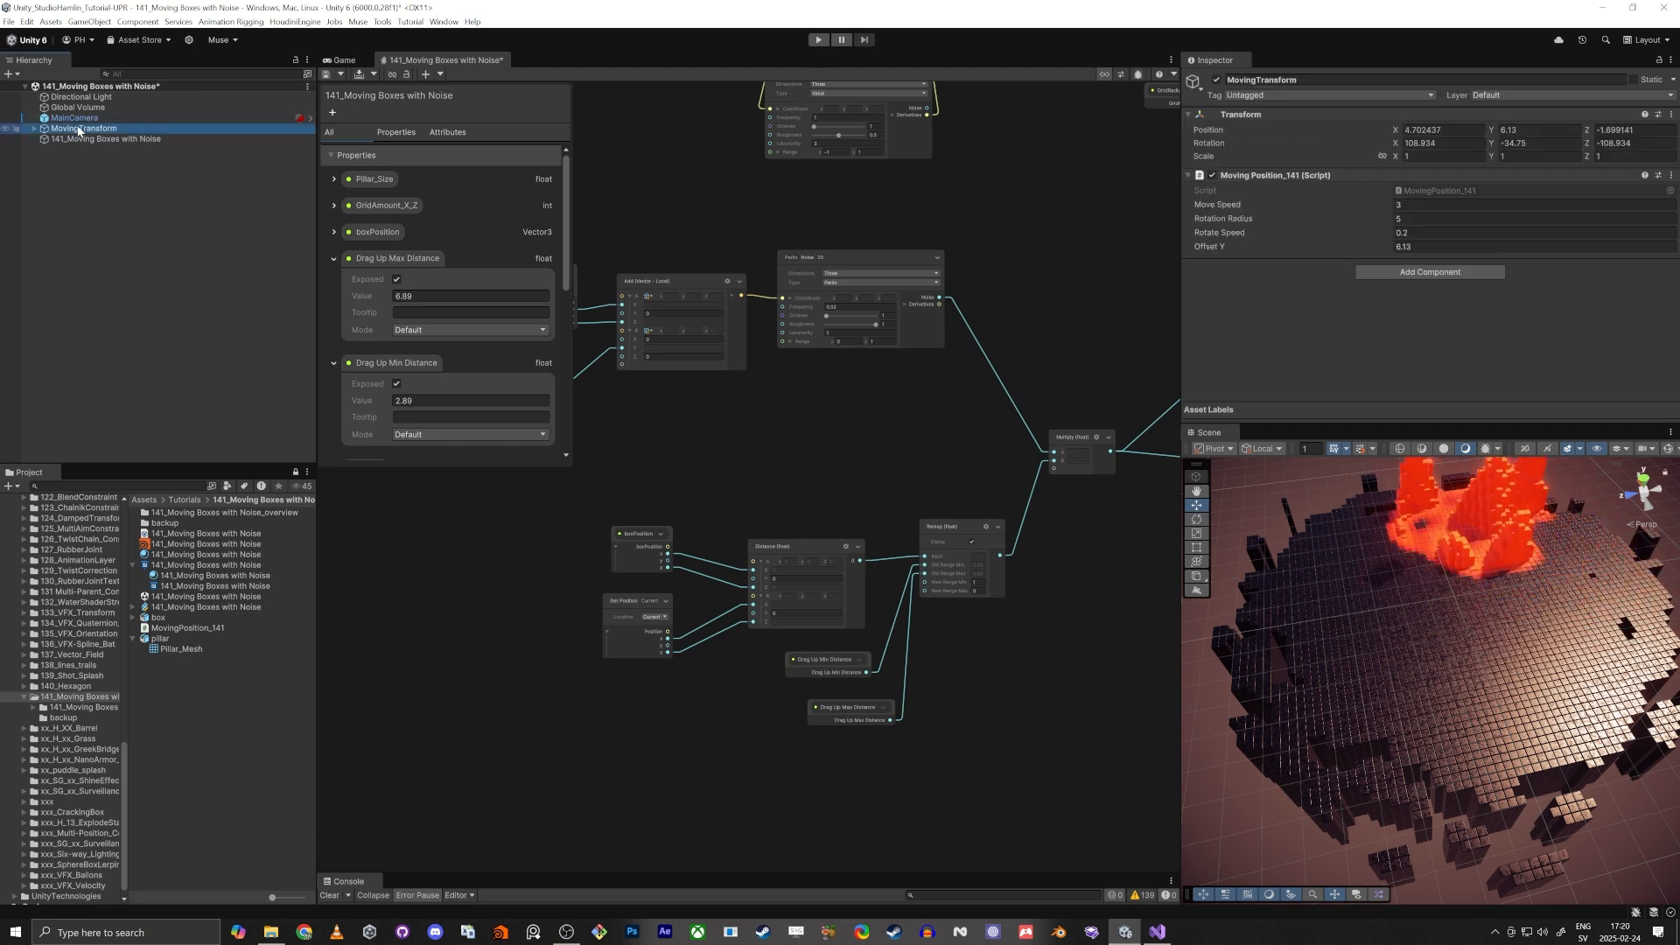
click(84, 141)
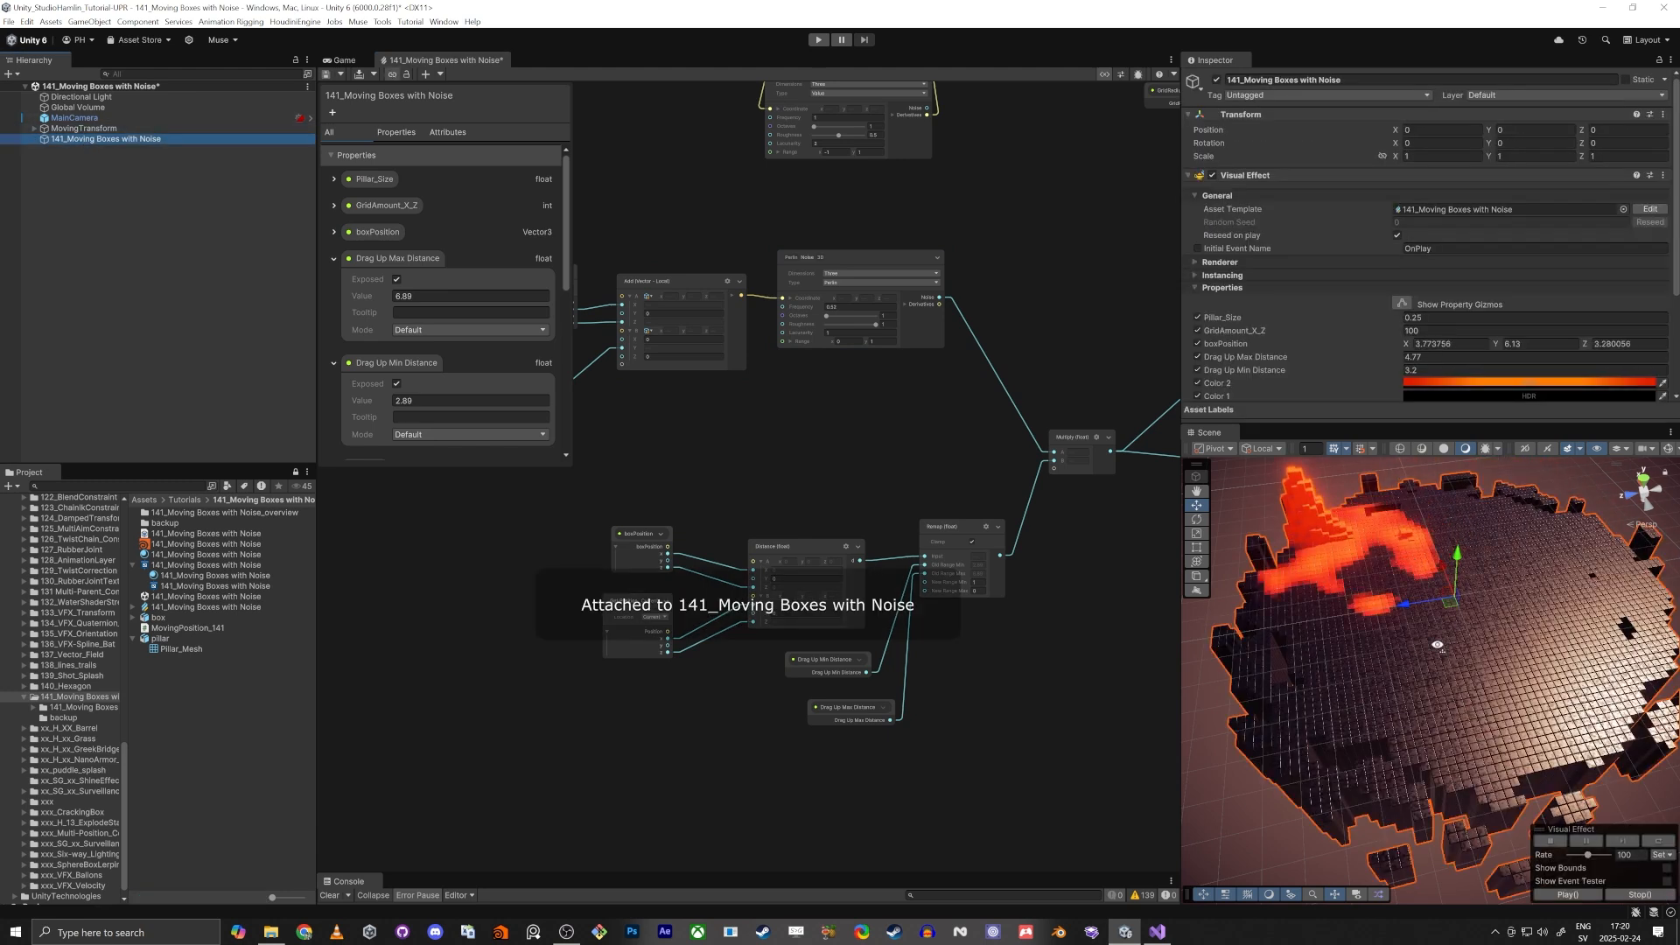
right_drag(1438, 645, 1449, 632)
drag(1434, 630, 1633, 752)
right_drag(1393, 724, 1428, 710)
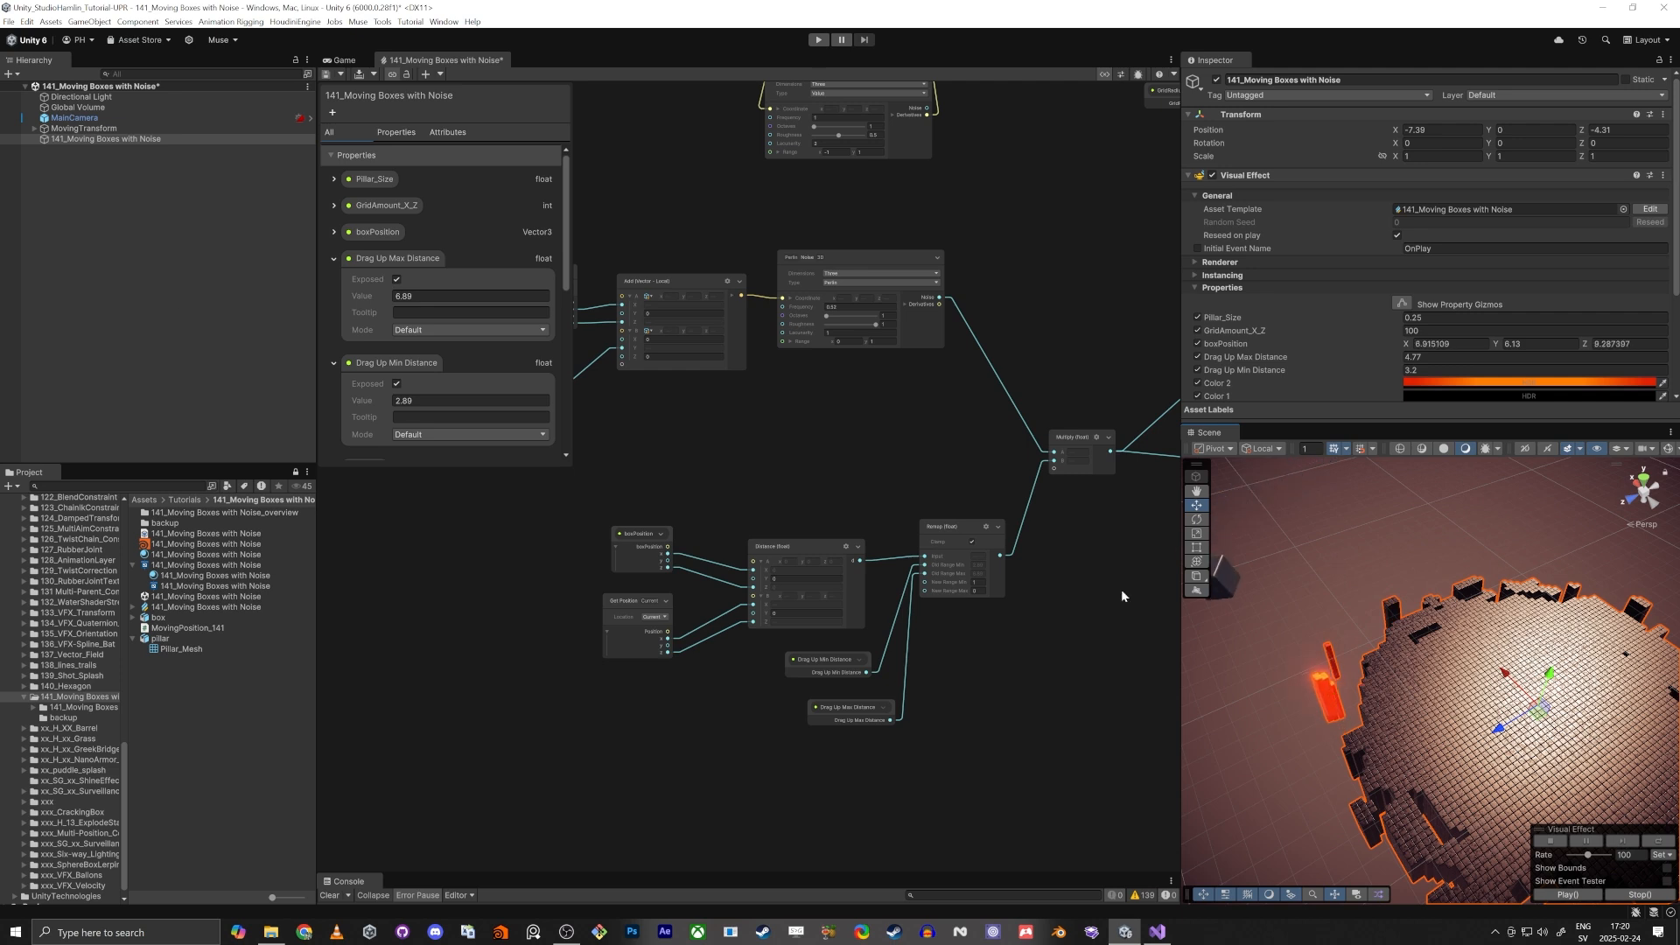
Step: Try World space for the boxPosition binding in the VFX Property Binder, and switch it back to Local
scroll(1327, 269, down, 3)
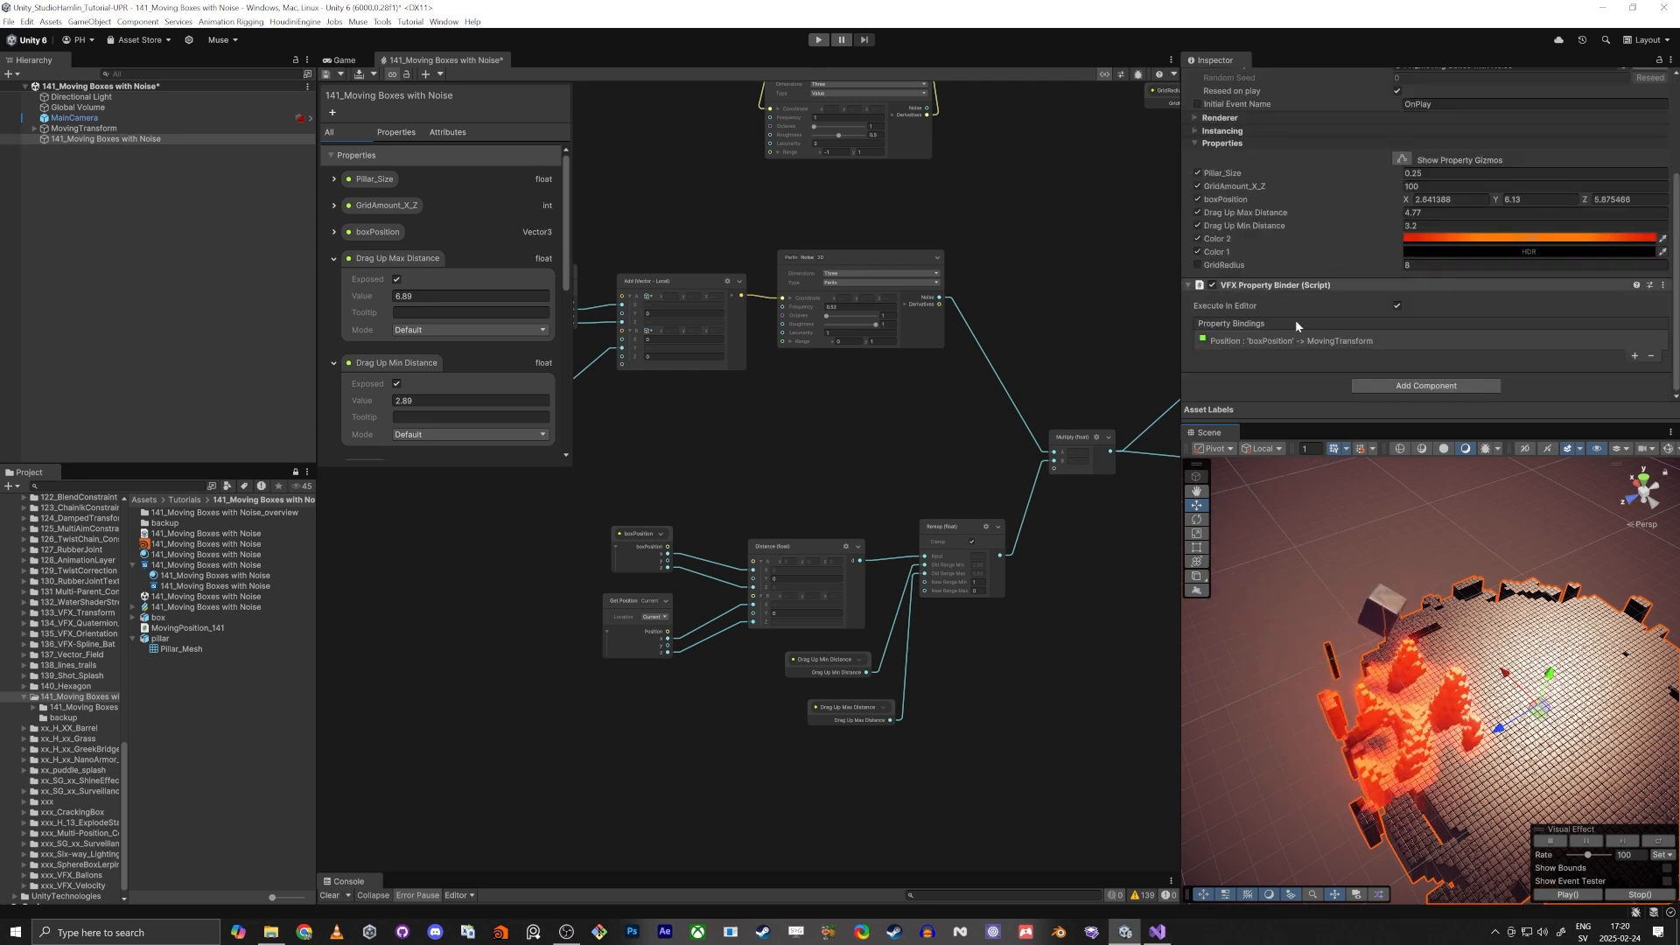
click(1252, 344)
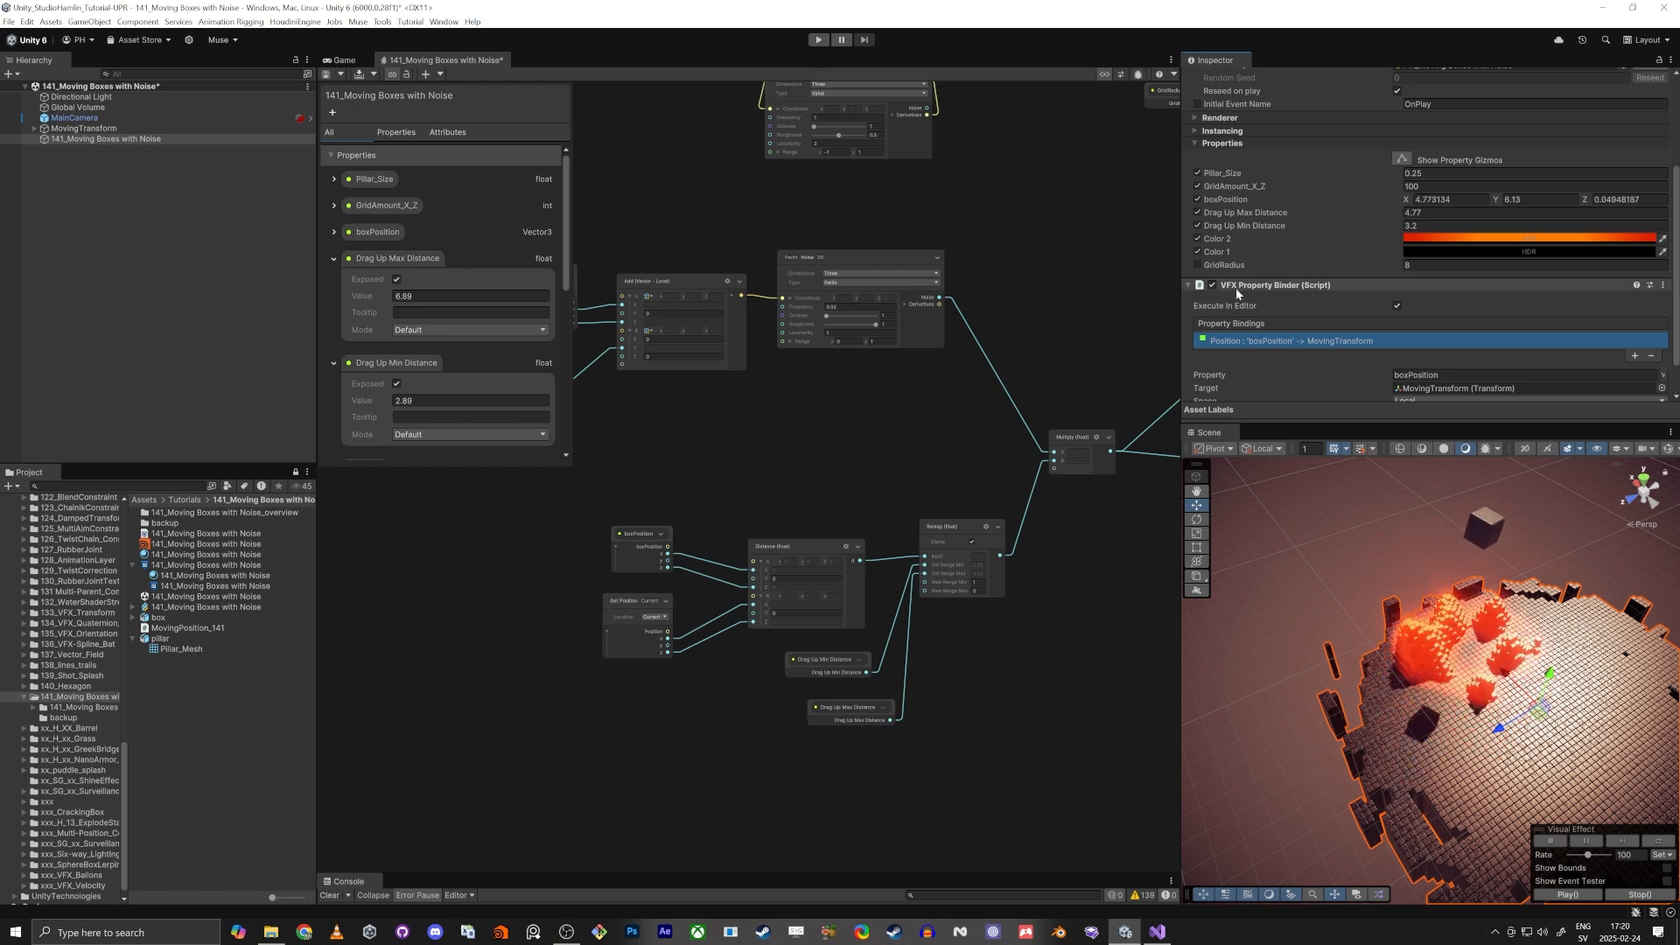
scroll(1299, 298, down, 1)
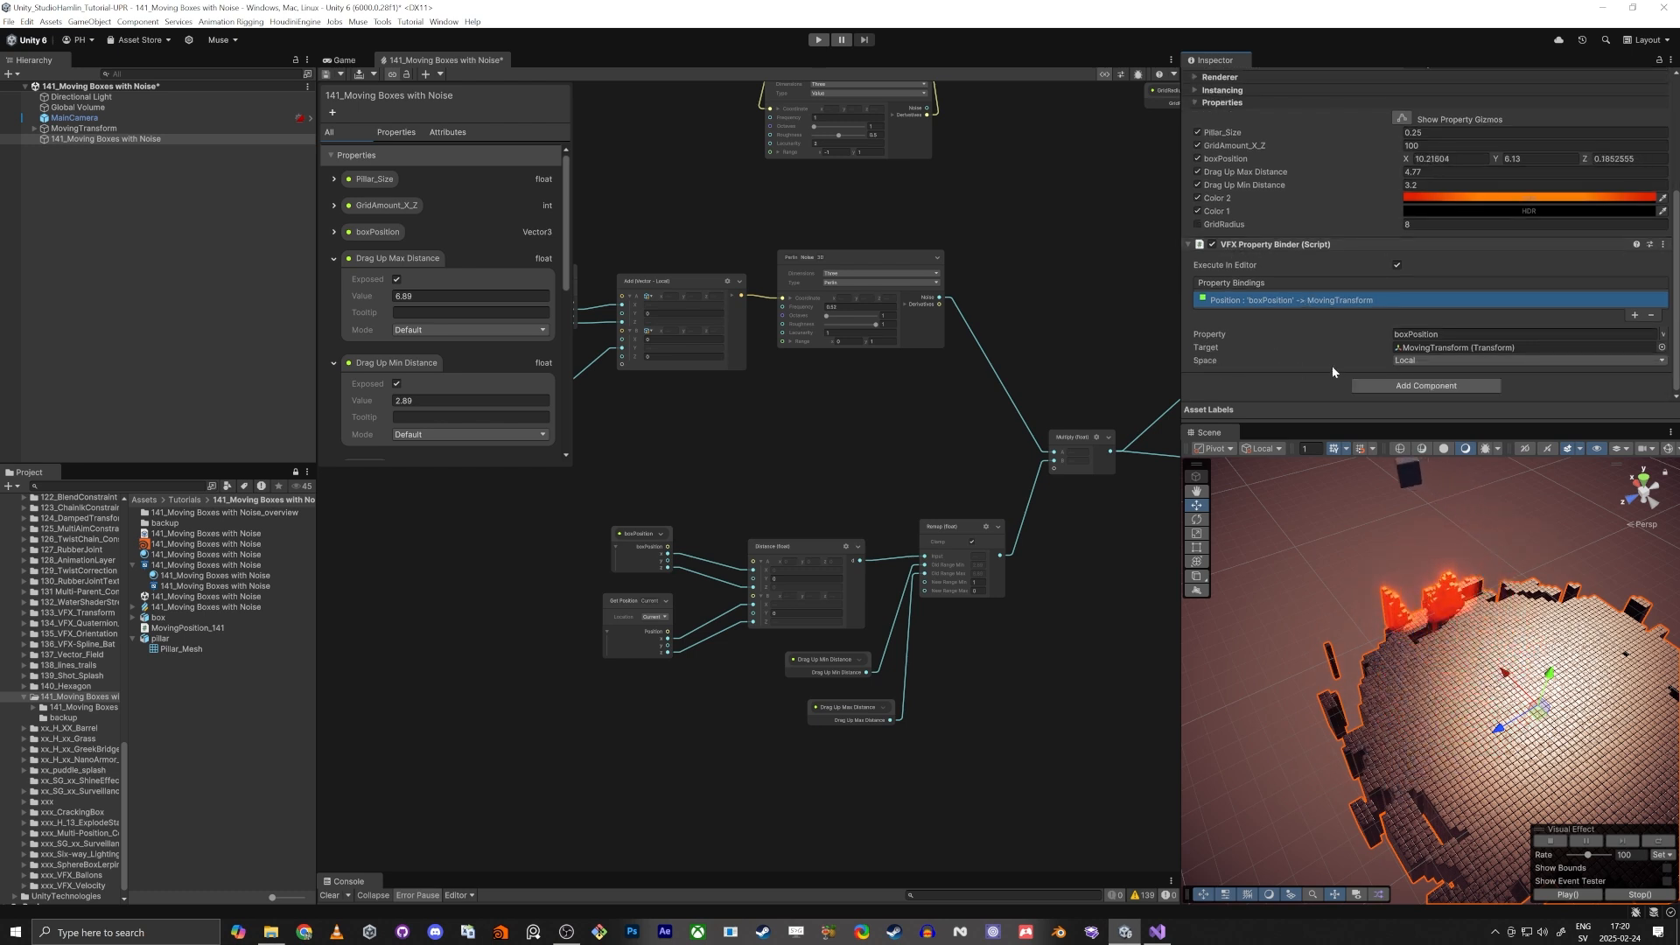
click(1430, 360)
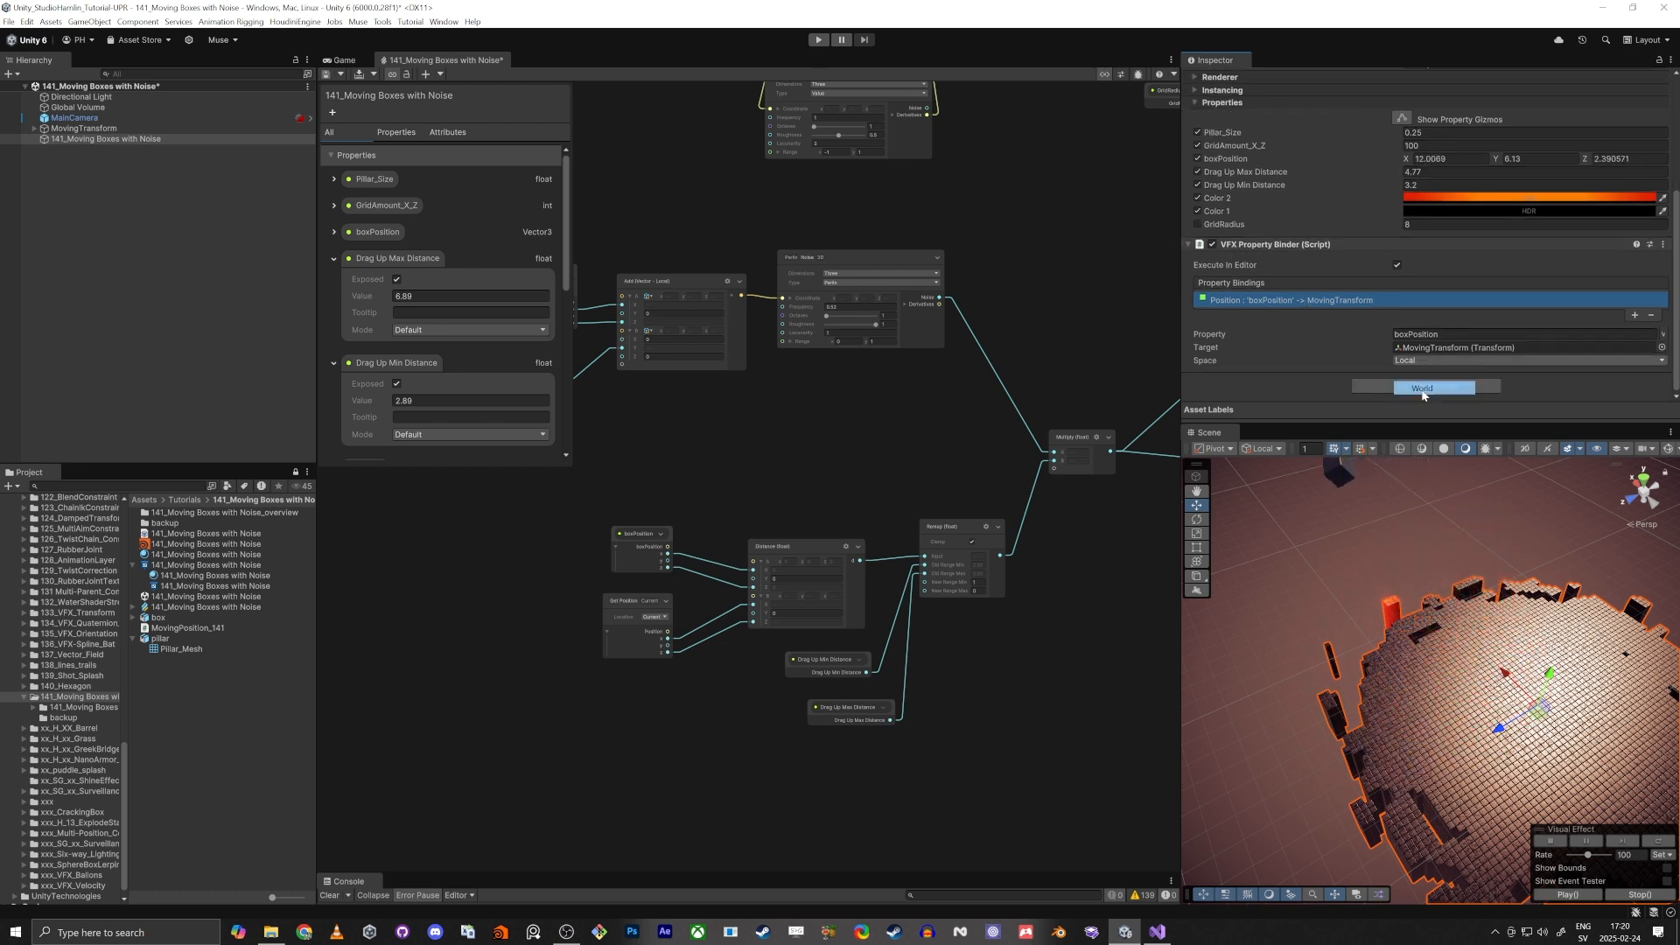
click(1436, 386)
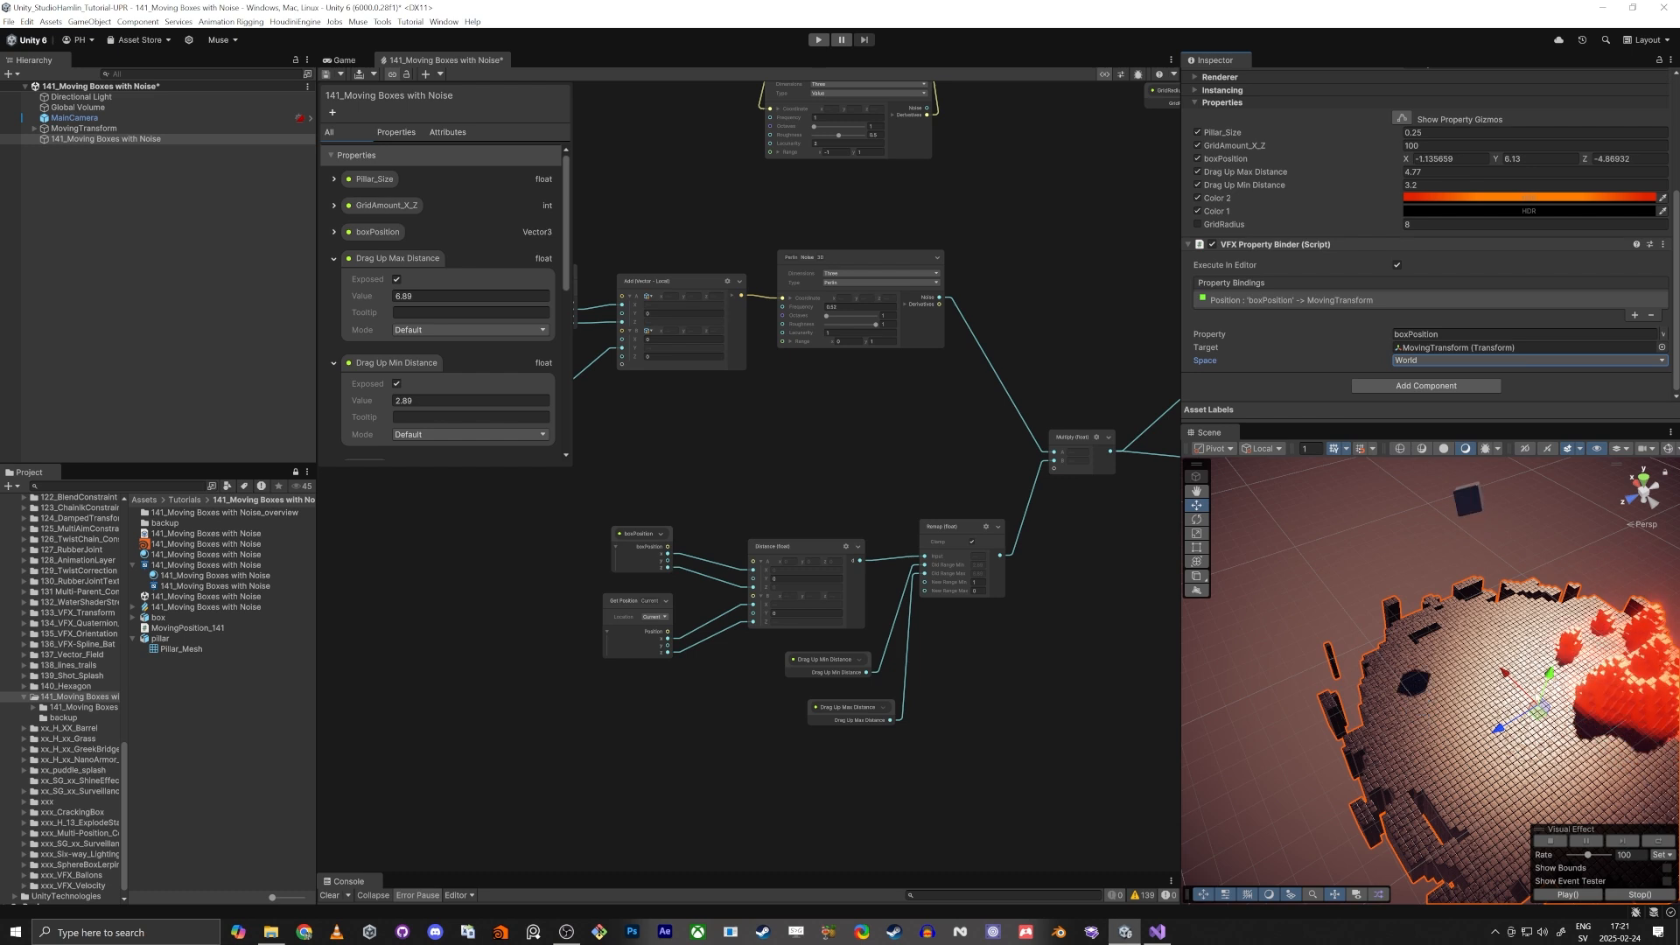
click(1431, 360)
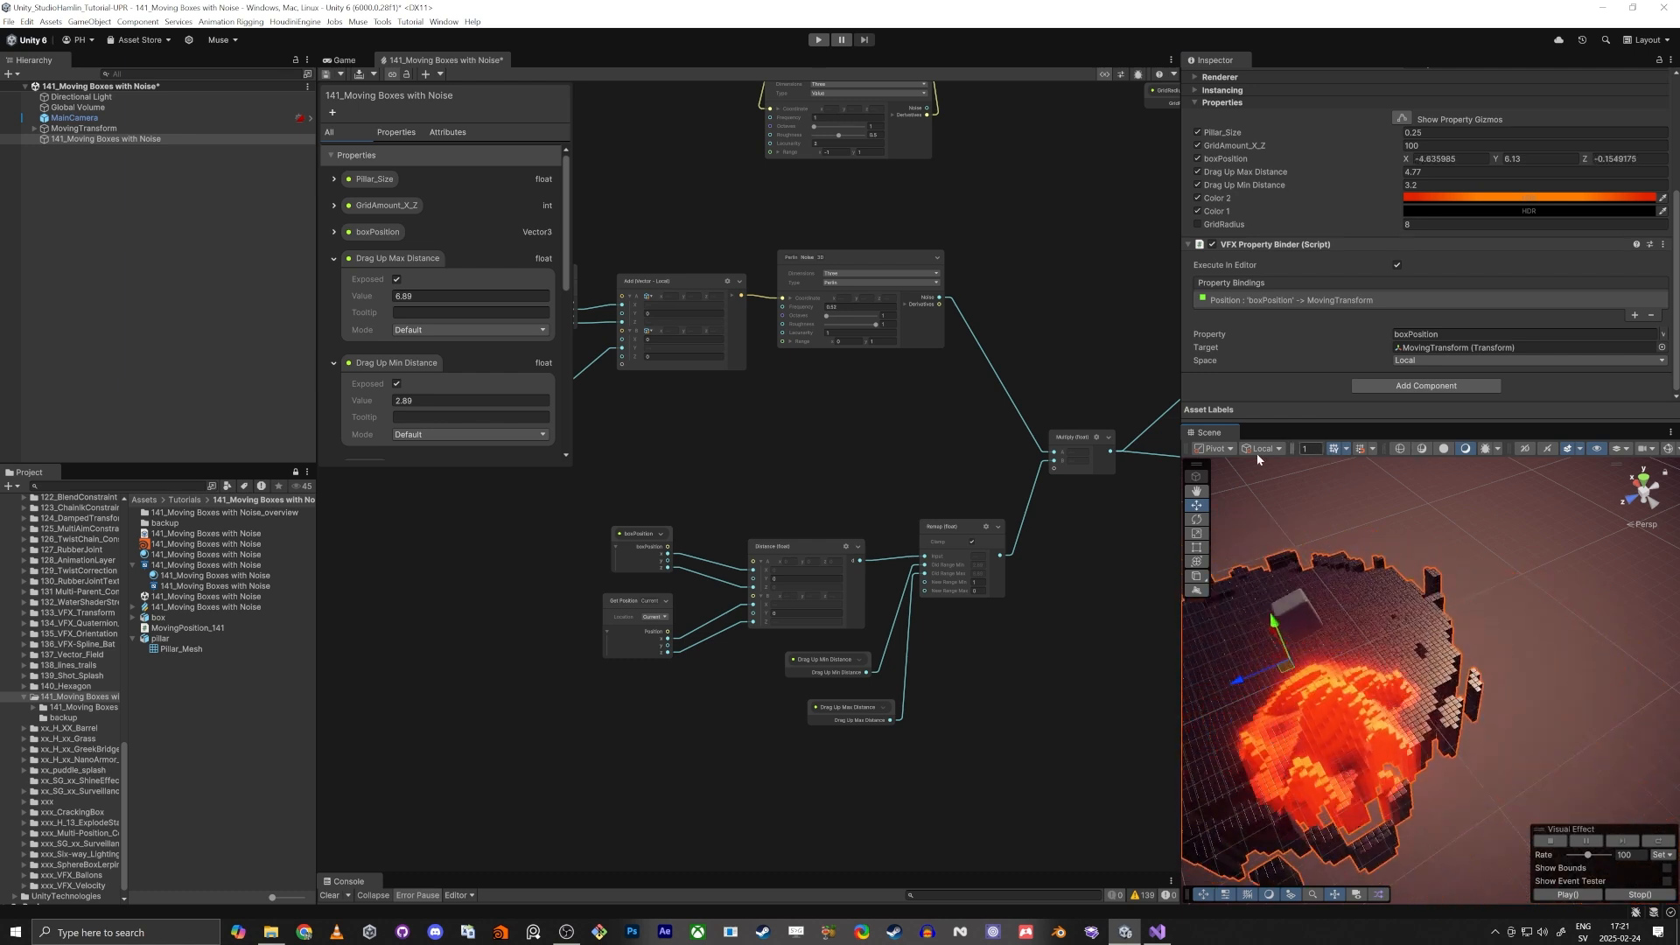
Step: Deselect the effect and inspect it from another angle in a maximized scene view
click(1411, 520)
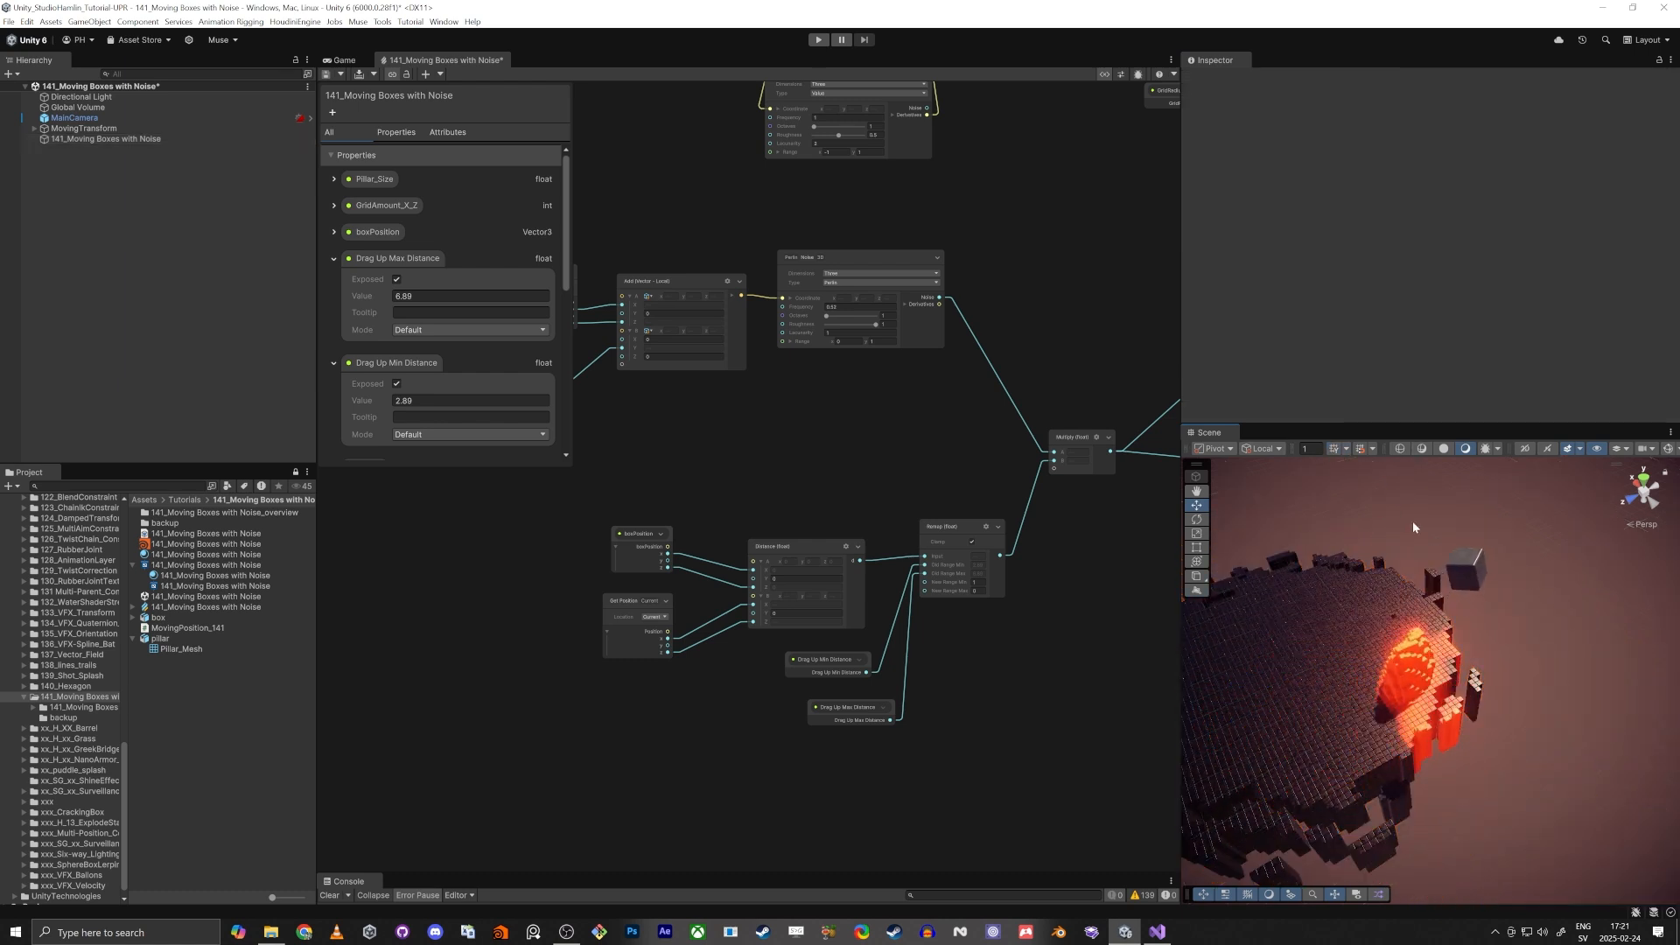
key(shift+space)
alt+drag(945, 418, 691, 431)
scroll(668, 420, up, 5)
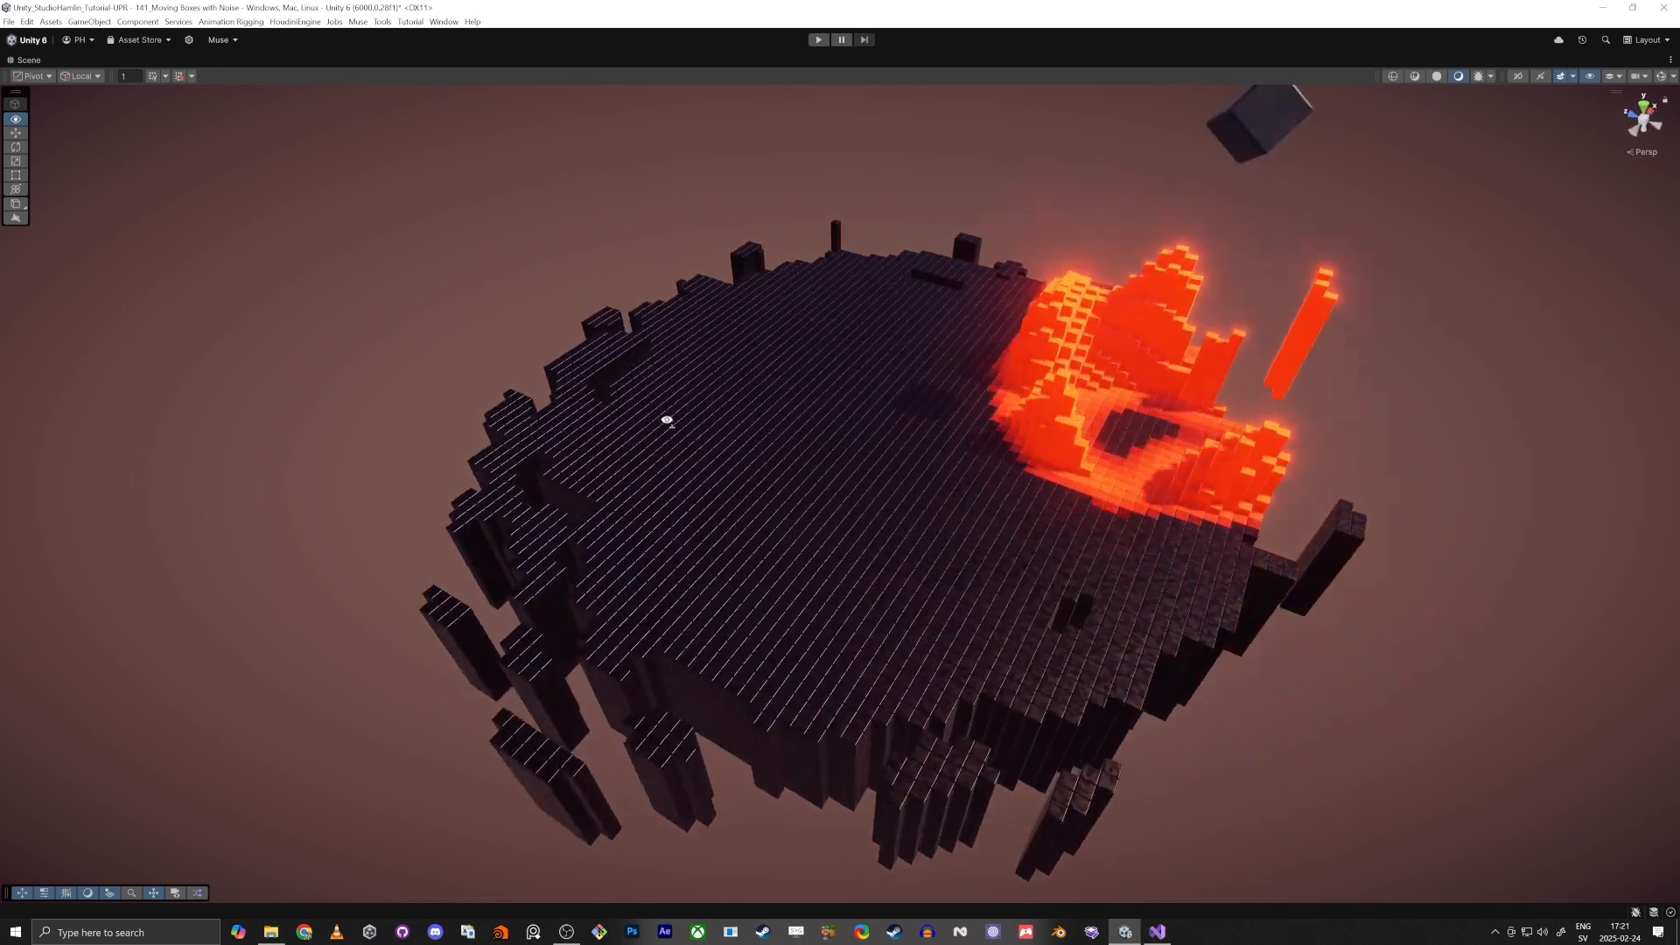